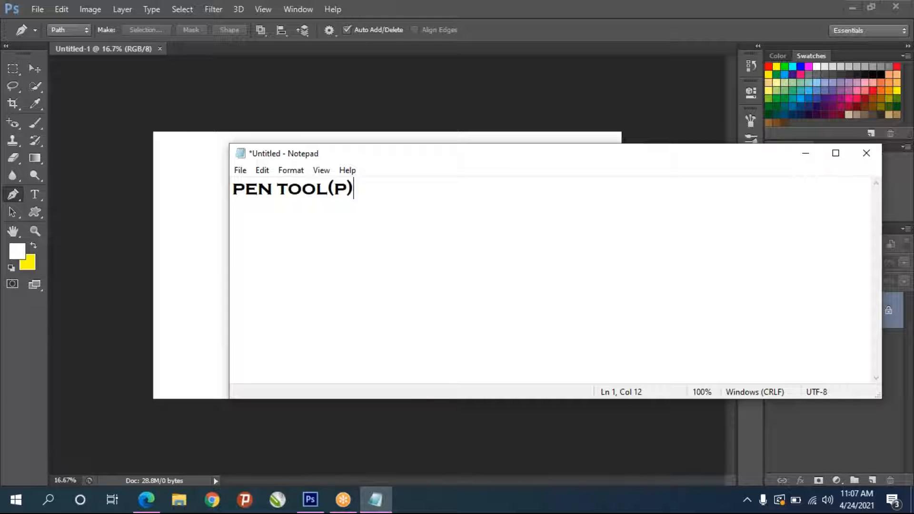
Switch to Photoshop, outline a ten-point closed shape on the blank canvas with the Polygonal Lasso tool, and deselect it.
click(93, 139)
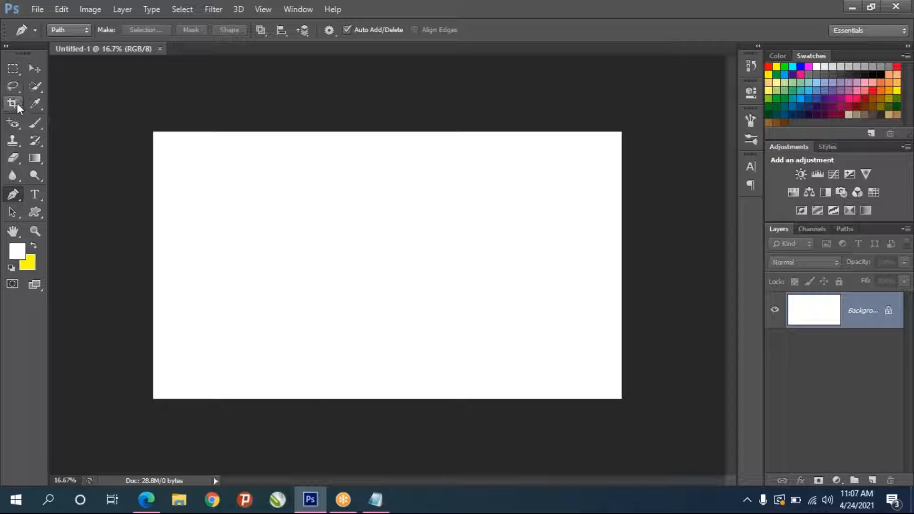
click(13, 86)
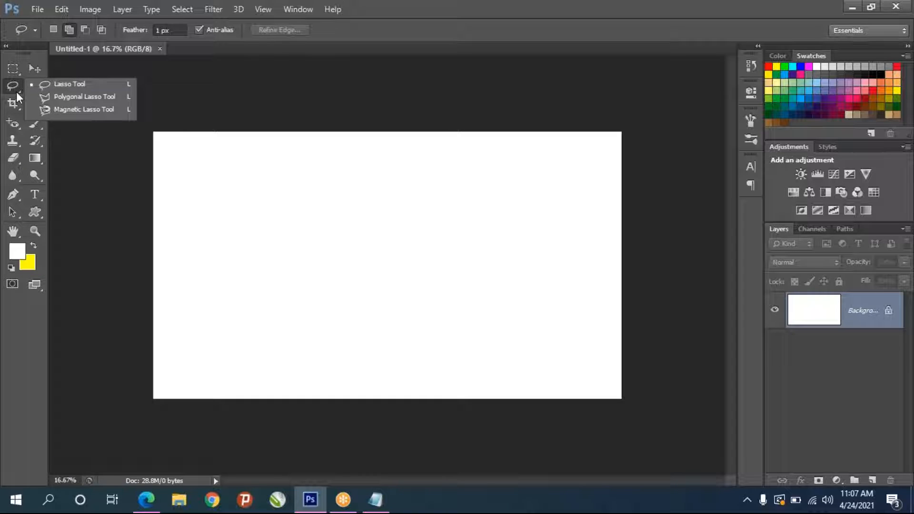
click(68, 99)
click(214, 318)
click(275, 229)
click(390, 220)
click(566, 295)
click(526, 342)
click(421, 359)
click(363, 301)
click(258, 323)
click(270, 361)
click(220, 365)
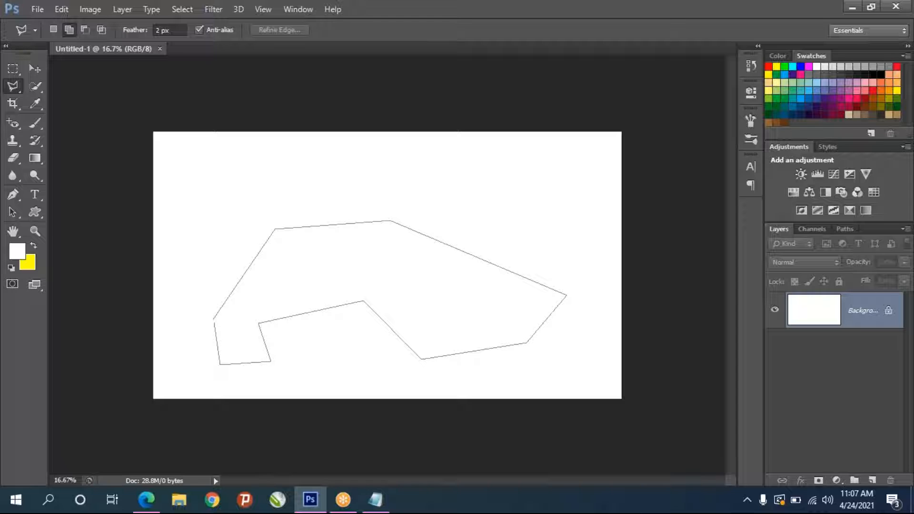
click(214, 319)
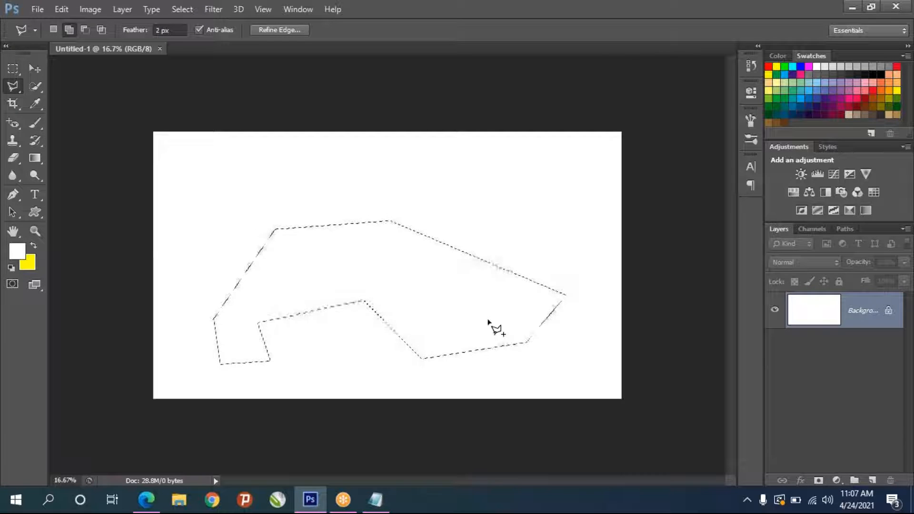
key(ctrl+d)
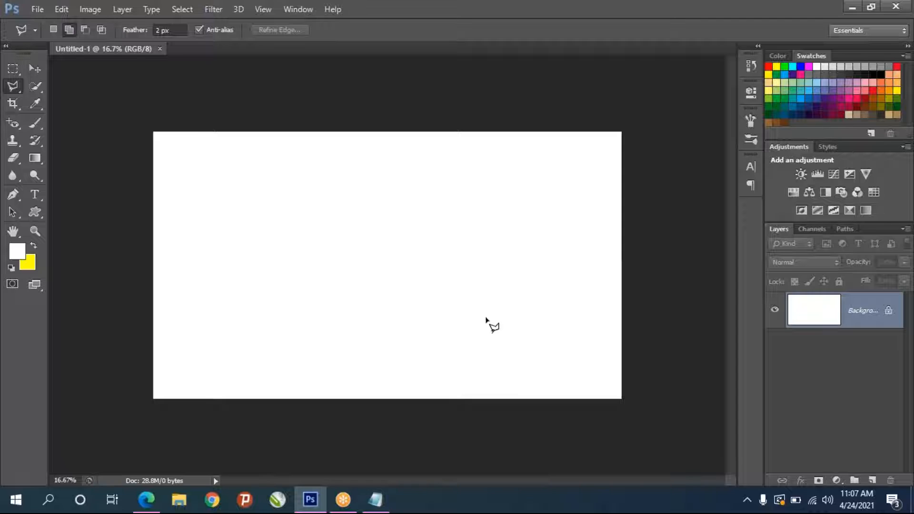
Paint three black dots in a triangular arrangement on the canvas with a hard round 80 px brush.
click(17, 195)
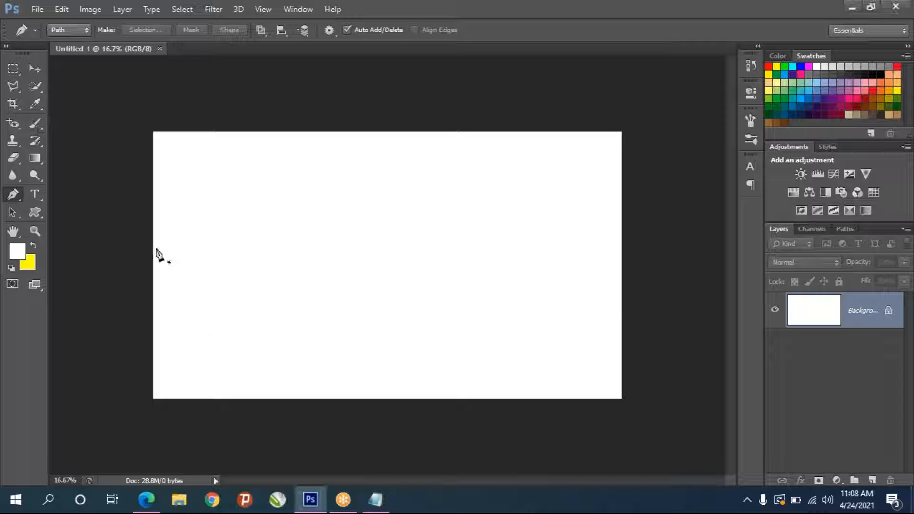
click(35, 121)
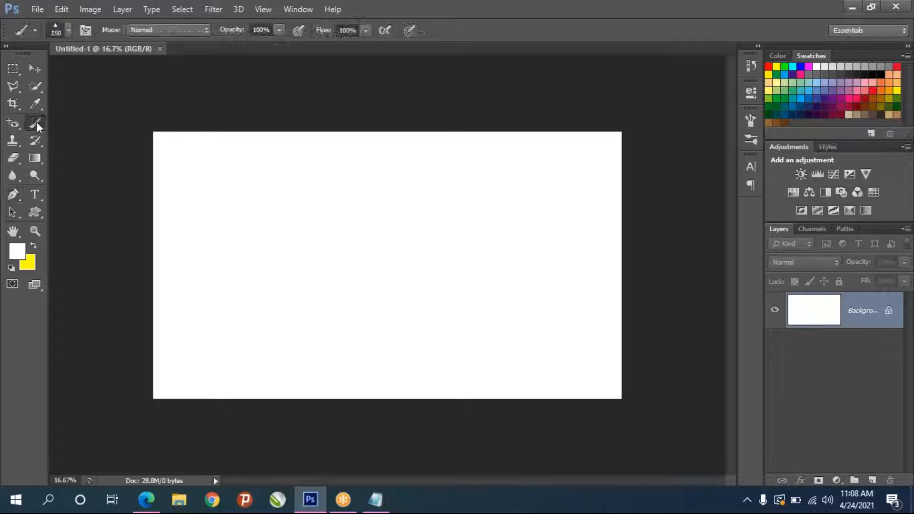
click(68, 30)
scroll(79, 162, up, 5)
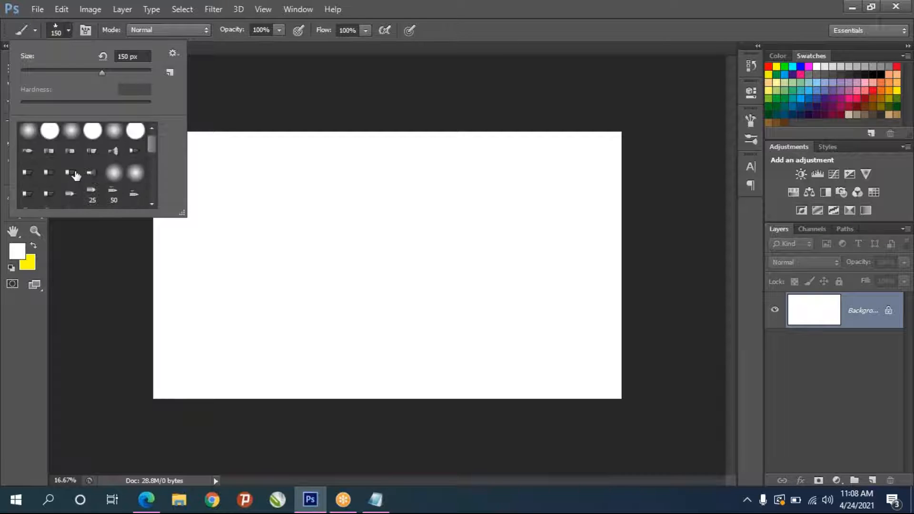
click(50, 133)
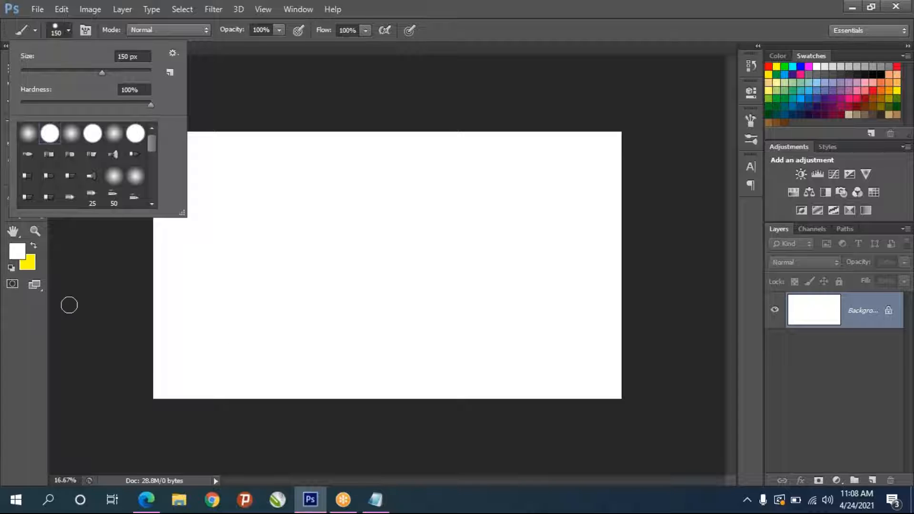
click(70, 305)
key([)
key(bracketleft)
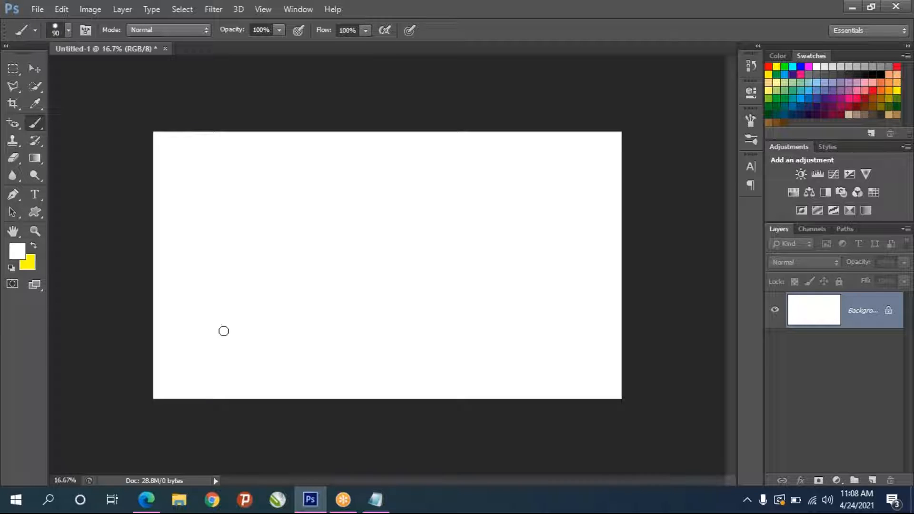
click(880, 75)
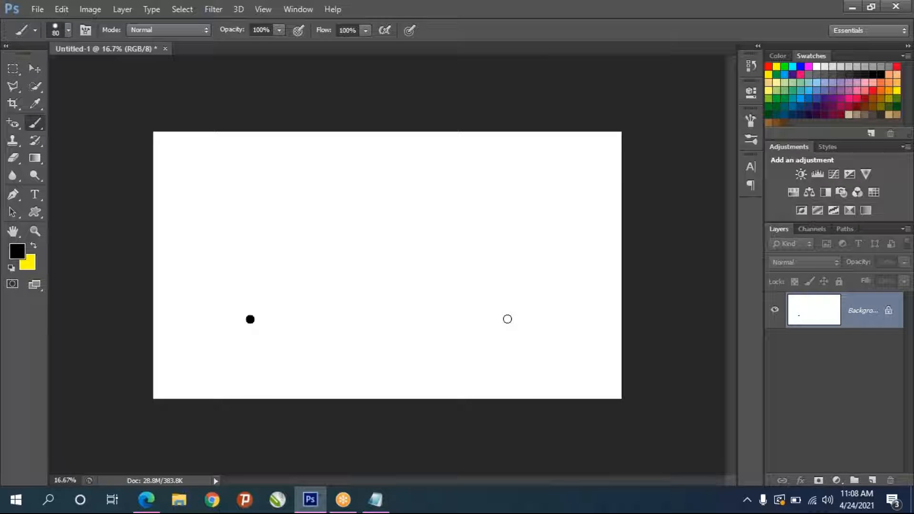
click(371, 186)
Activate the standard Pen tool from the group of pen tools.
key(p)
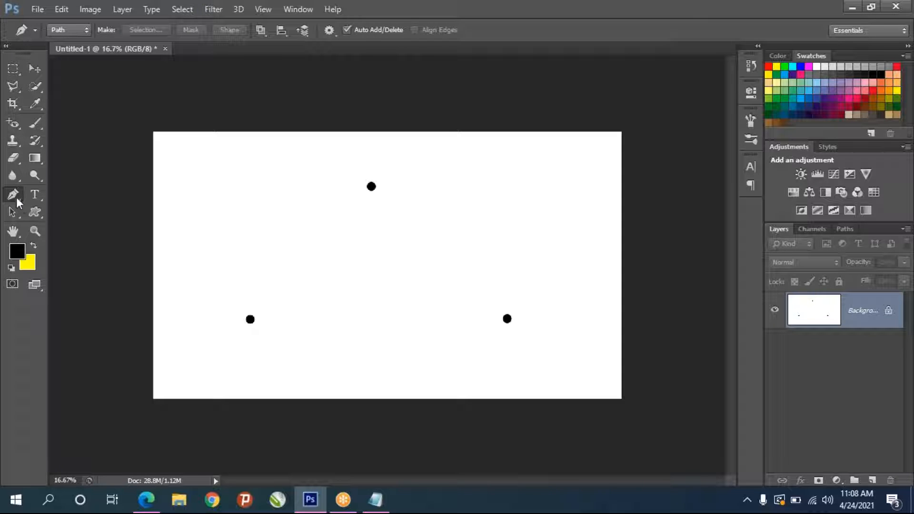
right_click(16, 199)
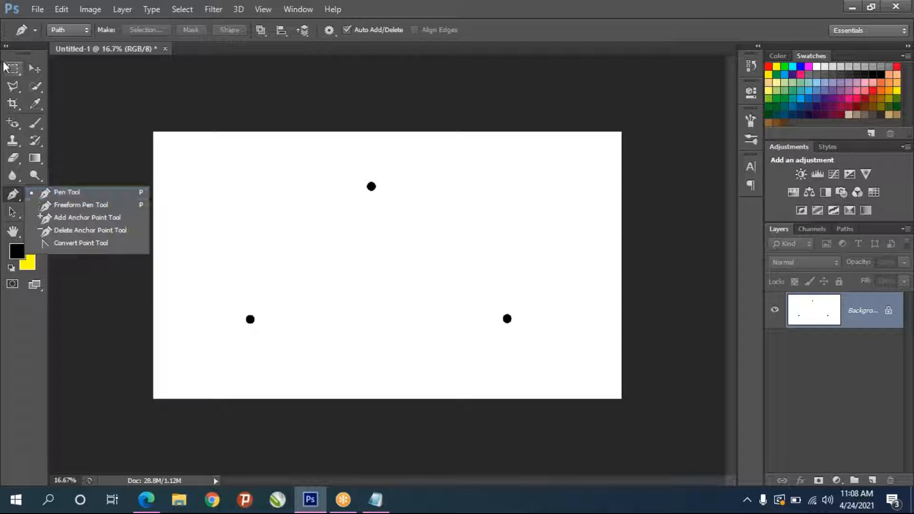
click(75, 193)
right_click(13, 195)
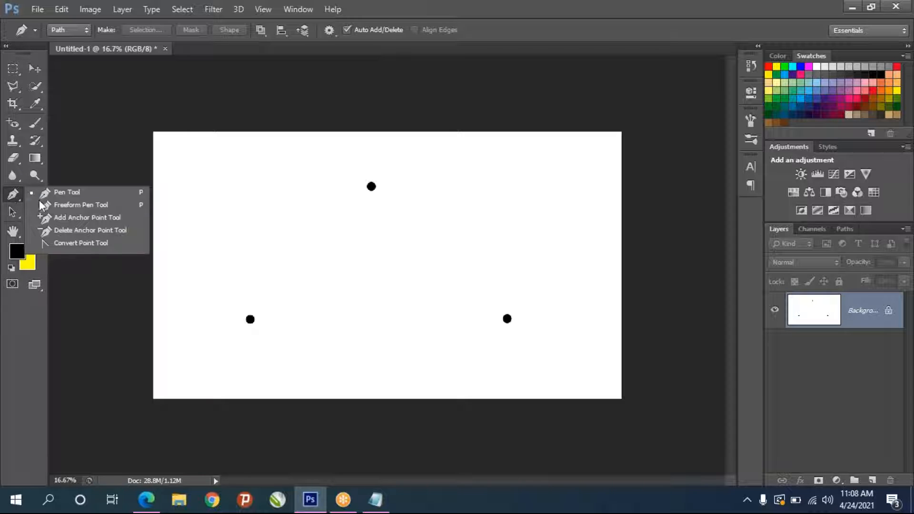
click(54, 197)
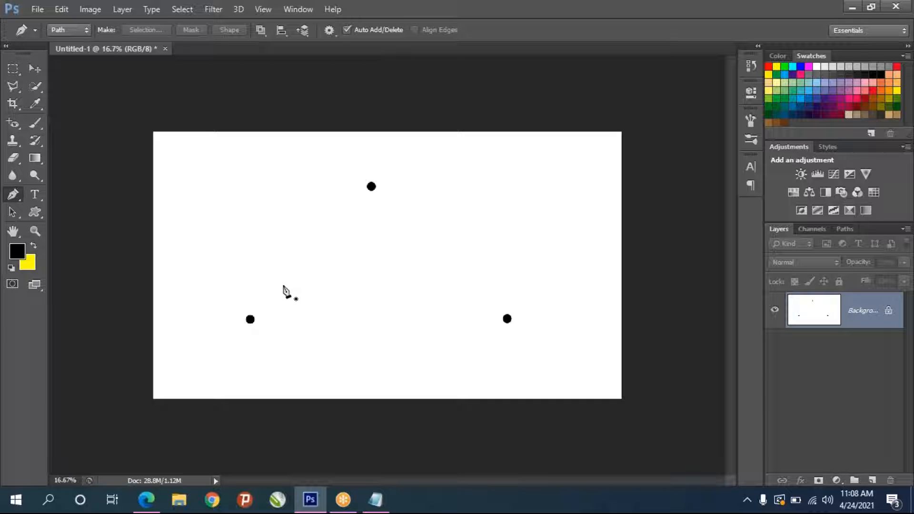
click(431, 4)
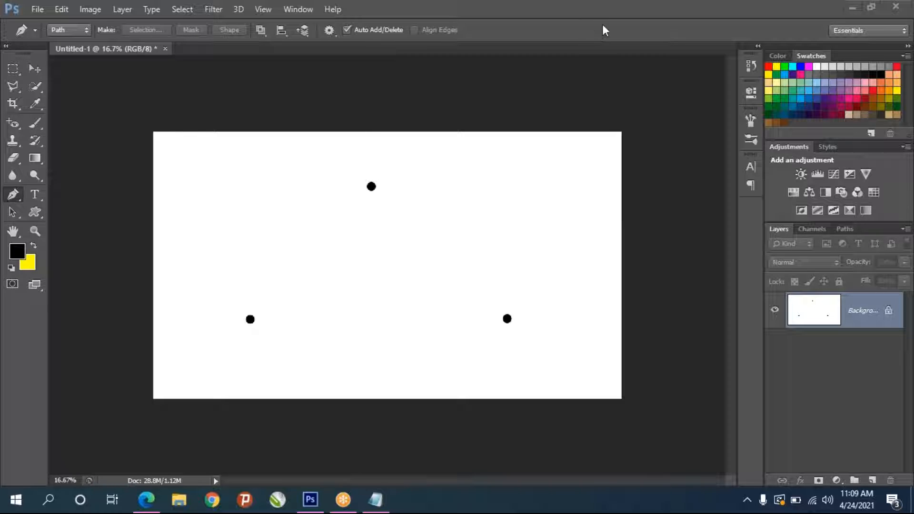
click(660, 184)
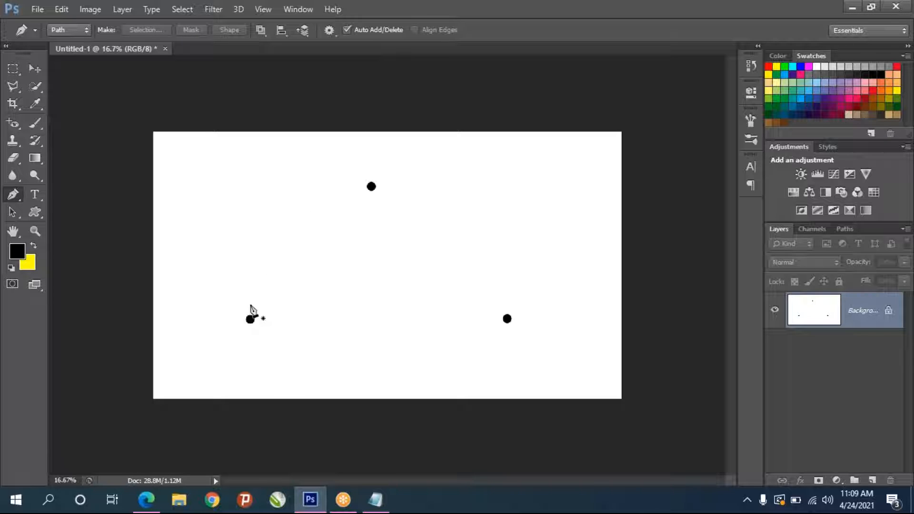
click(247, 307)
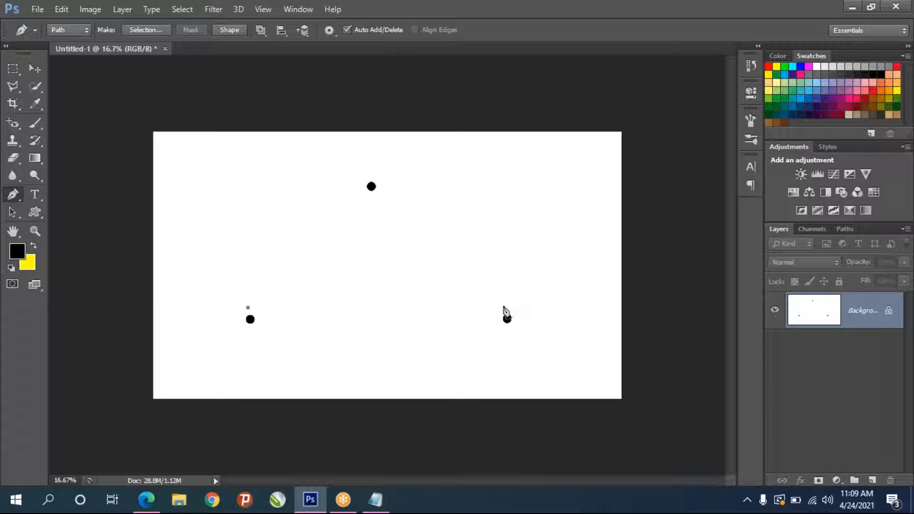
click(504, 306)
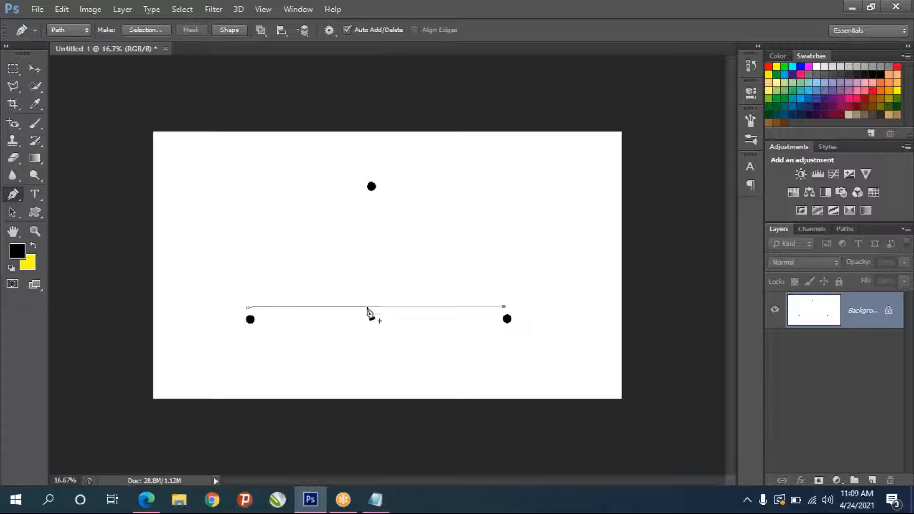
click(371, 194)
key(BackSpace)
key(BackSpace)
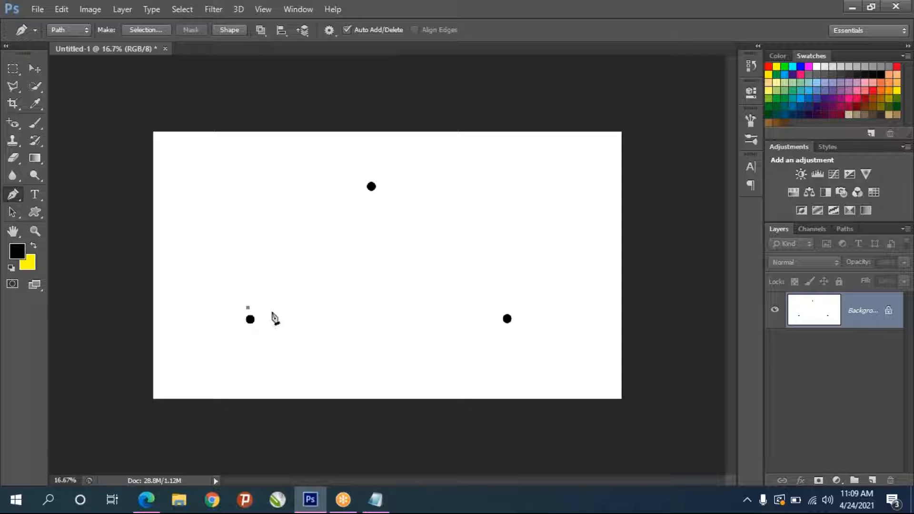
key(BackSpace)
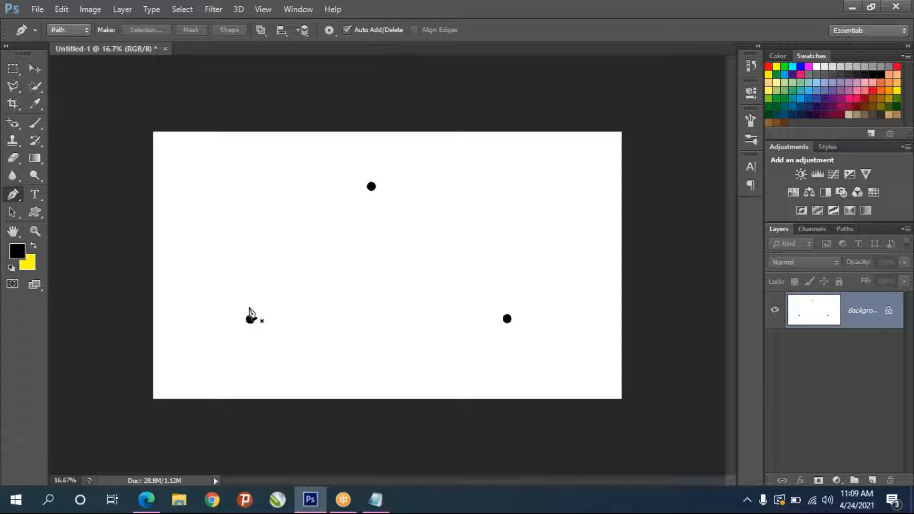
Draw a closed triangular path linking the three dots, and undo a trial fill with the foreground colour.
click(249, 307)
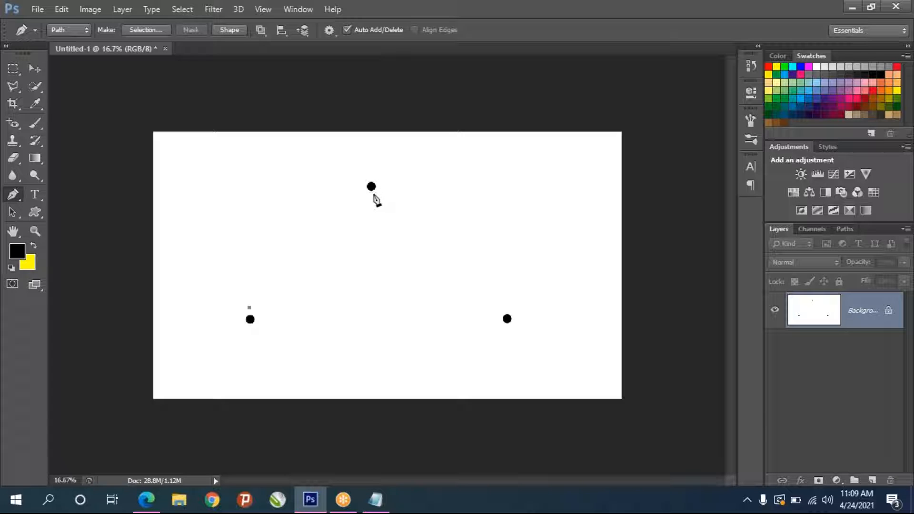
click(371, 196)
click(496, 309)
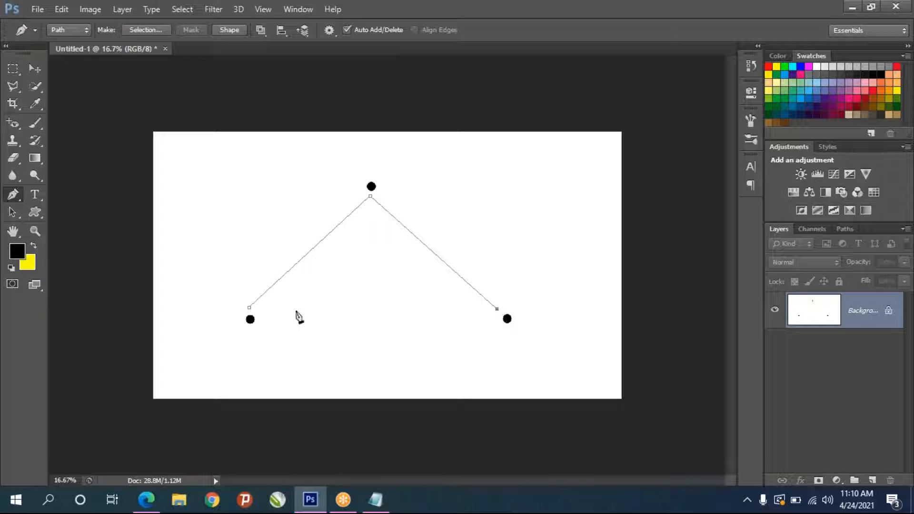
click(249, 307)
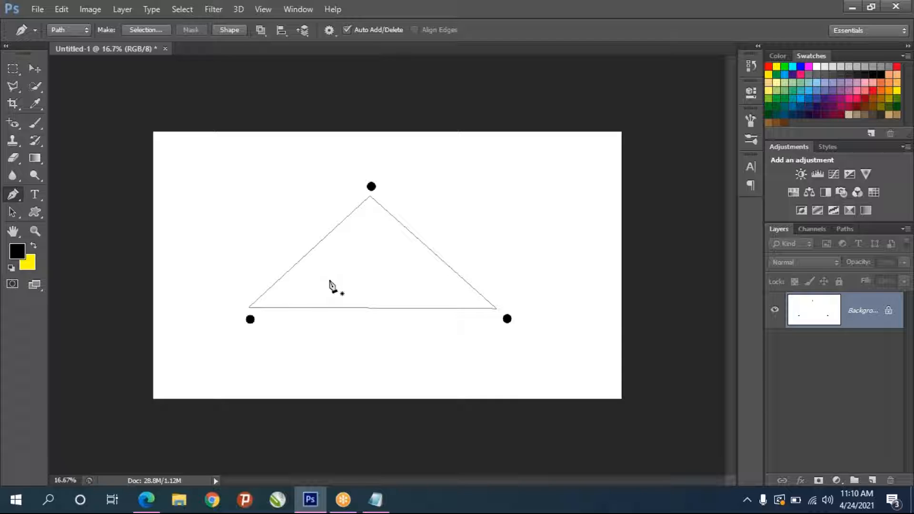
key(alt+BackSpace)
key(ctrl+z)
Convert the triangular path into a new anti-aliased selection with a feather radius of 0 pixels.
right_click(373, 249)
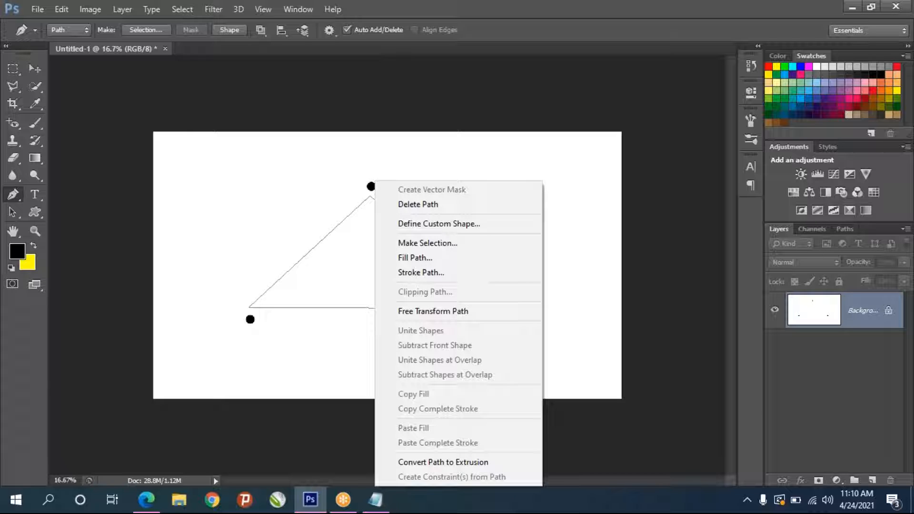
click(422, 243)
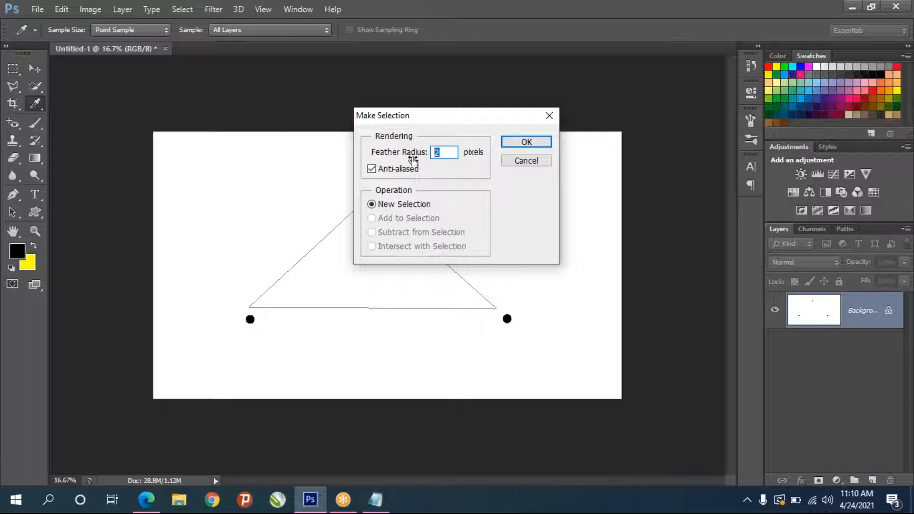
text(0)
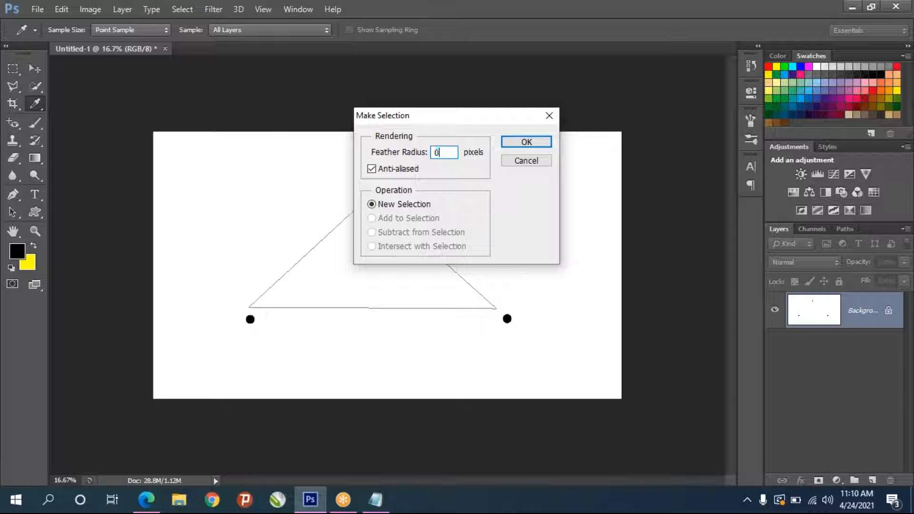
click(526, 143)
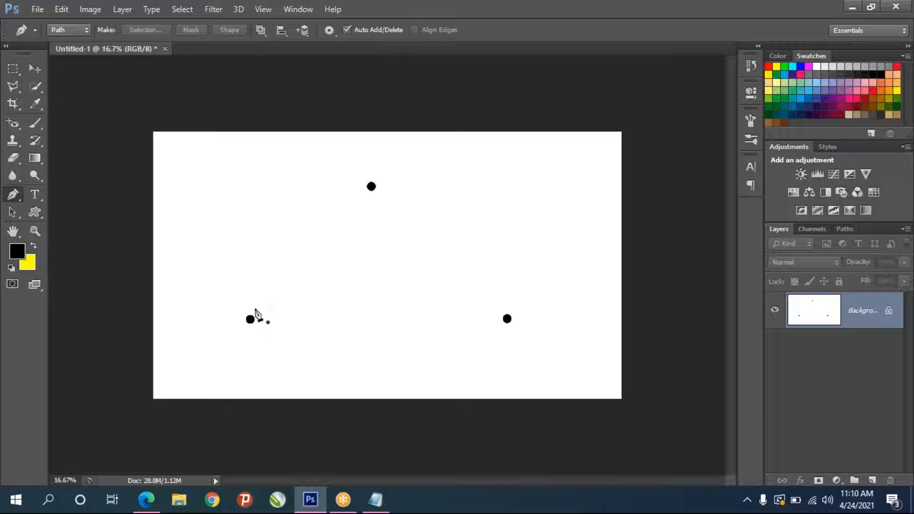
Draw a closed four-point path beside the three dots, with an extra anchor point below the middle of the base.
click(255, 310)
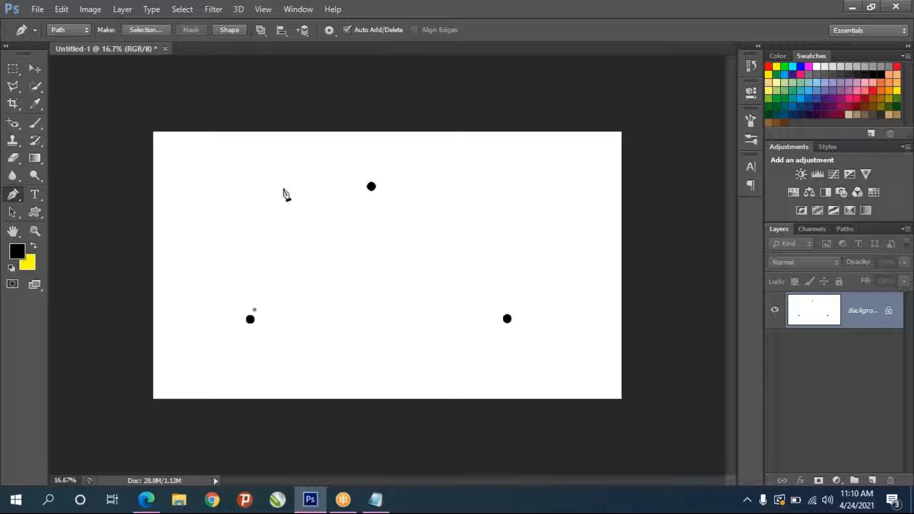
click(378, 326)
click(495, 307)
click(372, 198)
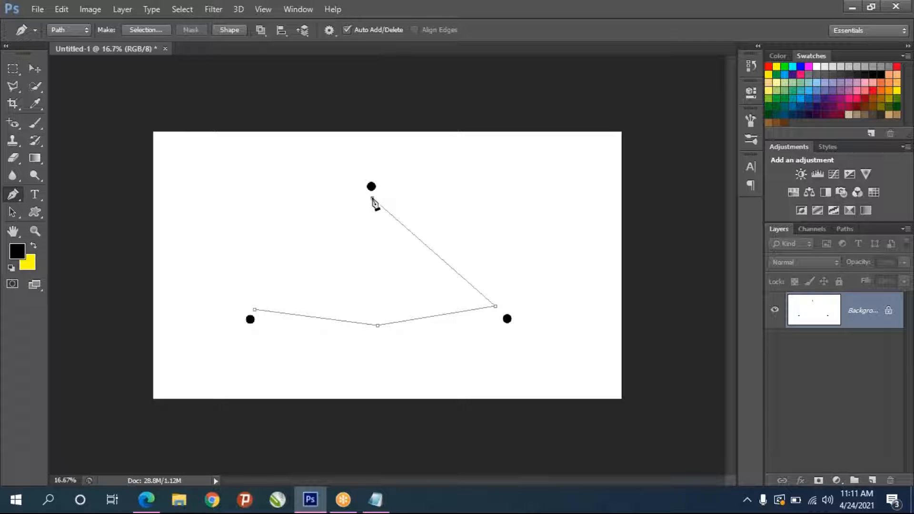
click(255, 310)
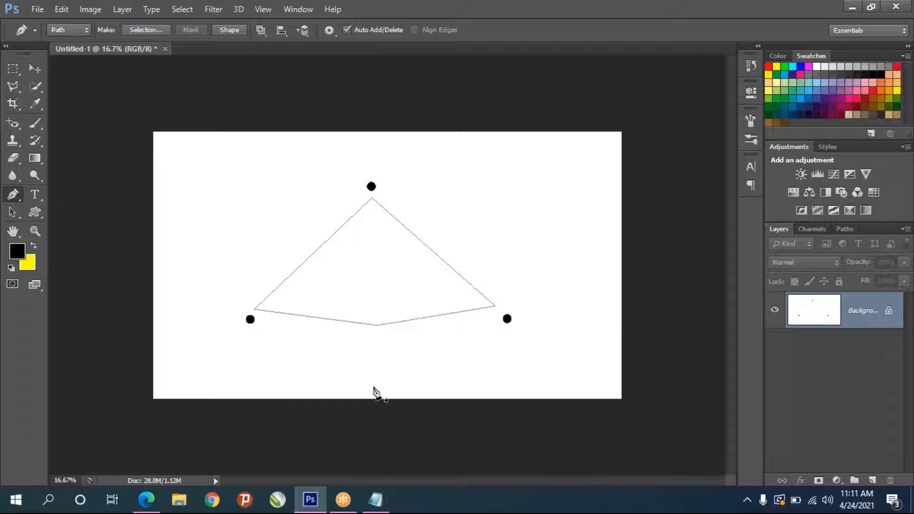
Draw a smaller closed four-point path inside the existing outline, following its shape.
click(377, 216)
click(474, 297)
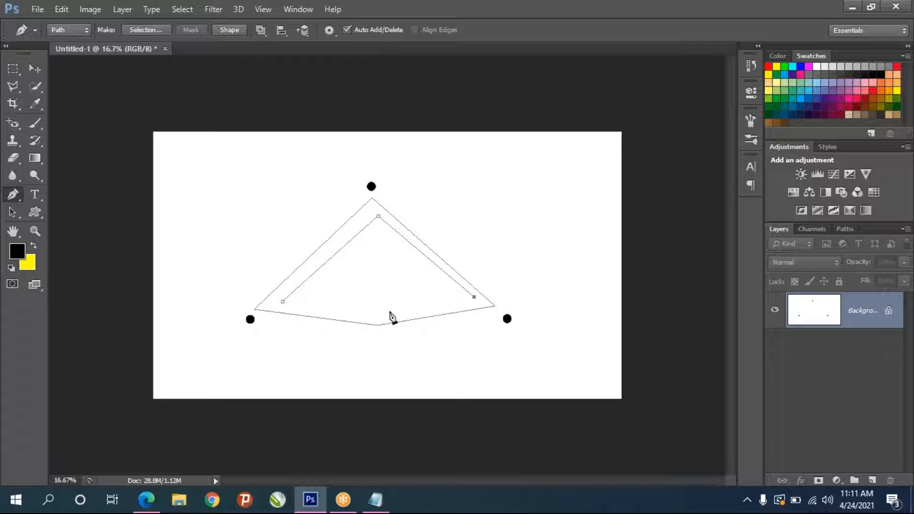
click(375, 316)
Convert both nested paths into a new anti-aliased selection with a feather radius of 0 pixels.
right_click(317, 258)
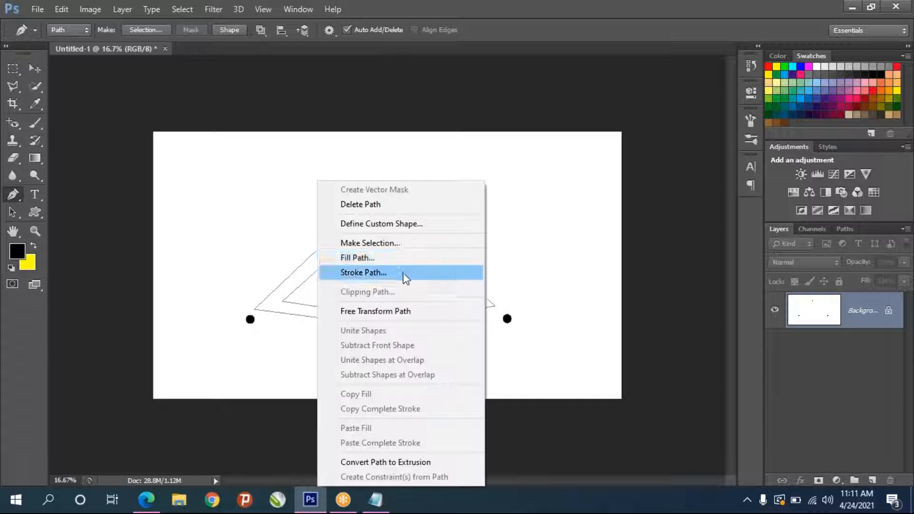
click(396, 252)
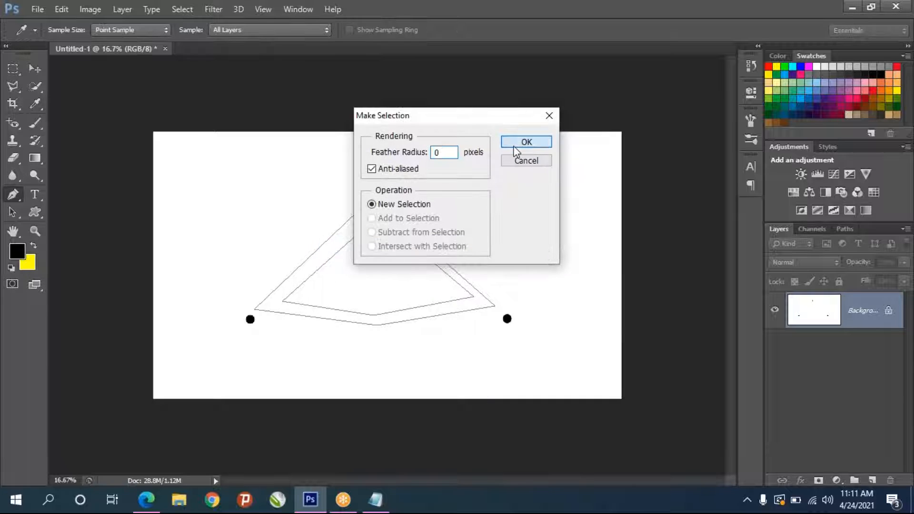
click(524, 142)
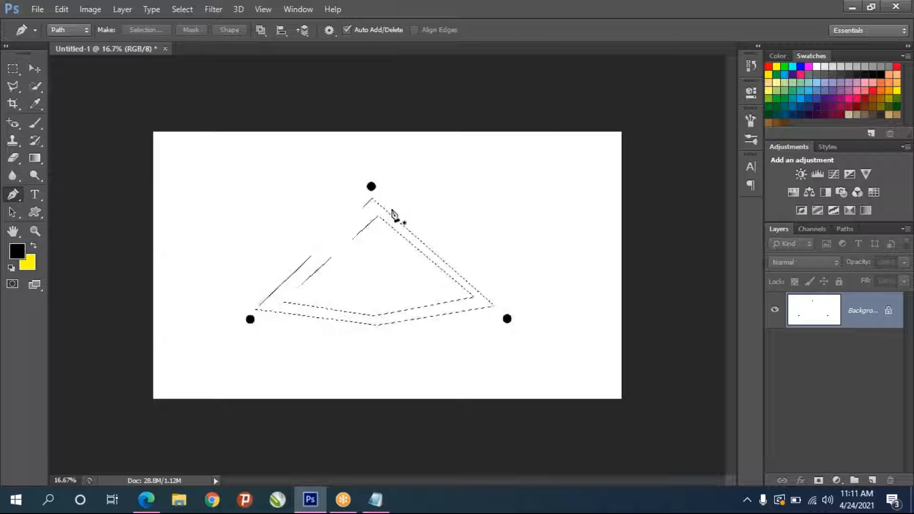
Fill the selected band between the nested outlines with the black foreground color and deselect it.
key(alt+BackSpace)
key(ctrl+d)
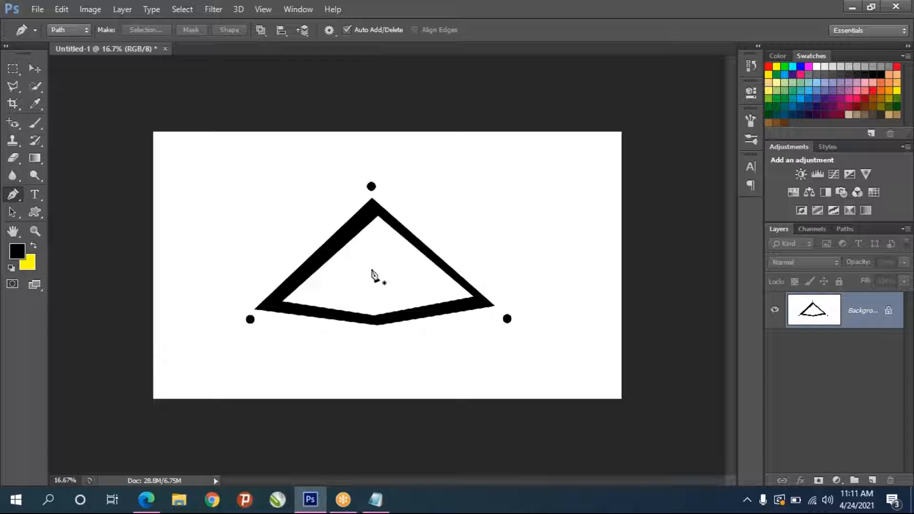
Undo the black fill, the selection and both nested paths, leaving only the three dots.
key(ctrl+alt+z)
key(ctrl+alt+z)
key(ctrl+alt+z)
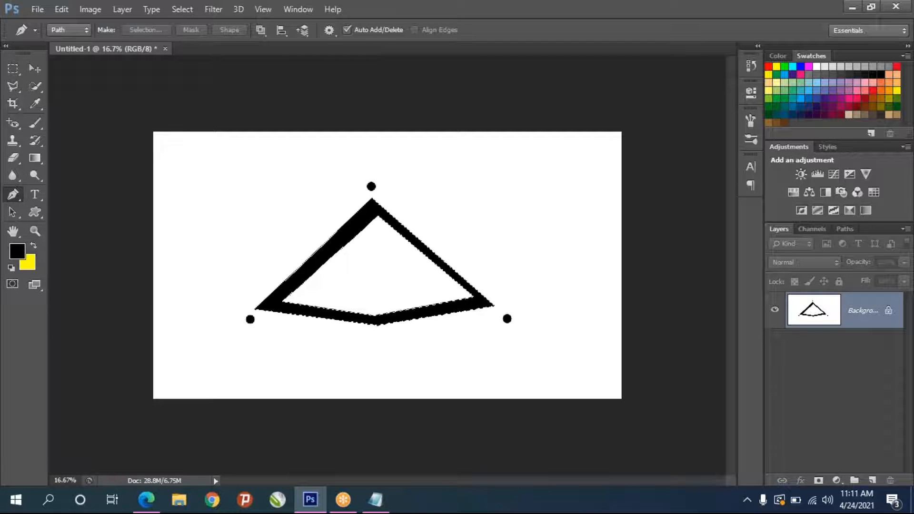
key(ctrl+alt+z)
key(ctrl+alt+z)
key(ctrl+alt+z)
key(ctrl+alt+z)
key(ctrl+alt+z)
key(ctrl+alt+z)
key(ctrl+alt+z)
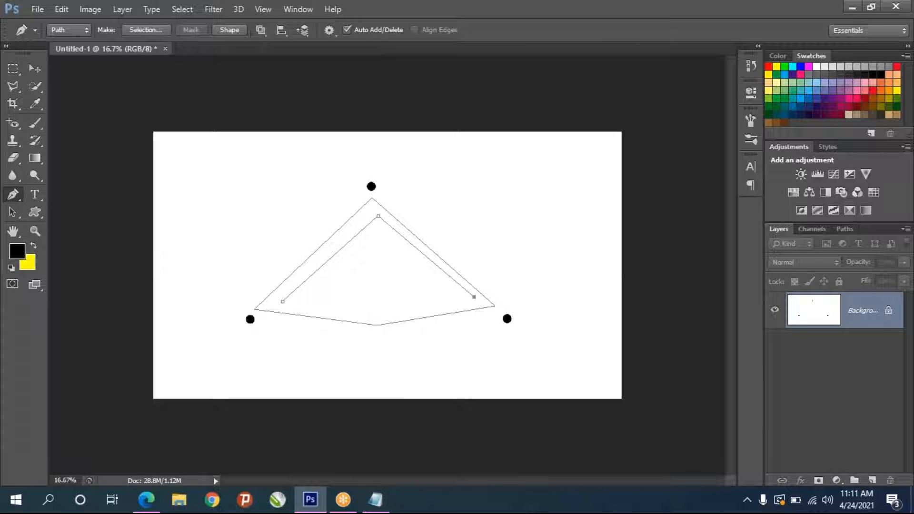
key(ctrl+alt+z)
key(ctrl+alt+z)
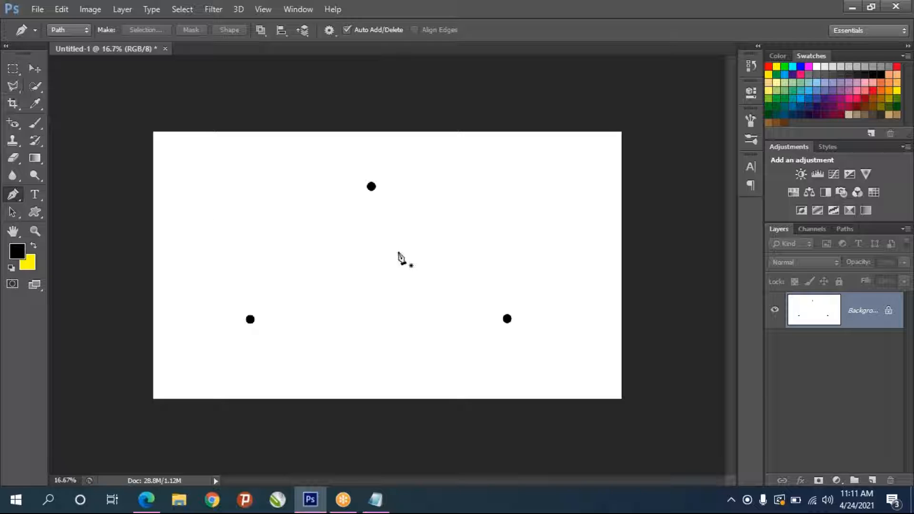
Draw a triangular selection between the three dots with the Polygonal Lasso tool, and deselect it.
drag(19, 86, 95, 97)
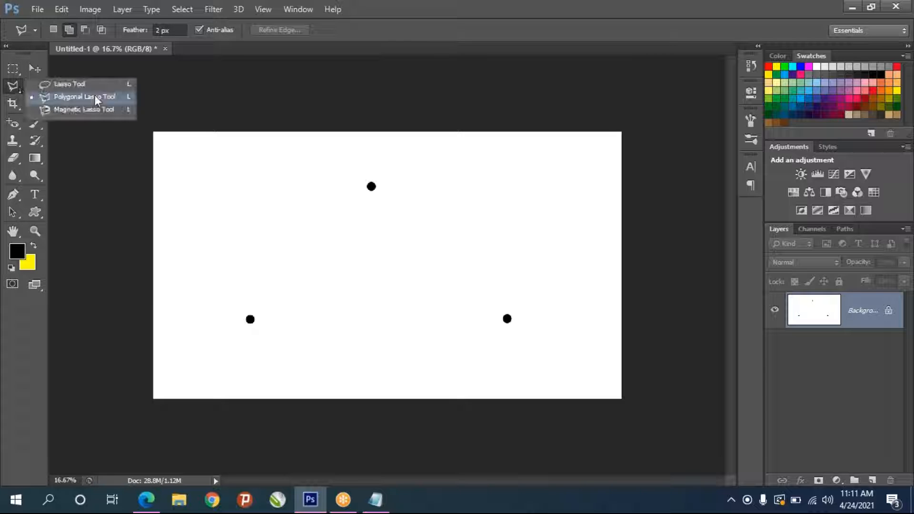
click(265, 310)
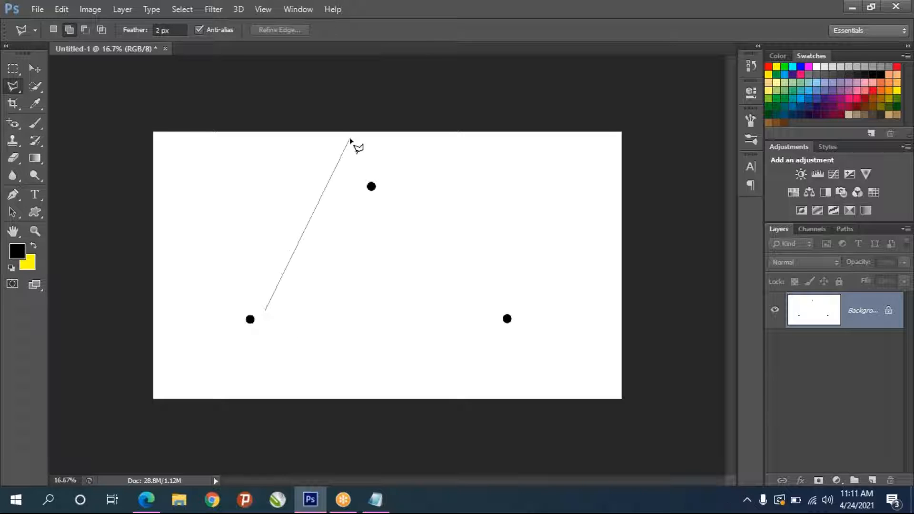
click(374, 197)
click(488, 312)
click(266, 310)
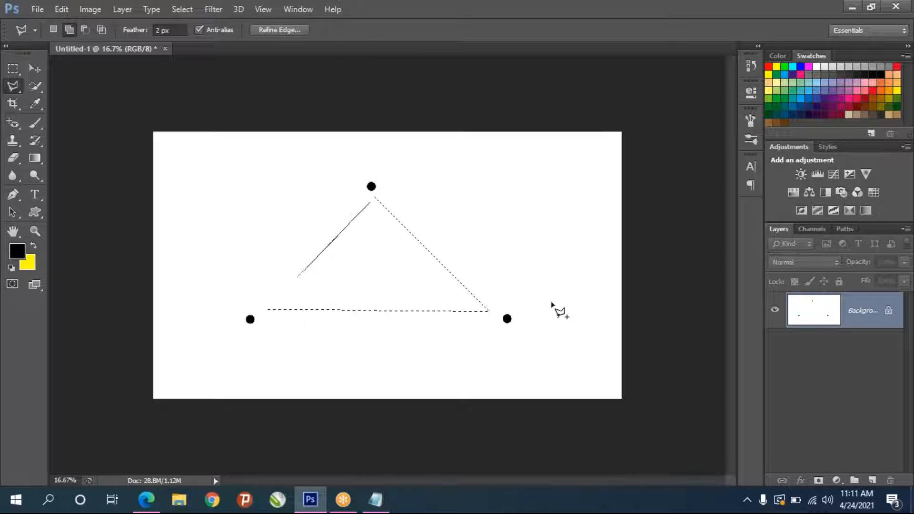
key(ctrl+d)
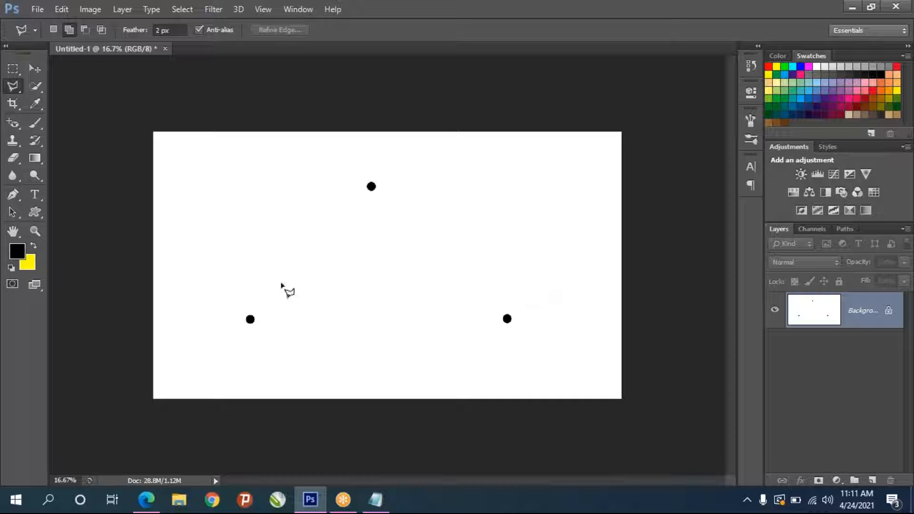
Draw an open zigzag Pen path with five anchor points from the lower-left dot up past the top dot.
click(12, 193)
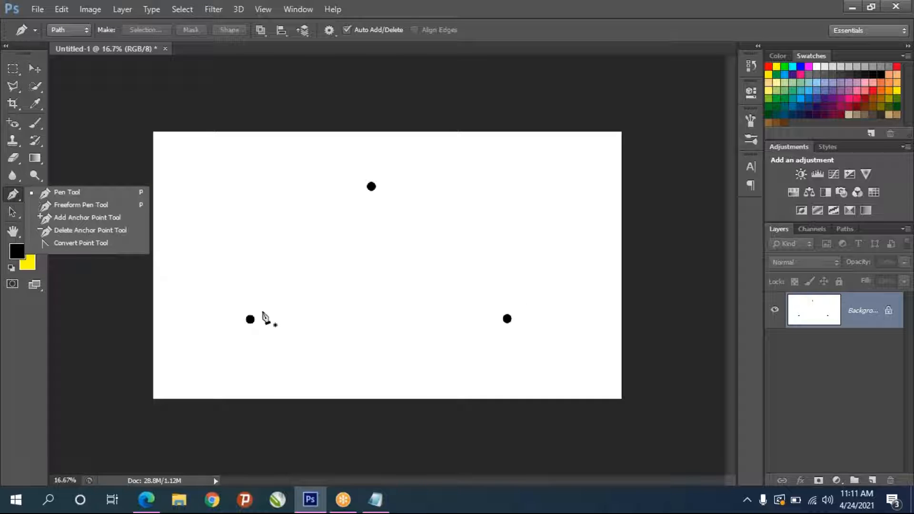
click(263, 311)
click(261, 258)
click(331, 225)
click(324, 191)
click(404, 141)
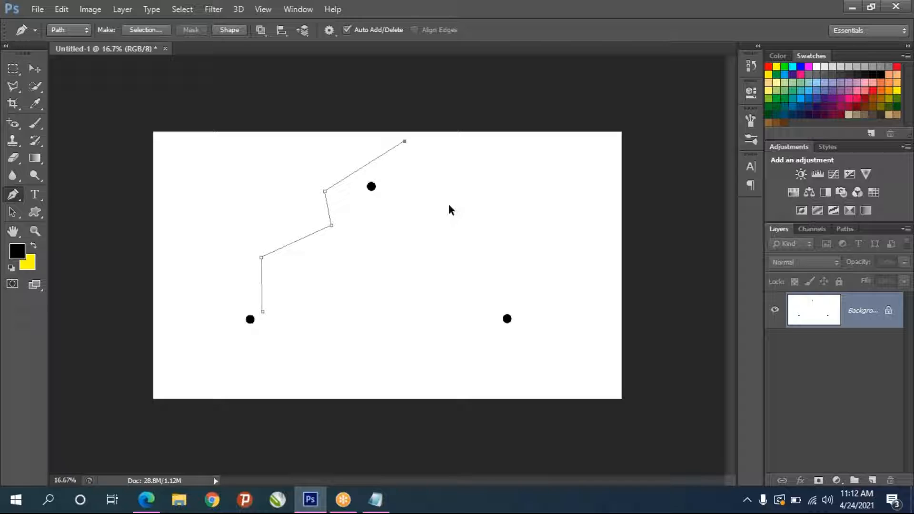
Undo the open zigzag path one anchor point at a time.
key(ctrl+alt+z)
key(ctrl+alt+z)
key(ctrl+alt+z)
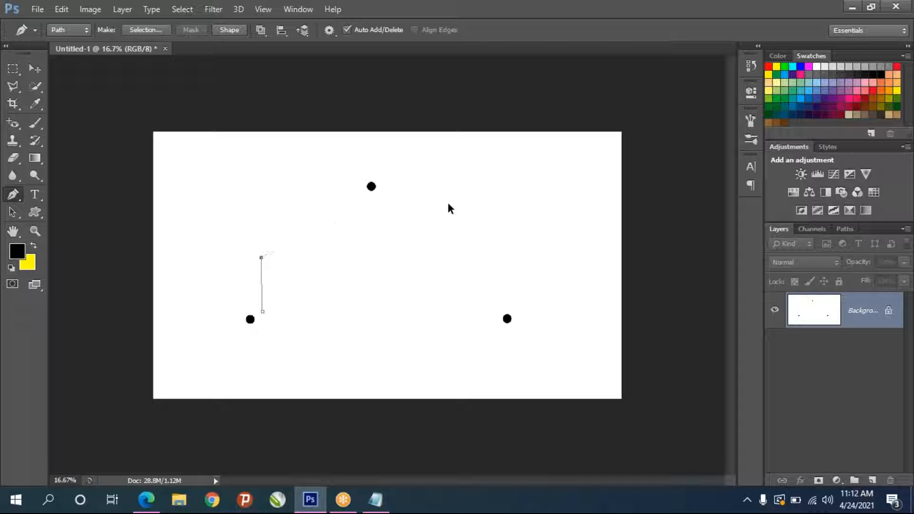
key(ctrl+alt+z)
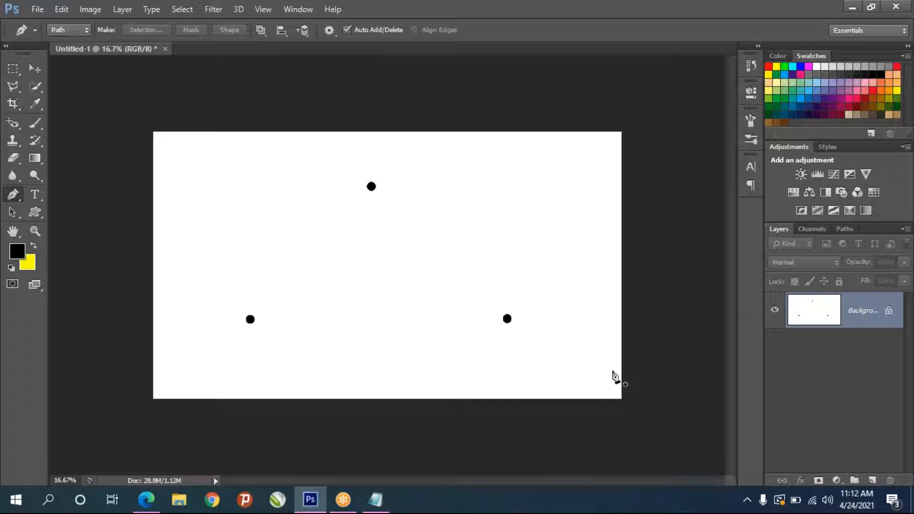
Reset the foreground and background colors to the default black and white, and undo the three painted dots.
key(d)
key(ctrl+alt+z)
key(ctrl+alt+z)
key(ctrl+alt+z)
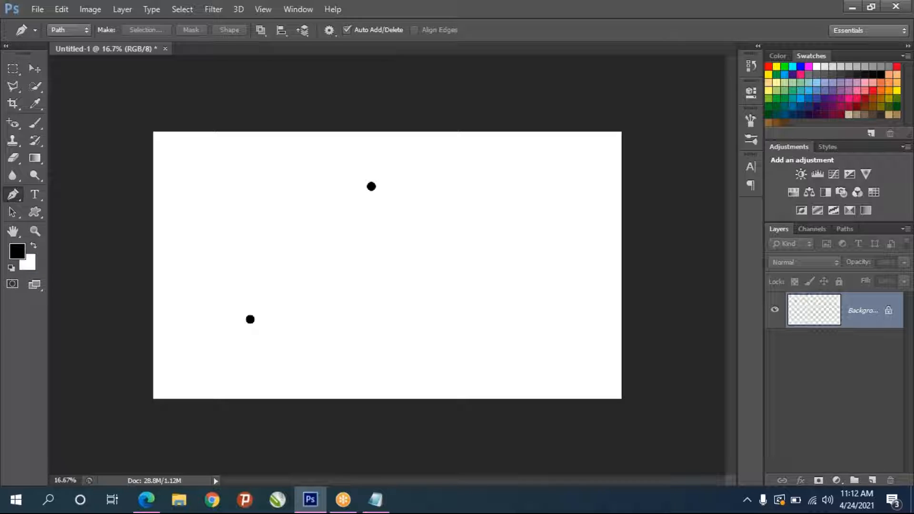
Add a new layer, and revert to the single-layer canvas with the three dots.
click(872, 480)
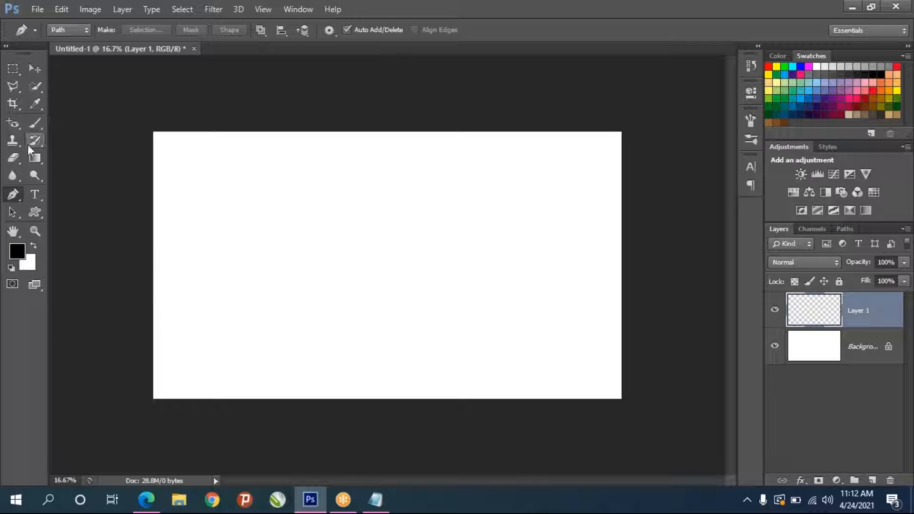
key(ctrl+alt+z)
key(ctrl+alt+z)
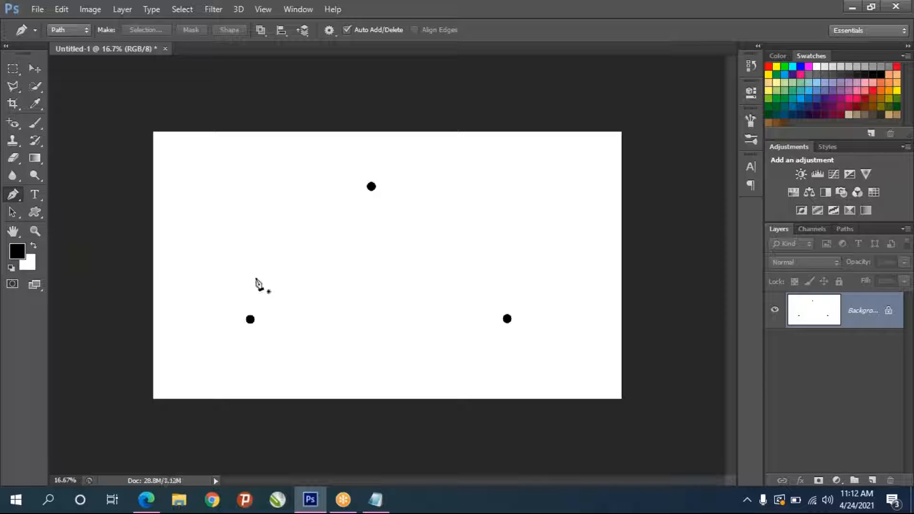
Draw a closed triangular Pen path just inside the three dots.
click(253, 311)
click(374, 202)
click(495, 310)
click(252, 311)
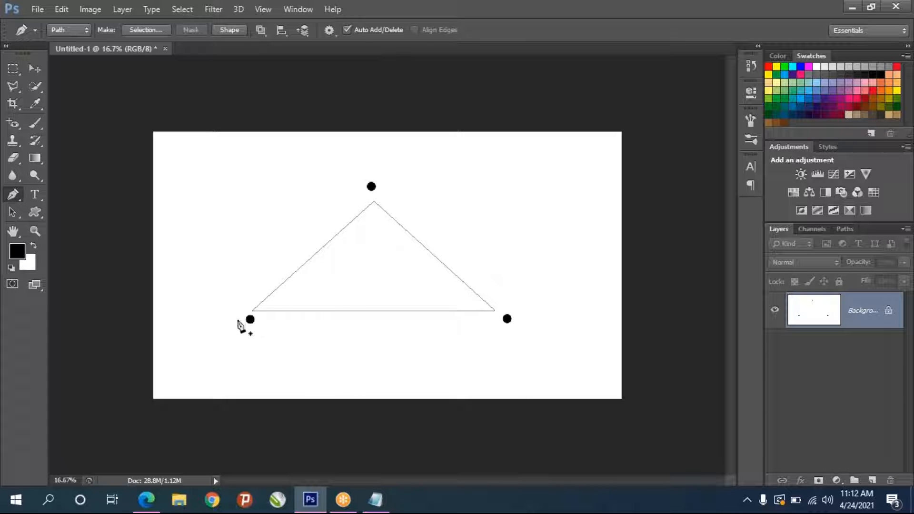
Start a second path outside the lower-left dot and curve its first segment below the triangle to outside the lower-right dot.
click(236, 323)
click(518, 325)
drag(517, 326, 512, 399)
drag(525, 227, 510, 324)
drag(456, 342, 678, 177)
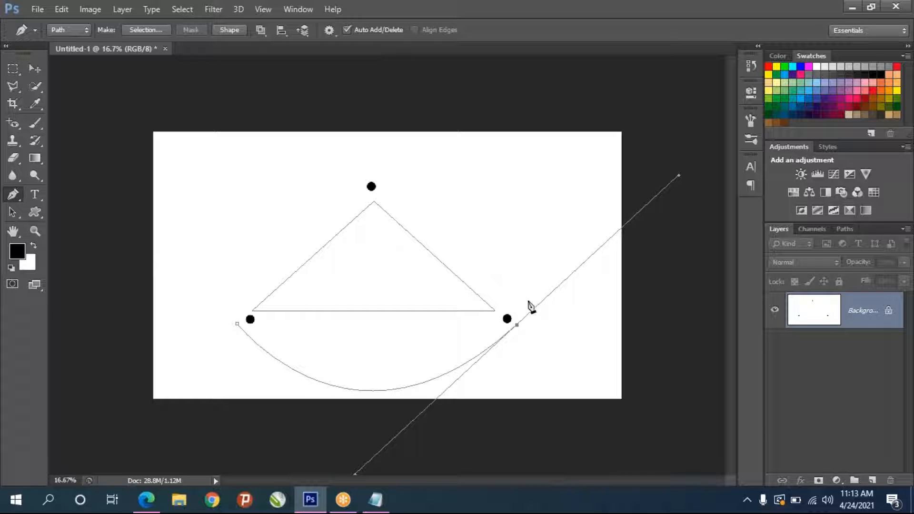
Extend the curved path to a smooth anchor point above the top dot and close it with a curve at its starting anchor.
click(374, 166)
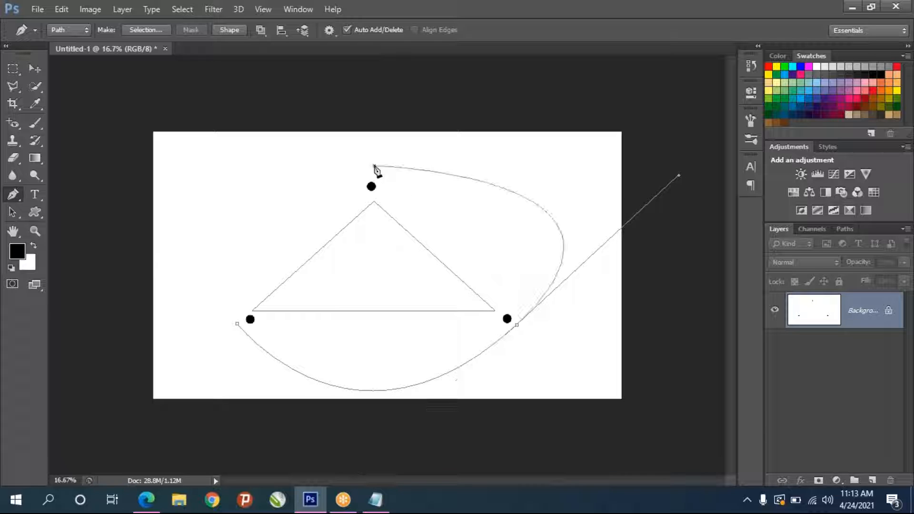
drag(374, 166, 553, 148)
drag(485, 139, 290, 163)
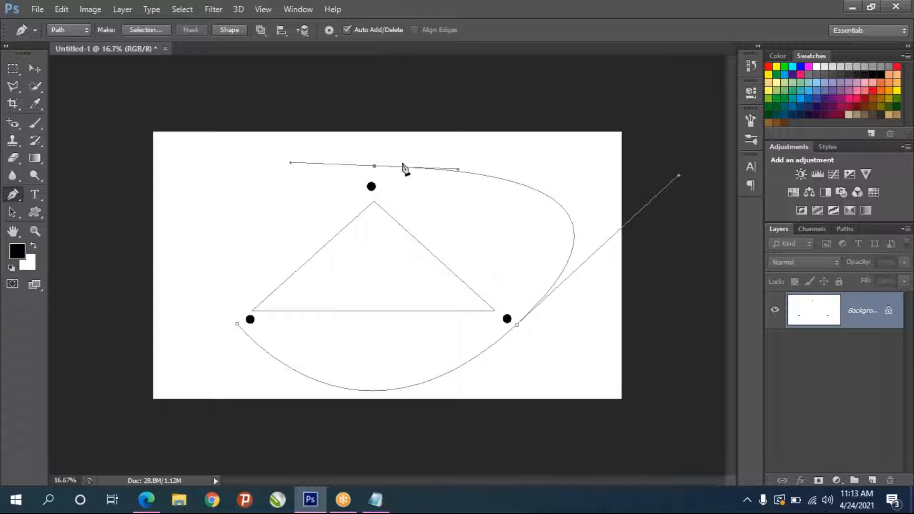
key(ctrl+z)
click(369, 168)
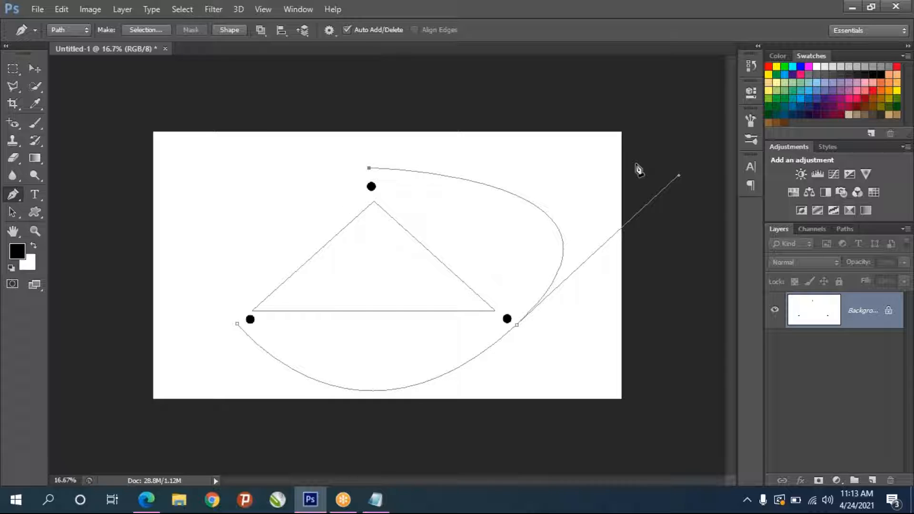
drag(368, 167, 305, 187)
key(ctrl+z)
click(369, 169)
drag(369, 170, 298, 177)
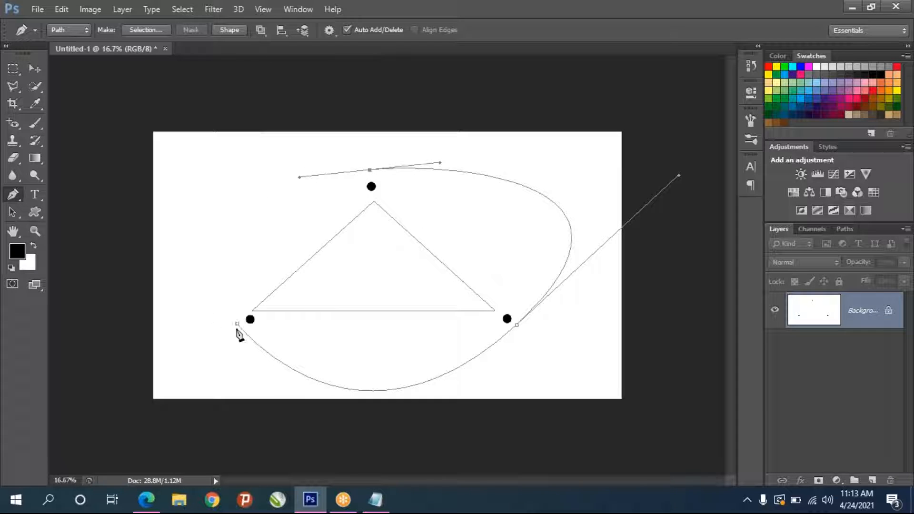
drag(237, 325, 371, 478)
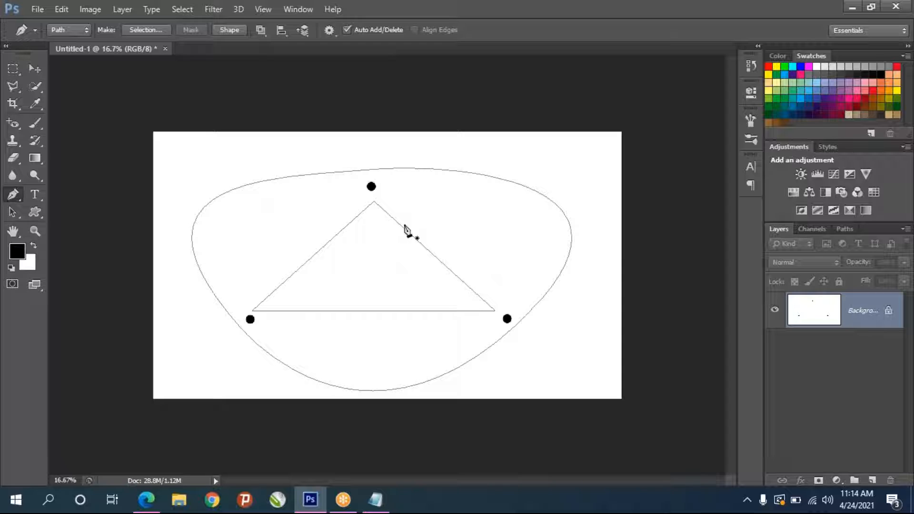
Undo the curved path, the triangular path and the three dots, back to a blank canvas.
key(ctrl+alt+z)
key(ctrl+alt+z)
key(ctrl+alt+z)
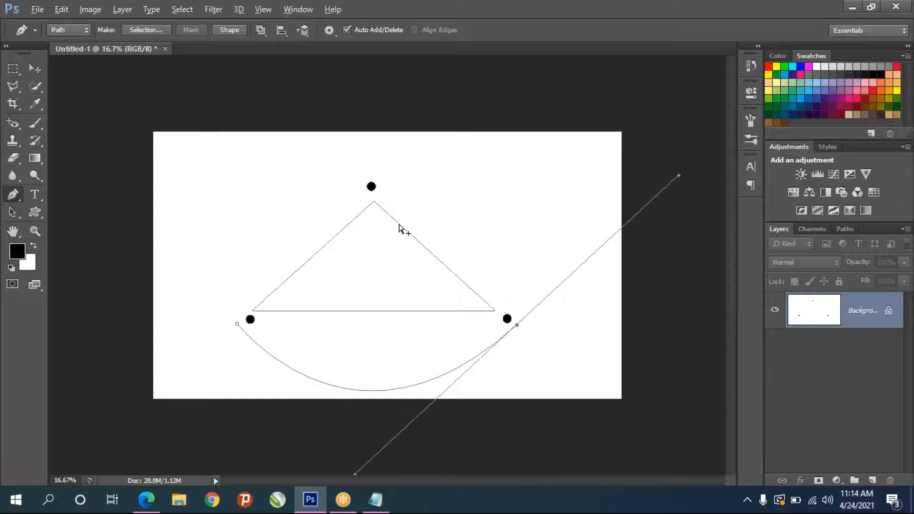
key(ctrl+alt+z)
key(ctrl+alt+z)
key(ctrl+alt+z)
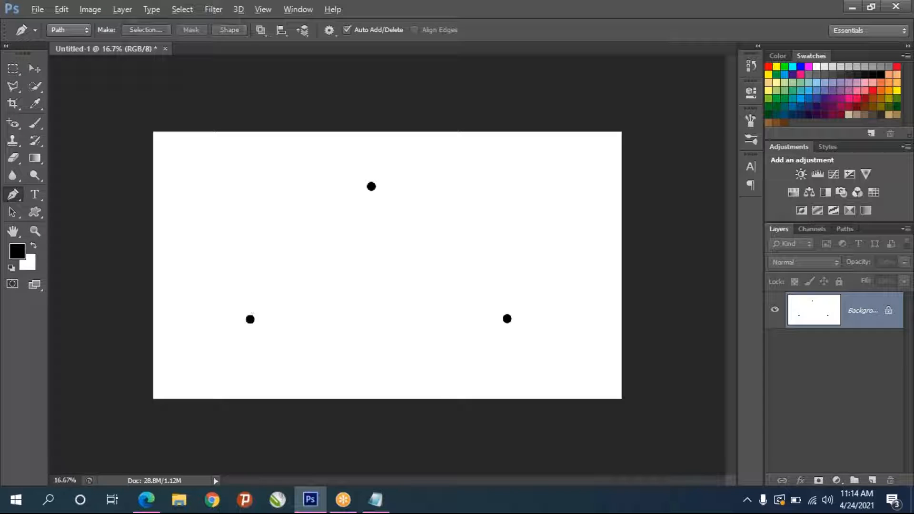
key(ctrl+alt+z)
key(ctrl+alt+z)
key(ctrl+alt+z)
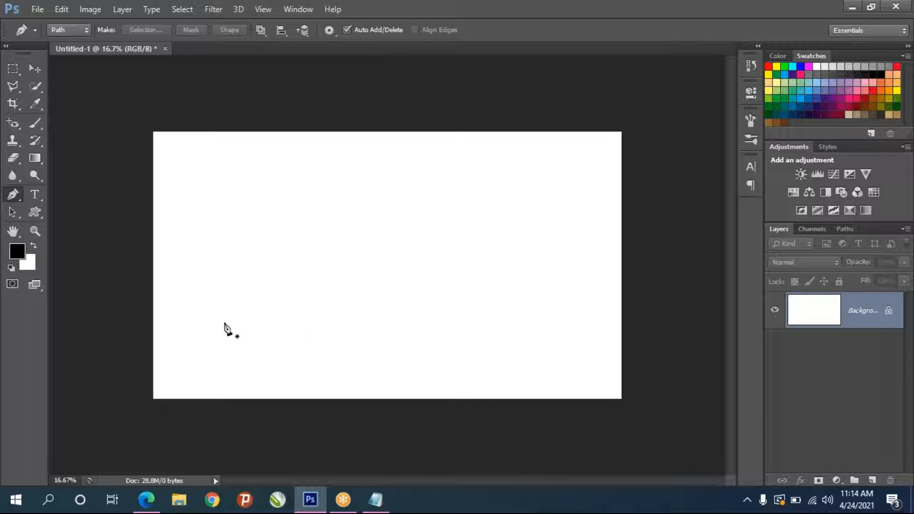
Draw a closed path that waves from the canvas's lower-left to upper-right corner and returns straight via the lower-right corner.
click(153, 398)
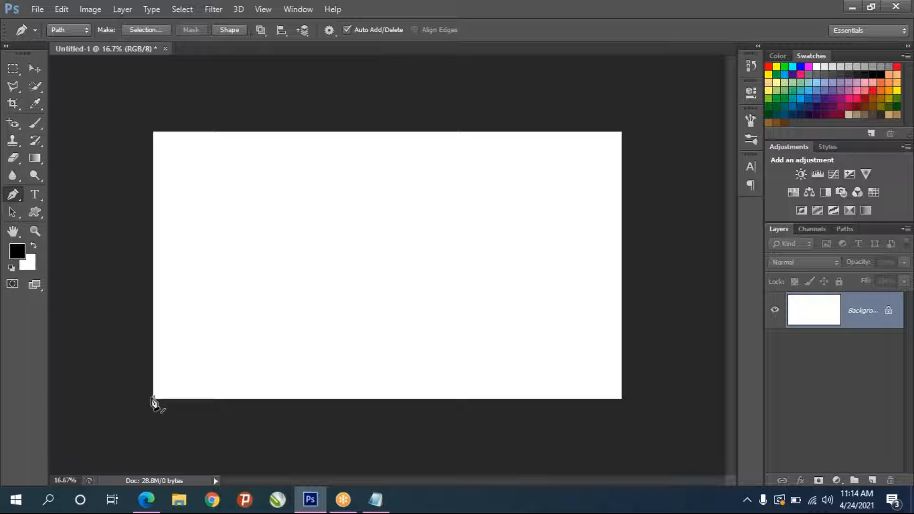
drag(267, 324, 359, 339)
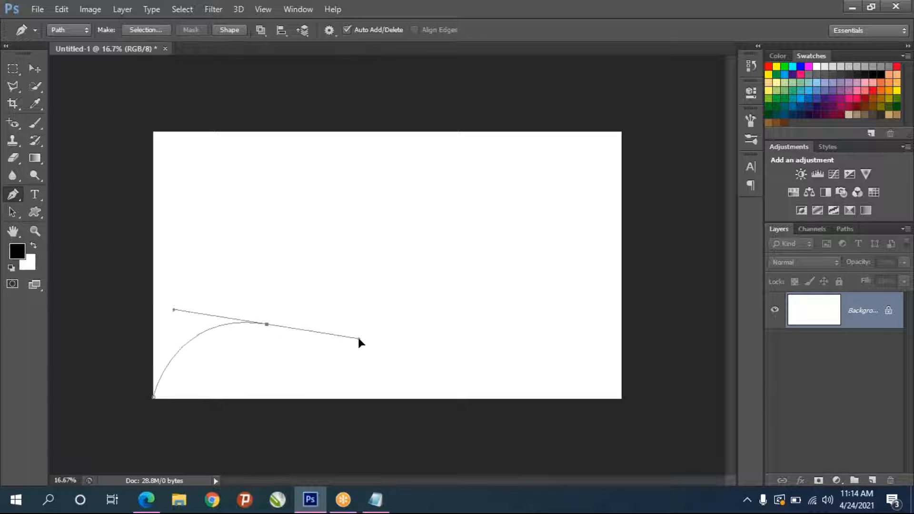
drag(383, 248, 384, 237)
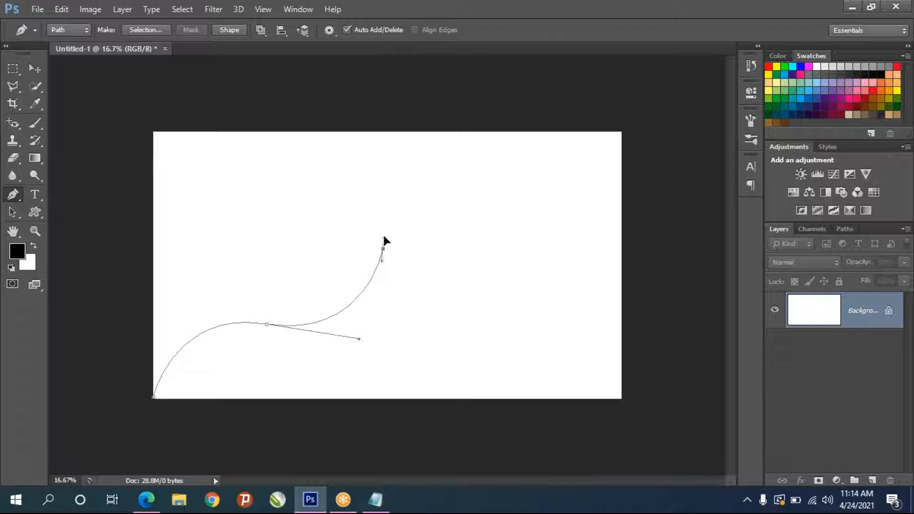
drag(507, 190, 586, 212)
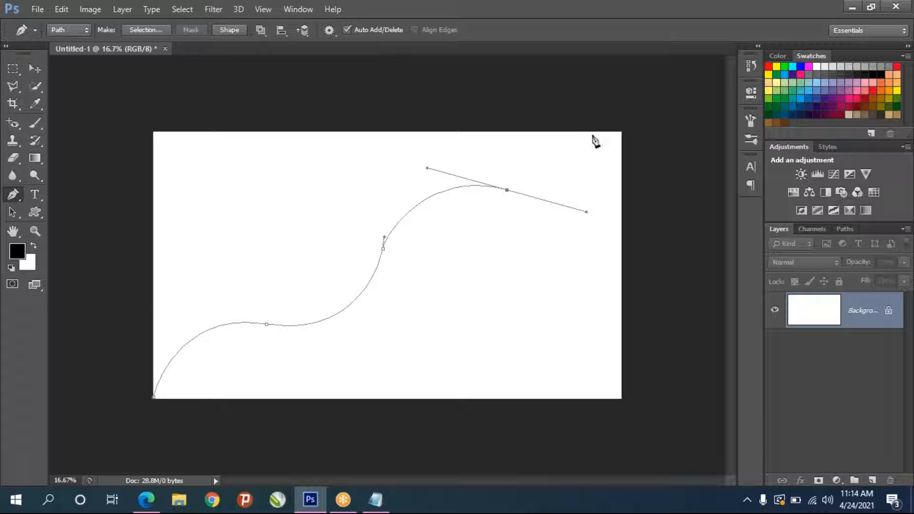
click(620, 133)
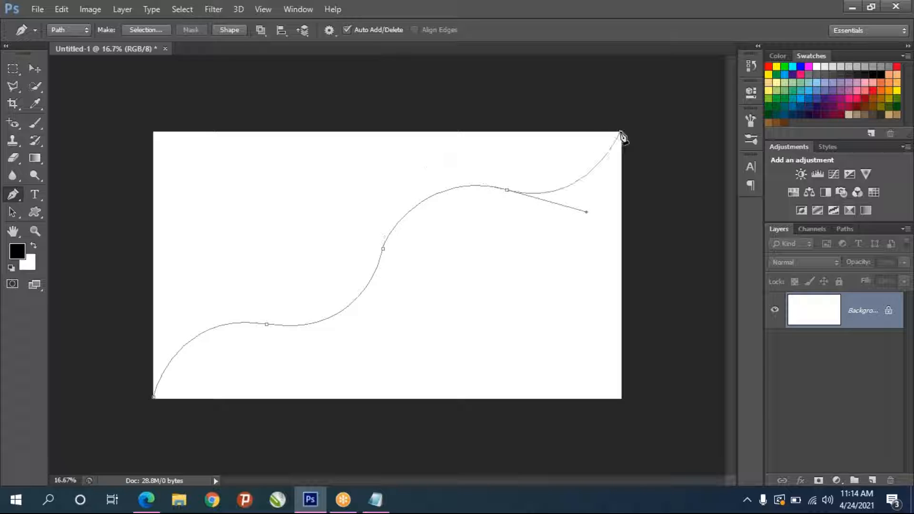
click(621, 399)
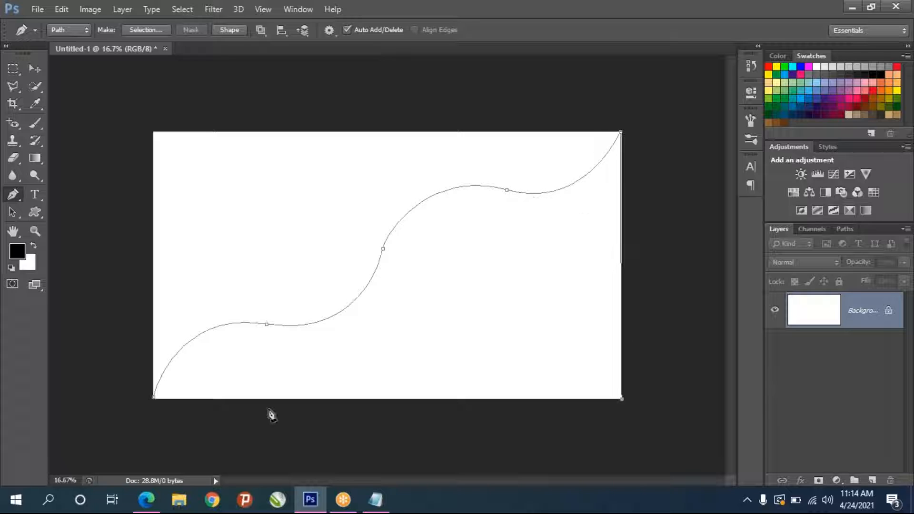
click(154, 398)
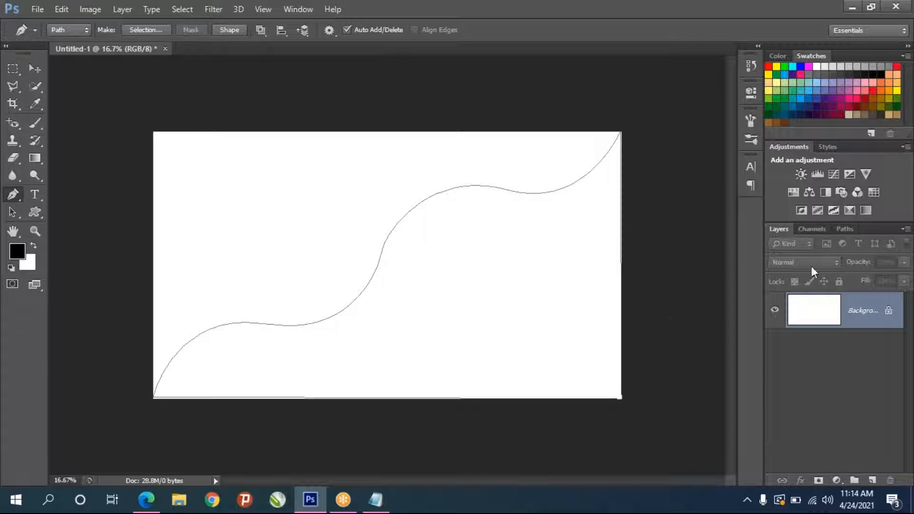
Add a new layer and convert the wavy path into a new anti-aliased selection with a feather radius of 0 pixels.
click(872, 481)
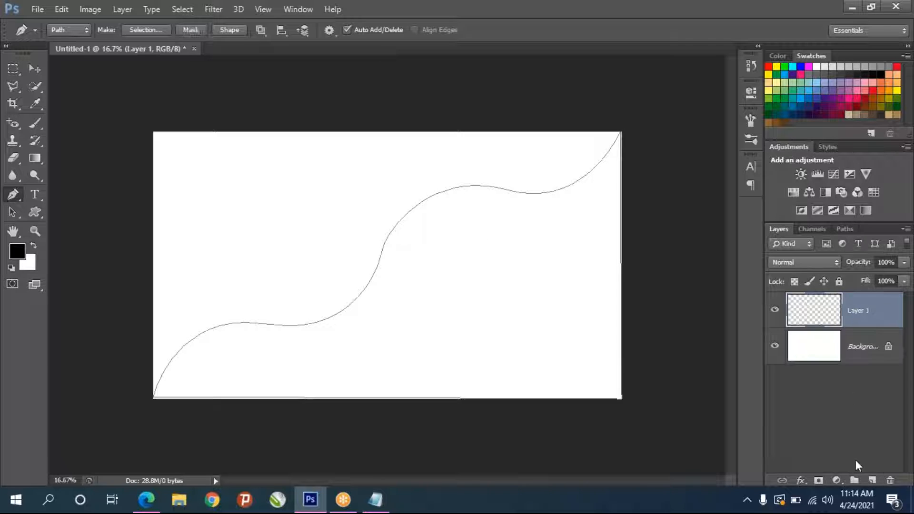
right_click(456, 243)
click(512, 245)
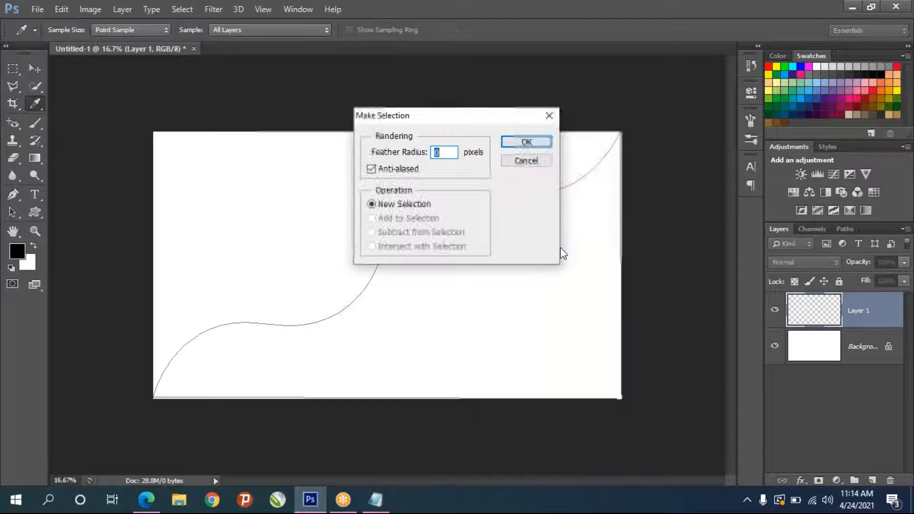
key(Return)
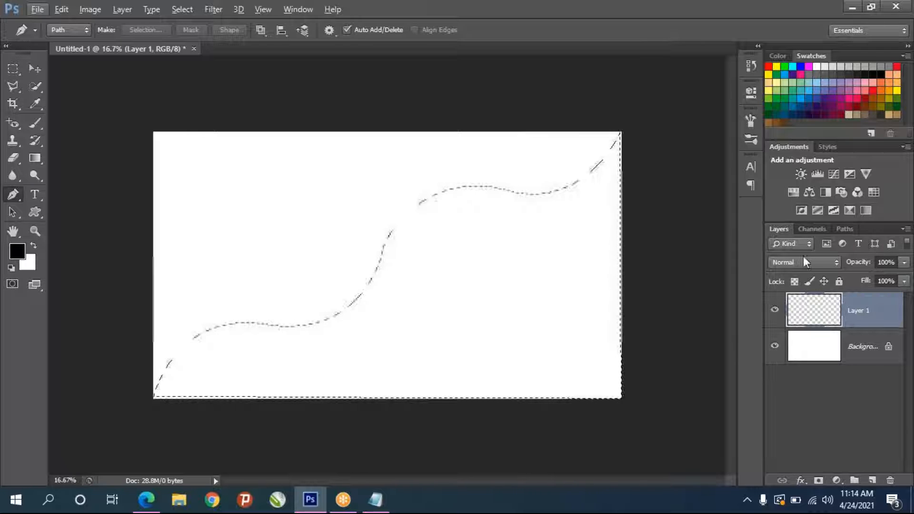
Fill the wavy selection on Layer 1 with light purple, deselect it, and shift the shape slightly down and to the right.
click(856, 82)
key(alt+BackSpace)
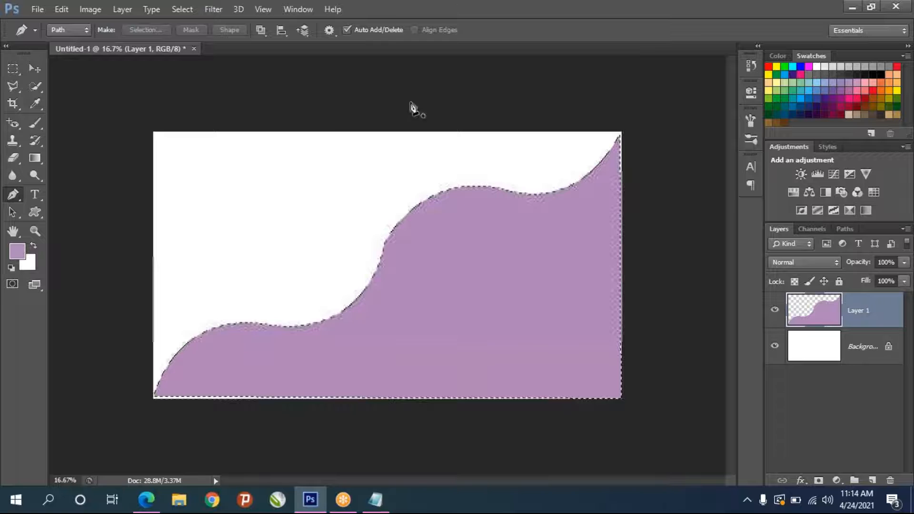
key(ctrl+d)
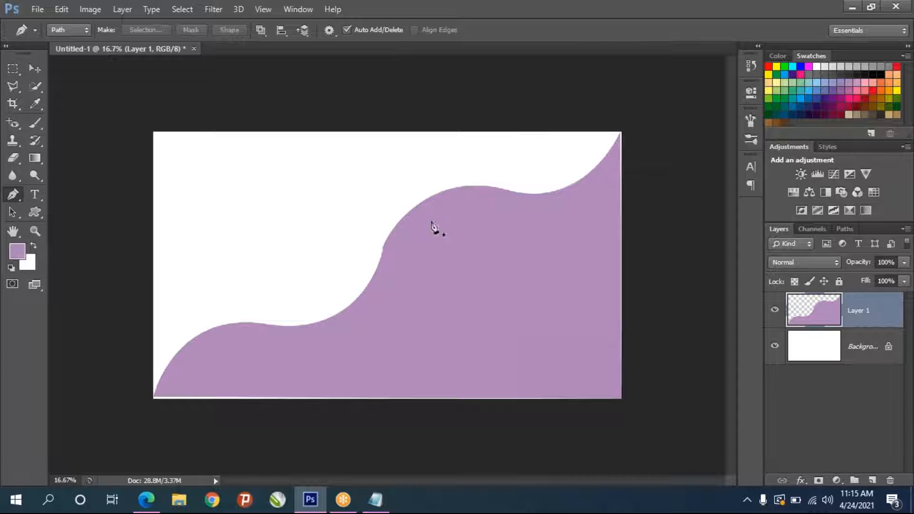
click(35, 69)
mouse_move(484, 308)
mouse_down()
mouse_move(287, 316)
mouse_move(496, 296)
mouse_move(521, 253)
mouse_move(466, 301)
mouse_move(493, 317)
mouse_up()
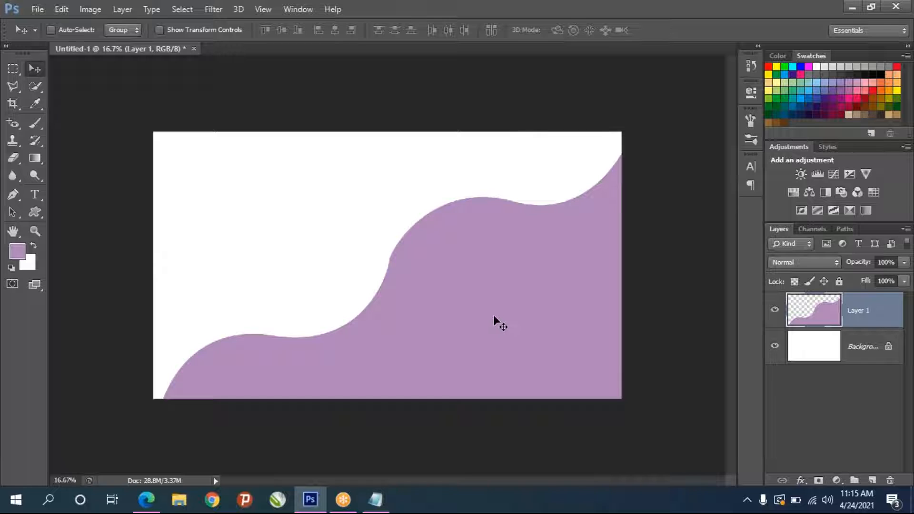
Delete the layer with the purple wave and add a new empty layer above the Background.
key(Delete)
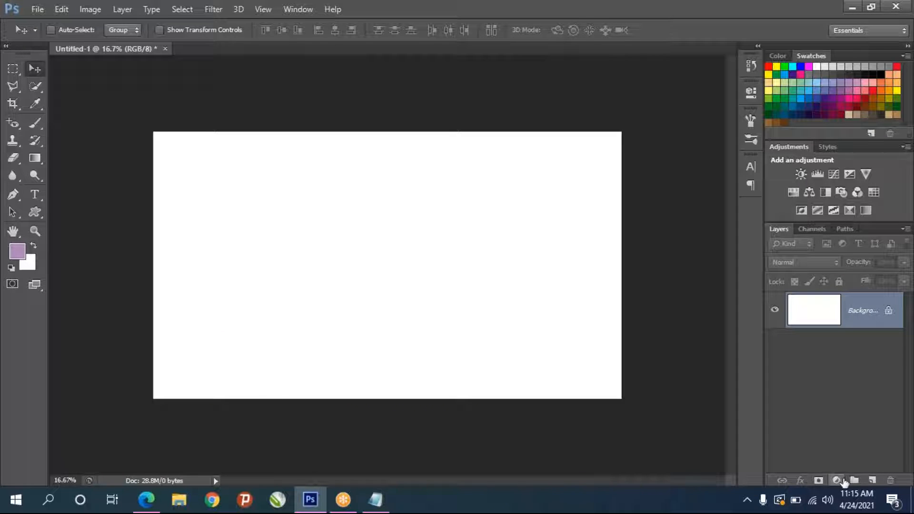
click(873, 479)
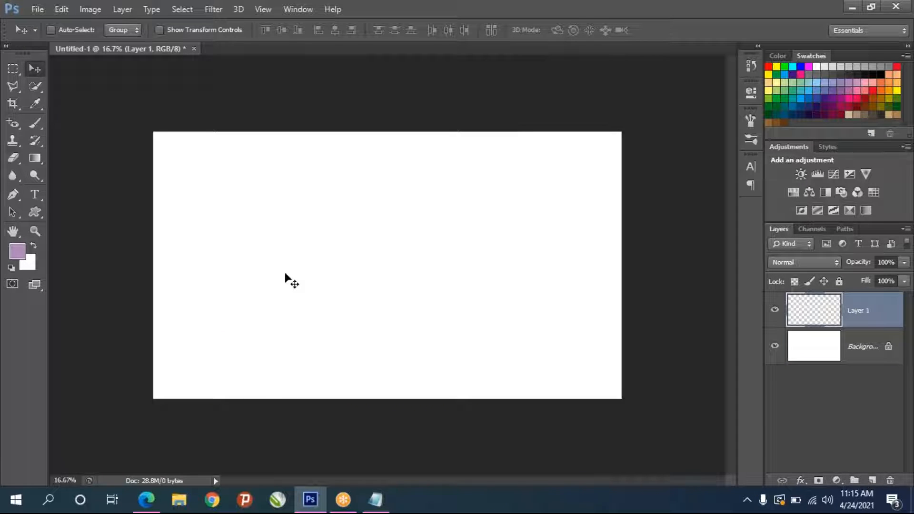
Start a Pen path with a corner anchor left of the canvas centre and a smooth curved anchor above and to its right.
click(13, 194)
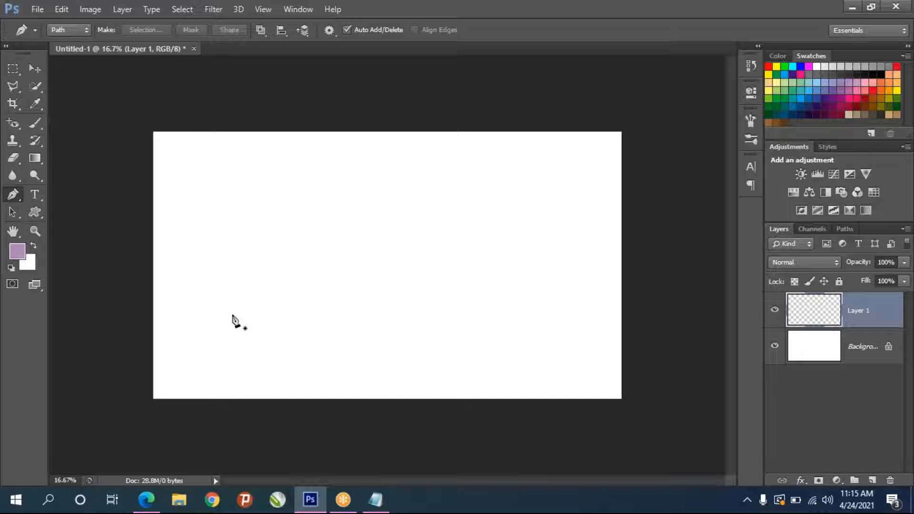
click(233, 313)
drag(402, 183, 589, 202)
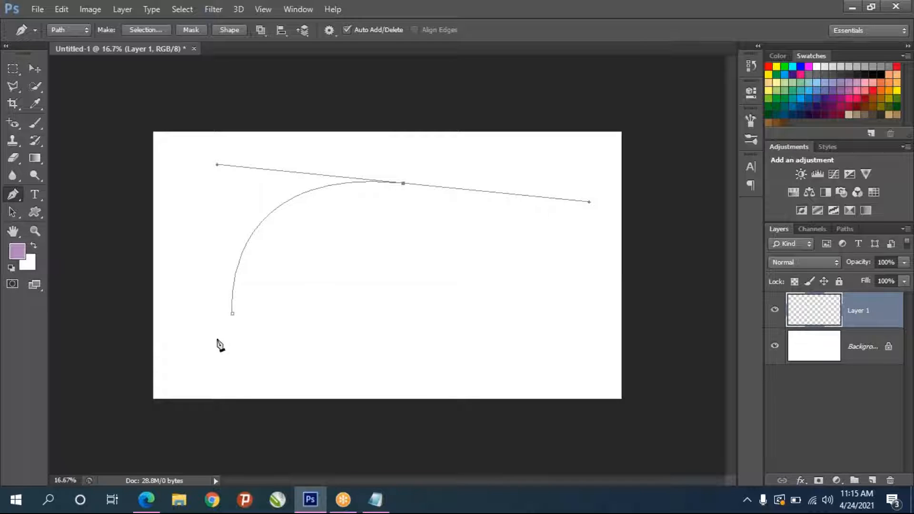
Close the path at its starting anchor and try to reshape it by tilting the upper anchor's direction handles.
click(233, 315)
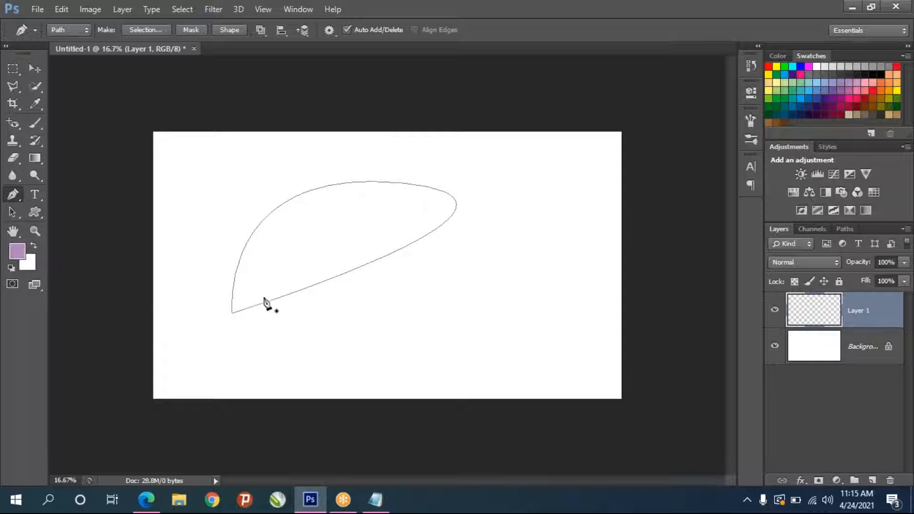
click(11, 213)
click(59, 226)
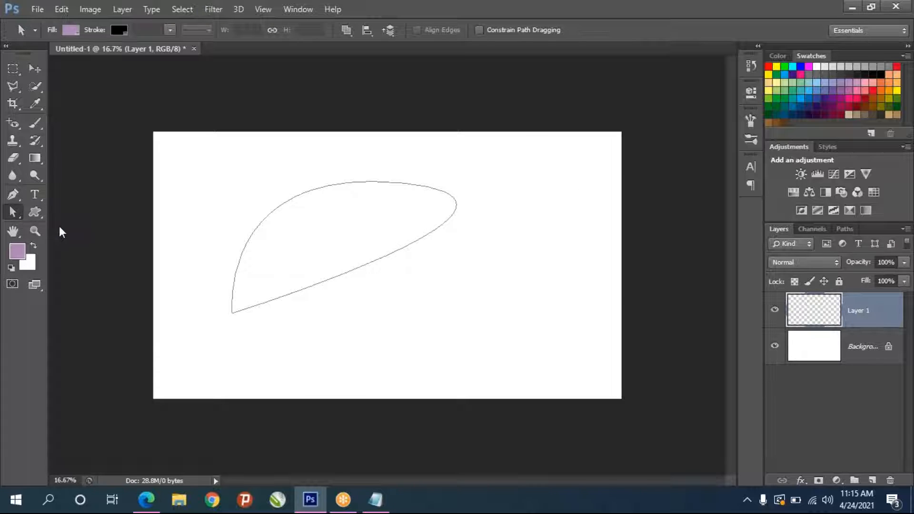
drag(443, 165, 341, 236)
click(403, 184)
drag(588, 204, 545, 285)
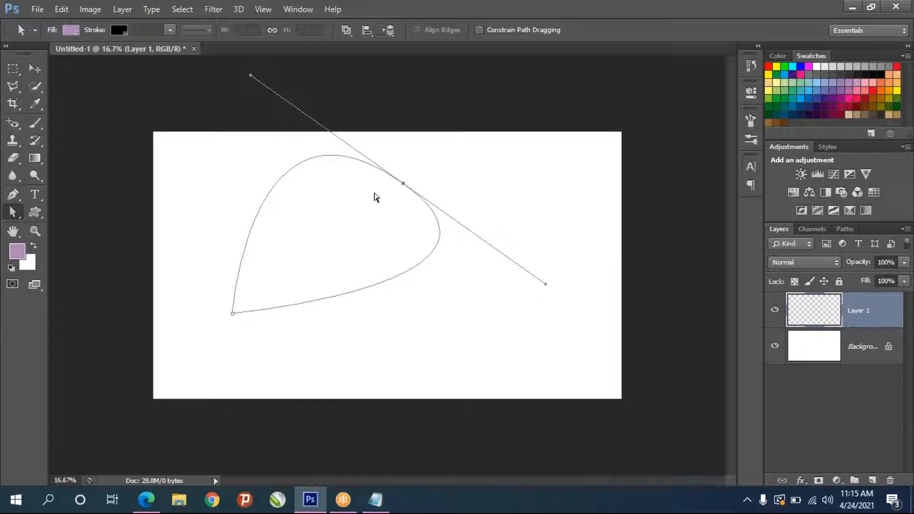
Undo the handle adjustment and the closing segment, back to the open curve with two anchors.
key(ctrl+alt+z)
key(ctrl+alt+z)
key(ctrl+alt+z)
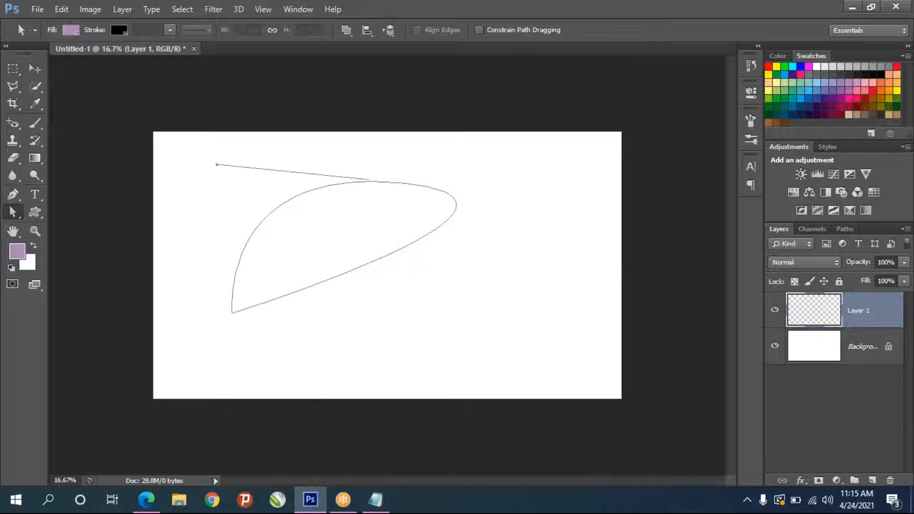
key(ctrl+shift+z)
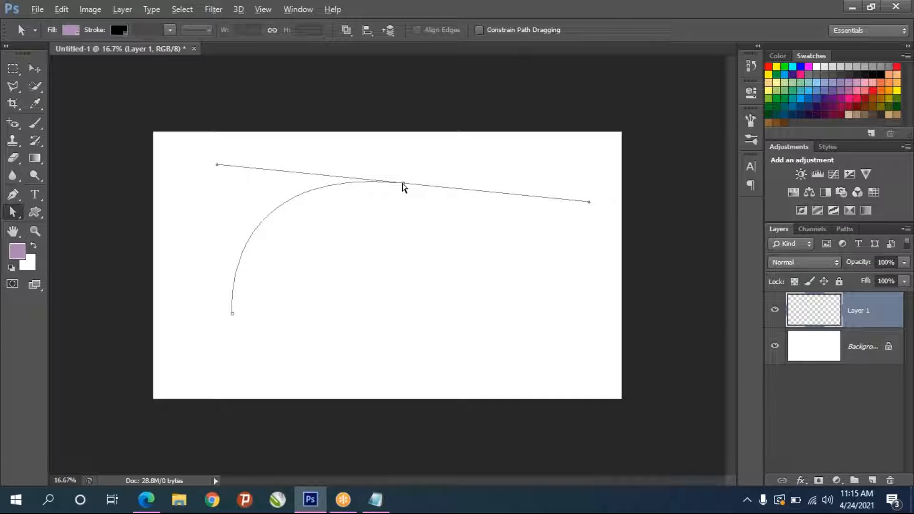
Remove the upper anchor's outgoing direction handle and close the path with a curve at the starting anchor, forming a leaf shape.
click(15, 193)
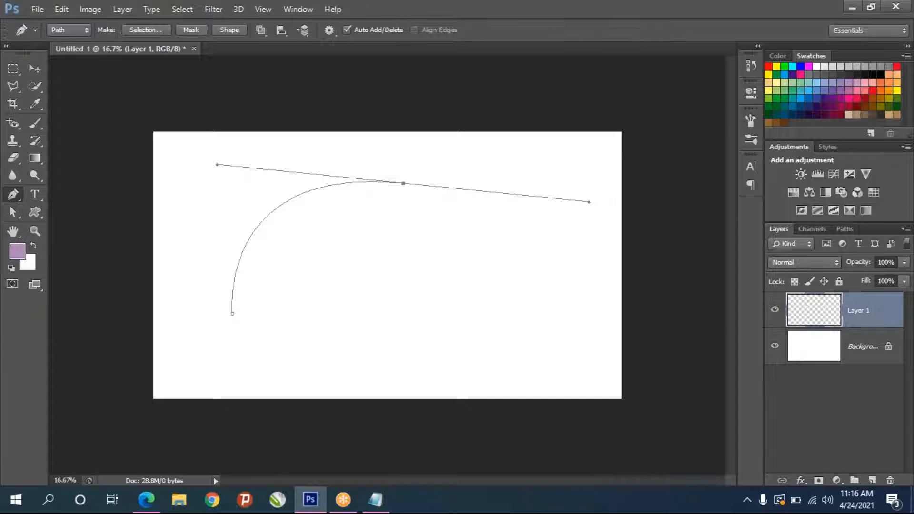
click(404, 185)
key(ctrl+z)
click(404, 183)
drag(232, 313, 102, 311)
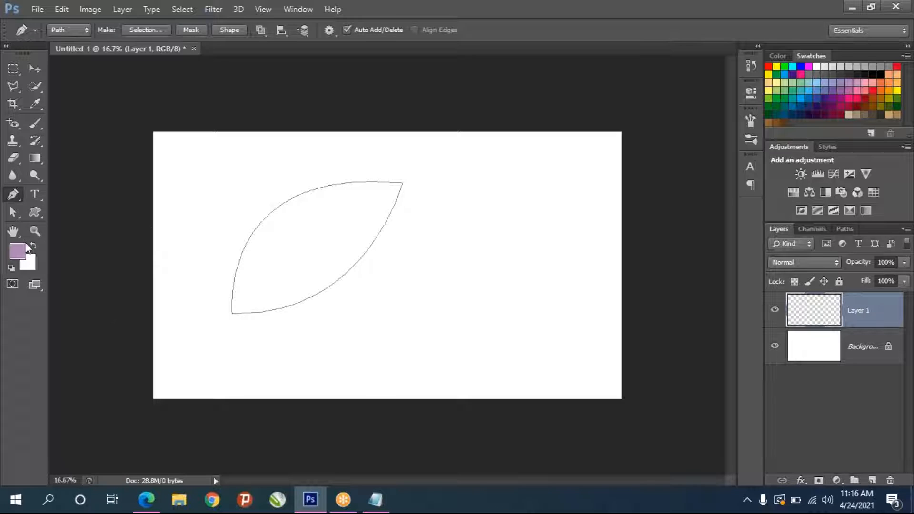
Lengthen the leaf path by moving its upper anchor further right, and slim it by adjusting the direction handles at both tips.
click(15, 212)
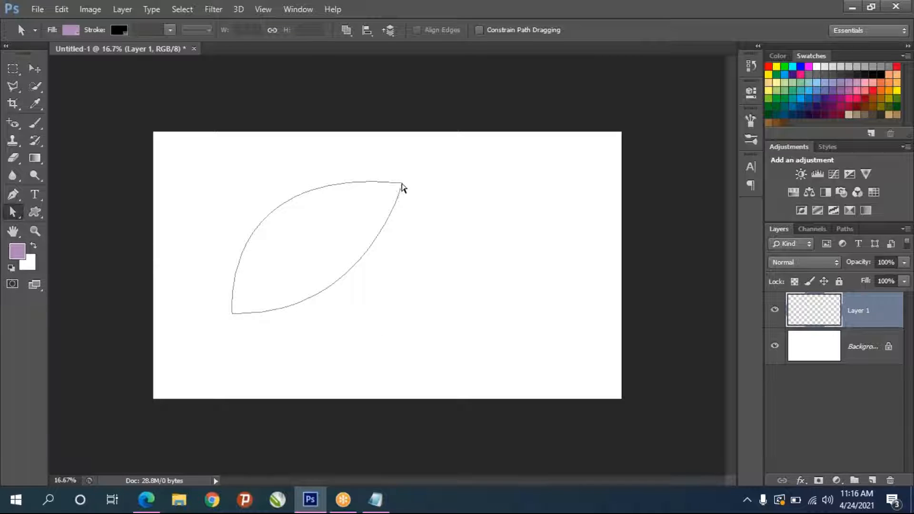
click(402, 184)
drag(402, 184, 464, 179)
drag(279, 160, 220, 220)
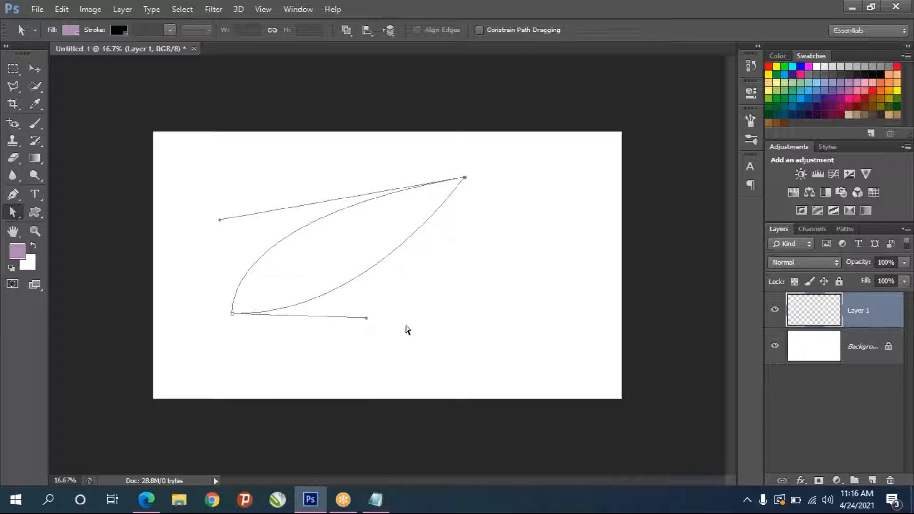
drag(367, 322, 324, 340)
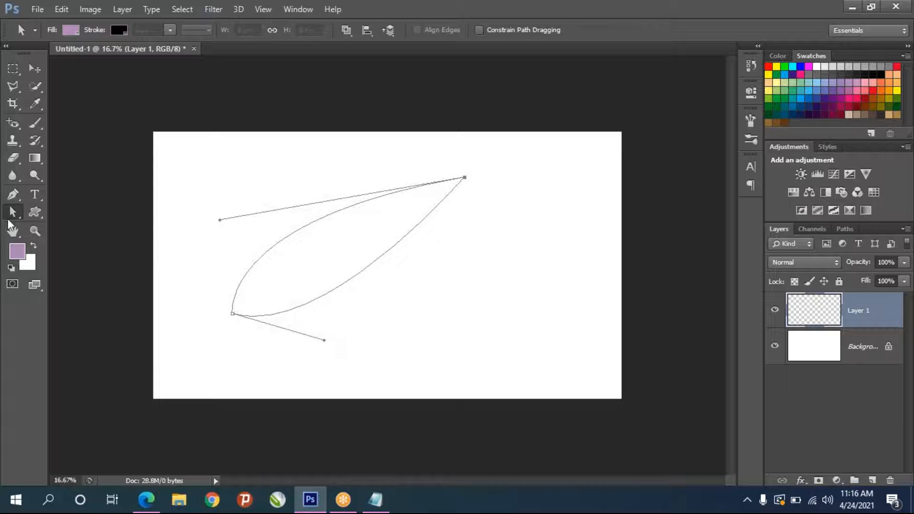
right_click(13, 215)
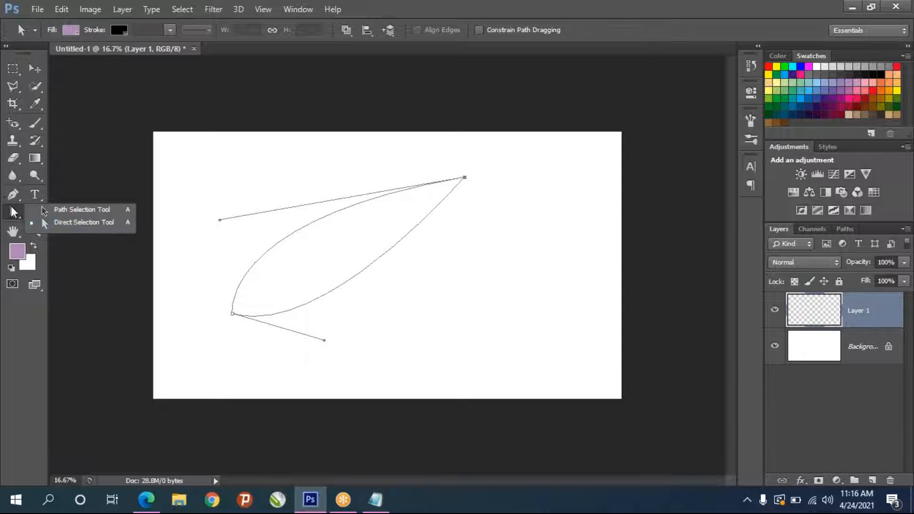
click(335, 277)
Draw a closed triangular path with straight segments just above the leaf path.
click(13, 195)
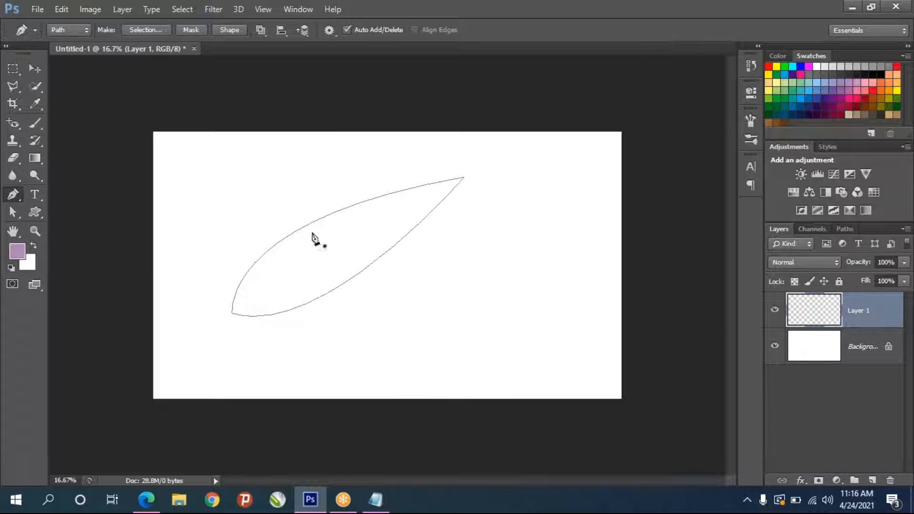
scroll(288, 304, up, 2)
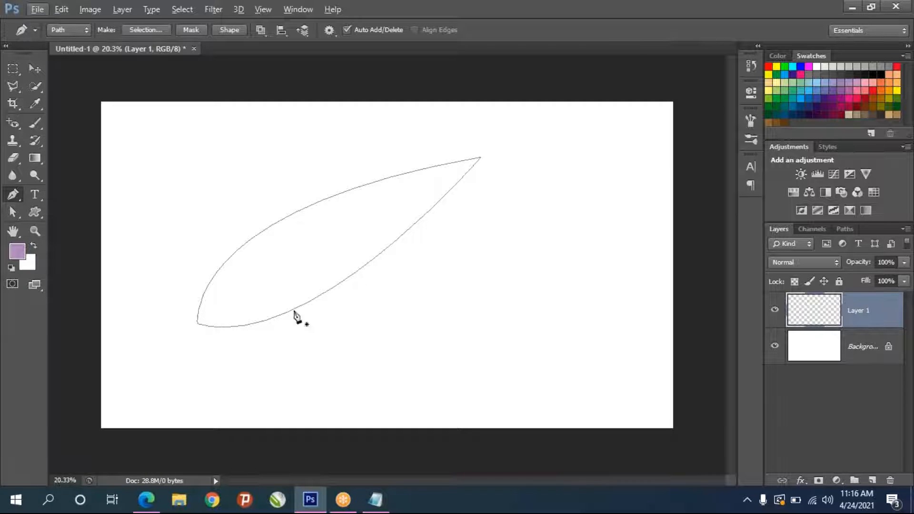
drag(227, 220, 274, 156)
click(417, 135)
click(226, 220)
Draw a thin closed vein path curving from the leaf's lower tip to its upper tip and back.
click(202, 321)
drag(467, 163, 589, 133)
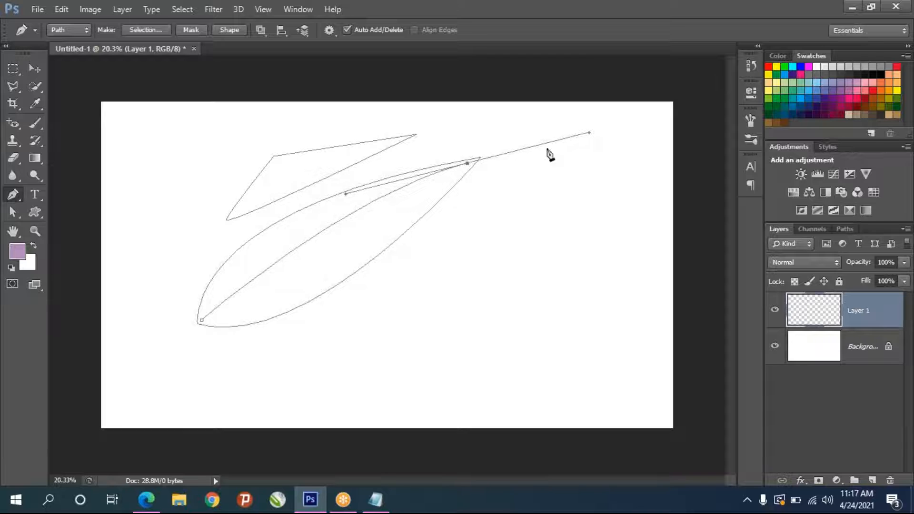
click(468, 164)
drag(202, 321, 50, 441)
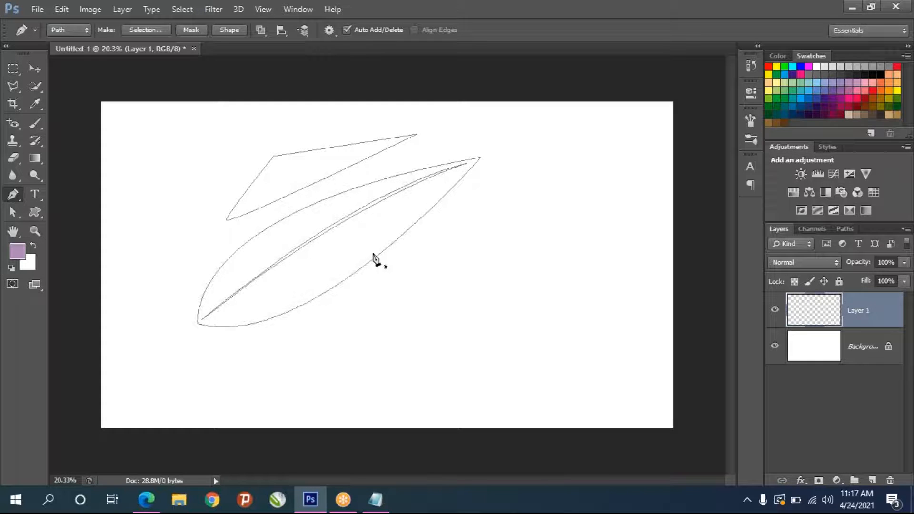
Convert the leaf, vein and triangle paths into a new anti-aliased selection with a 0-pixel feather and fill it with green.
right_click(377, 229)
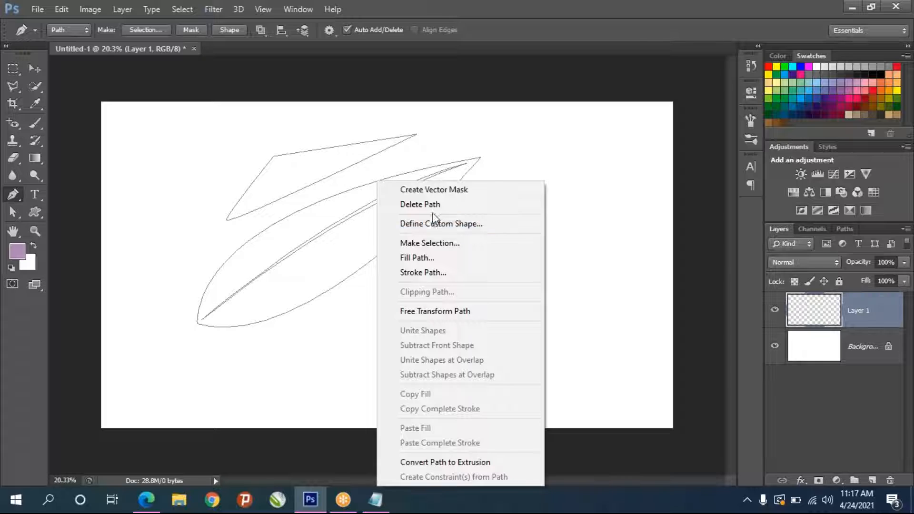
click(471, 245)
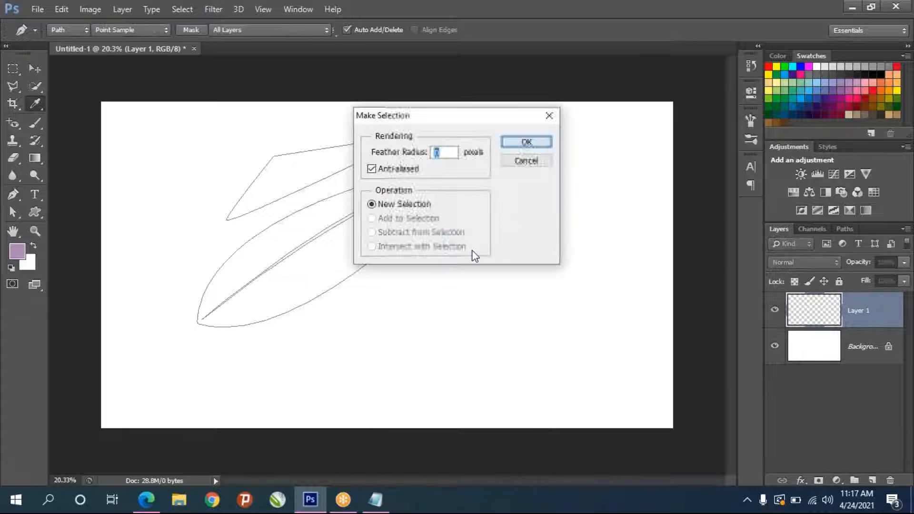
click(507, 142)
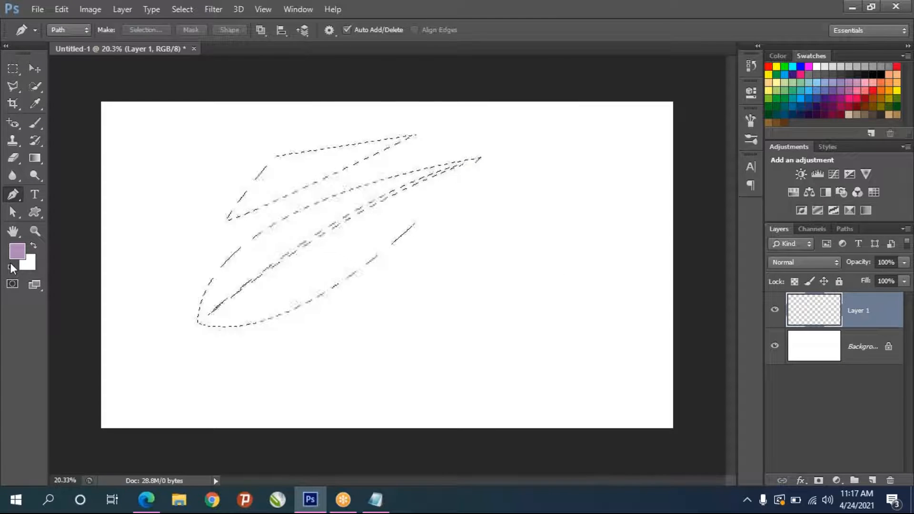
click(771, 96)
key(alt+BackSpace)
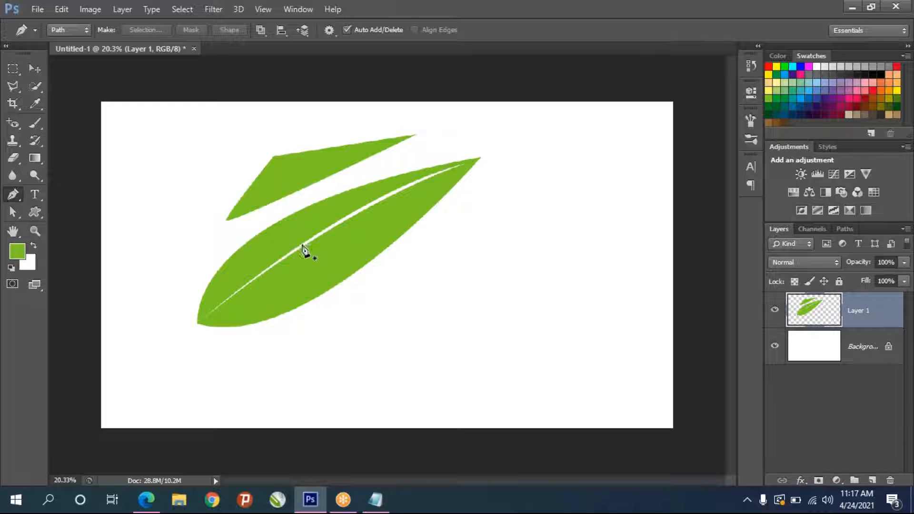
Select the Background layer, try filling it with the same green, and undo that fill.
click(35, 68)
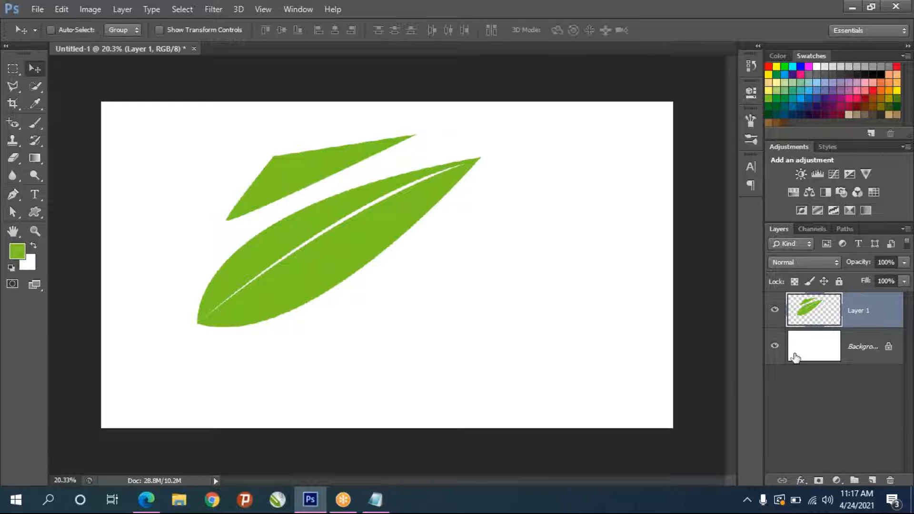
click(816, 352)
key(alt+BackSpace)
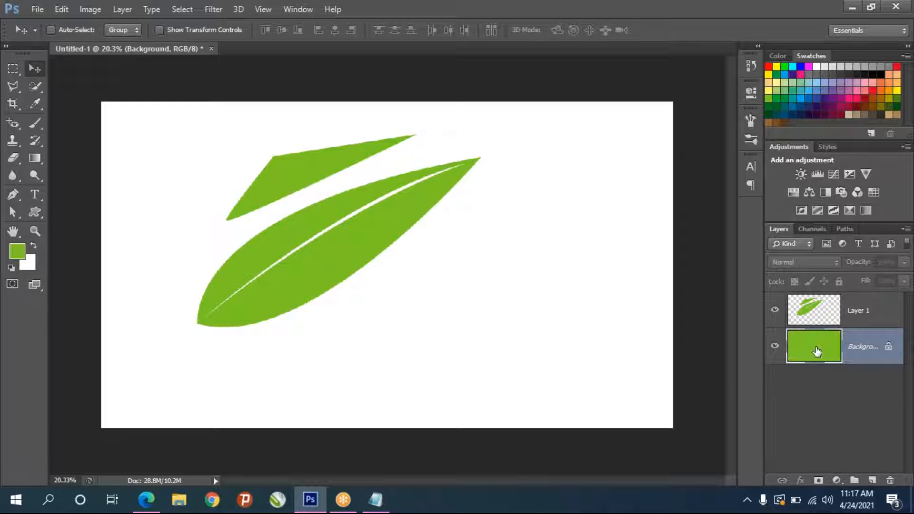
key(ctrl+z)
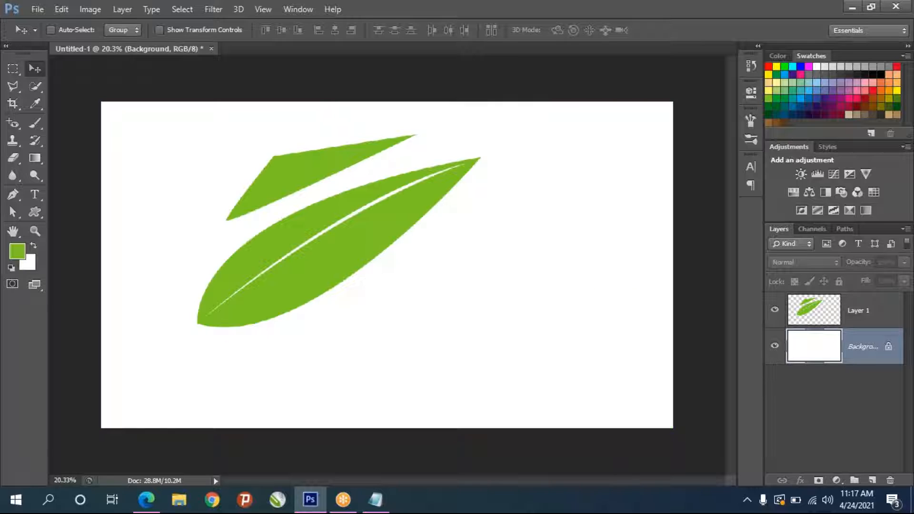
Try dark violet and red as fill colours for the Background layer.
click(792, 74)
key(alt+BackSpace)
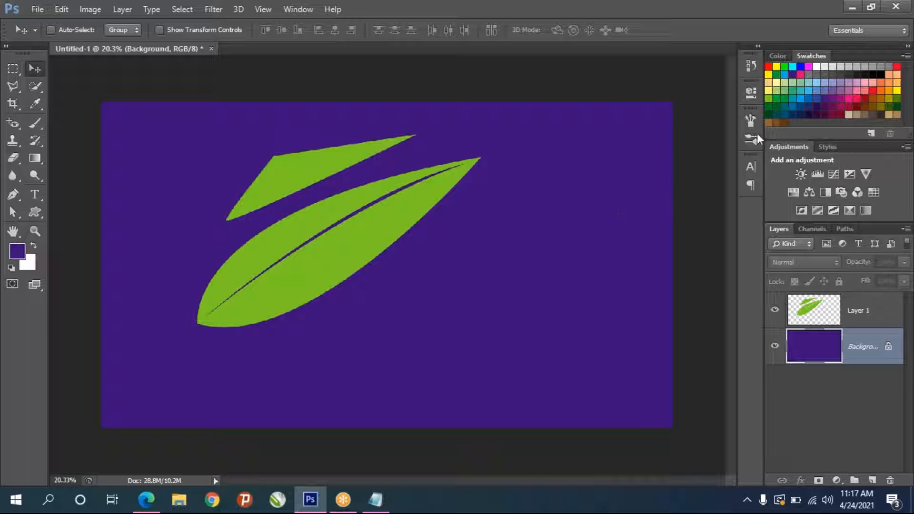
click(768, 66)
key(alt+BackSpace)
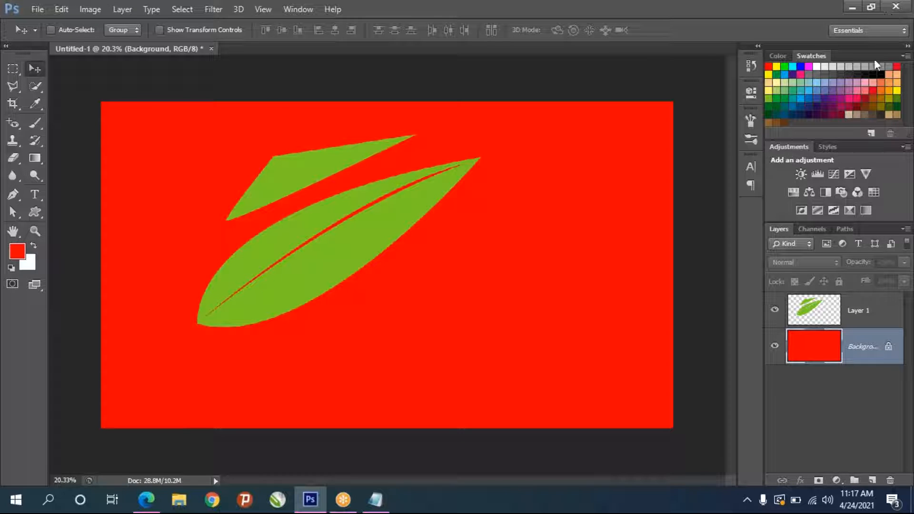
Fill the Background layer with light blue and delete the green leaf layer above it.
click(816, 82)
key(alt+BackSpace)
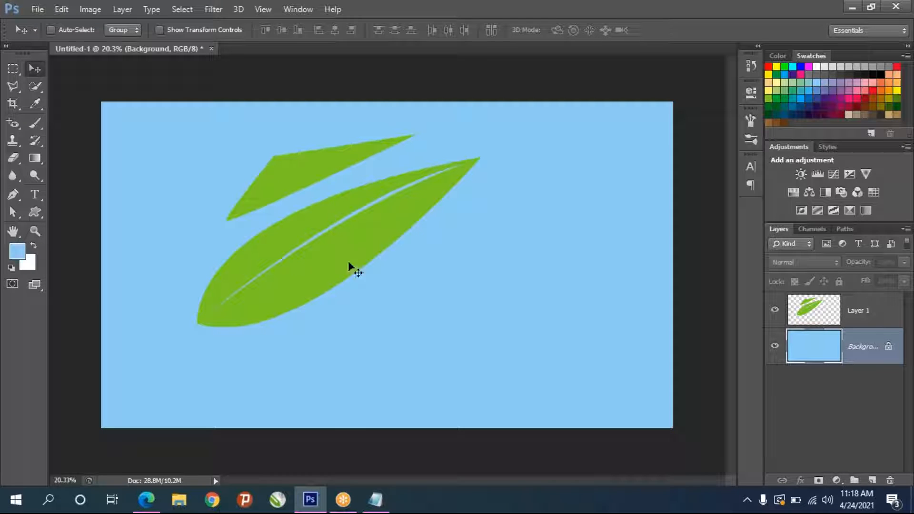
click(807, 316)
key(Delete)
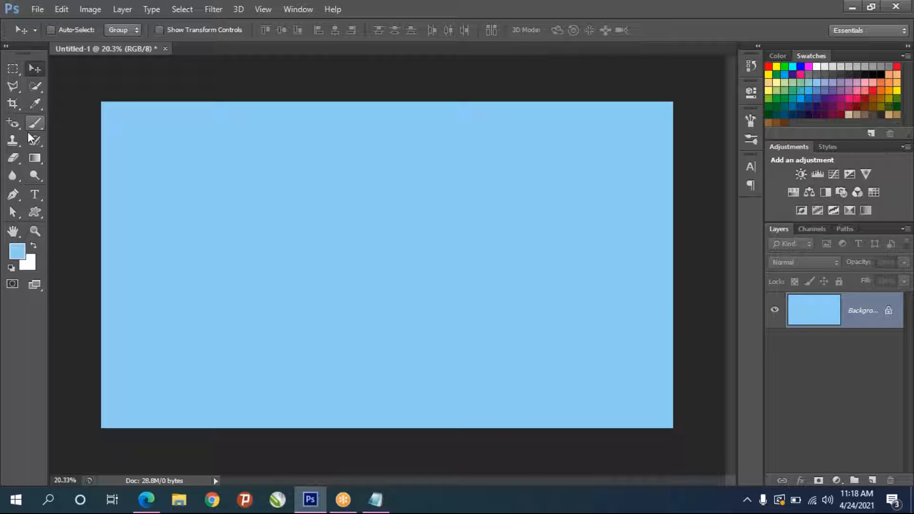
Draw the curved left side of a flame with the Pen tool and turn its upper tip into a corner point.
click(13, 212)
click(23, 195)
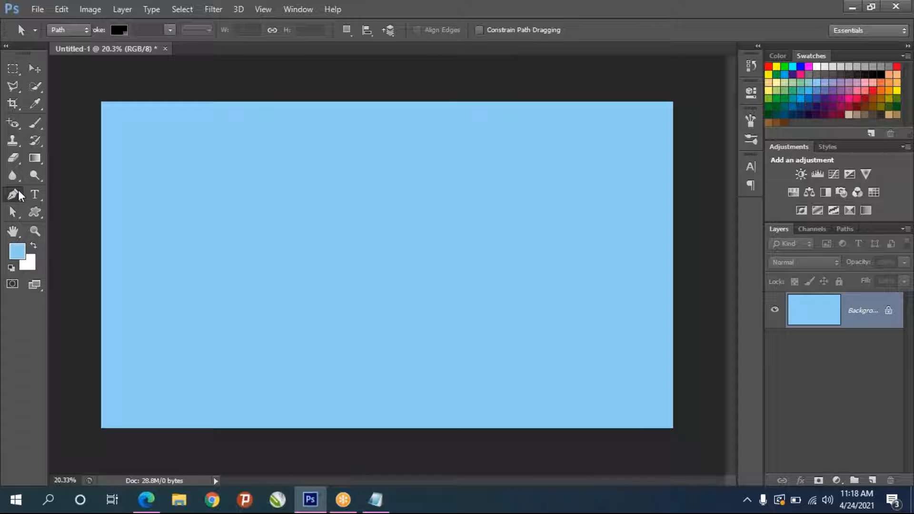
click(354, 358)
drag(351, 178, 494, 56)
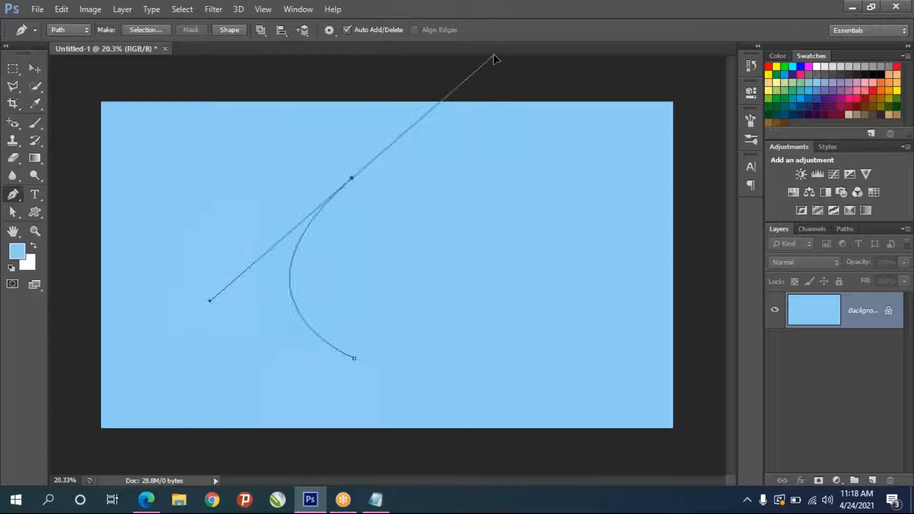
alt+click(352, 178)
key(ctrl+z)
alt+click(352, 179)
Add a curved notch and a second tip to the flame path, and close it with a curved right side.
drag(354, 221, 335, 244)
alt+click(354, 222)
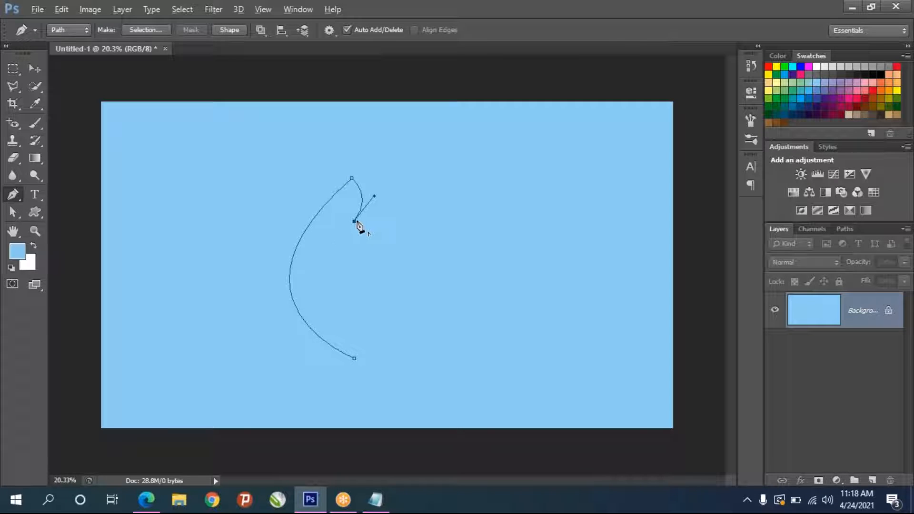
drag(386, 212, 386, 188)
alt+click(386, 212)
drag(355, 358, 243, 411)
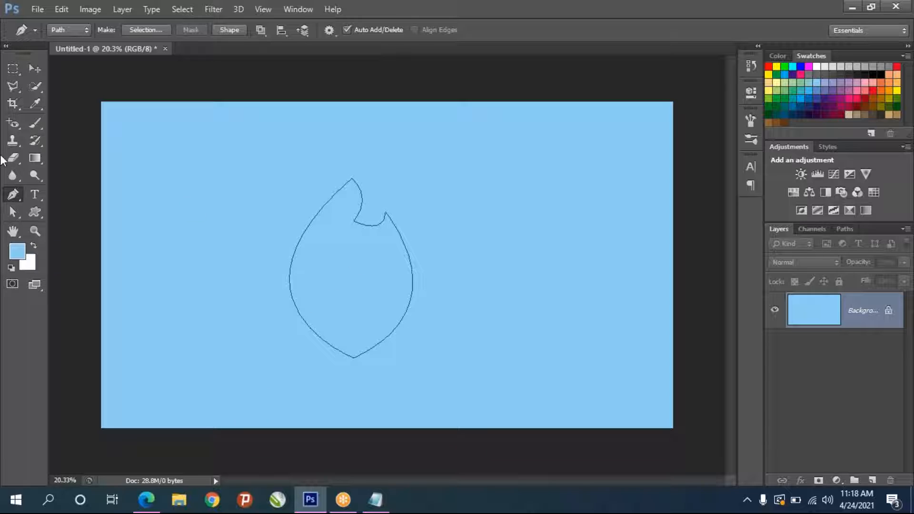
Reshape the flame path by moving its notch and tip anchor points and adjusting the curve handle into a slender slit.
click(12, 212)
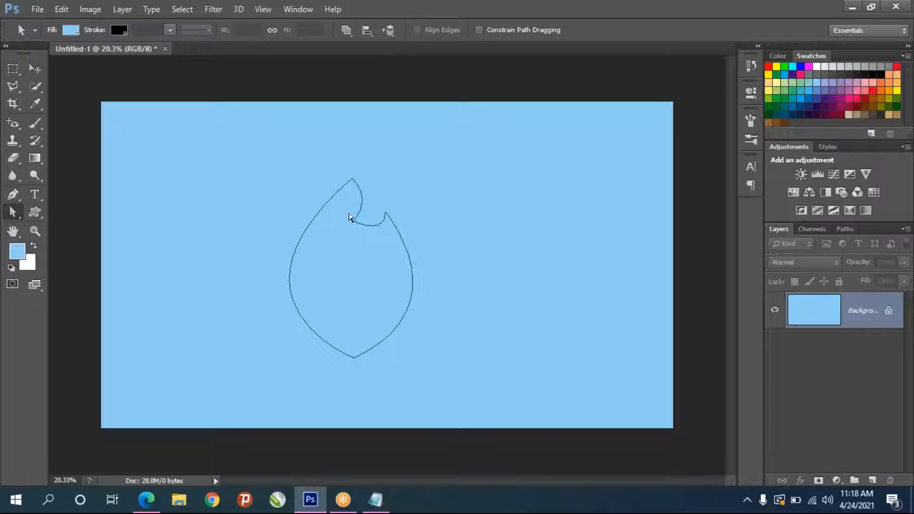
drag(386, 218, 336, 249)
drag(353, 180, 361, 182)
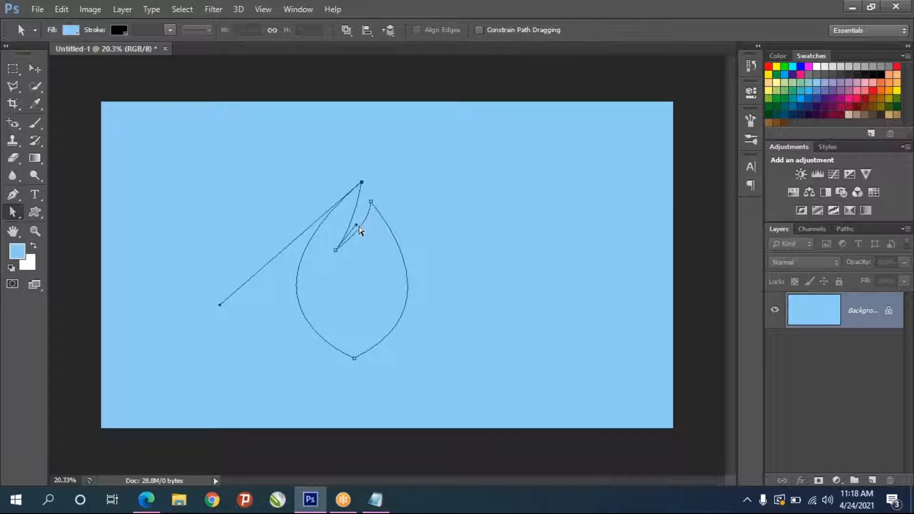
drag(358, 229, 376, 215)
click(379, 255)
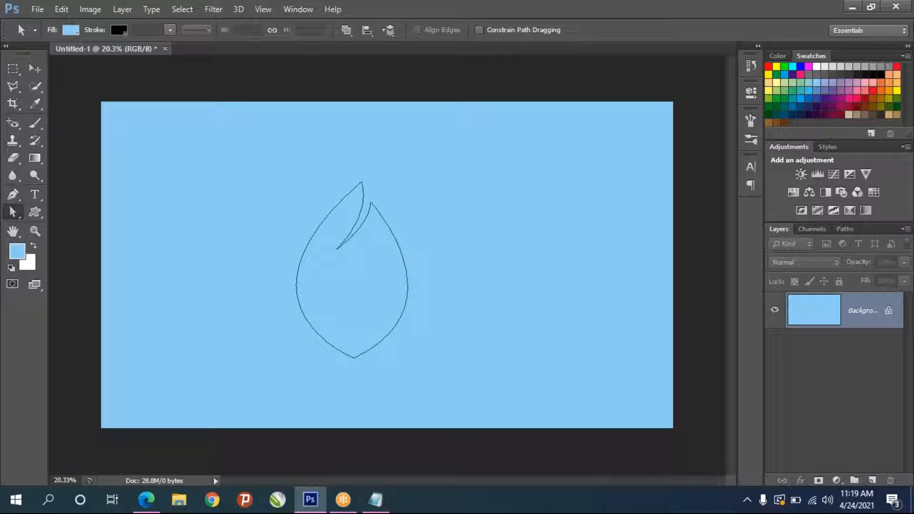
Fill the Background layer with white.
key(ctrl+z)
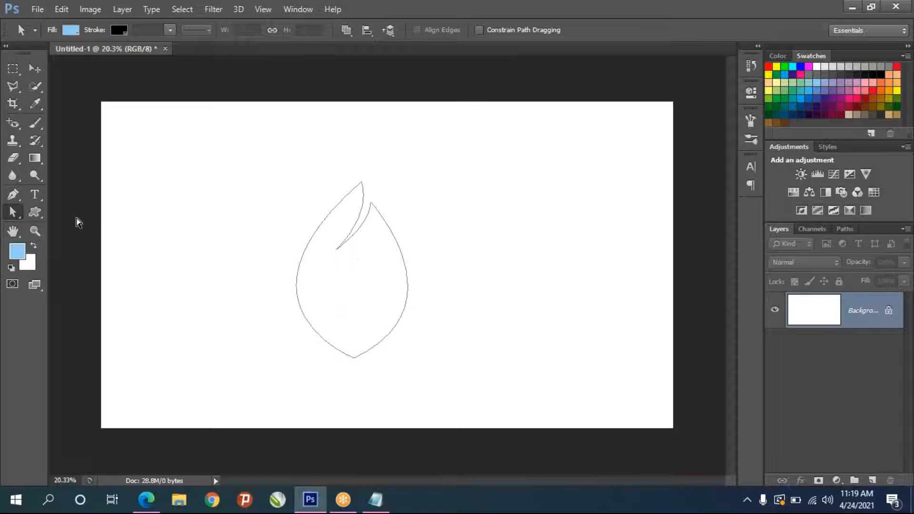
right_click(388, 298)
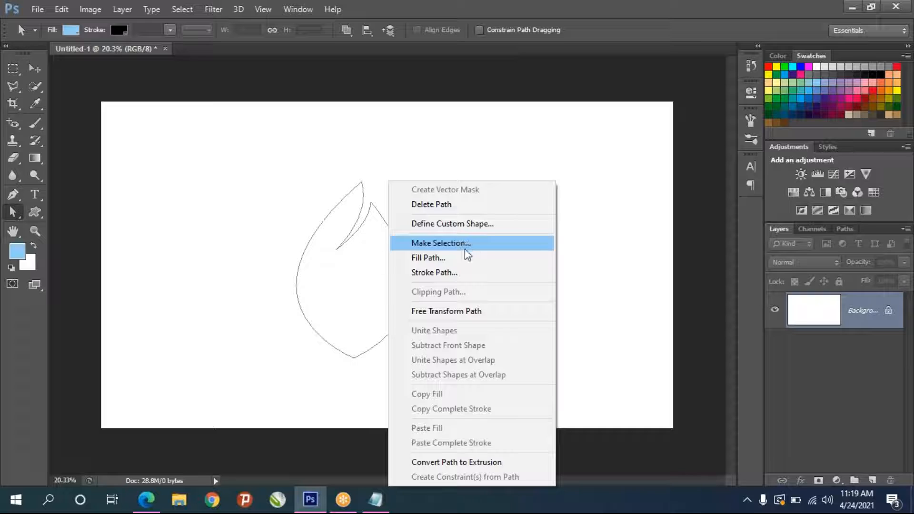
click(354, 252)
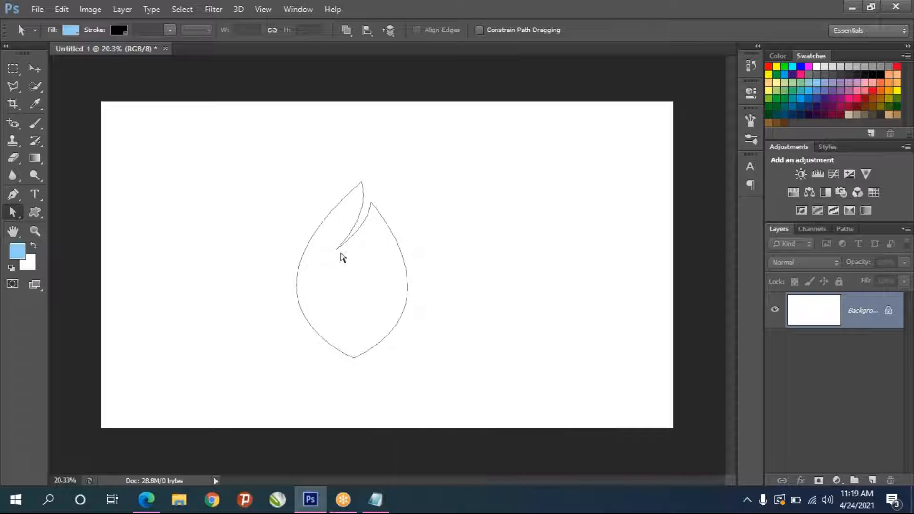
Select the whole flame path with the Path Selection Tool and delete it.
right_click(13, 215)
click(60, 220)
right_click(13, 212)
click(65, 209)
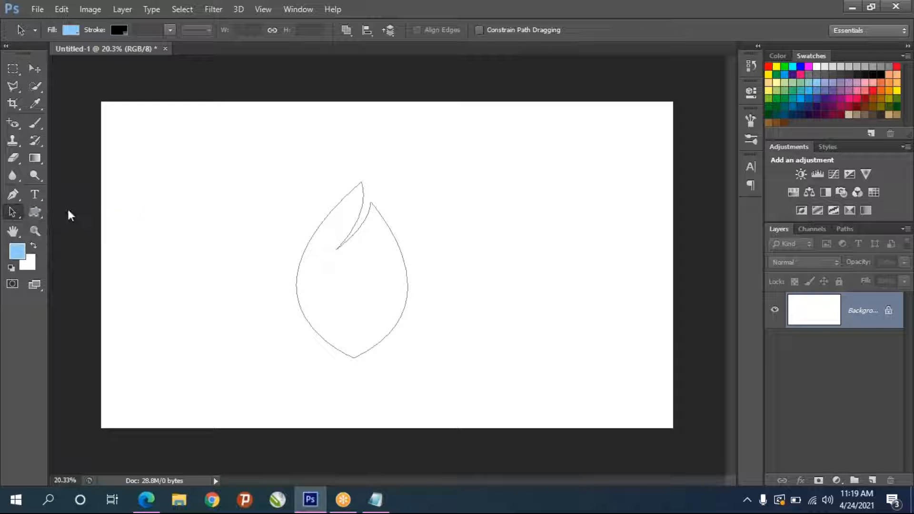
right_click(15, 212)
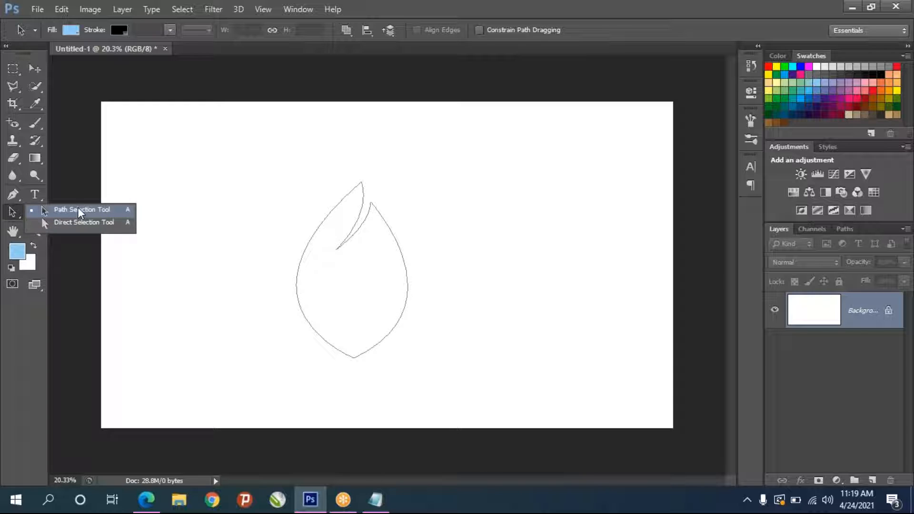
click(78, 210)
right_click(13, 214)
click(61, 213)
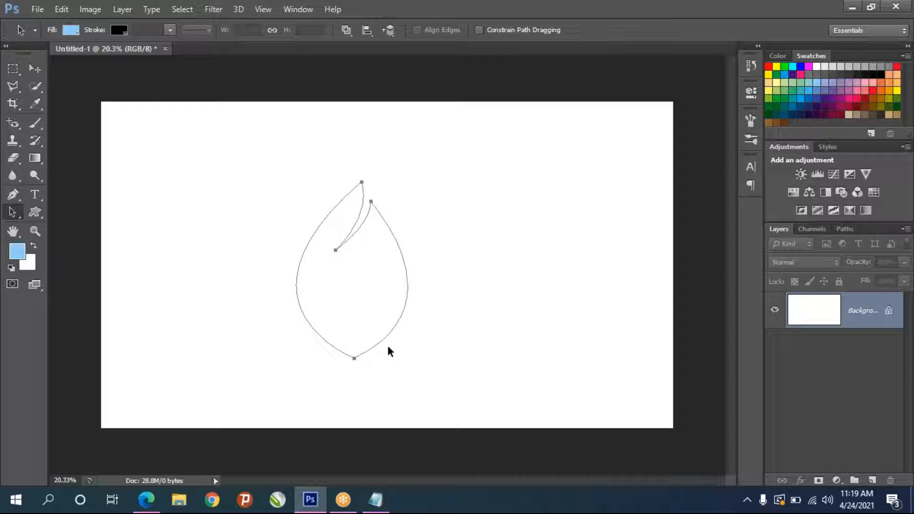
key(Delete)
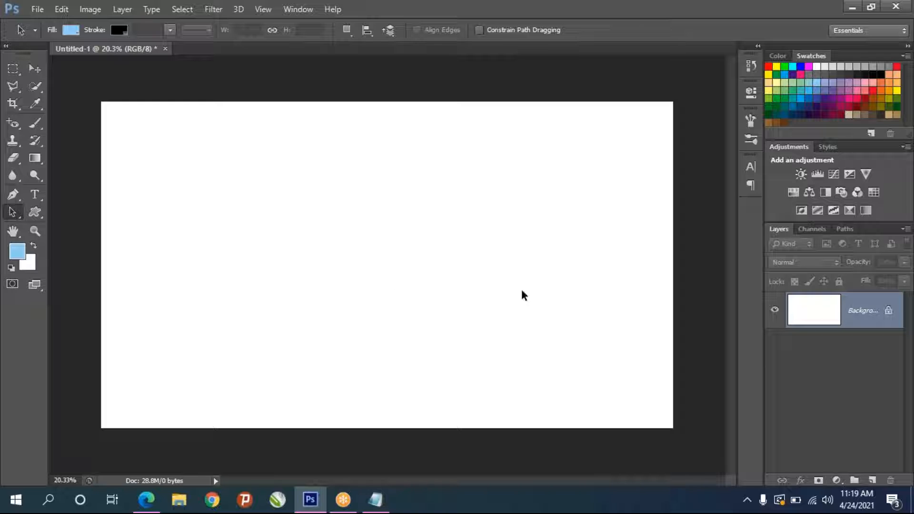
click(144, 507)
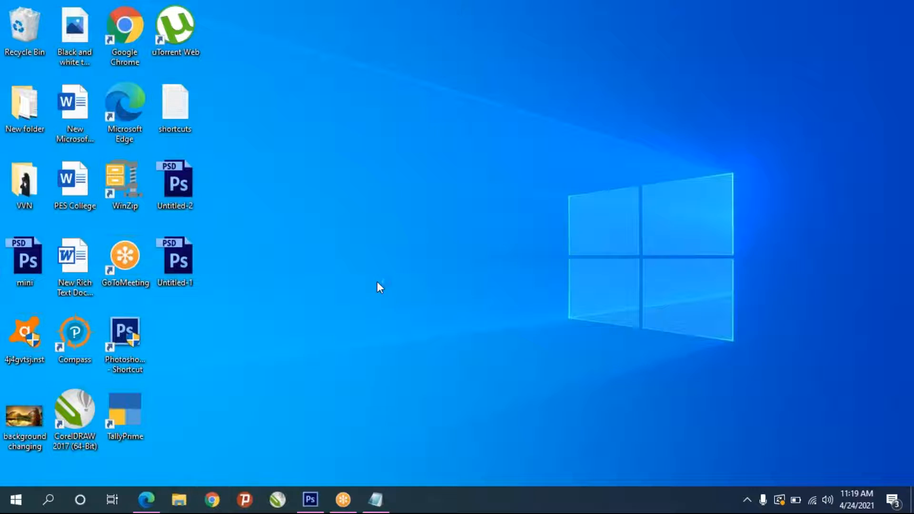
right_click(379, 265)
click(413, 308)
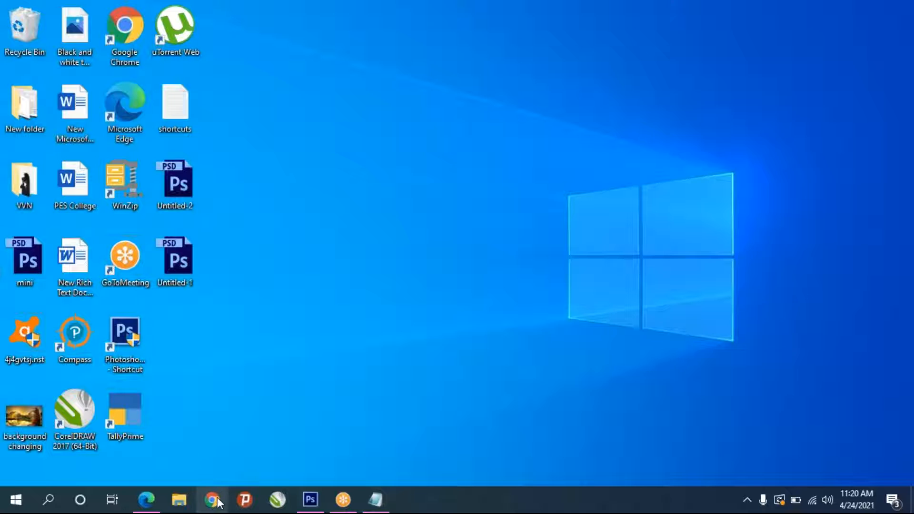
Open a new tab in Microsoft Edge and switch to Google Chrome.
click(147, 499)
click(241, 10)
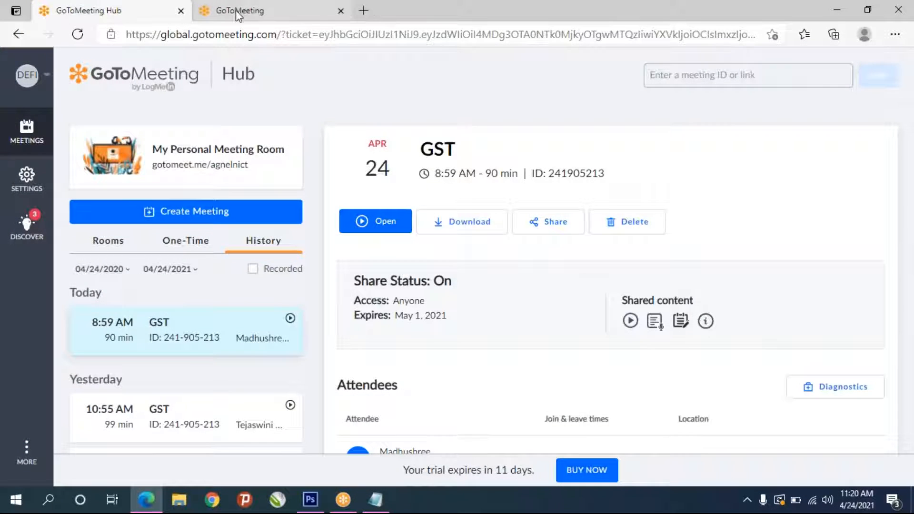
double_click(364, 19)
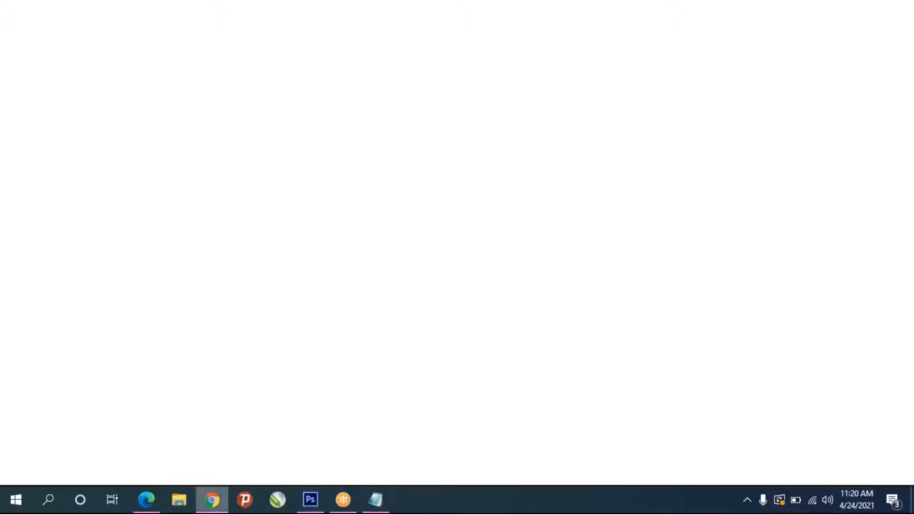
click(147, 500)
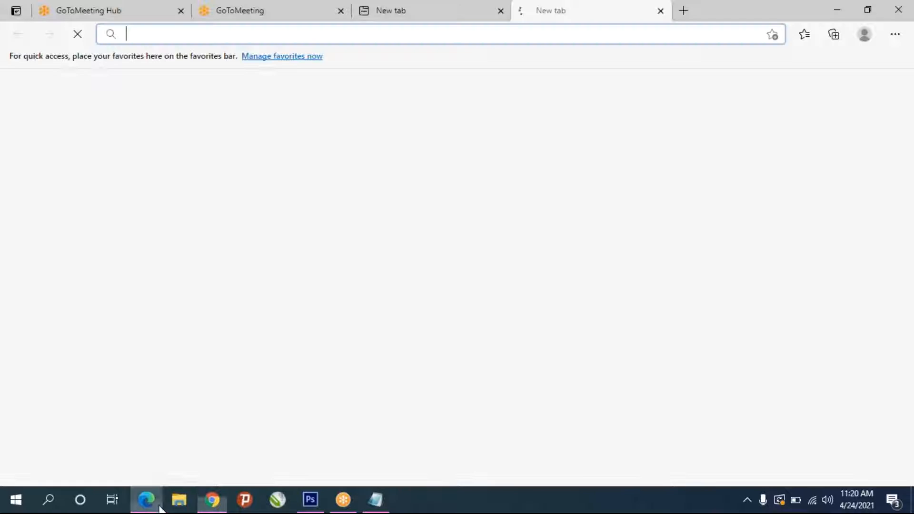
click(202, 505)
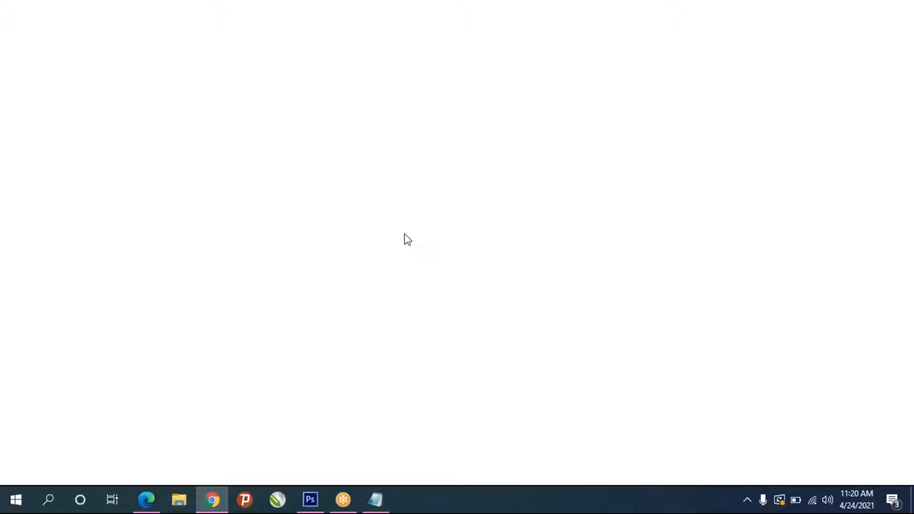
key(alt+Tab)
key(alt+Tab)
key(alt+Tab)
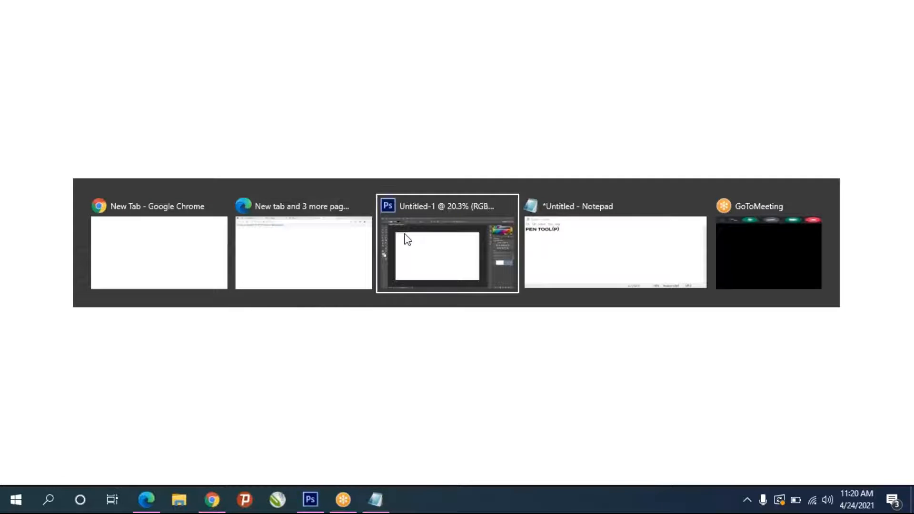
key(alt+Tab)
key(alt+Tab)
key(alt+Tab)
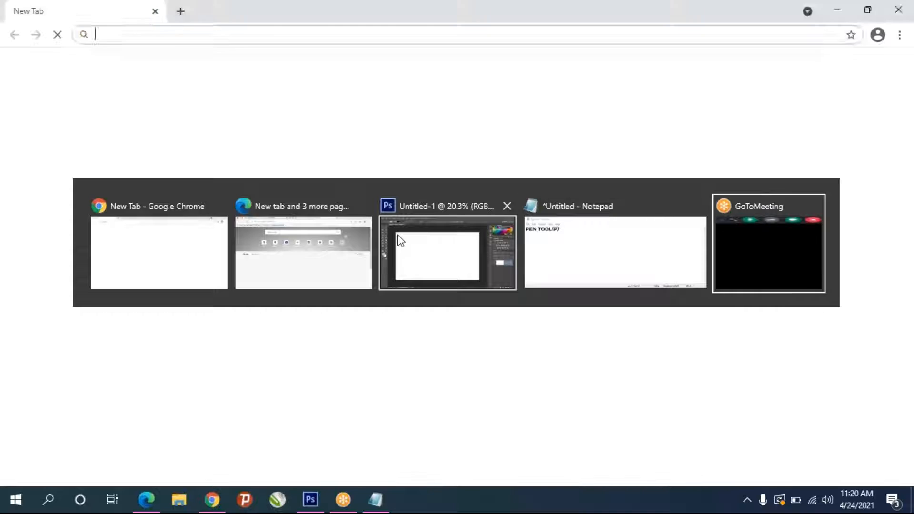
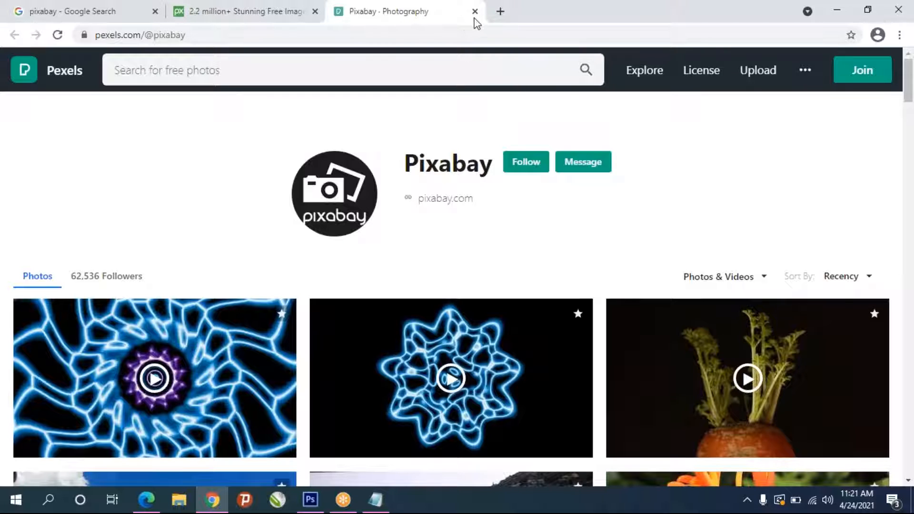
Browse the pixabay search results and the photo gallery on the Pixabay home page for a suitable image.
click(71, 10)
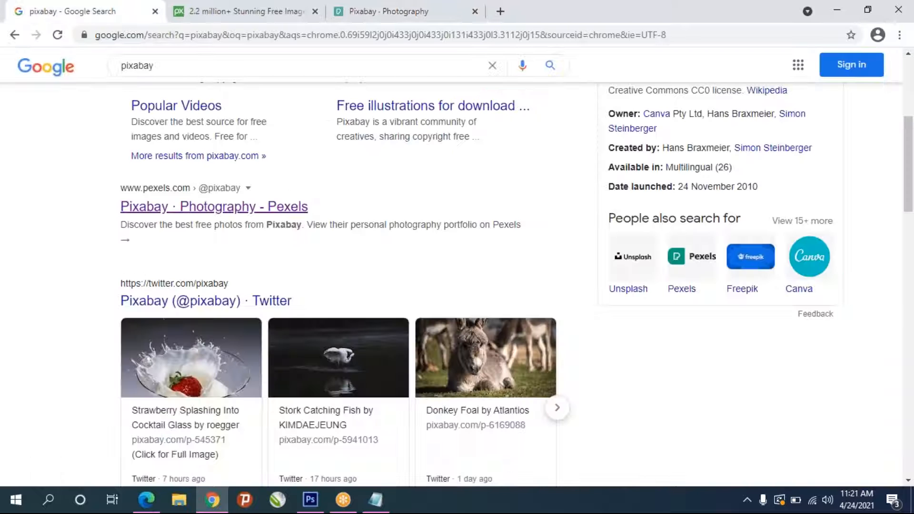
scroll(216, 333, down, 7)
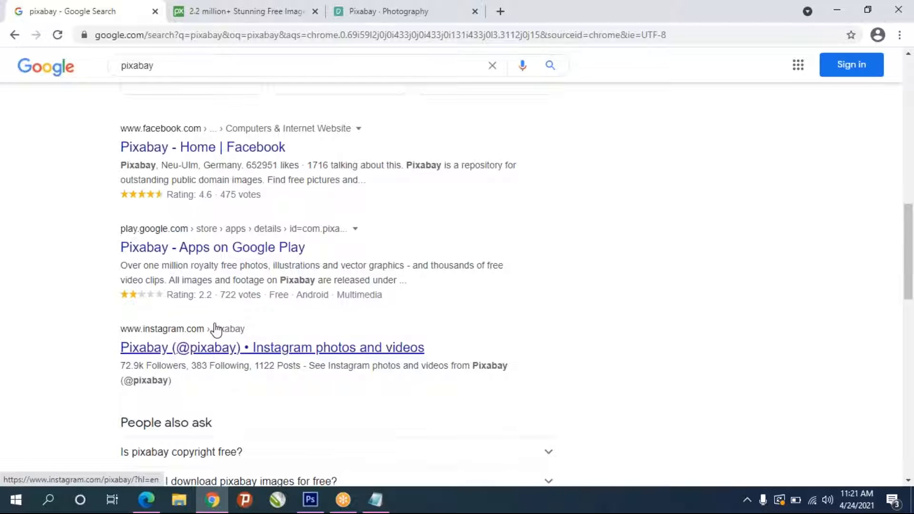
scroll(214, 327, up, 2)
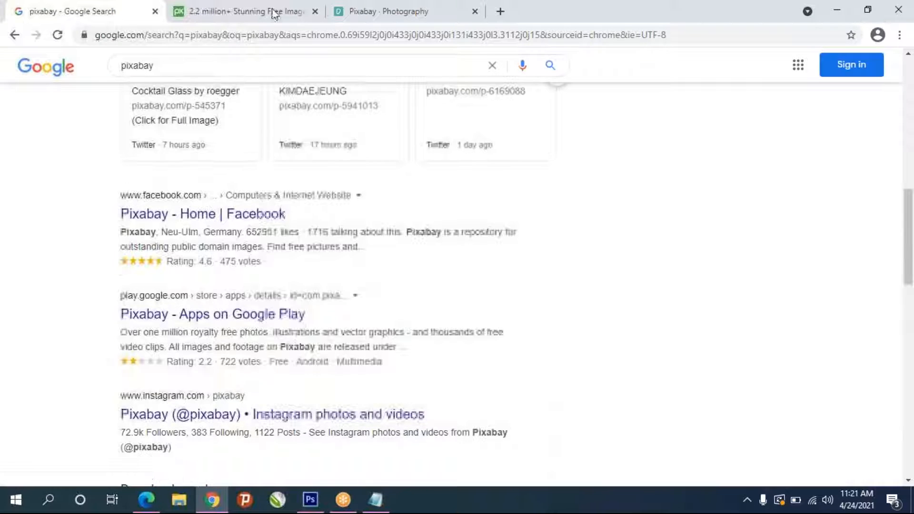
click(221, 12)
scroll(381, 328, down, 8)
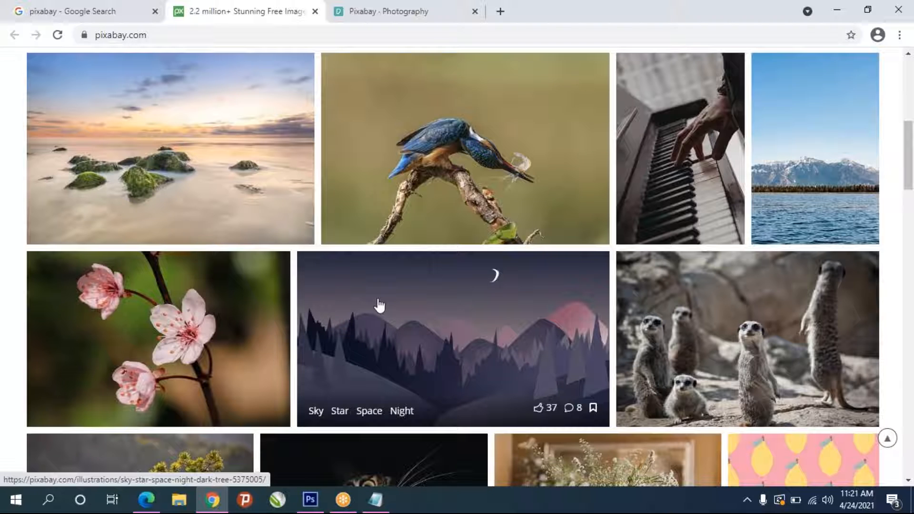
scroll(379, 305, down, 13)
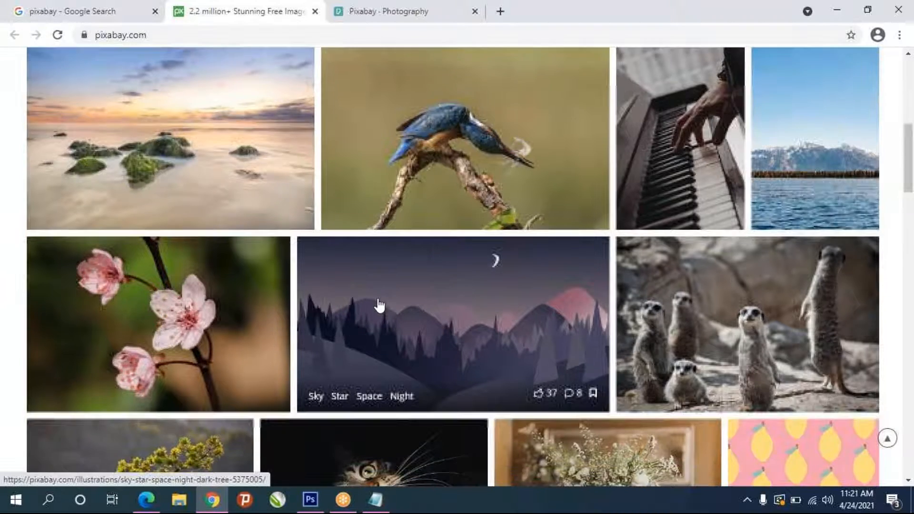
scroll(380, 305, down, 5)
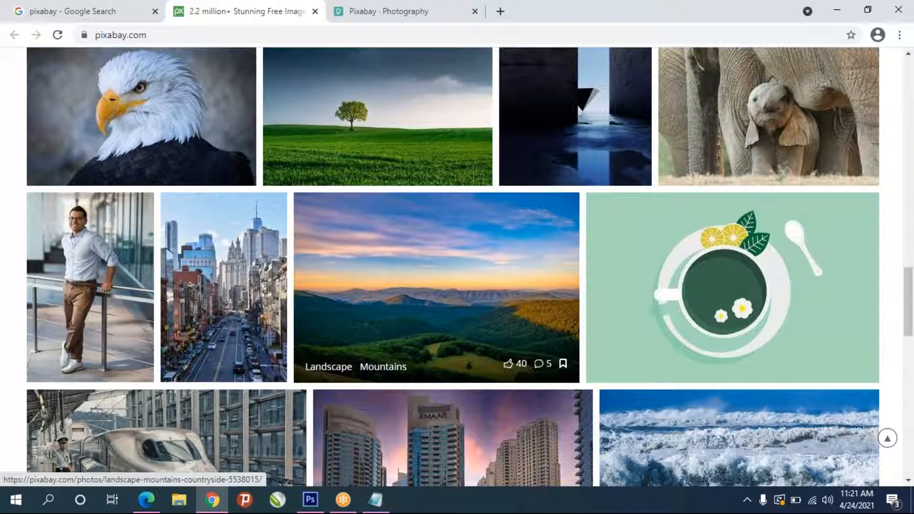
Open the Buildings Skyscraper street photo on Pixabay and copy the image to the clipboard.
click(246, 302)
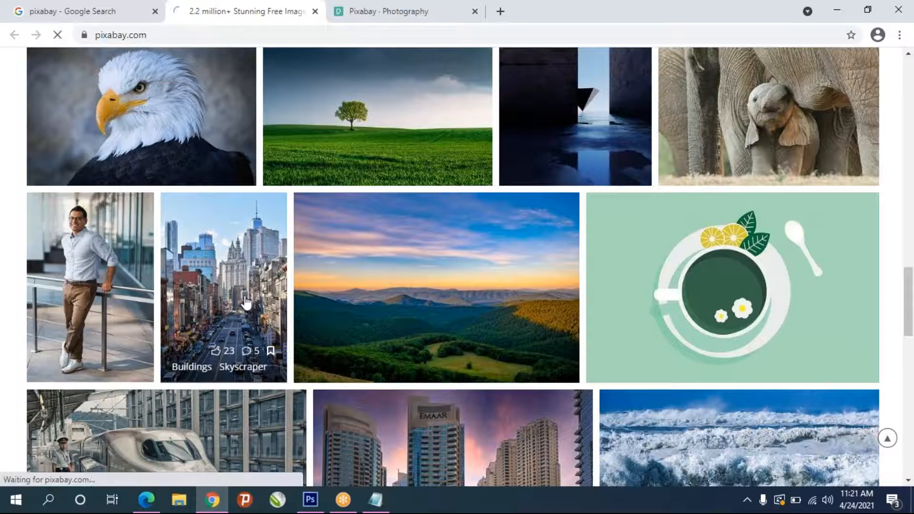
scroll(412, 336, down, 5)
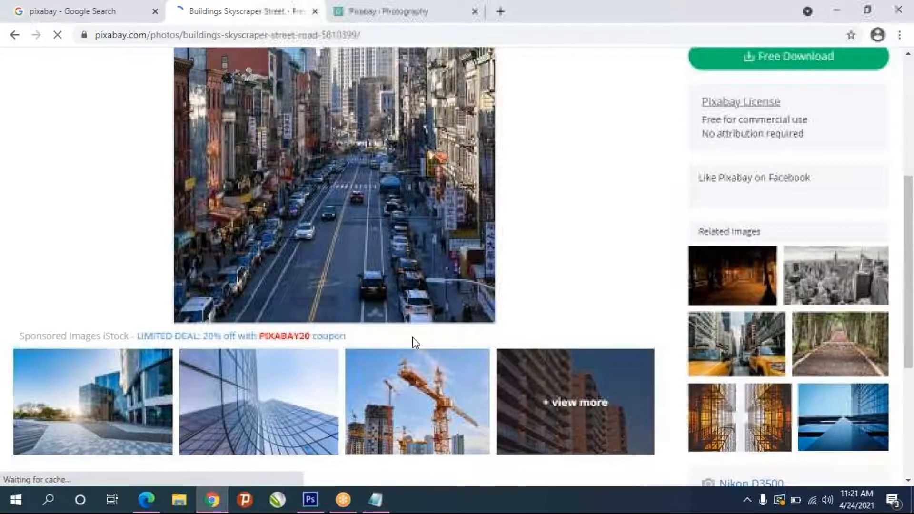
scroll(412, 343, down, 3)
scroll(412, 336, up, 6)
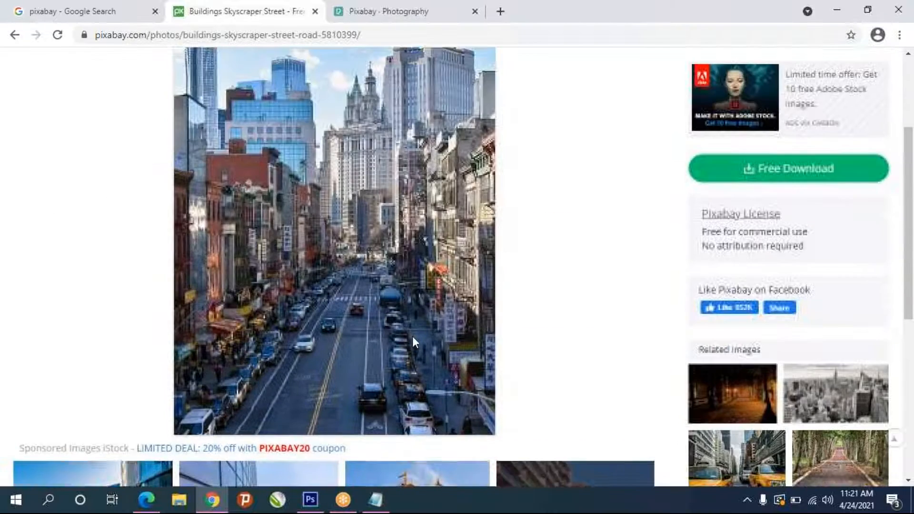
right_click(355, 227)
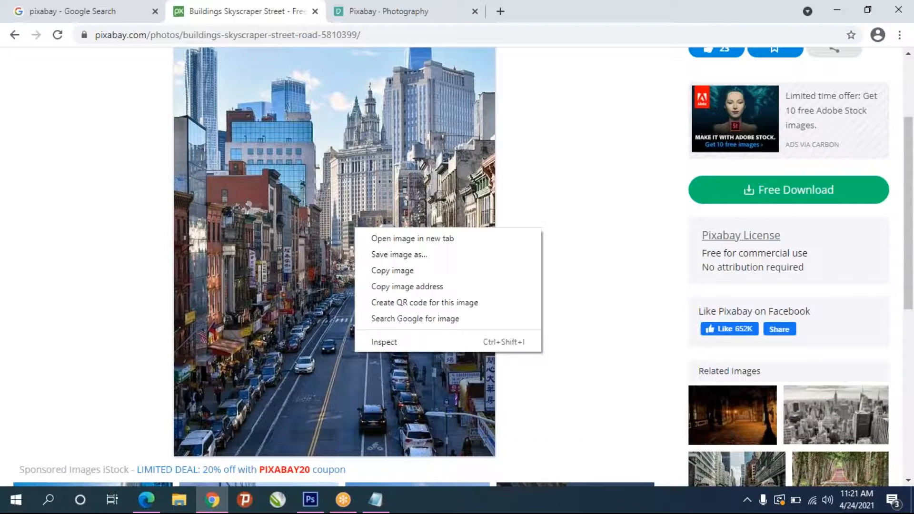
click(392, 276)
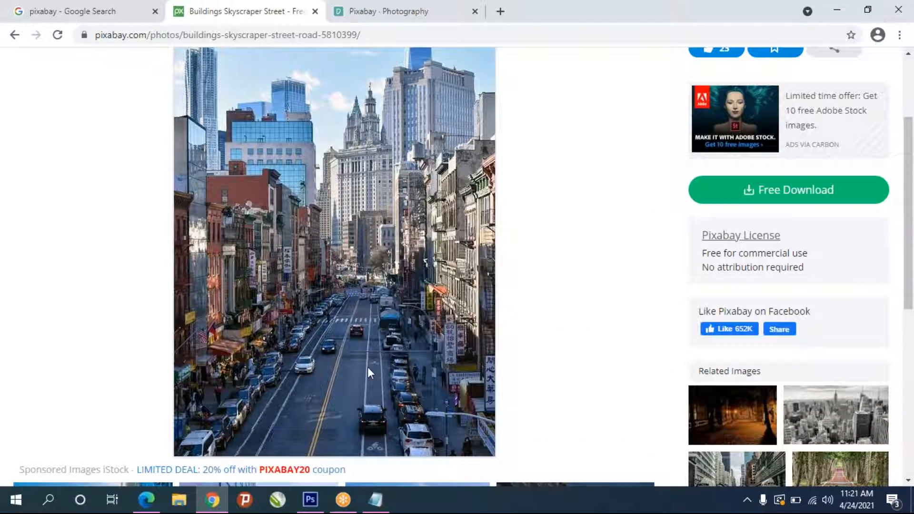
mouse_move(305, 503)
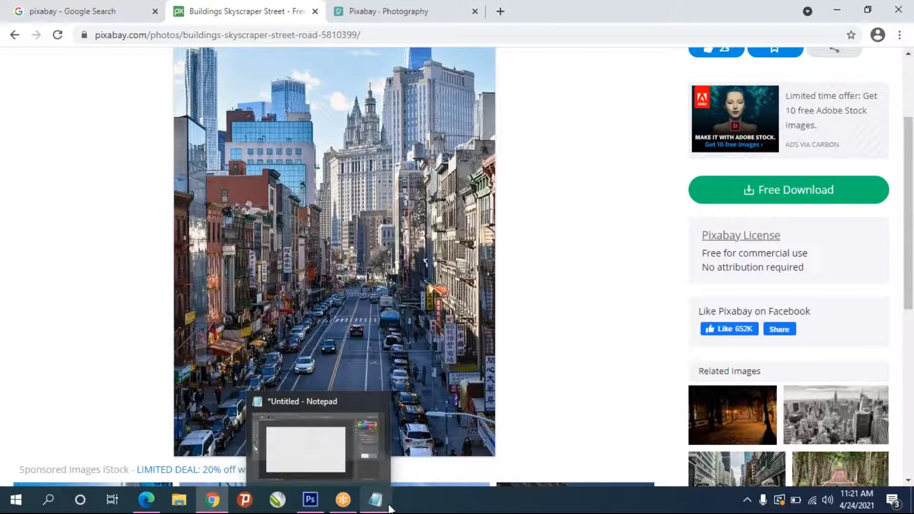
Switch to Photoshop, paste the copied street photo into Untitled-1, and scale it to about 335% so it fills the canvas height.
key(alt+Tab)
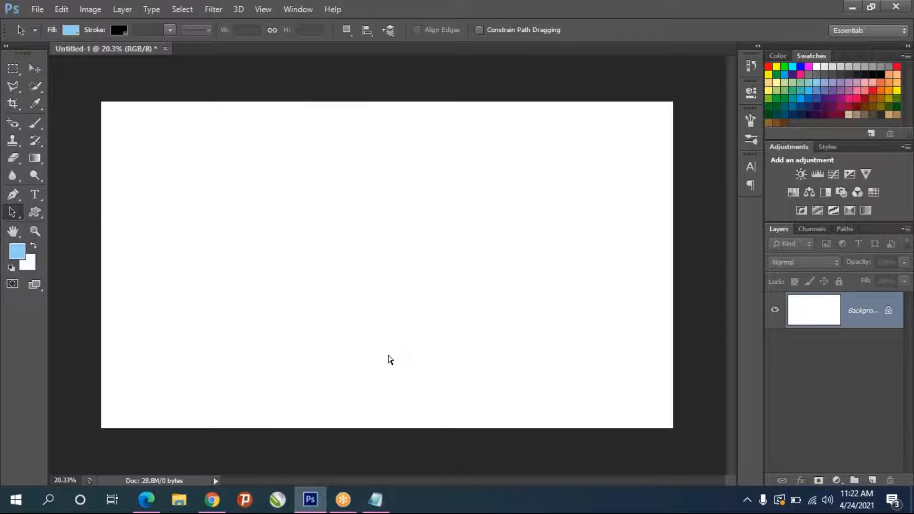
drag(389, 361, 389, 348)
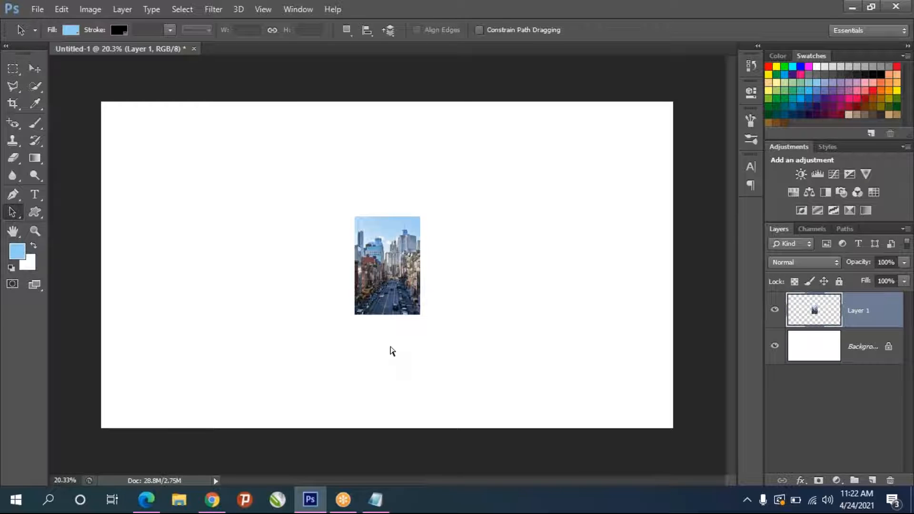
key(ctrl+t)
drag(420, 319, 524, 415)
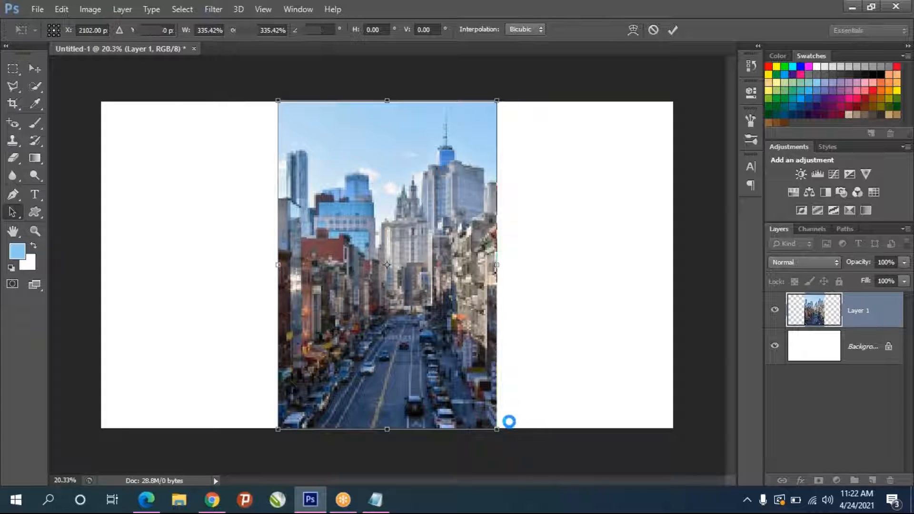
key(Return)
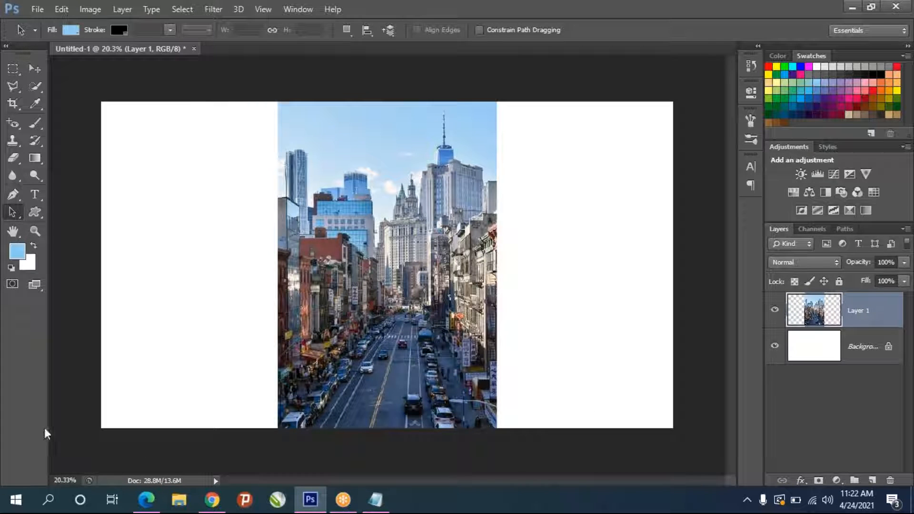
Switch back to Google Chrome and return to the pixabay Google search results.
click(146, 499)
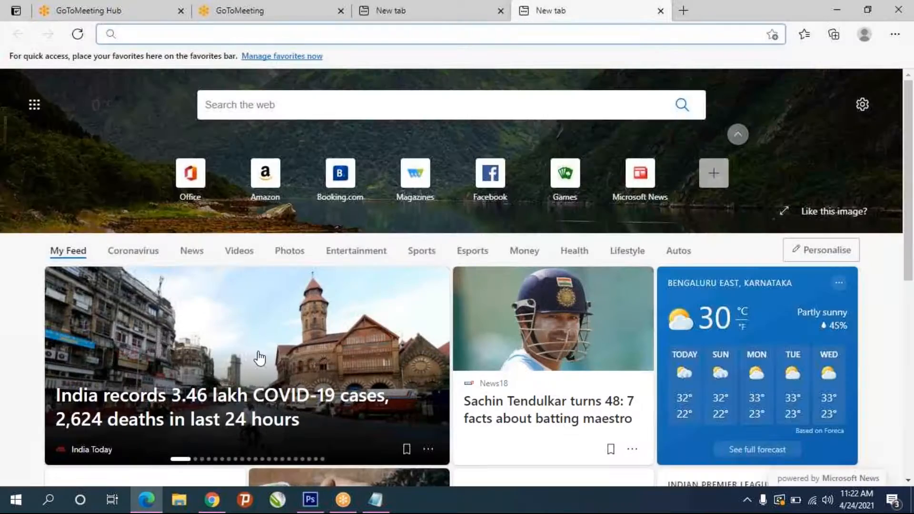
click(216, 501)
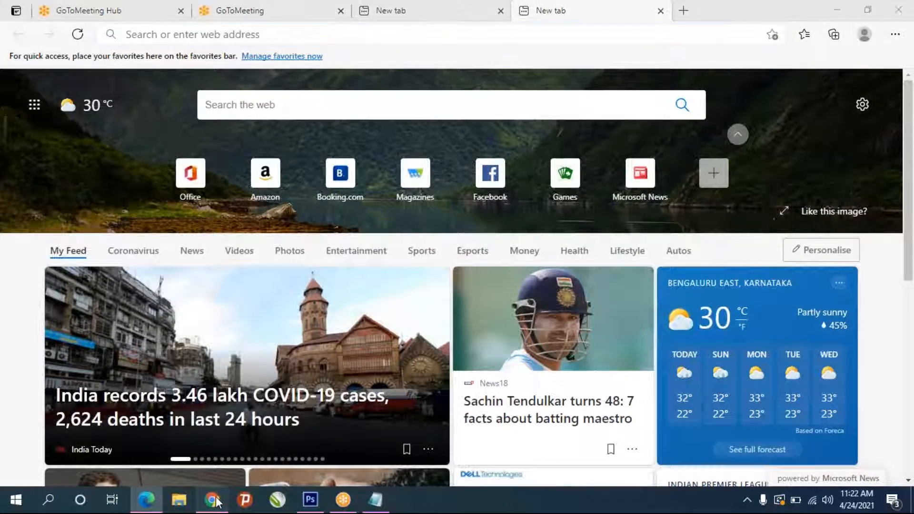
scroll(380, 272, down, 8)
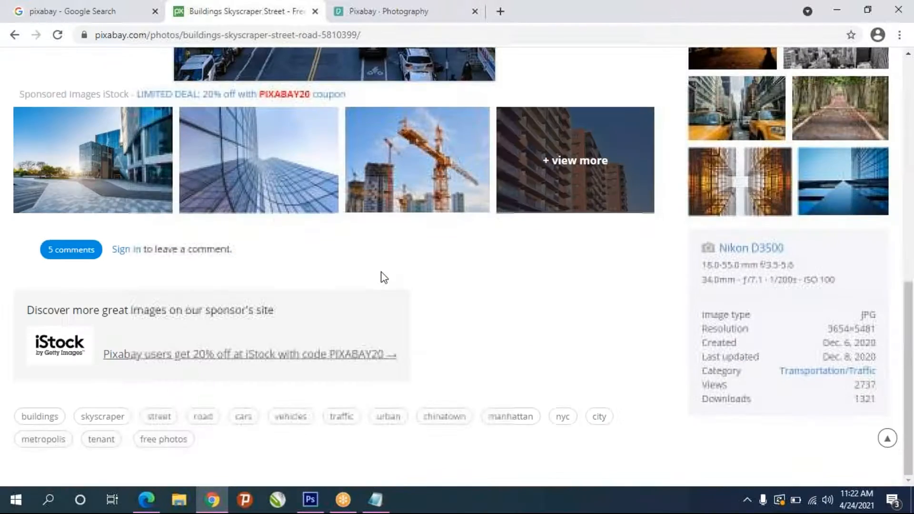
scroll(380, 271, up, 7)
scroll(380, 271, up, 3)
click(143, 10)
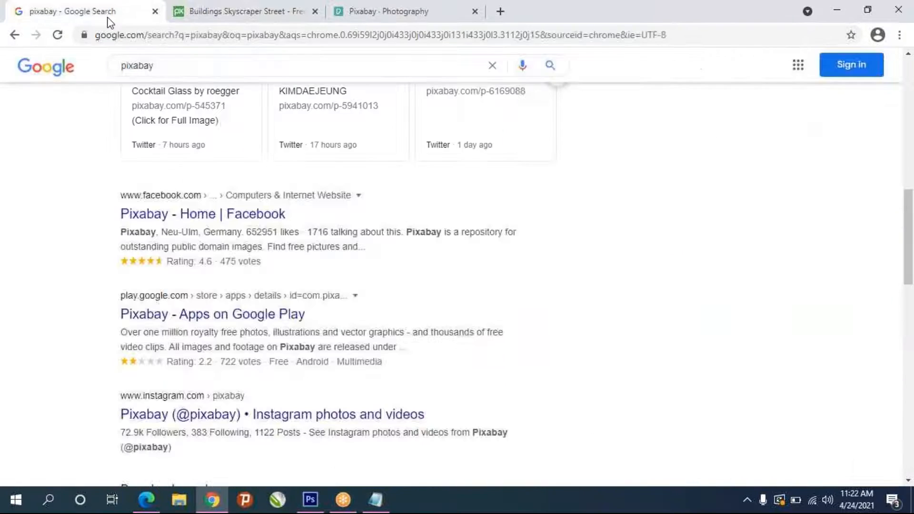
Replace the pixabay query with "elephant" and run the Google search.
drag(165, 65, 71, 67)
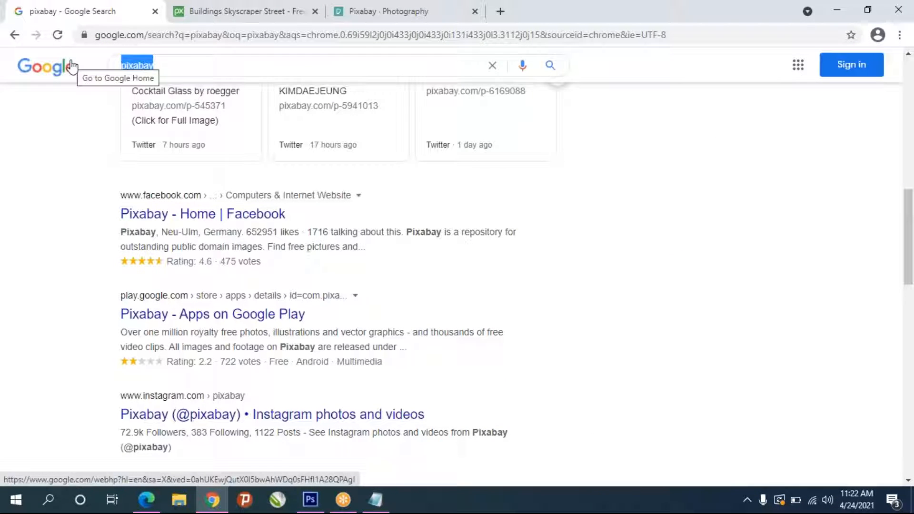
text(anima)
key(BackSpace)
key(BackSpace)
key(BackSpace)
key(BackSpace)
key(BackSpace)
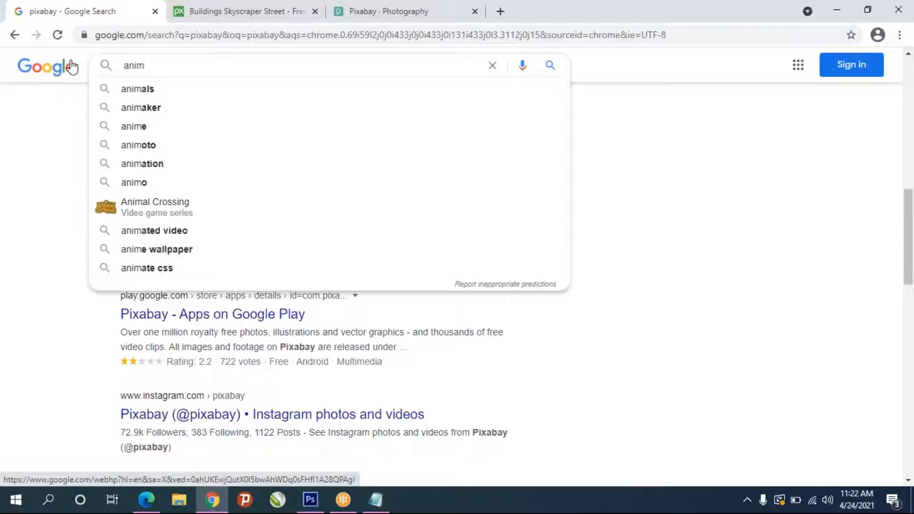
text(elel)
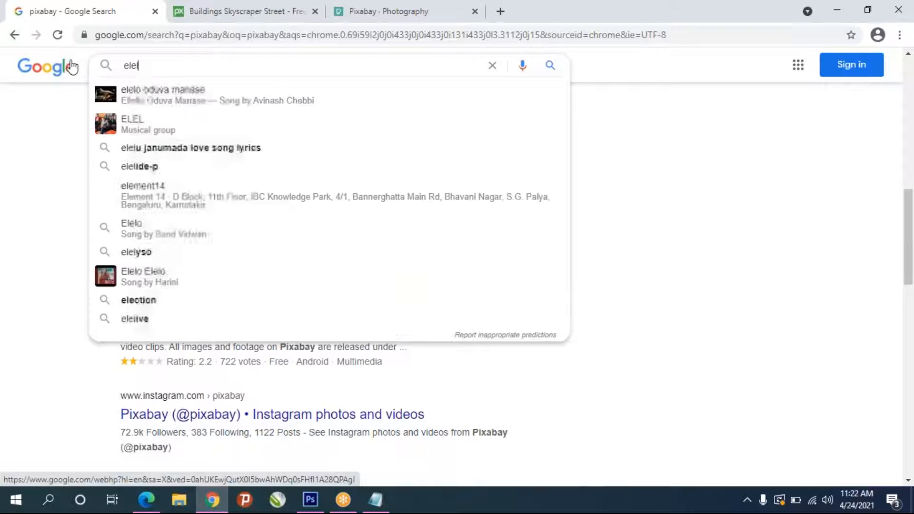
key(BackSpace)
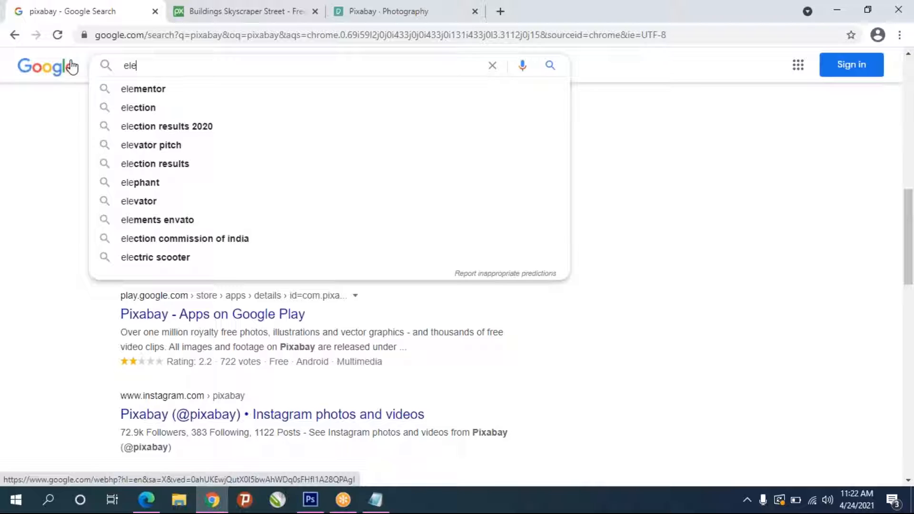
text(phan)
key(Down)
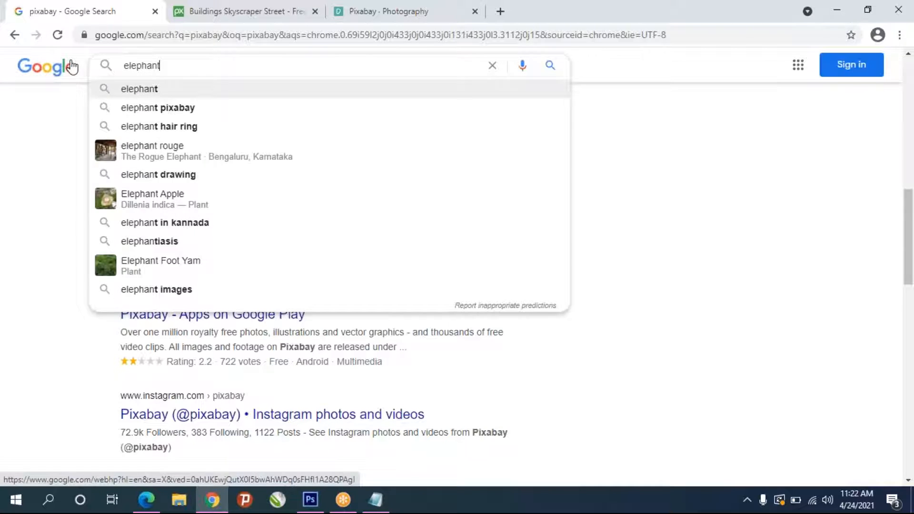
key(Return)
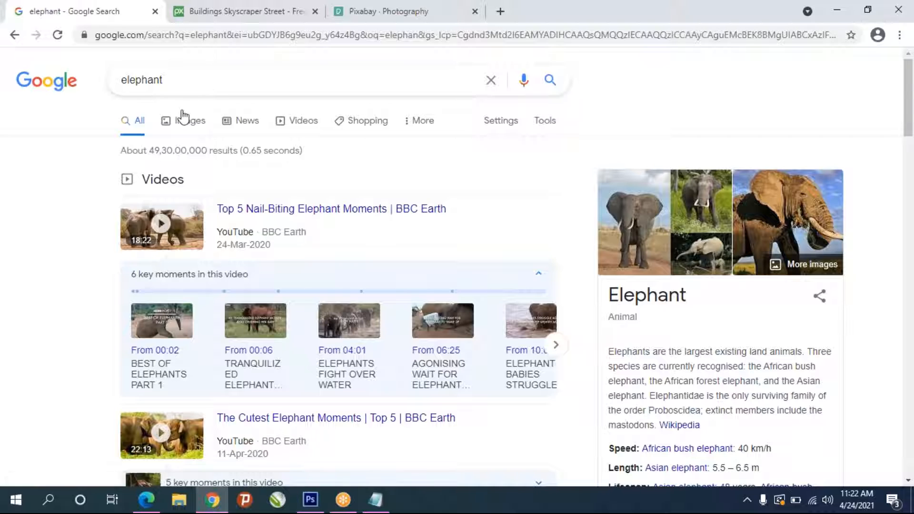
Show the image results for elephant and filter them to Large size.
click(183, 119)
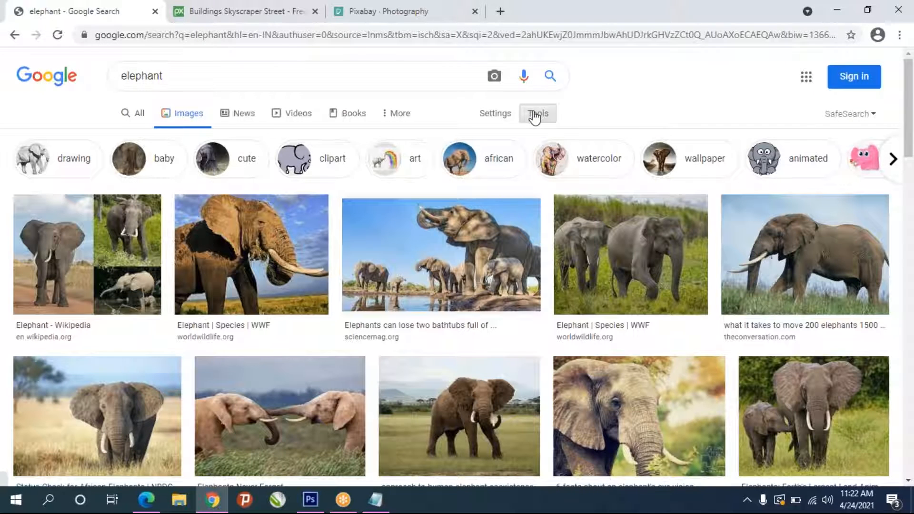
click(535, 117)
click(128, 138)
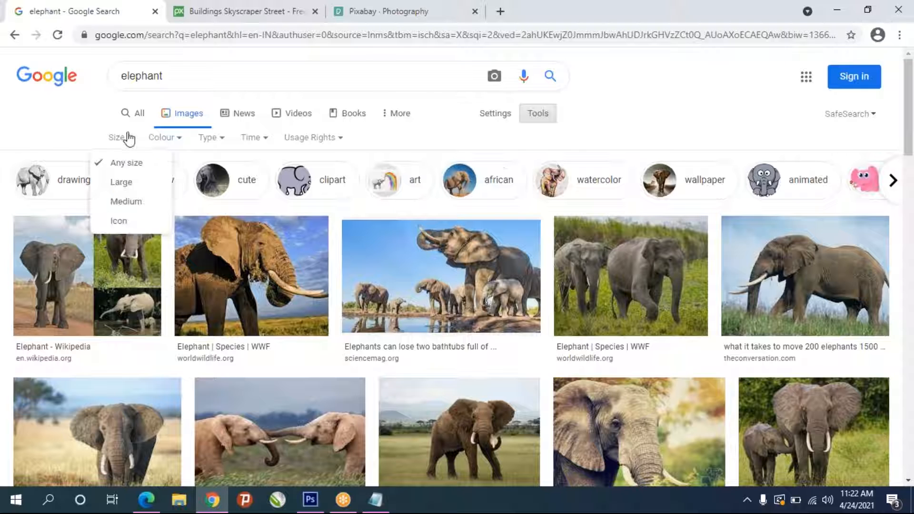
click(120, 182)
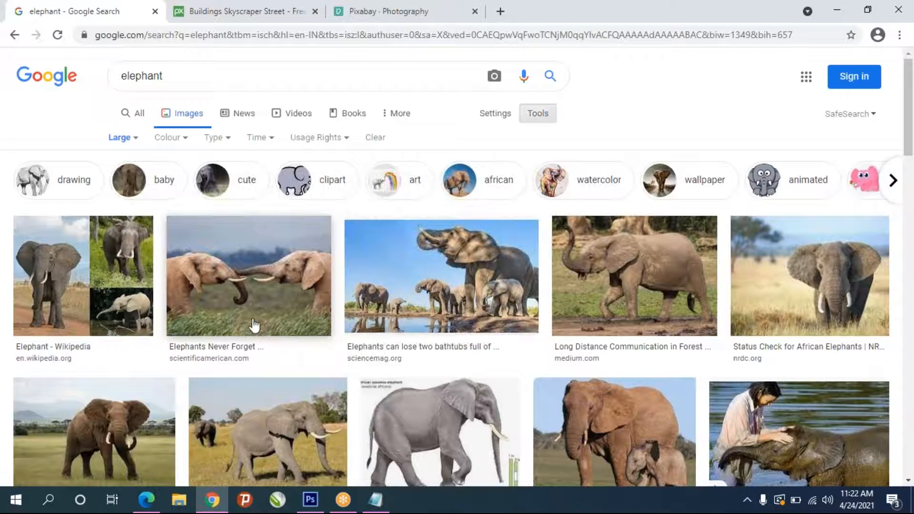
Browse the large elephant image results for a photo suitable for cutting out with the Pen tool.
scroll(254, 324, down, 3)
scroll(255, 325, down, 3)
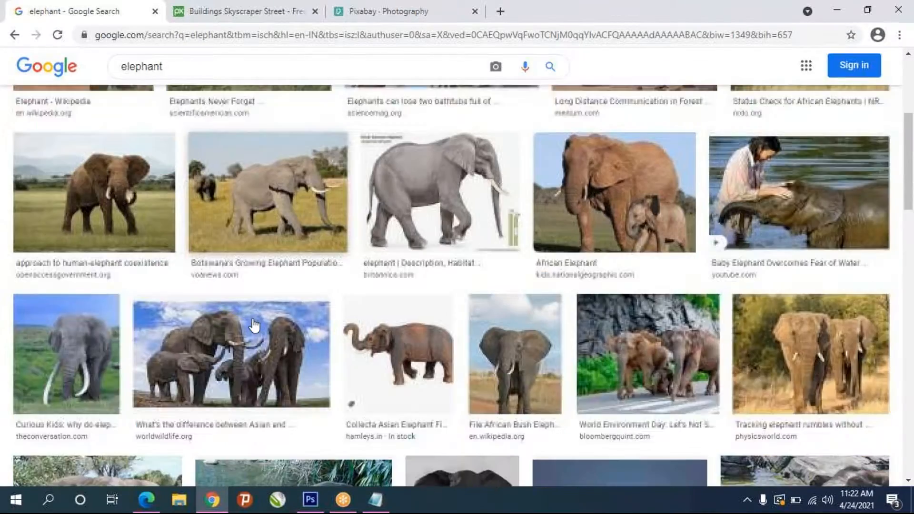
scroll(255, 325, down, 3)
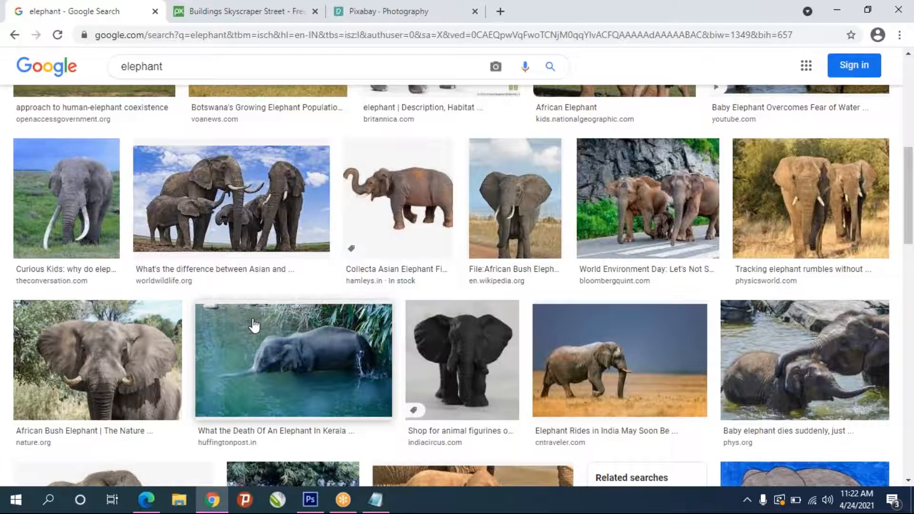
scroll(255, 325, down, 5)
scroll(255, 325, down, 2)
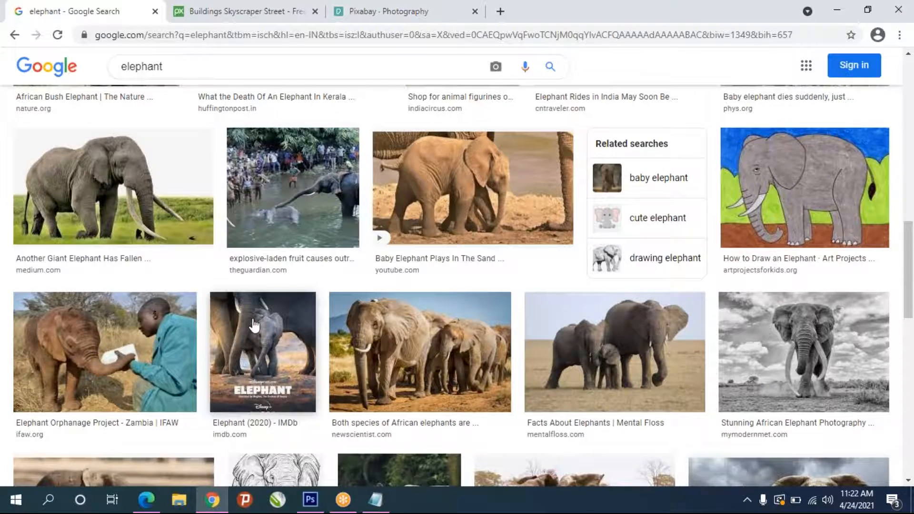
scroll(255, 325, down, 7)
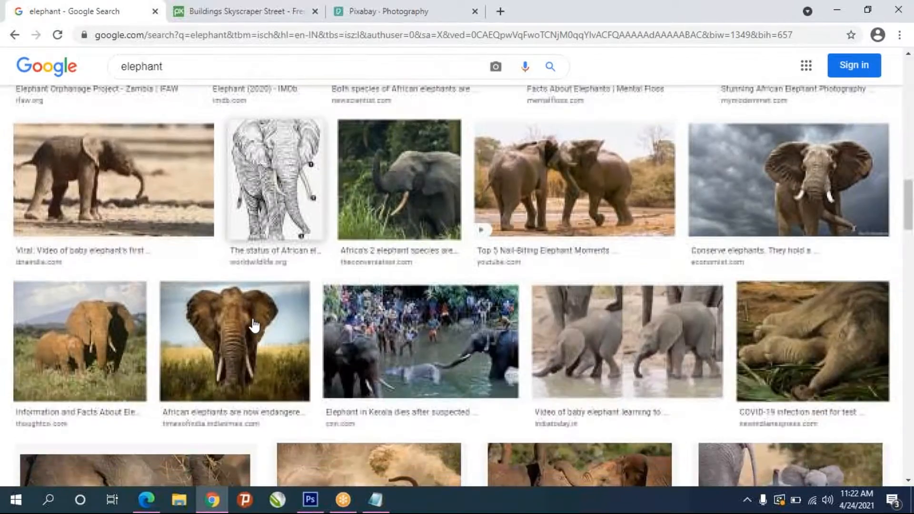
scroll(254, 325, down, 3)
click(305, 500)
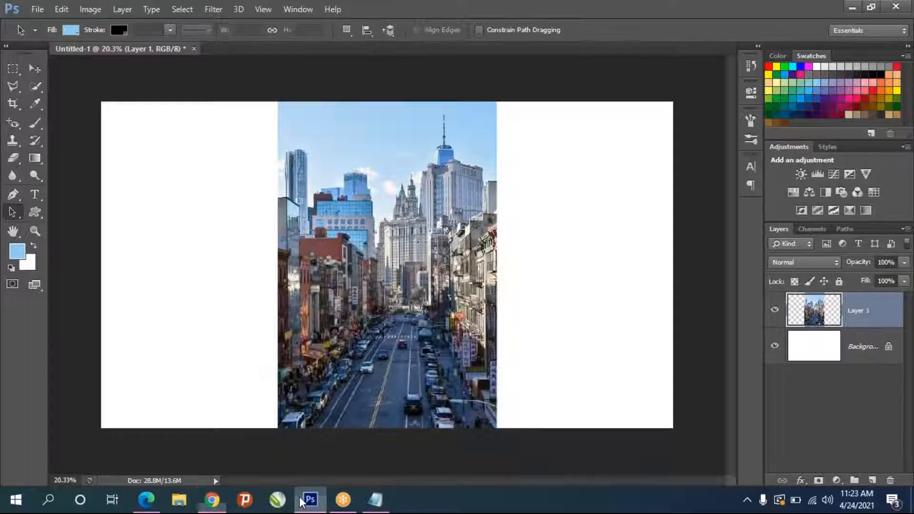
click(220, 500)
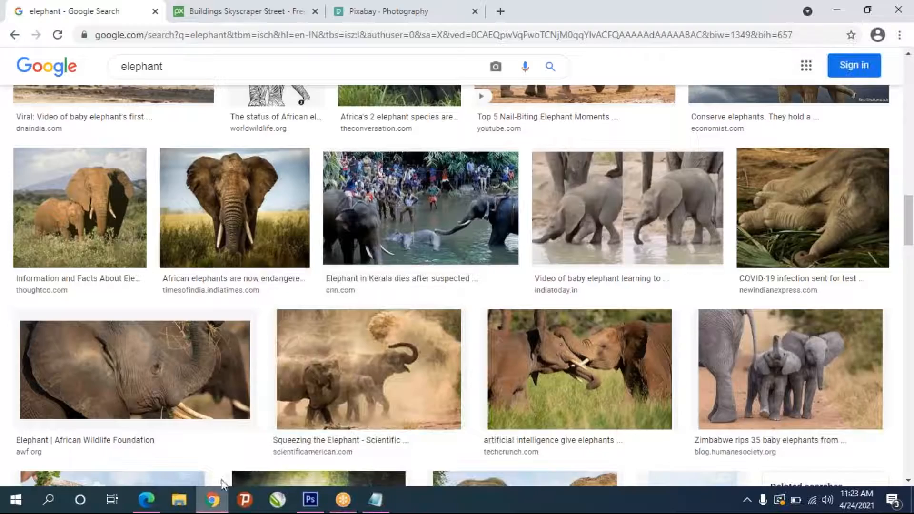
scroll(207, 355, down, 5)
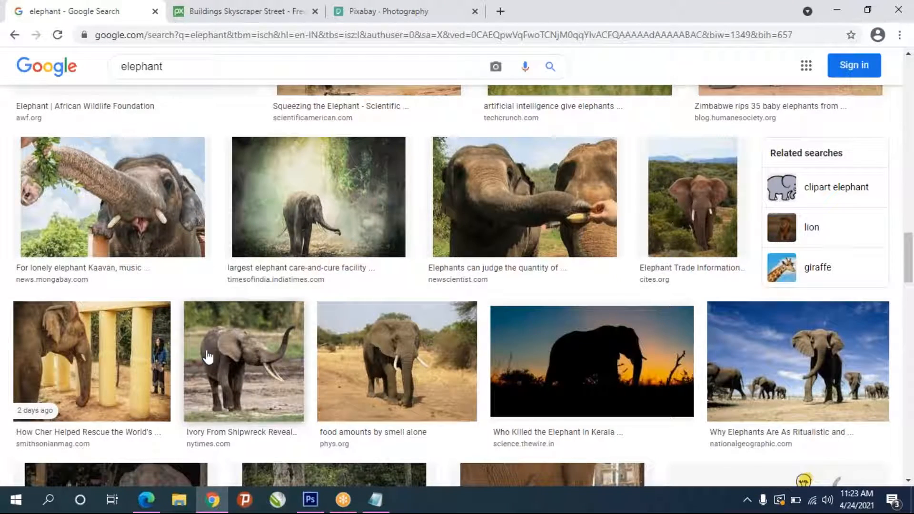
scroll(208, 355, down, 8)
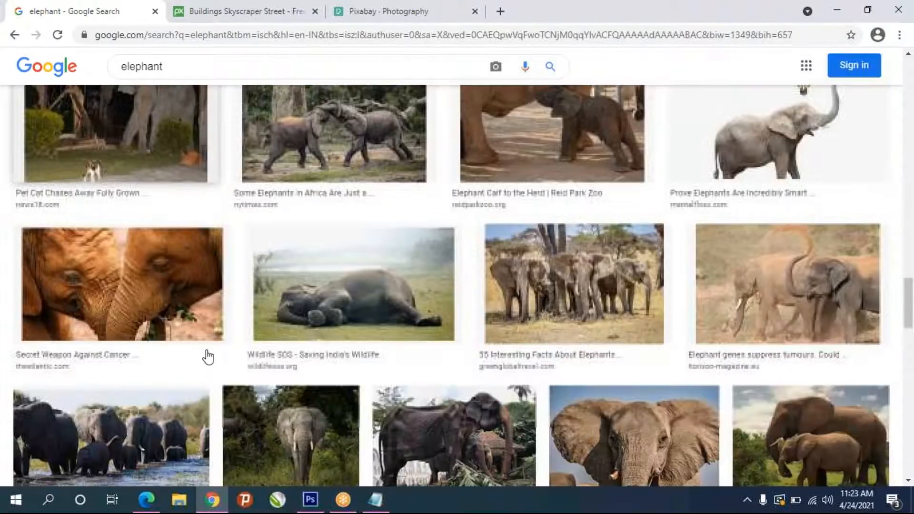
scroll(207, 356, down, 3)
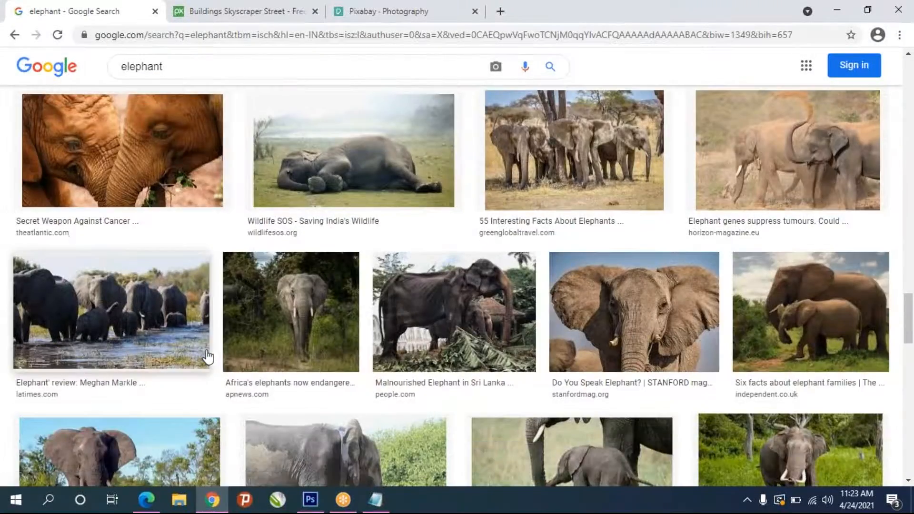
scroll(207, 356, down, 4)
scroll(241, 311, up, 4)
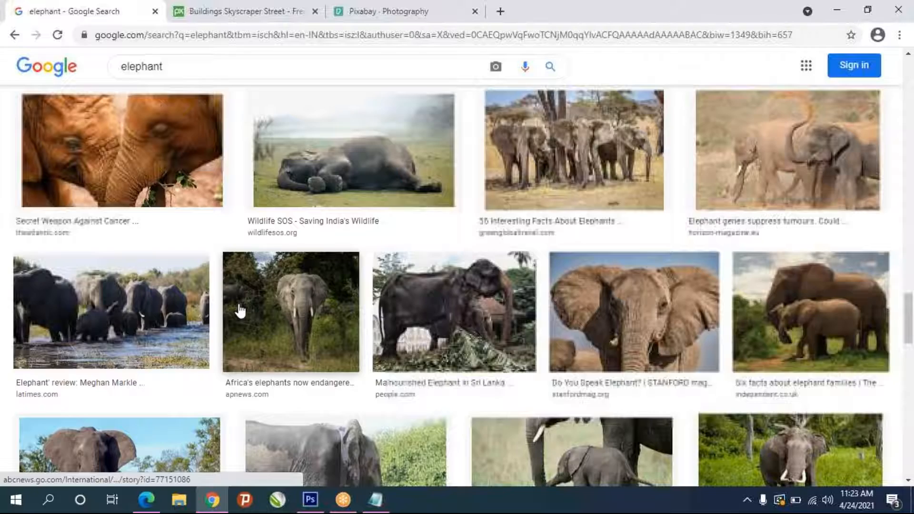
Preview the apnews.com elephant photo and look through its related images and the neighbouring results.
click(240, 310)
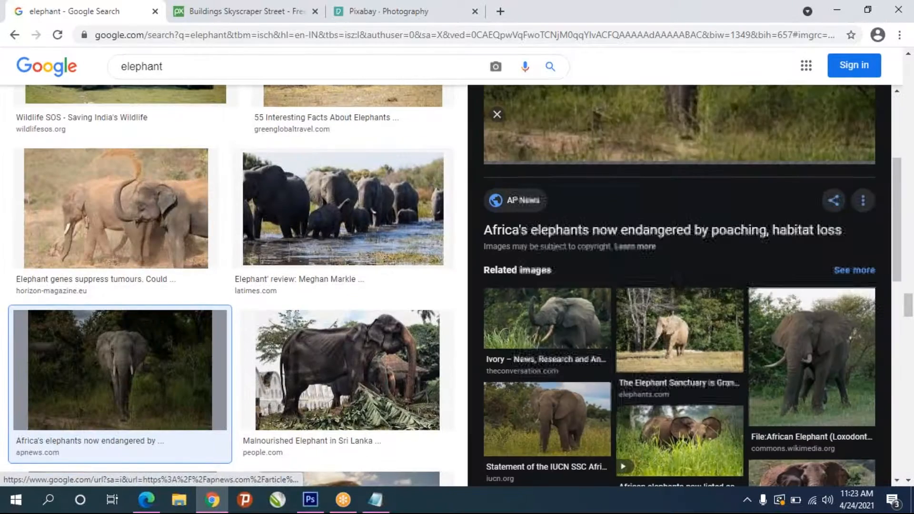
scroll(679, 267, down, 4)
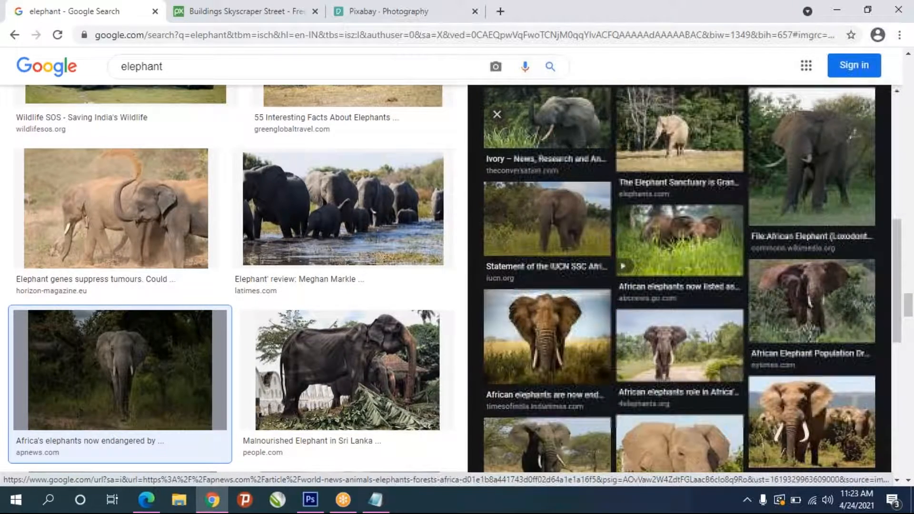
scroll(679, 266, down, 5)
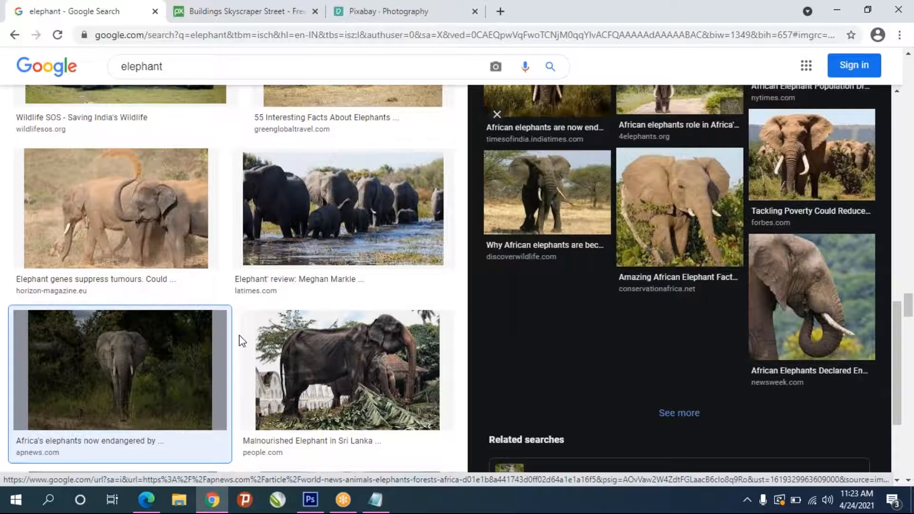
scroll(242, 341, down, 5)
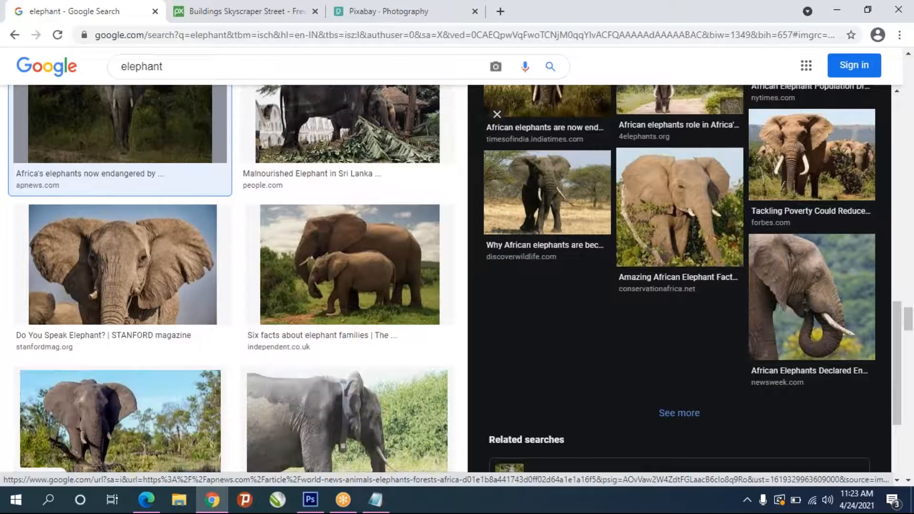
scroll(242, 343, down, 3)
scroll(242, 343, up, 4)
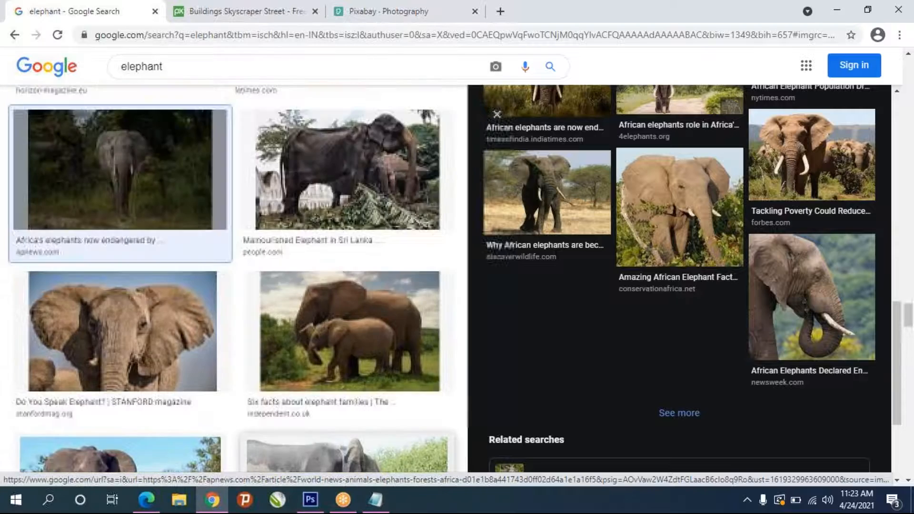
scroll(288, 372, down, 4)
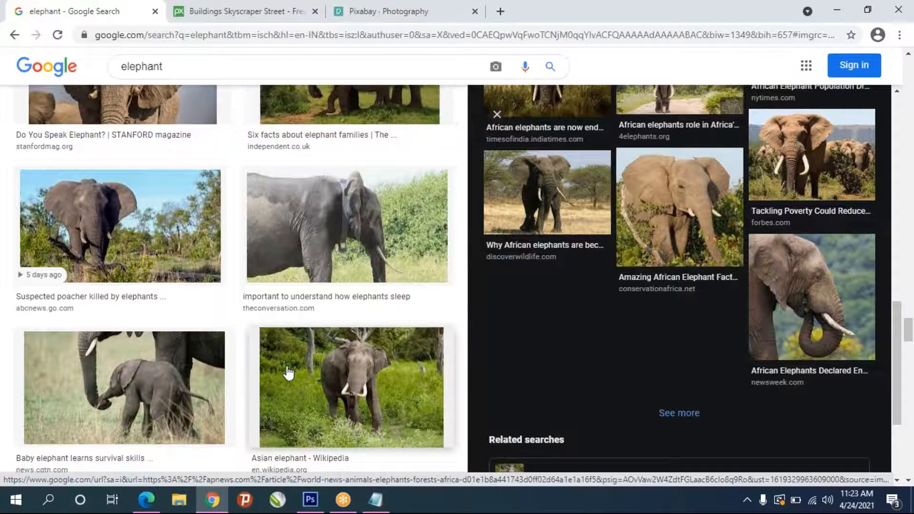
scroll(710, 323, up, 6)
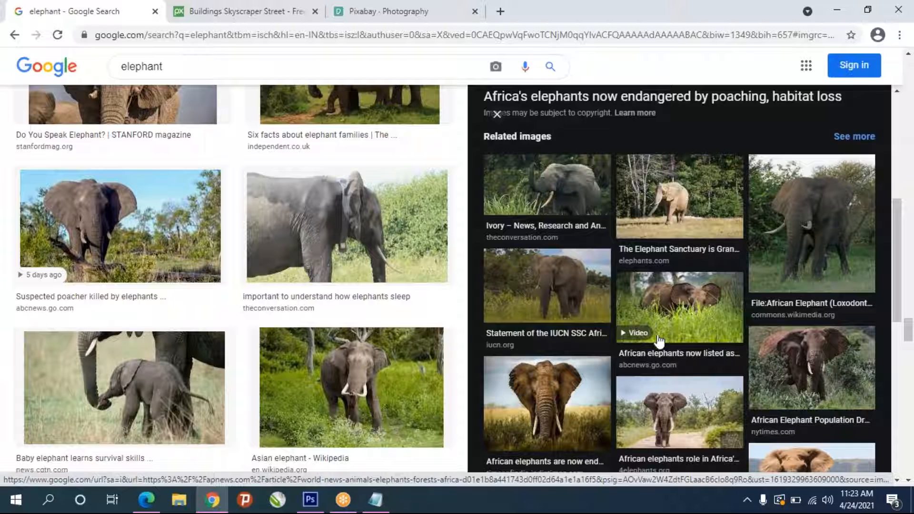
Browse further through the large elephant image results for a clear full-body photo to cut out.
scroll(332, 316, down, 5)
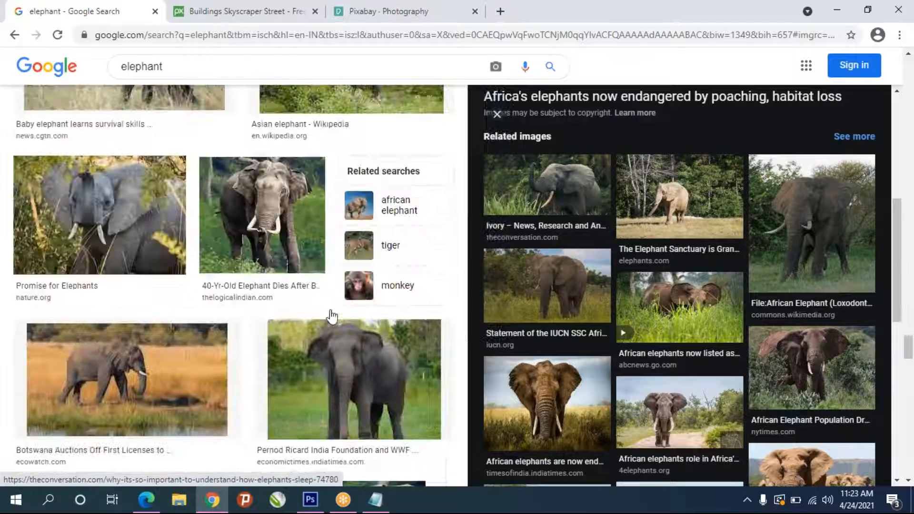
scroll(331, 316, down, 6)
scroll(332, 316, down, 7)
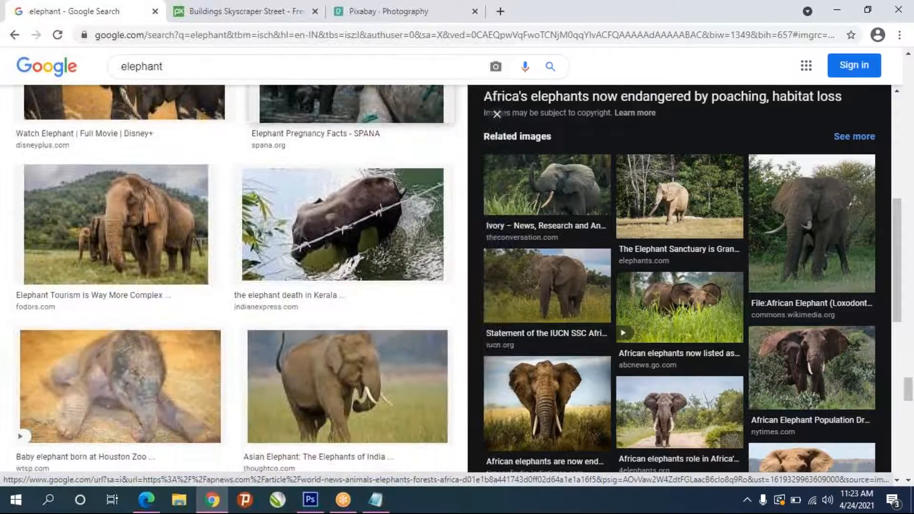
scroll(332, 315, down, 8)
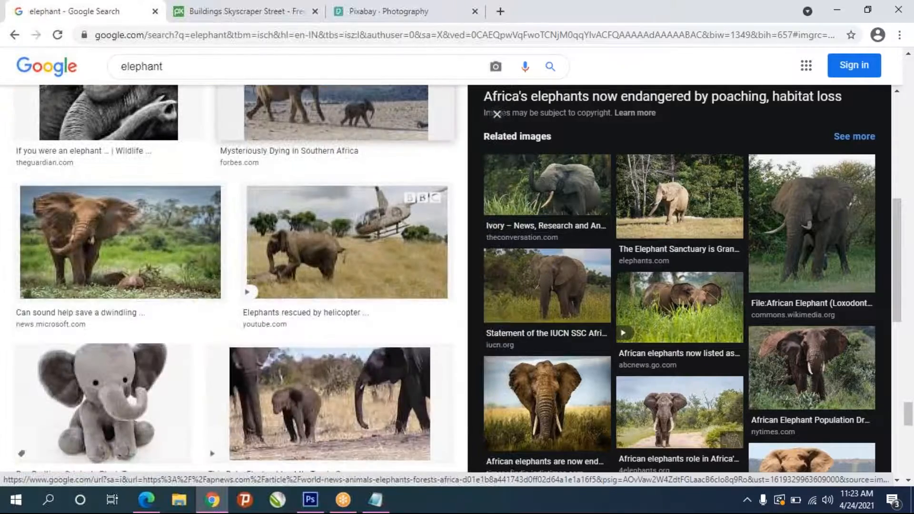
scroll(233, 281, down, 8)
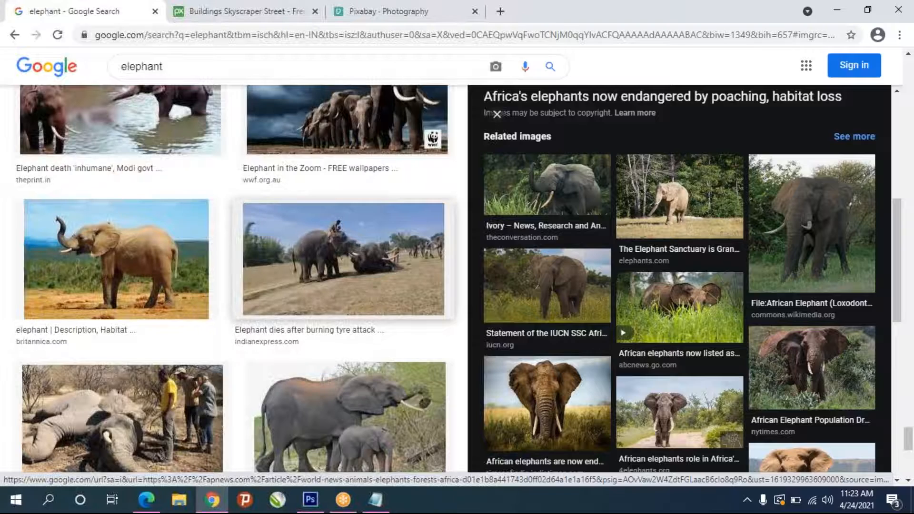
scroll(234, 281, down, 3)
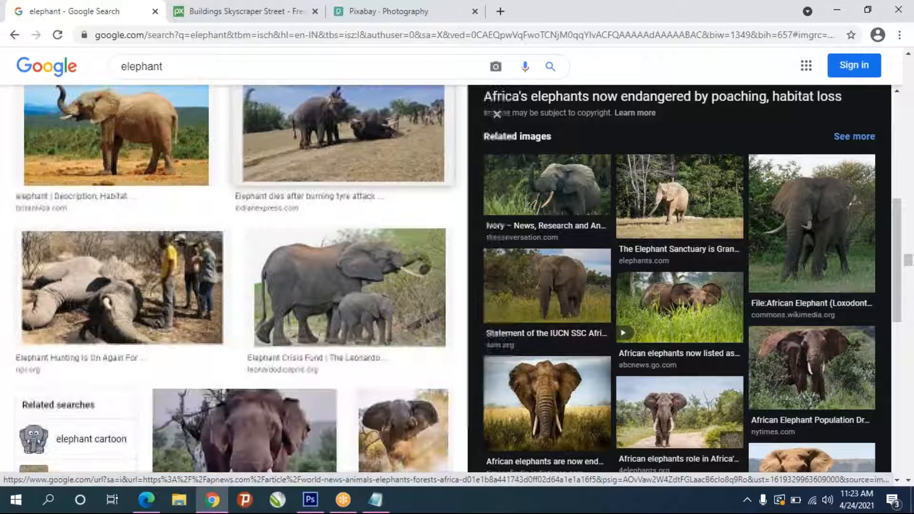
scroll(233, 281, down, 10)
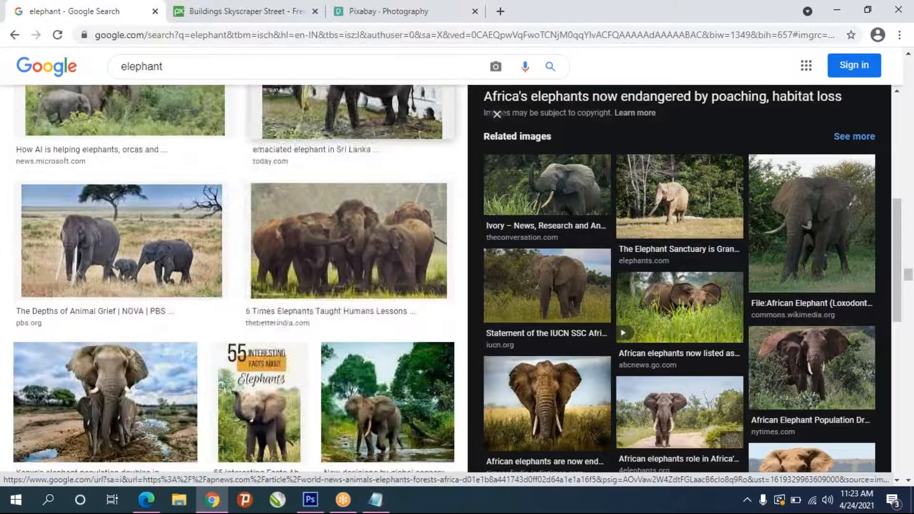
scroll(233, 281, down, 2)
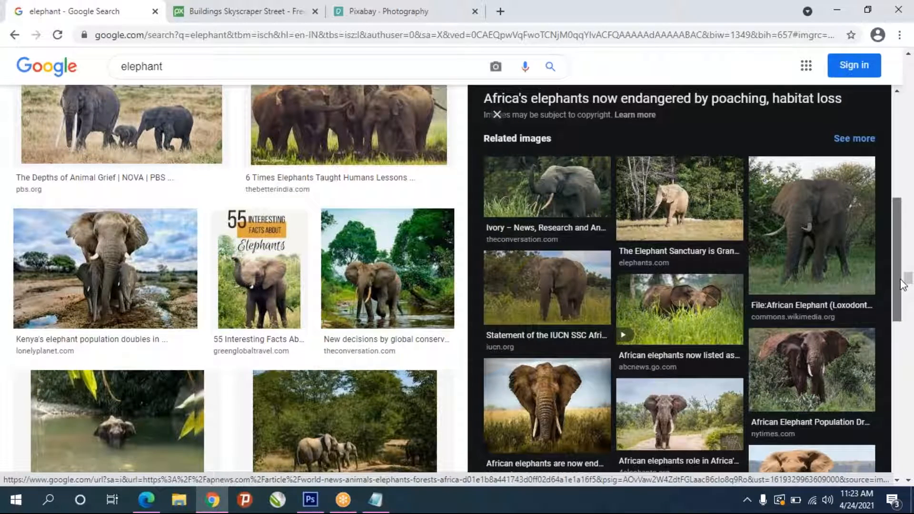
Narrow the elephant image results with the suggested wallpaper filter.
scroll(904, 281, up, 7)
drag(906, 257, 907, 62)
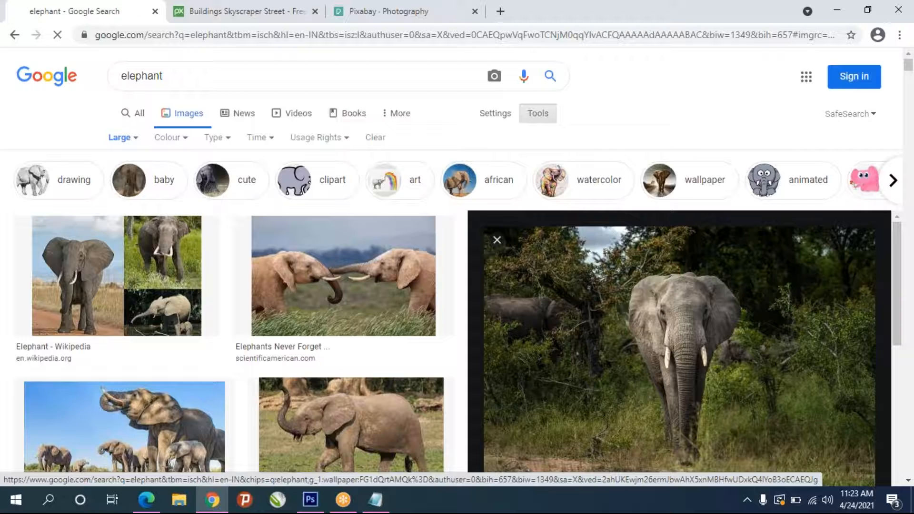
click(705, 179)
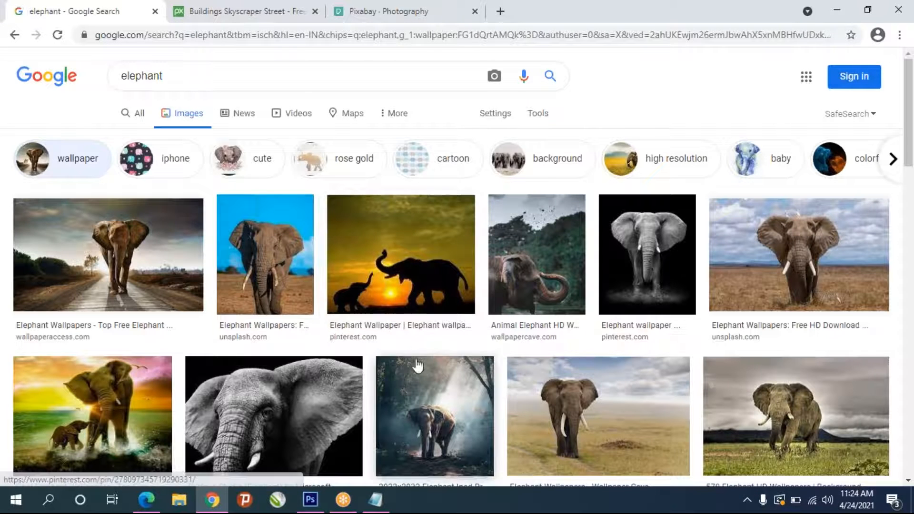
scroll(427, 352, down, 4)
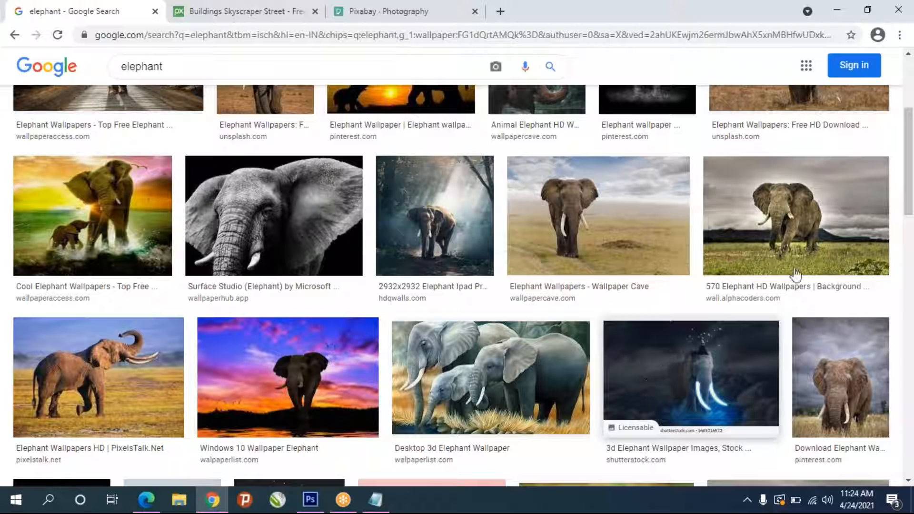
Preview the 1920 × 1200 "570 Elephant HD Wallpapers" image and copy it.
click(844, 206)
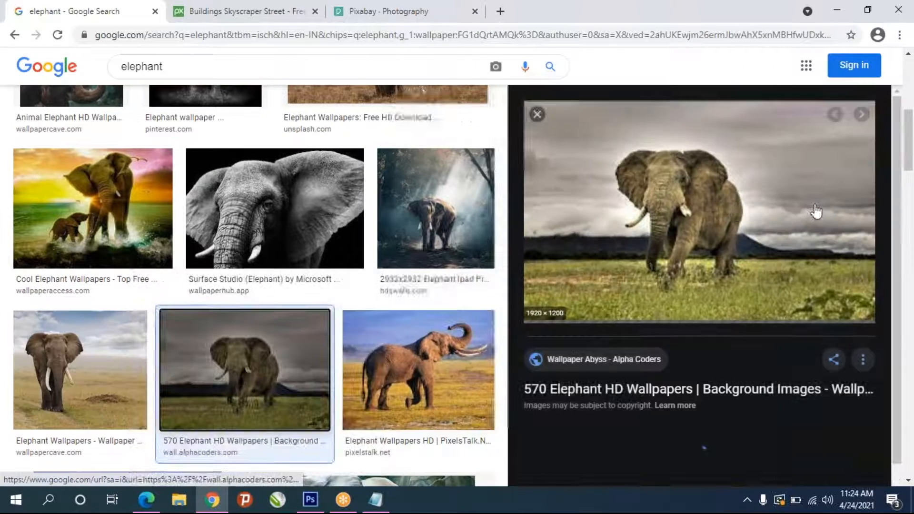
scroll(693, 295, down, 3)
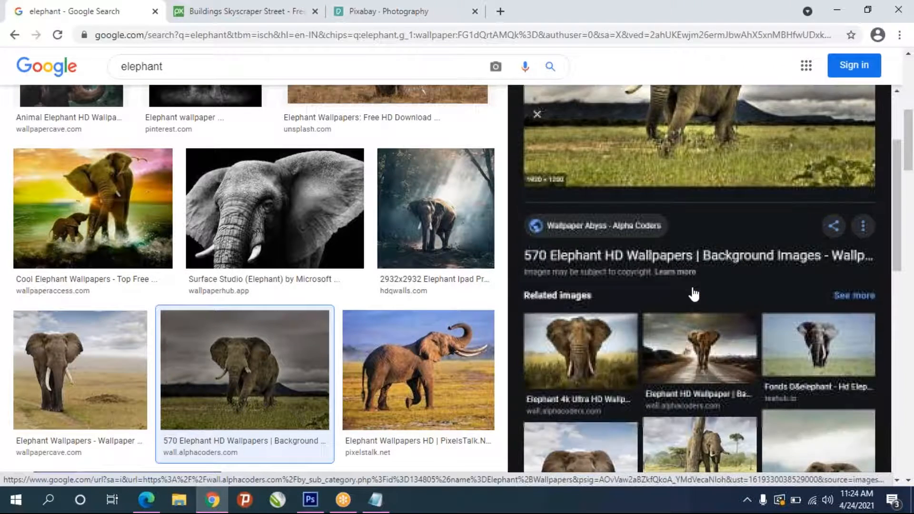
scroll(705, 276, up, 3)
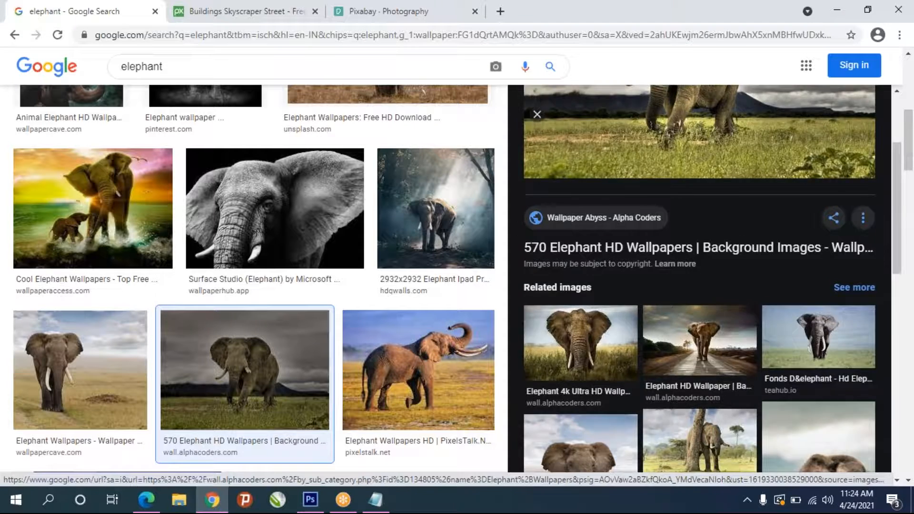
scroll(705, 275, up, 5)
right_click(702, 203)
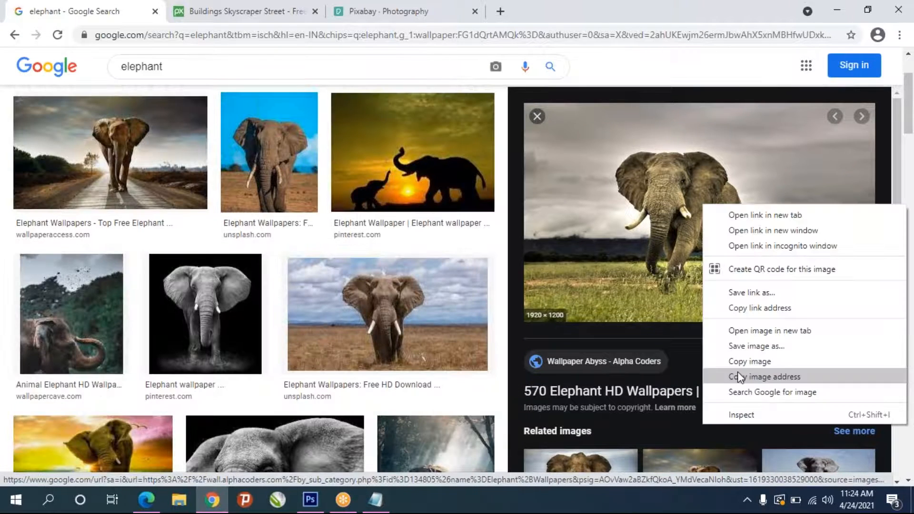
click(737, 358)
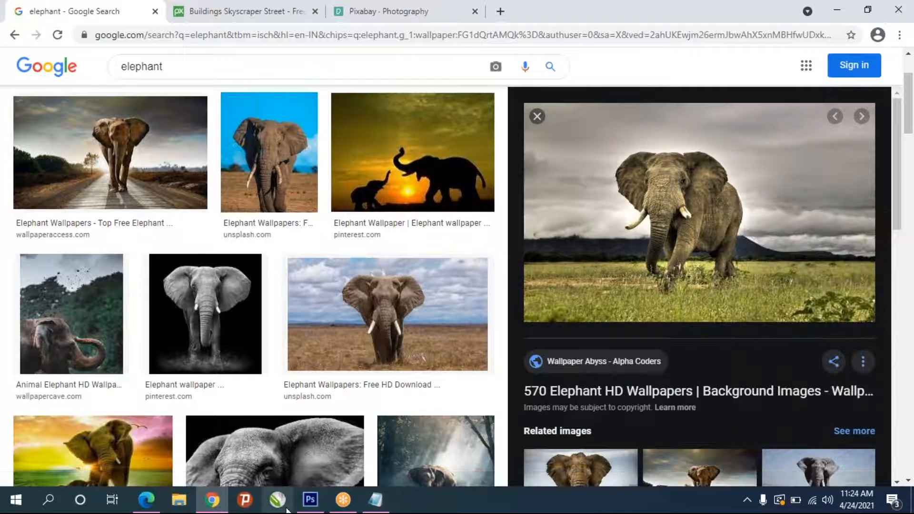
Paste the copied elephant photo into Photoshop's Untitled-1 document and scale it to about 196% width and 214% height.
click(319, 506)
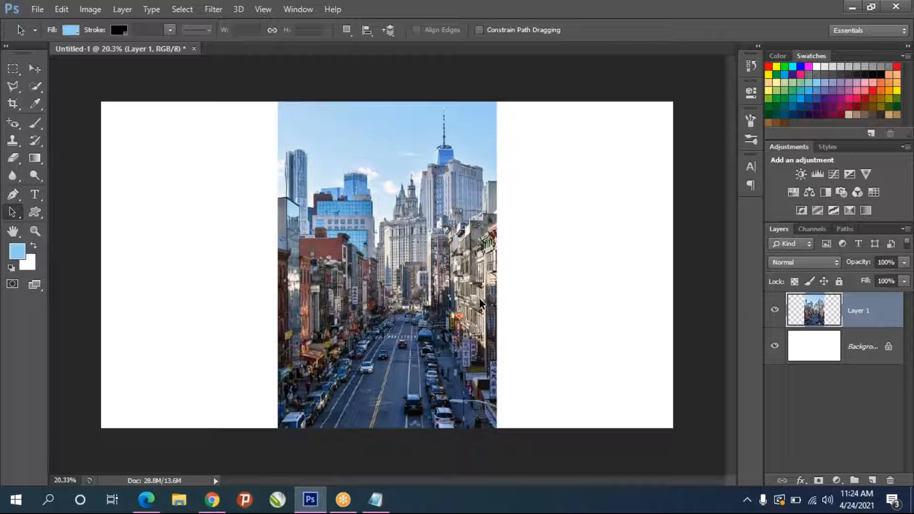
key(ctrl+v)
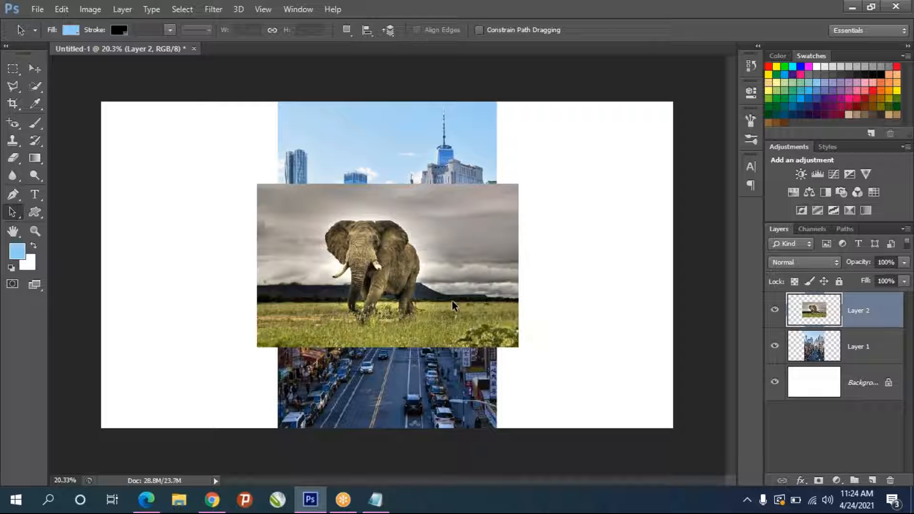
key(ctrl+t)
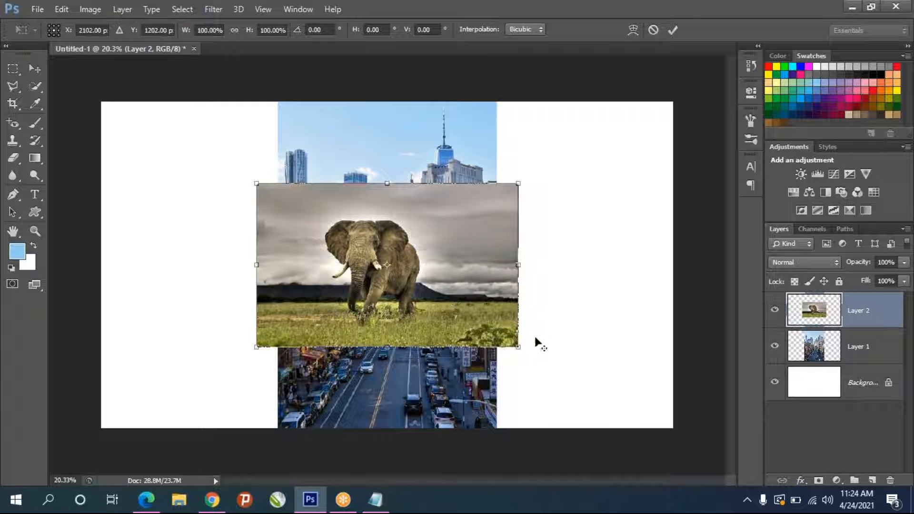
drag(520, 350, 633, 436)
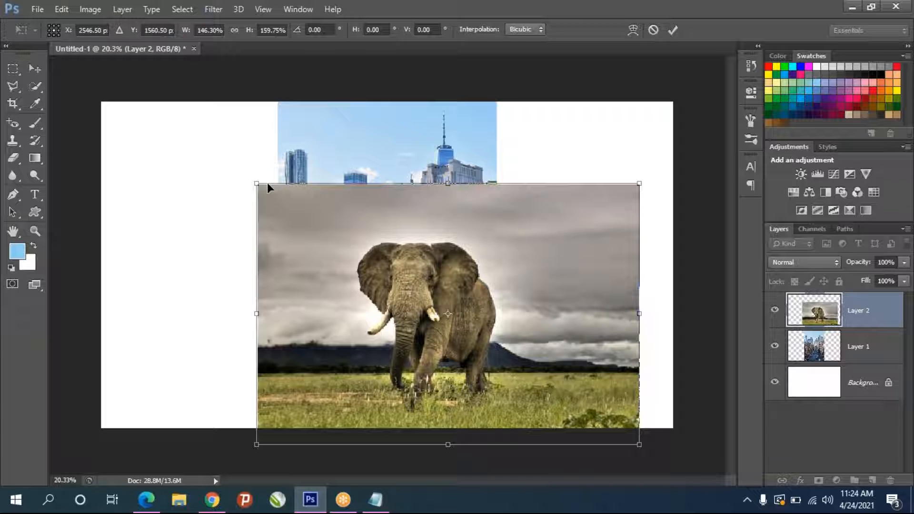
drag(255, 182, 143, 74)
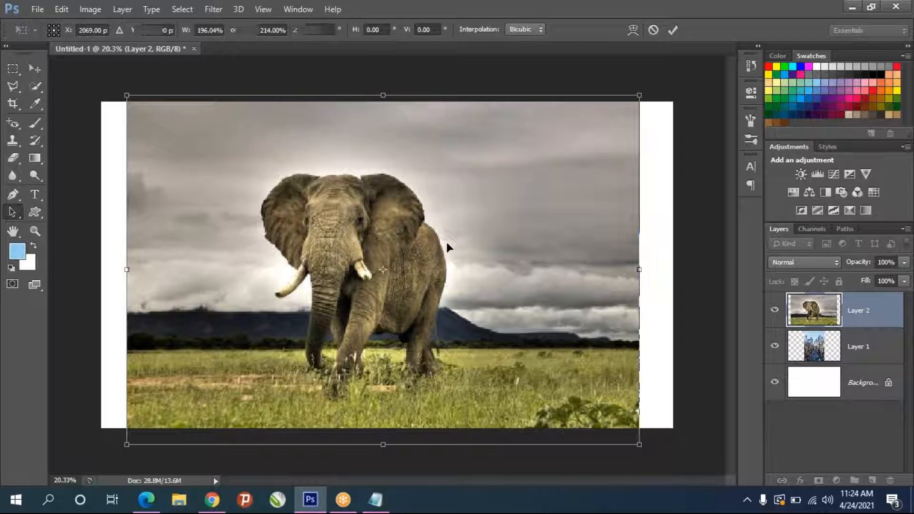
key(Return)
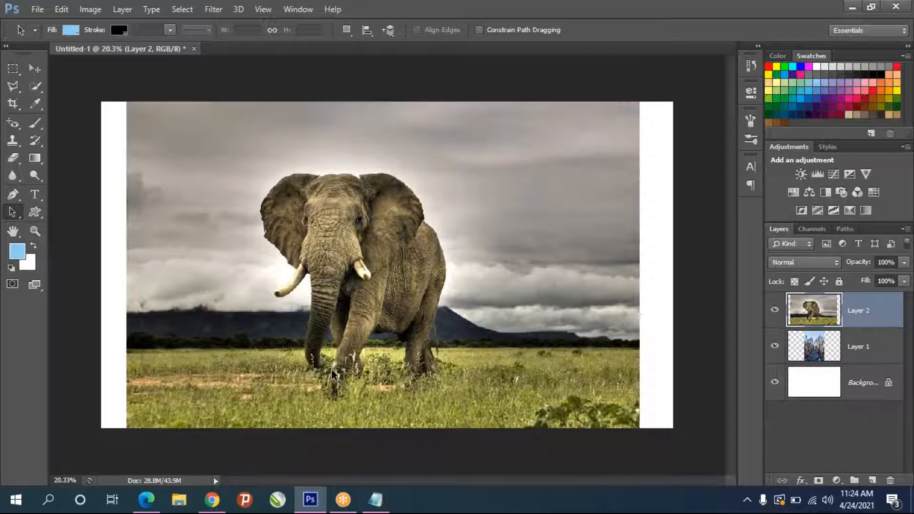
Delete the street photo layer, Layer 1, beneath the elephant photo.
scroll(345, 338, up, 3)
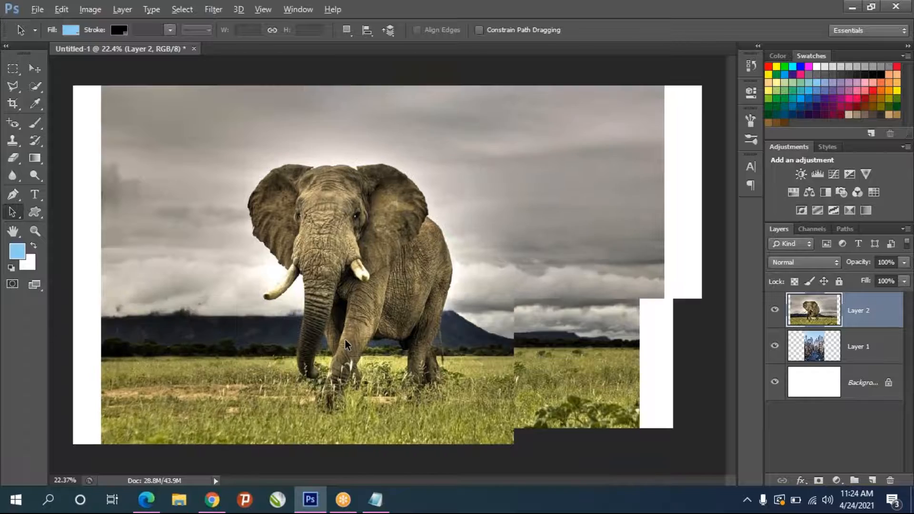
scroll(346, 341, down, 4)
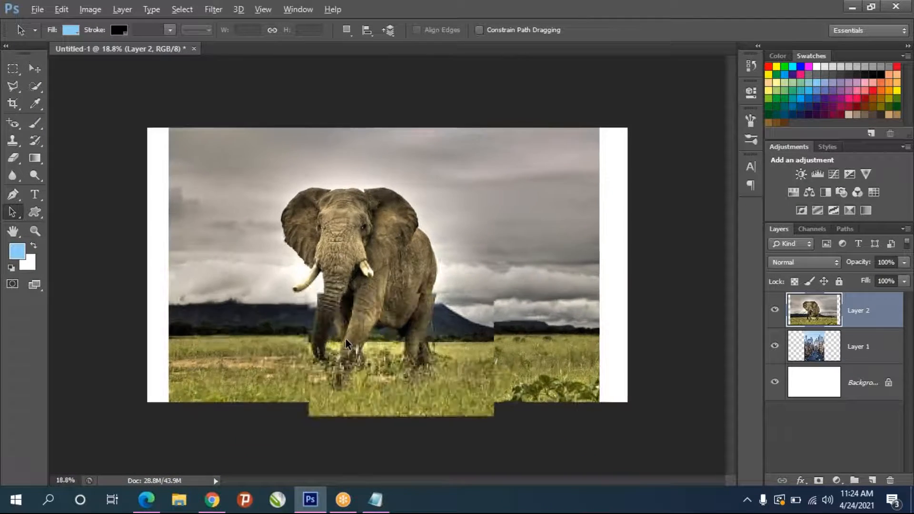
click(815, 361)
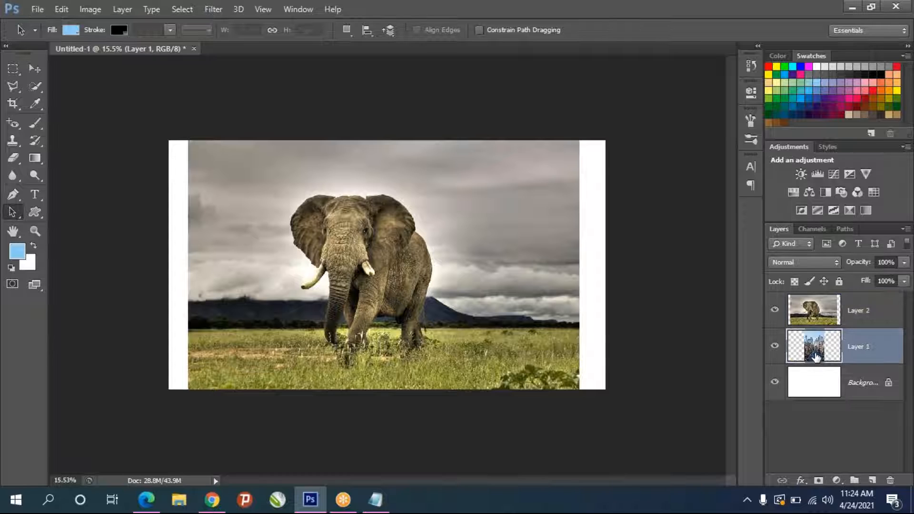
key(Delete)
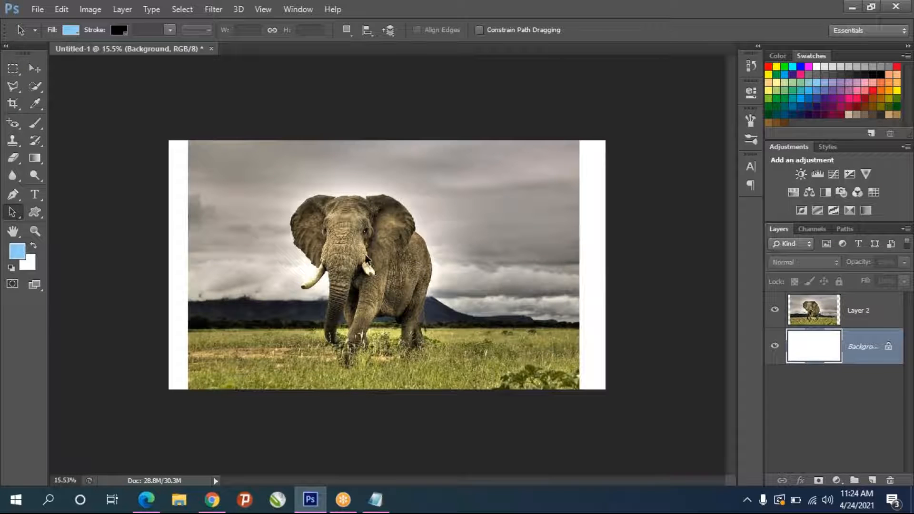
Start a Pen tool path at the inner tip of the ear on the image's left side and trace along the ear's top edge.
scroll(378, 258, up, 5)
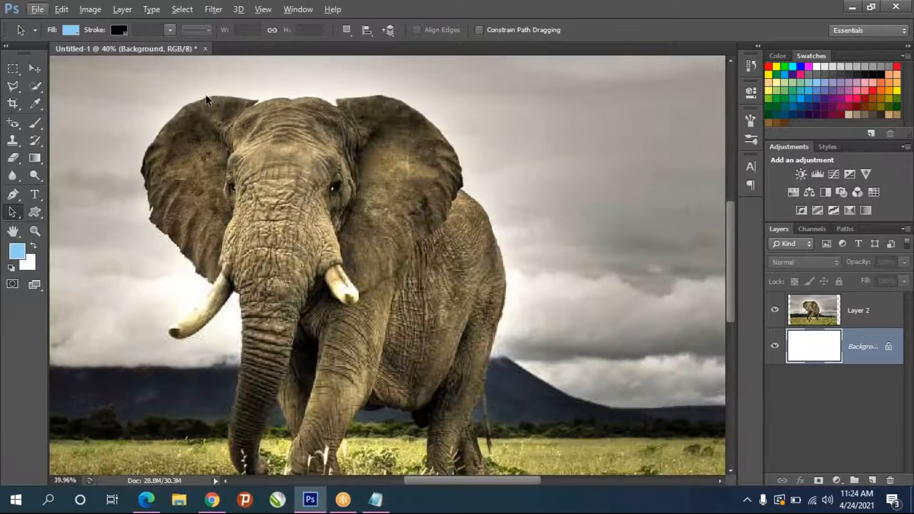
click(13, 195)
scroll(117, 149, up, 3)
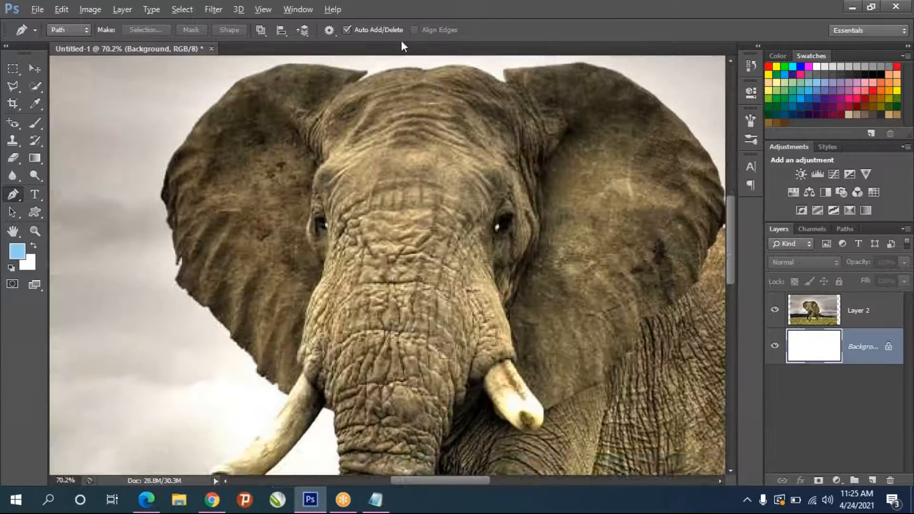
scroll(350, 126, up, 4)
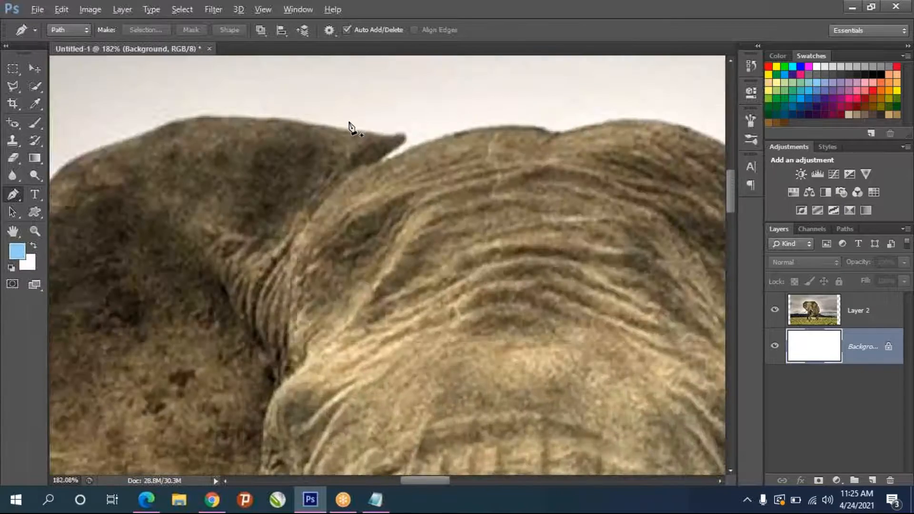
click(403, 133)
drag(189, 117, 131, 121)
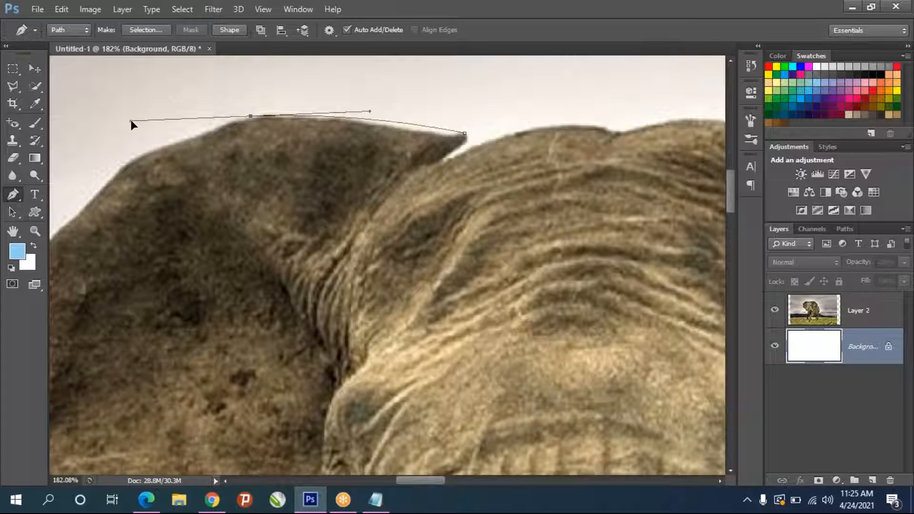
key(ctrl+z)
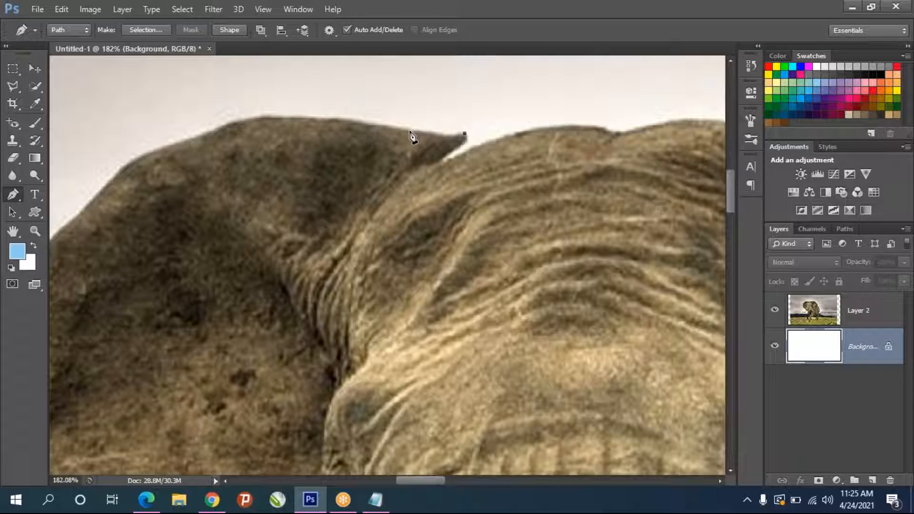
drag(396, 127, 360, 121)
drag(258, 118, 202, 134)
drag(138, 157, 119, 168)
Continue the path down the upper outer curve of the same ear with curved anchor points.
drag(289, 191, 475, 152)
drag(256, 179, 233, 202)
drag(179, 267, 169, 288)
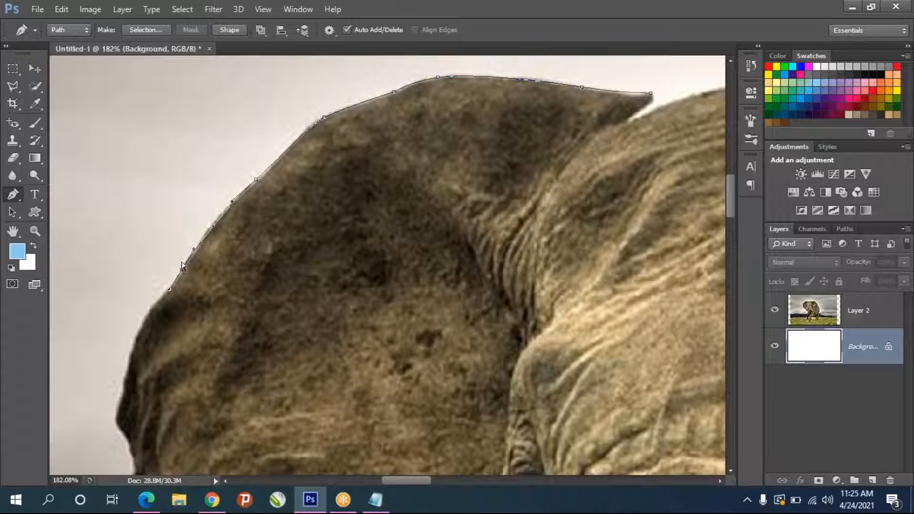
drag(186, 268, 214, 216)
drag(142, 322, 140, 337)
Trace the ear's outermost edge and its first inward bend, placing closely spaced anchor points along the contour.
key(space)
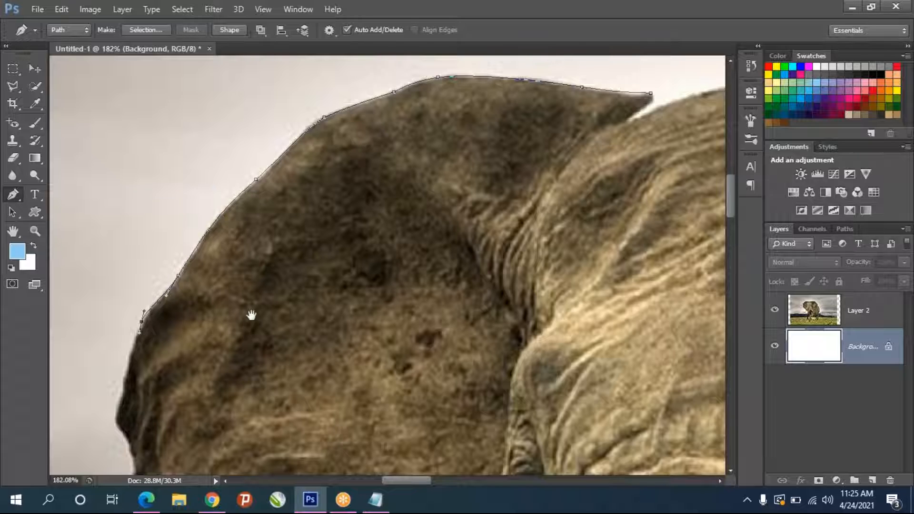
drag(251, 315, 305, 142)
click(180, 195)
click(168, 240)
click(157, 285)
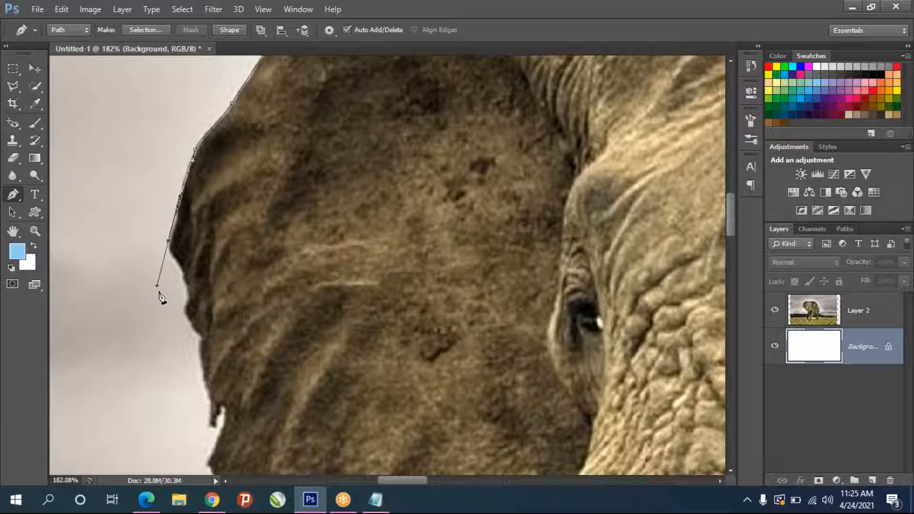
click(177, 262)
click(183, 272)
click(184, 312)
click(200, 335)
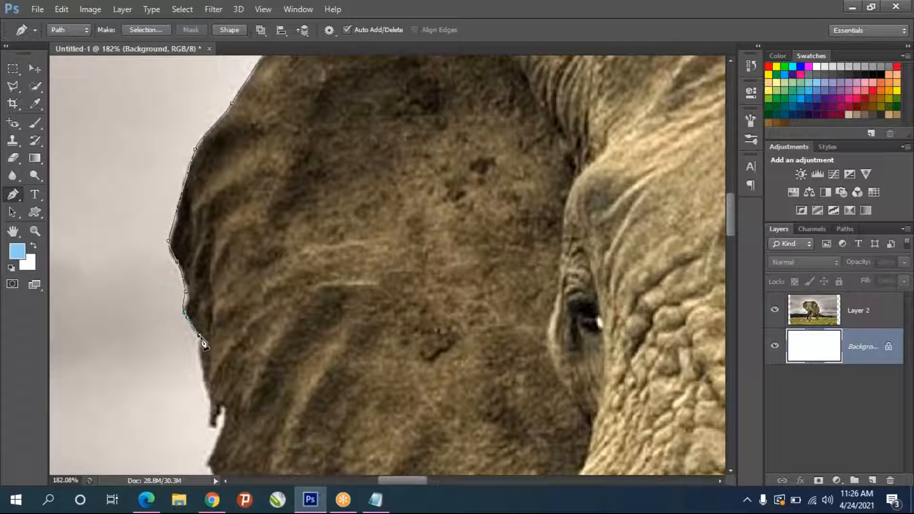
Extend the path down the ear's side, around the small torn notch, and onto the start of its lower edge.
scroll(241, 265, down, 3)
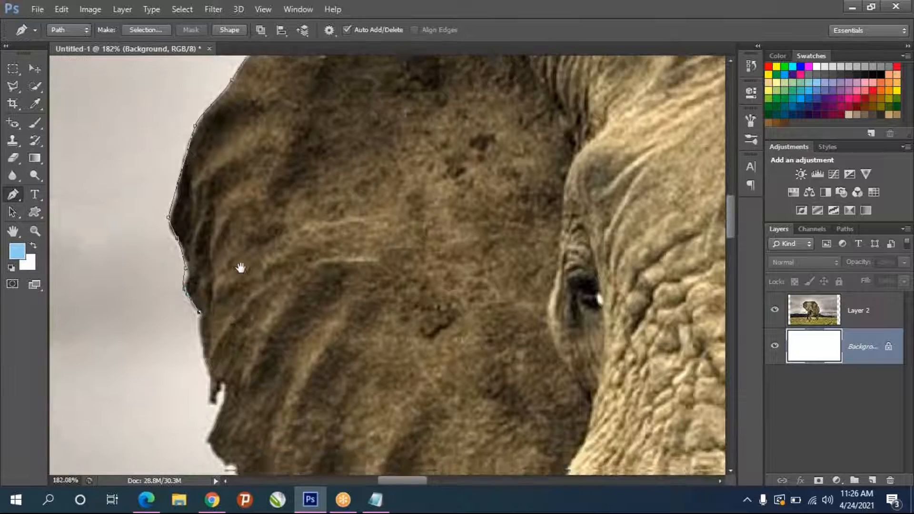
drag(195, 303, 206, 338)
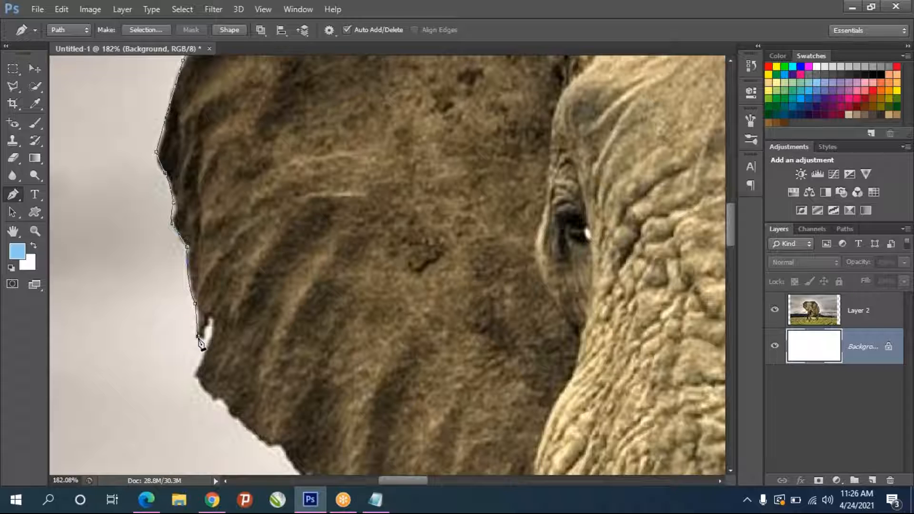
click(204, 331)
click(207, 319)
click(208, 317)
click(213, 329)
click(209, 342)
click(195, 371)
drag(208, 396, 216, 400)
click(226, 410)
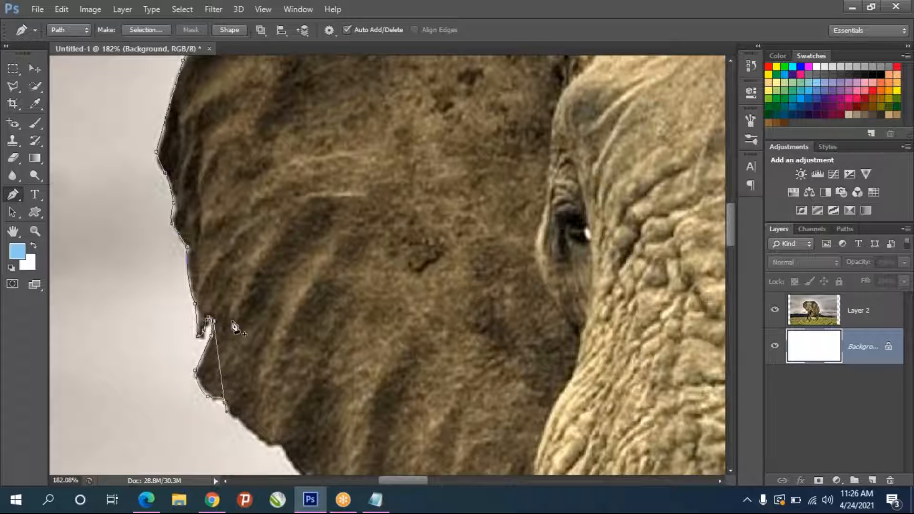
Trace the ear's jagged lower edge diagonally toward the tusk with closely spaced anchor points.
drag(336, 332, 179, 77)
drag(113, 208, 118, 215)
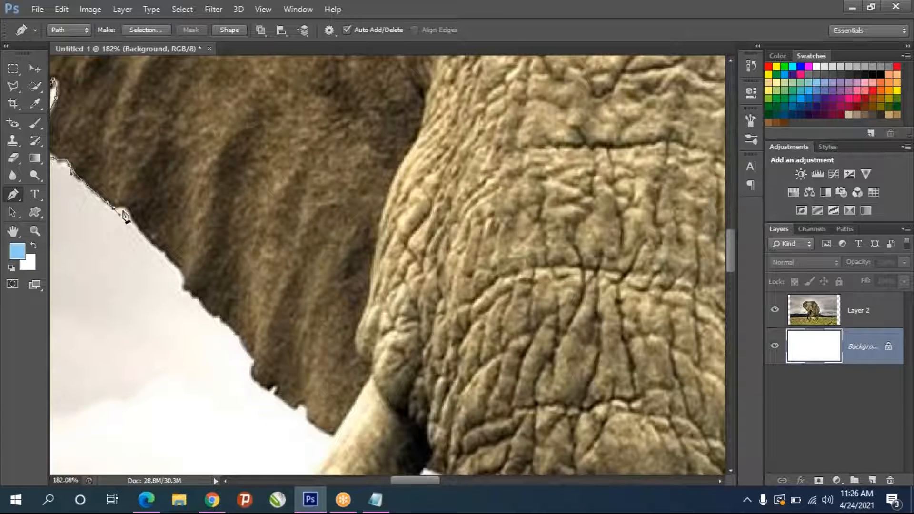
drag(134, 227, 148, 238)
click(163, 252)
click(182, 274)
drag(201, 305, 203, 310)
scroll(279, 347, up, 1)
scroll(280, 341, up, 1)
drag(219, 364, 273, 436)
click(239, 395)
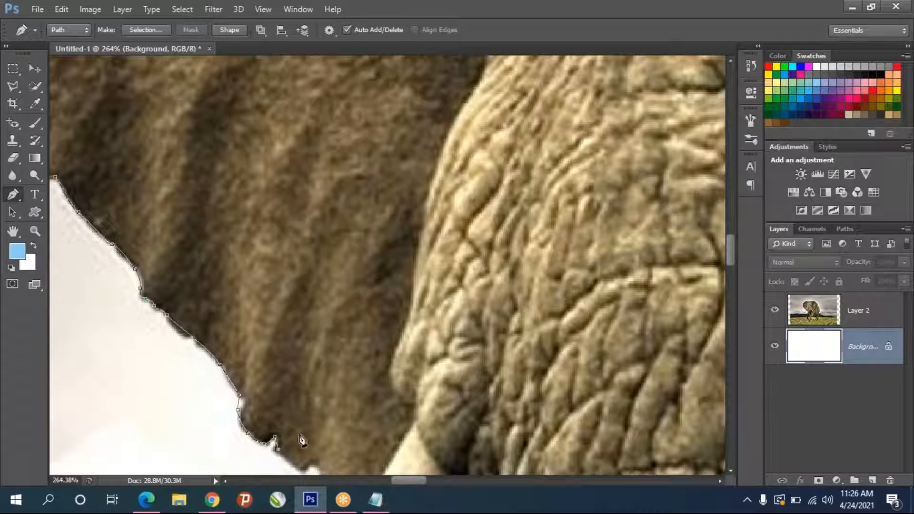
Outline the last small notch of the ear and end the ear contour where it meets the tusk.
drag(323, 415, 269, 264)
click(244, 310)
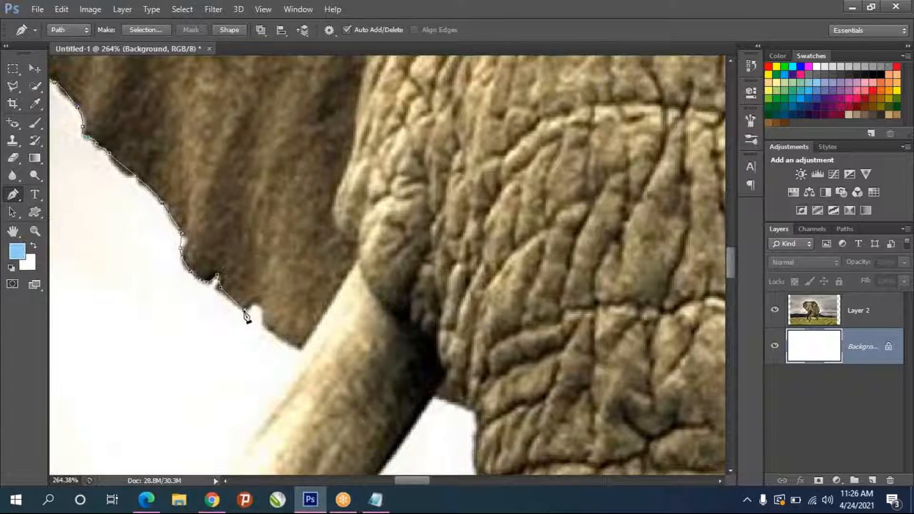
click(254, 302)
click(261, 324)
alt+click(262, 321)
click(300, 348)
click(352, 264)
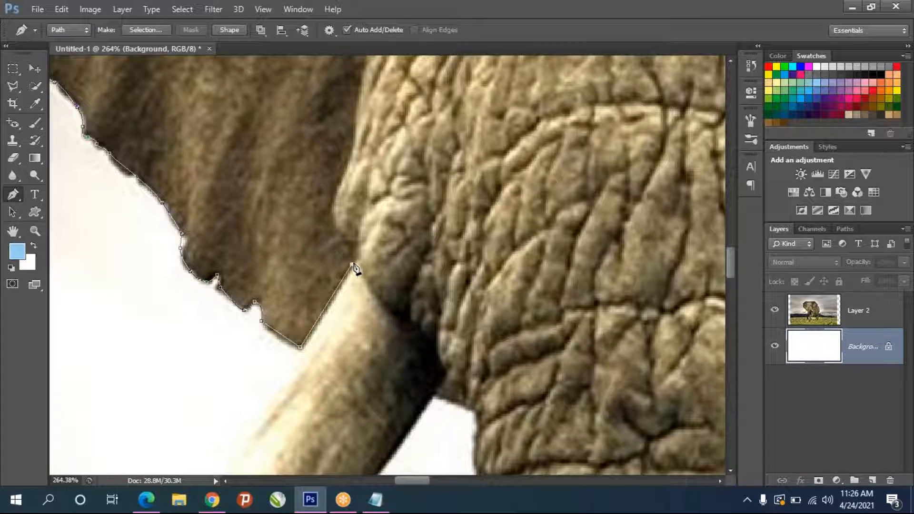
key(ctrl+z)
Trace the tusk's upper edge, rounded tip and lower edge back to where it joins the trunk.
scroll(400, 300, down, 5)
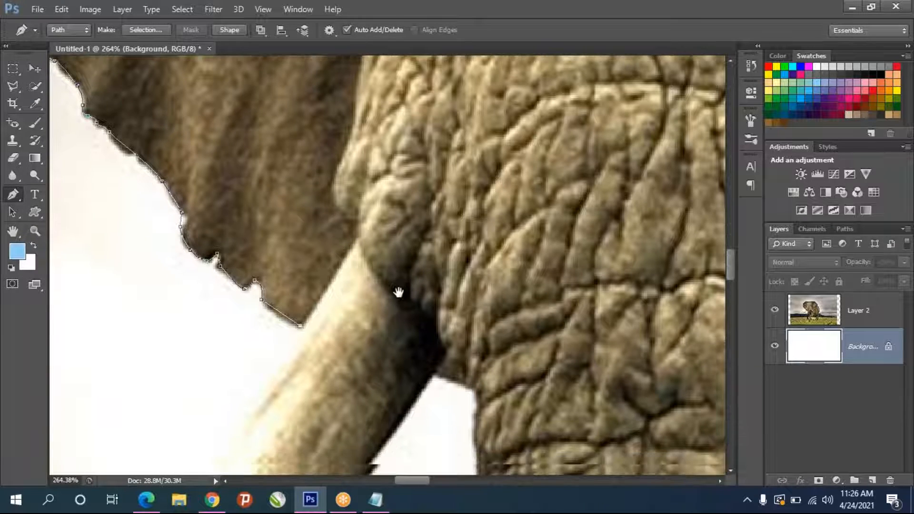
scroll(307, 321, up, 4)
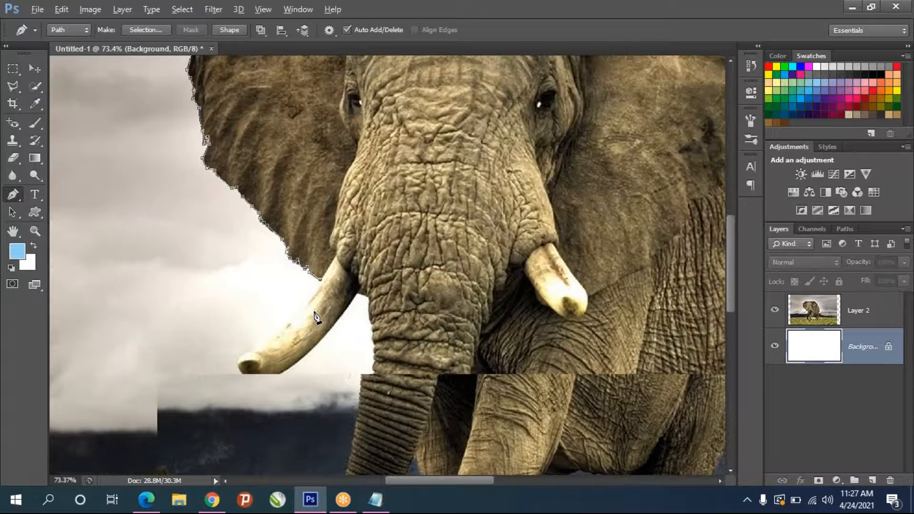
drag(266, 337, 216, 376)
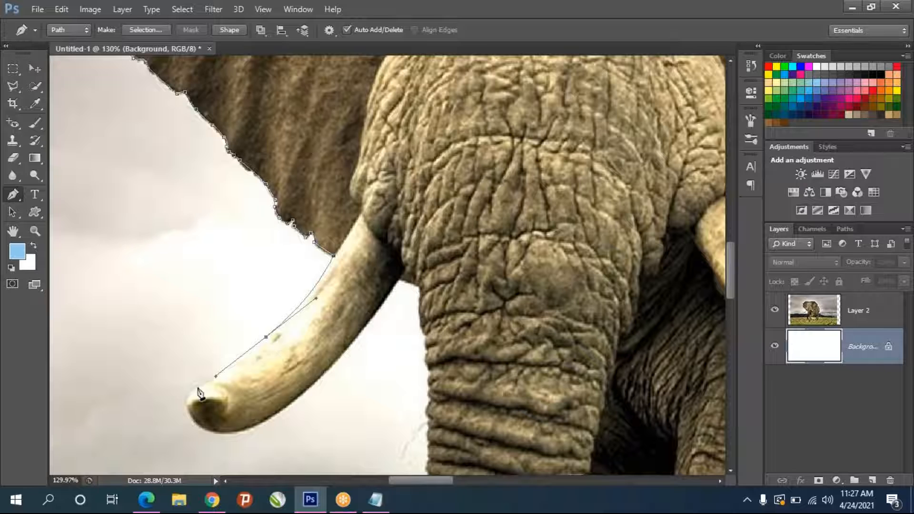
drag(190, 413, 203, 435)
drag(318, 380, 395, 300)
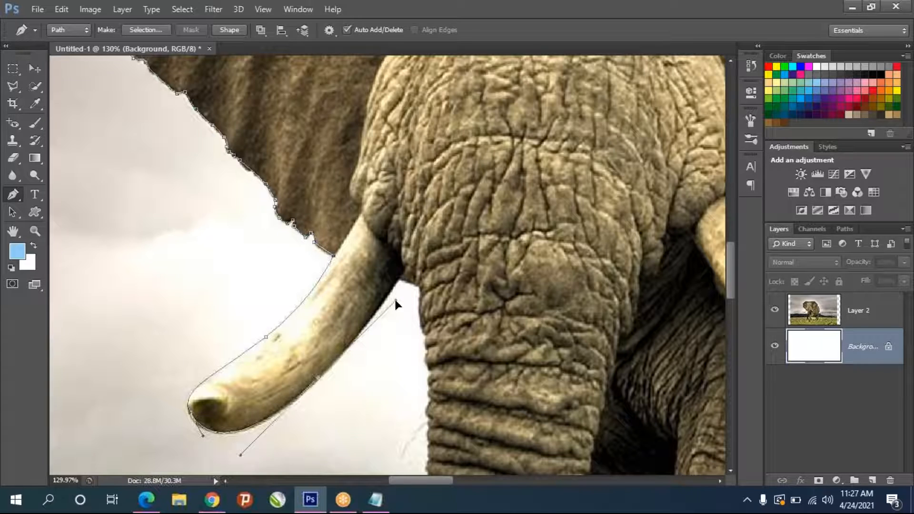
click(403, 282)
drag(402, 279, 409, 275)
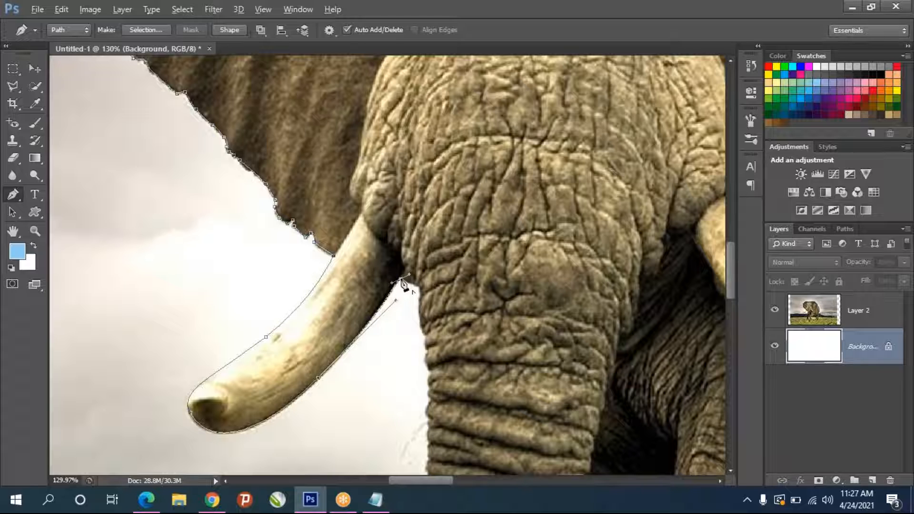
Continue the path from the tusk base down the trunk's outer edge to its lower section.
click(419, 286)
drag(445, 327, 409, 183)
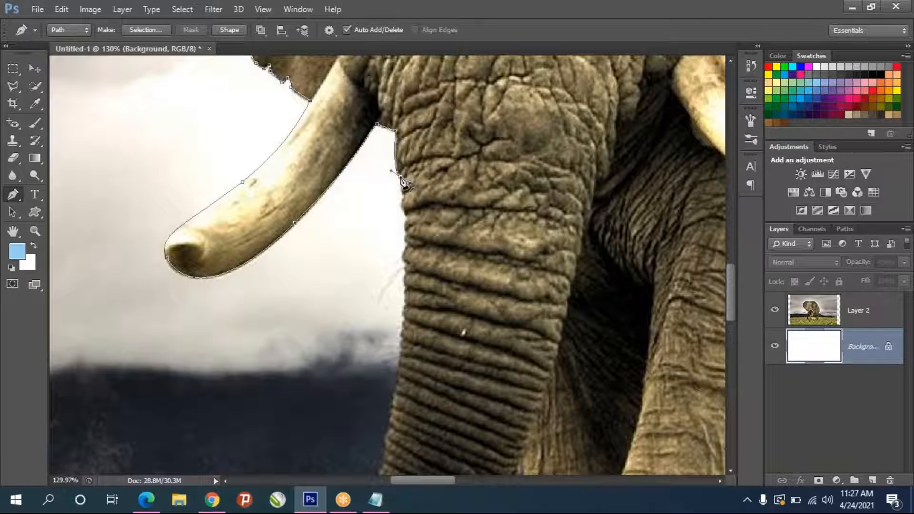
click(405, 224)
drag(403, 307, 401, 327)
click(397, 394)
drag(396, 393, 415, 157)
drag(359, 295, 345, 333)
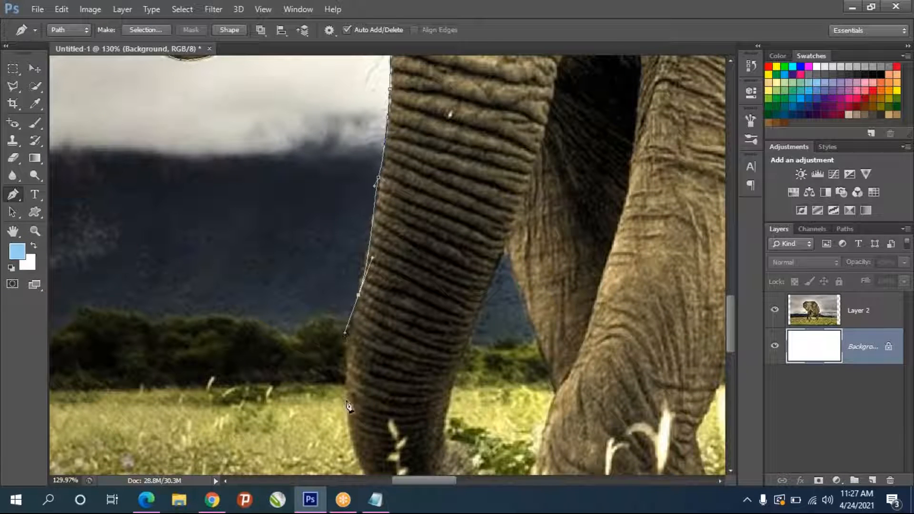
Trace around the trunk's lower bend and curled tip, ending with a corner point on the inner side above the tip.
drag(357, 452, 346, 339)
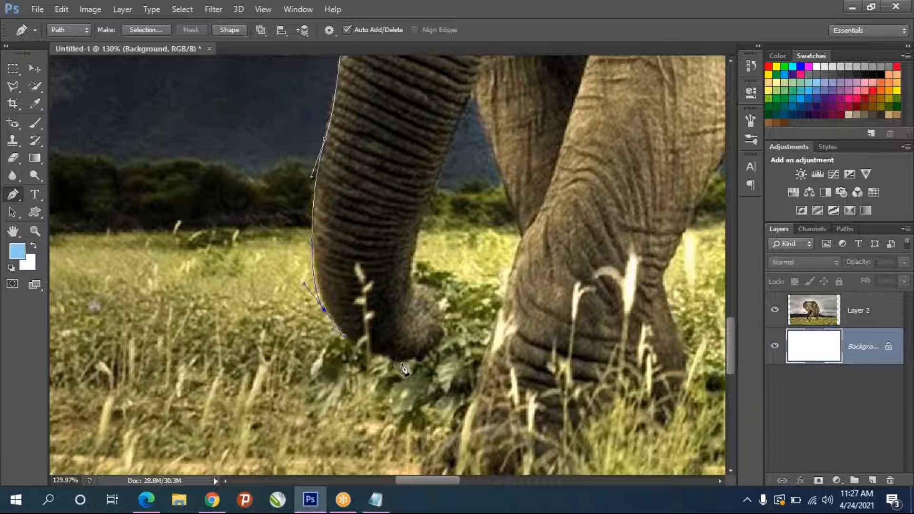
drag(410, 359, 447, 352)
click(438, 341)
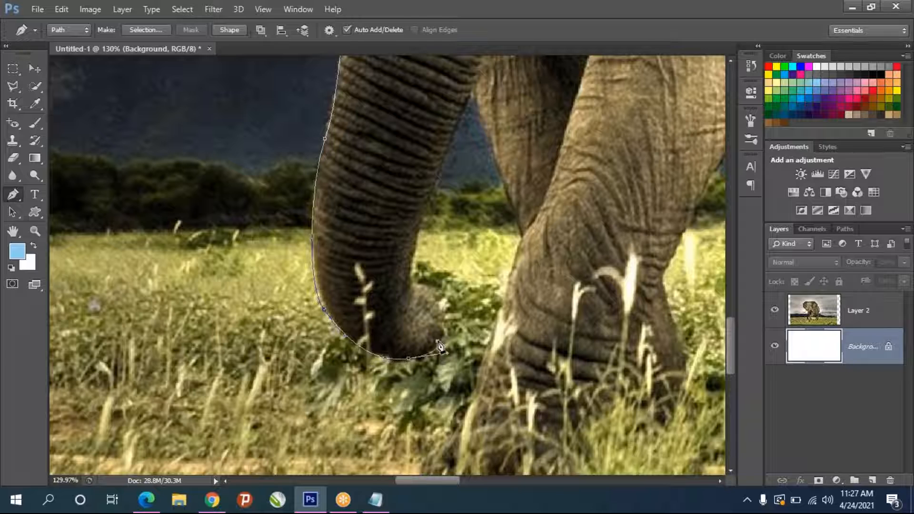
key(ctrl+z)
click(409, 359)
drag(444, 330, 452, 309)
drag(438, 304, 442, 309)
key(ctrl+z)
drag(413, 284, 383, 291)
alt+click(413, 284)
Outline the gap between trunk and front legs, going up the trunk's inner edge and down the rear-side leg.
drag(469, 94, 489, 59)
scroll(490, 96, up, 5)
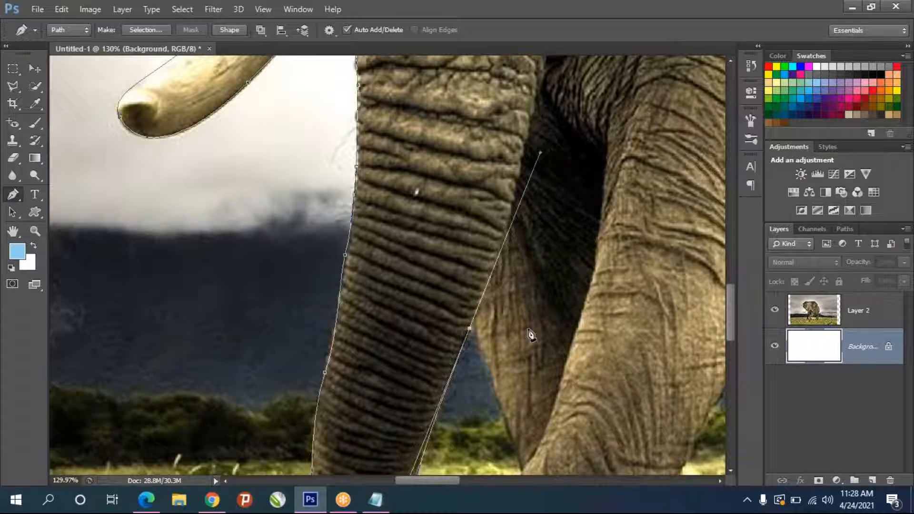
scroll(530, 338, down, 4)
click(470, 234)
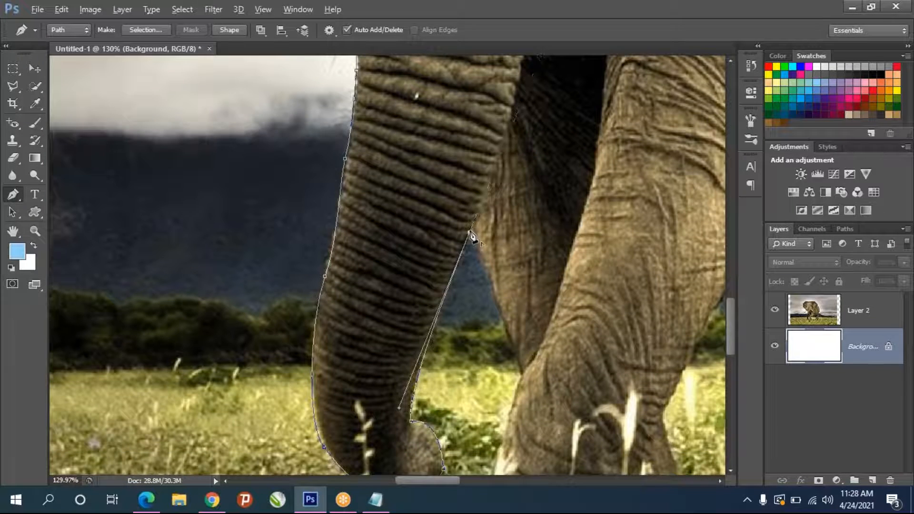
click(521, 373)
alt+click(521, 374)
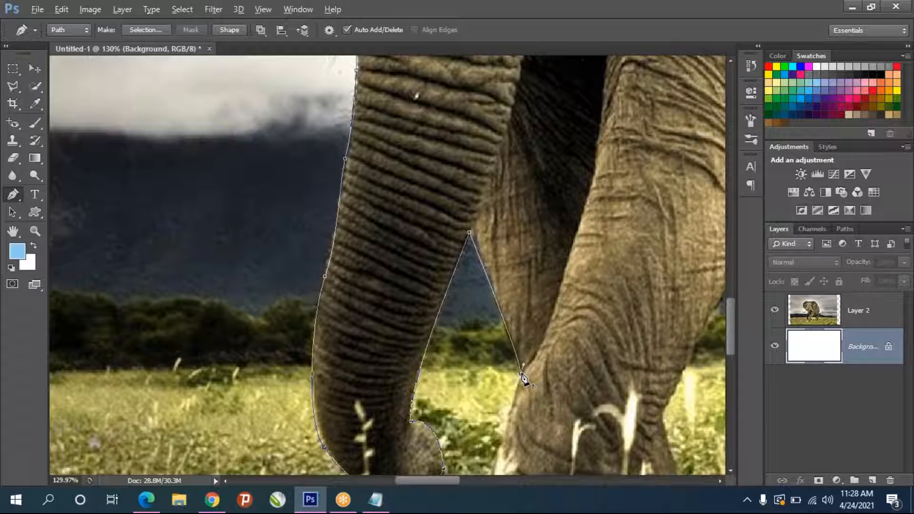
Trace the front leg's forward edge down into the grass and around the bottom of the foot.
drag(562, 334, 541, 88)
drag(439, 312, 429, 327)
alt+click(439, 313)
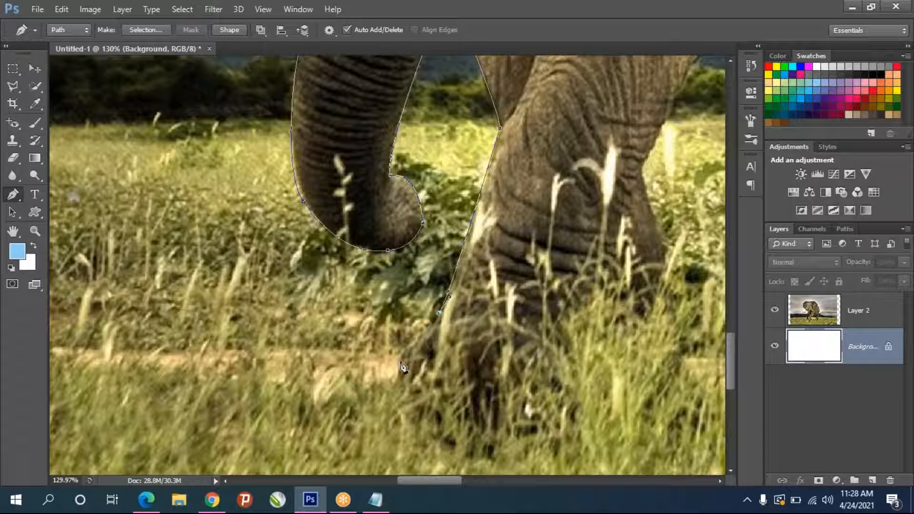
drag(399, 381, 402, 388)
drag(575, 421, 569, 432)
drag(609, 391, 549, 317)
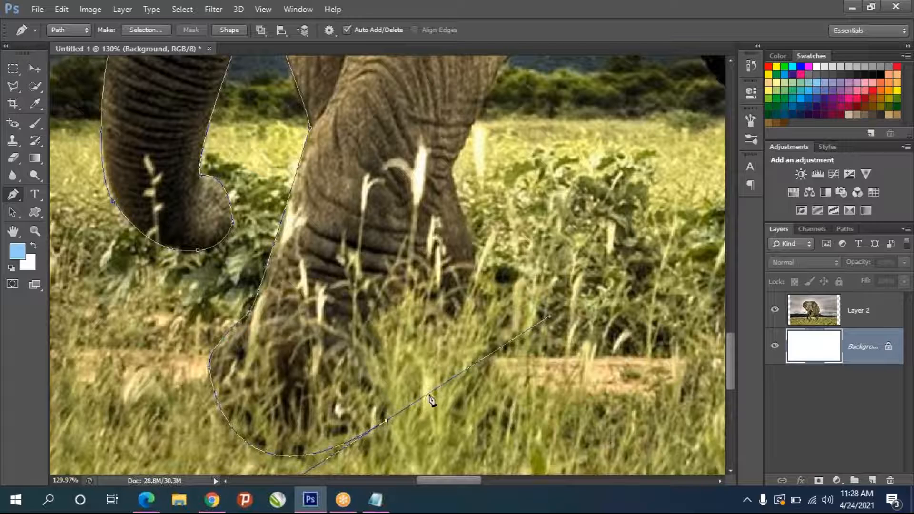
alt+click(385, 422)
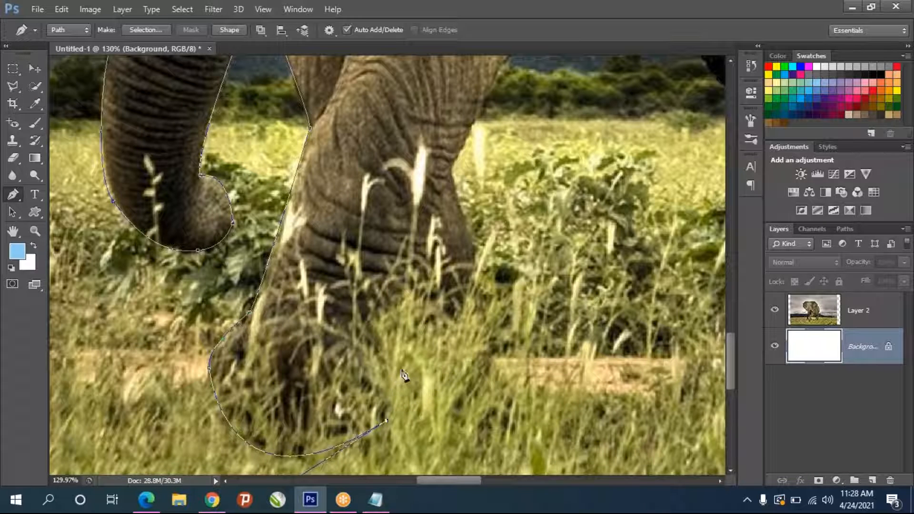
Extend the path past the second foot in the grass and up the front leg's back edge to the belly.
drag(496, 443, 527, 417)
drag(494, 364, 468, 223)
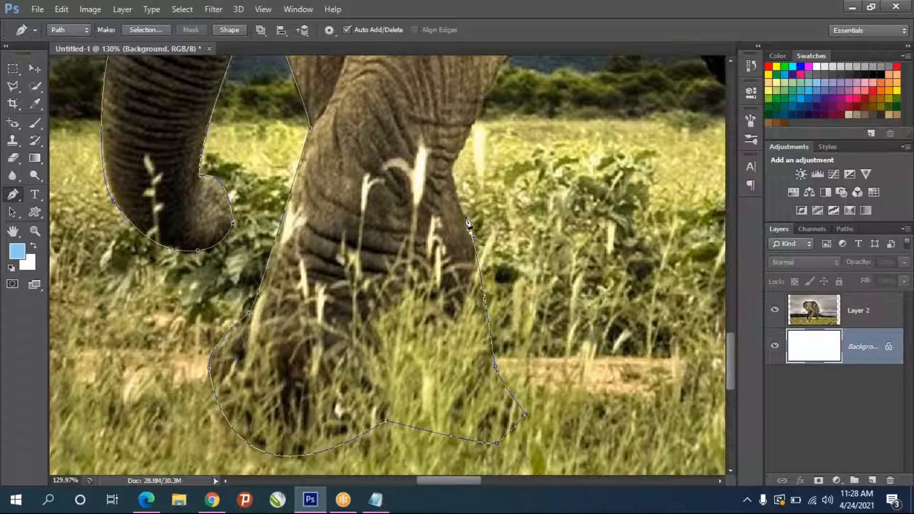
drag(457, 184, 454, 175)
scroll(468, 308, up, 5)
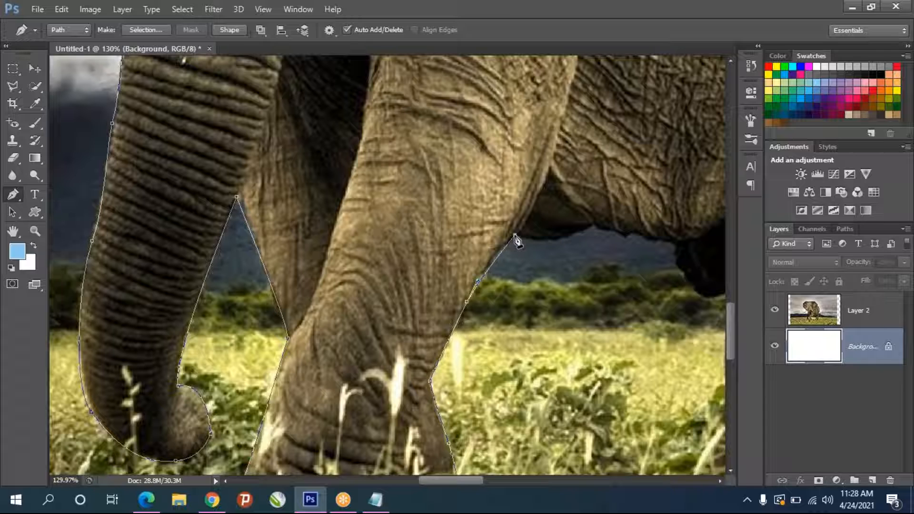
Trace the belly's underside and the dark bulge behind it, ending with a corner point at the hind leg's front edge.
drag(592, 224, 625, 197)
key(space)
drag(666, 280, 264, 321)
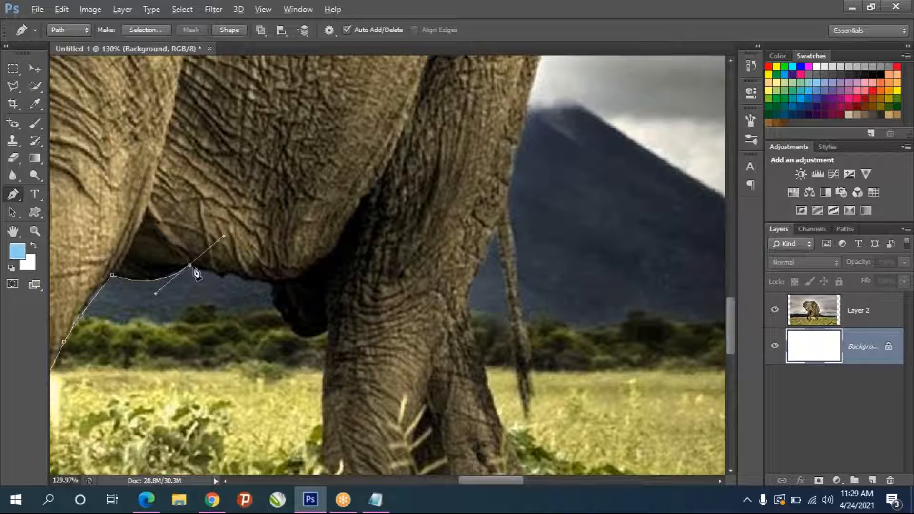
click(272, 284)
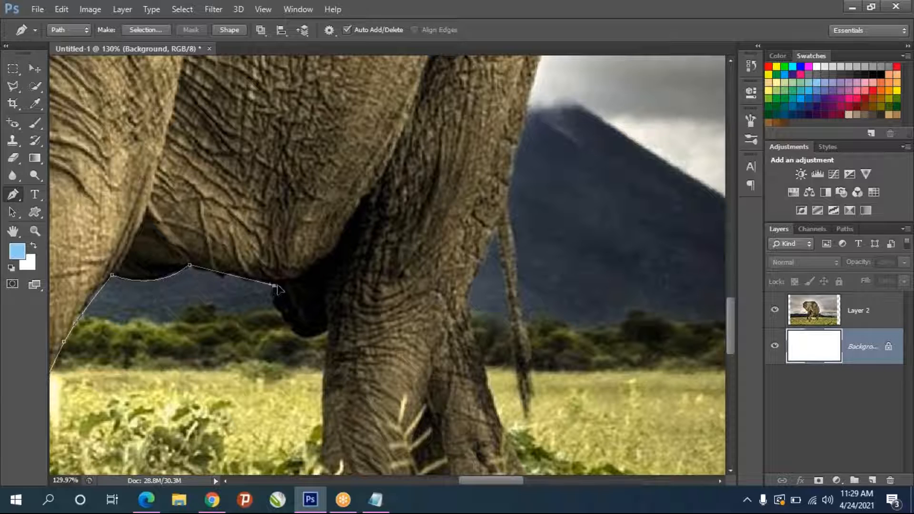
drag(331, 328, 383, 296)
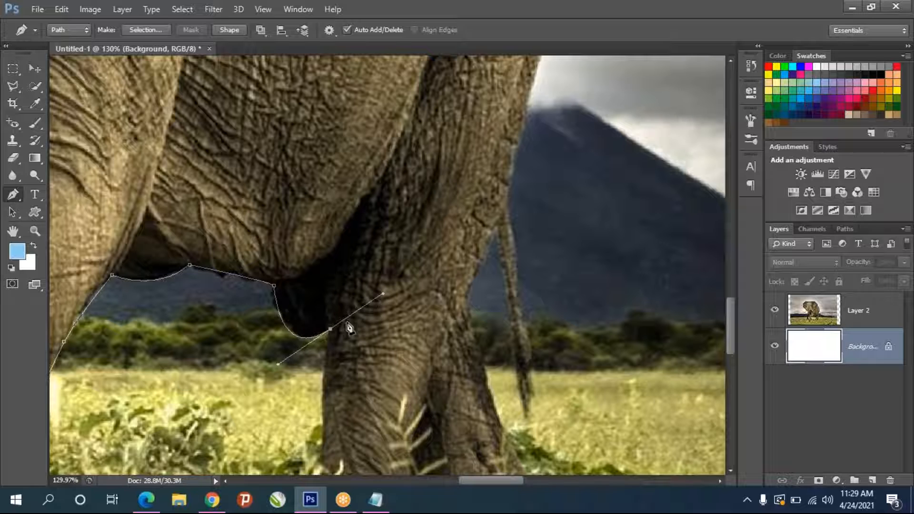
alt+click(331, 328)
Trace the hind leg's front edge from the belly down to the foot in the grass.
drag(366, 363, 391, 235)
drag(349, 328, 357, 372)
alt+click(350, 329)
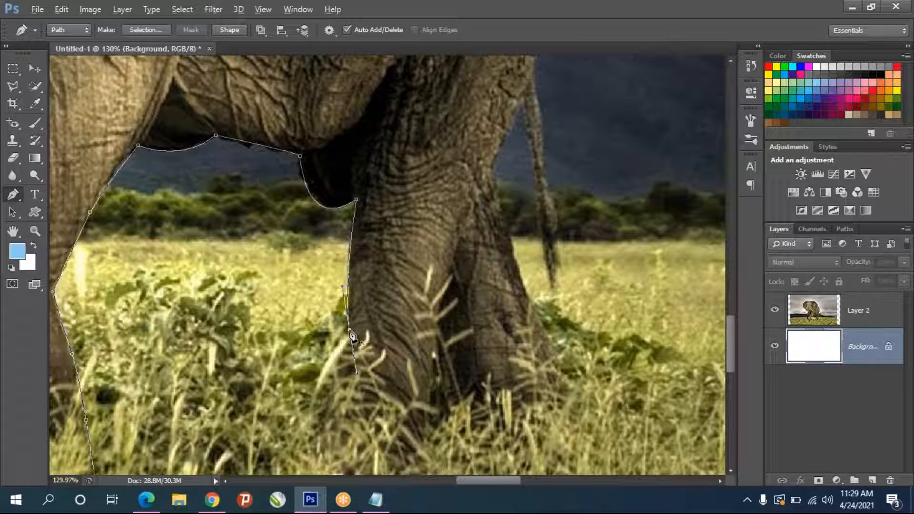
drag(319, 447, 313, 455)
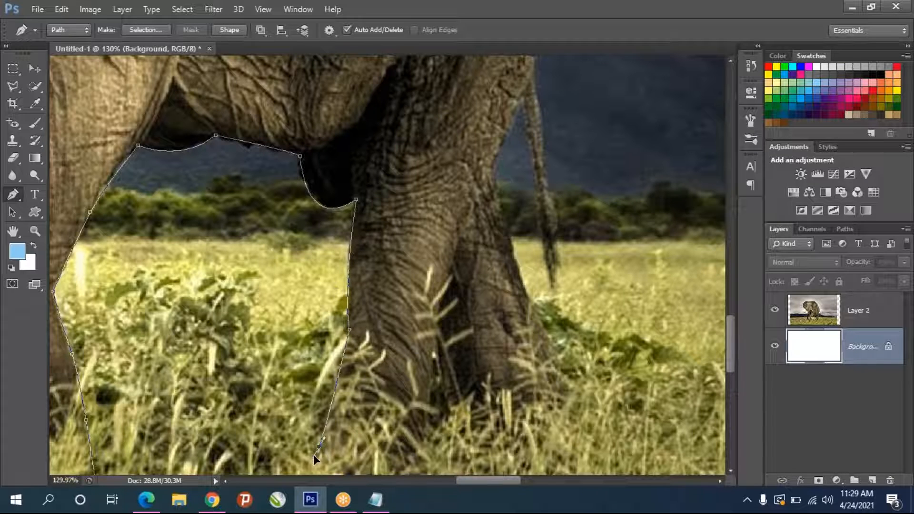
scroll(359, 418, down, 2)
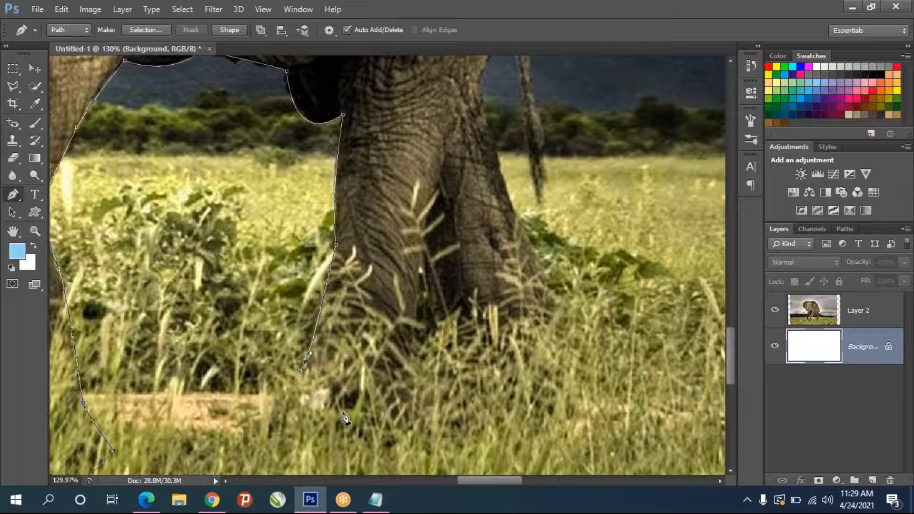
key(ctrl+z)
click(331, 413)
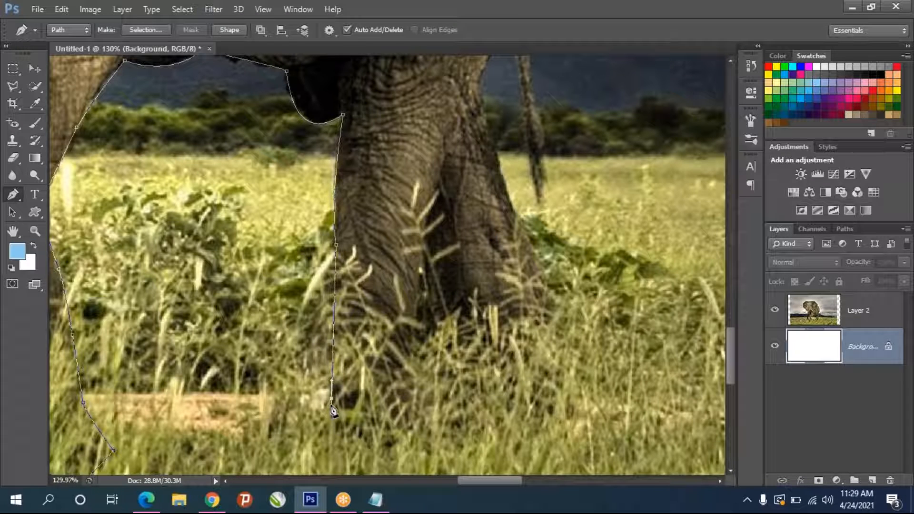
Curve the path around the bottom of the first hind foot and up into the gap between the hind legs.
drag(357, 436, 421, 418)
click(413, 346)
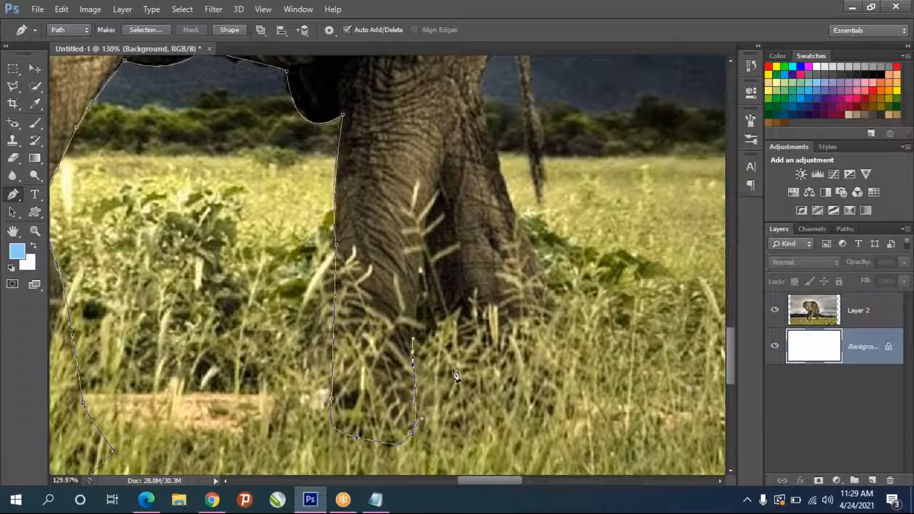
click(421, 267)
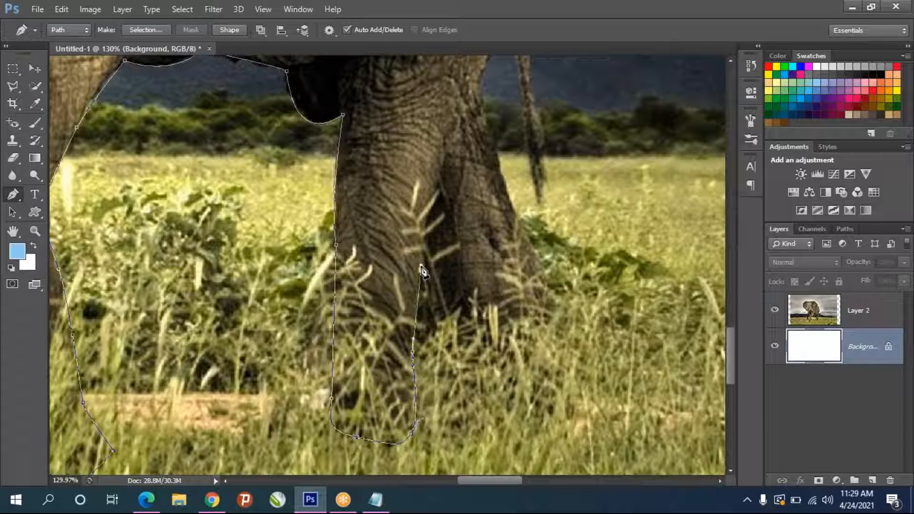
Outline the second hind leg, down its inner side, around the foot and up the rear edge above the grass.
click(441, 386)
click(447, 429)
click(508, 433)
drag(553, 422, 572, 412)
drag(548, 327, 524, 230)
click(504, 177)
drag(483, 109, 482, 91)
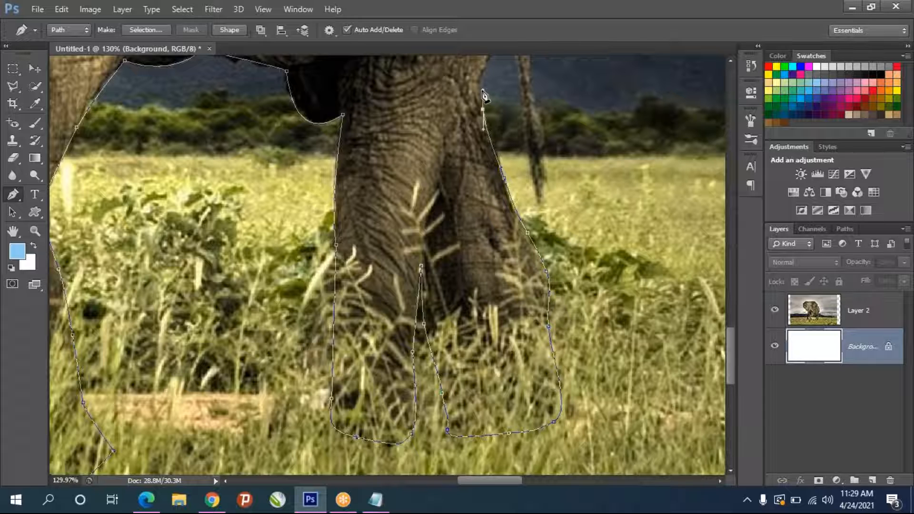
Continue up the leg to a corner point where the tail begins, and trace down the tail's inner edge.
drag(486, 135, 413, 380)
drag(415, 299, 456, 245)
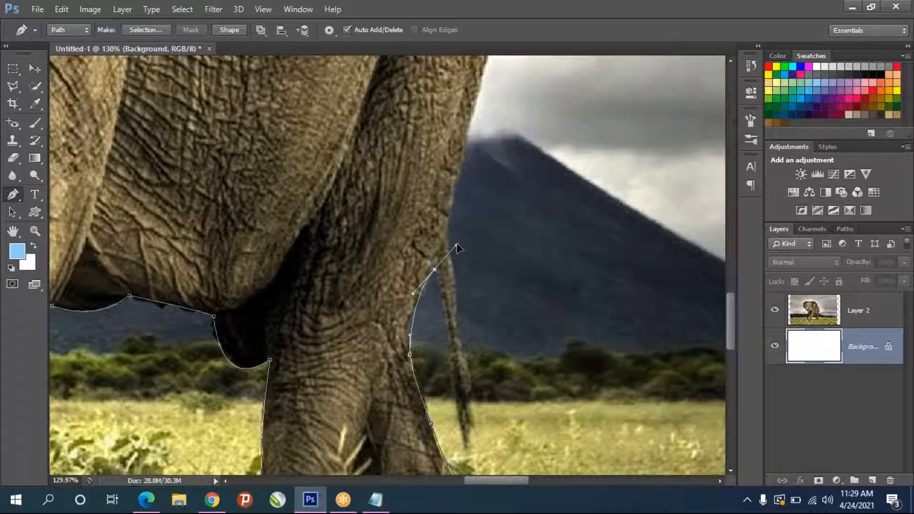
alt+click(434, 269)
scroll(453, 371, up, 3)
drag(442, 276, 450, 343)
drag(457, 433, 463, 446)
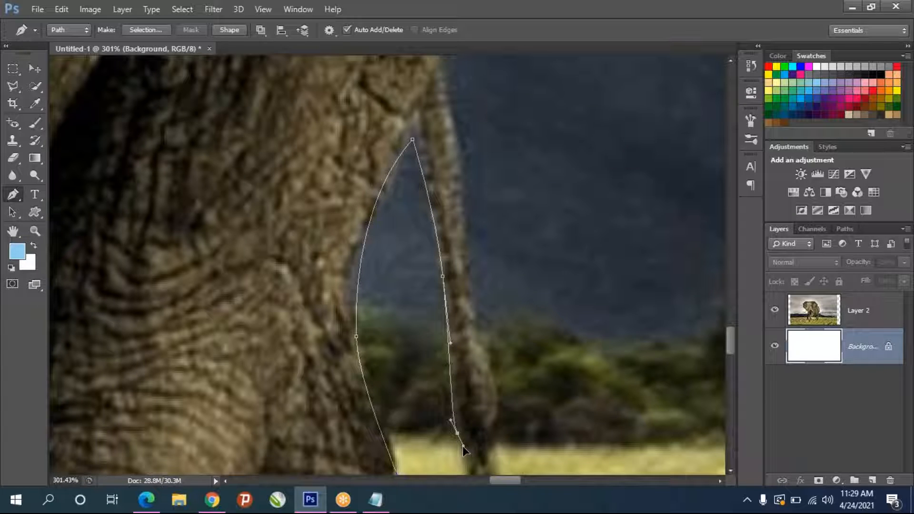
Take the path around the tail's tip and up its outer edge to where it joins the body.
drag(455, 411, 377, 235)
drag(403, 370, 416, 325)
drag(417, 263, 419, 204)
drag(447, 262, 468, 421)
drag(423, 304, 415, 267)
drag(411, 213, 412, 197)
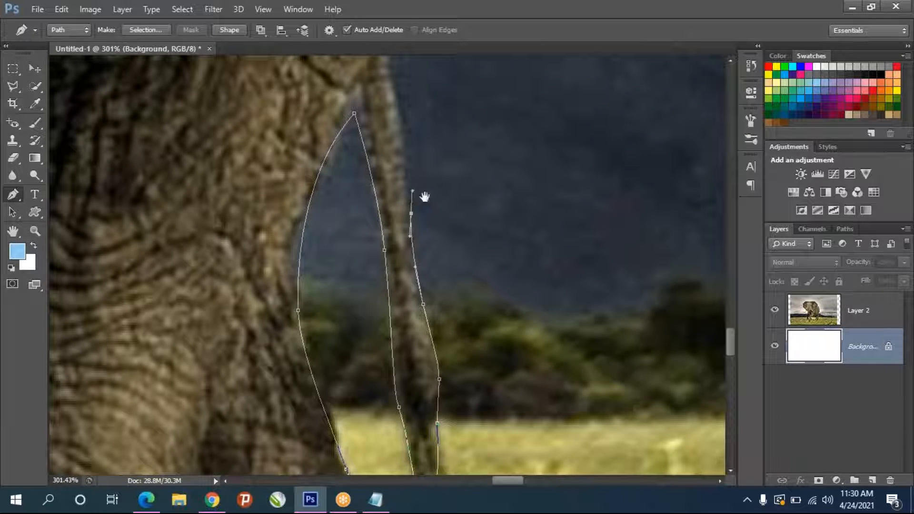
drag(433, 227, 434, 389)
drag(391, 245, 390, 221)
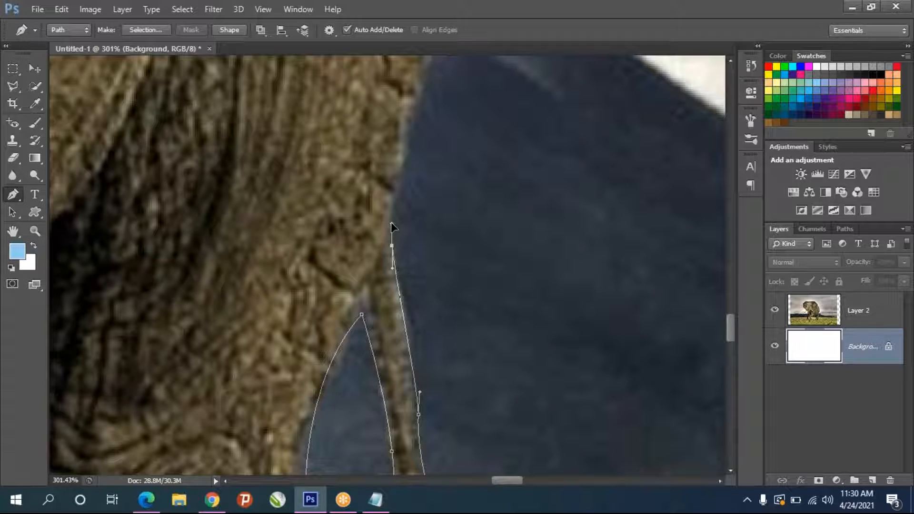
Trace the elephant's rear edge from the base of the tail up past the mountain along the rump.
drag(405, 159, 463, 306)
drag(485, 205, 491, 166)
drag(507, 221, 504, 382)
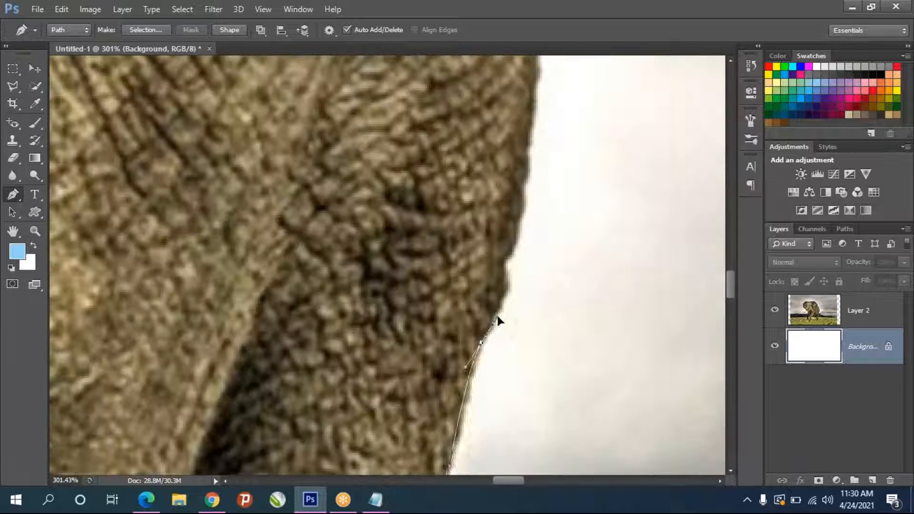
drag(507, 270, 529, 171)
drag(552, 267, 525, 442)
drag(506, 261, 506, 226)
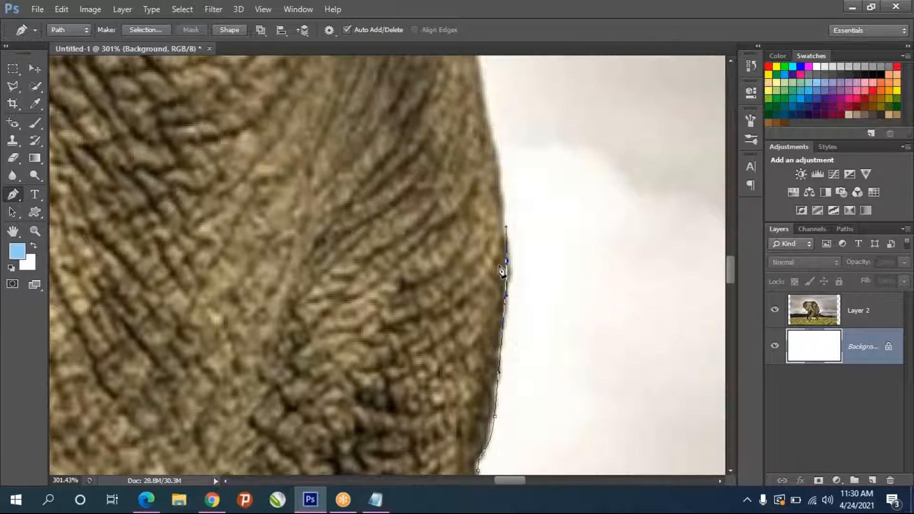
Extend the path along the upper rump and adjust the newest anchor point to its contour.
scroll(502, 271, down, 3)
drag(467, 81, 429, 98)
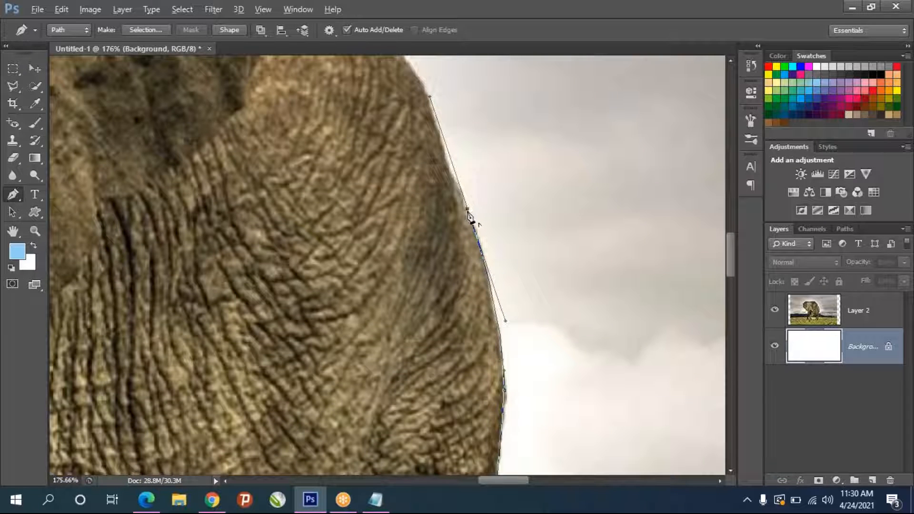
click(451, 165)
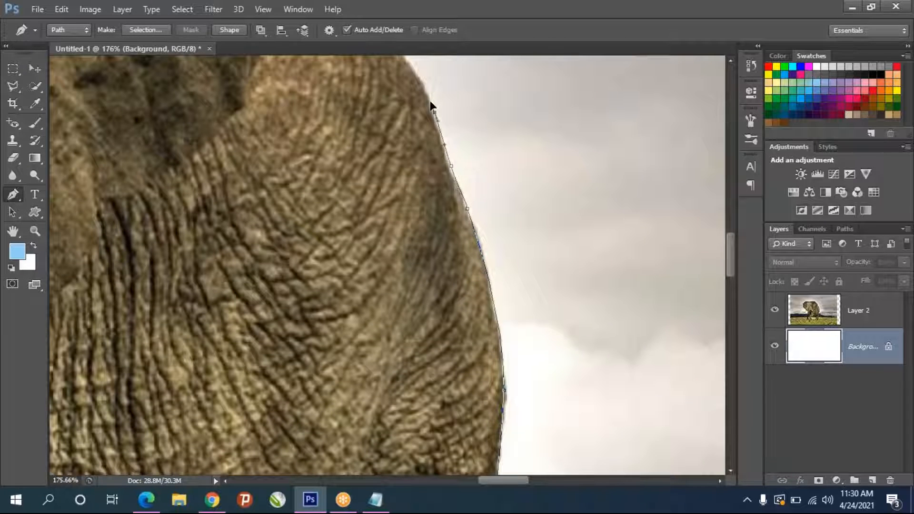
drag(451, 168, 446, 169)
Curve the path over the back to a corner point where the back meets the ear.
drag(352, 202, 437, 414)
drag(390, 185, 265, 90)
alt+click(391, 185)
drag(445, 216, 465, 365)
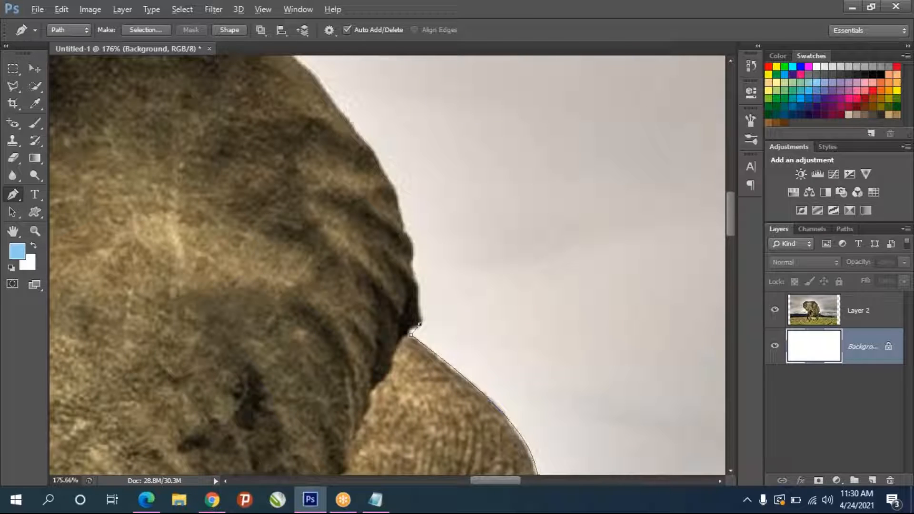
Trace the ear's uneven rear edge upward from the back with closely spaced curve points.
scroll(415, 328, up, 5)
drag(399, 320, 408, 169)
drag(405, 158, 413, 101)
drag(489, 221, 471, 452)
drag(386, 295, 353, 191)
drag(350, 167, 344, 155)
drag(338, 141, 324, 113)
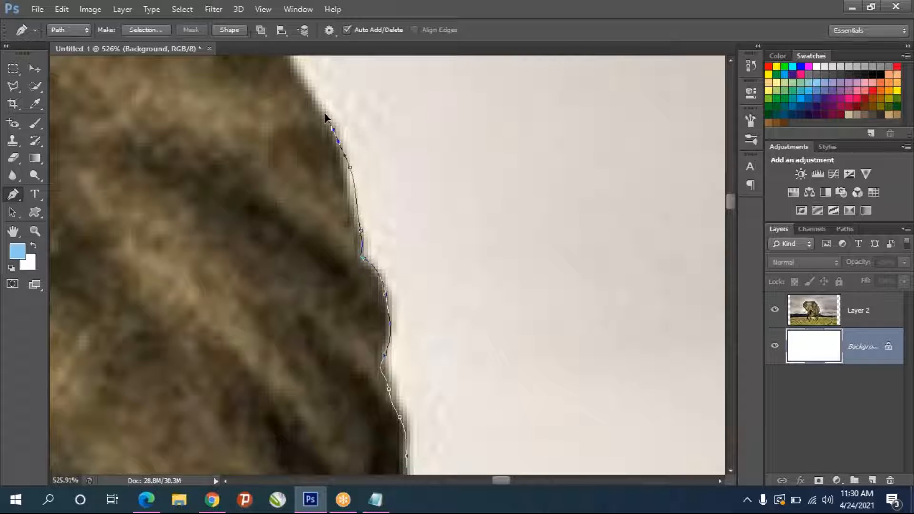
Correct the path on the ear's rear bulge and extend it along the edge sloping toward the ear's top.
drag(422, 221, 428, 387)
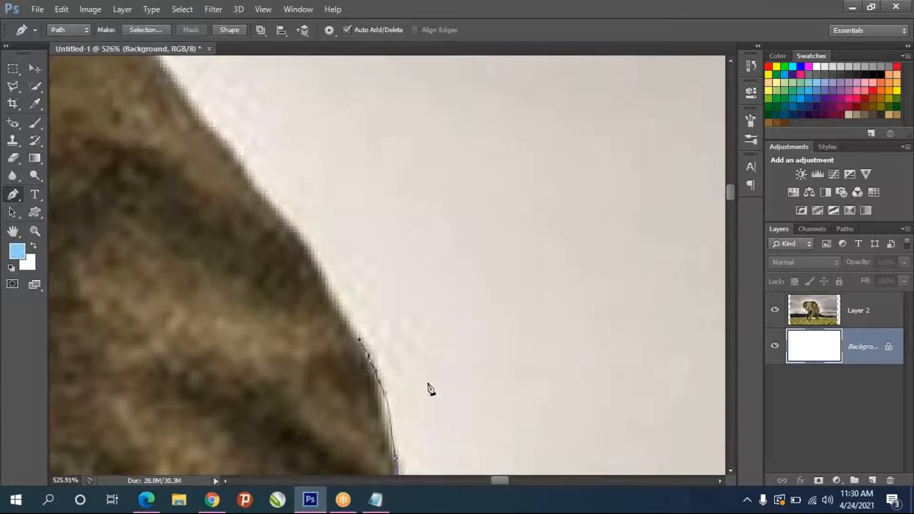
click(385, 399)
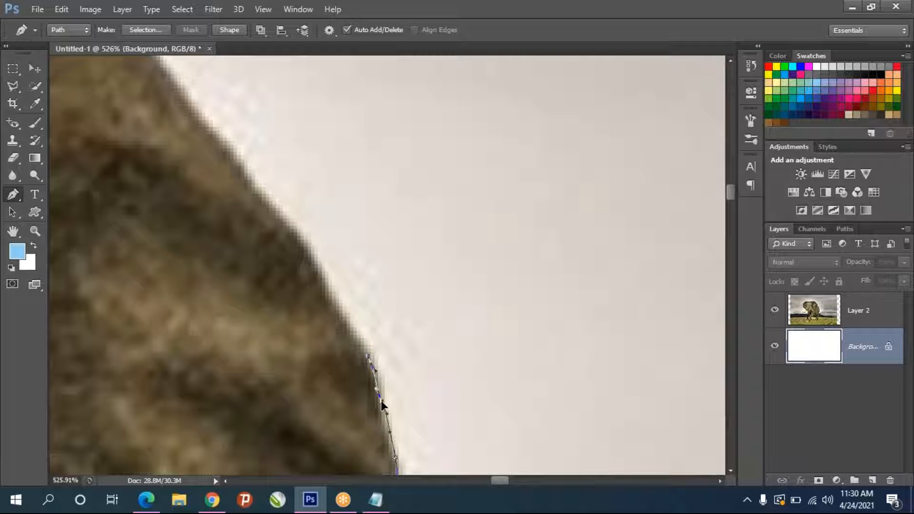
click(342, 306)
drag(314, 261, 298, 241)
drag(276, 211, 235, 178)
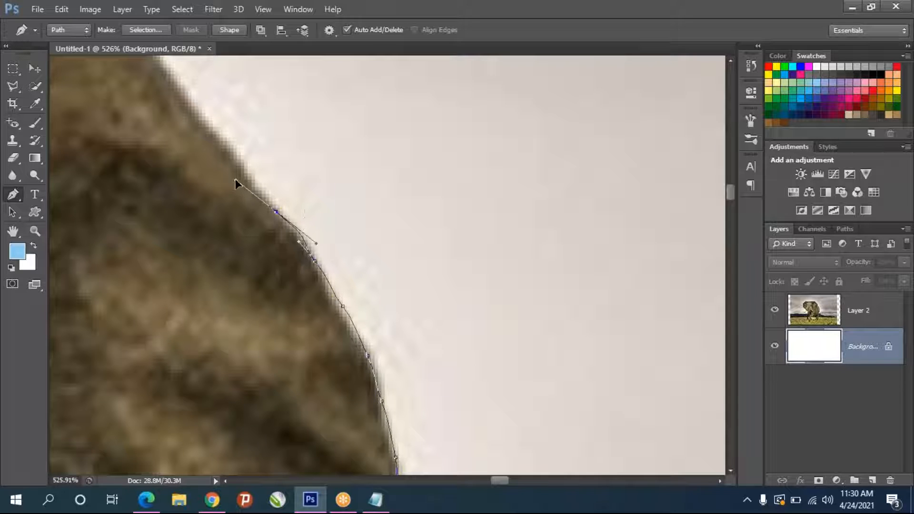
Continue tracing the ear's upper rear slope past the next bend in its outline.
drag(305, 210, 388, 485)
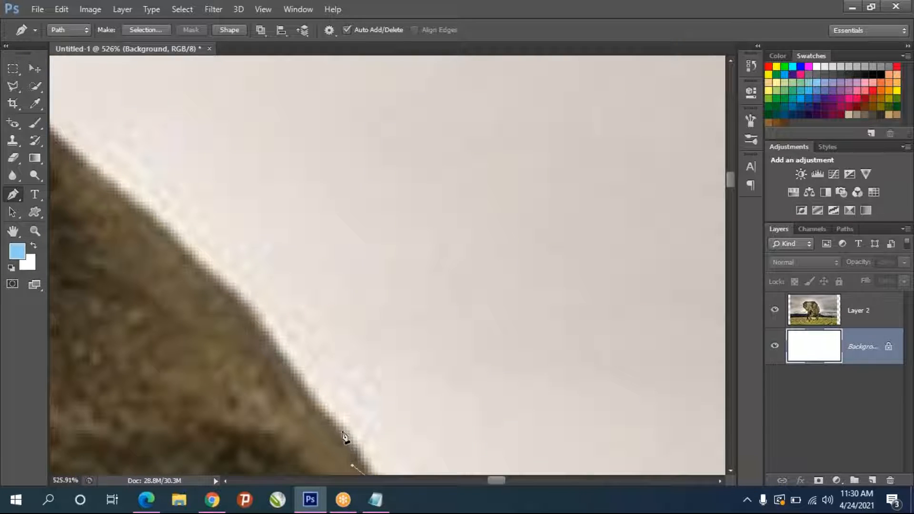
drag(318, 398, 317, 399)
drag(280, 349, 263, 322)
drag(327, 311, 406, 436)
drag(249, 355, 219, 320)
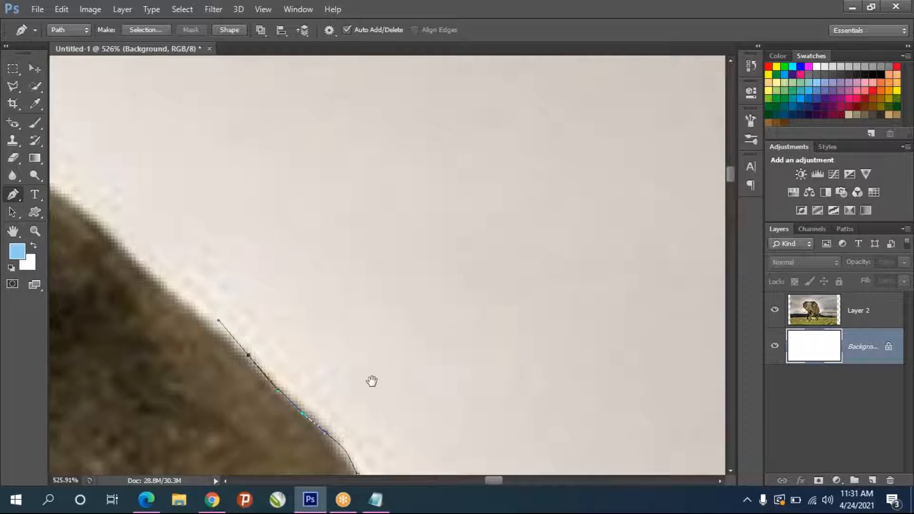
Trace the last part of the ear's rear slope up to just before its crest.
drag(372, 381, 550, 454)
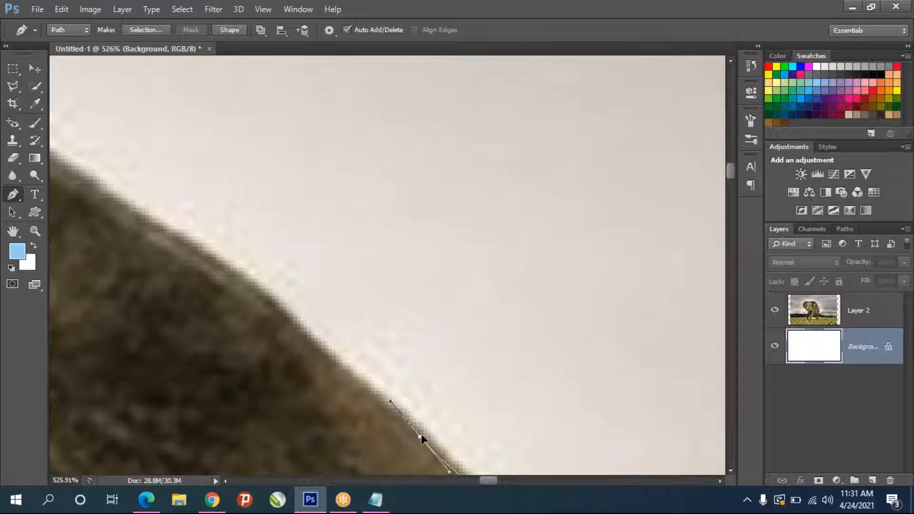
drag(240, 278, 210, 261)
drag(557, 386, 583, 398)
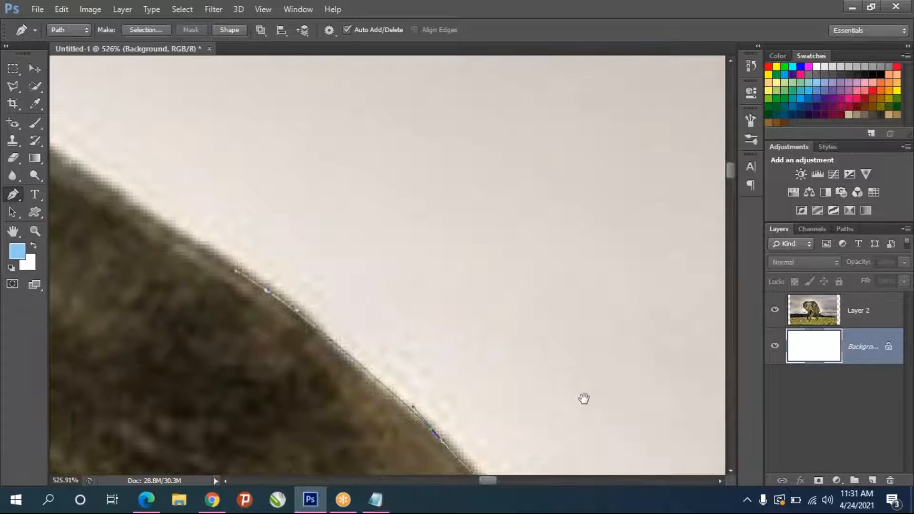
drag(355, 287, 321, 276)
drag(73, 211, 257, 267)
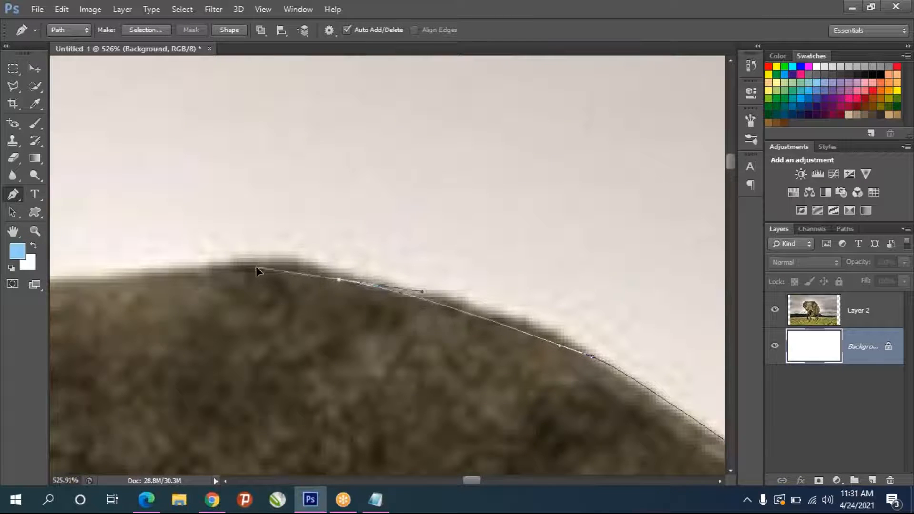
click(494, 318)
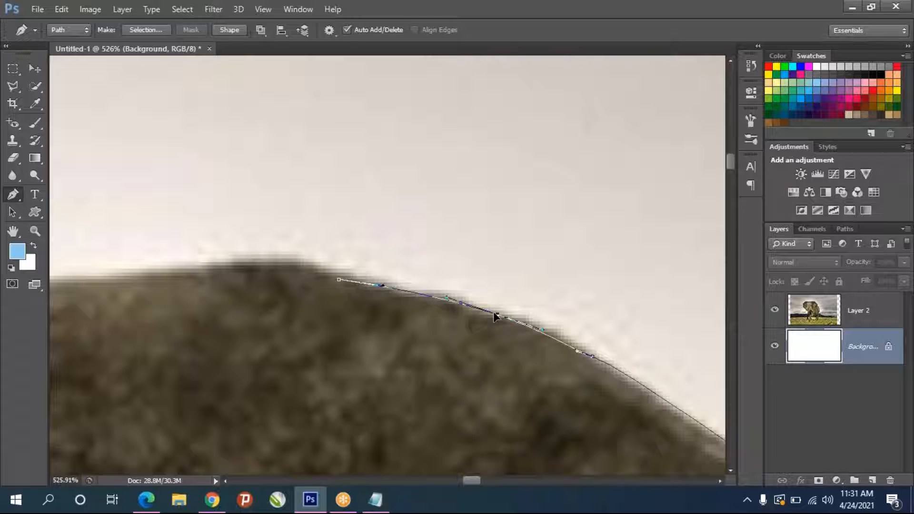
drag(255, 265, 213, 290)
key(ctrl+alt+z)
key(ctrl+alt+z)
key(ctrl+alt+z)
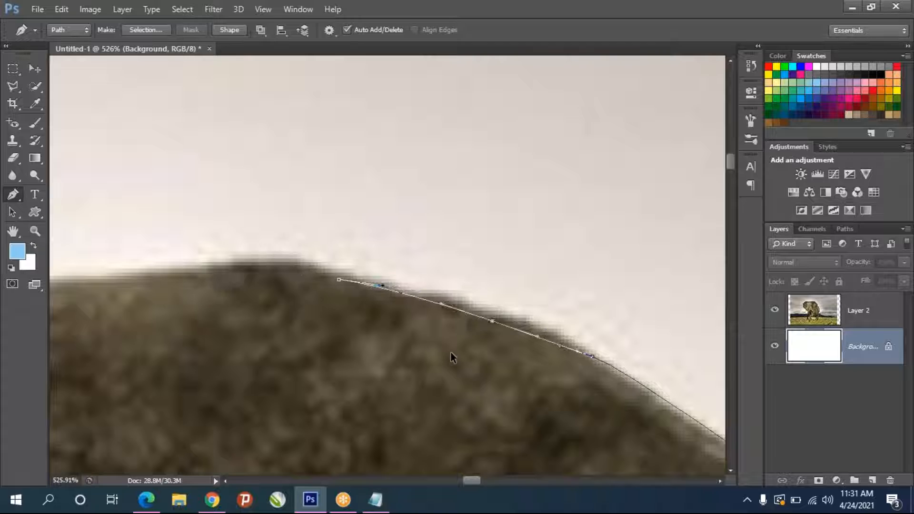
Raise the two anchor points near the ear's crest onto its edge, and extend the path along the ear's top.
drag(339, 280, 339, 273)
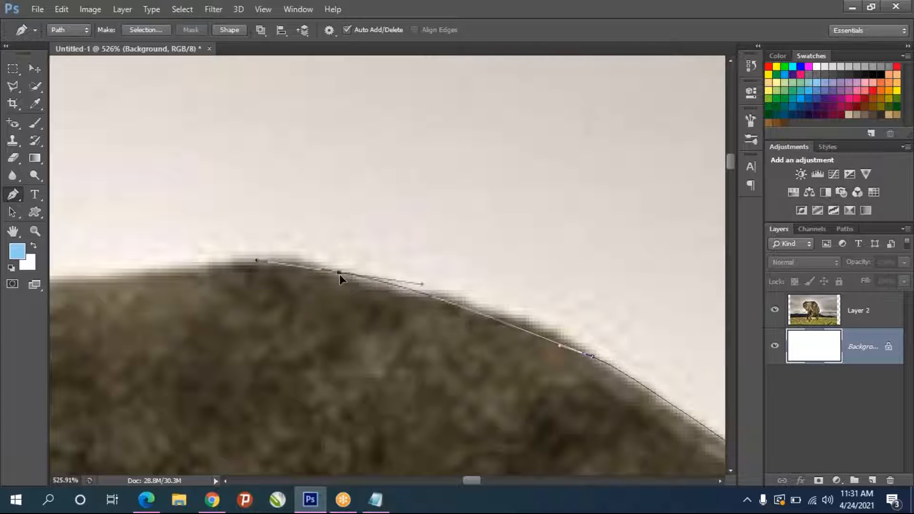
drag(560, 348, 557, 323)
drag(329, 340, 641, 351)
drag(408, 291, 406, 291)
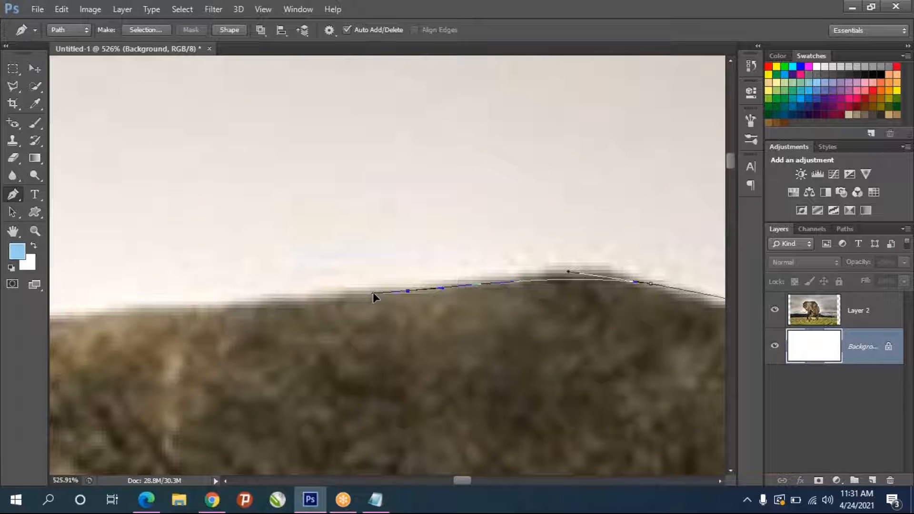
drag(218, 305, 144, 300)
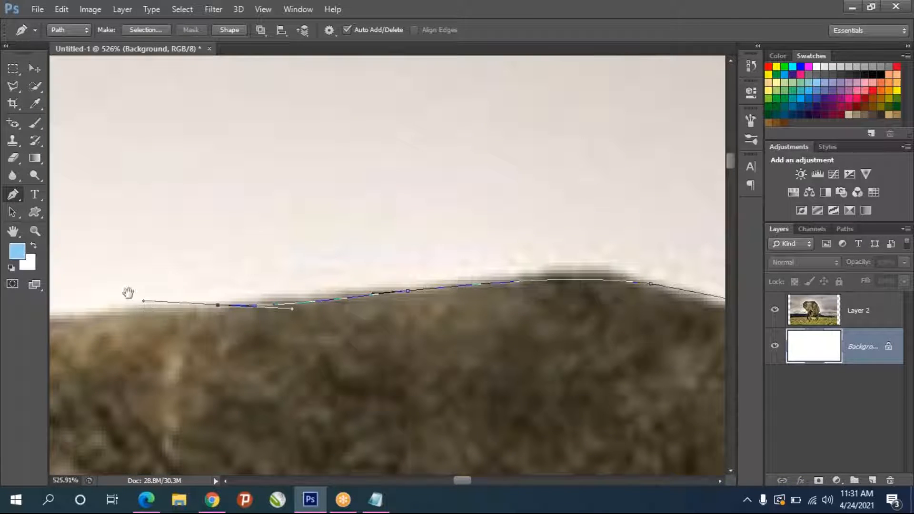
Bring the path to the end of the ear's top edge and down into the notch beside the head.
scroll(145, 298, down, 5)
drag(163, 356, 427, 308)
click(355, 256)
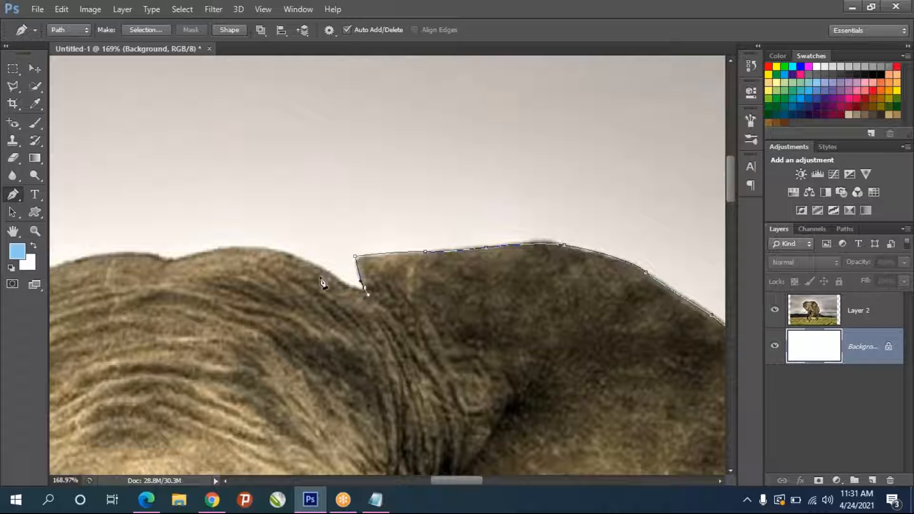
Undo an oversized curve on the head's edge and curve the path a short way up from the notch instead.
drag(311, 257, 242, 215)
key(ctrl+z)
scroll(333, 291, up, 2)
scroll(341, 296, up, 3)
drag(341, 266, 328, 251)
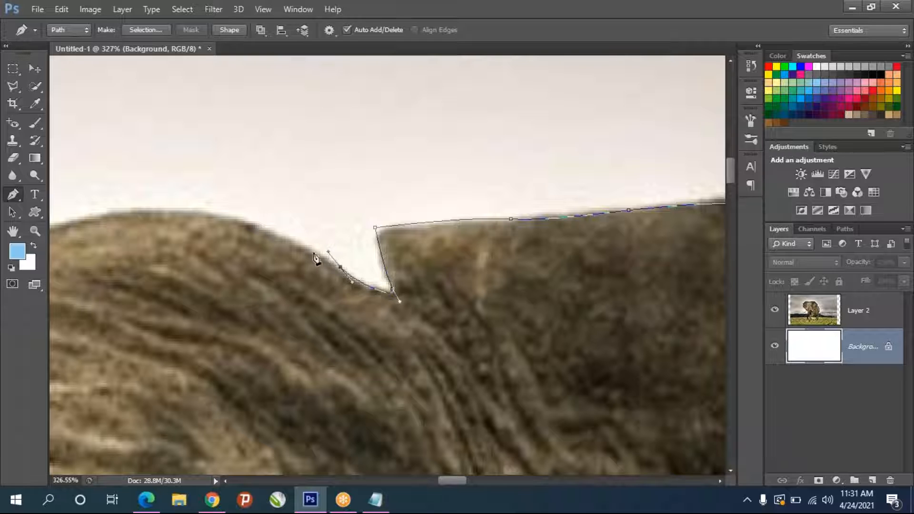
Extend the path from the notch over the first hump of the head's top edge and down into the dip.
key(ctrl+z)
click(281, 236)
drag(108, 214, 150, 223)
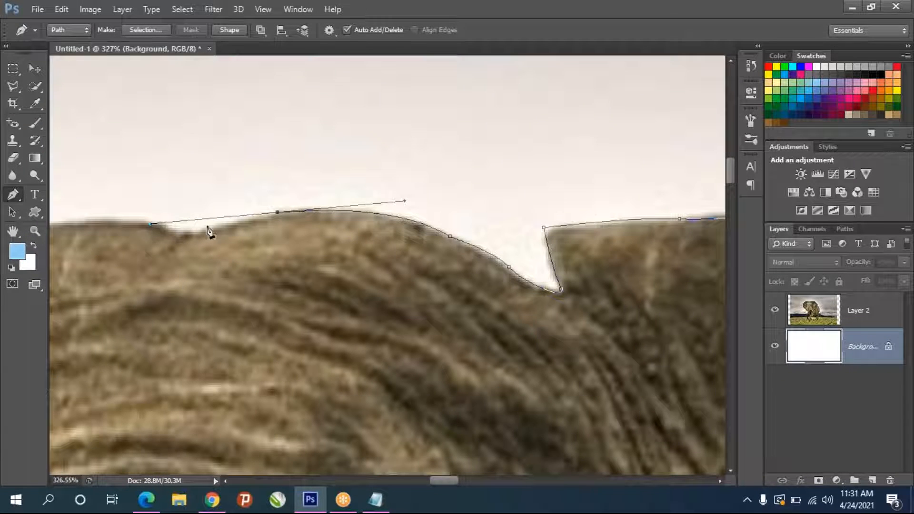
alt+click(276, 212)
click(187, 232)
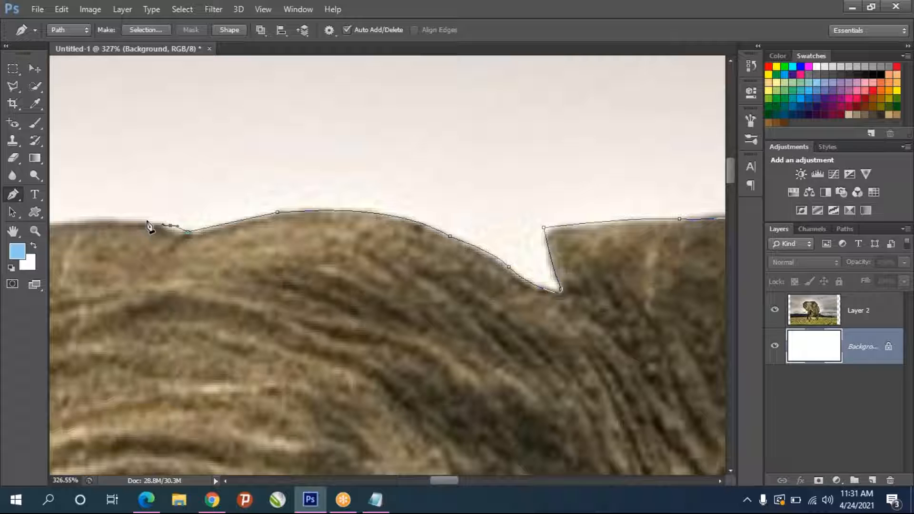
Carry the path over the second hump of the head and close it at the far ear's tip.
drag(205, 250, 493, 236)
drag(291, 220, 247, 231)
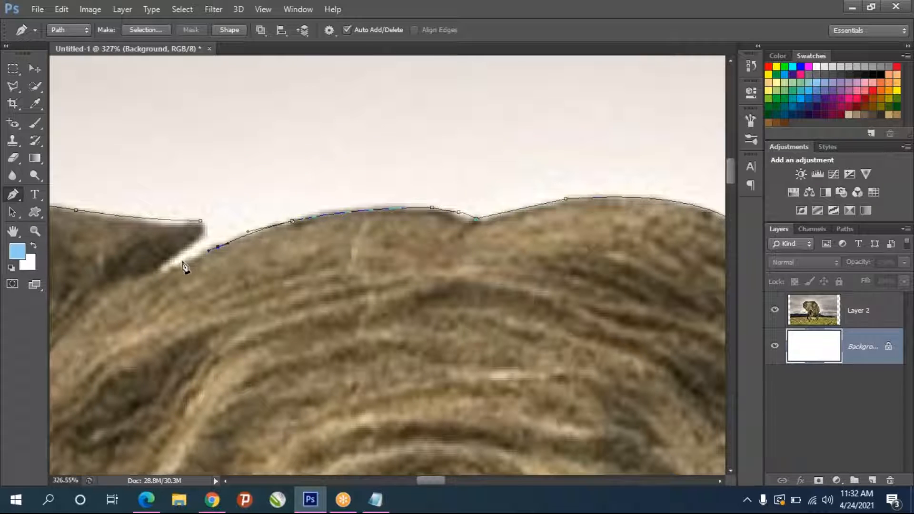
click(202, 222)
Turn the closed elephant path into a new selection with a feather radius of 2 pixels.
scroll(244, 274, down, 10)
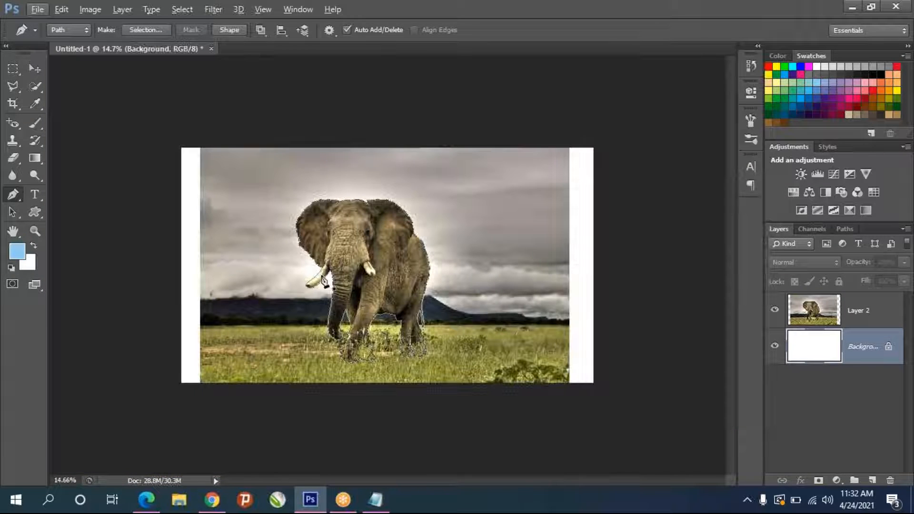
scroll(396, 280, up, 6)
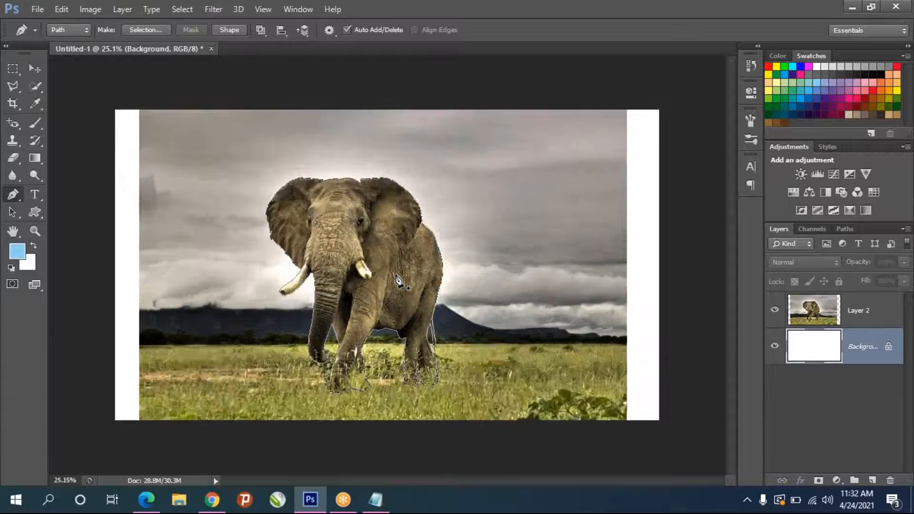
scroll(395, 280, down, 4)
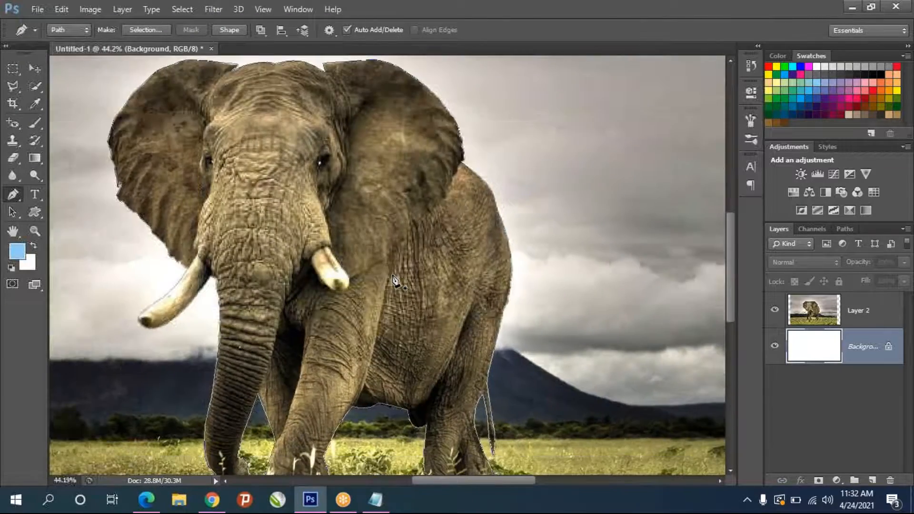
scroll(394, 275, up, 4)
scroll(384, 273, down, 2)
right_click(384, 257)
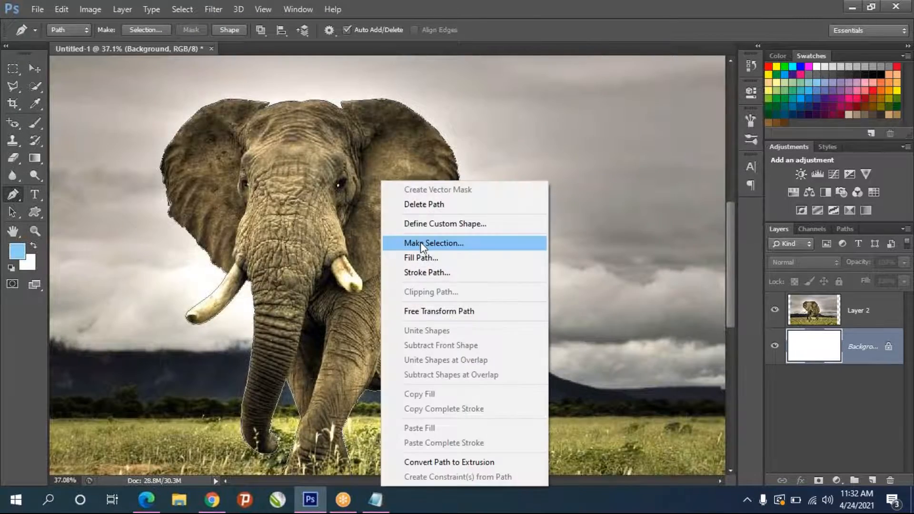
click(421, 242)
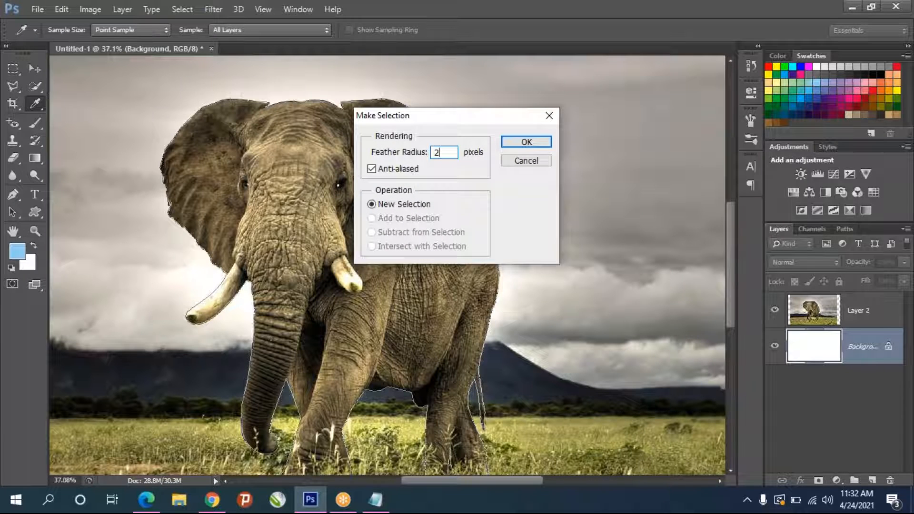
text(2)
key(Return)
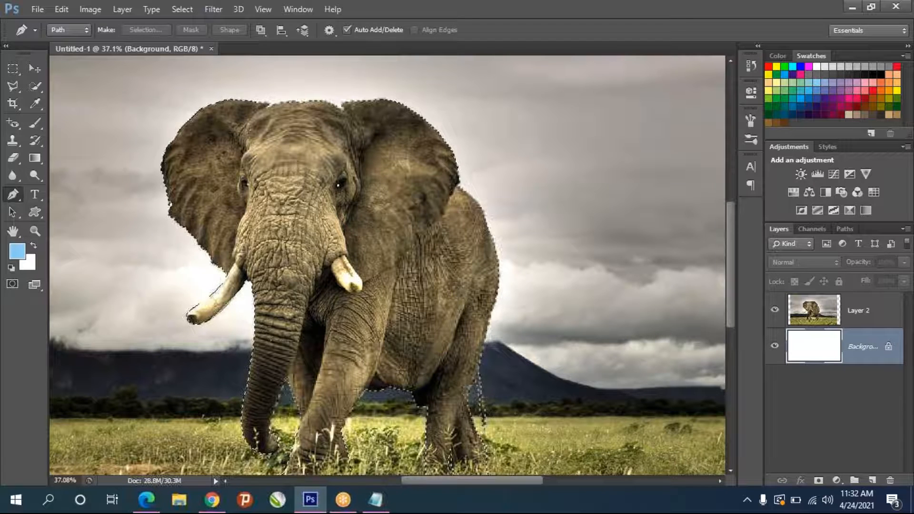
Copy the selected elephant from Layer 2 onto its own new layer and hide Layer 2.
key(ctrl+j)
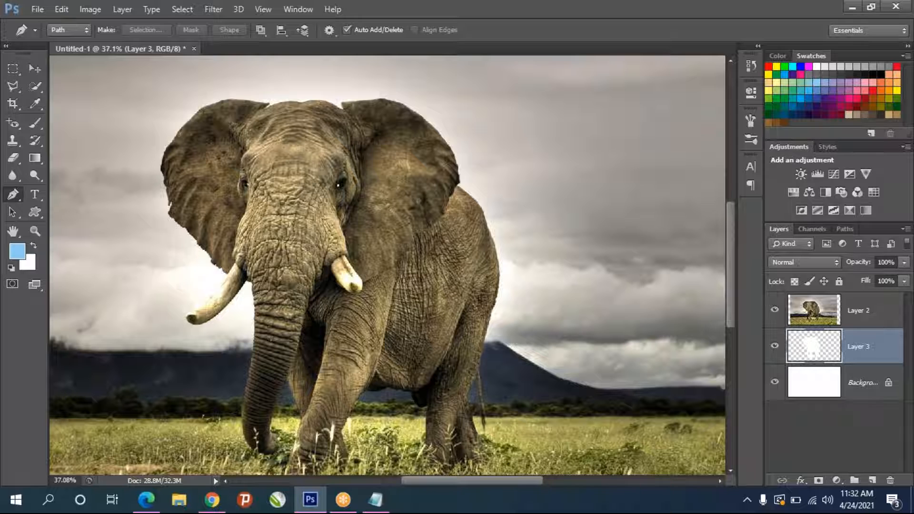
key(ctrl+z)
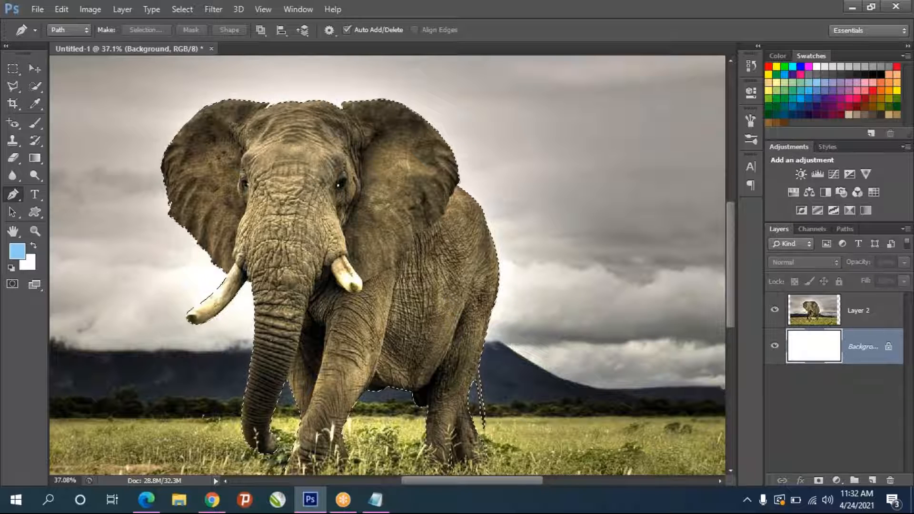
click(808, 313)
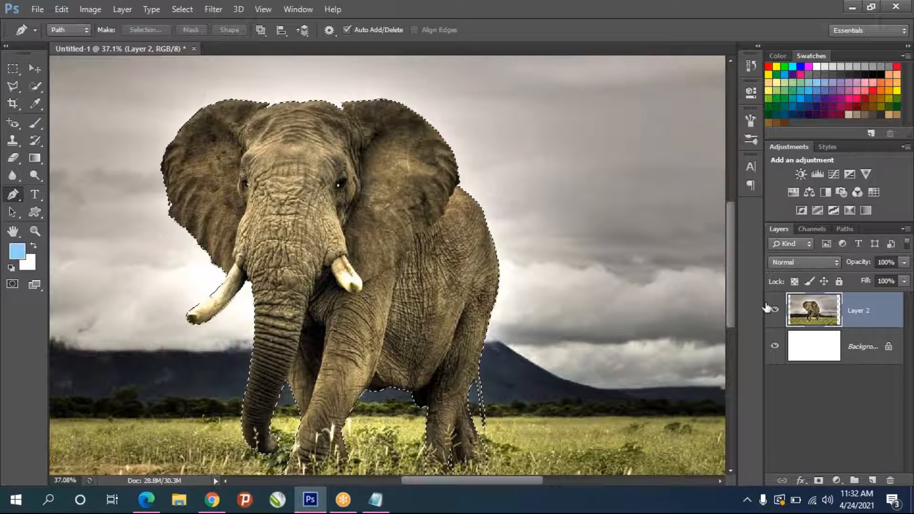
key(ctrl+j)
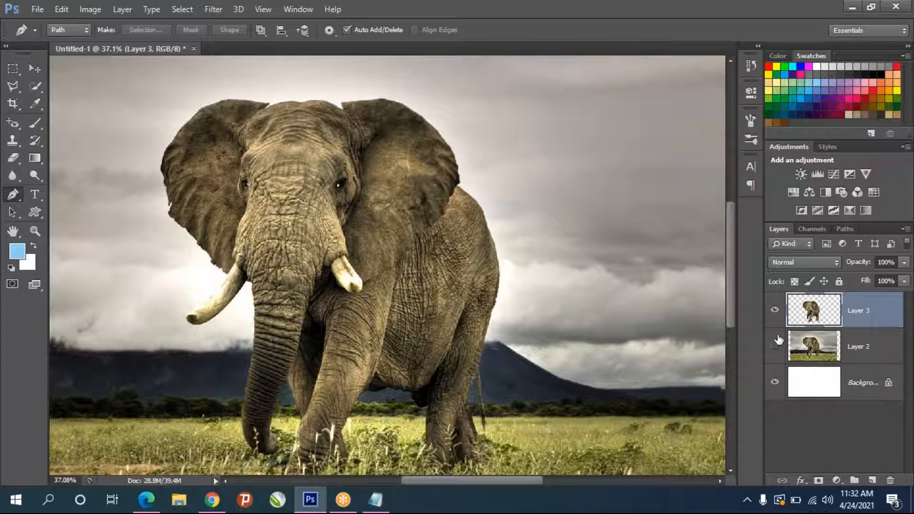
click(774, 346)
Remove the grass blade across the trunk's lower end with the Spot Healing Brush at size 35.
scroll(390, 274, down, 8)
scroll(390, 274, up, 5)
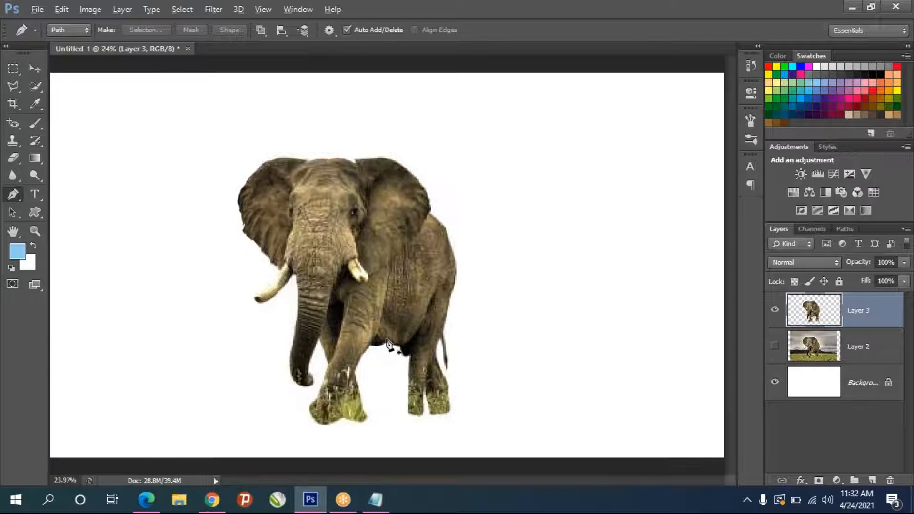
scroll(389, 344, up, 3)
scroll(257, 458, up, 3)
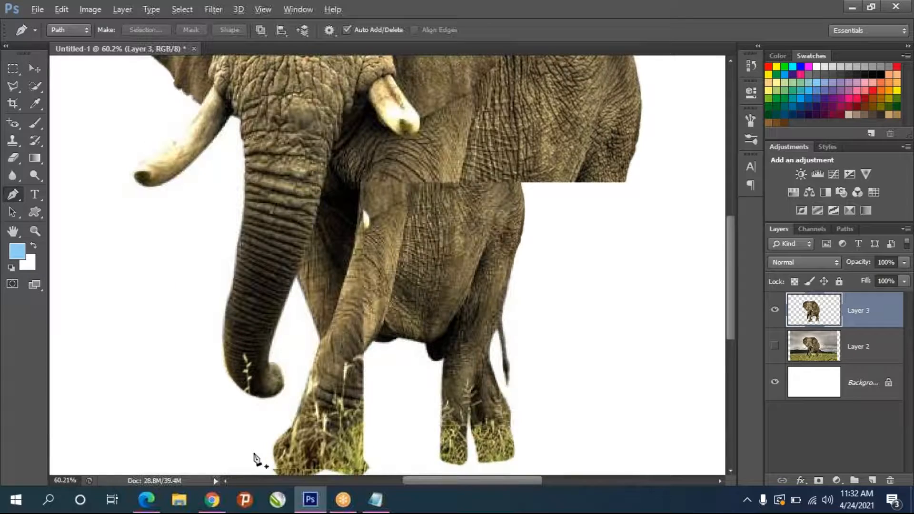
scroll(256, 458, up, 1)
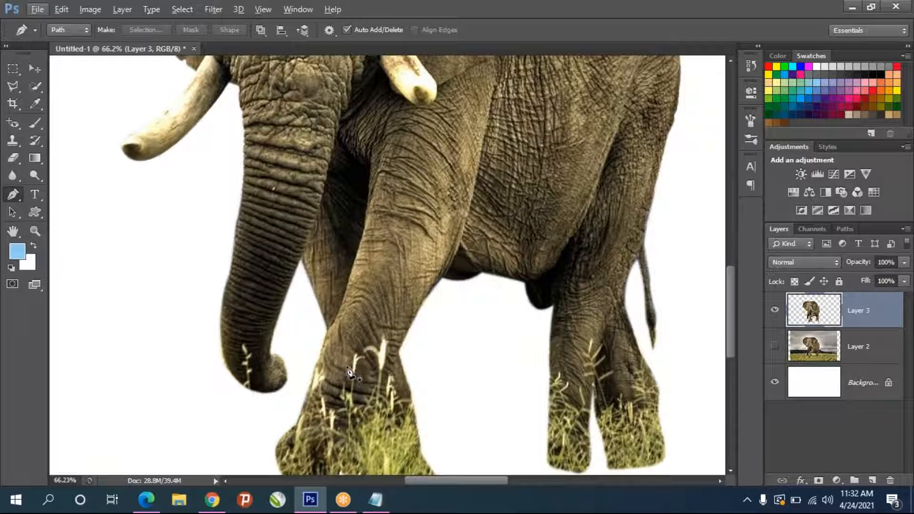
scroll(349, 371, up, 3)
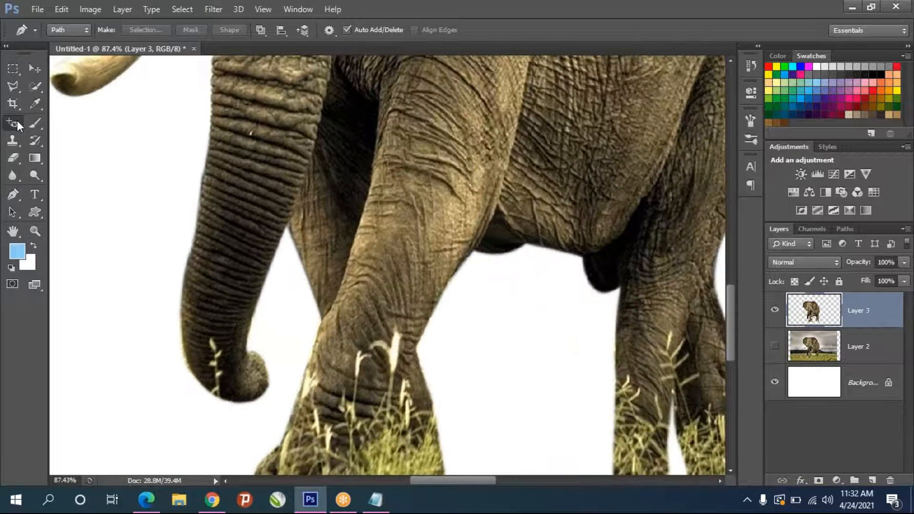
drag(17, 121, 44, 129)
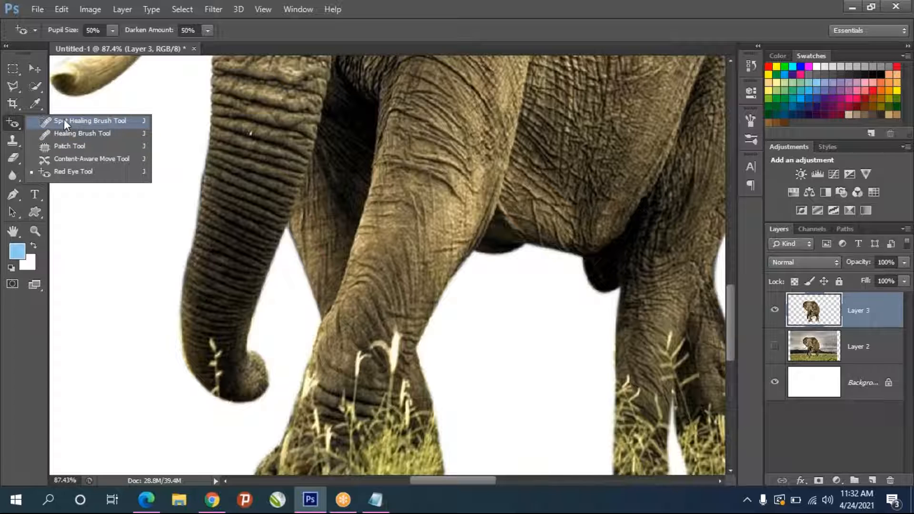
click(64, 120)
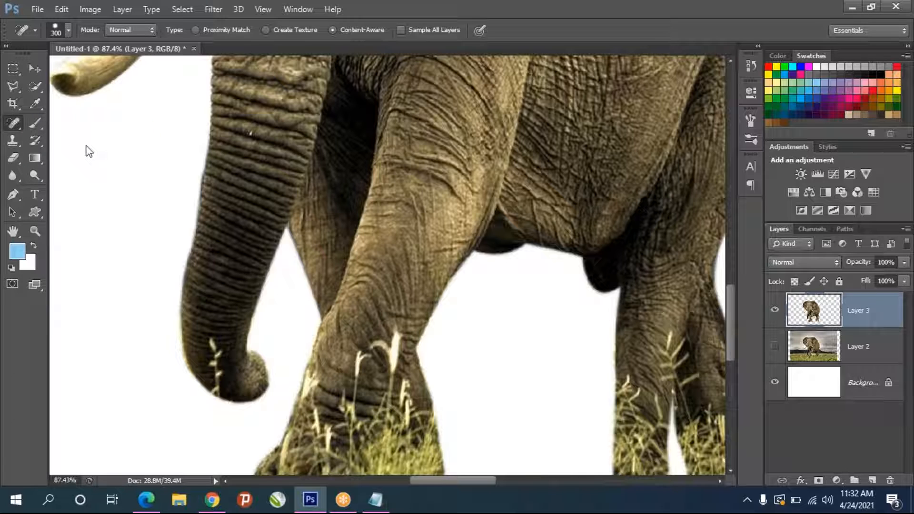
mouse_move(219, 336)
mouse_down()
mouse_move(210, 359)
mouse_move(218, 390)
mouse_up()
click(265, 369)
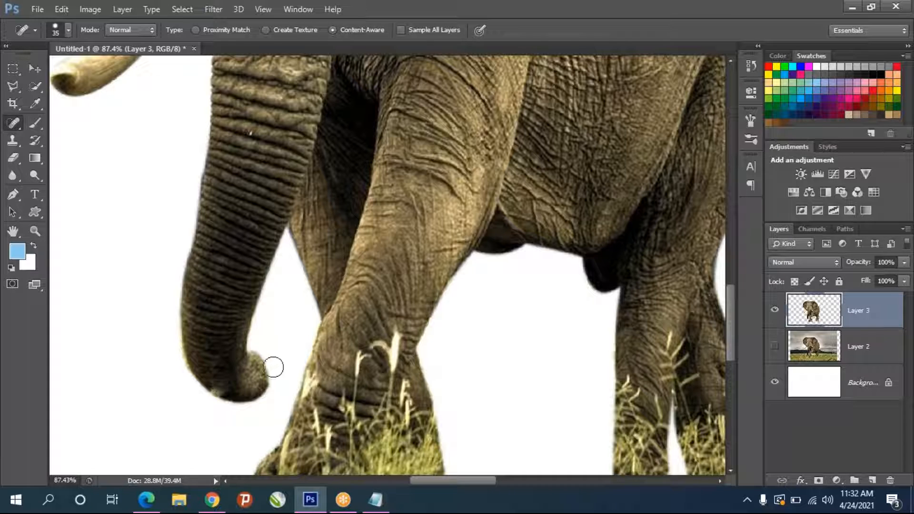
click(214, 385)
Retouch the trunk's tip with the Healing Brush at size 45, using skin sampled from just above it.
right_click(13, 122)
click(65, 147)
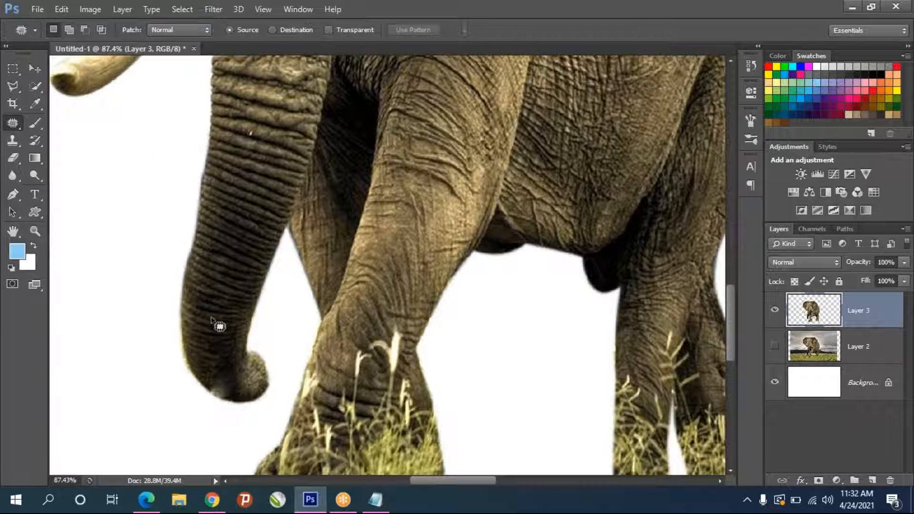
right_click(16, 125)
click(51, 132)
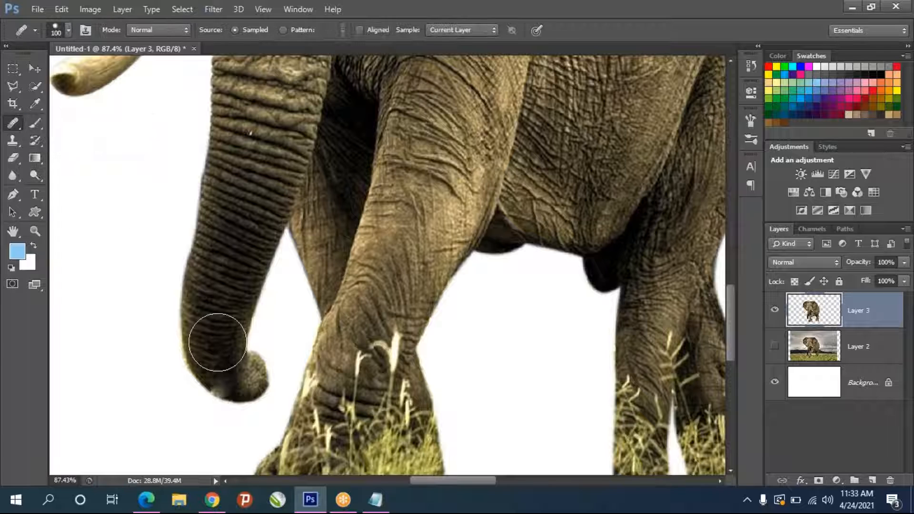
key(bracketleft)
key(bracketleft)
key(bracketleft)
key(bracketleft)
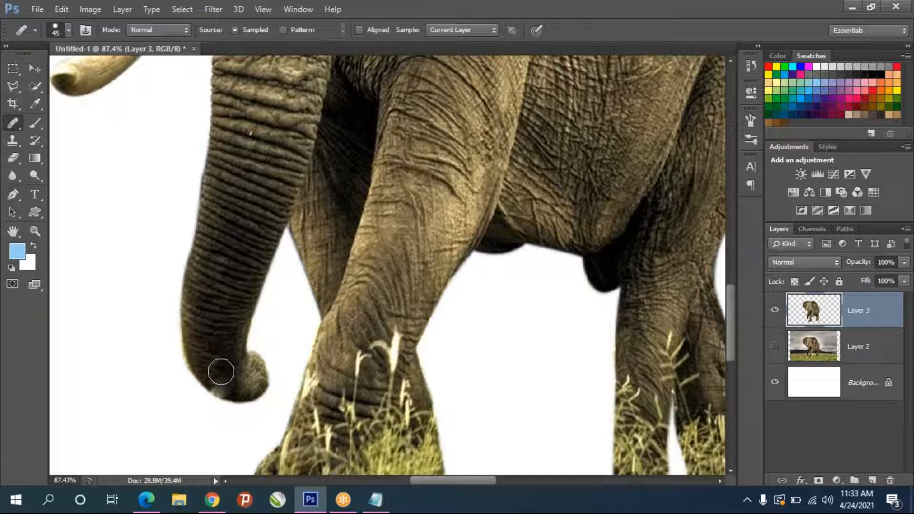
drag(218, 379, 221, 389)
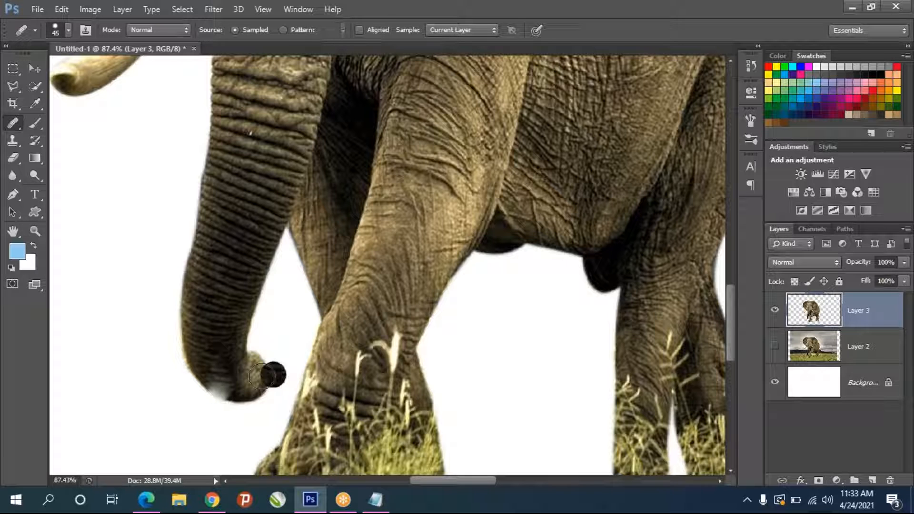
alt+click(207, 340)
mouse_move(221, 378)
mouse_down()
mouse_move(228, 383)
mouse_move(212, 380)
mouse_up()
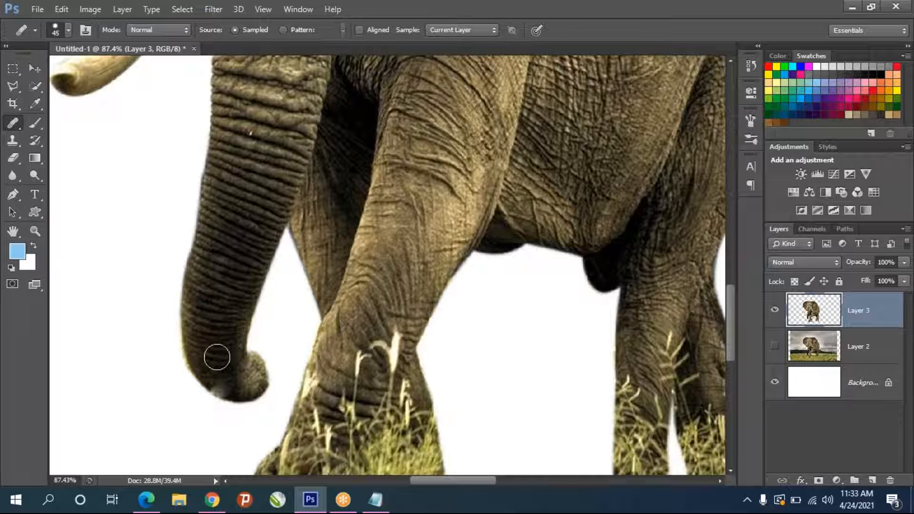
mouse_move(226, 378)
mouse_down()
mouse_move(248, 373)
mouse_move(243, 381)
mouse_move(255, 386)
mouse_move(252, 371)
mouse_up()
Heal the tall grass blade on the front leg's lower part with skin sampled higher on the leg.
drag(381, 311, 388, 314)
mouse_move(402, 352)
mouse_down()
mouse_move(396, 359)
mouse_move(401, 395)
mouse_up()
click(395, 374)
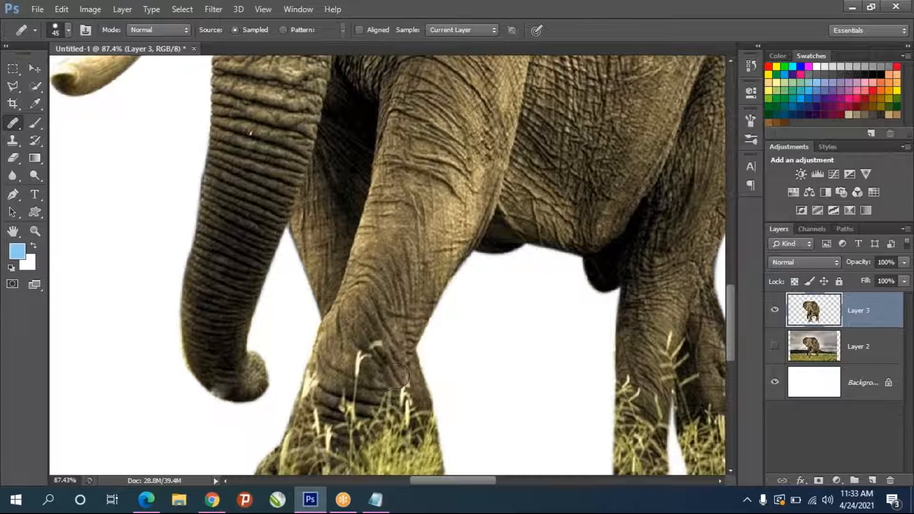
drag(374, 351, 378, 347)
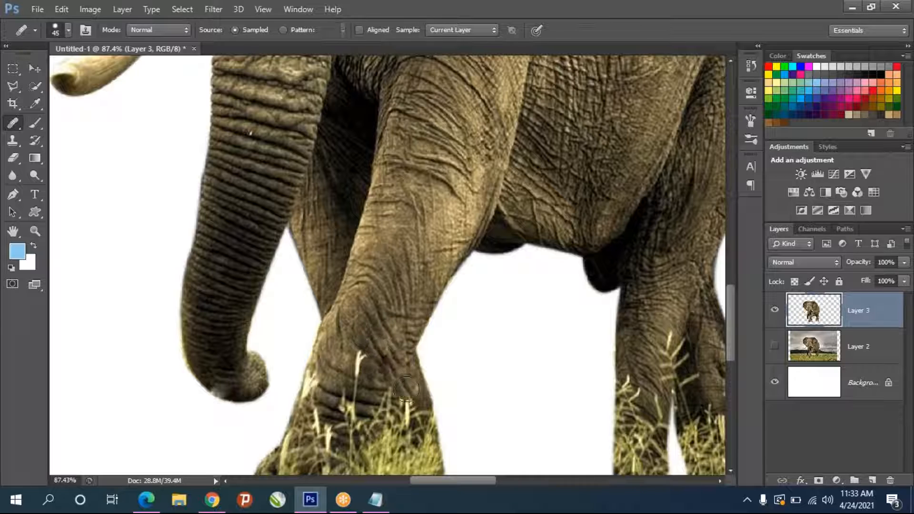
click(381, 408)
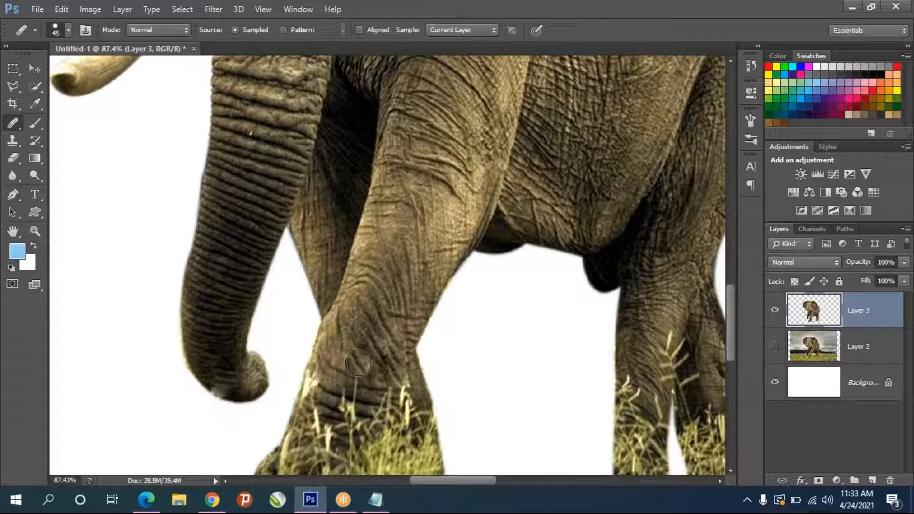
Resample skin on the front leg and paint over the second grass blade and the grass tips beside it.
alt+click(339, 347)
drag(355, 361, 359, 371)
click(402, 400)
click(394, 394)
click(396, 400)
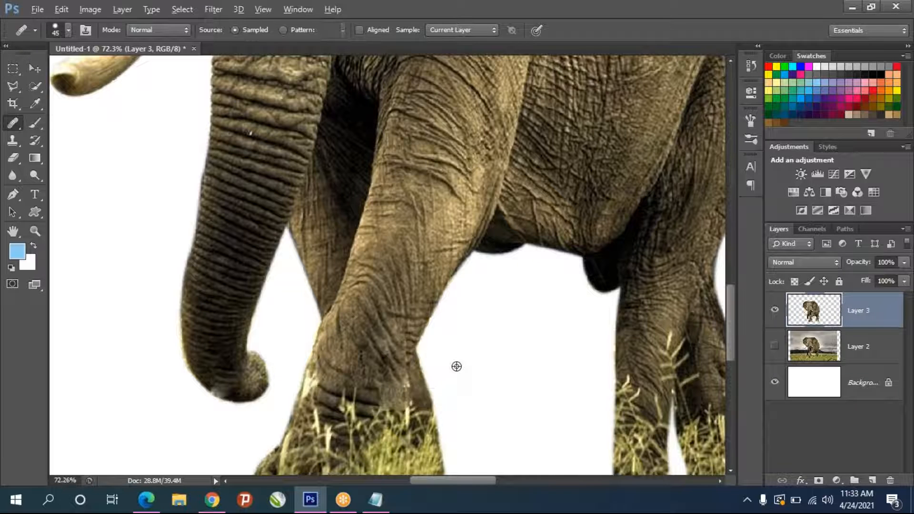
Heal the upper grass blades on both hind legs using skin sampled from the hind leg.
scroll(456, 367, down, 3)
scroll(644, 363, up, 3)
drag(571, 342, 572, 359)
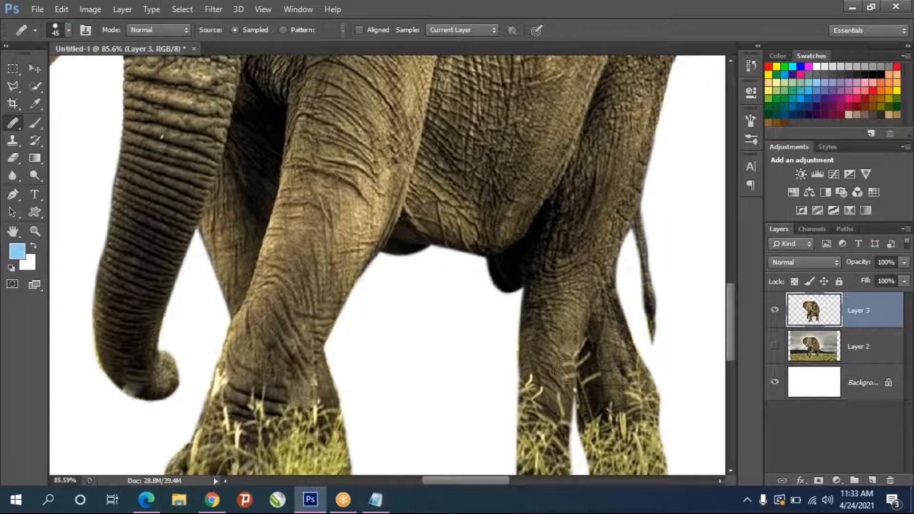
click(565, 381)
click(546, 395)
click(534, 388)
click(587, 358)
click(595, 345)
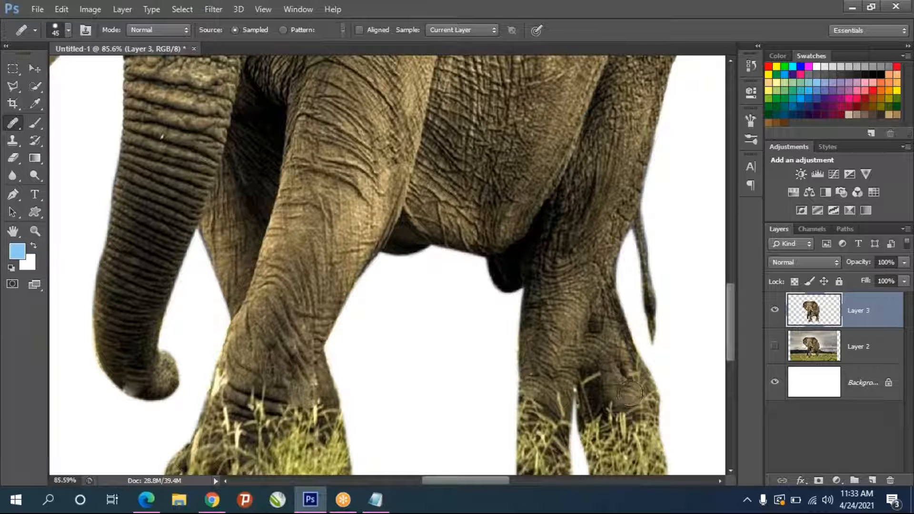
scroll(541, 347, down, 5)
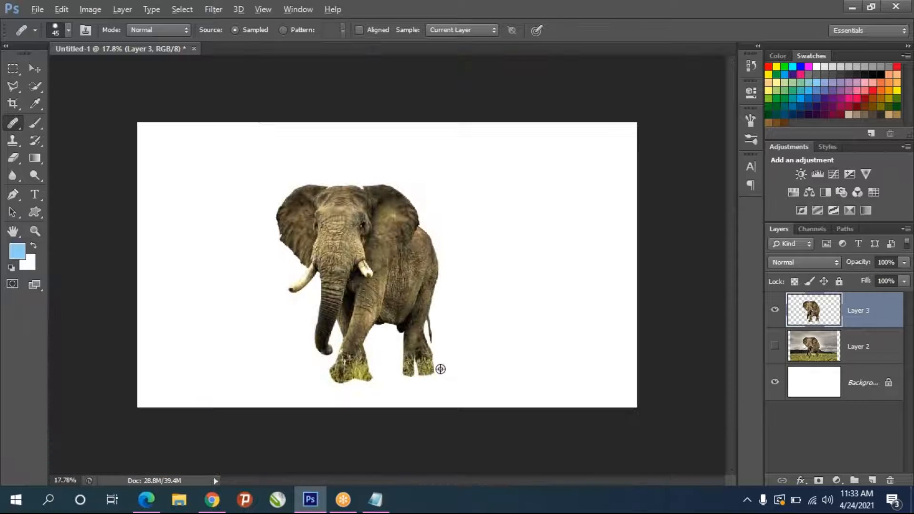
scroll(351, 301, up, 1)
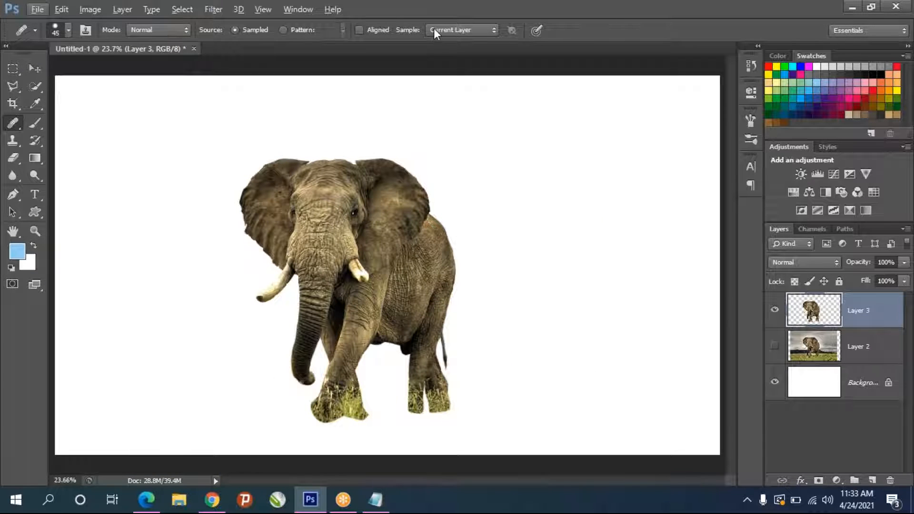
Switch to Chrome and search Google Images for "buildings".
click(211, 499)
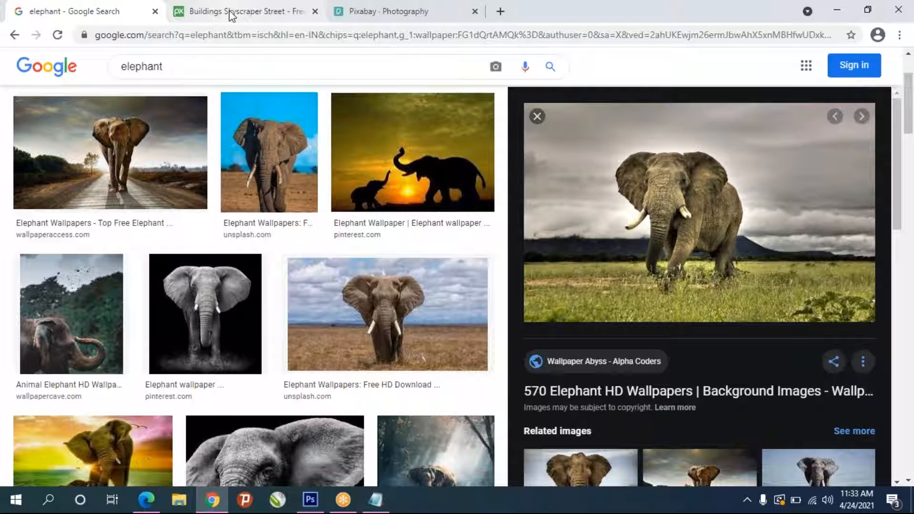
drag(167, 66, 32, 72)
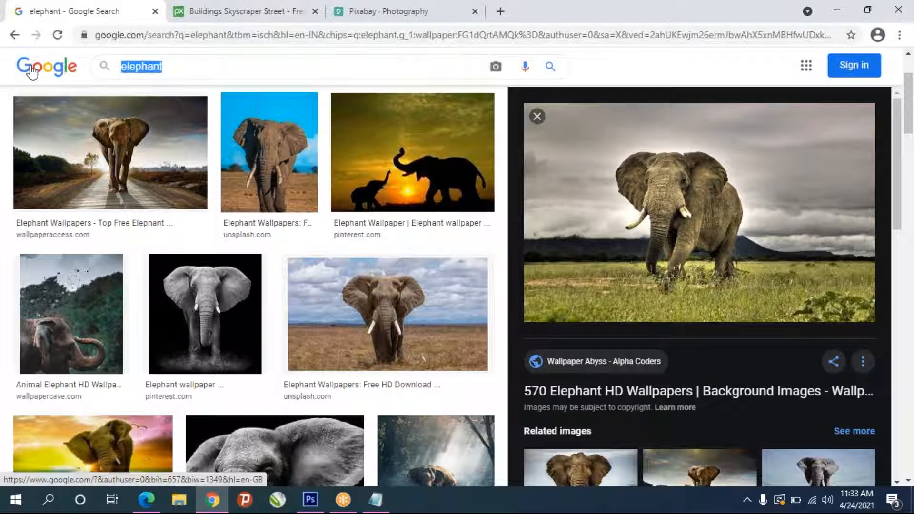
text(buildings)
key(Return)
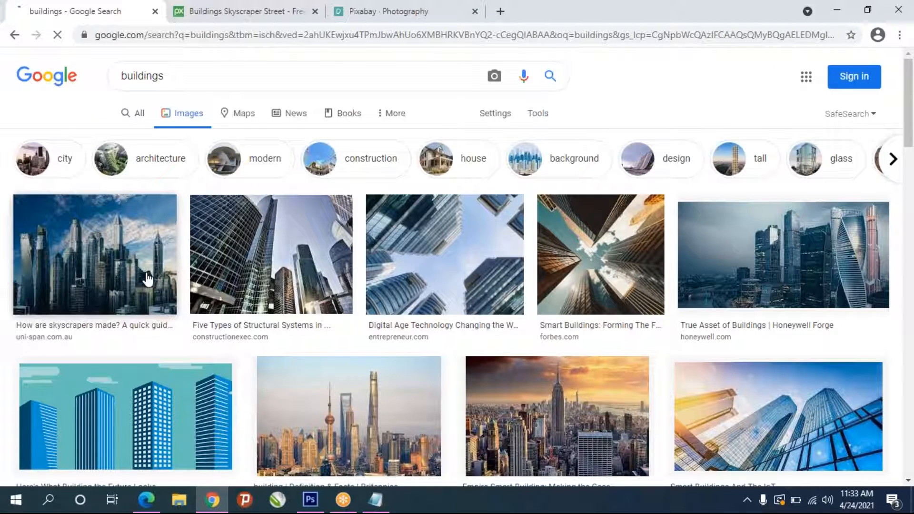
Look through the building image results and return to Photoshop.
scroll(154, 279, down, 5)
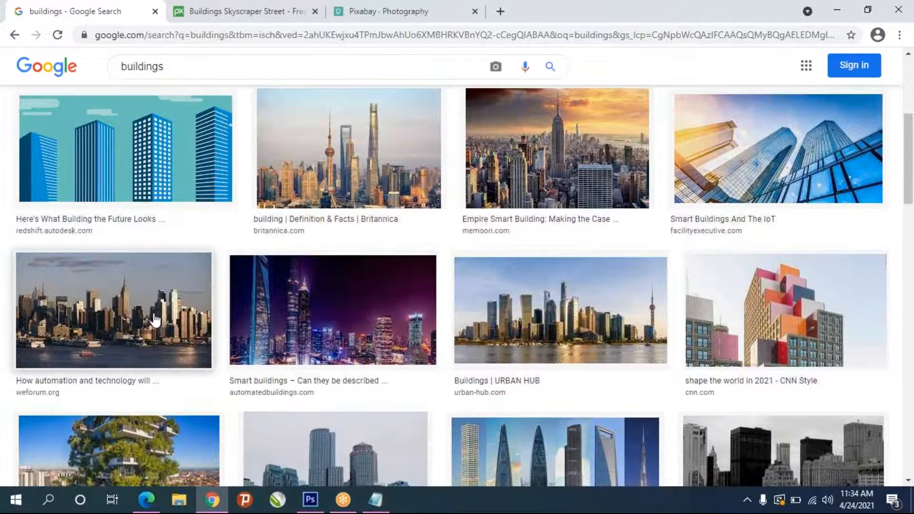
scroll(351, 386, down, 4)
scroll(351, 385, down, 4)
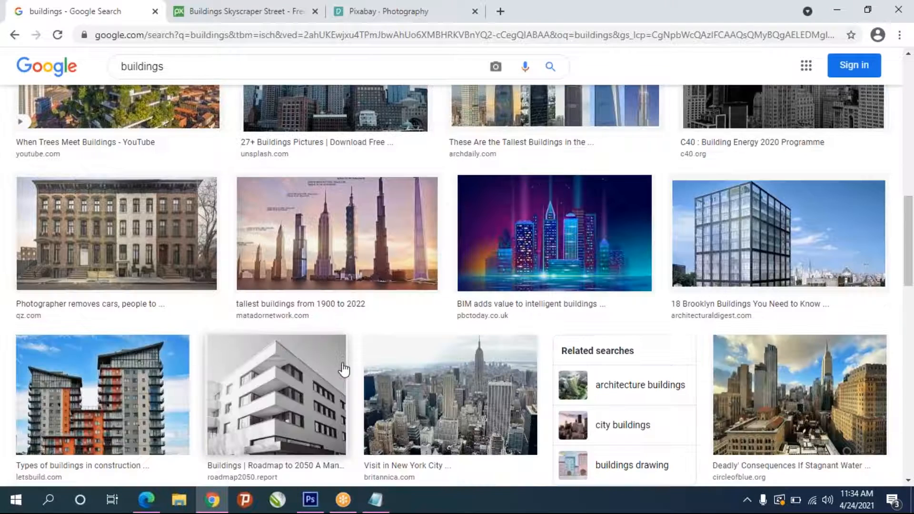
click(325, 508)
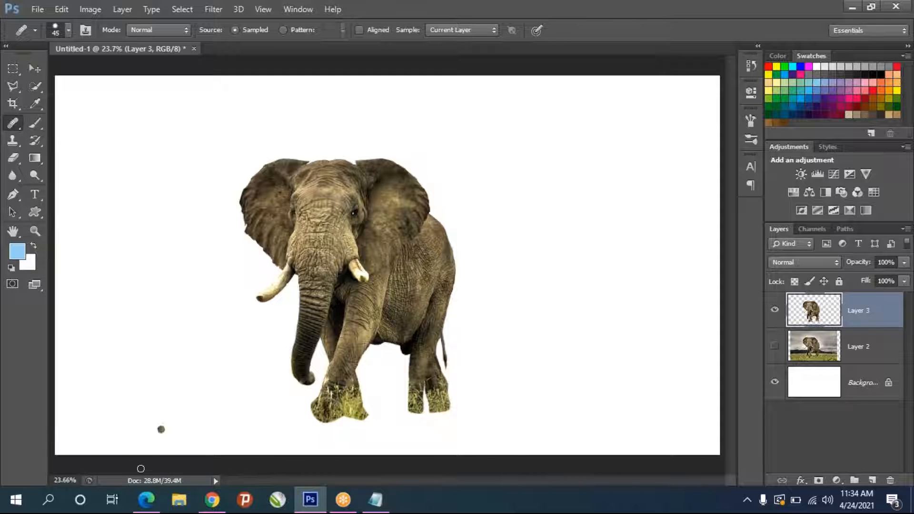
Switch to Chrome and browse the Google Images results for buildings, previewing the wide New York skyline picture from cement.org.
click(212, 499)
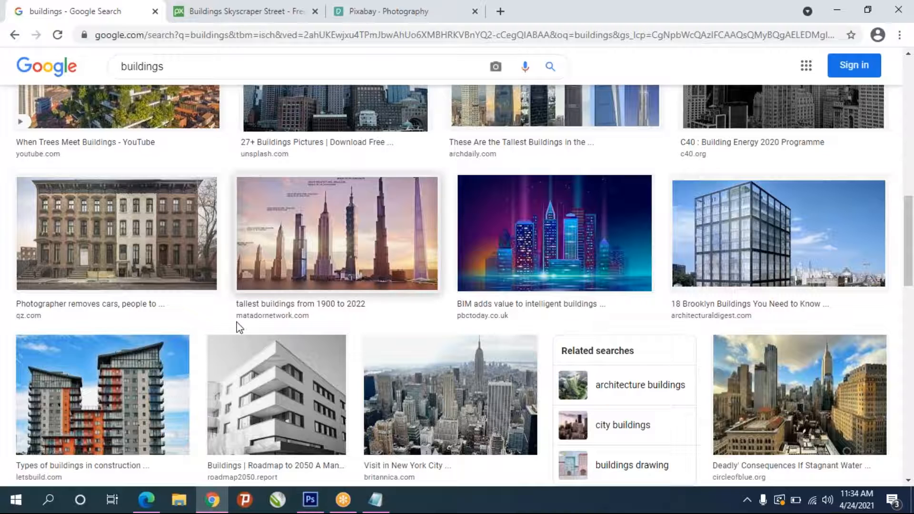
scroll(240, 328, down, 10)
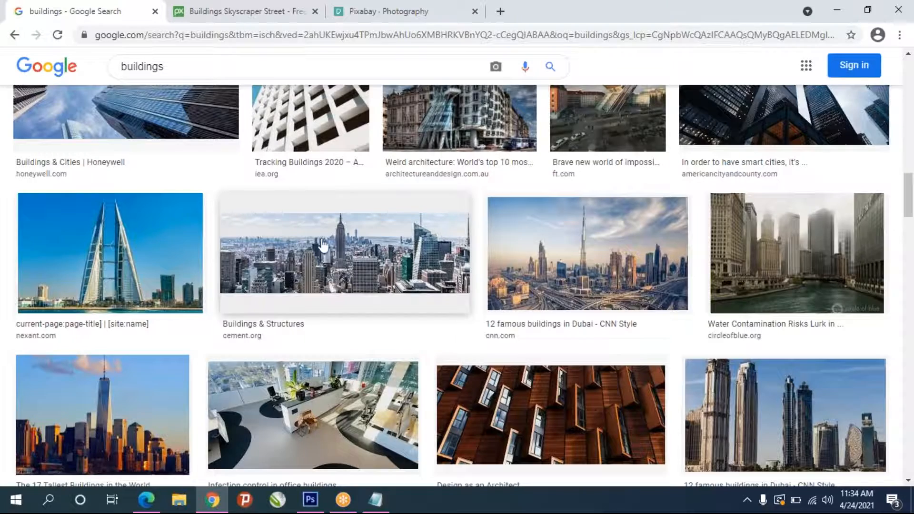
scroll(321, 244, down, 7)
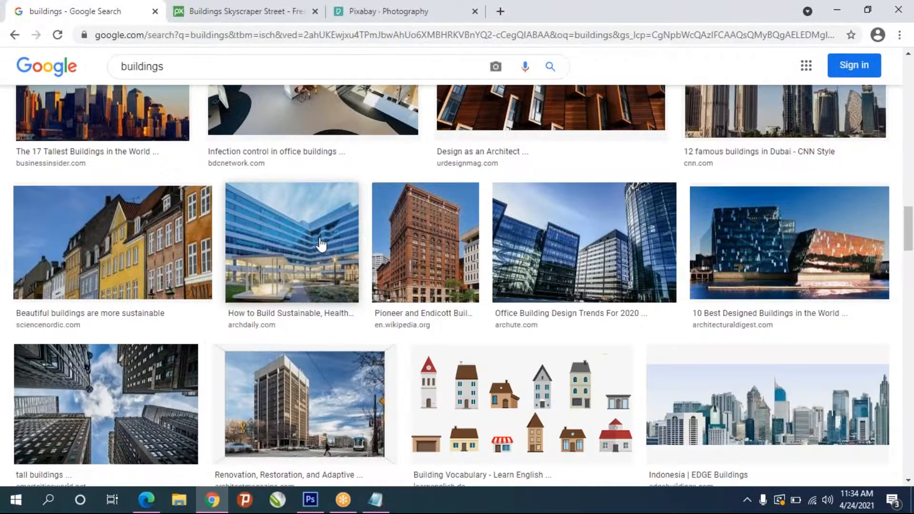
scroll(321, 244, up, 6)
click(335, 267)
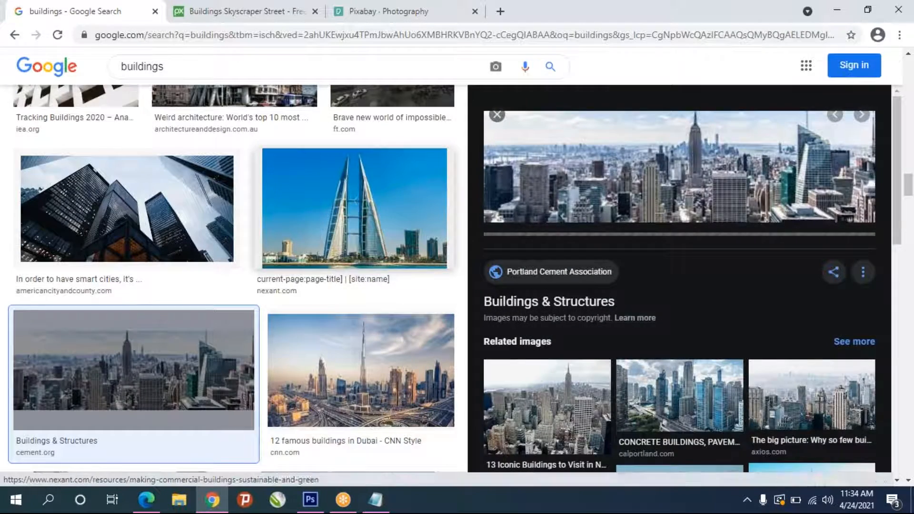
scroll(333, 275, down, 5)
scroll(230, 285, up, 10)
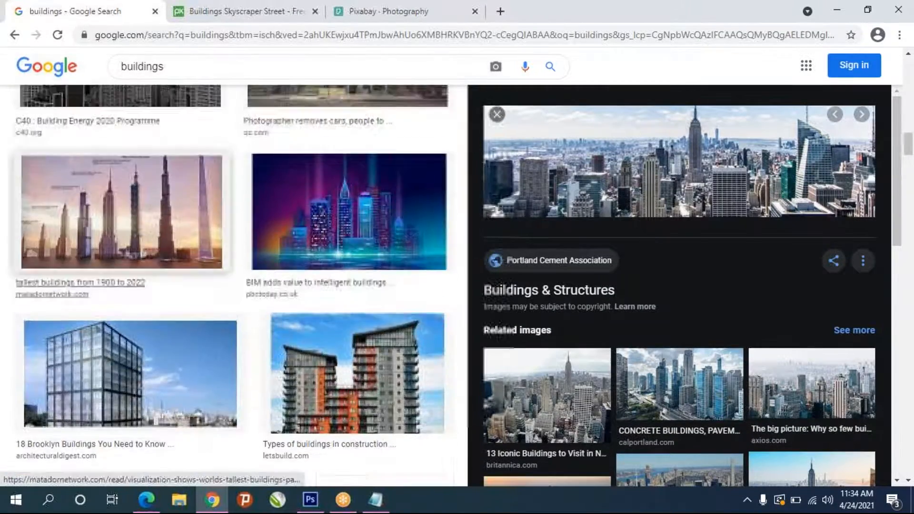
scroll(218, 275, up, 10)
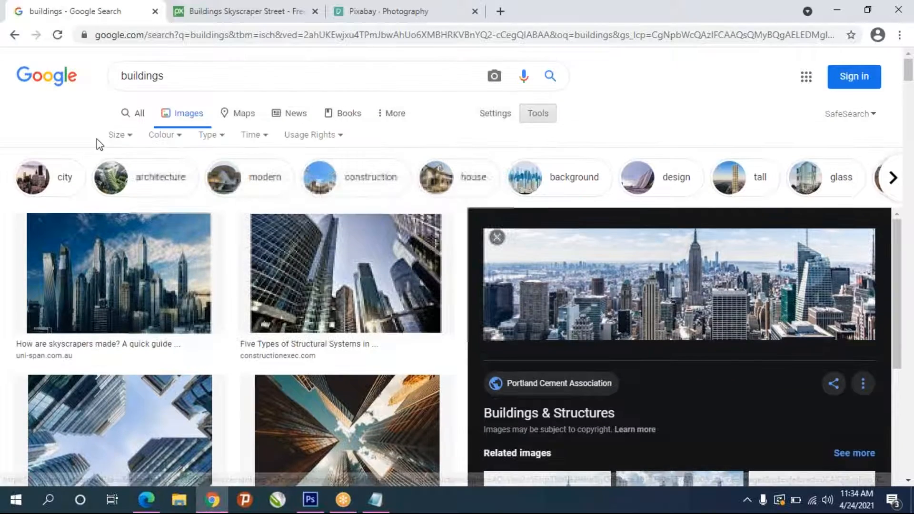
Filter the buildings image results to large size and look through the filtered pictures.
click(115, 135)
click(123, 182)
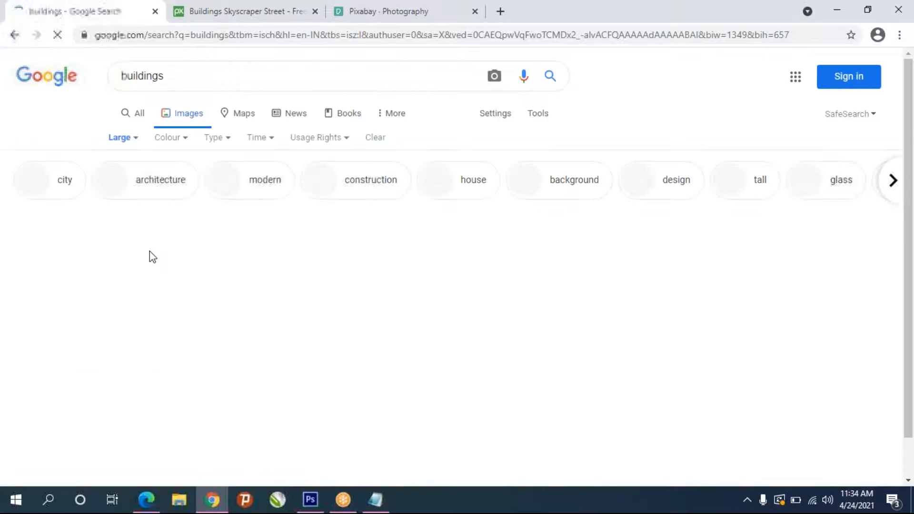
scroll(444, 316, down, 3)
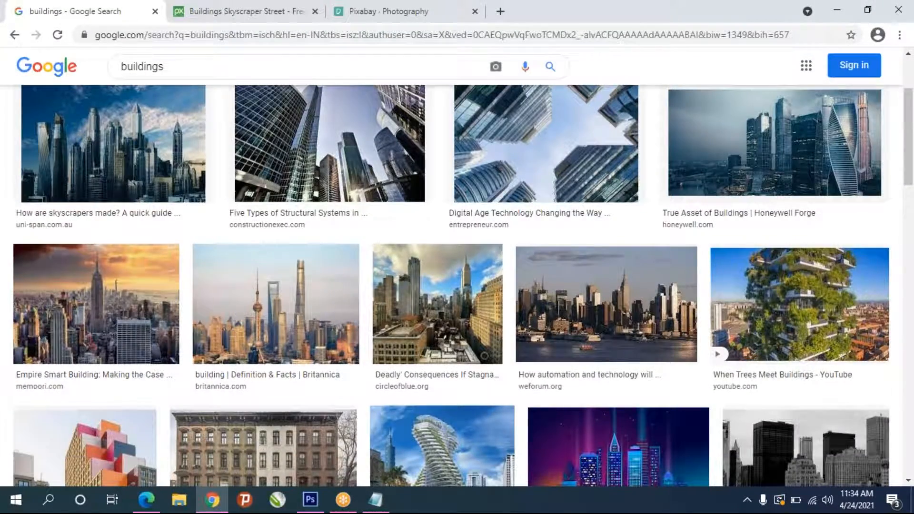
scroll(270, 327, down, 4)
scroll(46, 312, up, 3)
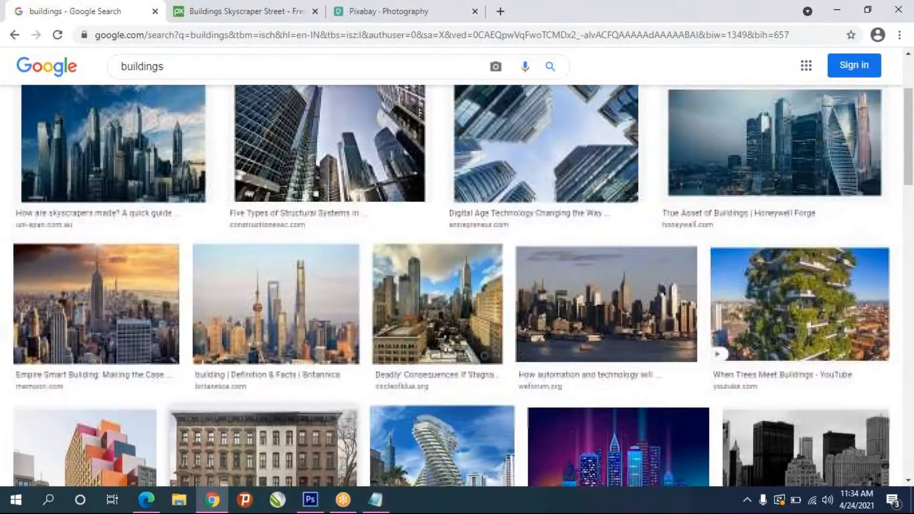
Preview the sunset Empire State Building skyline from memoori.com and copy the image.
click(92, 261)
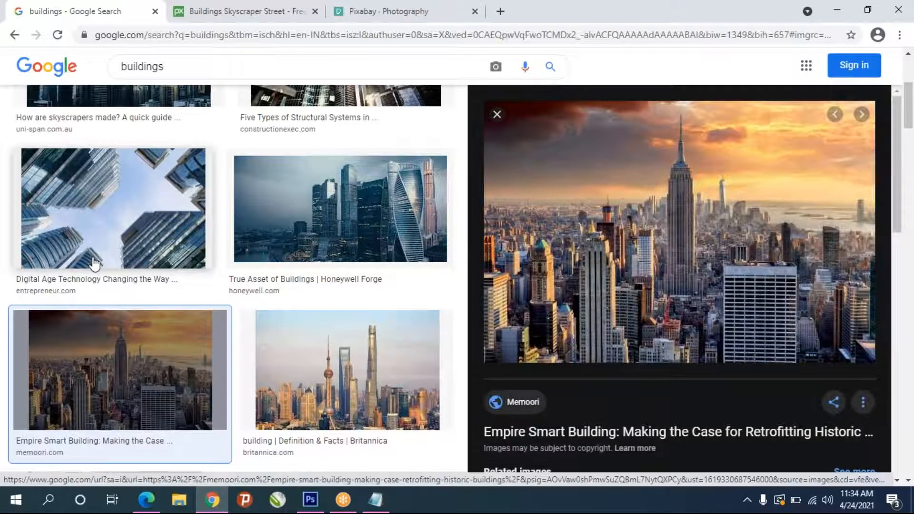
scroll(826, 328, down, 5)
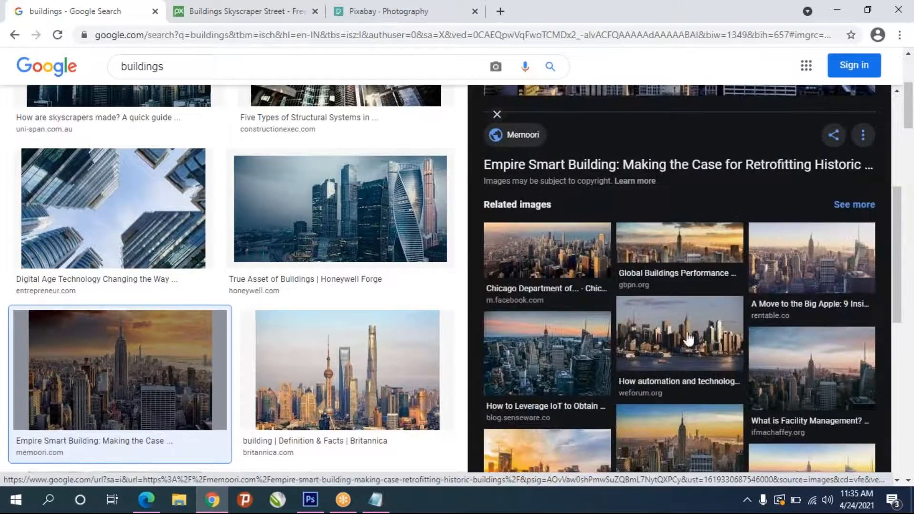
scroll(680, 309, up, 5)
right_click(675, 288)
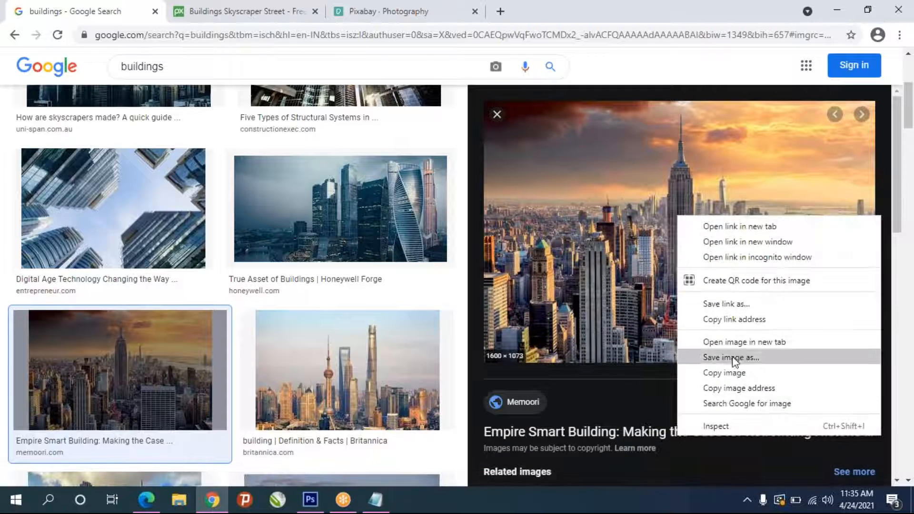
click(728, 373)
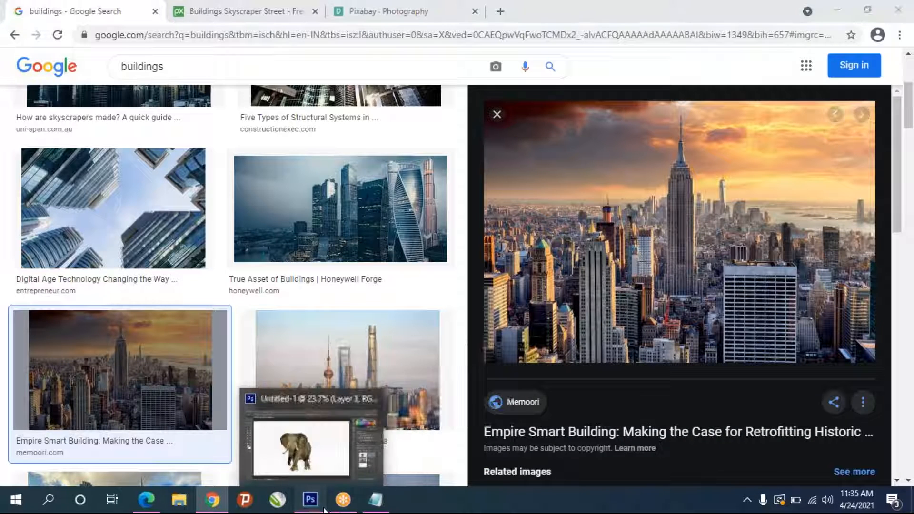
Switch to Photoshop, paste the copied skyline and enlarge it to about 268% so it covers the whole canvas.
click(310, 499)
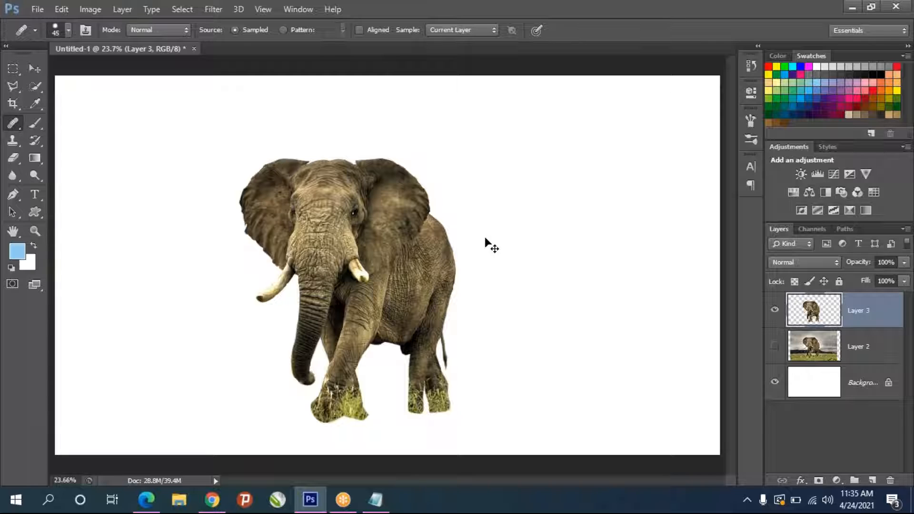
key(ctrl+v)
key(ctrl+t)
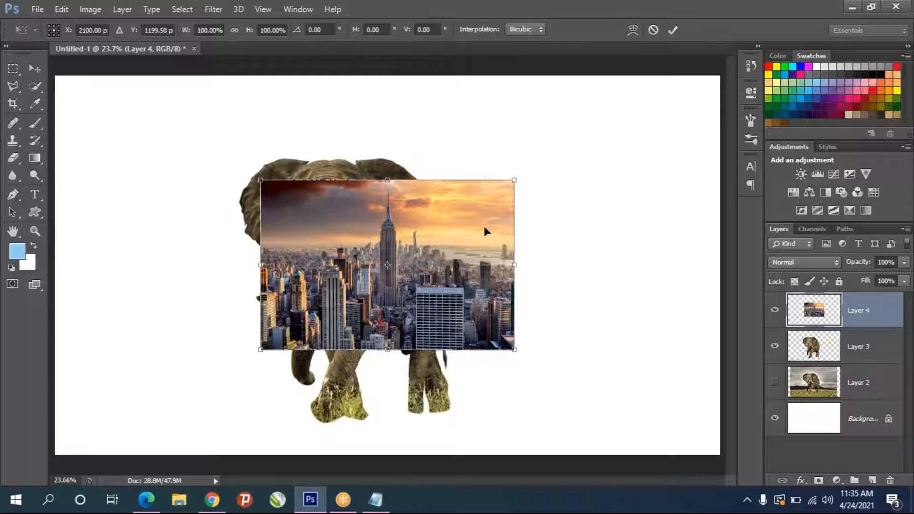
drag(513, 180, 742, 76)
drag(552, 206, 552, 241)
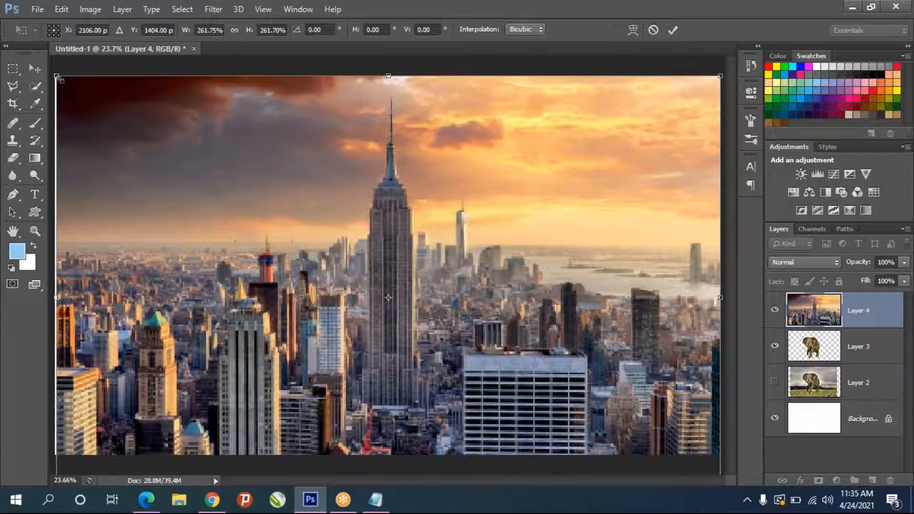
key(Return)
key(j)
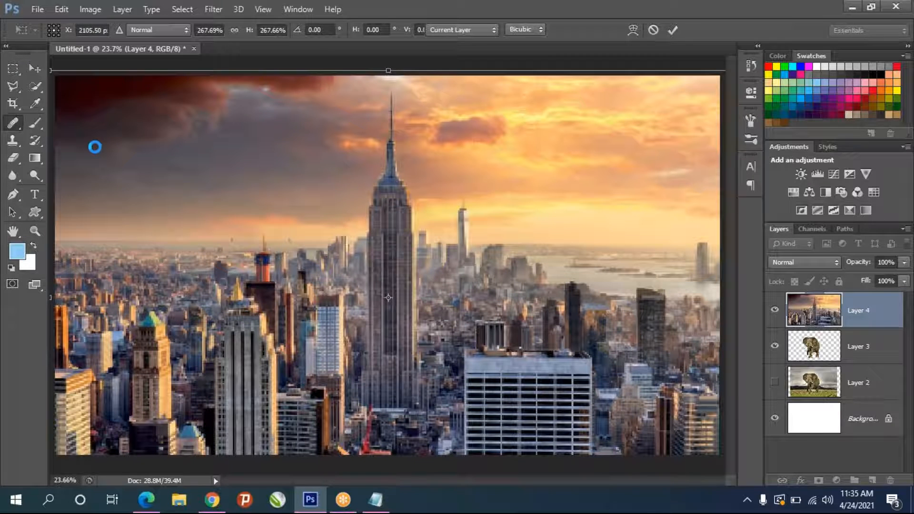
Move the elephant layer above the skyline, scale it to about 121% and stand the elephant over the wide white office building.
drag(814, 361, 817, 303)
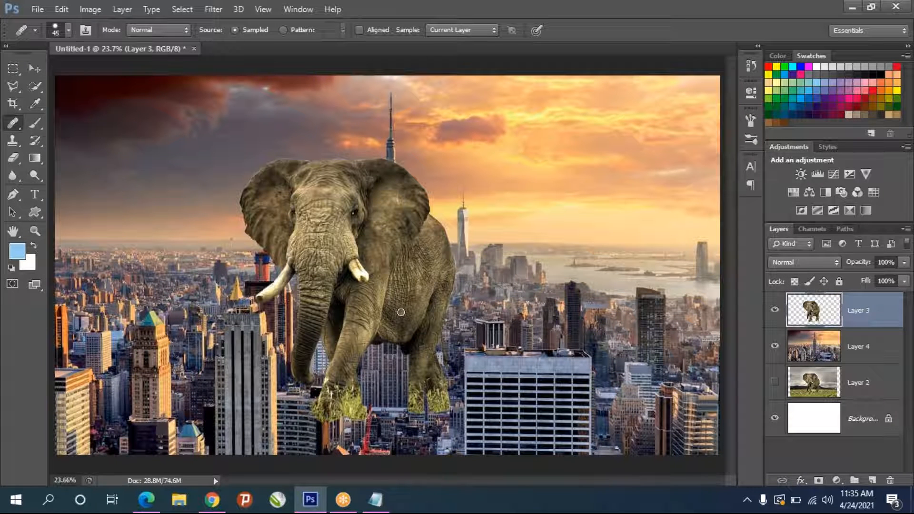
key(ctrl+t)
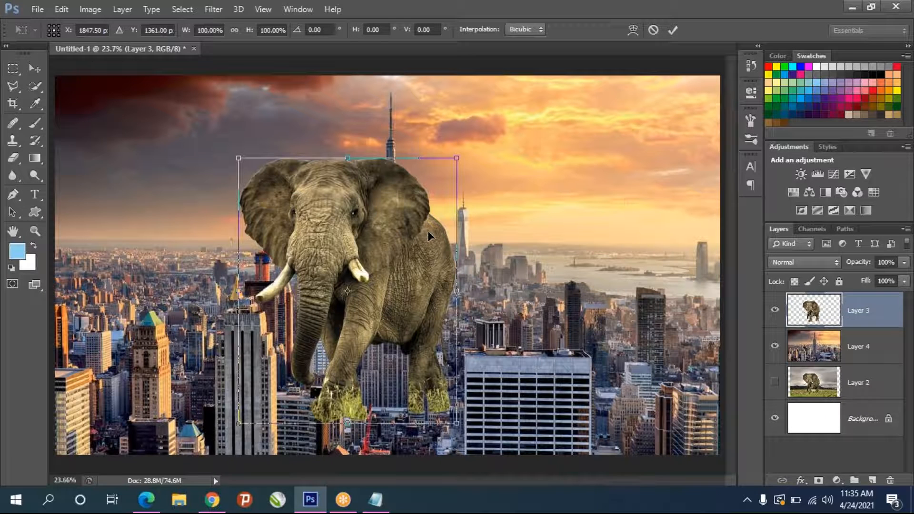
drag(457, 157, 513, 90)
drag(447, 261, 464, 251)
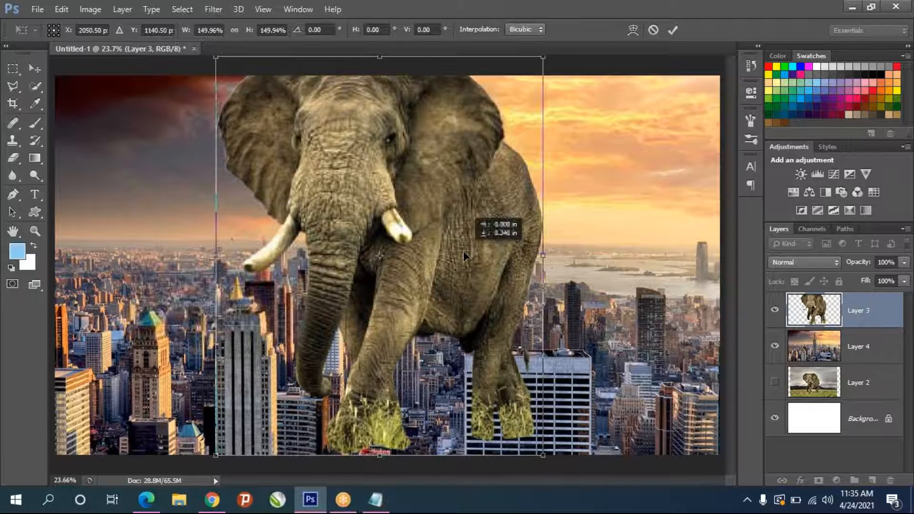
scroll(464, 250, down, 1)
drag(258, 106, 281, 136)
drag(398, 259, 487, 254)
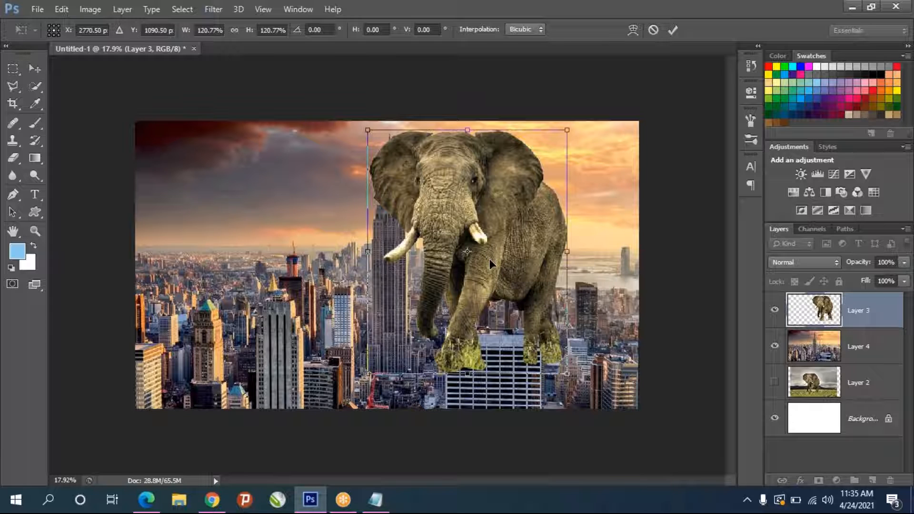
key(j)
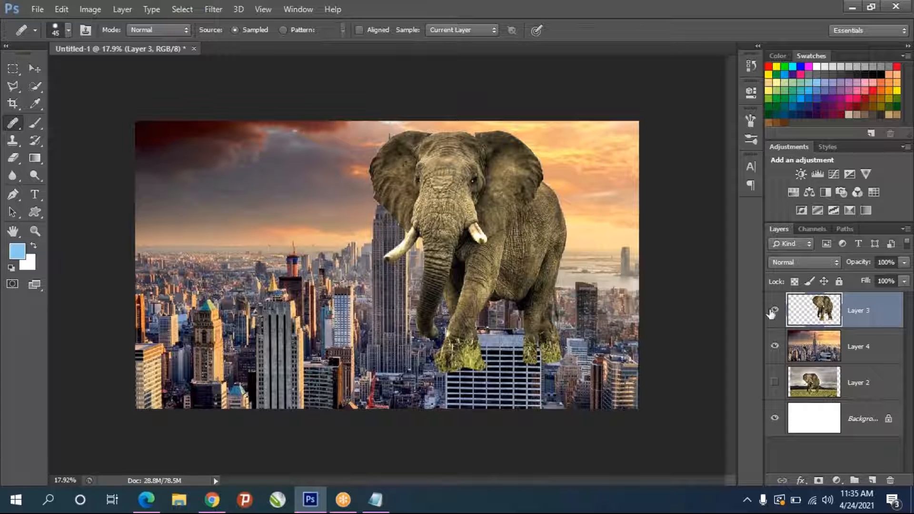
Hide the elephant layer temporarily to examine the skyline around the tallest tower, and show the elephant again.
click(803, 346)
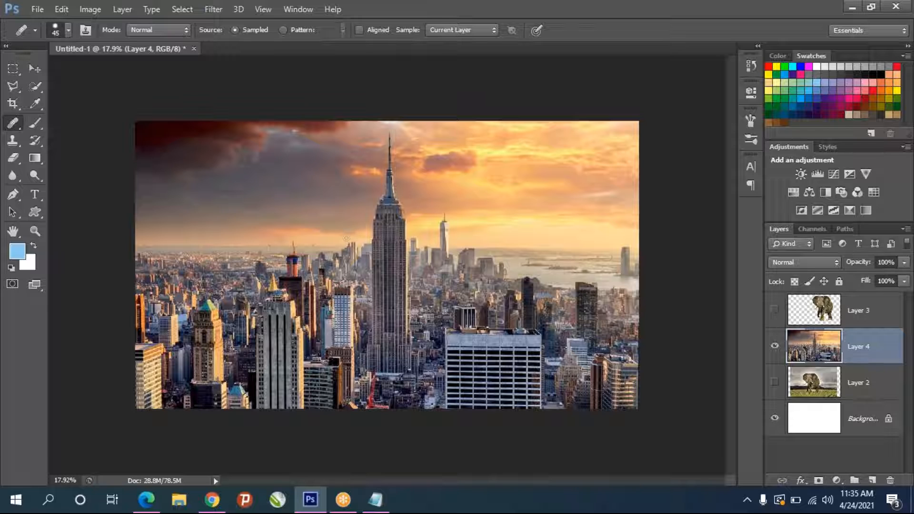
scroll(398, 175, up, 8)
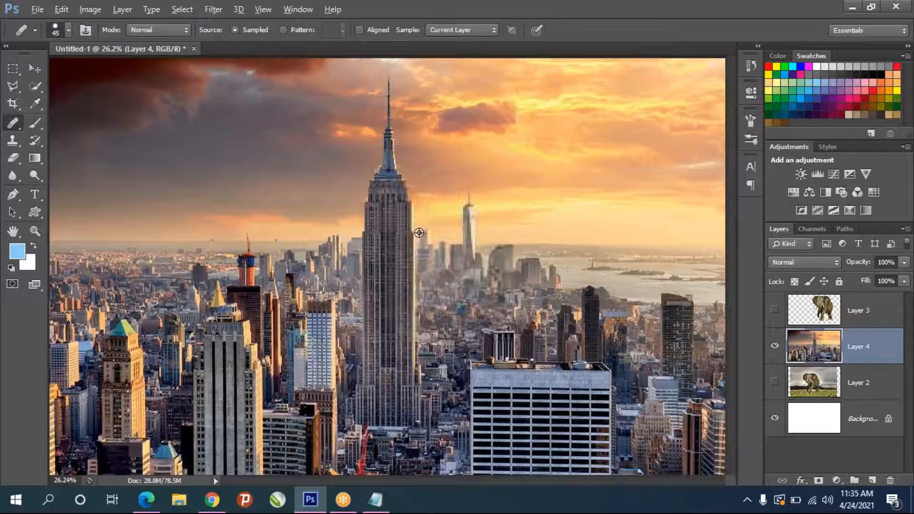
scroll(403, 155, down, 8)
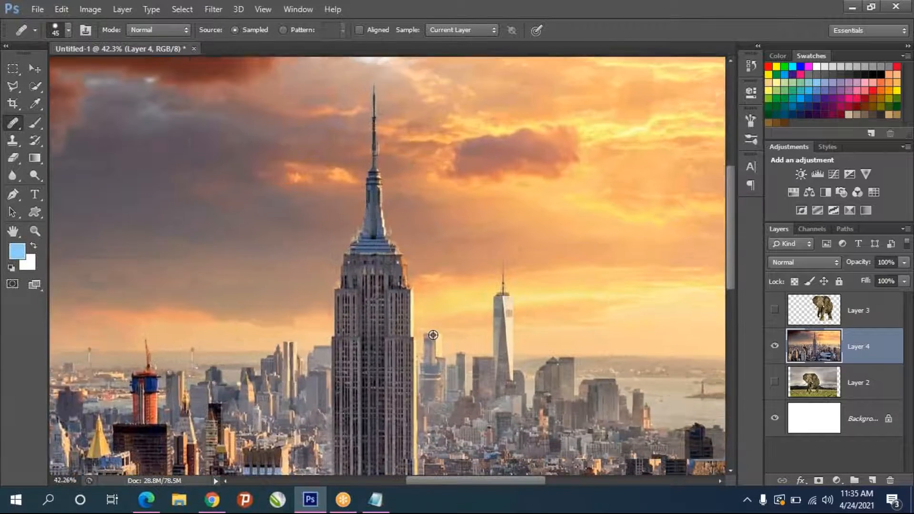
scroll(433, 335, up, 2)
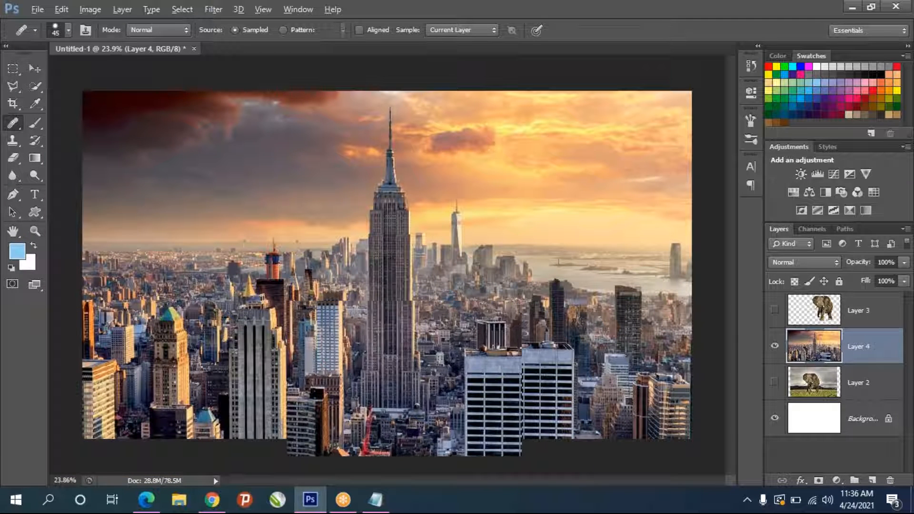
click(774, 309)
click(903, 262)
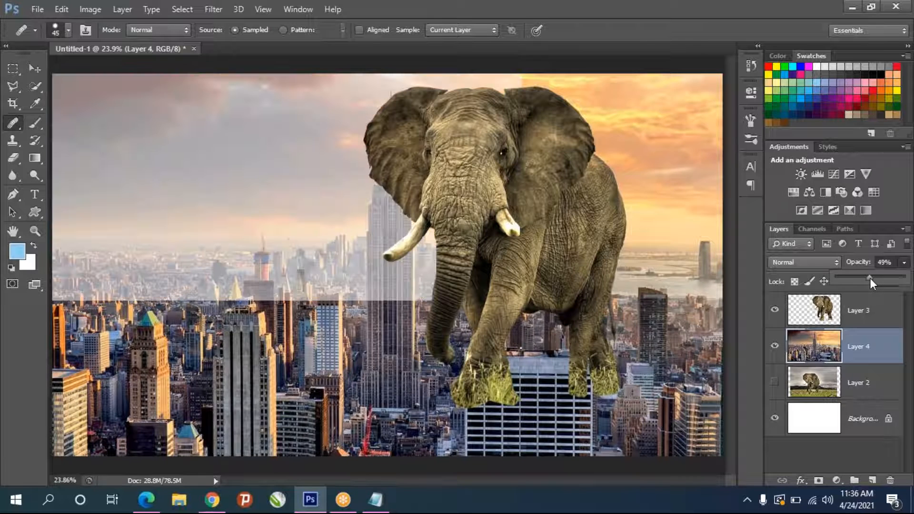
drag(880, 276, 860, 278)
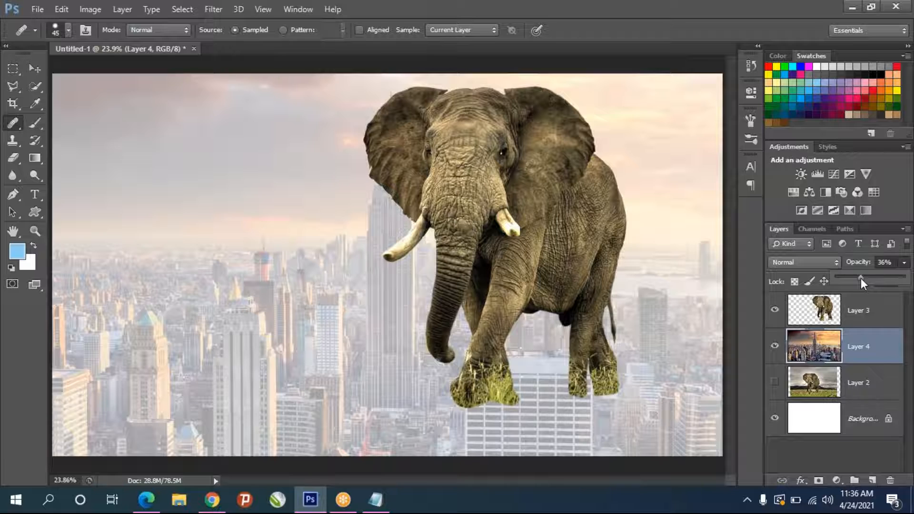
key(ctrl+z)
Set the elephant layer's opacity to 53% and trace a Pen path up the right edge of the tallest tower's shaft.
click(903, 262)
click(872, 278)
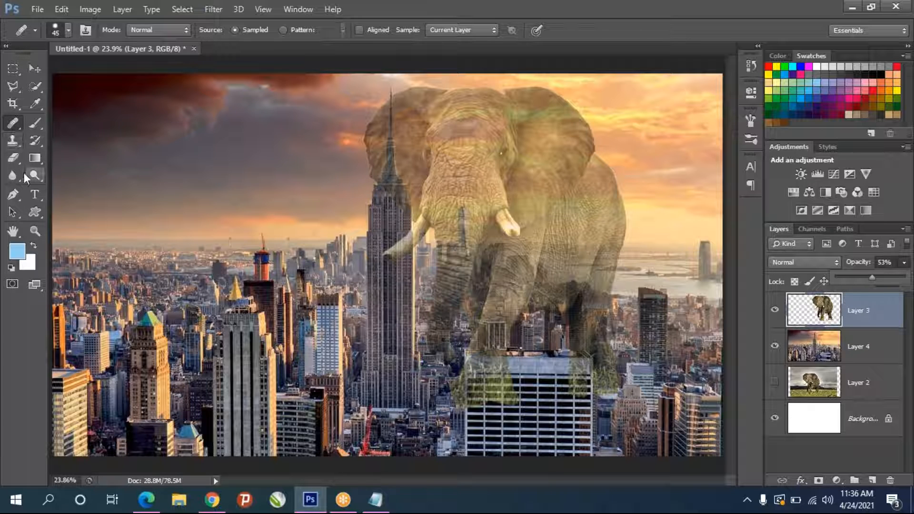
click(13, 194)
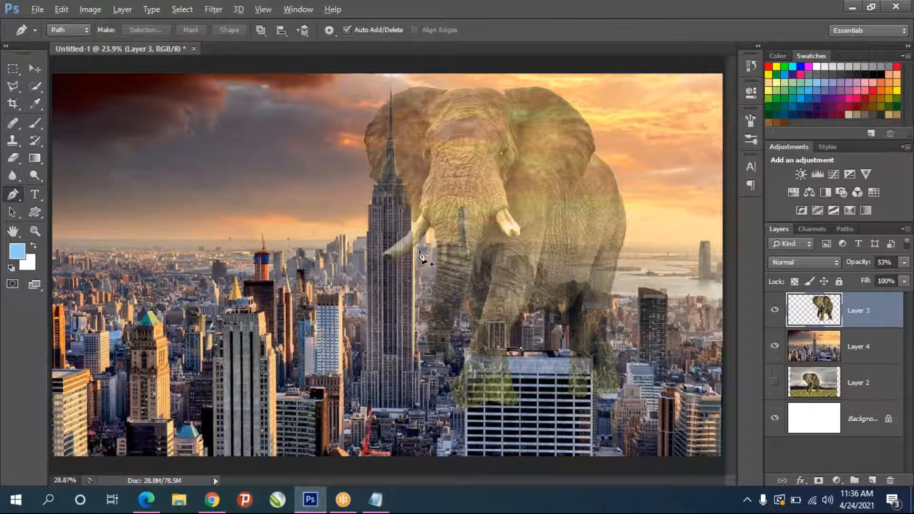
alt+scroll(420, 257, up, 4)
alt+scroll(419, 256, up, 2)
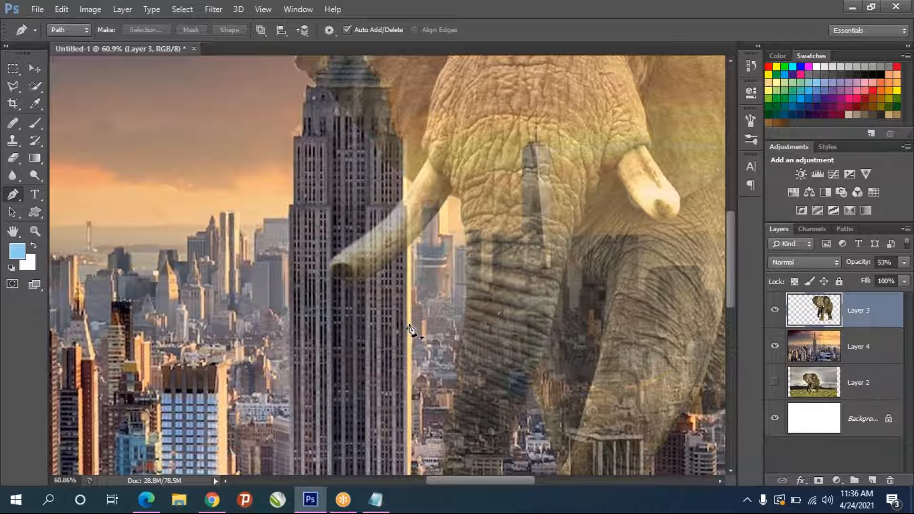
click(407, 328)
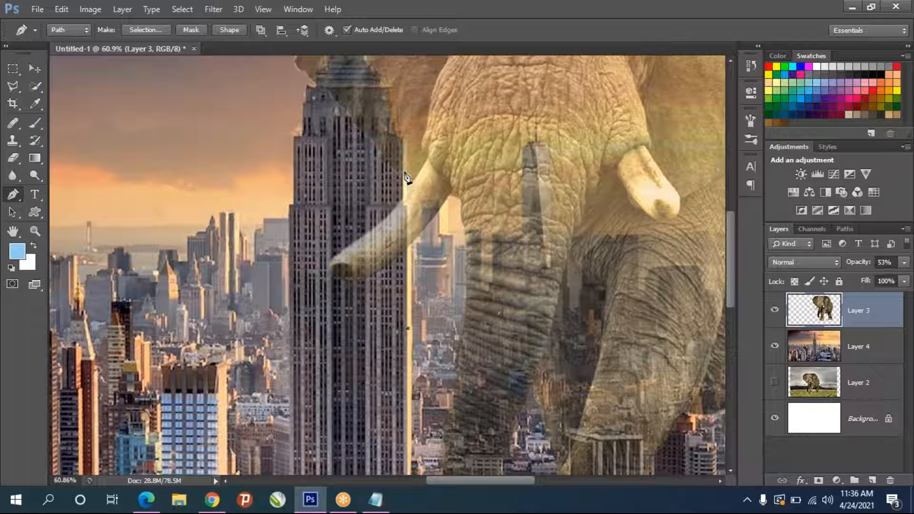
click(402, 169)
click(404, 141)
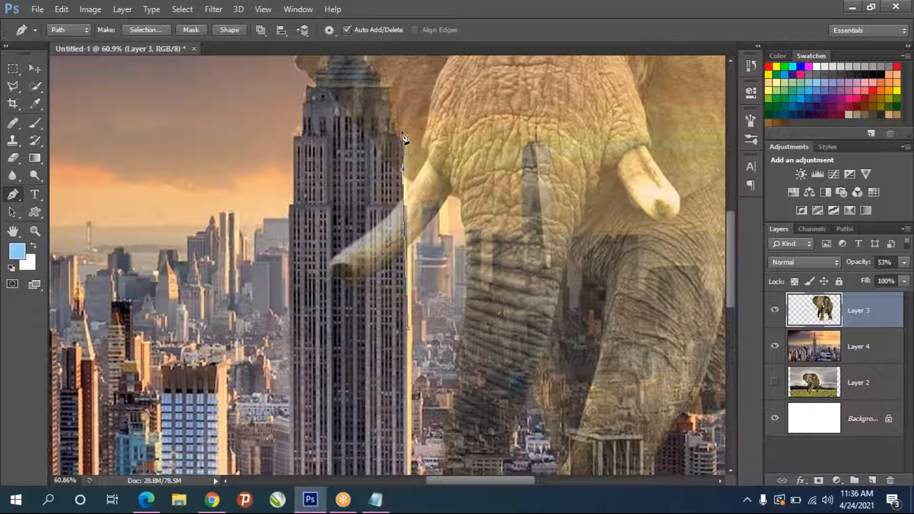
click(390, 89)
key(ctrl+alt+z)
Continue the path up the right side of the tower's crown and spire to the tip of the antenna.
drag(384, 84, 369, 61)
drag(391, 97, 388, 211)
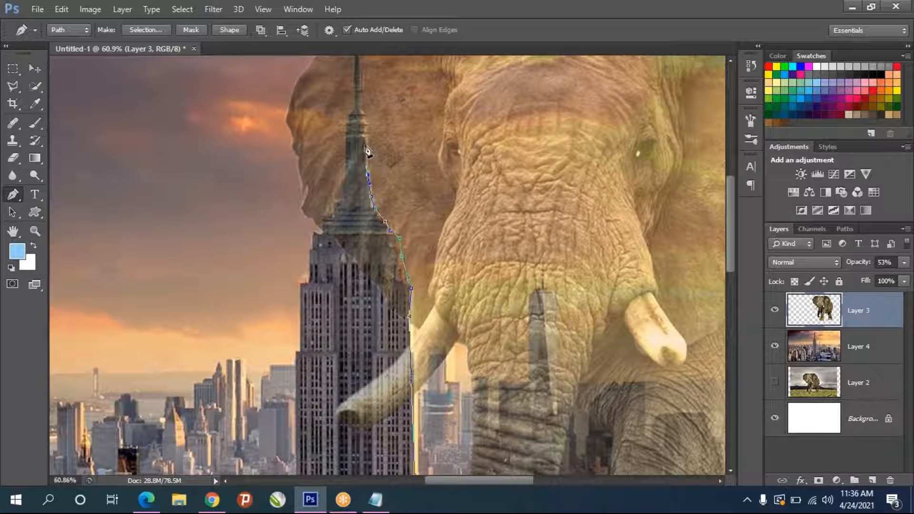
drag(364, 130, 367, 119)
drag(360, 105, 361, 76)
drag(357, 57, 353, 113)
Trace the path down the left side of the spire to the base of the tower's crown.
click(346, 122)
click(346, 166)
click(344, 176)
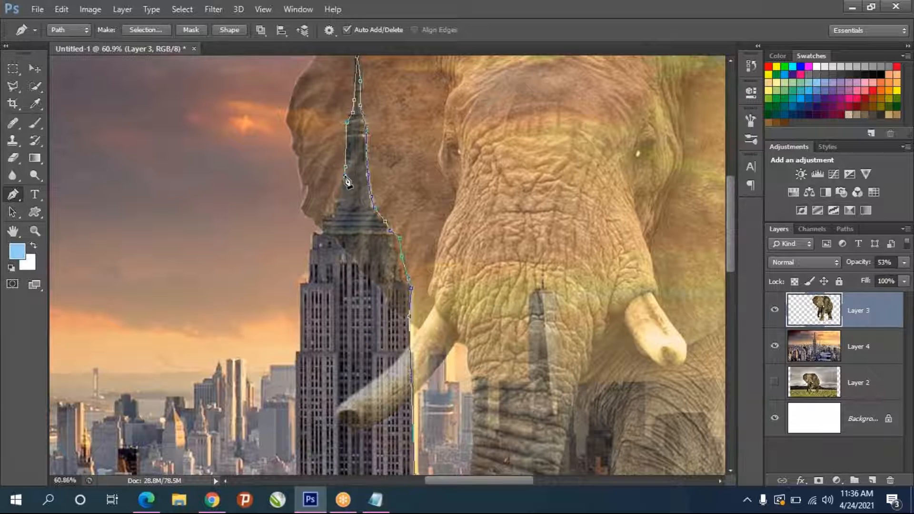
click(333, 210)
click(323, 221)
click(321, 233)
Continue the path down the stepped left shoulder of the tower to where the wider shaft begins.
click(313, 231)
click(310, 247)
click(307, 252)
click(307, 269)
click(308, 277)
click(300, 282)
click(298, 350)
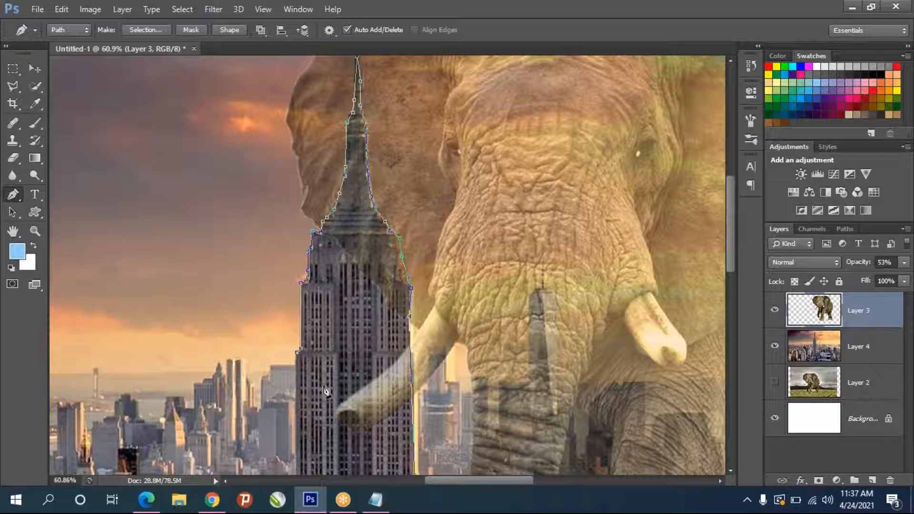
Extend the path down the left edge of the shaft, cross the tower's lower part and close the outline at its starting point.
drag(346, 317, 363, 87)
click(312, 405)
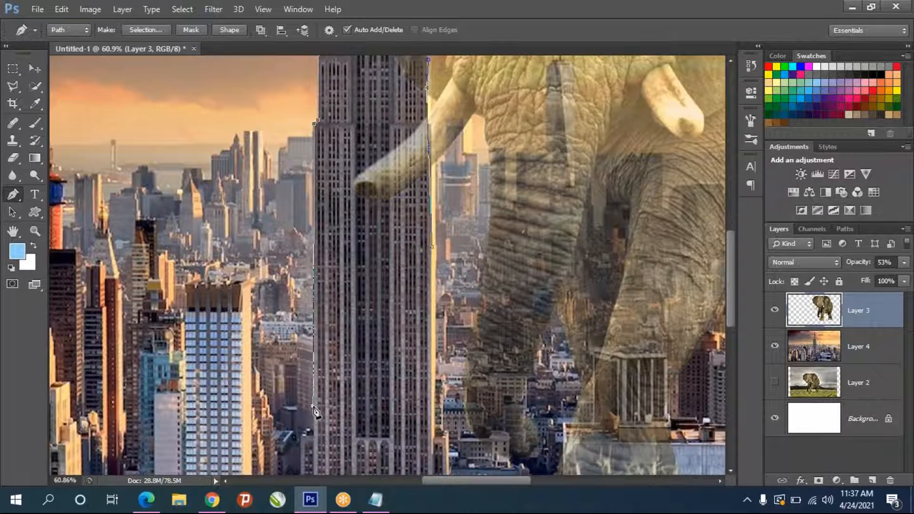
click(429, 445)
click(433, 249)
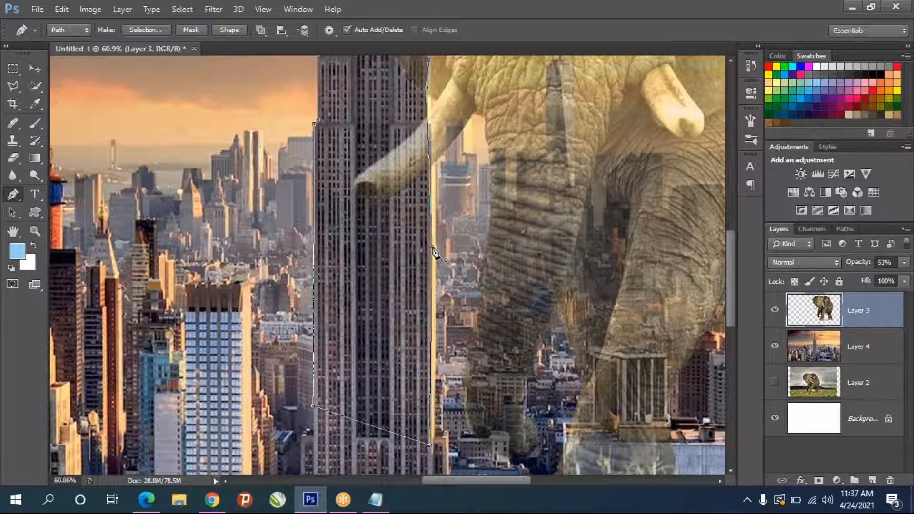
Turn the tower path into a selection with a 2-pixel feather and copy the tower from the skyline onto a new layer above the elephant.
right_click(395, 283)
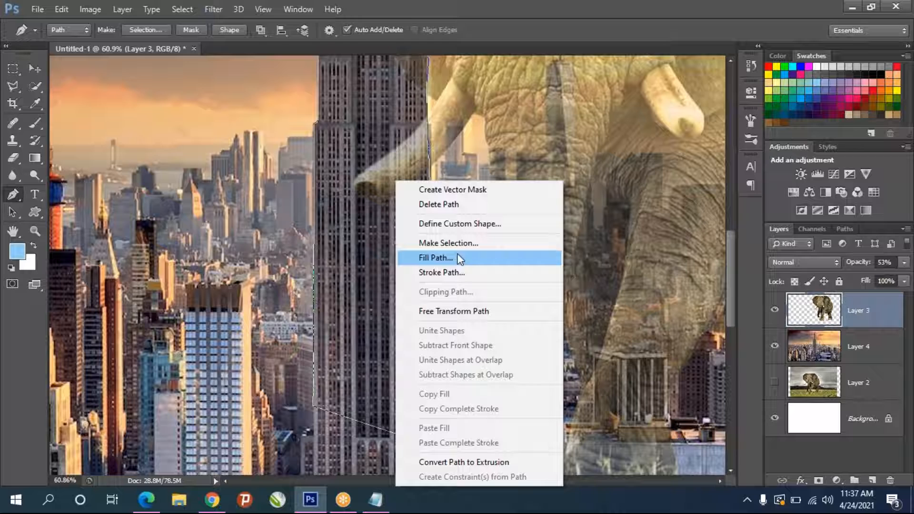
click(456, 243)
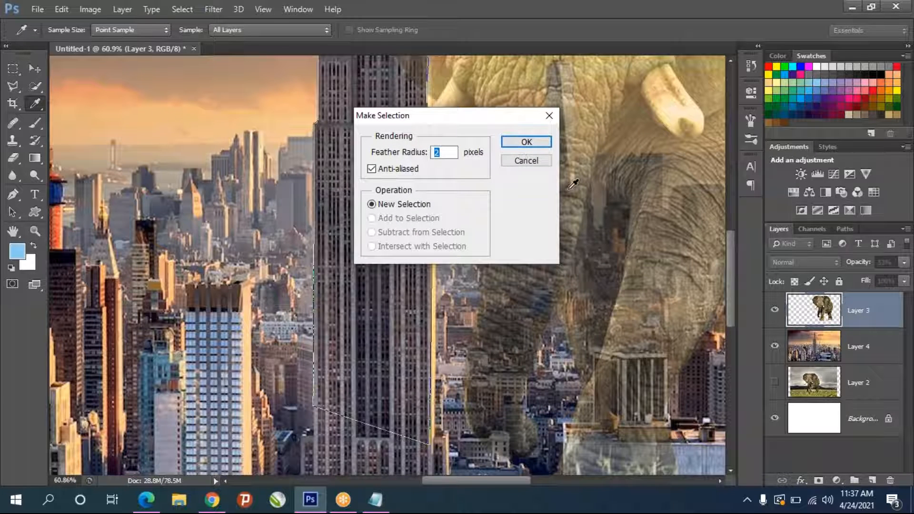
click(539, 144)
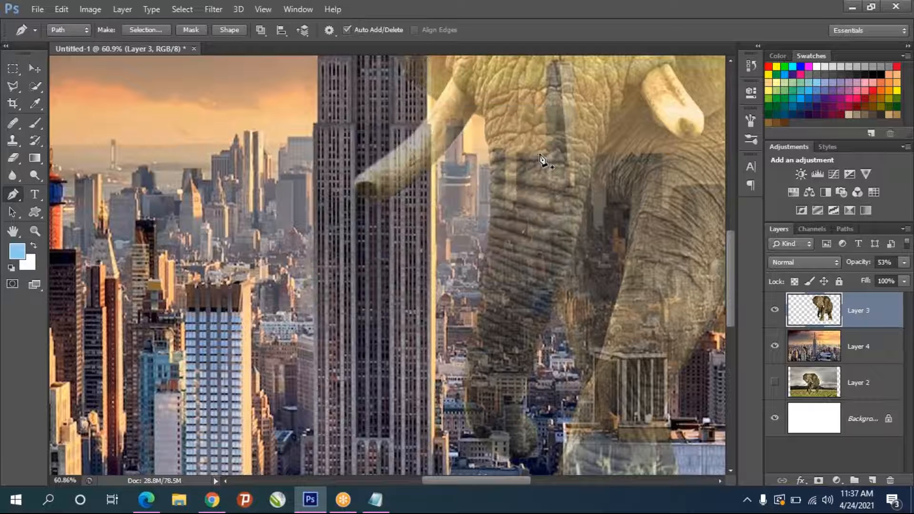
click(826, 351)
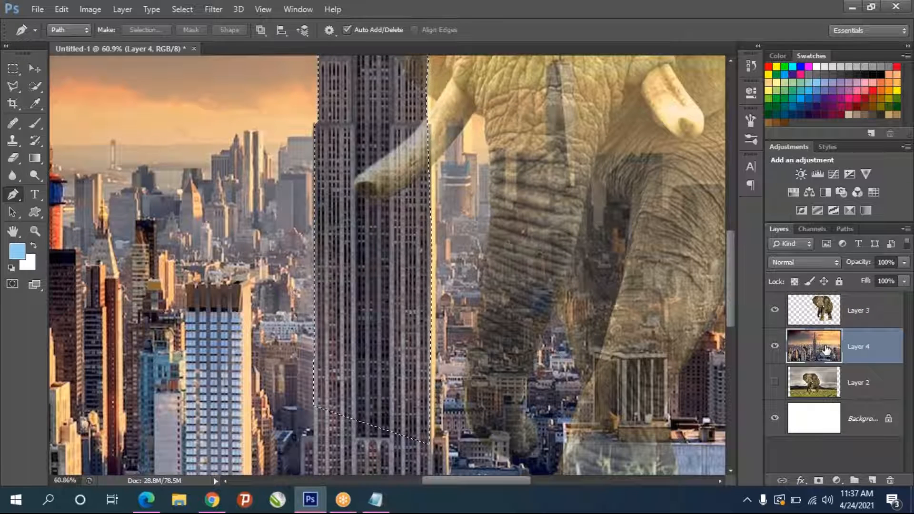
key(ctrl+j)
drag(826, 351, 820, 306)
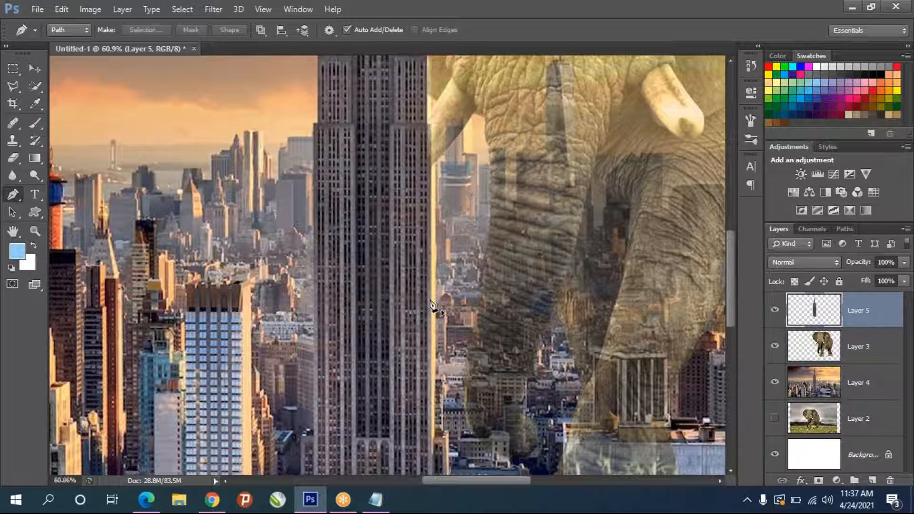
Hide the elephant layer and trace a Pen path from the white office building's upper left corner around its rooftop structure.
scroll(430, 305, down, 5)
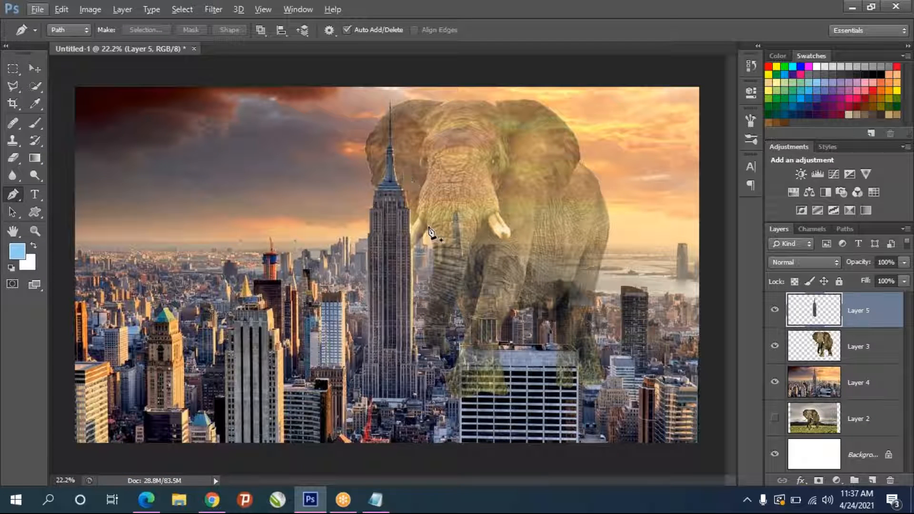
scroll(430, 232, up, 3)
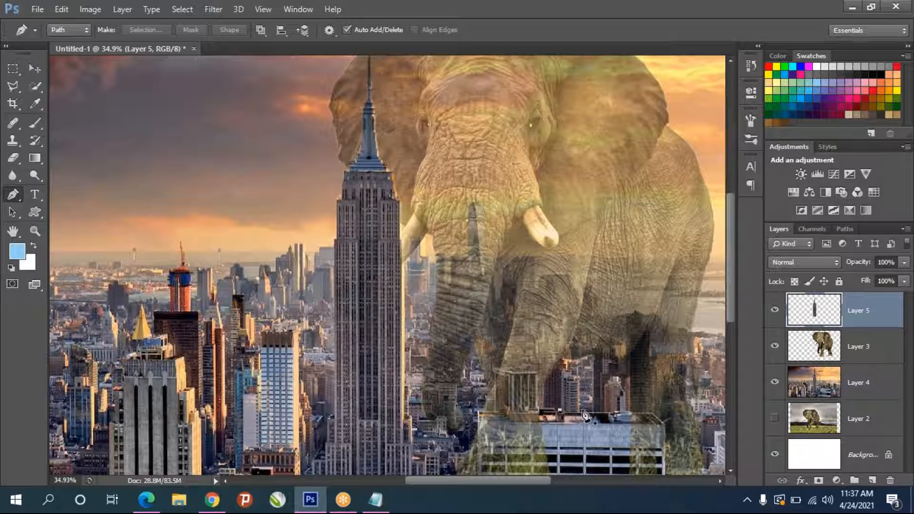
scroll(582, 414, down, 2)
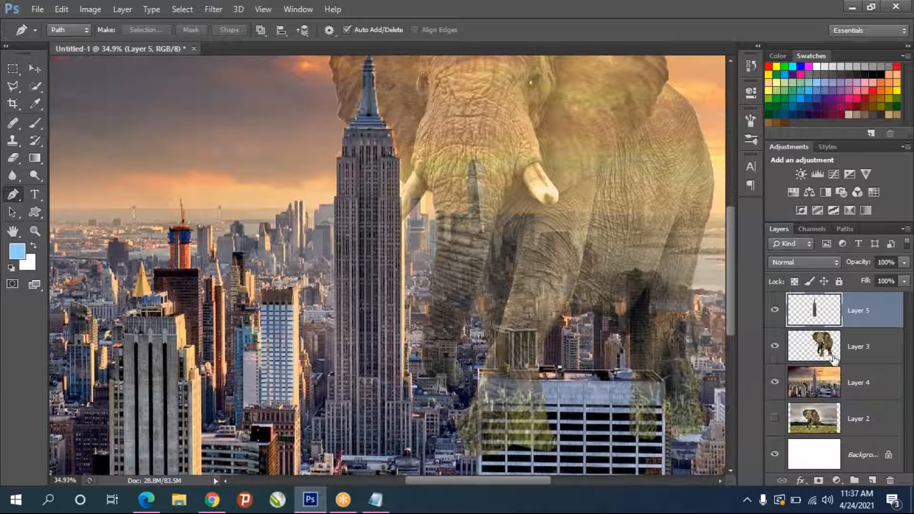
click(774, 348)
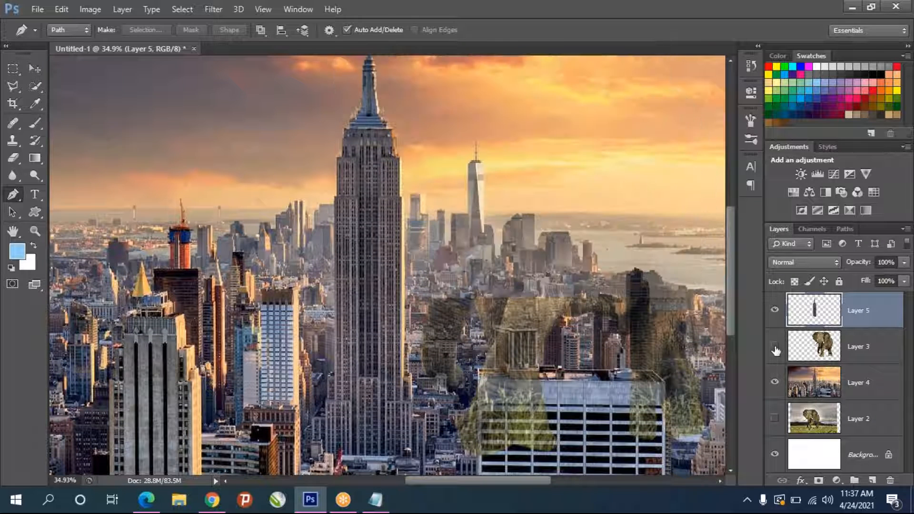
drag(576, 343, 522, 177)
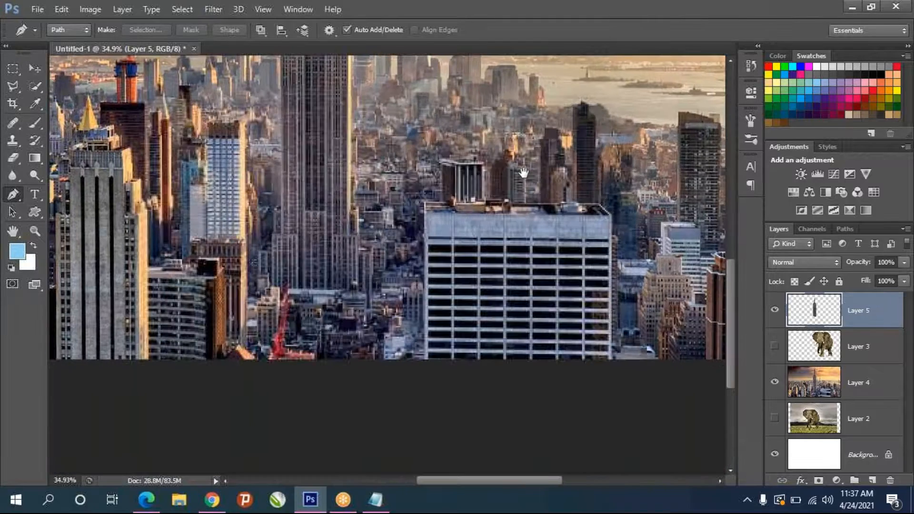
click(424, 205)
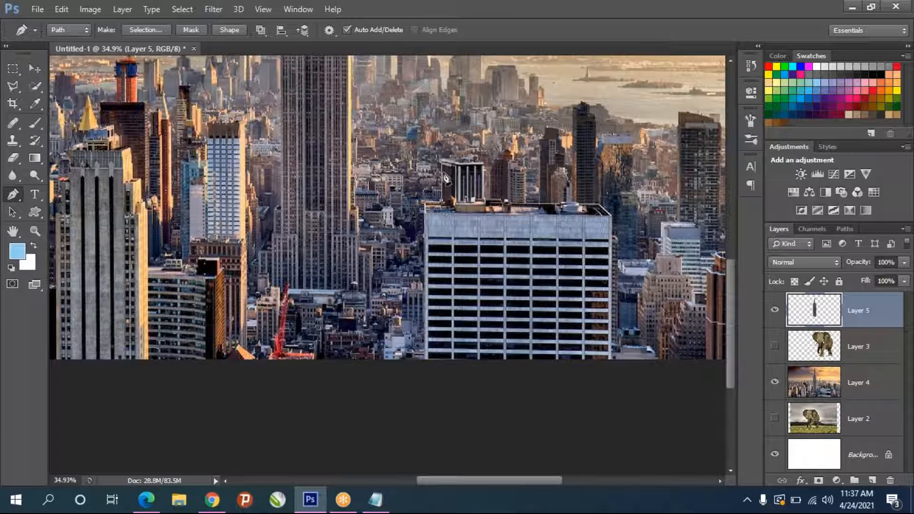
click(441, 158)
click(472, 155)
click(484, 164)
click(483, 197)
click(499, 199)
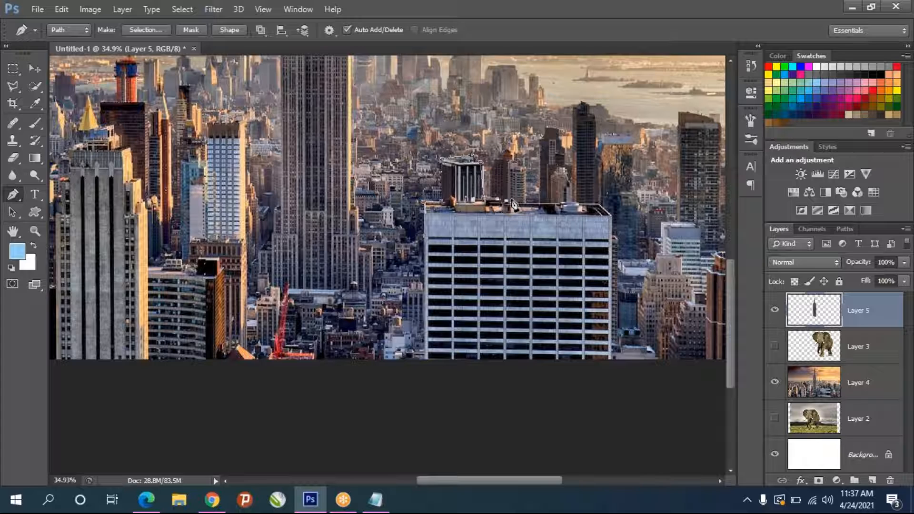
Continue the path along the office building's roof, down its right side and along the image's lower edge, closing it at the upper left corner.
click(543, 204)
click(596, 204)
click(608, 217)
click(611, 217)
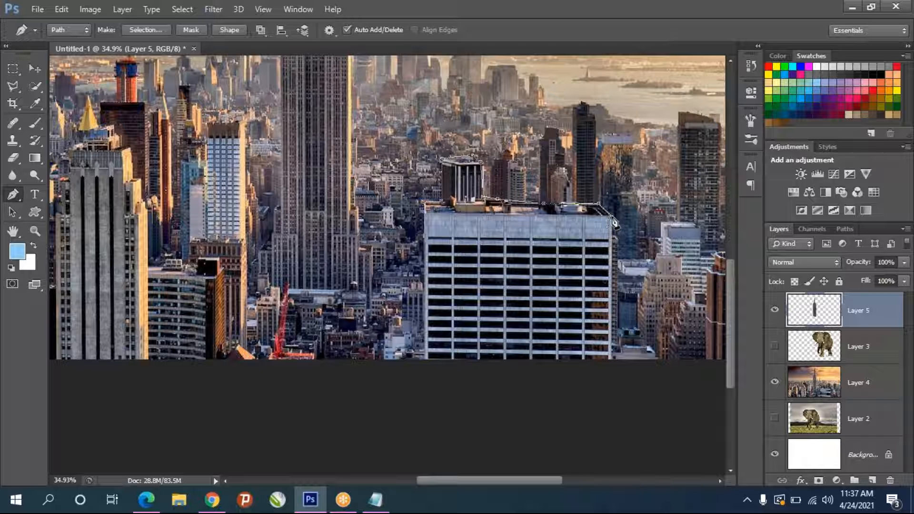
click(611, 359)
click(425, 359)
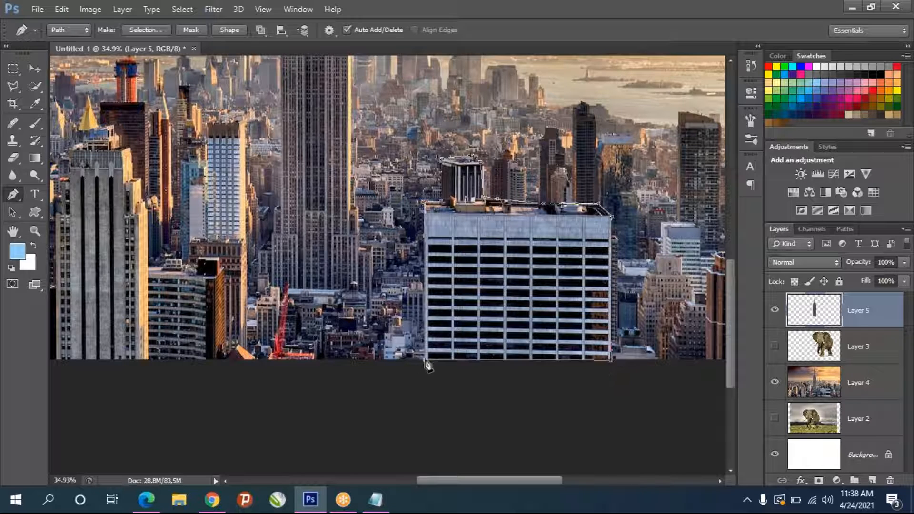
click(423, 213)
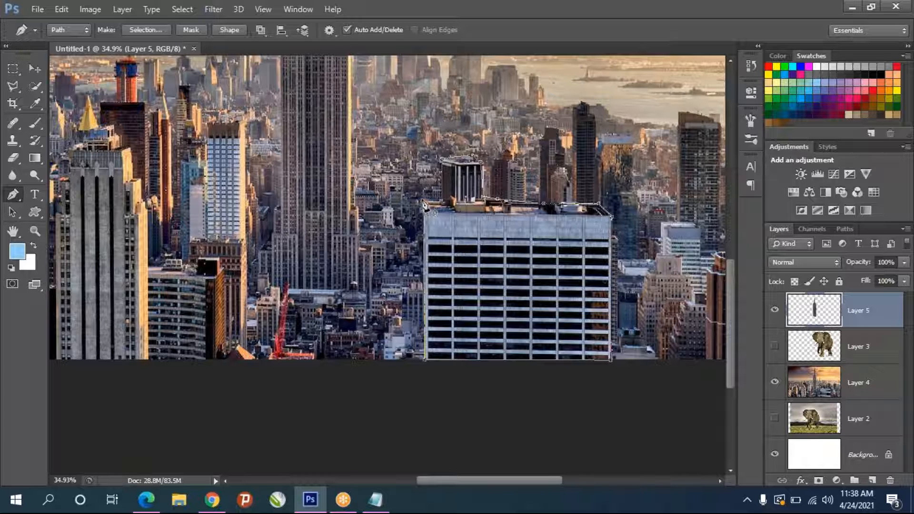
Turn the office building path into a selection with a 2-pixel feather and copy the building from the skyline layer onto a new layer.
key(ctrl+j)
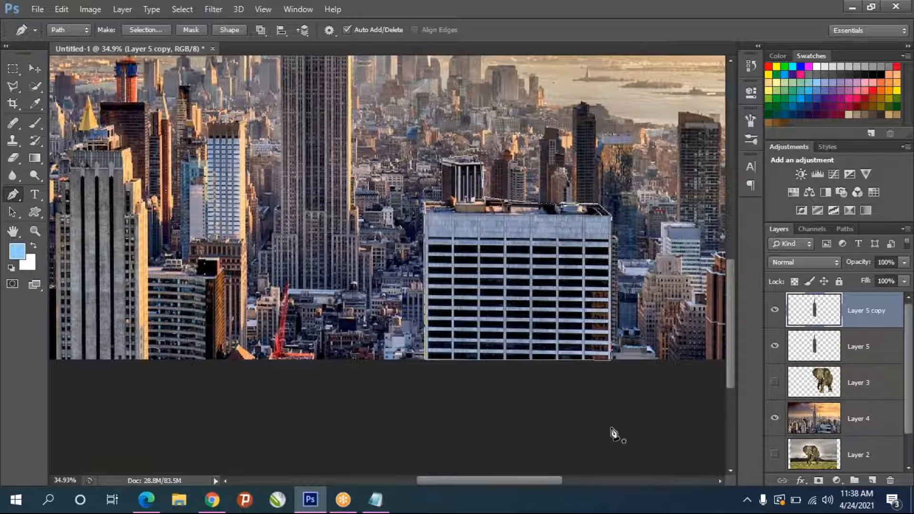
key(ctrl+z)
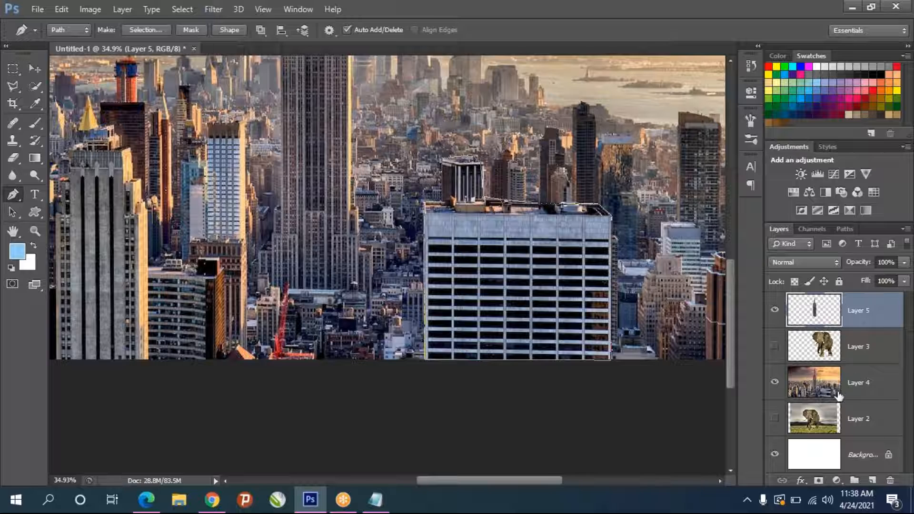
right_click(529, 253)
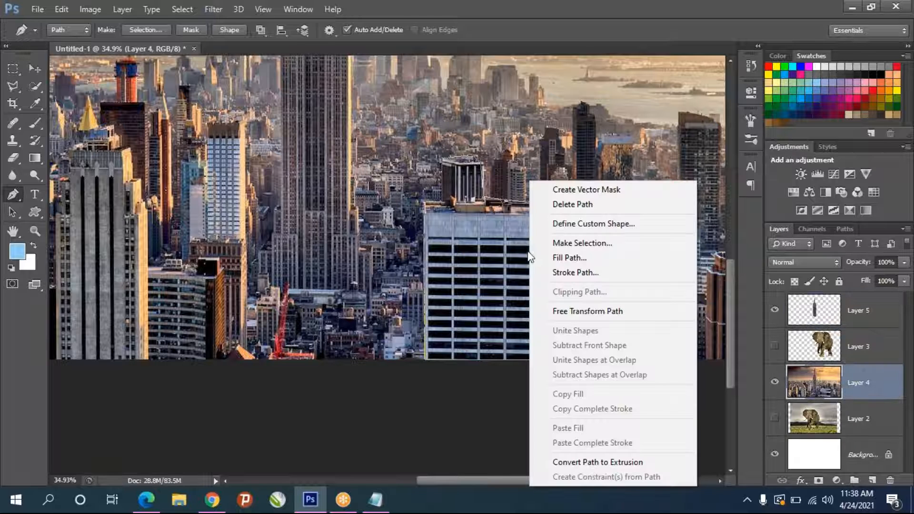
click(580, 244)
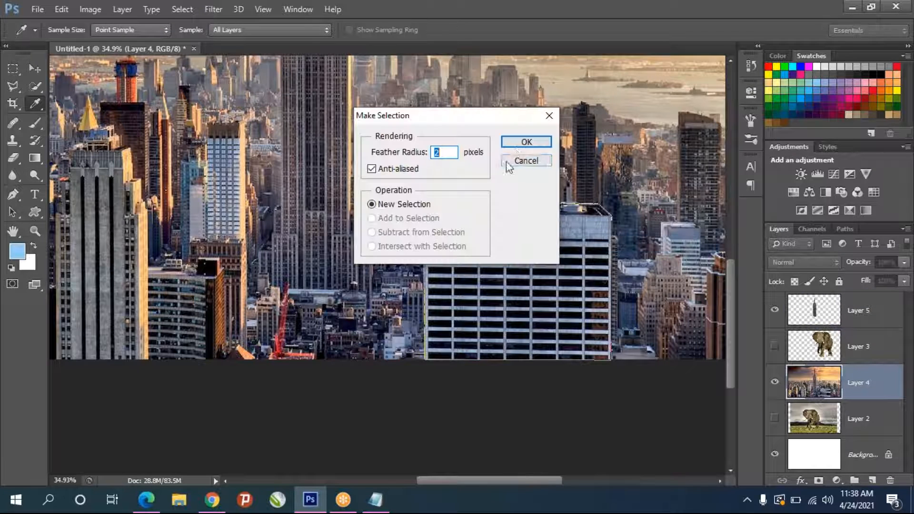
key(Return)
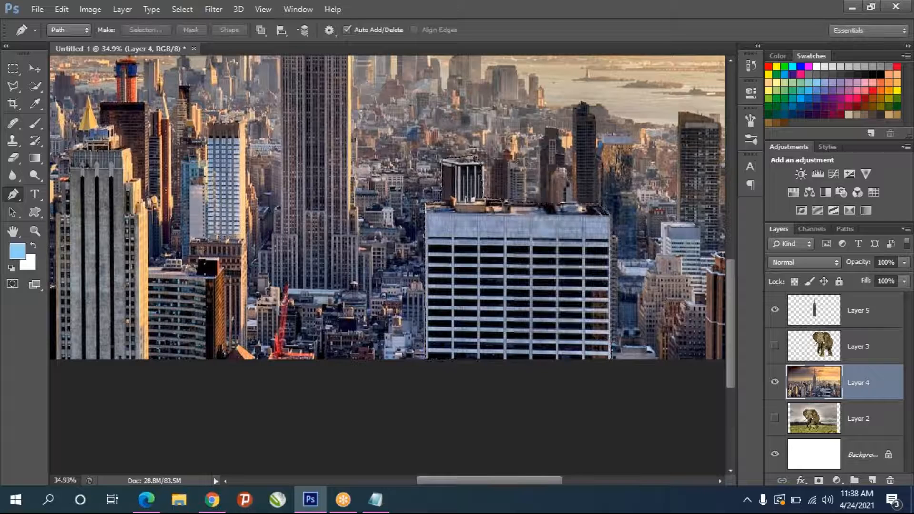
key(ctrl+j)
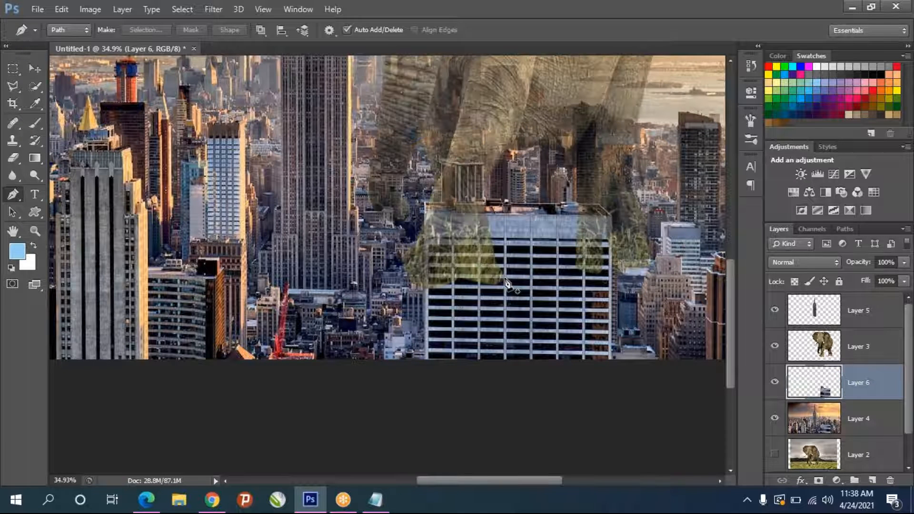
Restore the elephant layer's opacity to 100% and move the copied office building layer above the elephant.
click(830, 261)
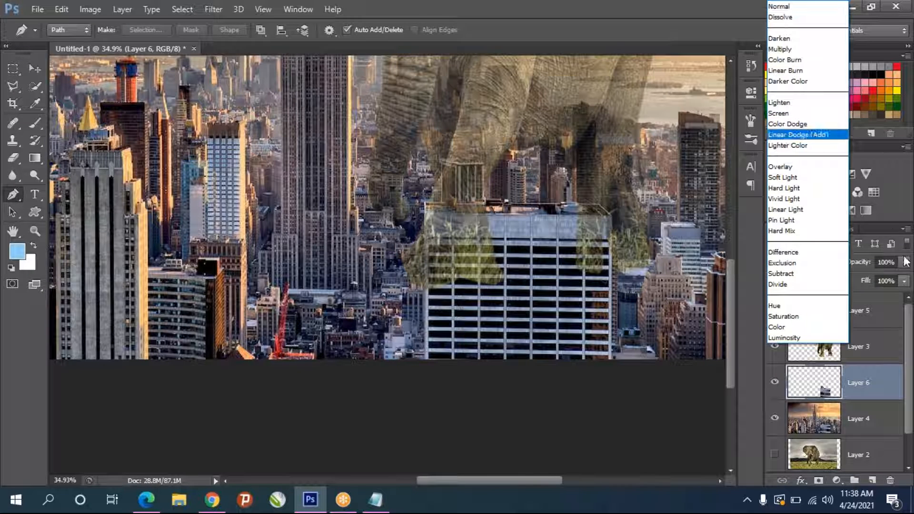
click(875, 345)
click(874, 346)
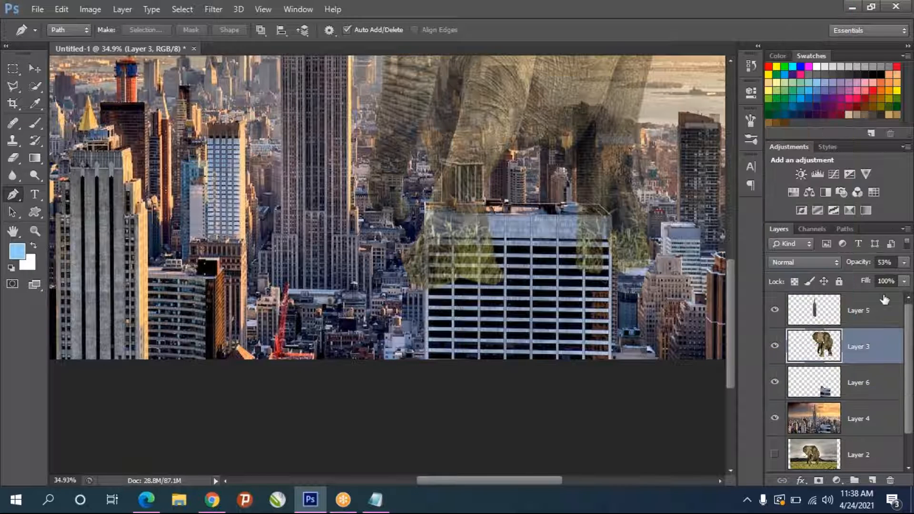
click(902, 262)
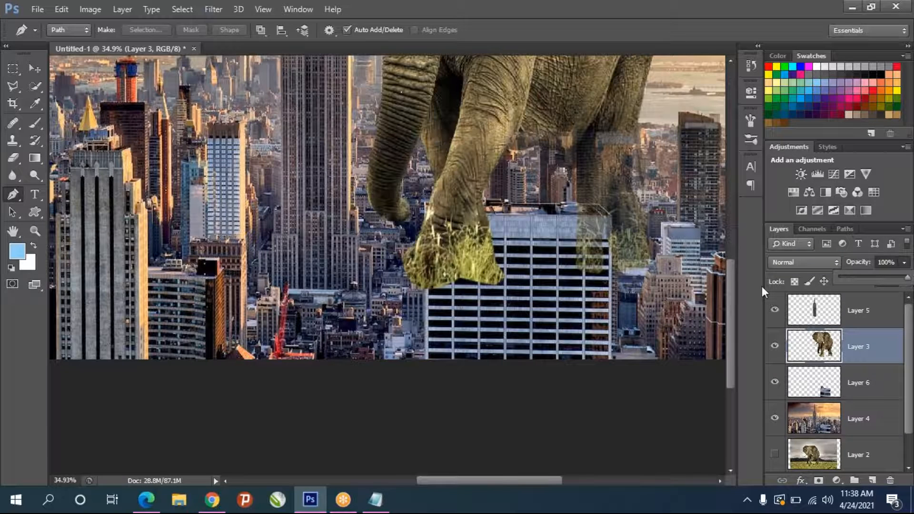
scroll(514, 276, down, 4)
drag(822, 388, 822, 324)
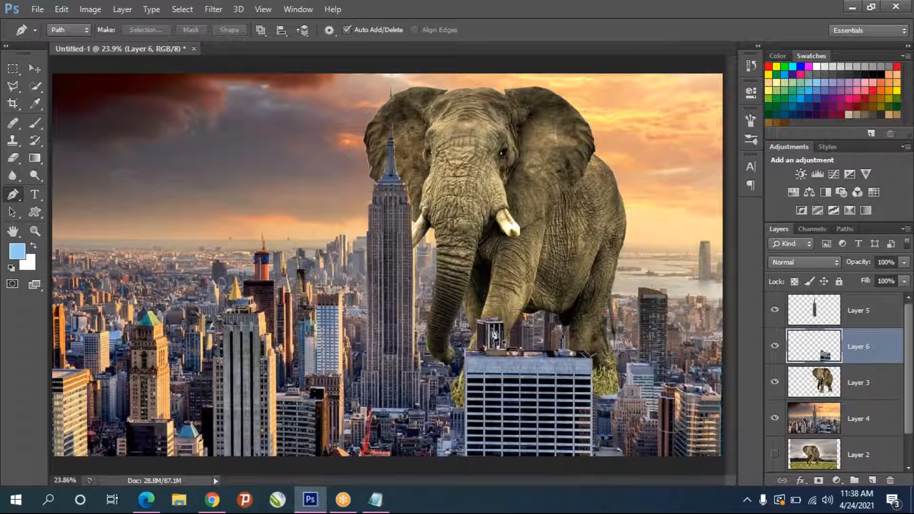
On the skyline layer, outline the area covered by grass just left of the white office building with the Polygonal Lasso.
scroll(505, 336, up, 1)
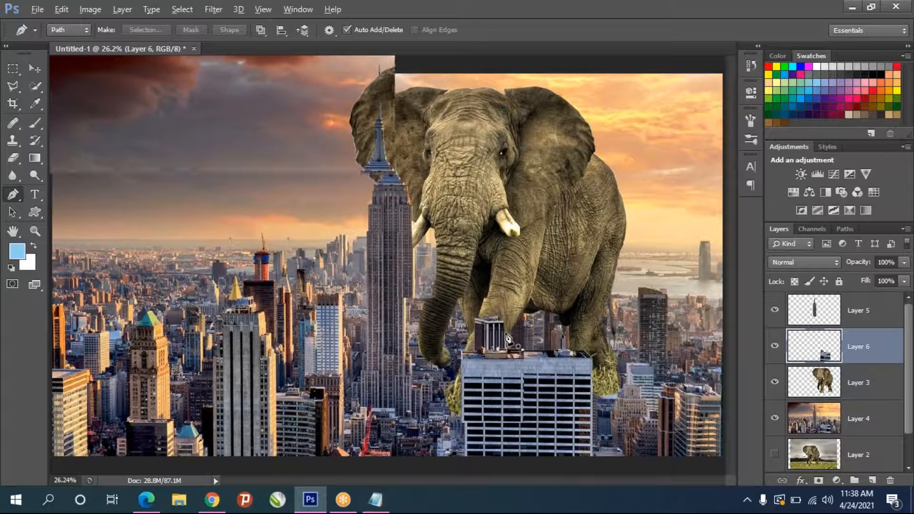
scroll(507, 339, up, 1)
scroll(506, 335, up, 3)
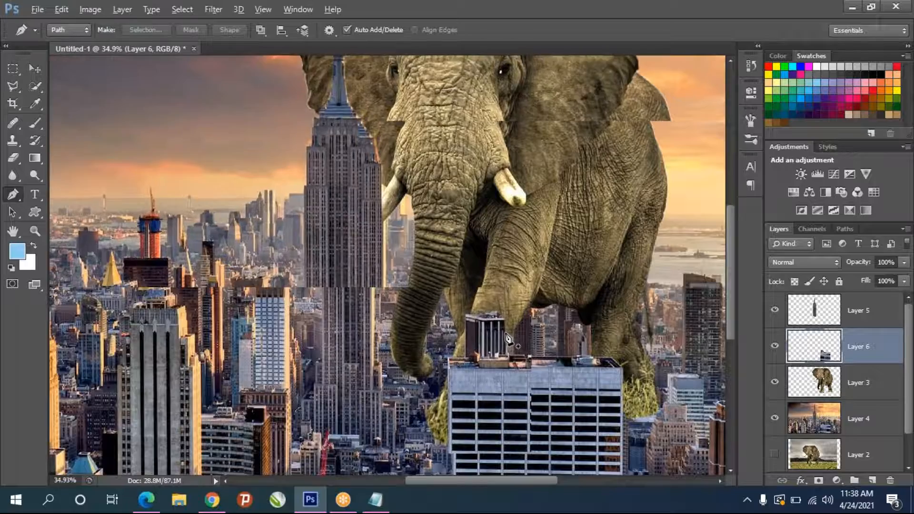
scroll(509, 337, down, 4)
scroll(512, 341, down, 2)
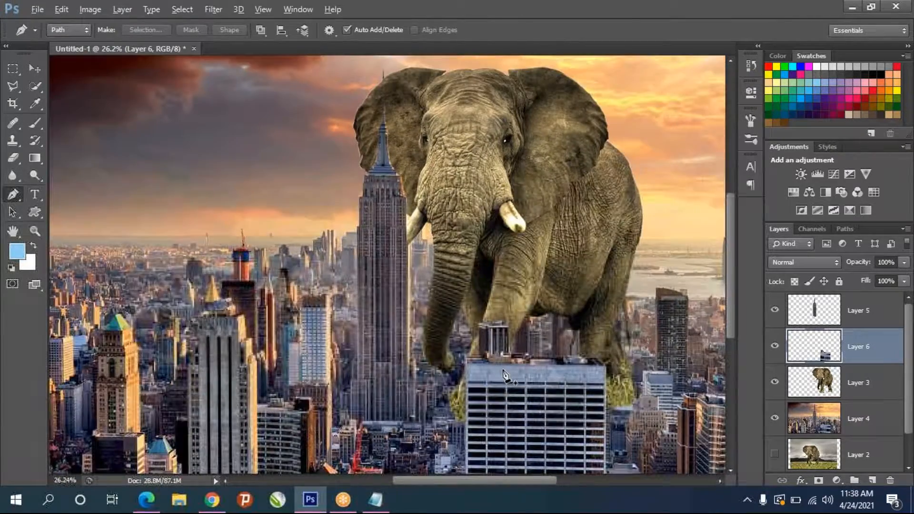
scroll(467, 430, up, 2)
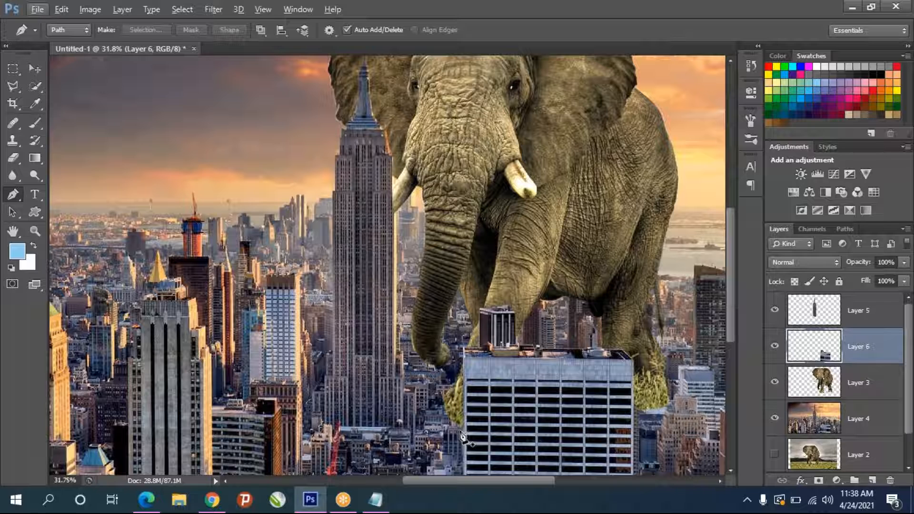
click(813, 413)
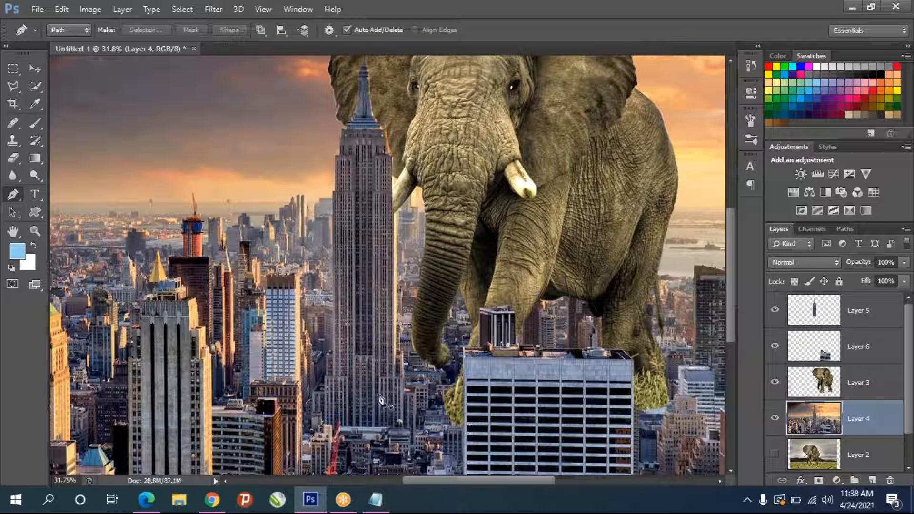
click(13, 86)
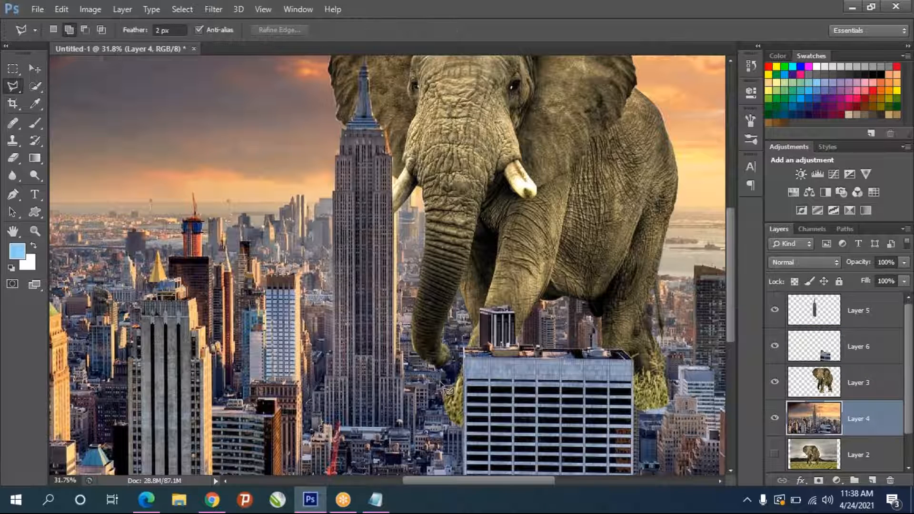
click(461, 365)
click(462, 429)
click(447, 433)
click(438, 417)
click(440, 395)
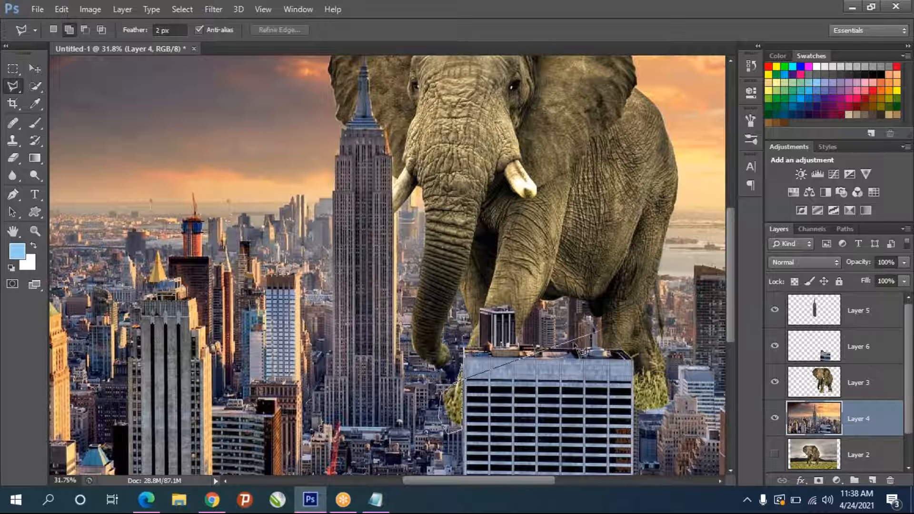
double_click(456, 385)
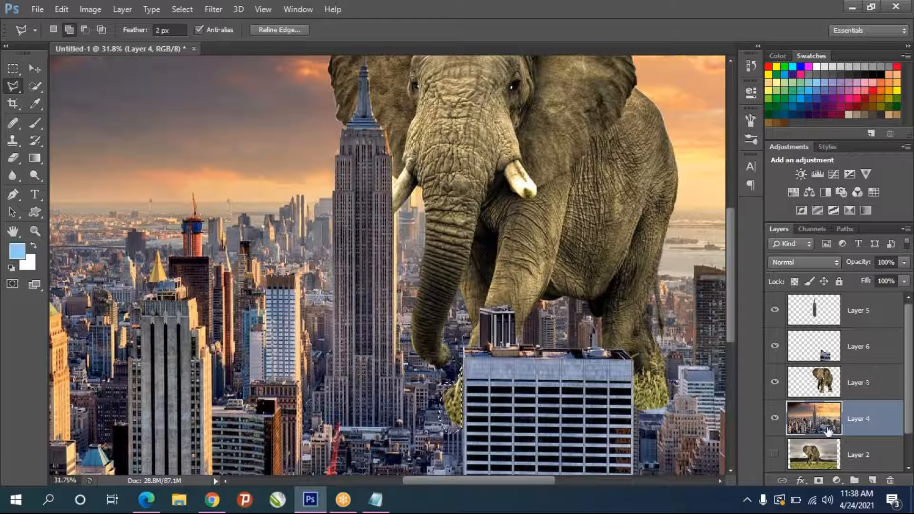
Copy the selected skyline patch left of the office building onto a new layer and move it directly above the elephant layer.
key(ctrl+j)
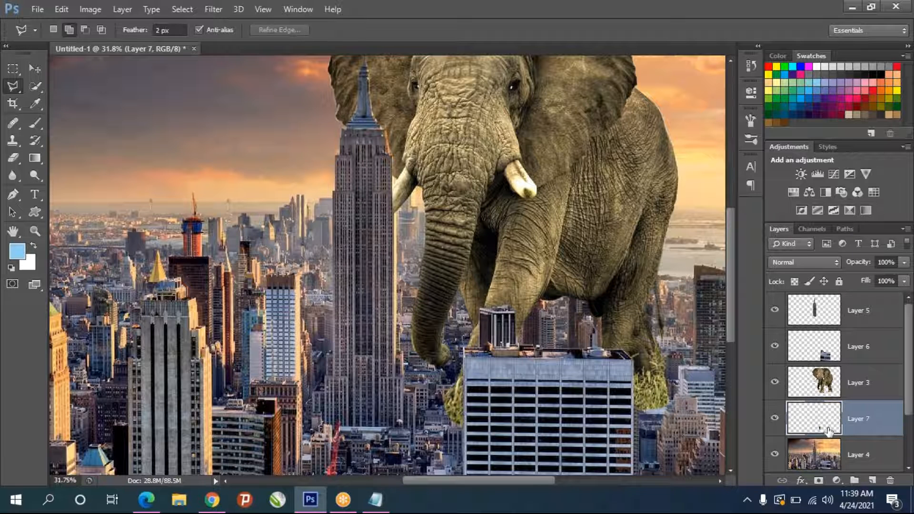
drag(828, 430, 830, 366)
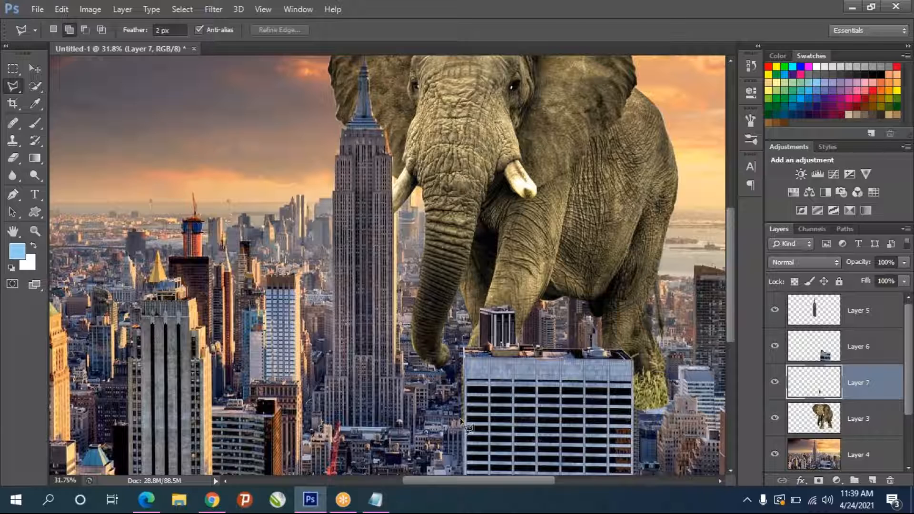
scroll(464, 423, down, 2)
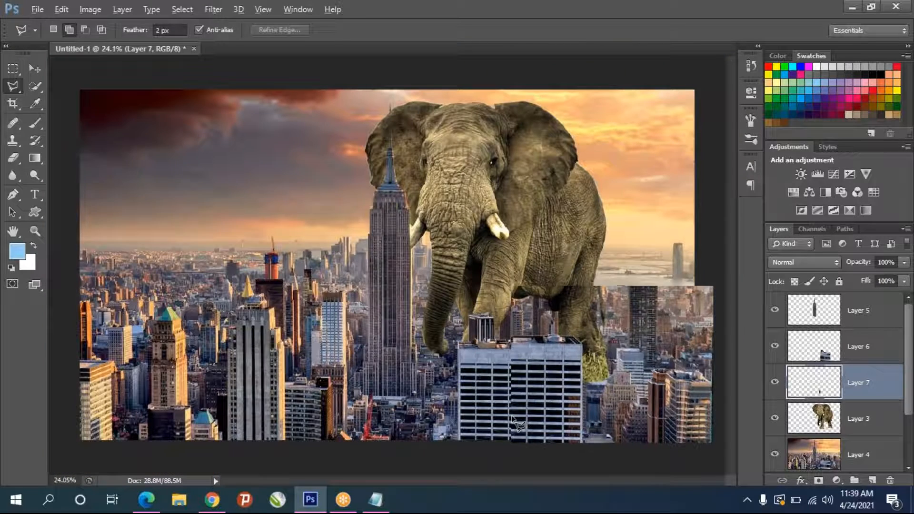
scroll(628, 385, up, 1)
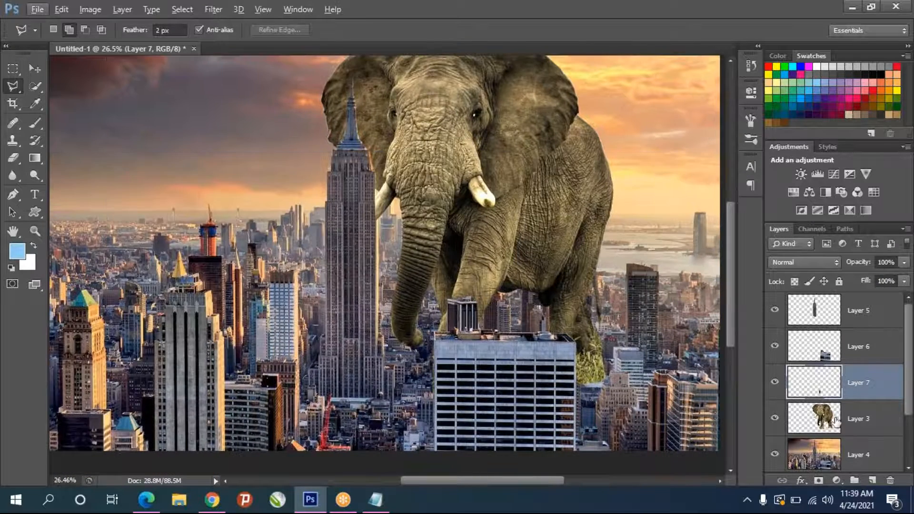
scroll(856, 457, down, 2)
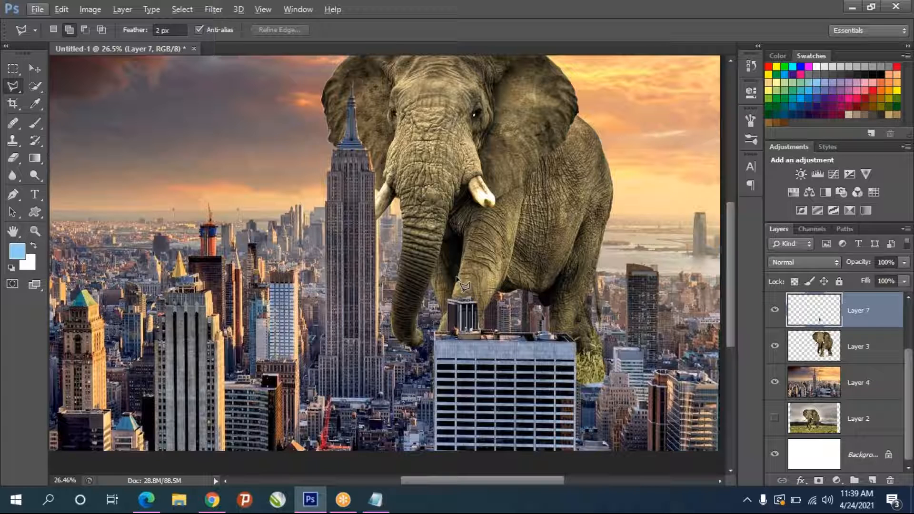
Try to lasso the skyline area behind the grass right of the office building, copy it onto a new layer and place it above the elephant.
click(827, 420)
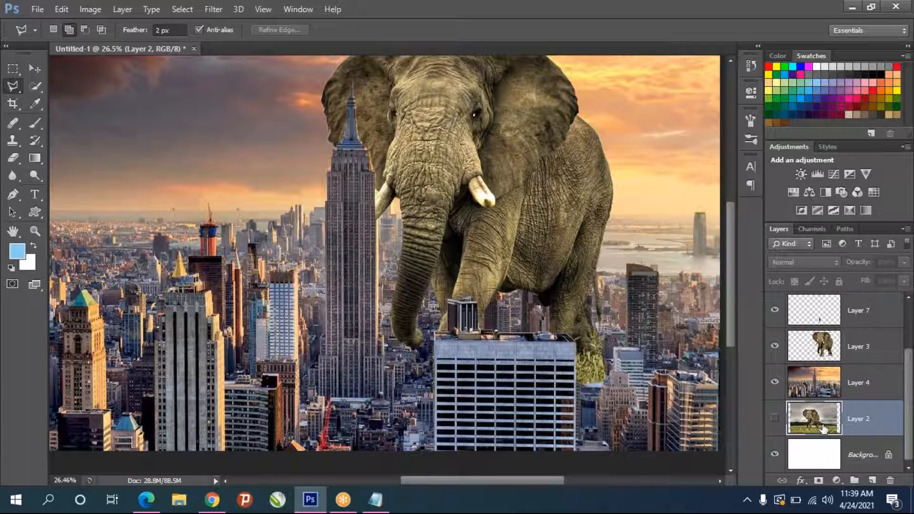
click(823, 391)
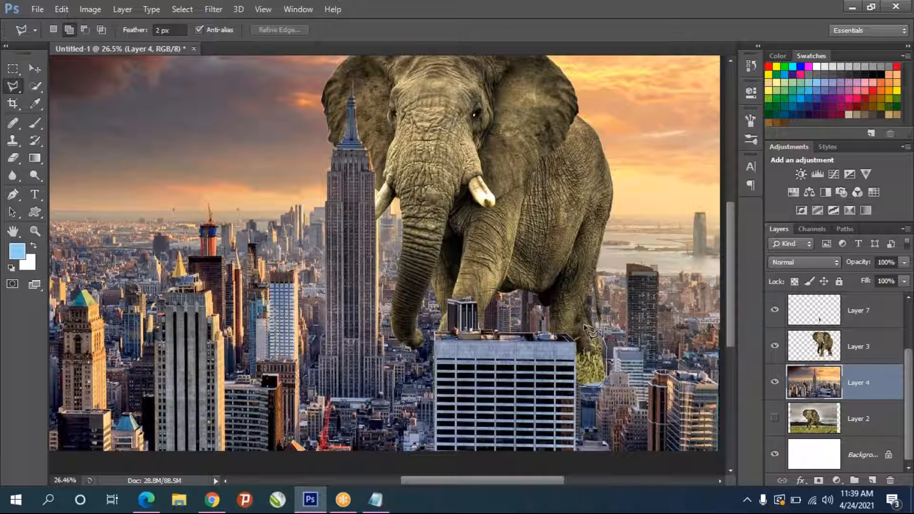
click(600, 331)
click(566, 333)
click(578, 386)
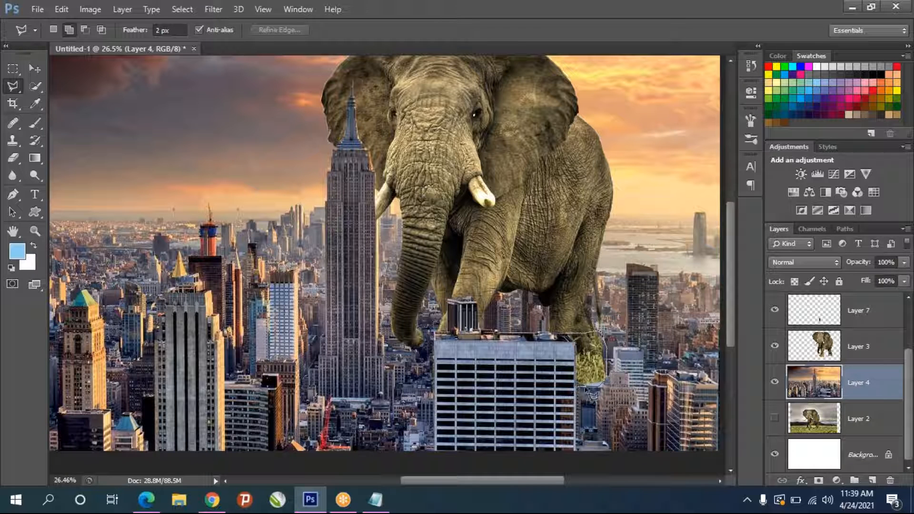
click(600, 385)
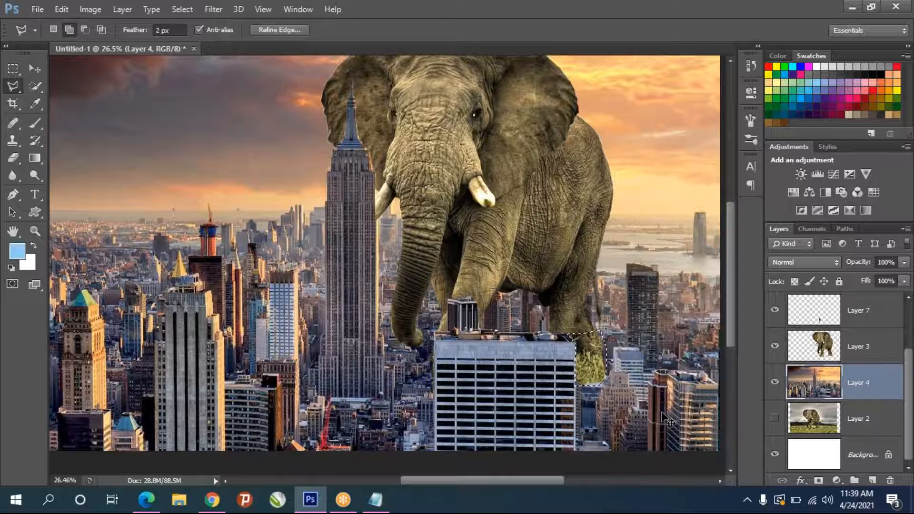
key(ctrl+j)
drag(821, 383, 829, 329)
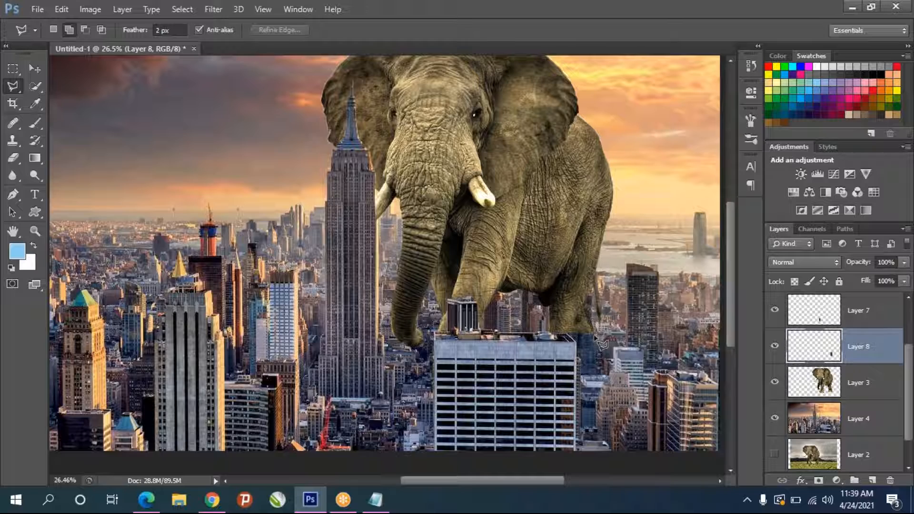
Hide the elephant layer to check the buildings behind it and delete the copied skyline patch right of the office building.
scroll(604, 350, up, 3)
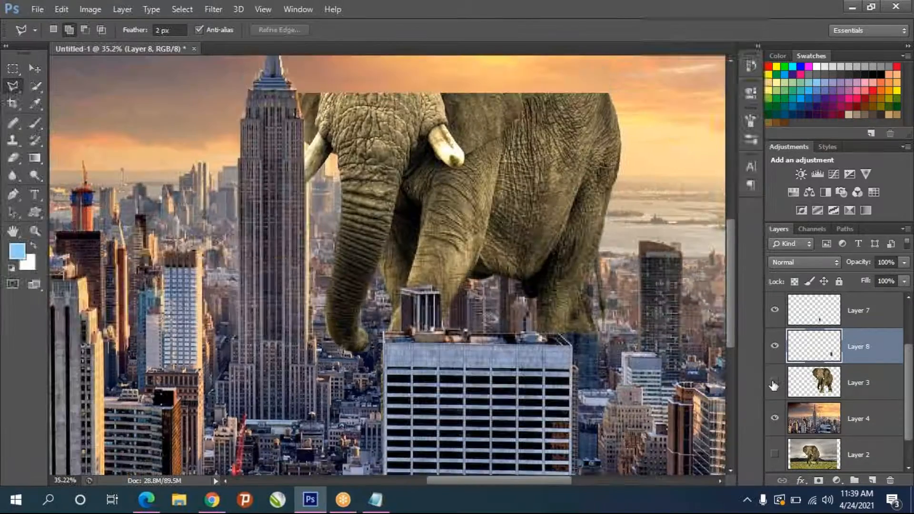
click(774, 384)
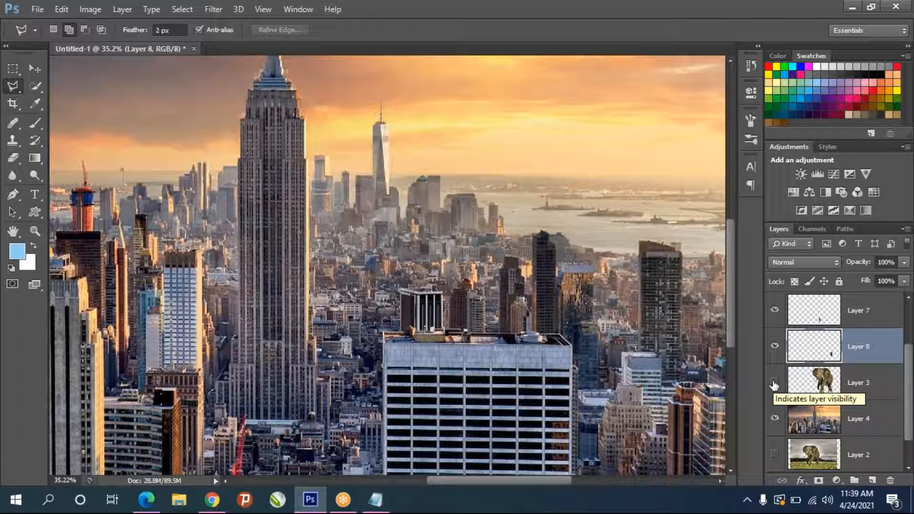
click(773, 383)
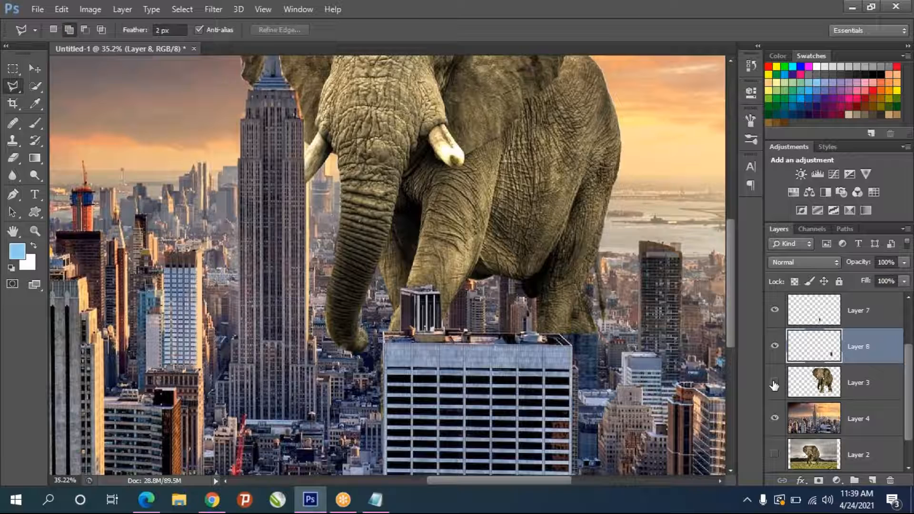
click(773, 383)
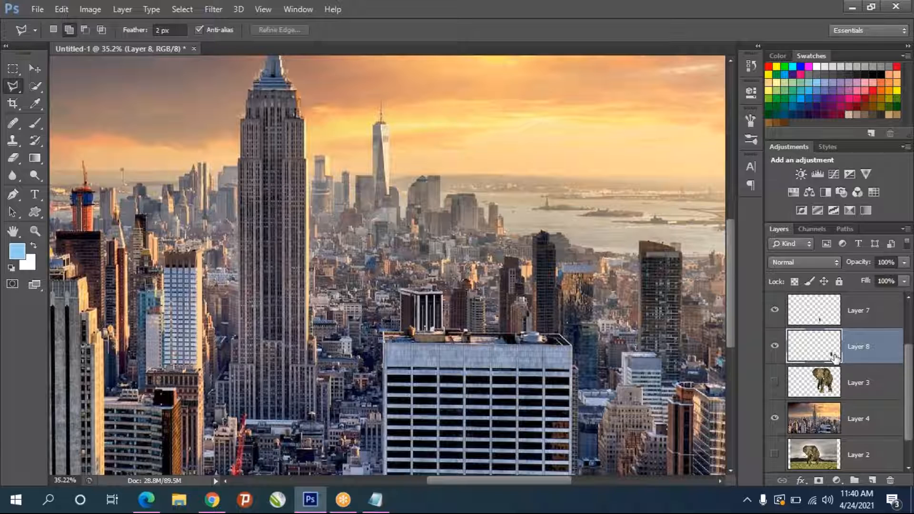
key(Delete)
On the skyline layer, start a Polygonal Lasso outline from the glass tower beside the office roof across the tops of the buildings to its right.
click(823, 388)
click(565, 322)
click(597, 323)
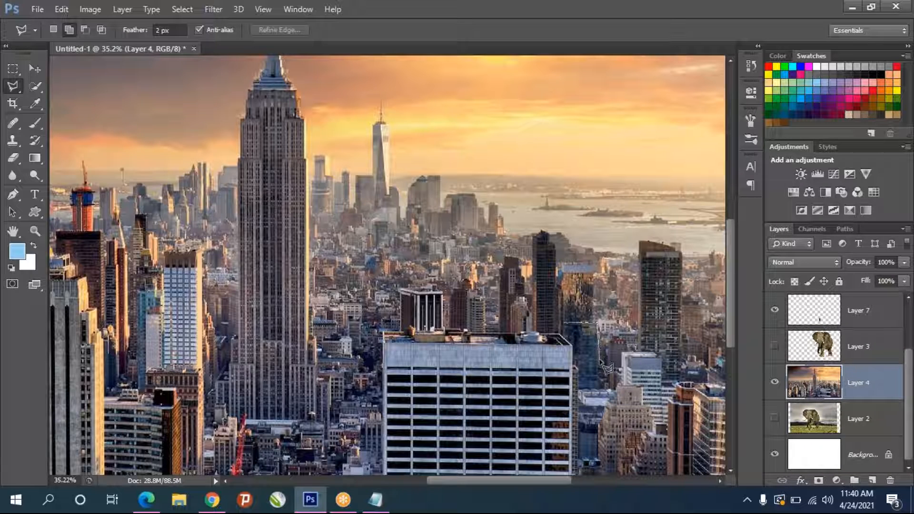
click(598, 386)
click(611, 387)
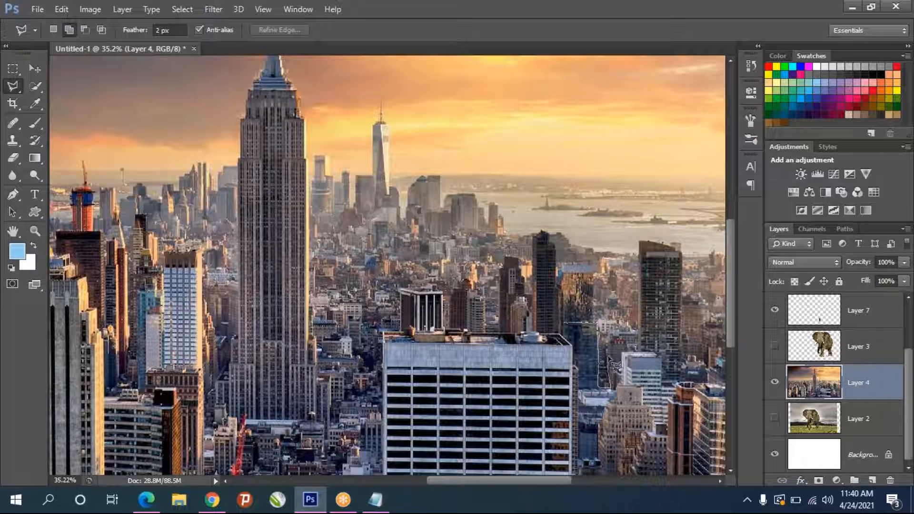
click(609, 332)
click(637, 331)
click(638, 352)
click(662, 353)
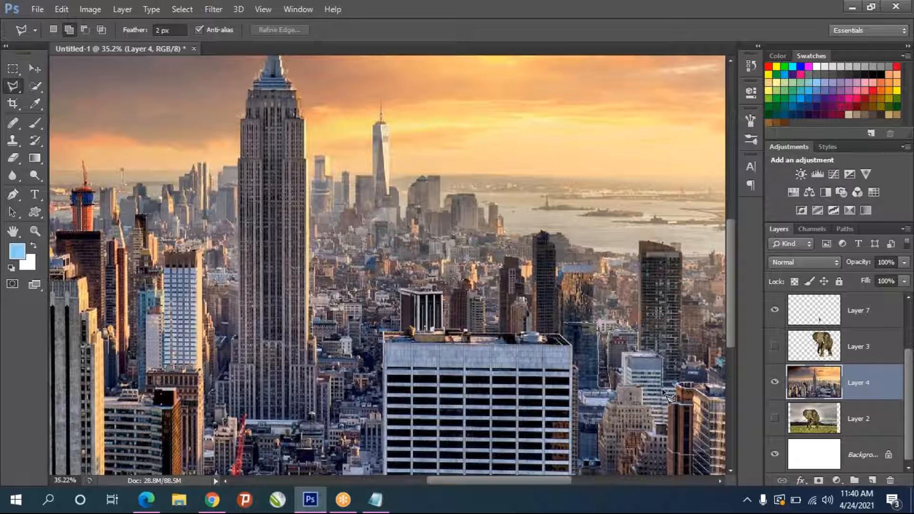
Continue the outline down past the image's lower edge, back to the office building and up its right side, closing it at the glass tower.
click(667, 423)
click(667, 473)
scroll(595, 468, down, 3)
click(660, 440)
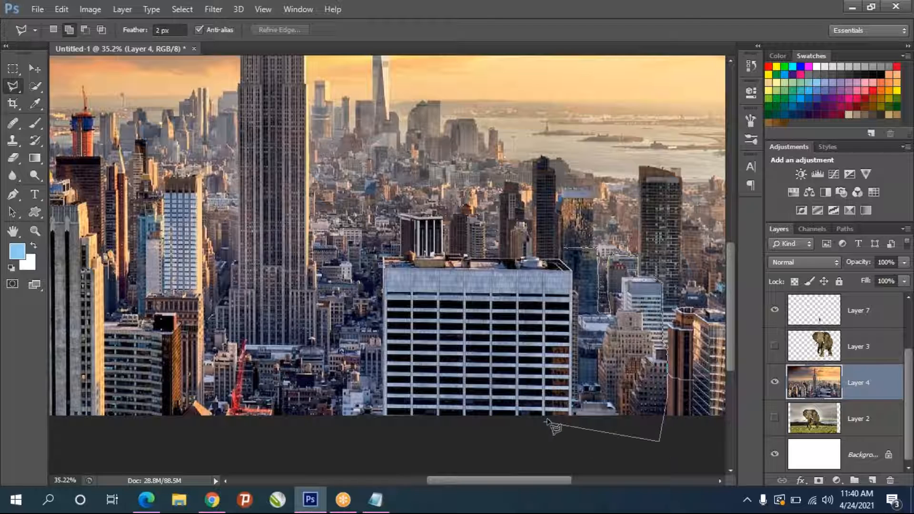
click(571, 415)
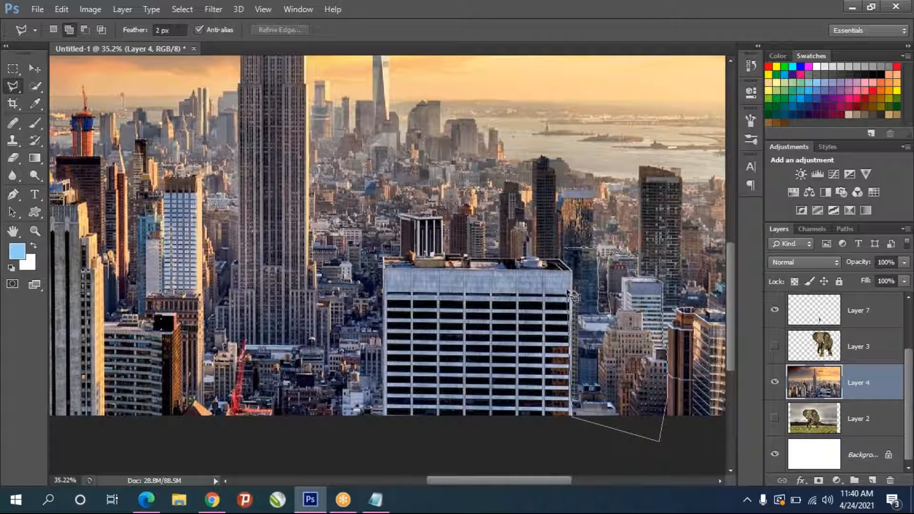
click(562, 247)
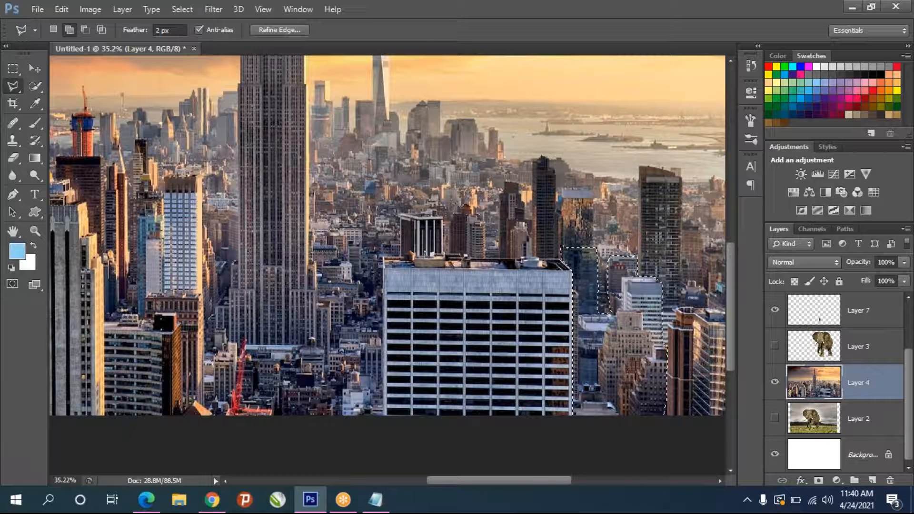
Copy the selected buildings onto a new layer, move it above the elephant layer and show the elephant again.
key(ctrl+j)
drag(834, 383, 826, 341)
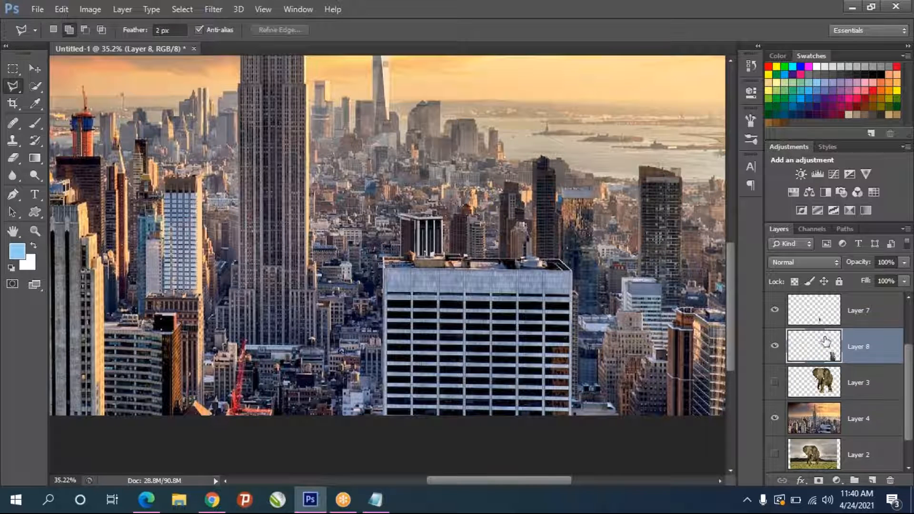
click(769, 381)
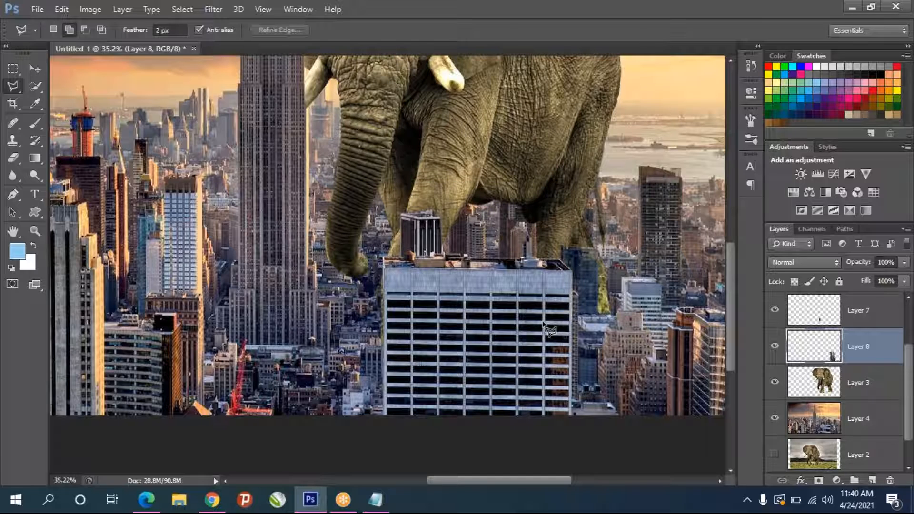
On the elephant layer, outline the leftover grass right of the office building with the Polygonal Lasso and delete it, clearing the selection.
scroll(543, 323, down, 2)
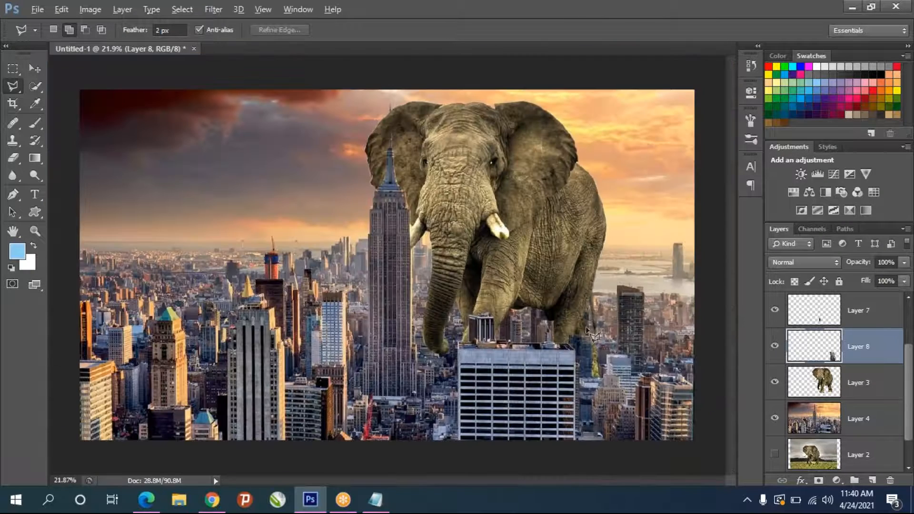
scroll(632, 350, up, 2)
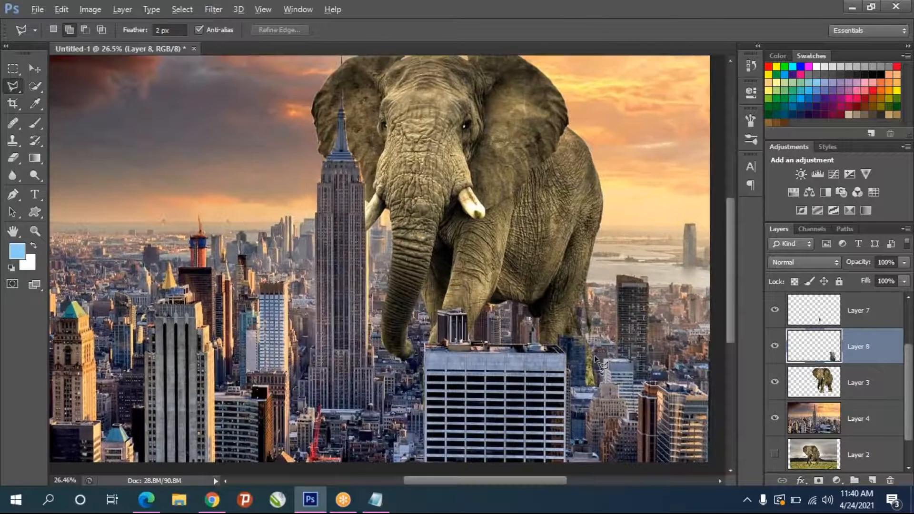
key(alt)
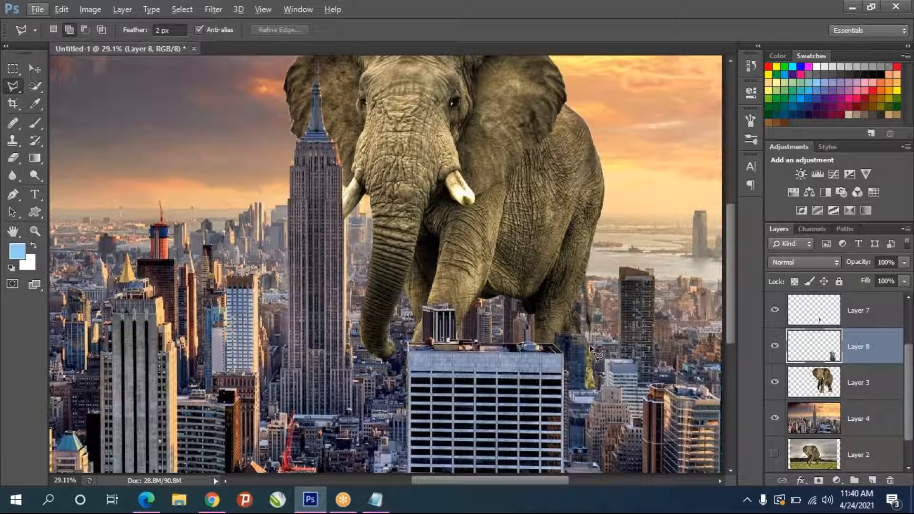
click(850, 393)
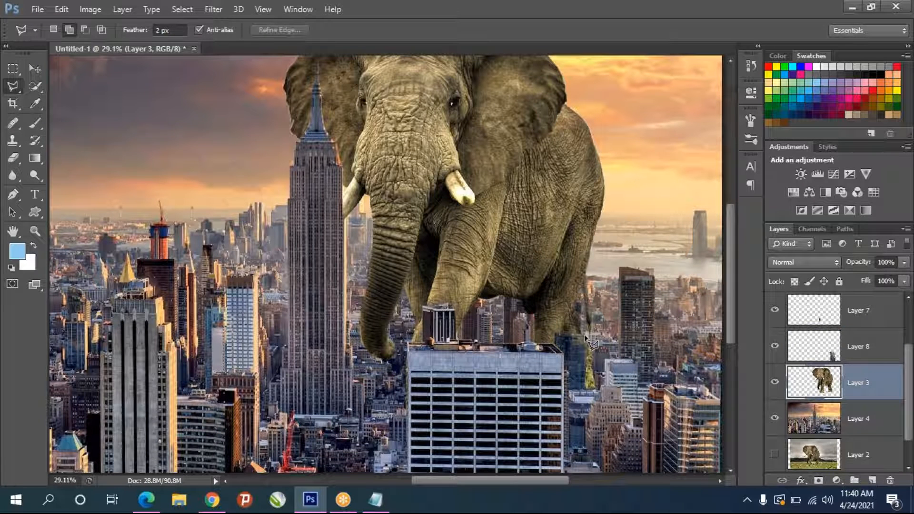
click(581, 406)
click(651, 381)
click(621, 307)
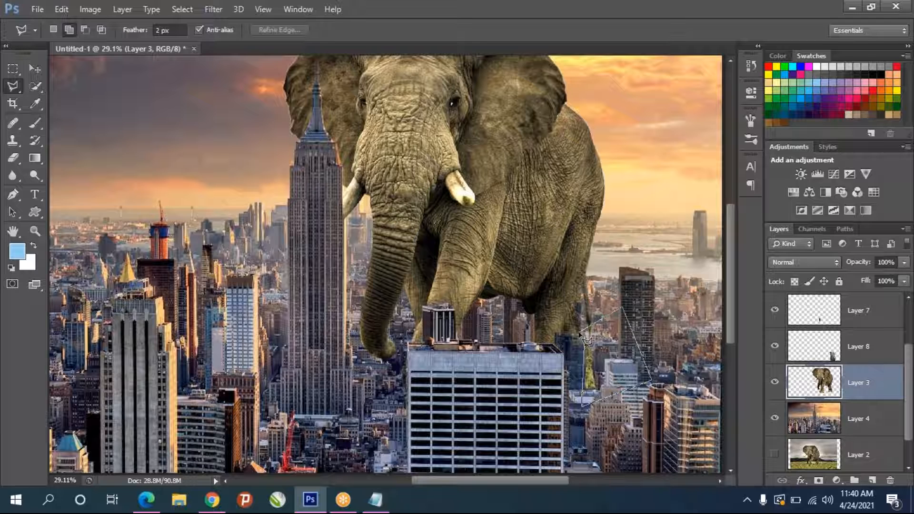
double_click(580, 333)
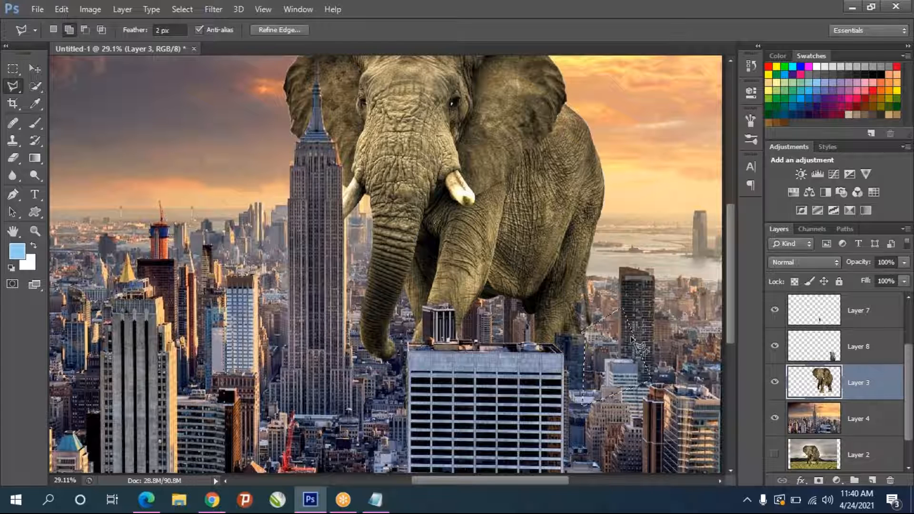
key(d)
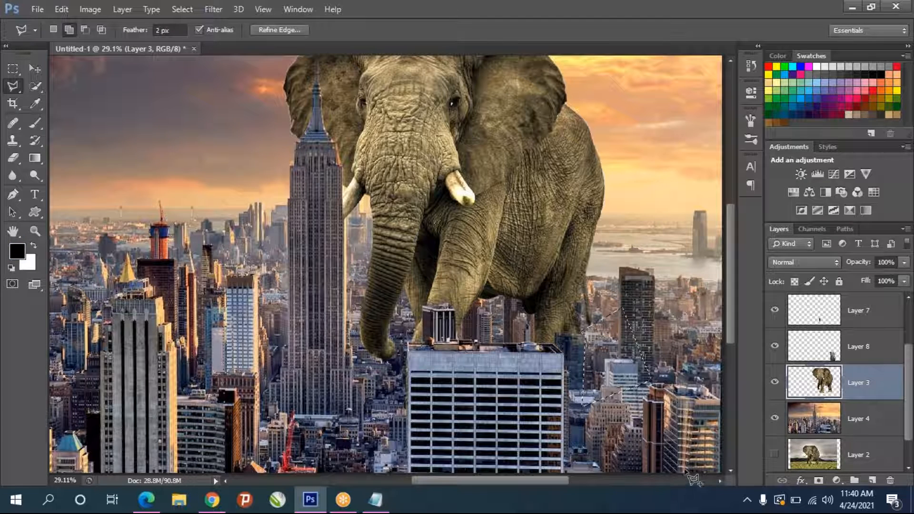
key(ctrl+d)
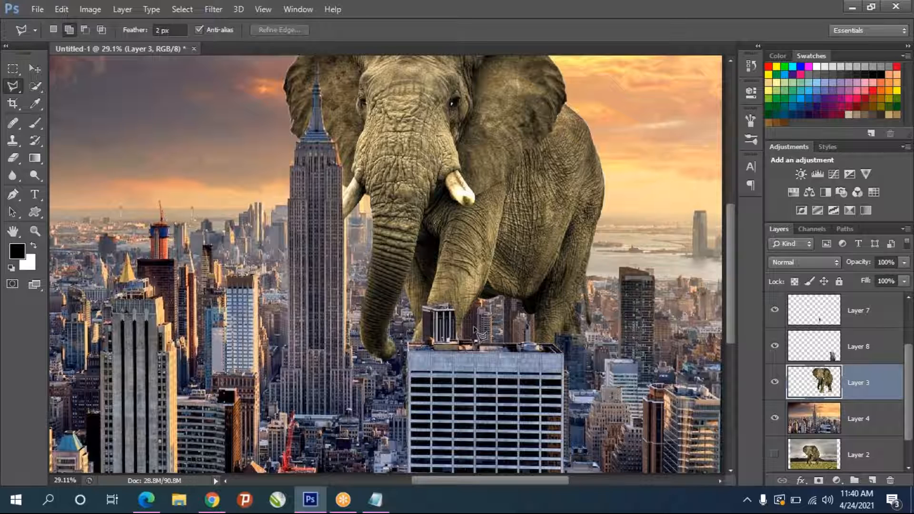
Apply Color Balance to the elephant's midtones with Cyan/Red +42, Magenta/Green +4 and Yellow/Blue -6.
scroll(478, 333, down, 3)
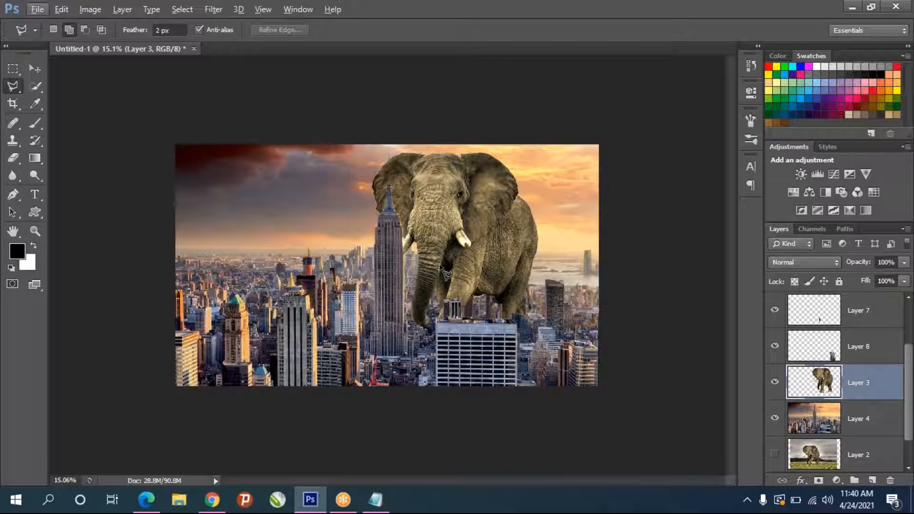
scroll(393, 185, up, 2)
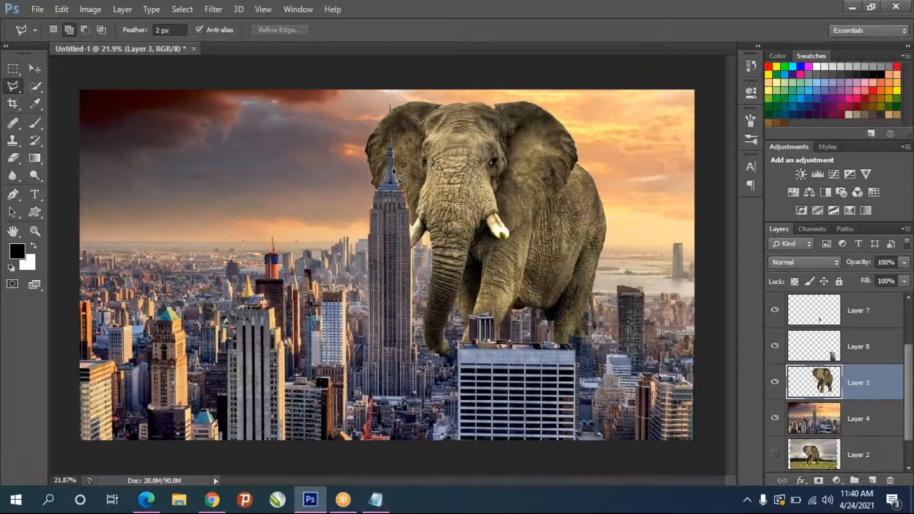
scroll(393, 170, up, 1)
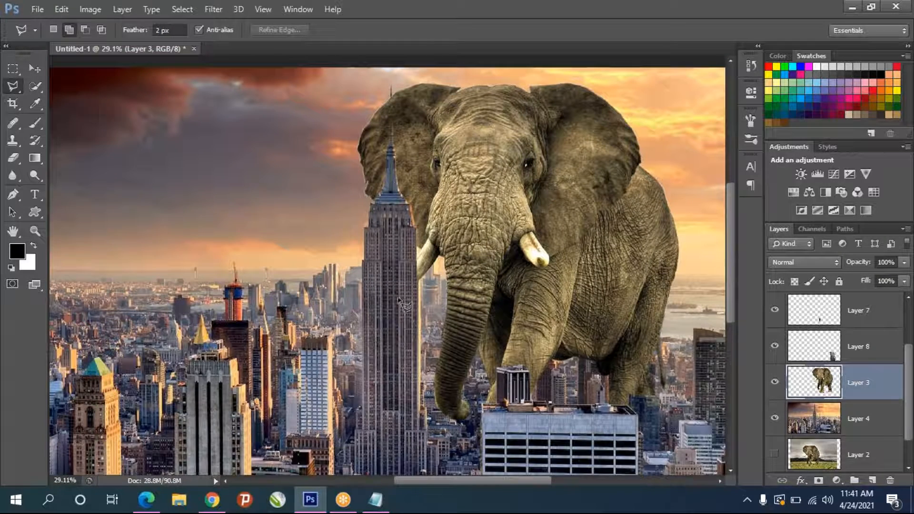
scroll(404, 309, down, 2)
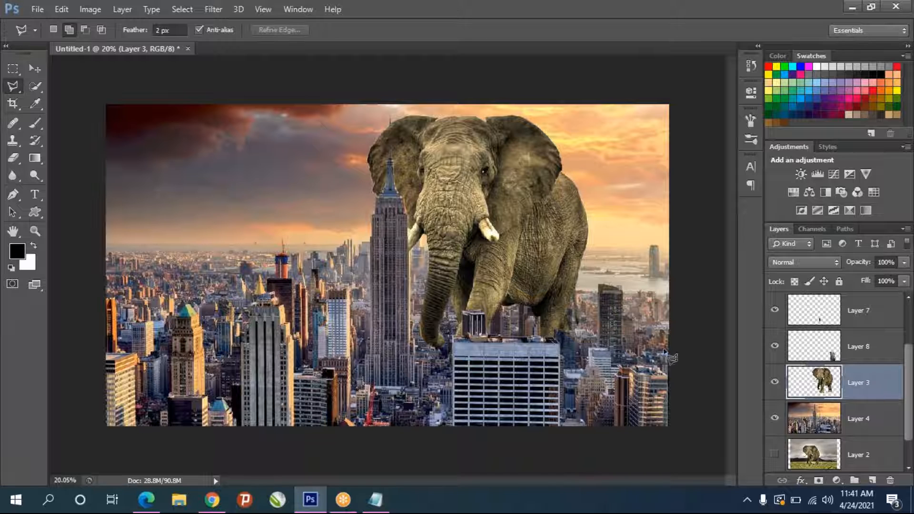
key(ctrl+b)
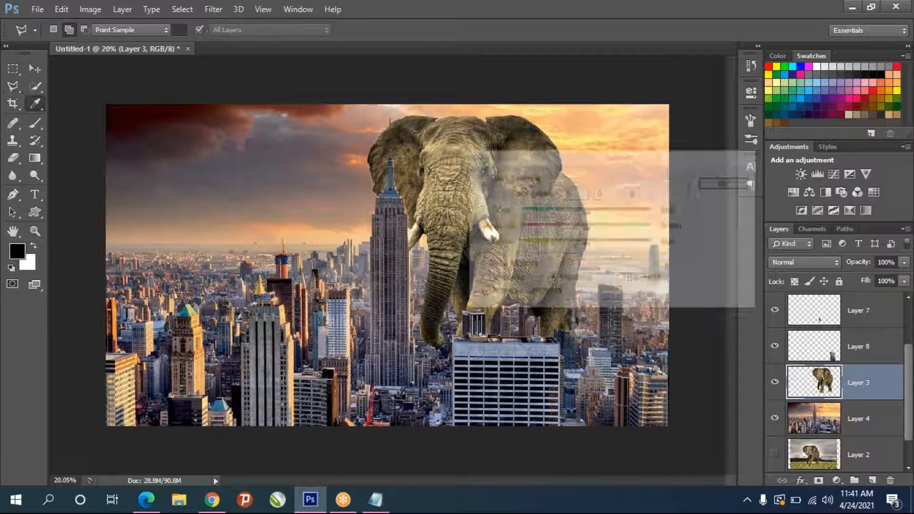
drag(629, 168, 292, 235)
mouse_move(252, 279)
mouse_down()
mouse_move(272, 279)
mouse_move(264, 281)
mouse_up()
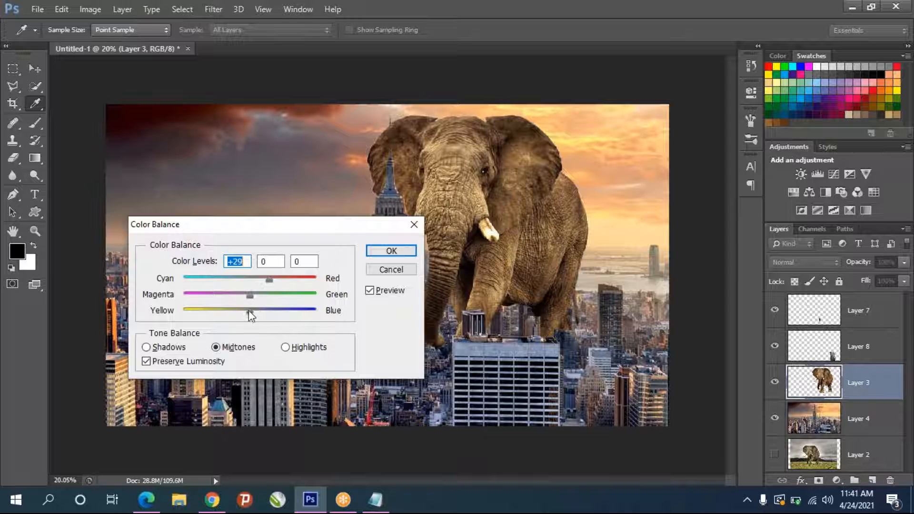
mouse_move(247, 312)
mouse_down()
mouse_move(231, 312)
mouse_move(262, 317)
mouse_move(184, 314)
mouse_move(270, 307)
mouse_move(222, 296)
mouse_move(271, 295)
mouse_move(233, 296)
mouse_move(252, 299)
mouse_up()
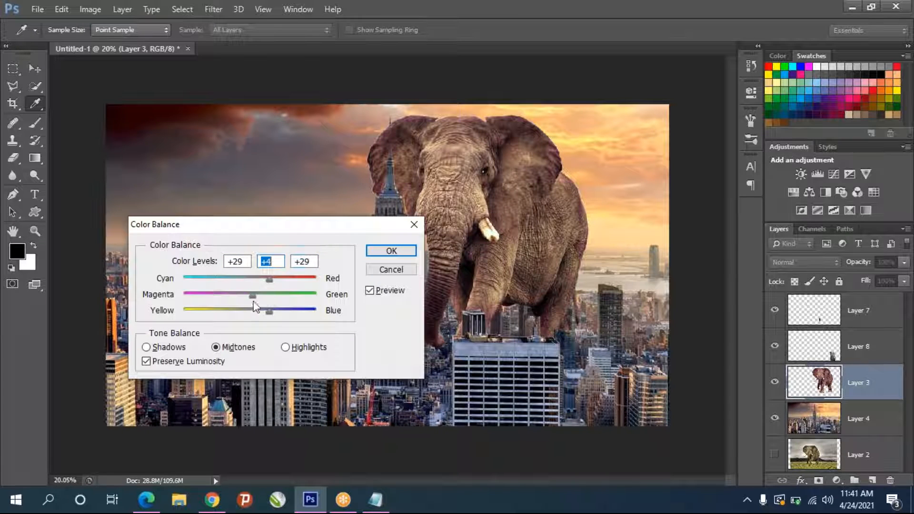
click(245, 309)
mouse_move(287, 285)
mouse_down()
mouse_move(269, 283)
mouse_move(278, 285)
mouse_up()
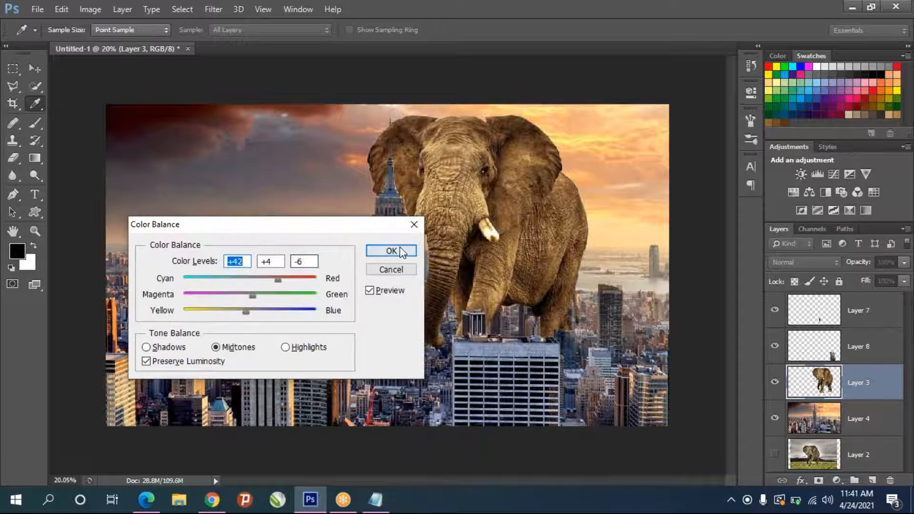
click(391, 251)
key(l)
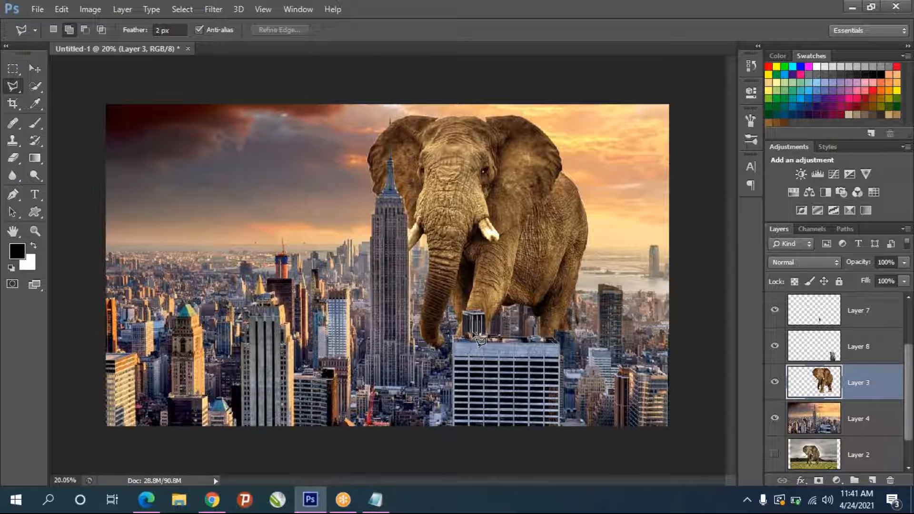
Add a new layer above the elephant and try a black 500 px brush stroke down the elephant's right side, undoing the stroke.
click(872, 480)
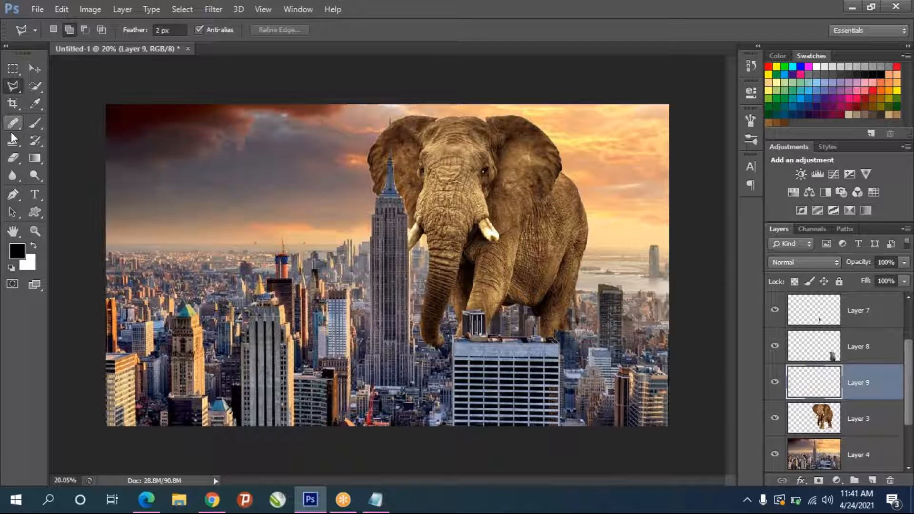
click(35, 123)
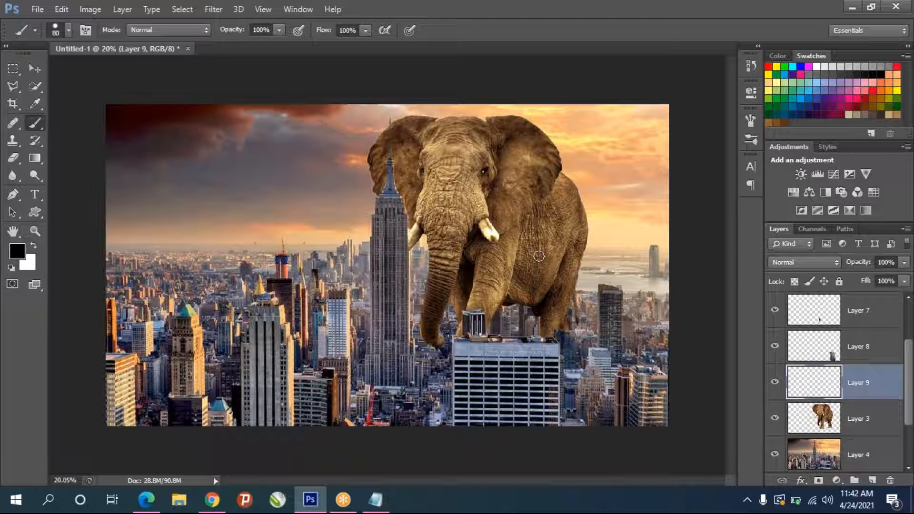
key(bracketright)
key(bracketright)
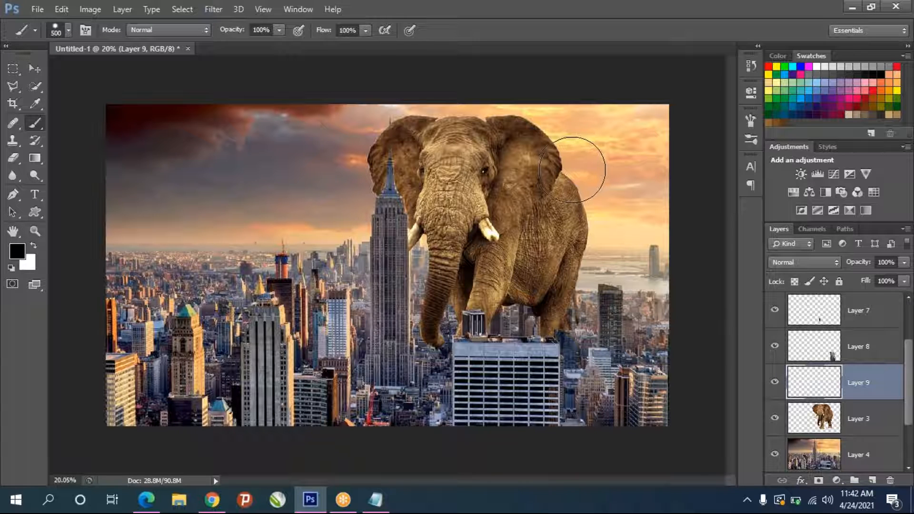
drag(576, 174, 576, 272)
key(ctrl+z)
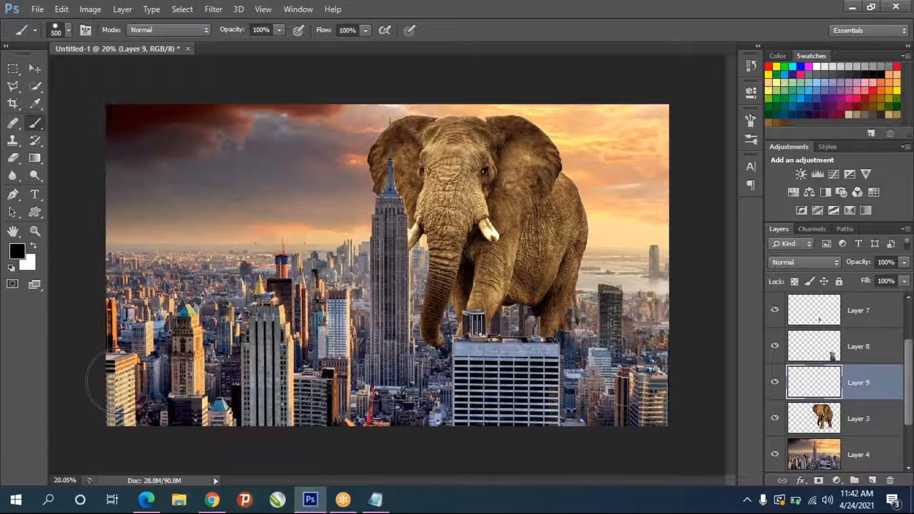
Sample a light orange foreground colour from the sunlit face of the green-roofed tower with the Eyedropper.
click(35, 110)
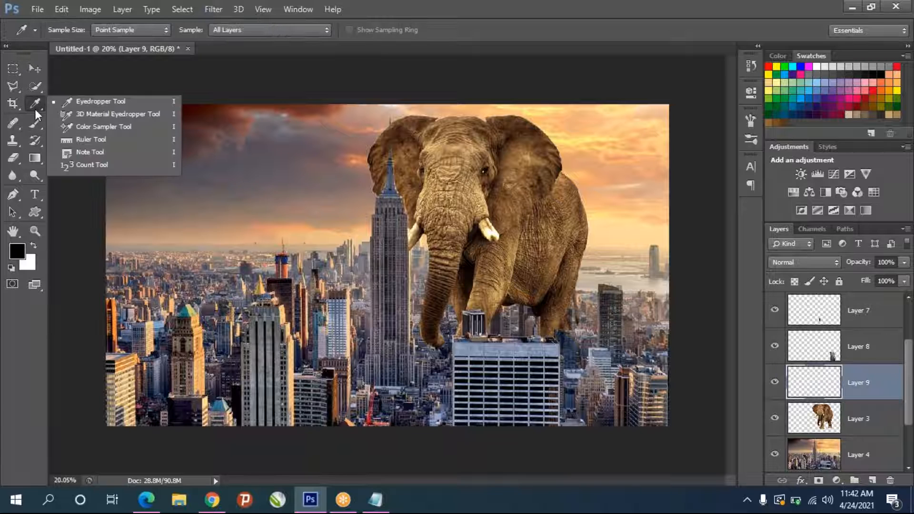
click(80, 101)
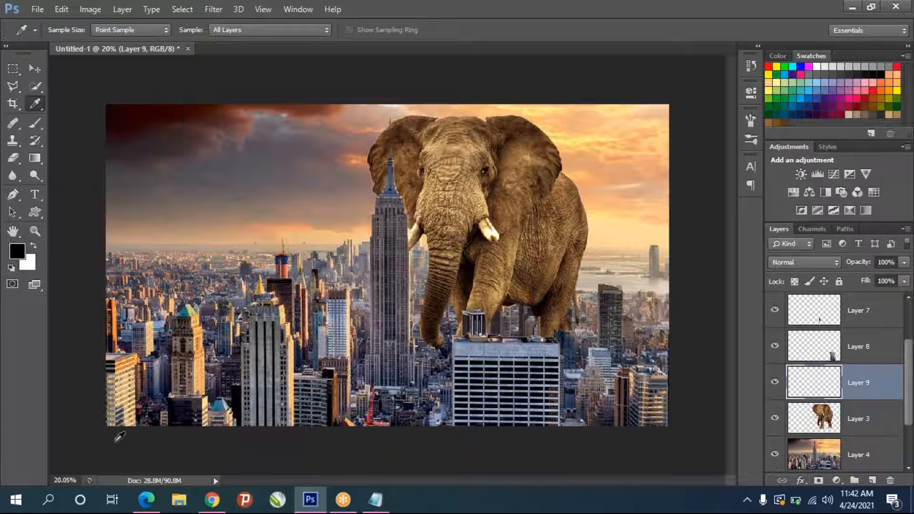
scroll(134, 430, up, 1)
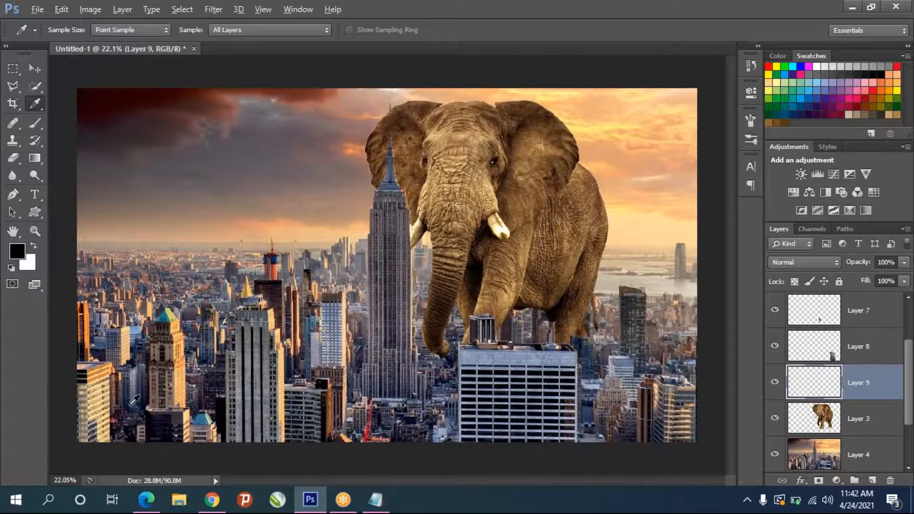
scroll(134, 400, up, 7)
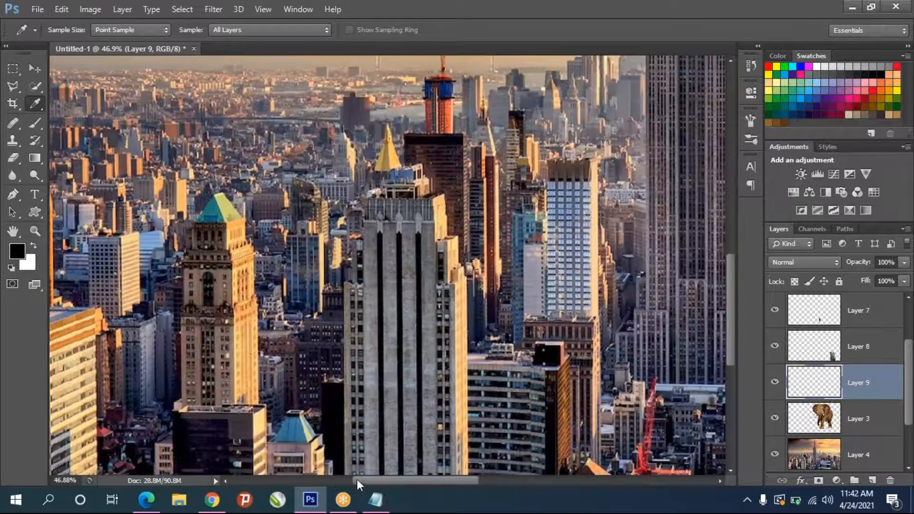
drag(373, 477, 329, 327)
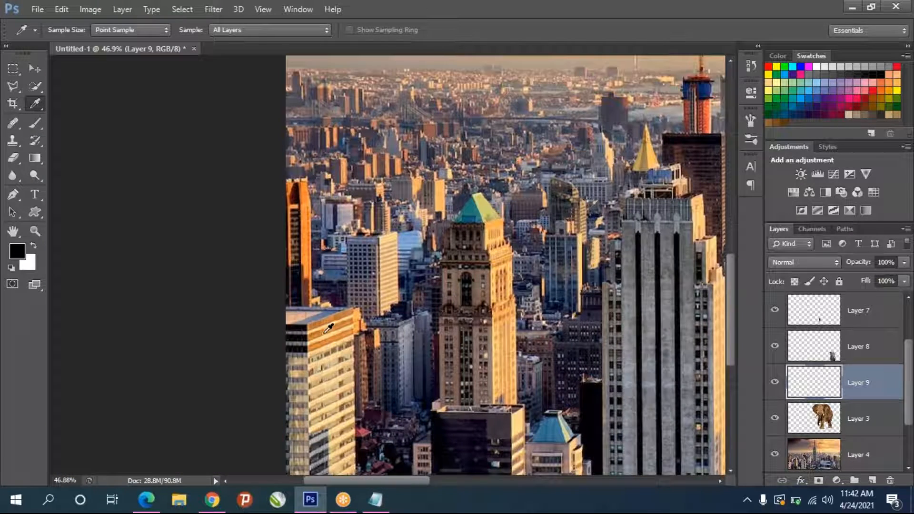
click(330, 331)
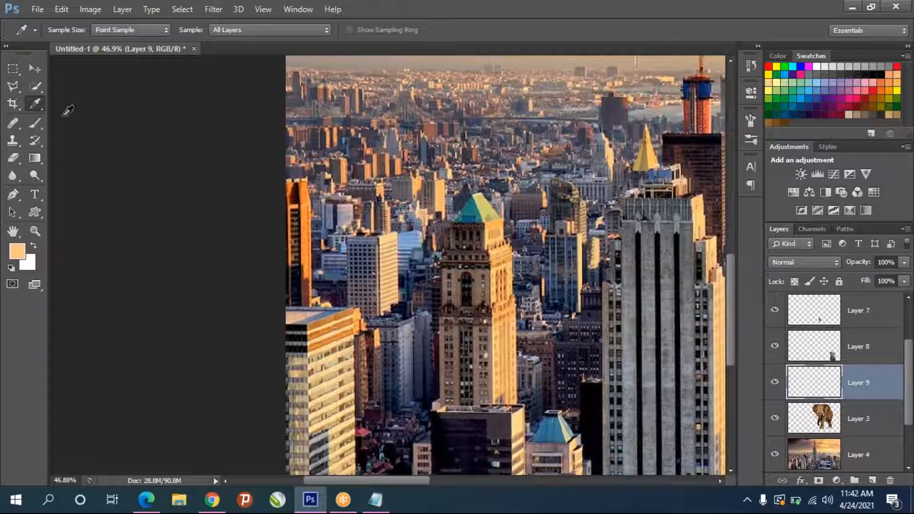
click(502, 272)
Try painting light orange strokes with a soft 500 px brush along the elephant's right side and front leg, and undo them.
scroll(600, 246, down, 14)
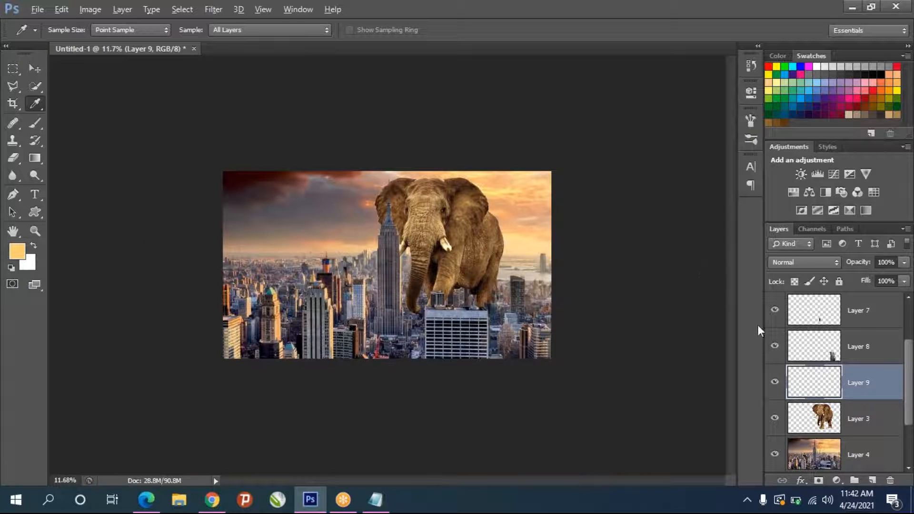
click(38, 124)
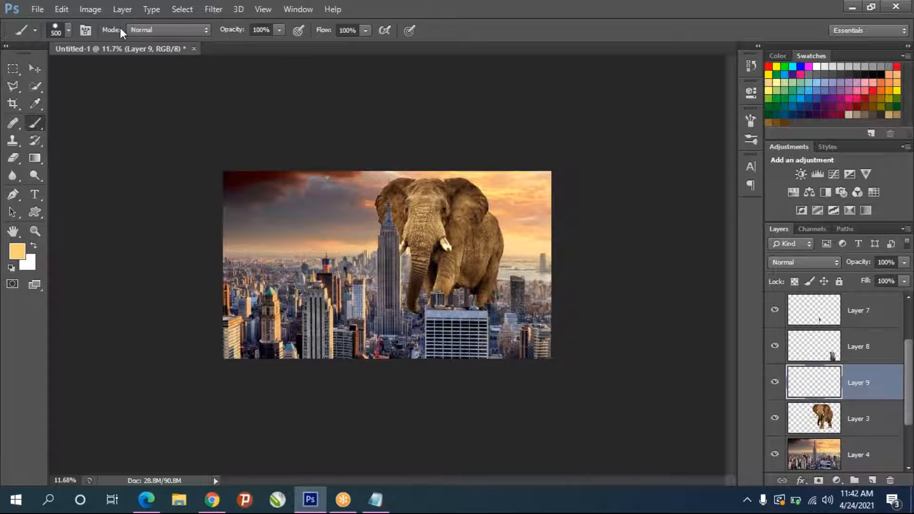
click(68, 31)
click(28, 134)
scroll(560, 250, up, 6)
mouse_move(595, 194)
mouse_down()
mouse_move(599, 306)
mouse_move(590, 361)
mouse_up()
drag(585, 164, 578, 261)
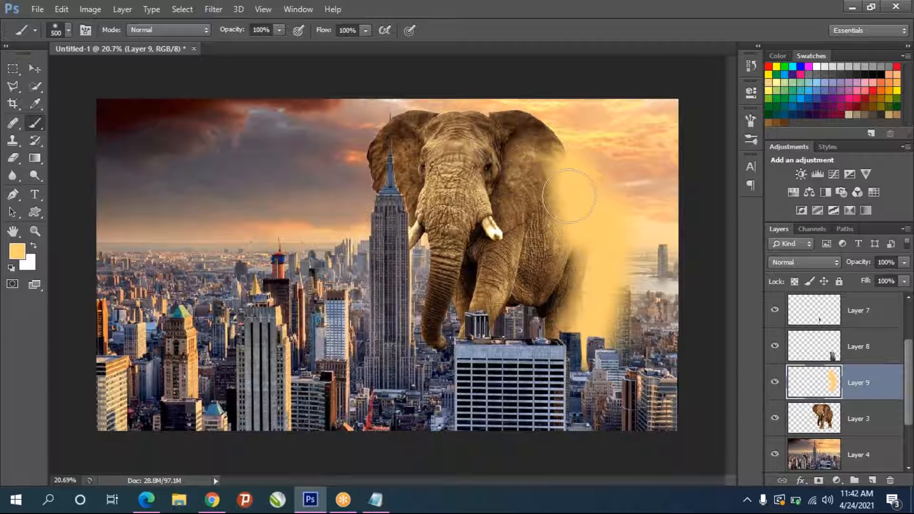
mouse_move(526, 254)
mouse_down()
mouse_move(497, 275)
mouse_move(474, 314)
mouse_up()
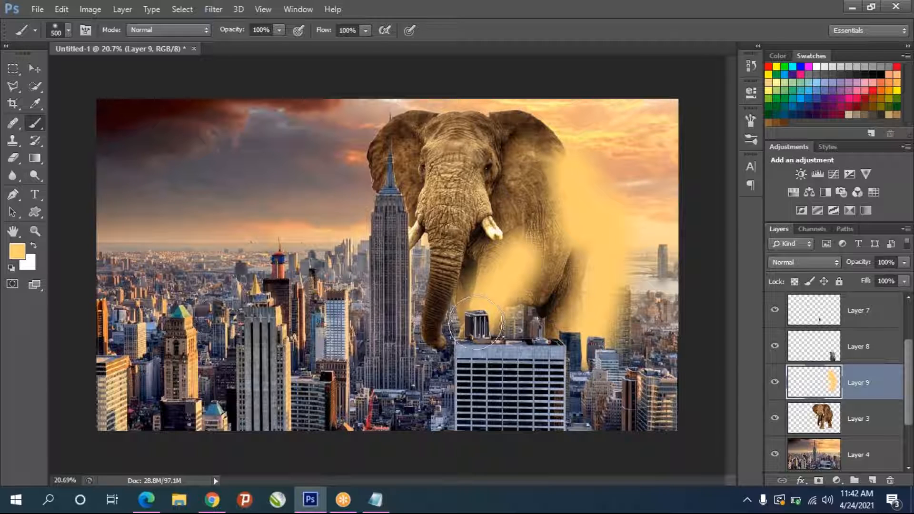
key(ctrl+alt+z)
key(ctrl+alt+z)
key(ctrl+alt+z)
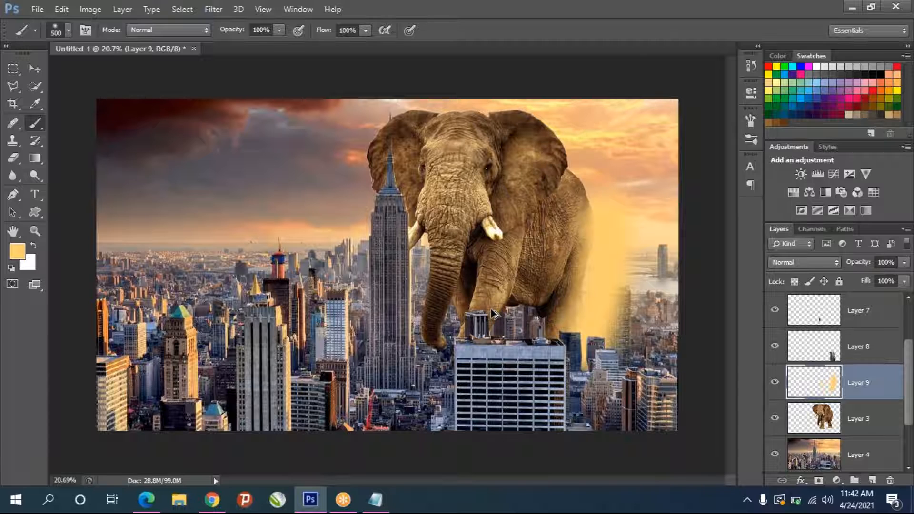
drag(837, 395, 833, 417)
ctrl+click(833, 417)
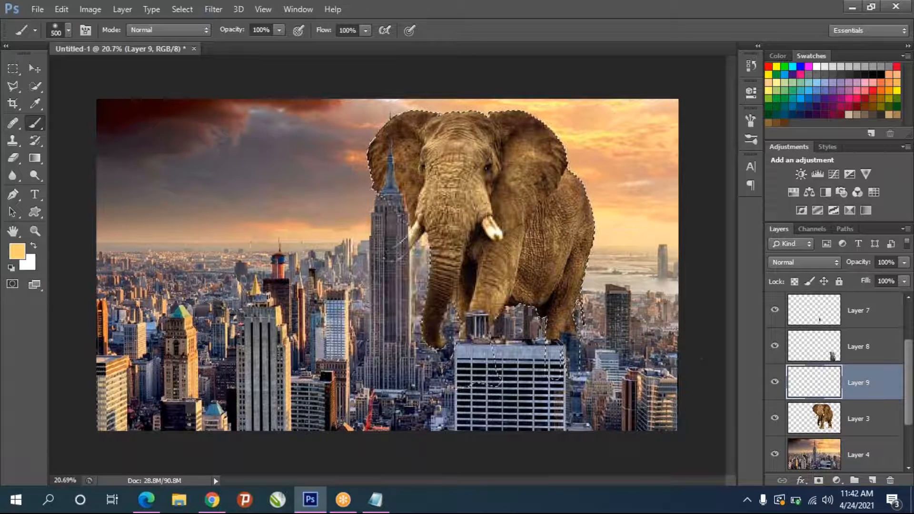
key(ctrl+d)
Load the elephant layer's transparency as a new selection.
click(832, 422)
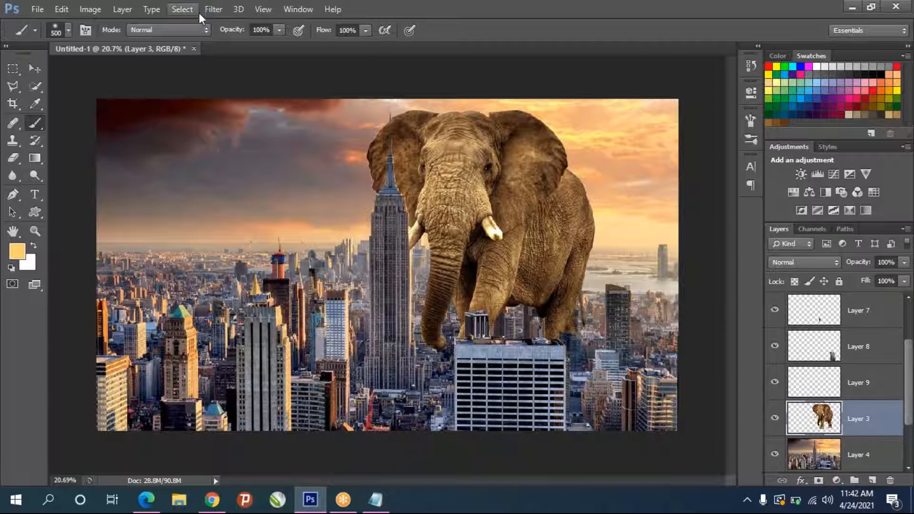
click(181, 11)
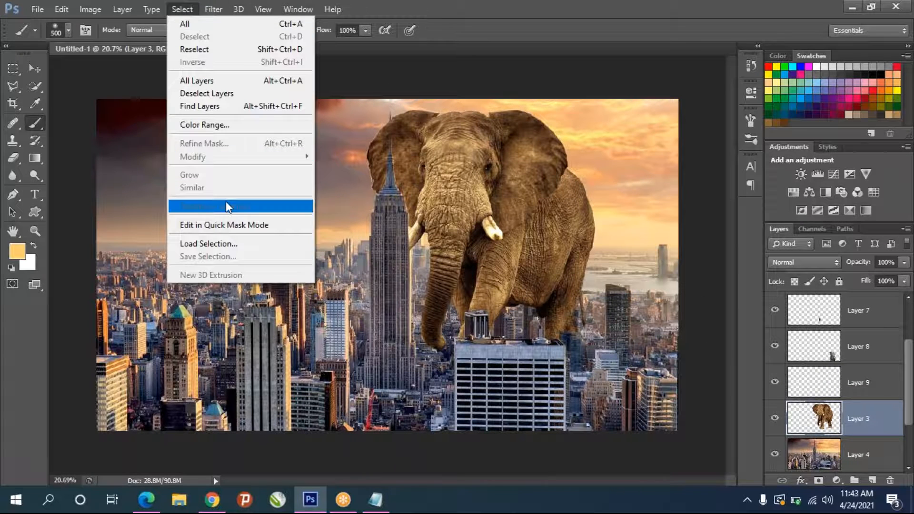
click(205, 242)
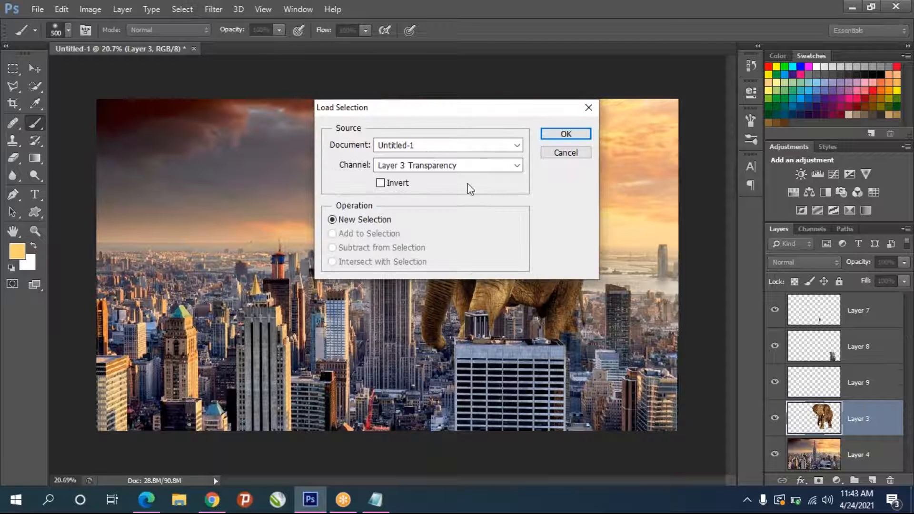
click(565, 134)
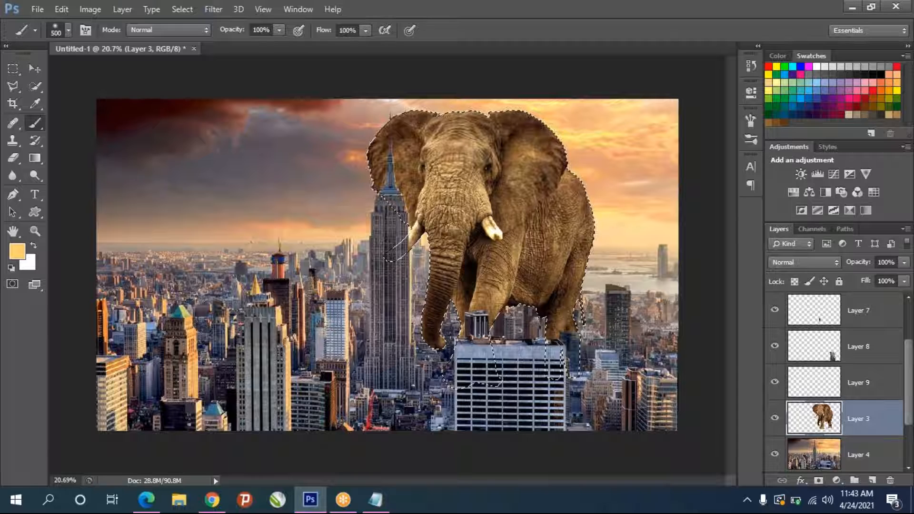
click(817, 381)
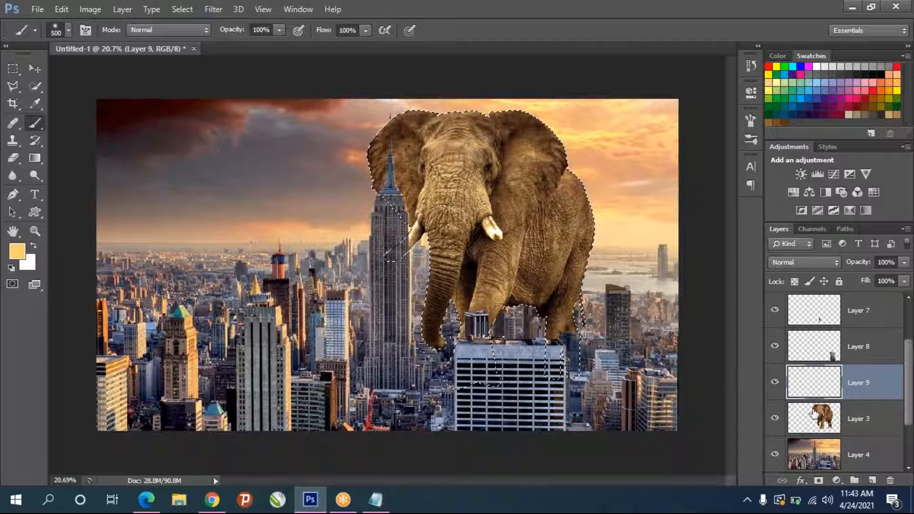
click(839, 427)
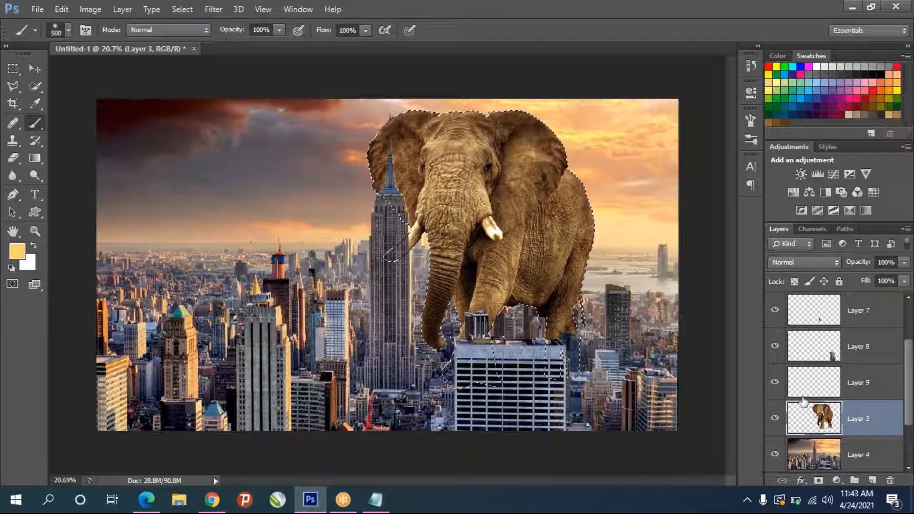
right_click(878, 422)
key(Escape)
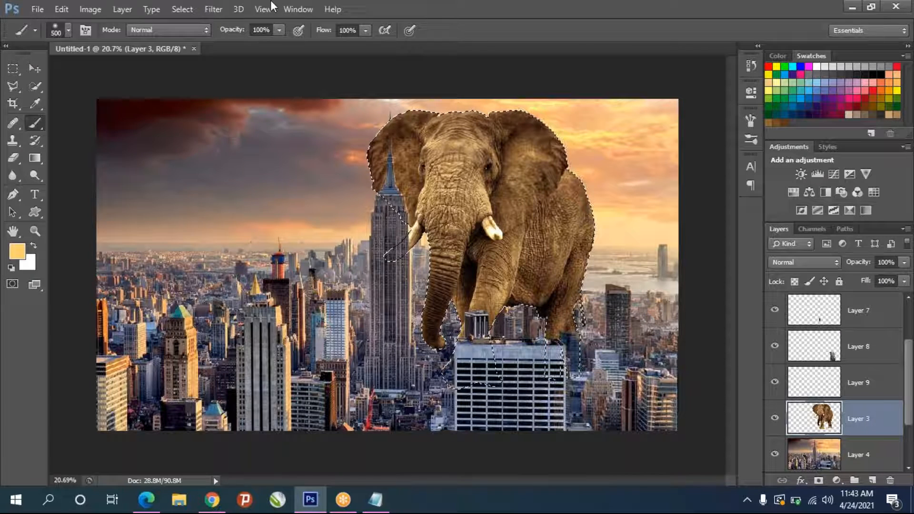
click(186, 10)
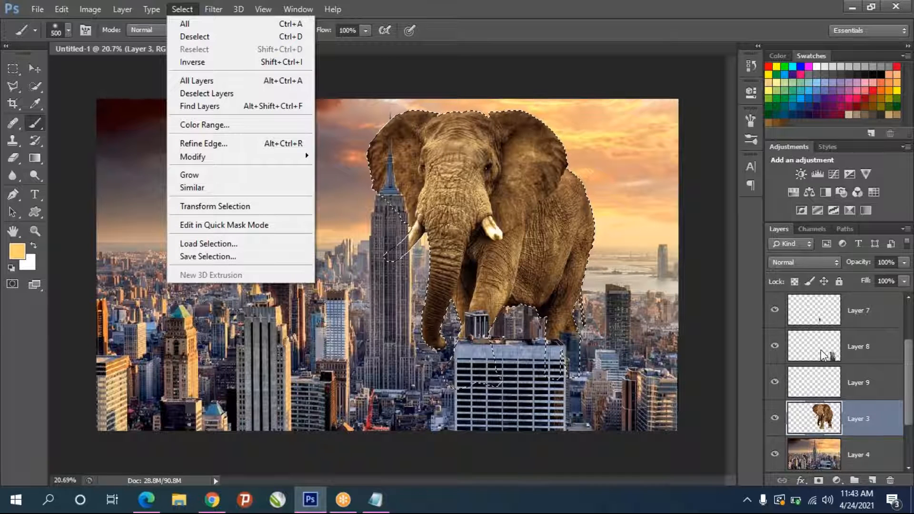
click(747, 335)
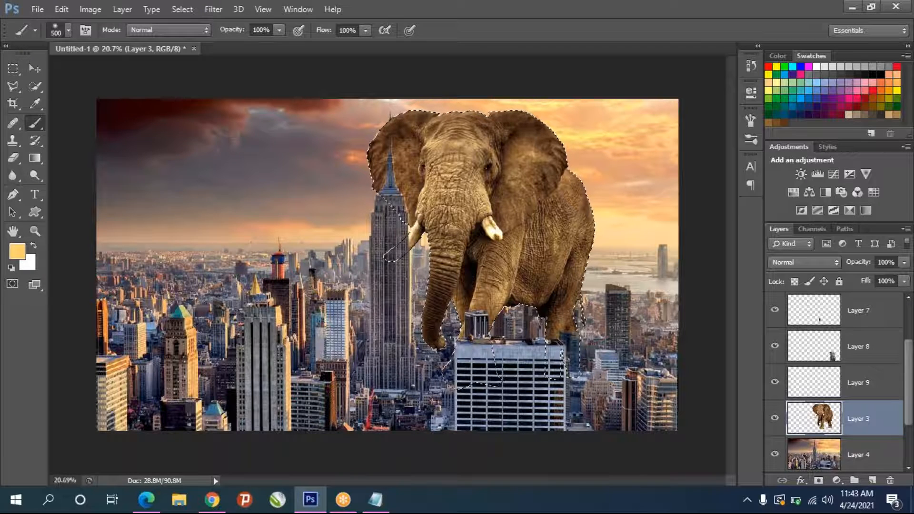
Paint soft light orange strokes on Layer 9 over the elephant's right side and front leg, and blend the layer as Overlay at 80% opacity.
click(831, 380)
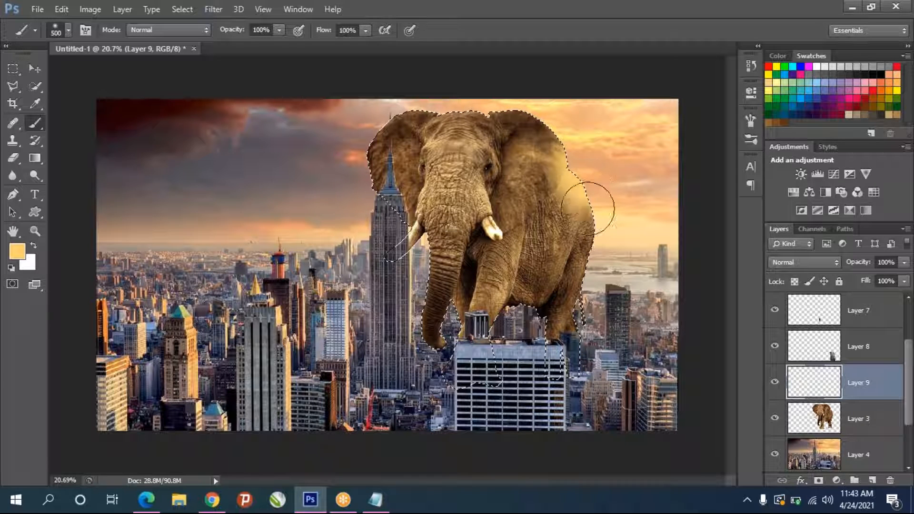
mouse_move(576, 305)
mouse_down()
mouse_move(566, 328)
mouse_move(578, 310)
mouse_up()
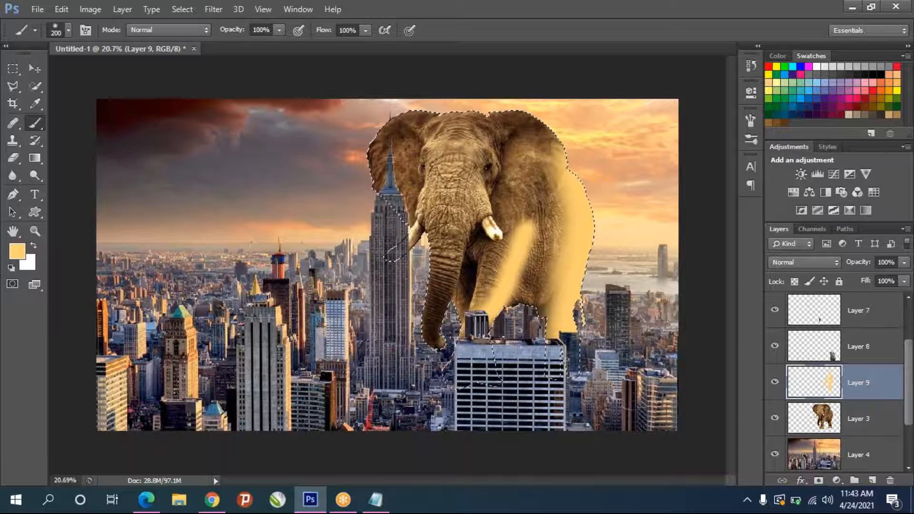
click(816, 263)
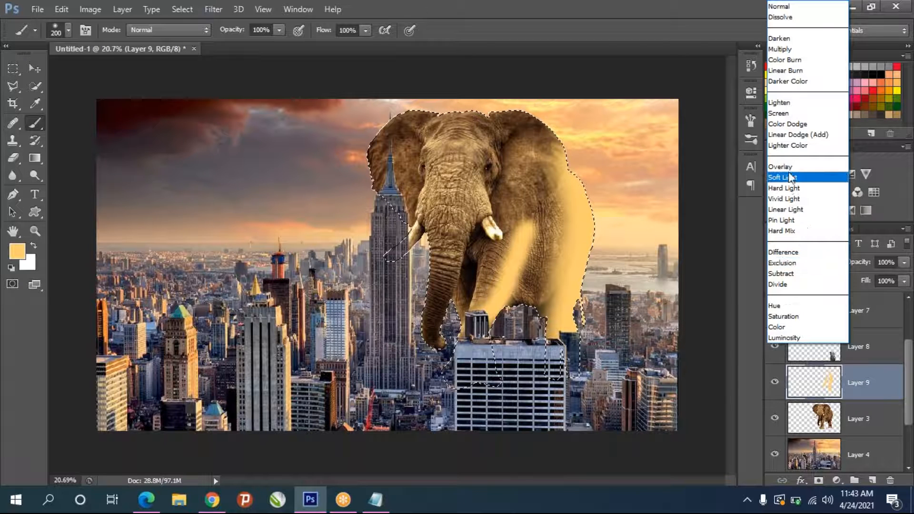
click(788, 170)
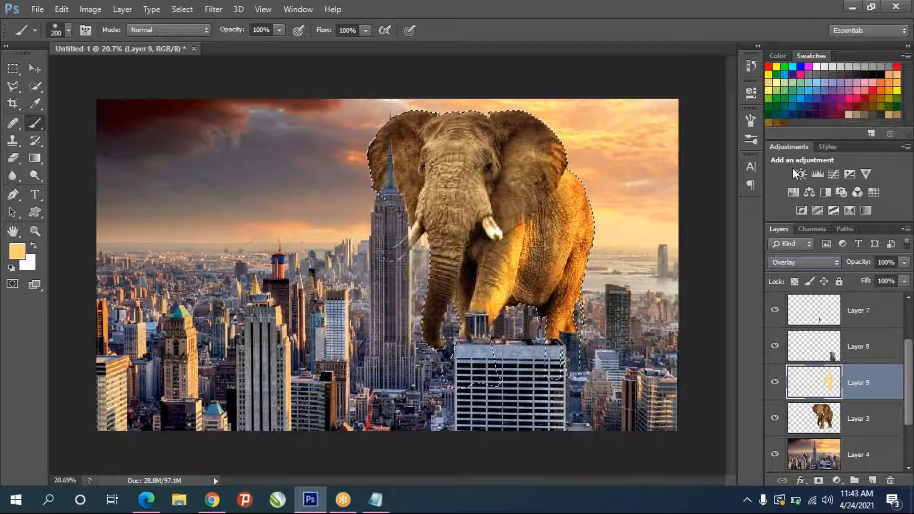
click(904, 263)
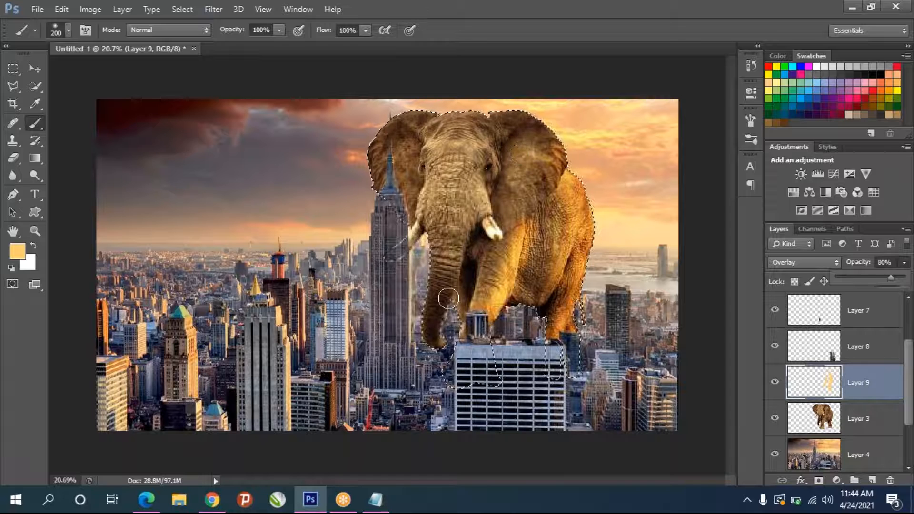
Paint light orange along the lower part of the elephant's trunk with the 200 px brush and clear the selection.
drag(442, 314, 447, 353)
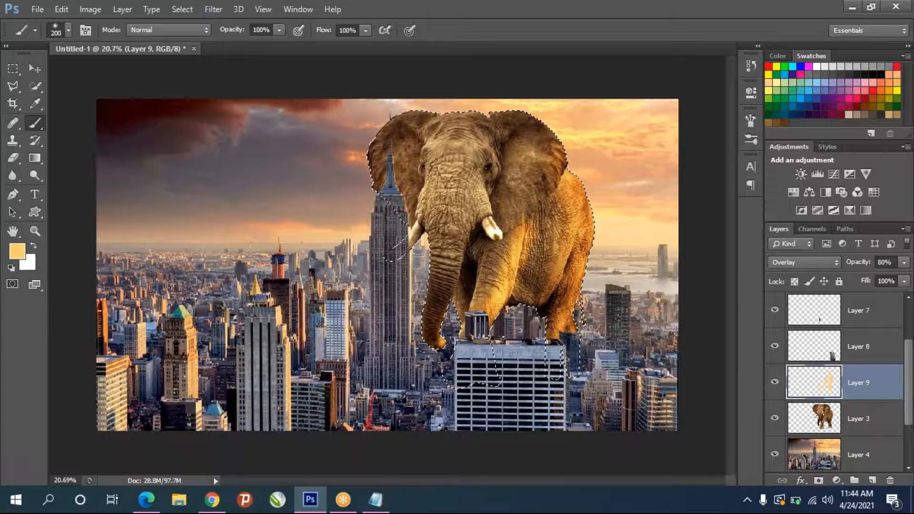
scroll(464, 207, down, 3)
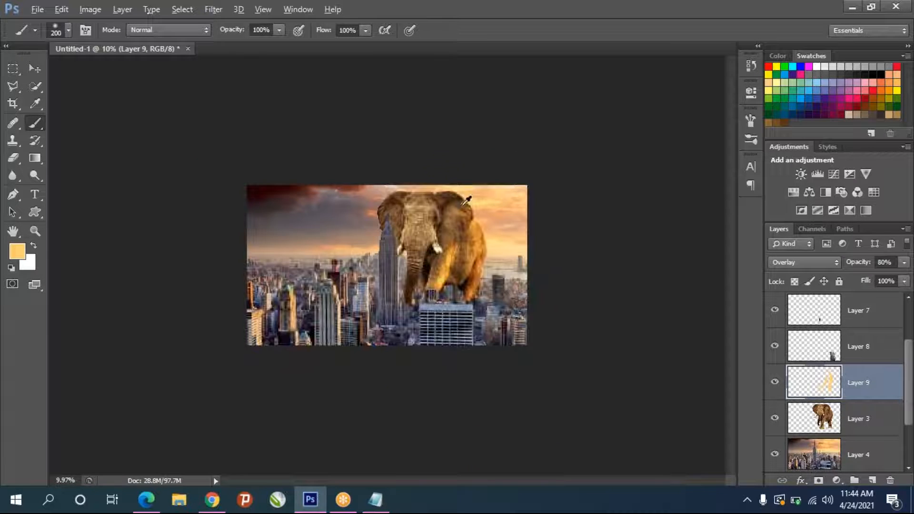
scroll(471, 202, up, 1)
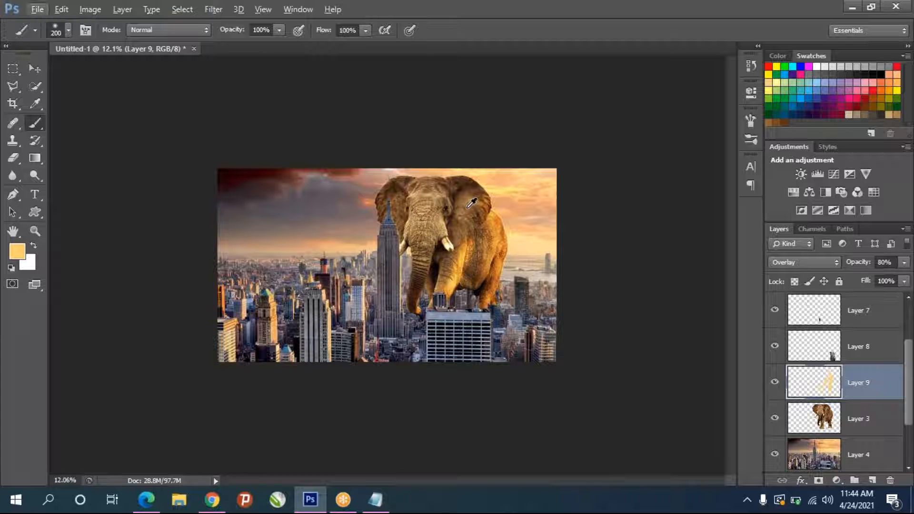
scroll(464, 203, up, 3)
scroll(502, 182, down, 2)
scroll(502, 182, up, 1)
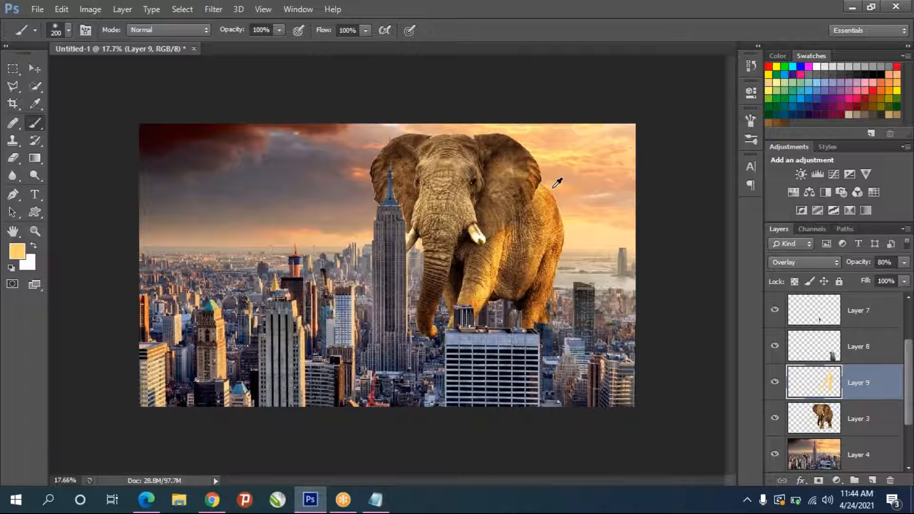
scroll(554, 185, up, 2)
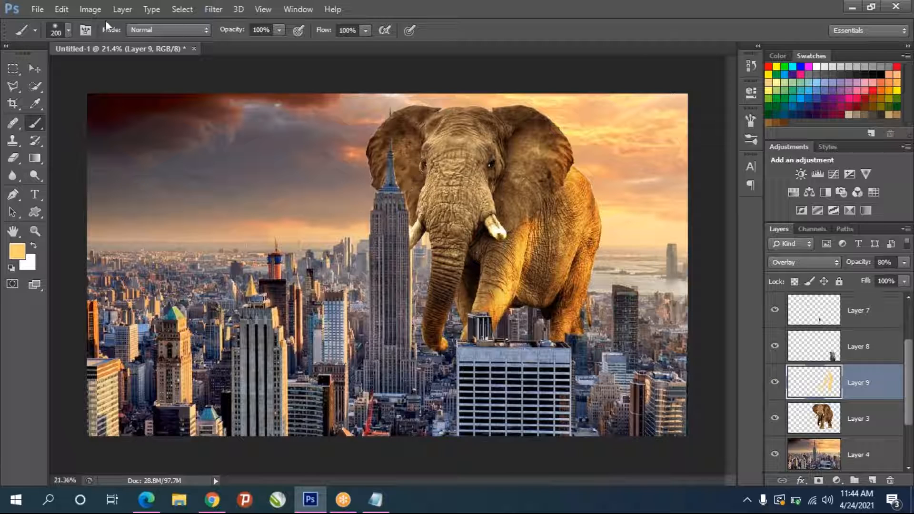
Create a new 1600 × 1073 pixel document with a white background and add an empty layer for brush work.
click(37, 9)
click(38, 16)
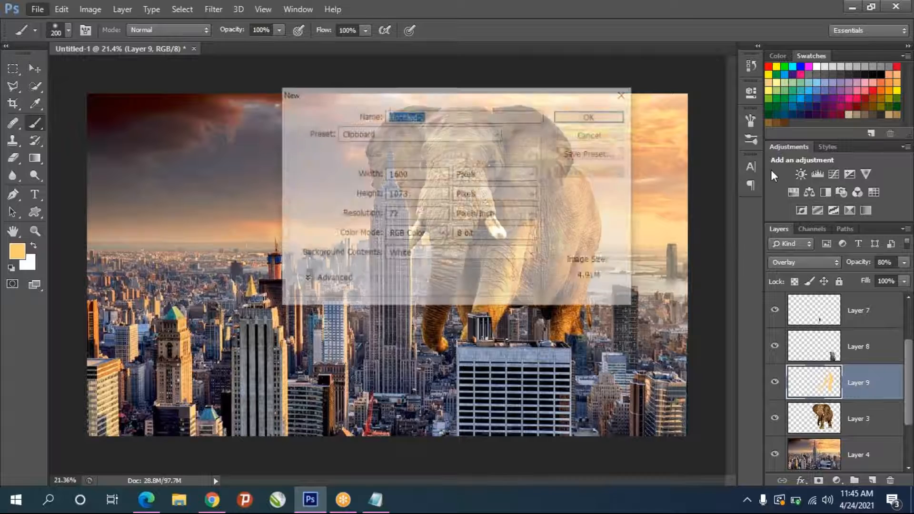
click(572, 119)
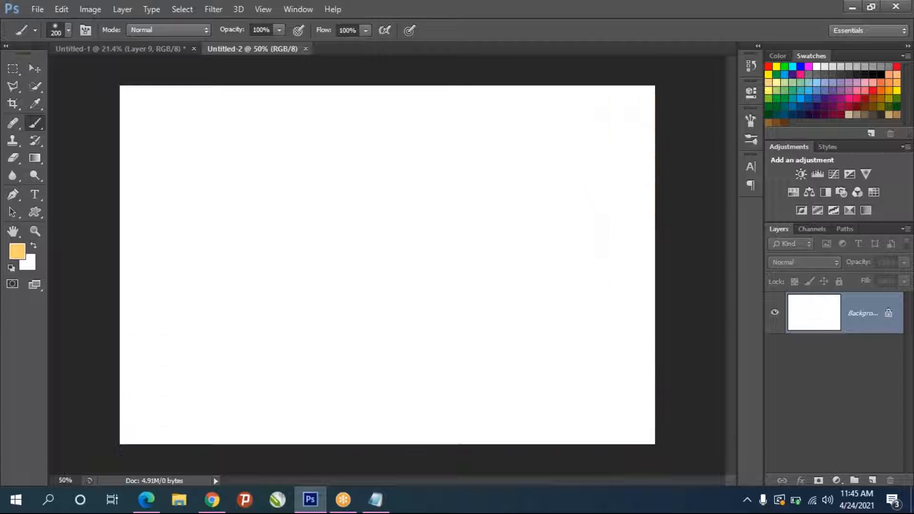
right_click(39, 122)
click(103, 121)
click(872, 480)
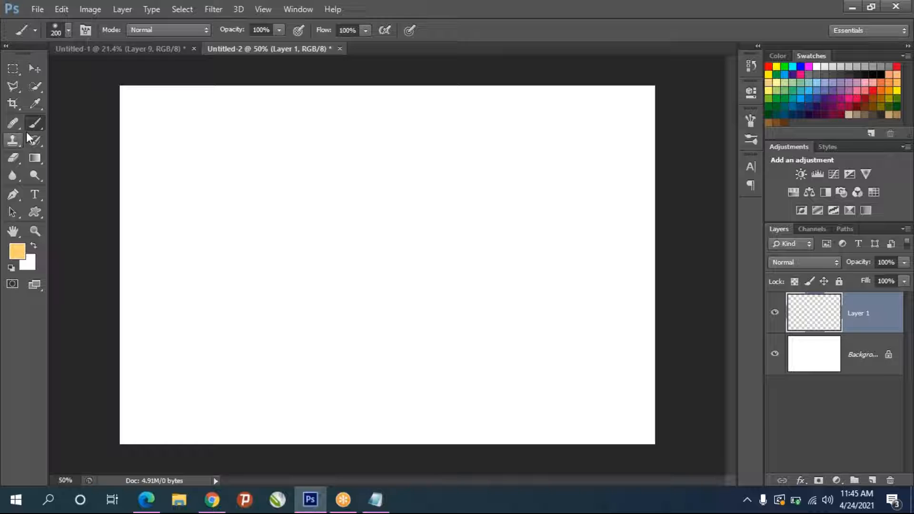
Set the soft round brush to 189 px and try a light orange band along the canvas's bottom edge, undoing it.
click(69, 30)
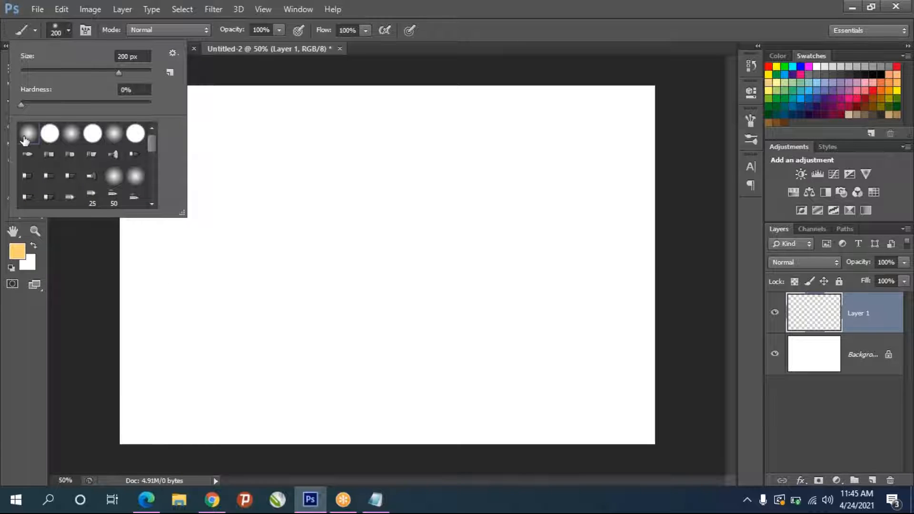
drag(140, 82, 115, 84)
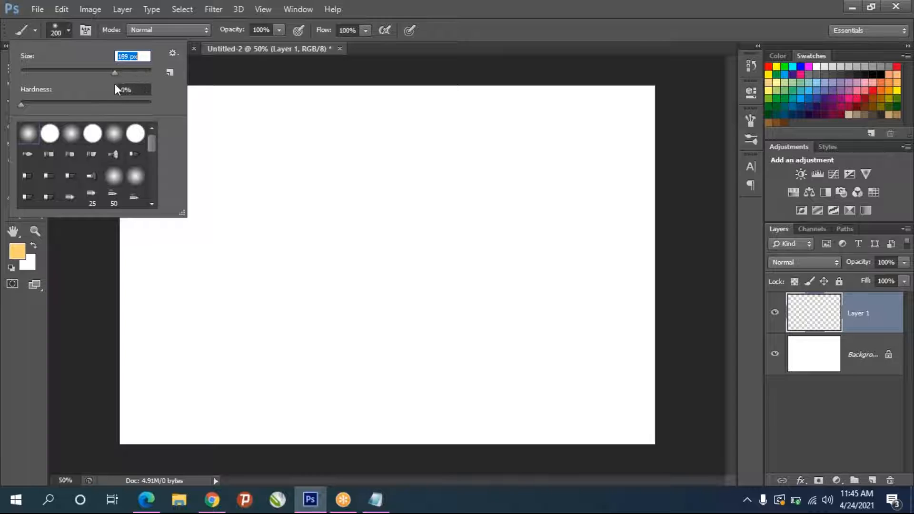
drag(138, 421, 285, 422)
drag(369, 426, 665, 424)
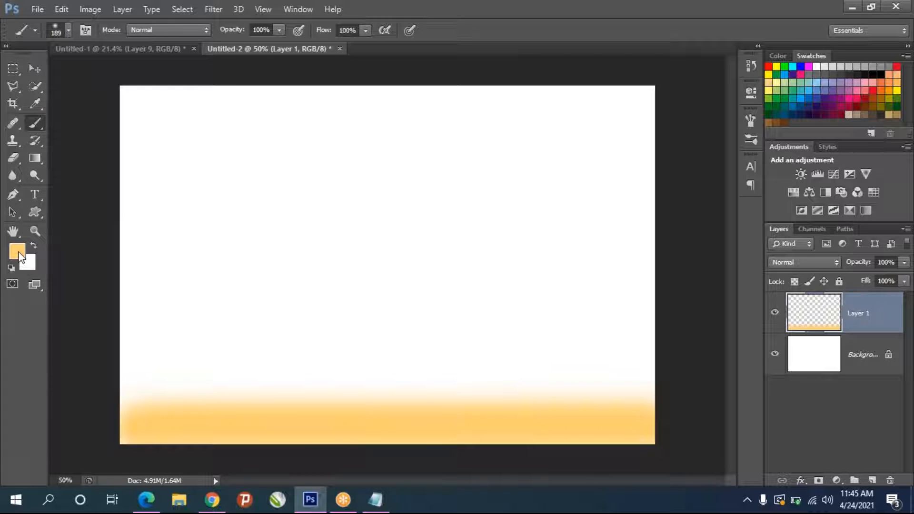
key(ctrl+z)
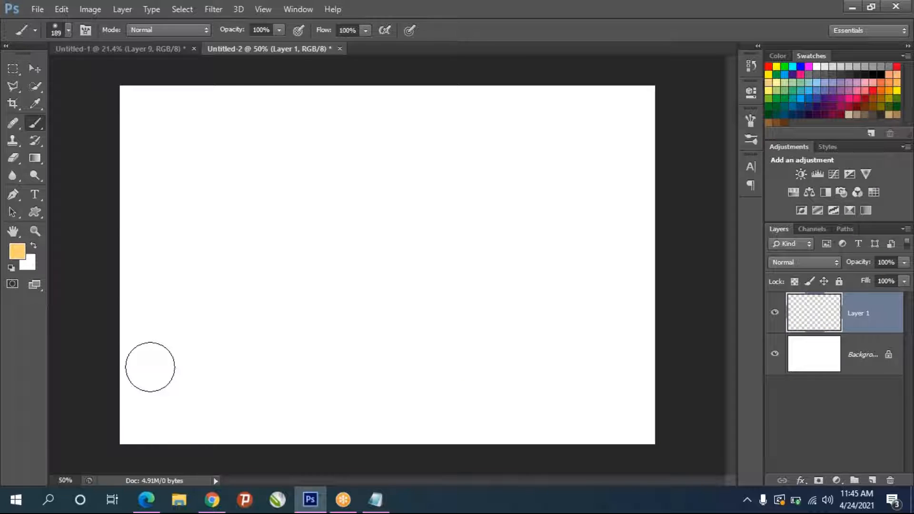
Reset the foreground colour to black and paint an uneven soft band of ground along the canvas's bottom edge with the 189 px brush.
key(d)
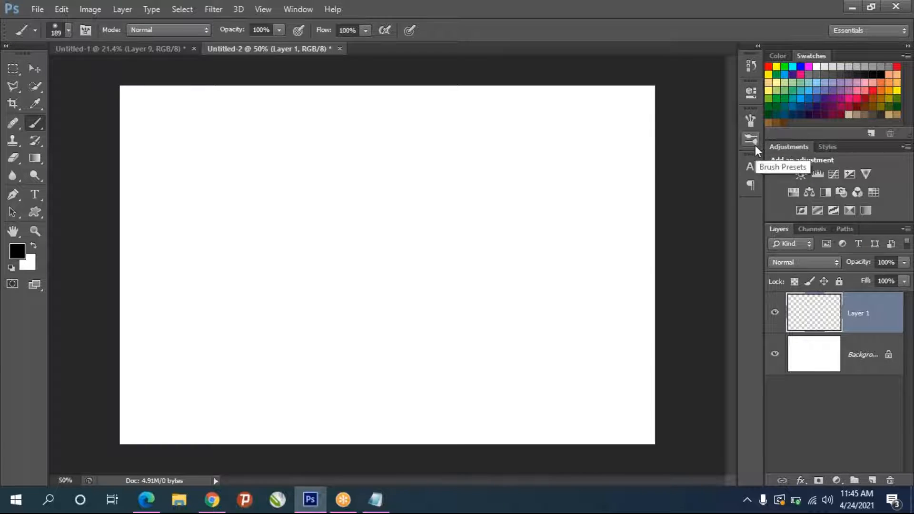
drag(104, 435, 805, 432)
mouse_move(108, 424)
mouse_down()
mouse_move(190, 408)
mouse_move(693, 396)
mouse_move(489, 435)
mouse_move(111, 410)
mouse_up()
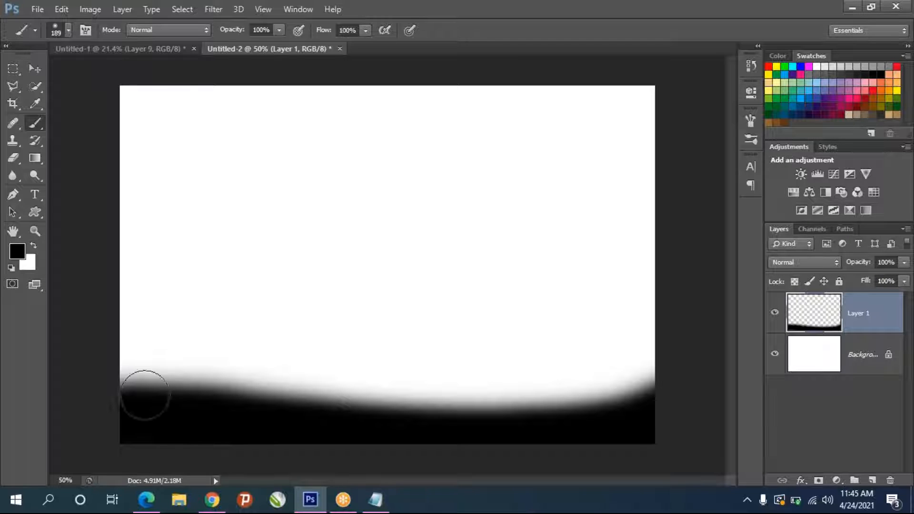
mouse_move(120, 383)
mouse_down()
mouse_move(279, 416)
mouse_move(570, 417)
mouse_move(673, 435)
mouse_up()
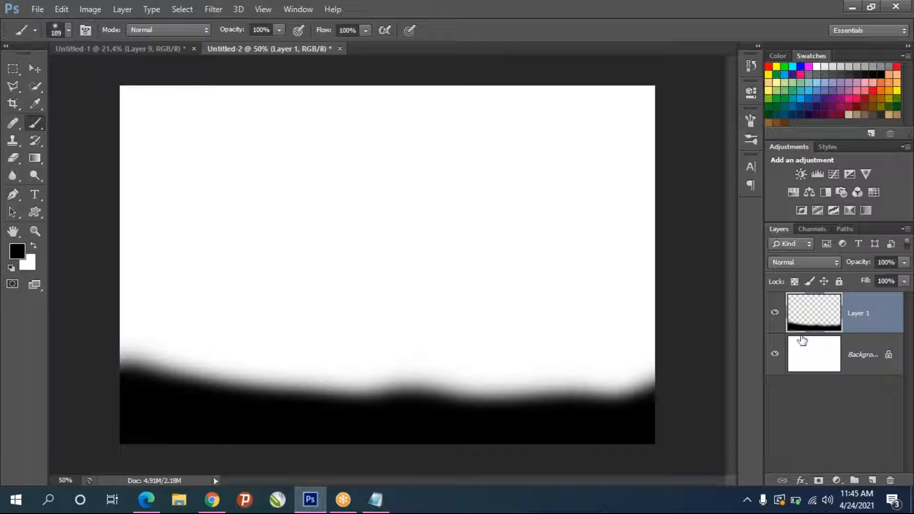
click(69, 30)
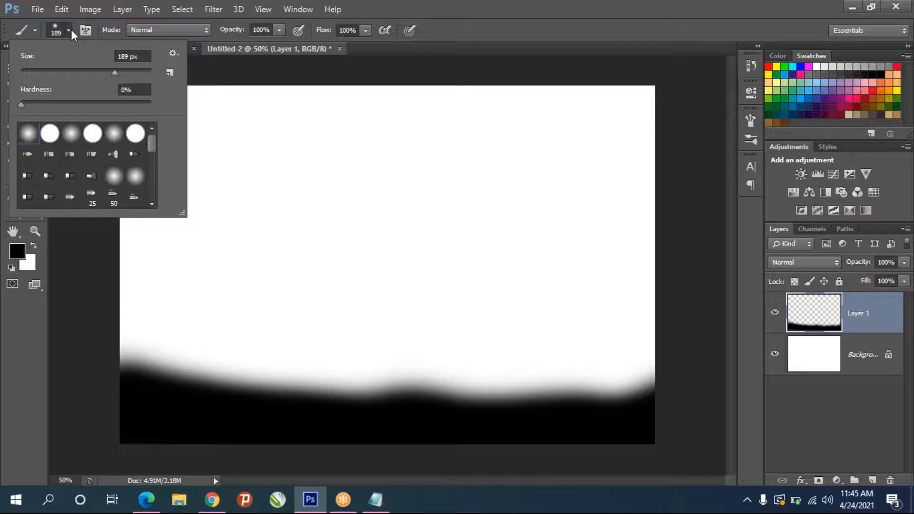
click(93, 351)
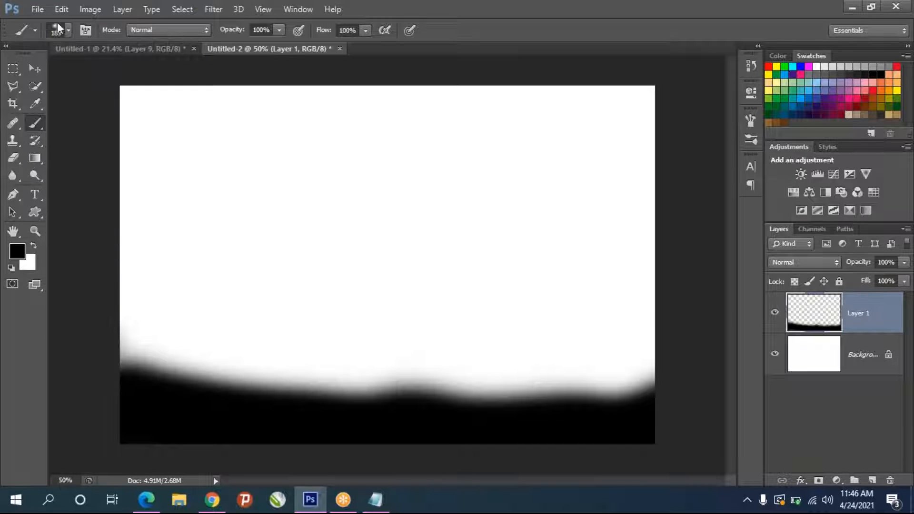
Choose the 134 px grass brush preset.
click(67, 31)
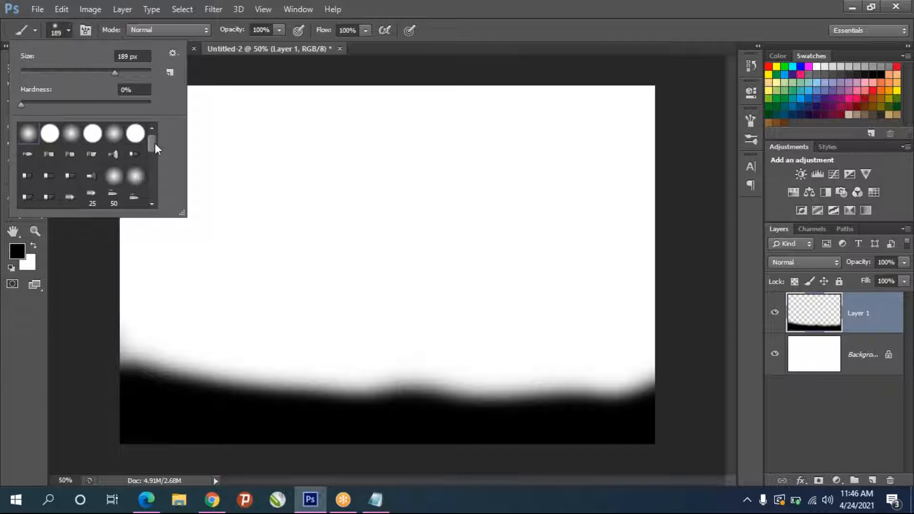
drag(151, 142, 155, 199)
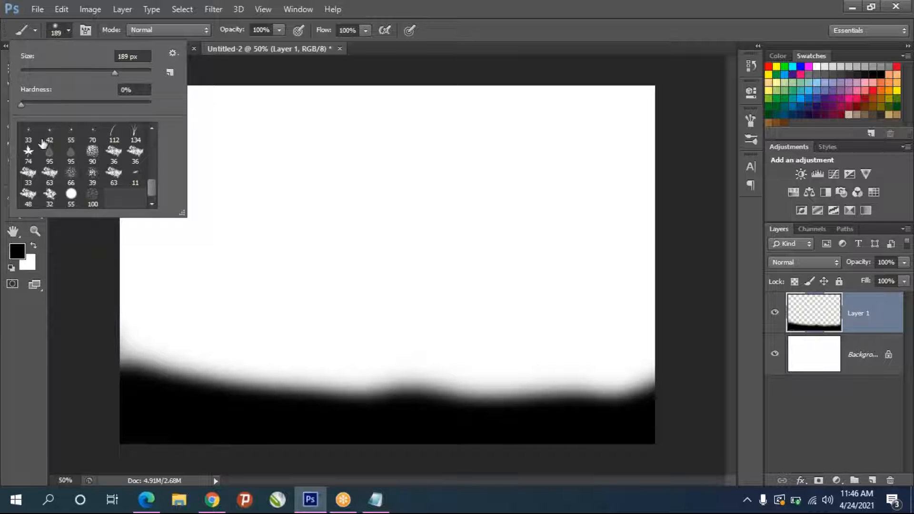
click(125, 132)
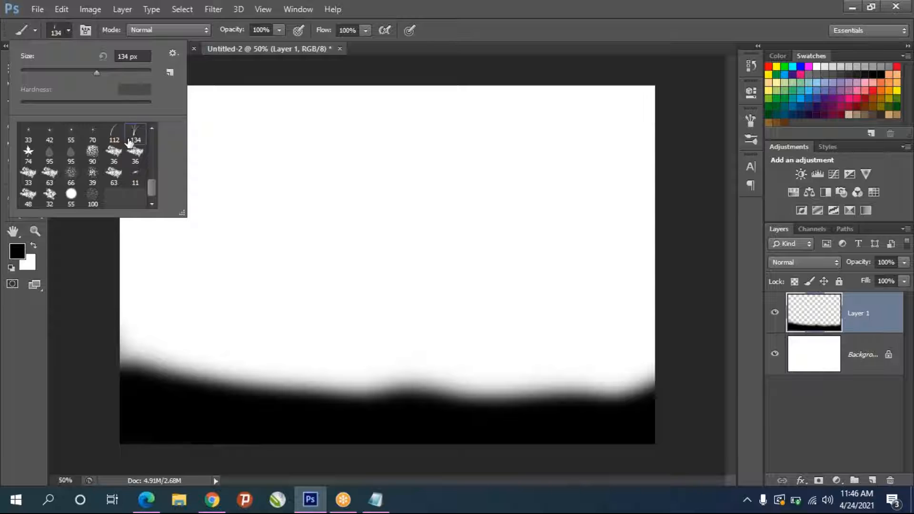
click(92, 313)
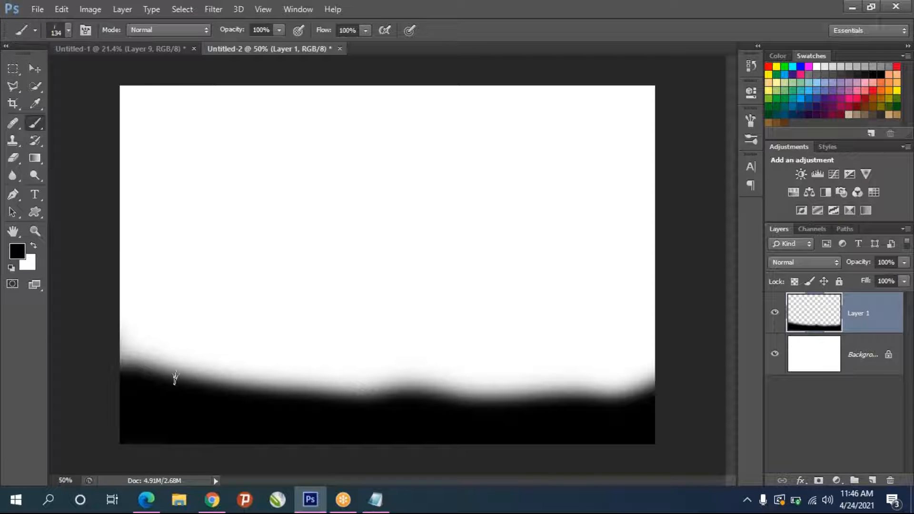
mouse_move(119, 356)
mouse_down()
mouse_move(318, 369)
mouse_move(655, 371)
mouse_up()
mouse_move(161, 386)
mouse_down()
mouse_move(544, 382)
mouse_move(342, 368)
mouse_move(129, 405)
mouse_move(578, 416)
mouse_up()
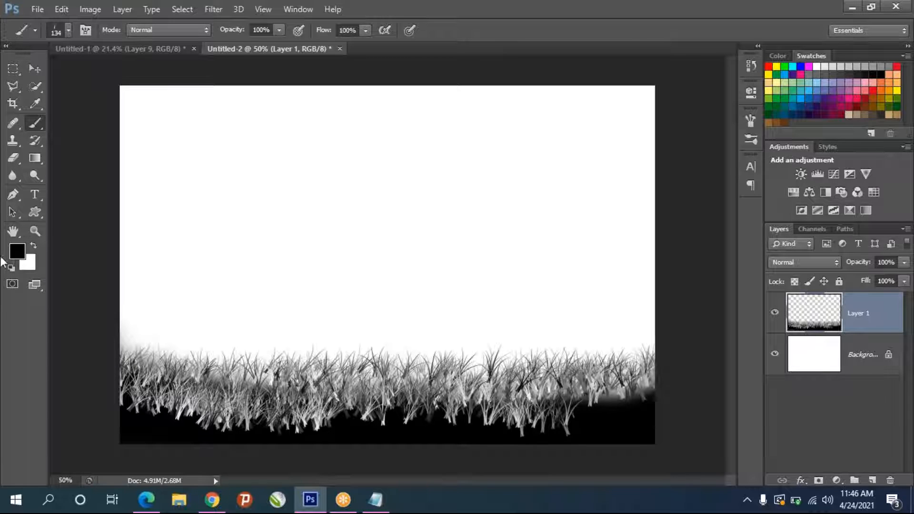
key(ctrl+z)
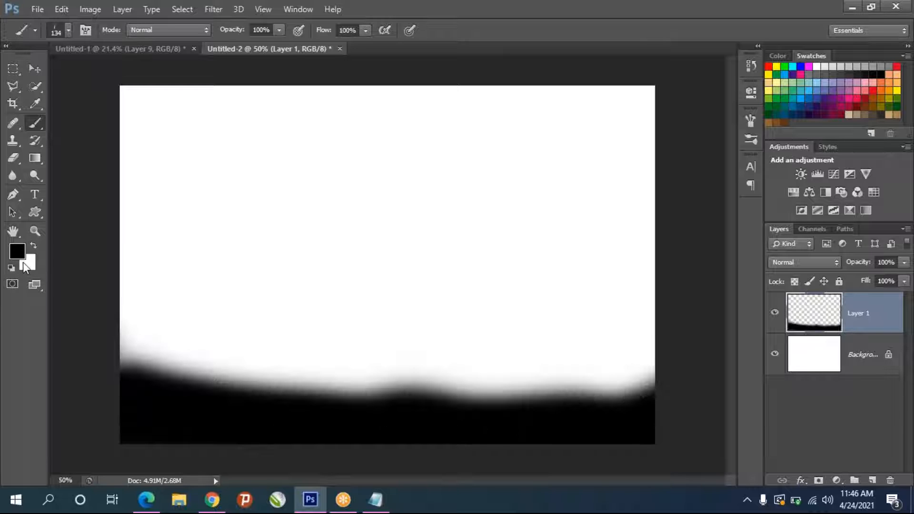
Set the background colour to black (000000) and paint short grass along the whole upper edge of the ground with the 134 px grass brush.
click(33, 259)
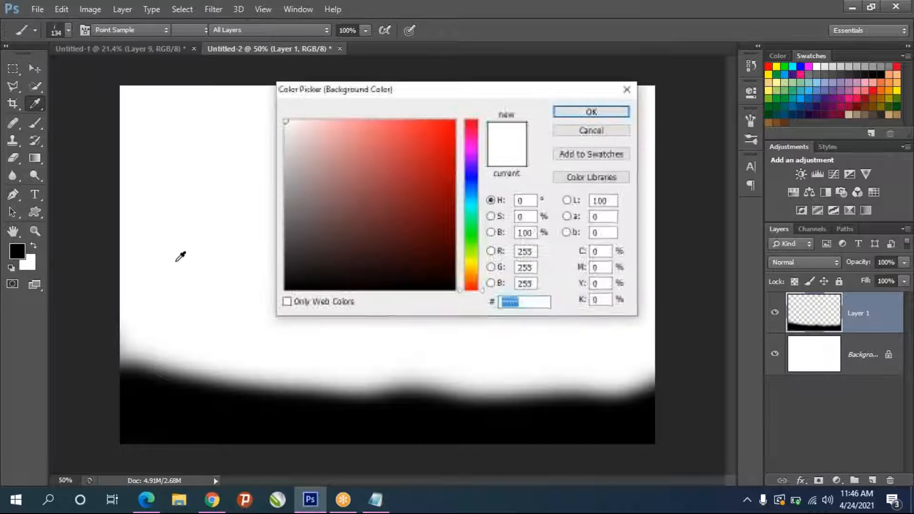
drag(349, 271, 193, 318)
click(592, 112)
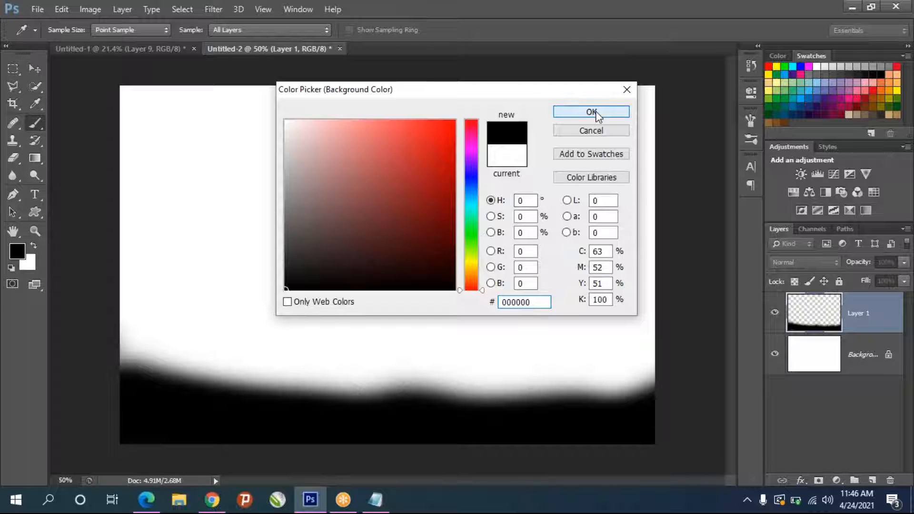
mouse_move(116, 353)
mouse_down()
mouse_move(240, 376)
mouse_move(129, 366)
mouse_move(406, 397)
mouse_up()
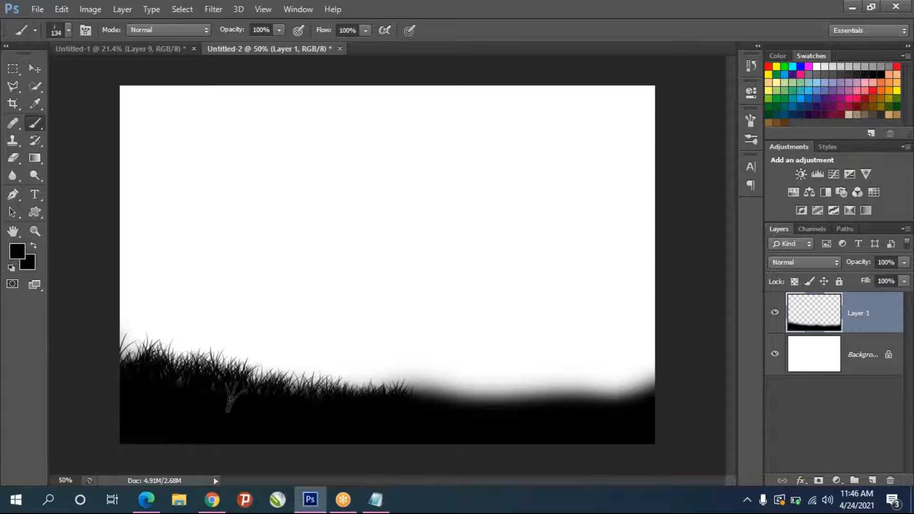
mouse_move(260, 394)
mouse_down()
mouse_move(596, 406)
mouse_move(685, 388)
mouse_up()
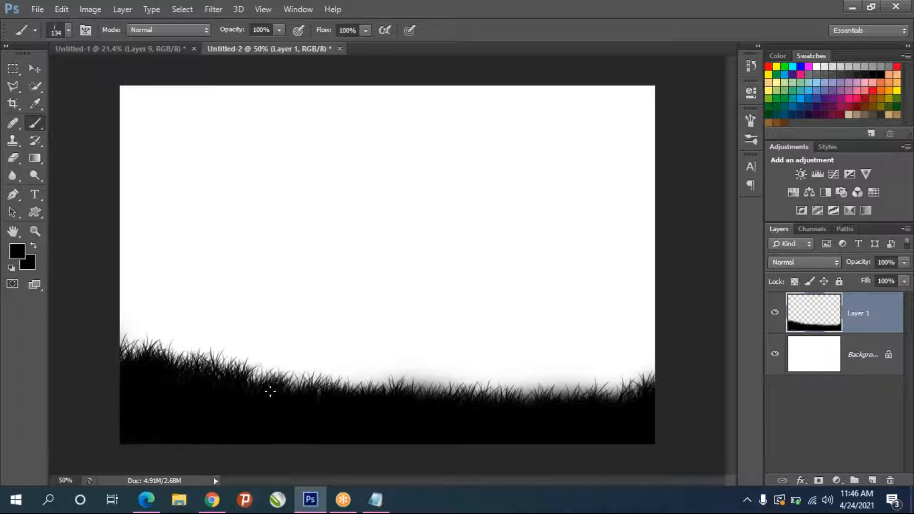
Enlarge the grass brush to 191 px and paint taller grass tufts on the left slope and the right part of the ground.
click(68, 30)
drag(98, 72, 115, 73)
key(Return)
mouse_move(174, 367)
mouse_down()
mouse_move(211, 364)
mouse_move(293, 381)
mouse_up()
drag(508, 382, 633, 381)
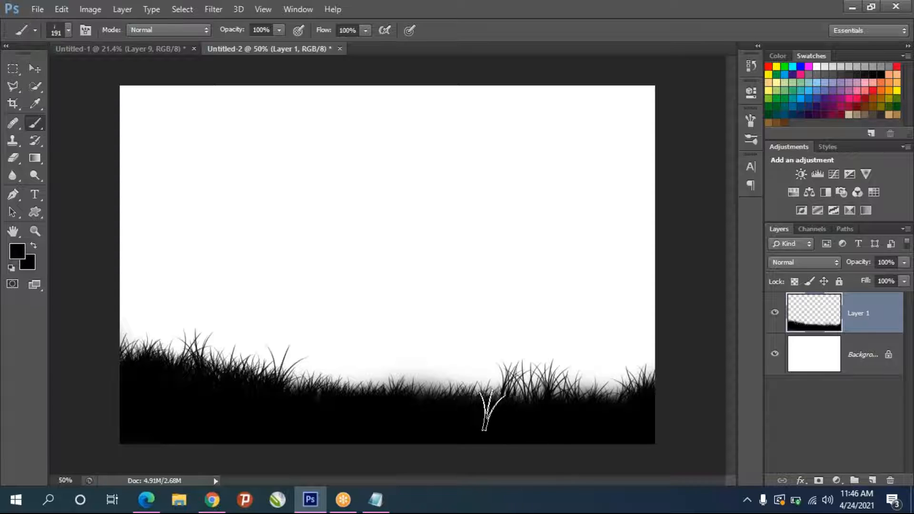
mouse_move(231, 364)
mouse_down()
mouse_move(127, 352)
mouse_move(219, 364)
mouse_move(205, 353)
mouse_move(138, 340)
mouse_move(281, 371)
mouse_up()
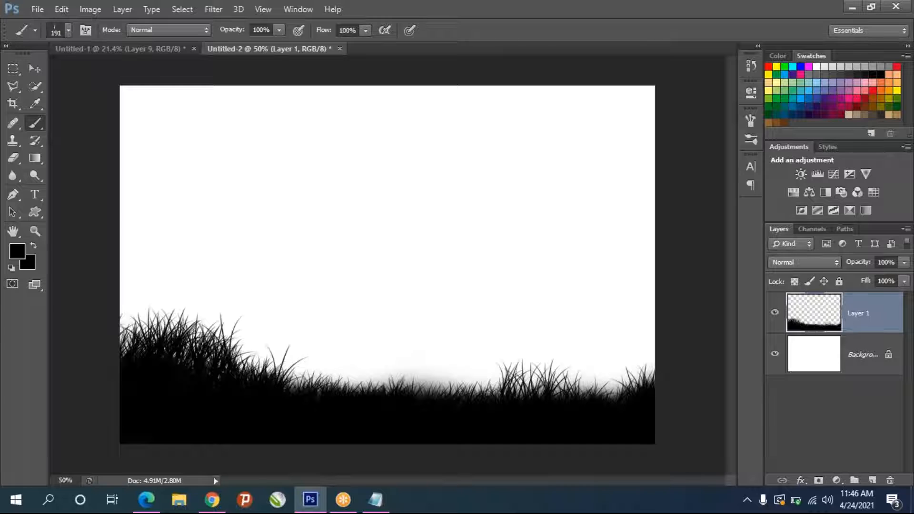
Add a new layer filled with orange from the swatches and place it directly beneath the grass layer.
click(872, 479)
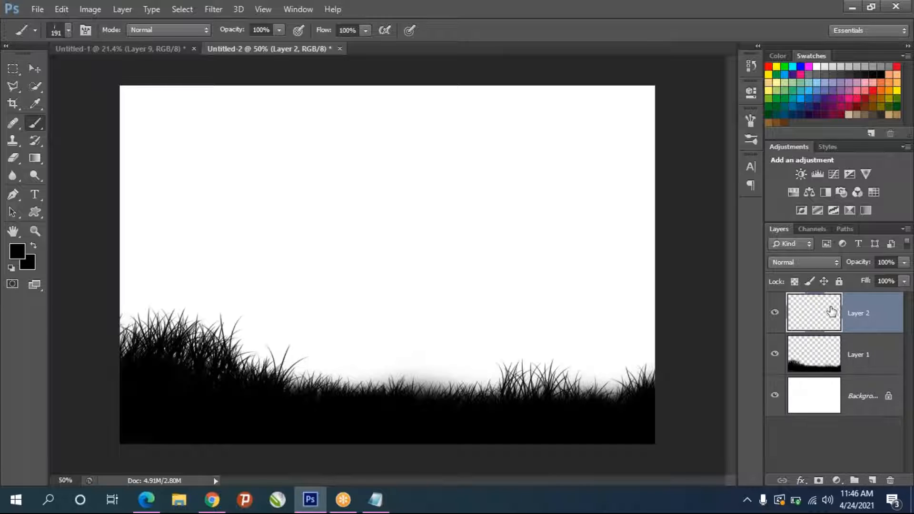
click(881, 91)
key(alt+BackSpace)
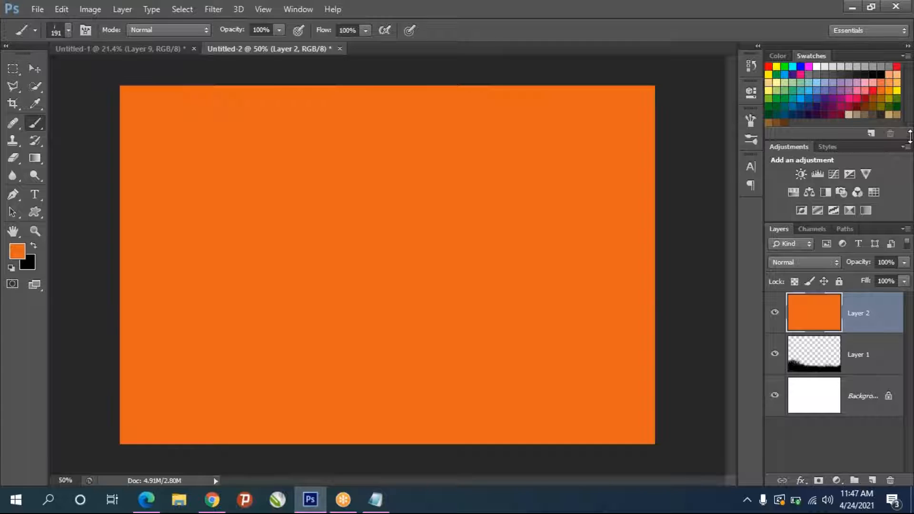
drag(824, 325, 860, 398)
drag(815, 323, 825, 370)
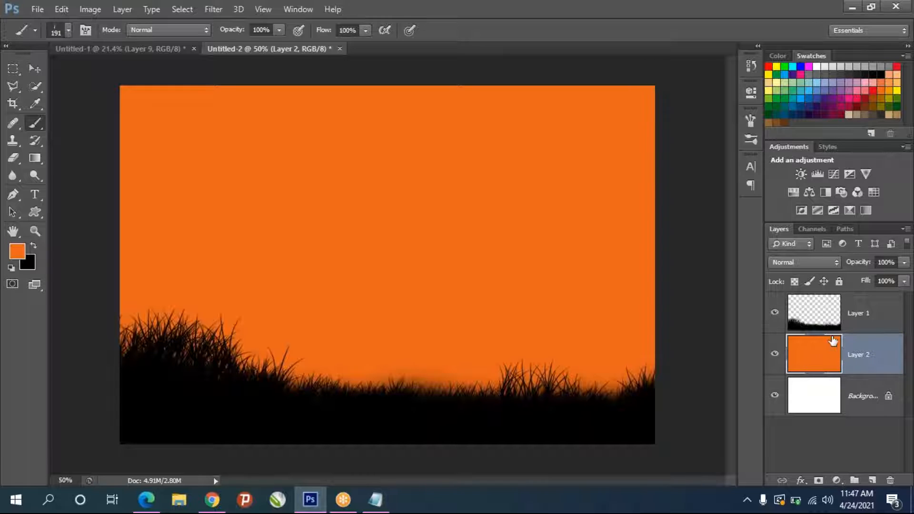
Refill the orange sky layer, trying a light orange swatch before settling on the custom colour f69600.
click(893, 76)
key(alt+BackSpace)
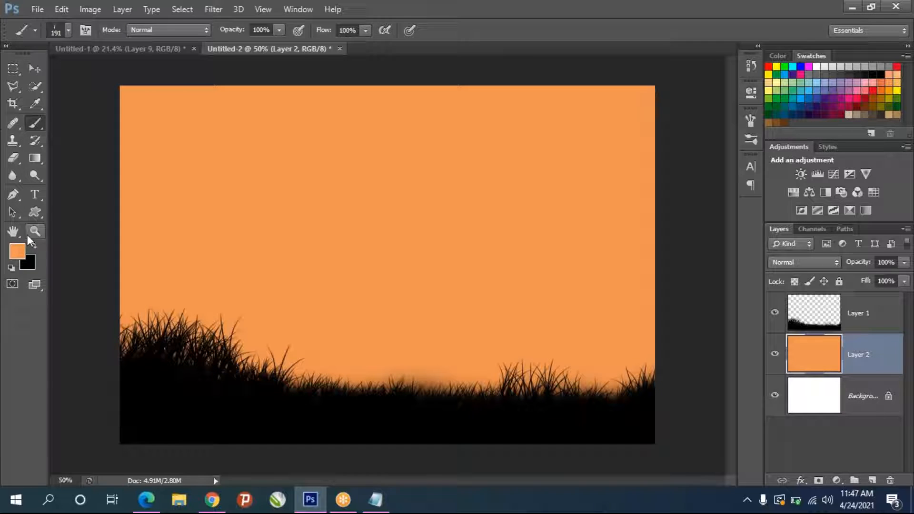
click(17, 250)
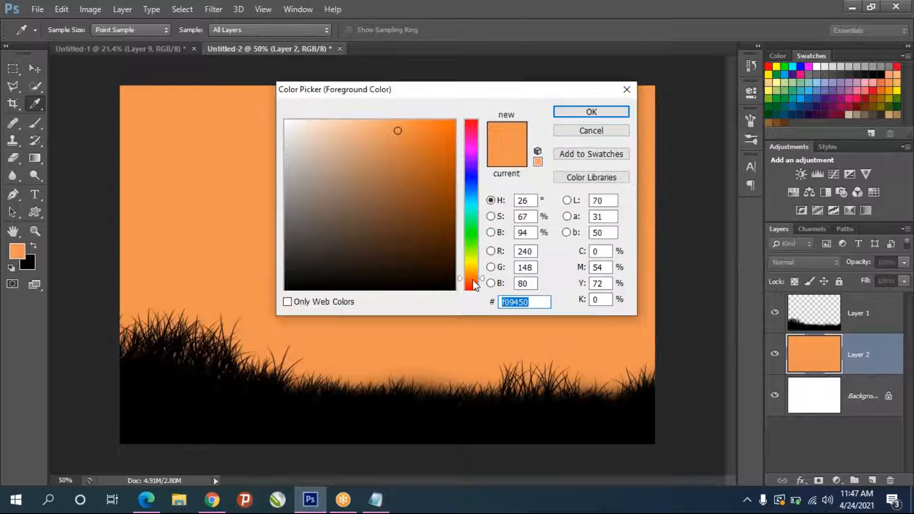
click(474, 273)
click(452, 123)
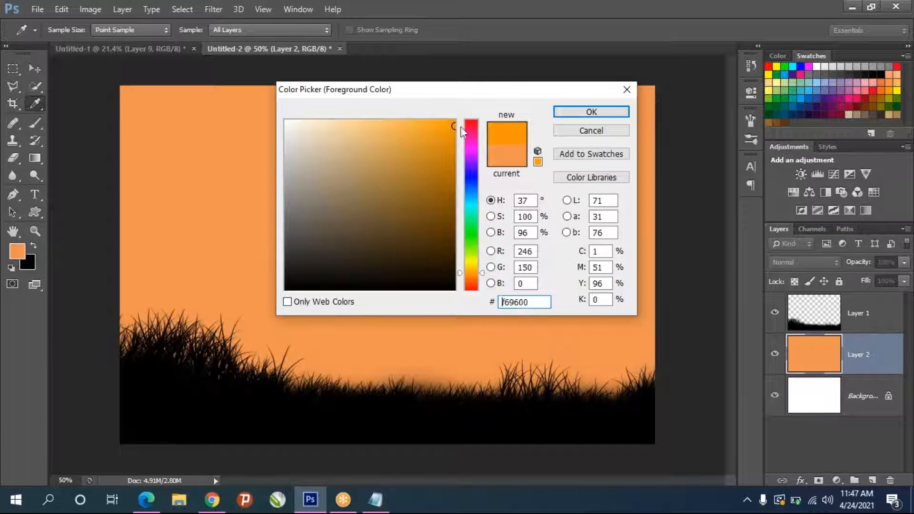
click(585, 116)
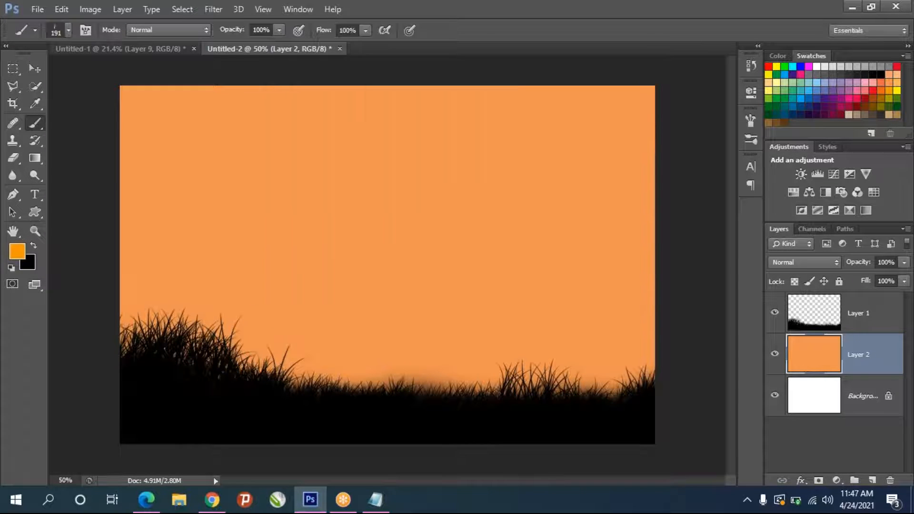
key(alt+BackSpace)
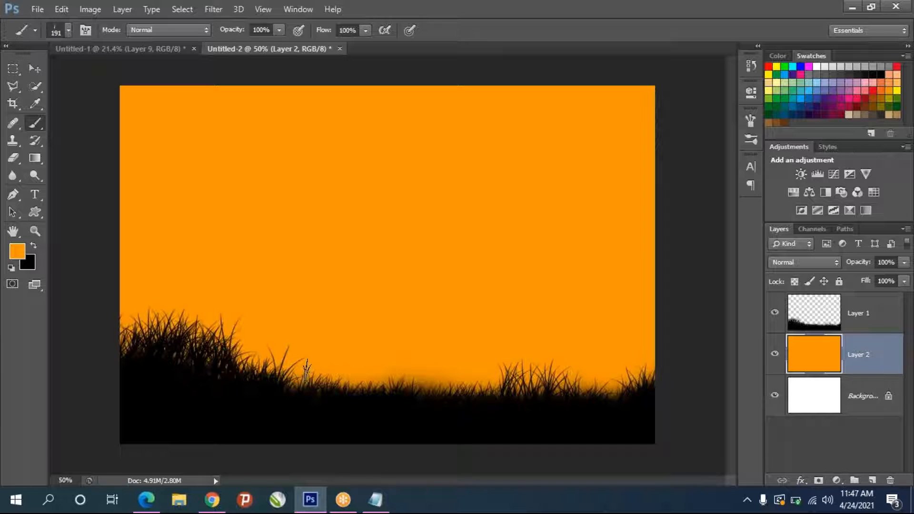
click(212, 500)
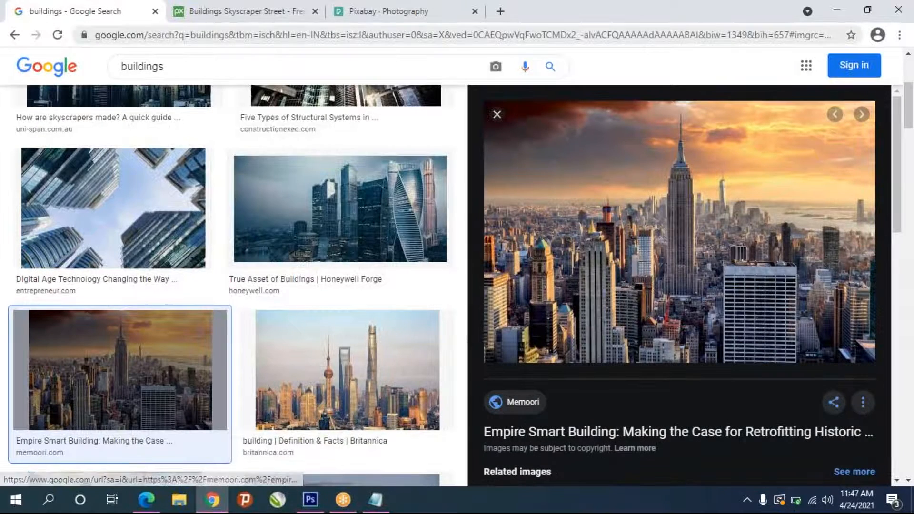
click(184, 19)
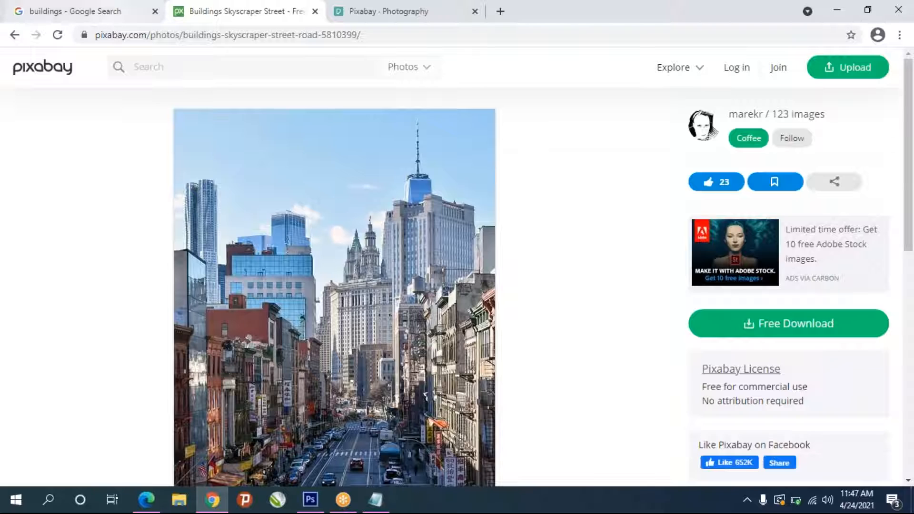
click(311, 500)
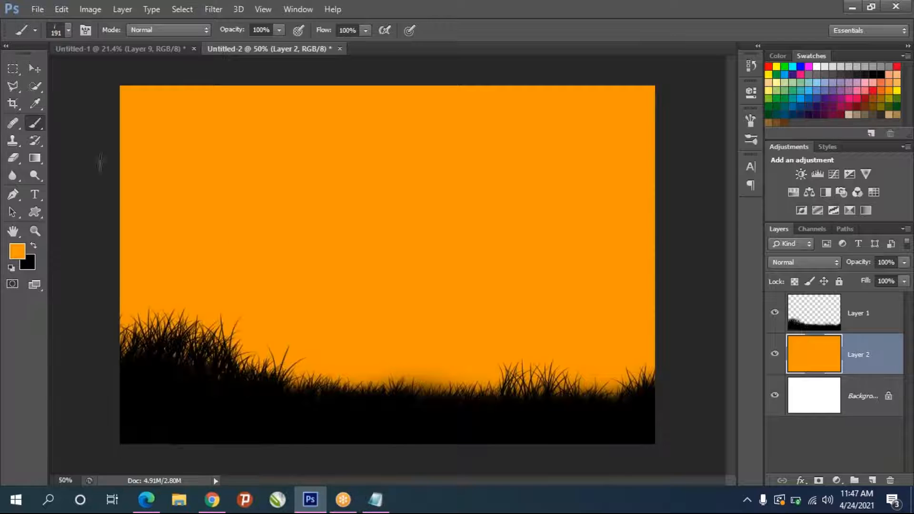
Choose a round brush tip at 191 px and add an empty layer above the grass layer.
right_click(42, 123)
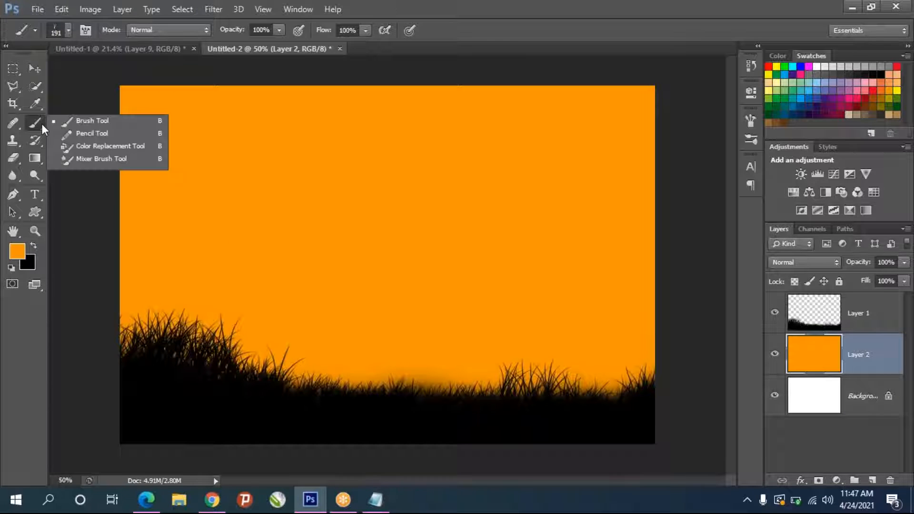
click(73, 124)
click(69, 30)
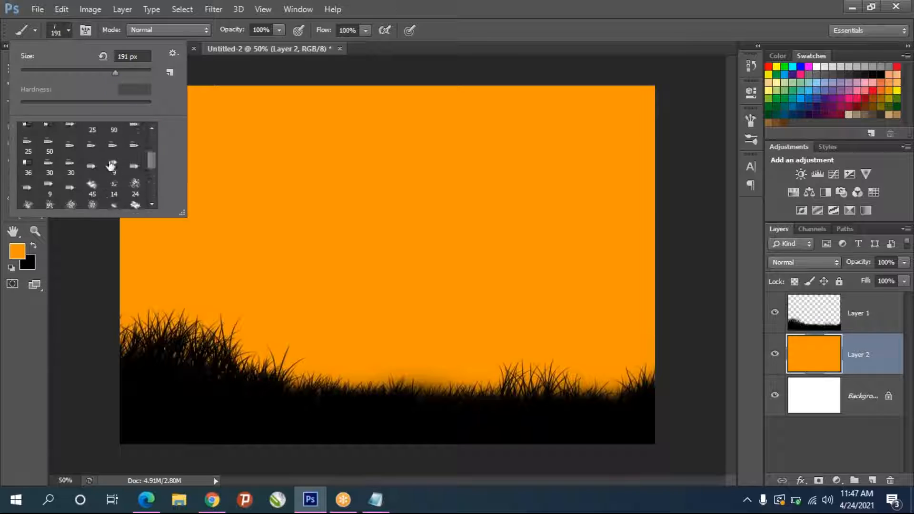
click(53, 137)
click(79, 288)
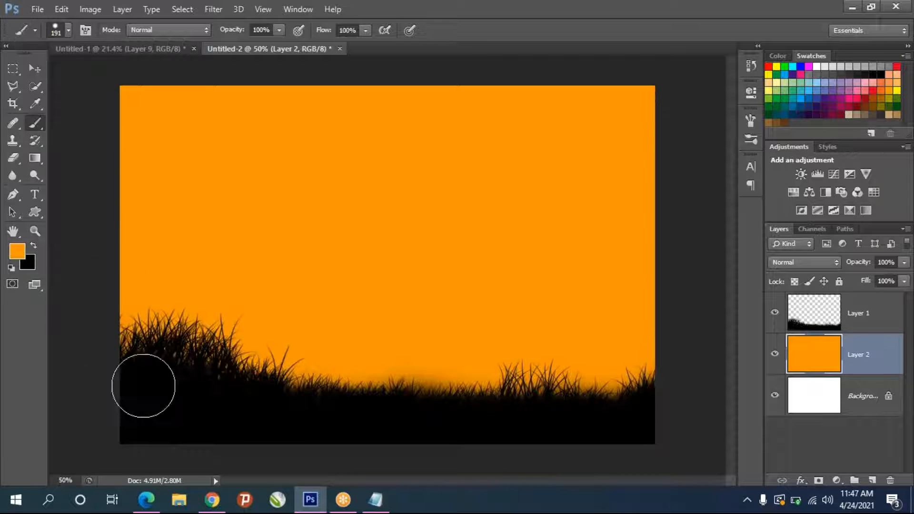
click(812, 316)
click(871, 480)
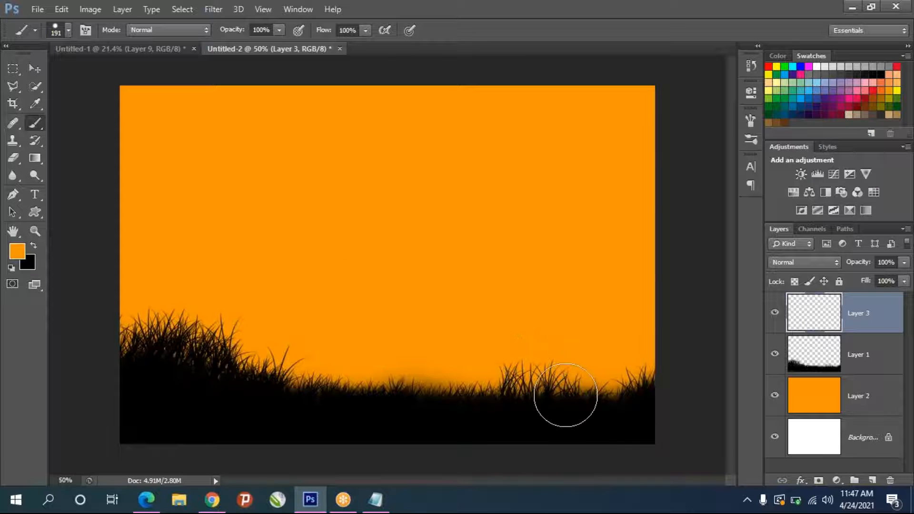
Swap the foreground colour to black and try a 191 px tree trunk stroke on the left slope, undoing the test strokes.
drag(216, 368, 216, 333)
key(ctrl+z)
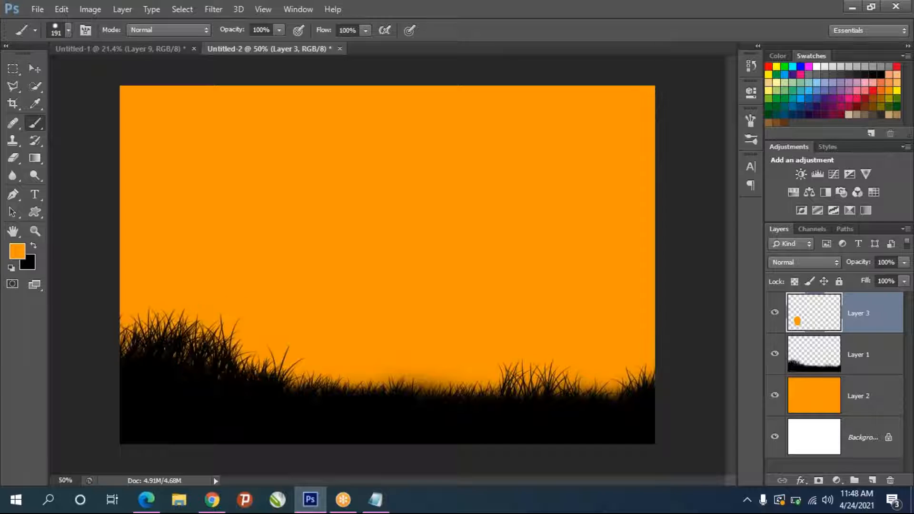
key(x)
mouse_move(192, 367)
mouse_down()
mouse_move(198, 250)
mouse_move(214, 373)
mouse_up()
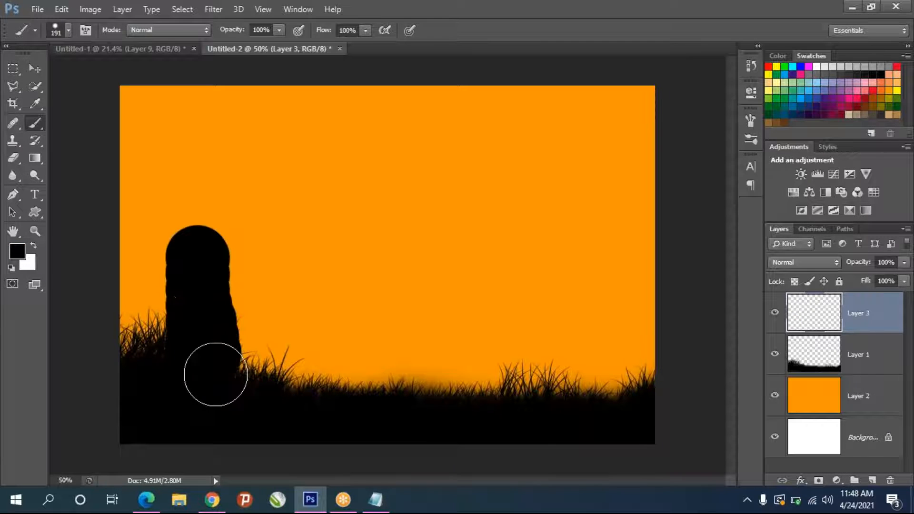
key(ctrl+z)
Reduce the round brush to 70 px and paint a black tree trunk rising from the left slope.
key(bracketleft)
key(bracketleft)
key(bracketleft)
key(bracketleft)
key(bracketleft)
key(bracketleft)
mouse_move(208, 357)
mouse_down()
mouse_move(207, 291)
mouse_move(207, 381)
mouse_move(213, 342)
mouse_move(222, 382)
mouse_move(220, 281)
mouse_up()
Paint four main limbs fanning out from the trunk and a short stub on its right side with the 70 px brush.
mouse_move(200, 325)
mouse_down()
mouse_move(208, 291)
mouse_move(214, 355)
mouse_move(218, 318)
mouse_move(231, 376)
mouse_move(226, 279)
mouse_move(239, 290)
mouse_move(250, 284)
mouse_move(221, 304)
mouse_move(147, 210)
mouse_up()
mouse_move(216, 271)
mouse_down()
mouse_move(206, 259)
mouse_move(199, 124)
mouse_up()
drag(223, 245, 349, 183)
drag(220, 279, 262, 225)
mouse_move(222, 251)
mouse_down()
mouse_move(238, 240)
mouse_move(268, 126)
mouse_up()
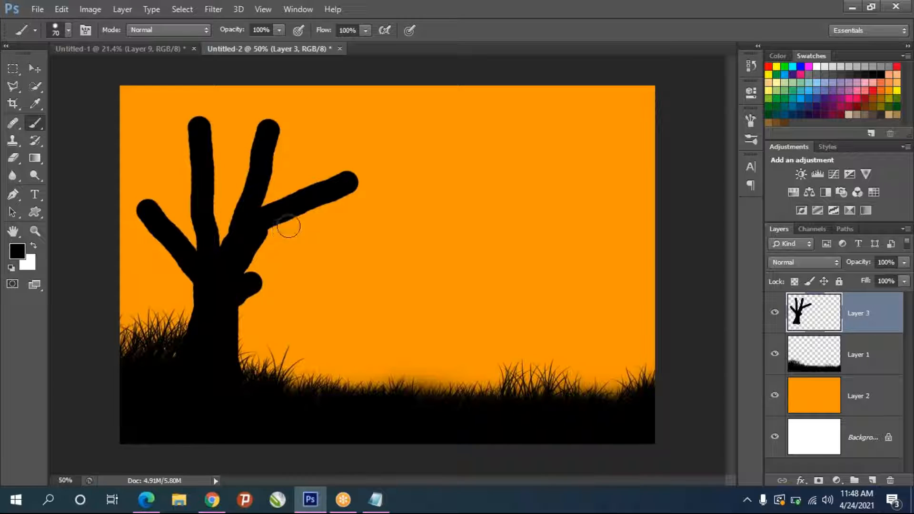
drag(258, 230, 329, 192)
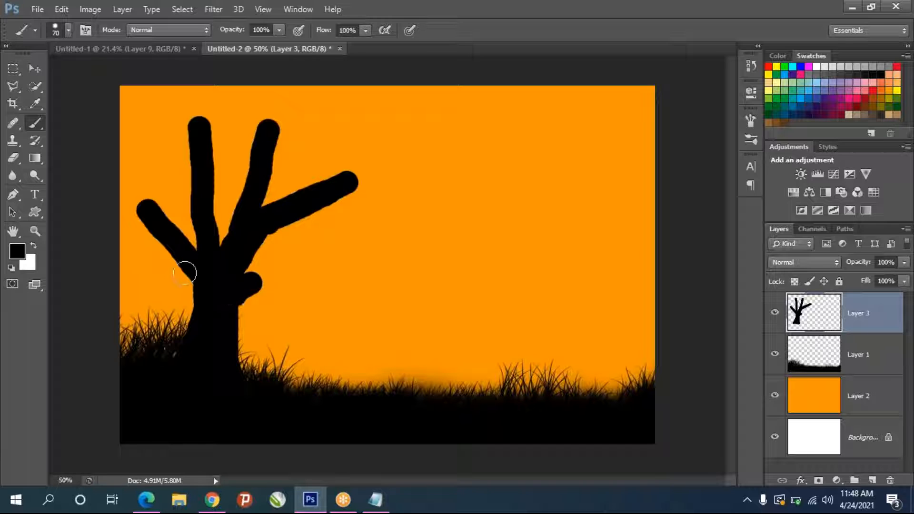
Reduce the brush to 30 px and paint thinner branches forking from the tree's two left limbs.
mouse_move(149, 210)
mouse_down()
mouse_move(156, 155)
mouse_move(138, 211)
mouse_move(101, 205)
mouse_move(146, 209)
mouse_move(114, 139)
mouse_up()
key(bracketleft)
key(bracketleft)
key(bracketleft)
key(bracketleft)
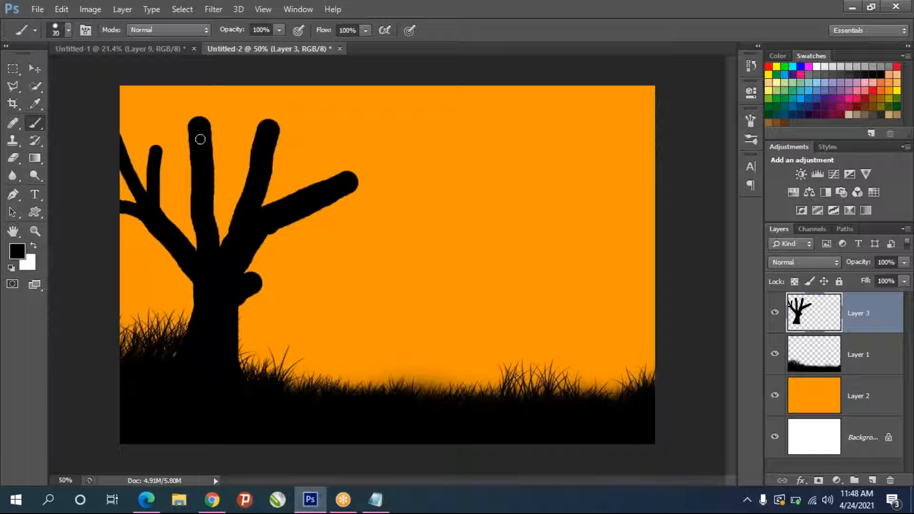
mouse_move(188, 131)
mouse_down()
mouse_move(152, 98)
mouse_move(200, 133)
mouse_move(186, 71)
mouse_up()
drag(202, 128, 195, 78)
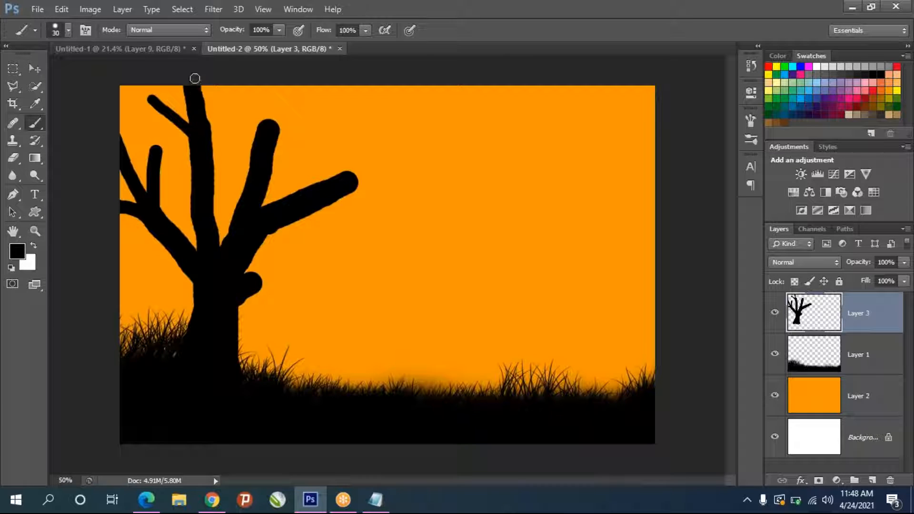
drag(208, 129, 245, 89)
Extend the tree's two right limbs and paint smaller side branches along them.
mouse_move(241, 192)
mouse_down()
mouse_move(227, 152)
mouse_move(331, 122)
mouse_up()
mouse_move(267, 126)
mouse_down()
mouse_move(268, 84)
mouse_move(272, 109)
mouse_move(273, 81)
mouse_up()
drag(269, 129, 287, 77)
drag(261, 127, 270, 71)
drag(275, 139, 320, 93)
mouse_move(306, 193)
mouse_down()
mouse_move(303, 177)
mouse_move(313, 181)
mouse_move(353, 148)
mouse_up()
mouse_move(264, 236)
mouse_down()
mouse_move(322, 237)
mouse_move(329, 217)
mouse_move(366, 198)
mouse_up()
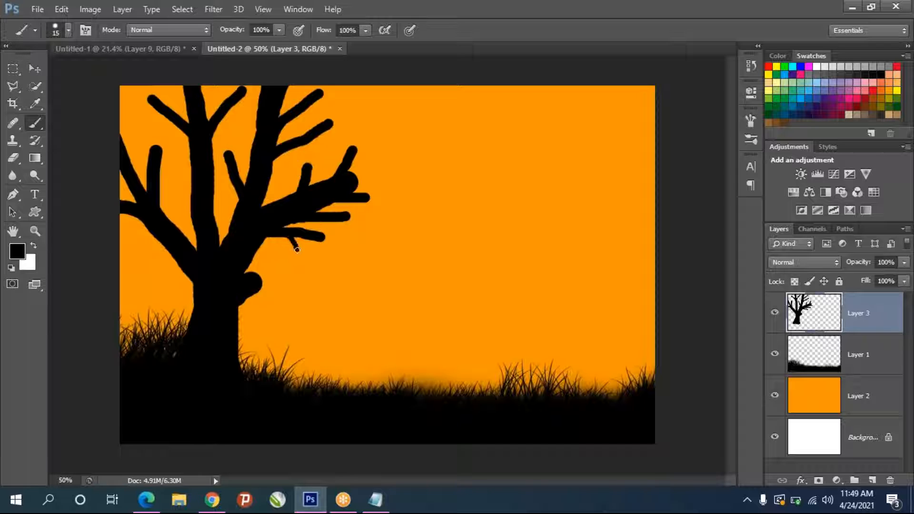
Paint fine twigs off the branches on both sides of the tree, reducing the brush to 9 px.
drag(305, 231, 327, 225)
drag(291, 169, 294, 162)
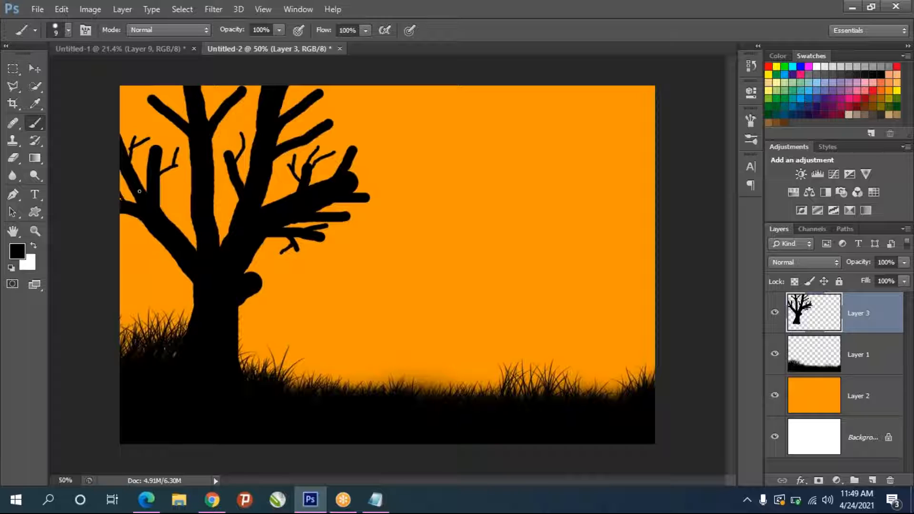
drag(161, 187, 181, 177)
mouse_move(170, 120)
mouse_down()
mouse_move(146, 118)
mouse_move(160, 87)
mouse_up()
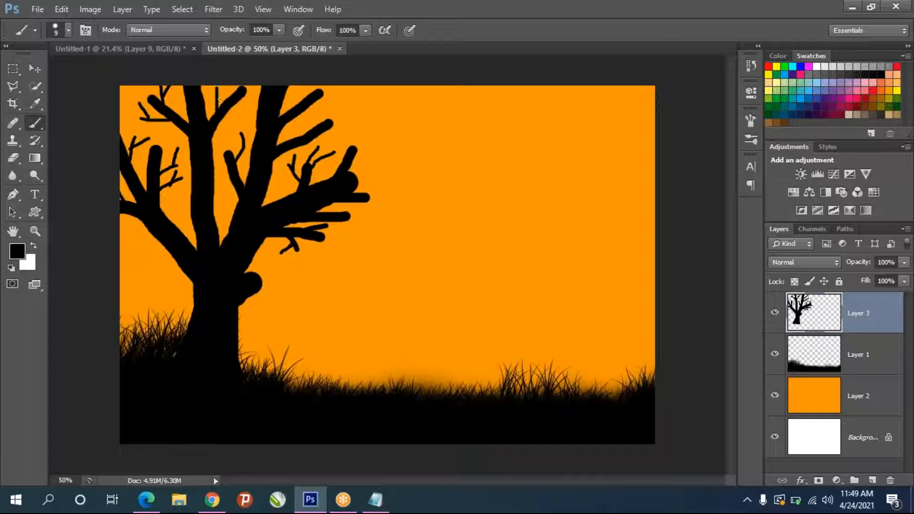
mouse_move(290, 142)
mouse_down()
mouse_move(305, 120)
mouse_move(345, 119)
mouse_up()
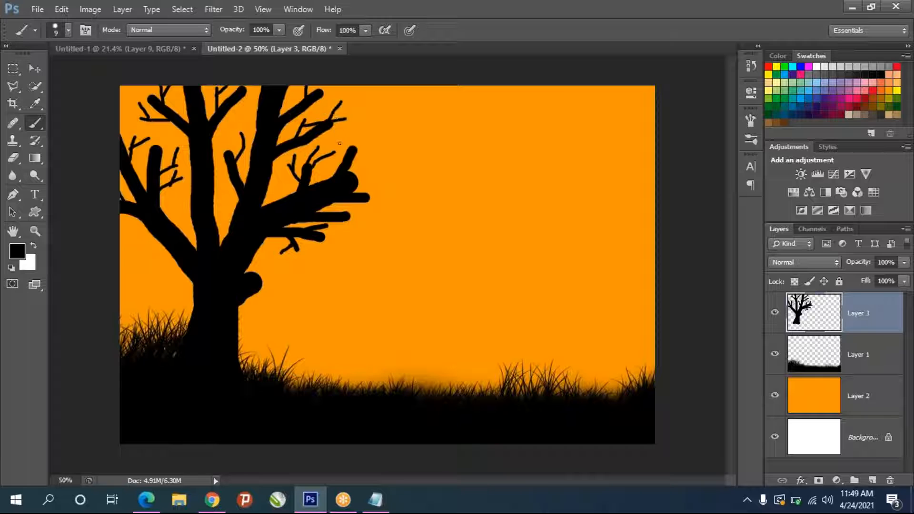
drag(347, 139, 363, 120)
drag(370, 186, 373, 159)
drag(230, 227, 229, 191)
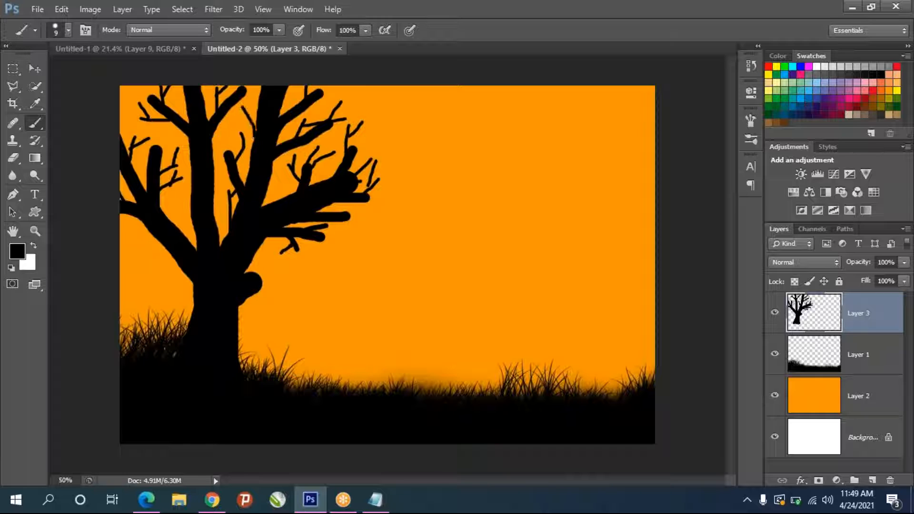
Choose the 74 px maple leaf brush and paint leaves over the tree's left and upper branches.
click(68, 30)
scroll(93, 143, down, 5)
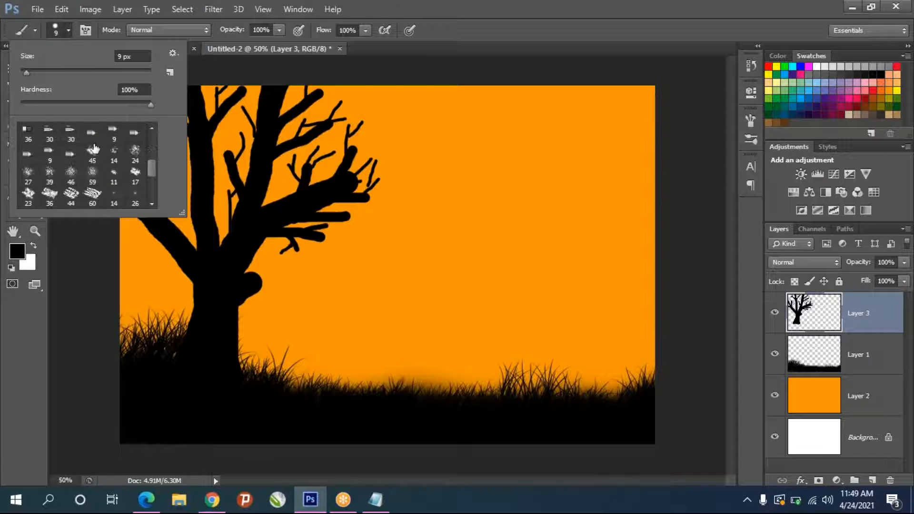
scroll(52, 190, down, 2)
click(29, 195)
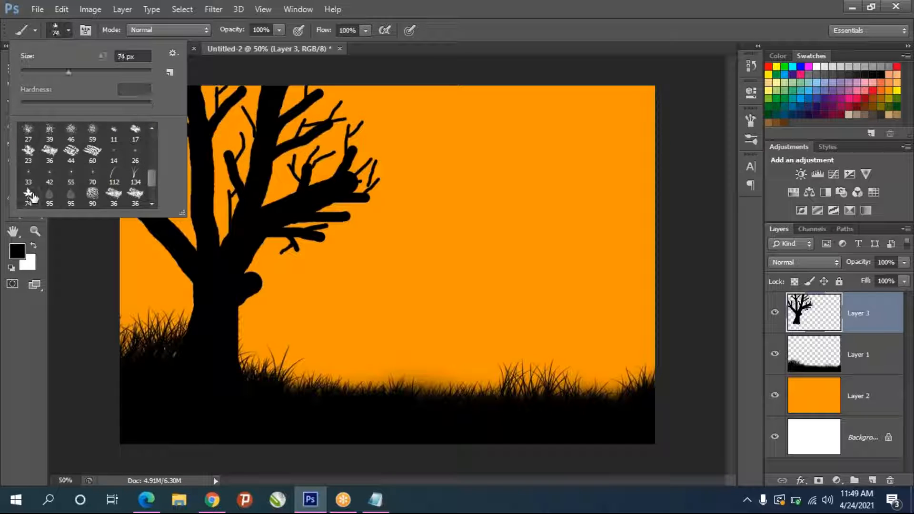
click(61, 319)
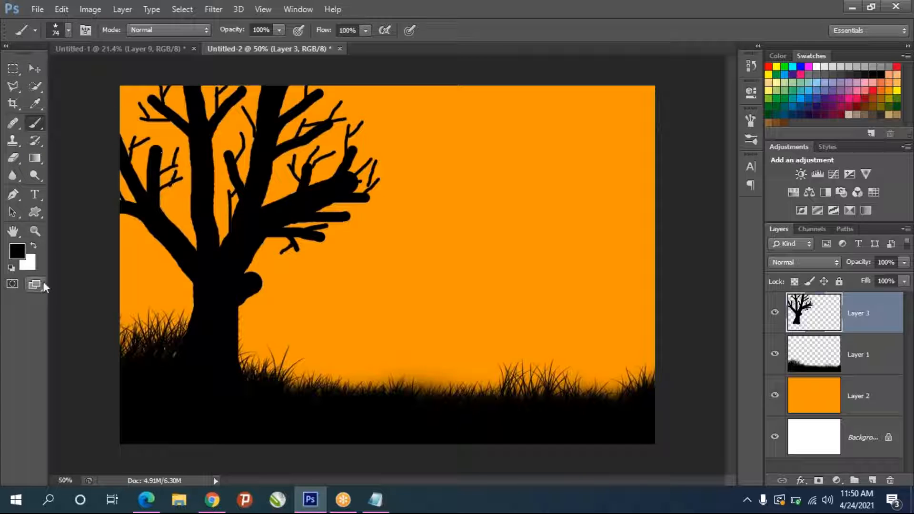
mouse_move(153, 179)
mouse_down()
mouse_move(292, 148)
mouse_move(259, 172)
mouse_move(184, 134)
mouse_move(125, 133)
mouse_move(137, 219)
mouse_move(125, 205)
mouse_move(128, 140)
mouse_up()
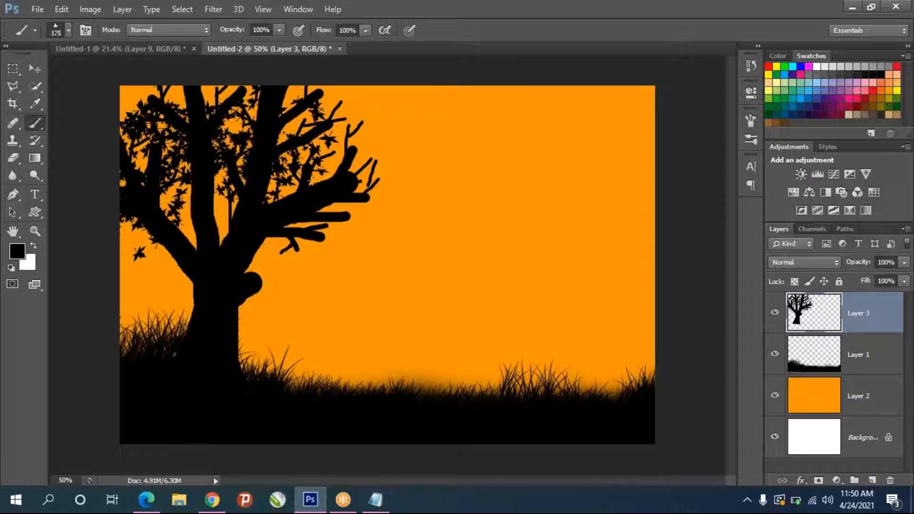
Try painting larger leaves around the tree's right branches at 175 px and 125 px, undoing both attempts.
drag(394, 157, 305, 205)
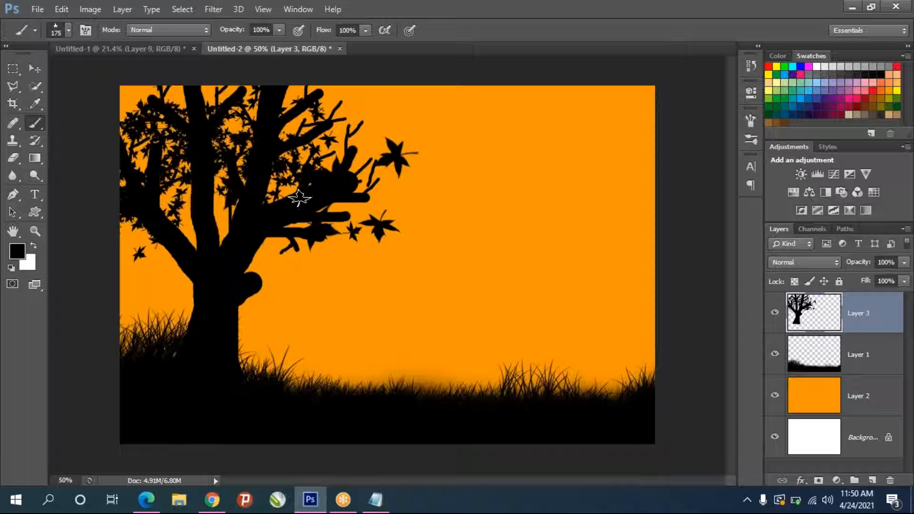
key(ctrl+z)
key(bracketleft)
key(bracketleft)
drag(303, 219, 305, 239)
click(304, 238)
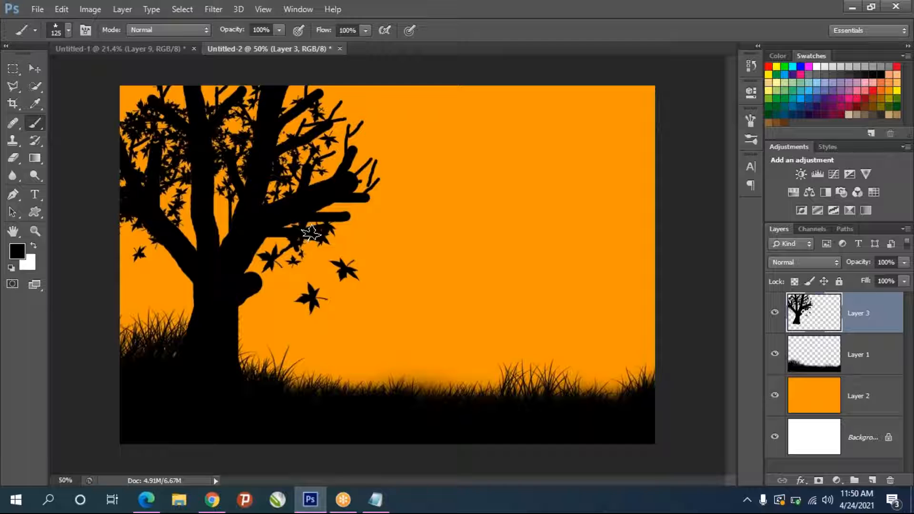
key(ctrl+z)
Reduce the leaf brush to 90 px and fill out the whole crown with leaves, adding some at the trunk's stub.
key(bracketleft)
key(bracketleft)
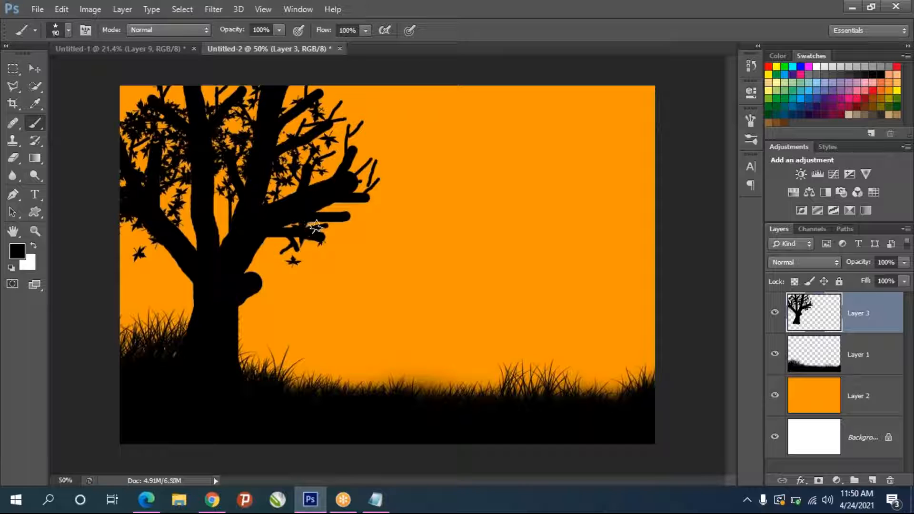
mouse_move(304, 232)
mouse_down()
mouse_move(375, 178)
mouse_move(328, 104)
mouse_move(298, 89)
mouse_move(262, 79)
mouse_move(192, 110)
mouse_move(147, 103)
mouse_move(111, 137)
mouse_move(205, 206)
mouse_move(220, 207)
mouse_move(237, 163)
mouse_move(236, 98)
mouse_move(256, 127)
mouse_move(285, 123)
mouse_move(311, 137)
mouse_move(293, 165)
mouse_move(307, 163)
mouse_move(313, 178)
mouse_move(340, 157)
mouse_move(357, 110)
mouse_move(343, 141)
mouse_move(375, 112)
mouse_up()
mouse_move(154, 235)
mouse_down()
mouse_move(113, 223)
mouse_move(106, 199)
mouse_up()
drag(136, 140, 139, 67)
click(267, 287)
Try a dense trail of leaves blowing from the crown across the sky and extra leaves at its right edge, undoing both.
drag(357, 206, 640, 274)
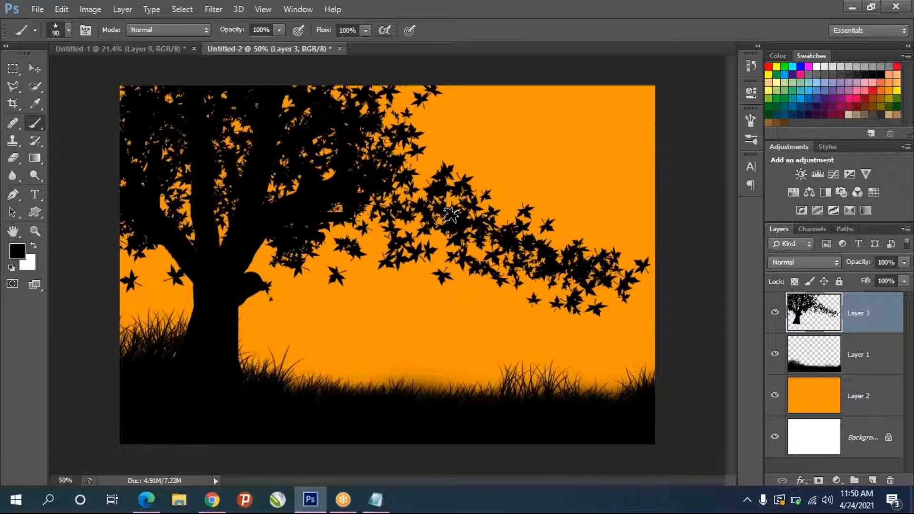
drag(395, 109, 419, 119)
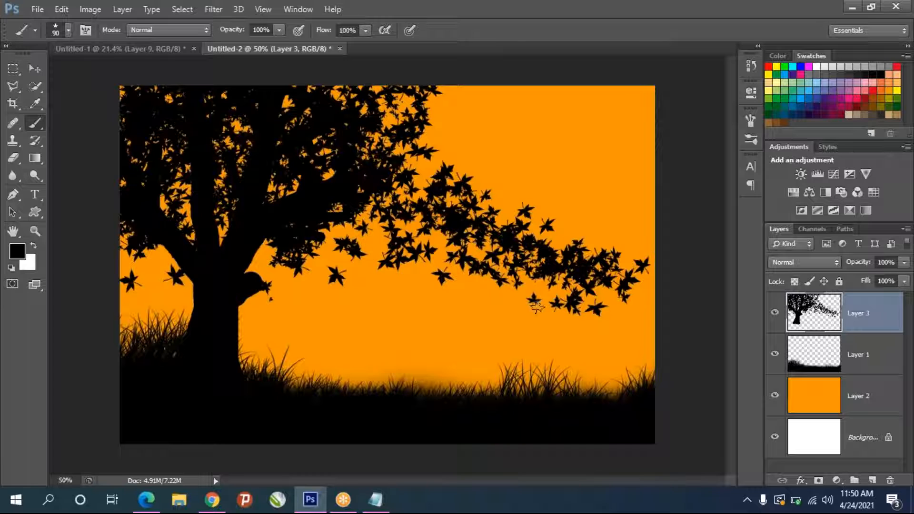
key(ctrl+z)
key(ctrl+alt+z)
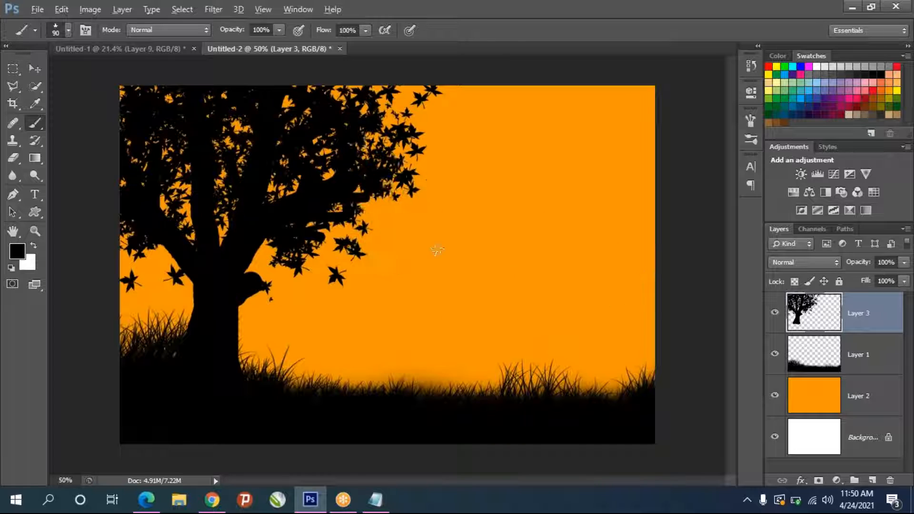
Widen the leaf brush's tip spacing to about 134% in the brush settings.
click(88, 29)
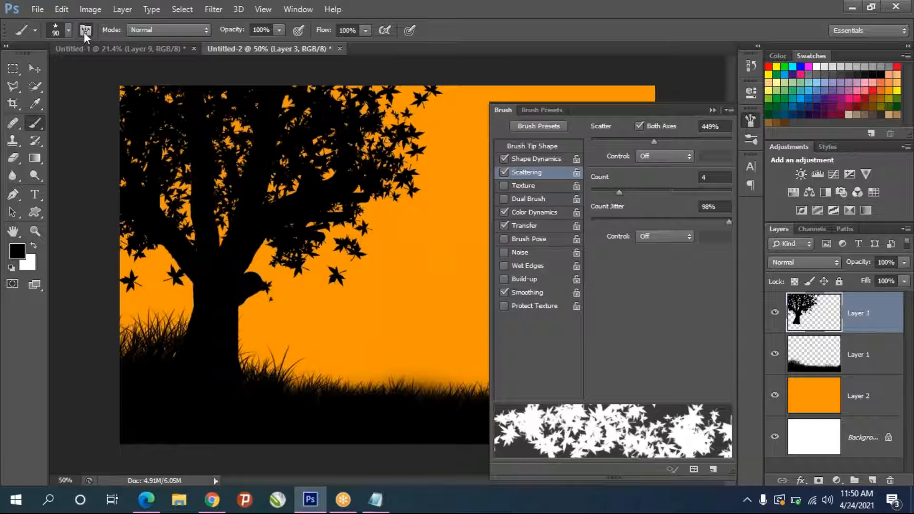
click(85, 31)
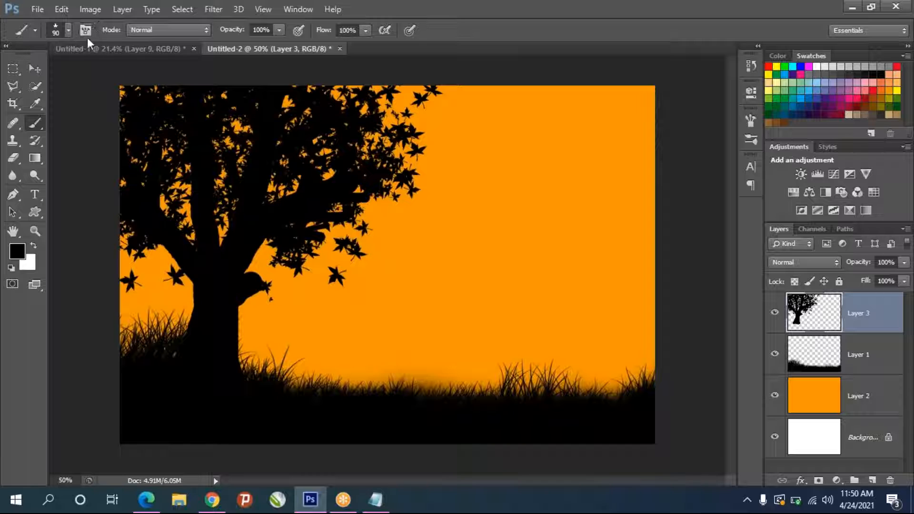
click(85, 30)
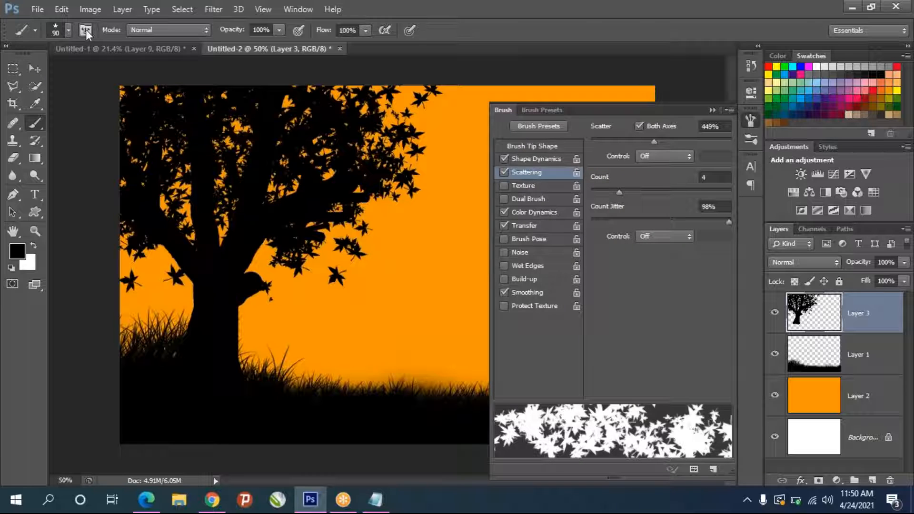
click(532, 146)
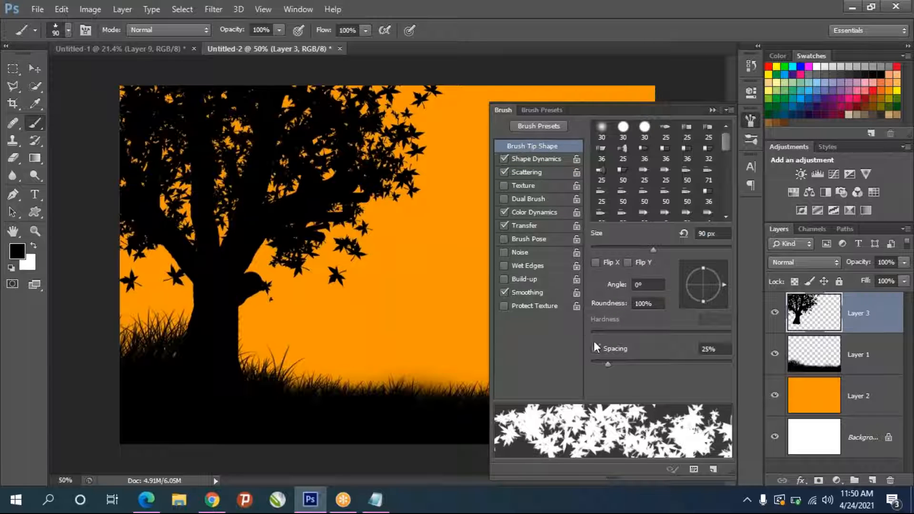
drag(607, 362, 678, 362)
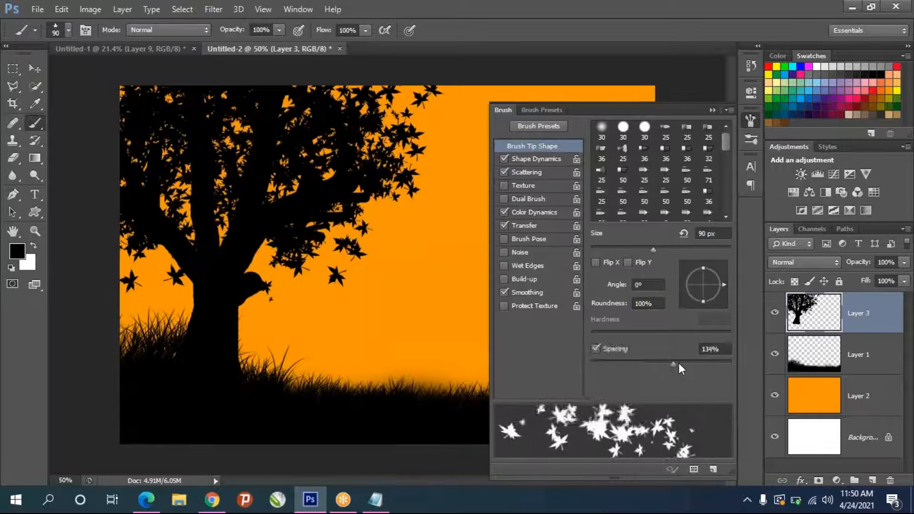
Set the brush's scattering count to 3 and stamp a few loose leaves just right of the crown.
click(532, 172)
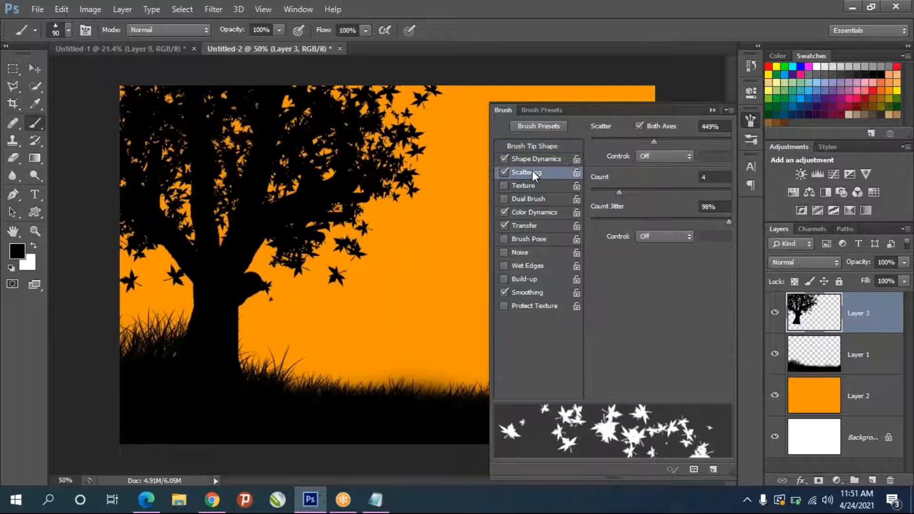
drag(615, 190, 605, 191)
click(431, 215)
Try painting a sparser trail of leaves drifting across the sky with the count of 3, undoing the strokes.
drag(430, 215, 460, 264)
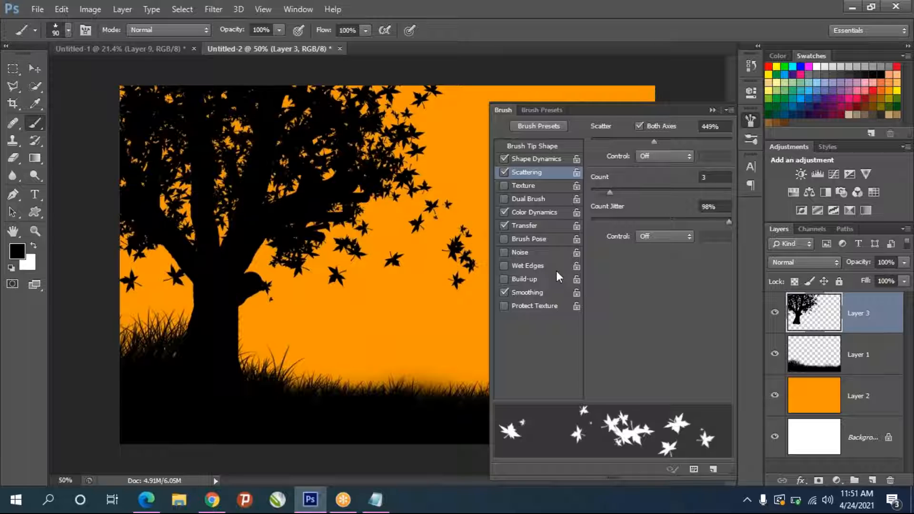
click(712, 110)
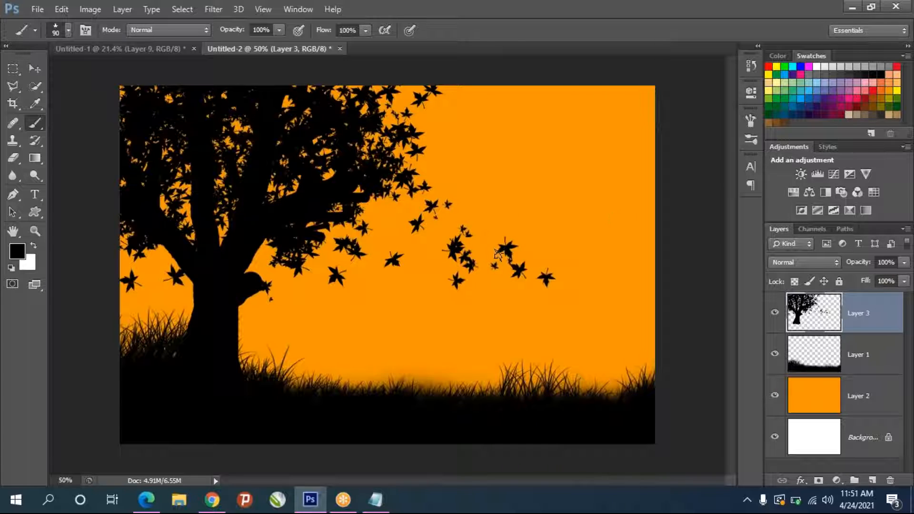
key(ctrl+z)
drag(473, 199, 604, 250)
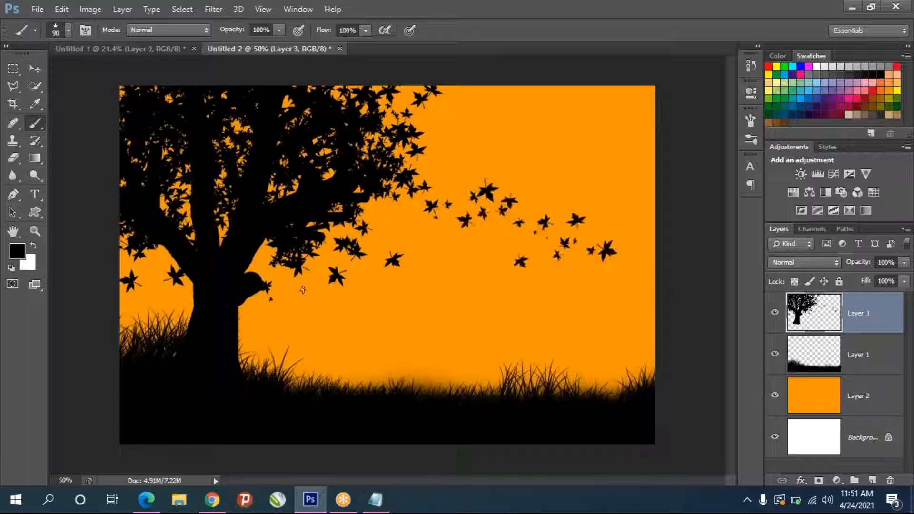
key(ctrl+z)
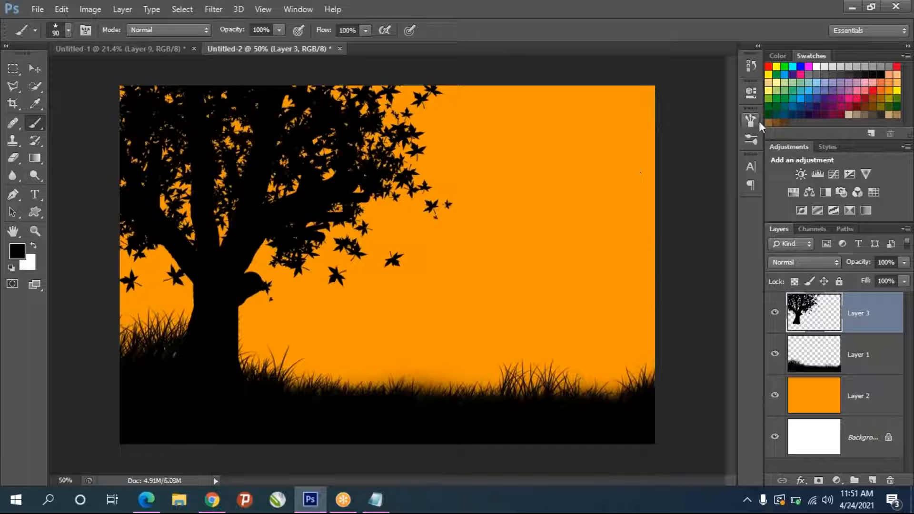
Lower the scattering count to 2 and paint sparse leaves drifting from the crown across the right side of the sky.
click(751, 120)
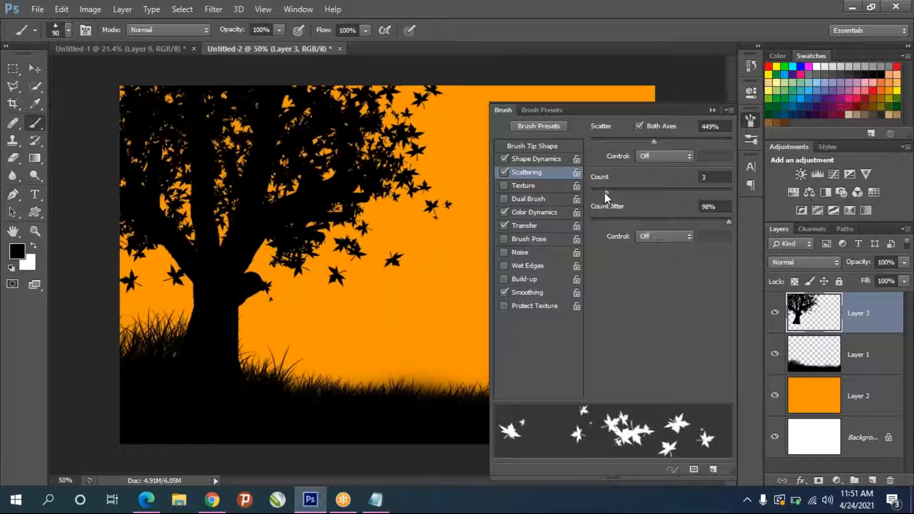
drag(604, 193, 600, 192)
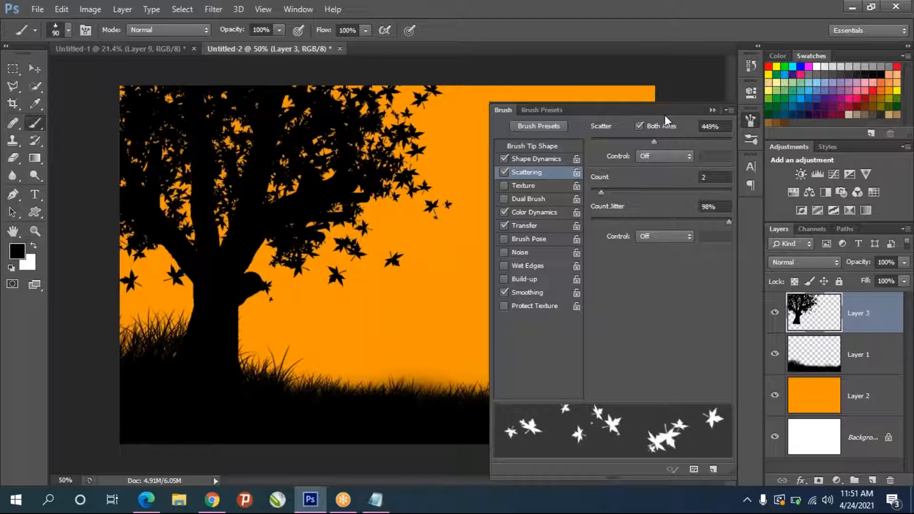
drag(599, 192, 596, 190)
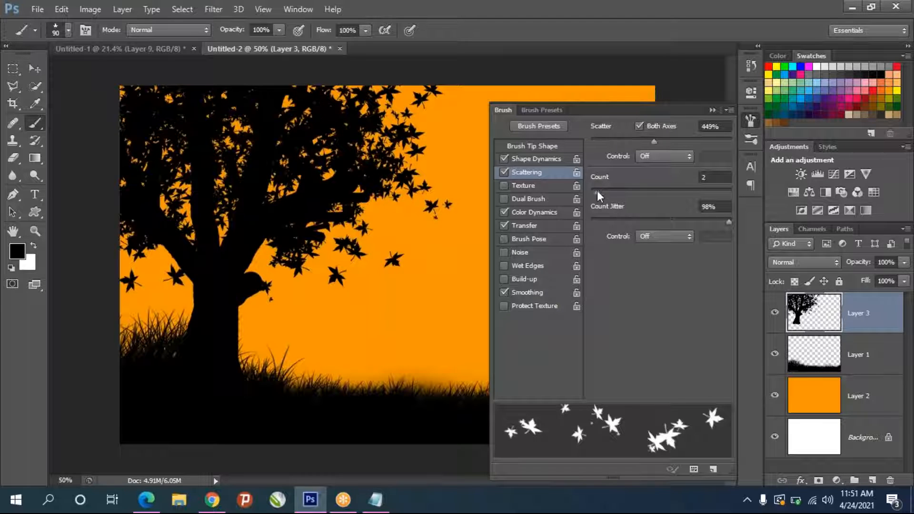
click(711, 111)
drag(466, 177, 577, 259)
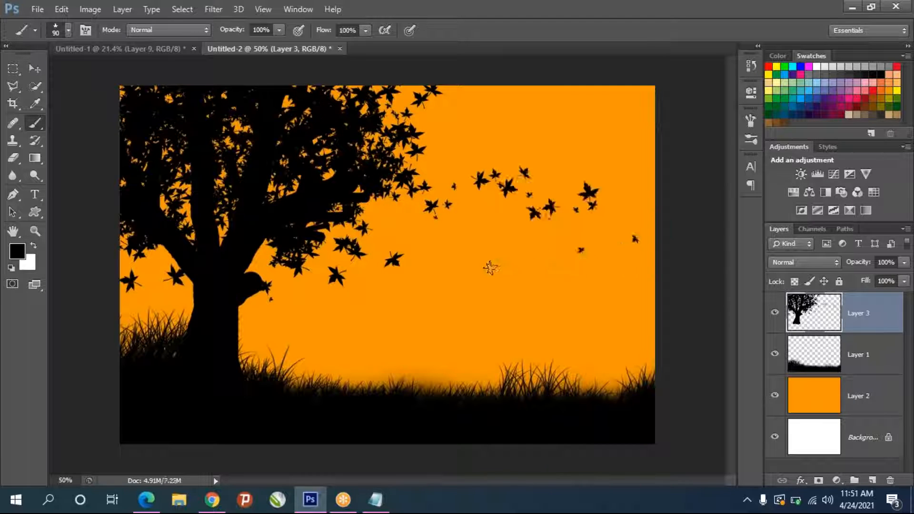
click(450, 255)
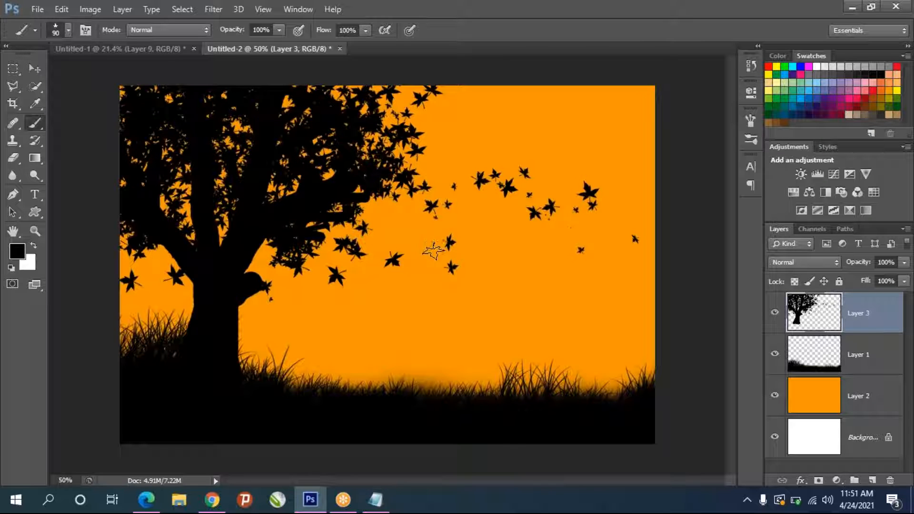
Switch to Chrome to view the Google image search for buildings, and return to Photoshop.
click(213, 500)
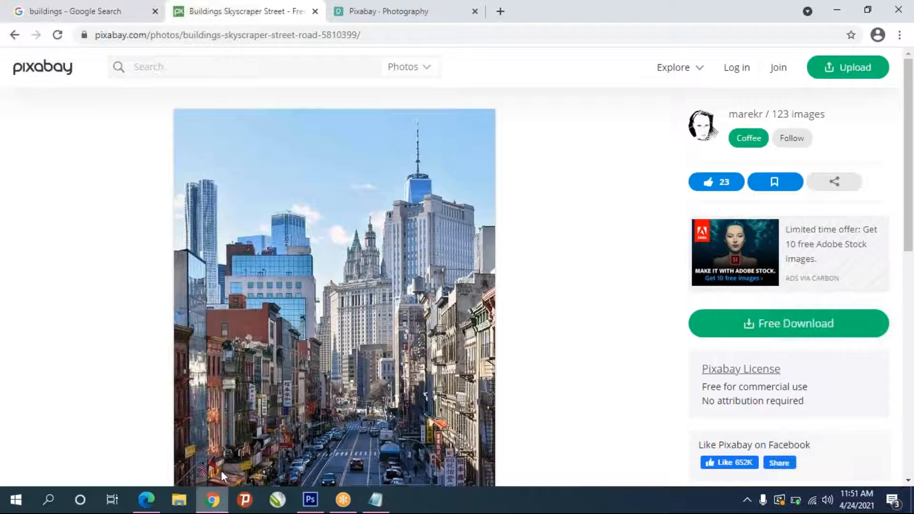
click(89, 13)
drag(189, 63, 62, 67)
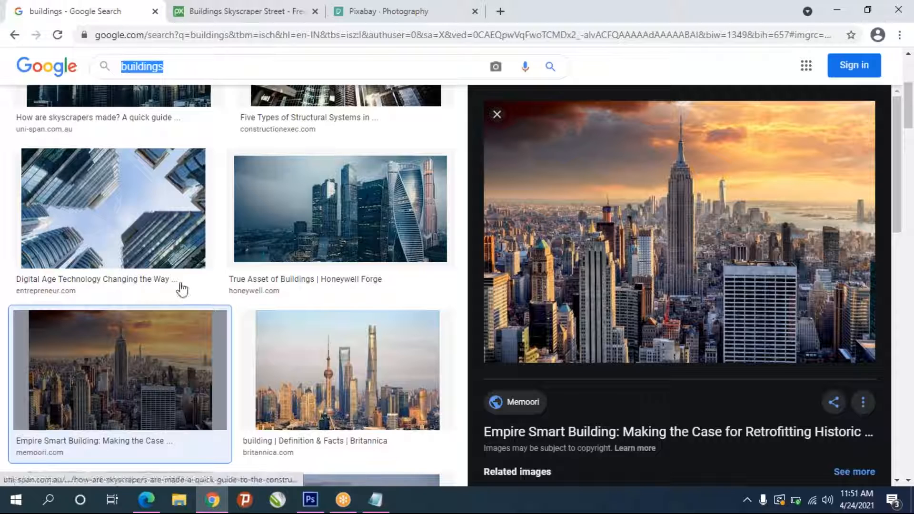
click(310, 500)
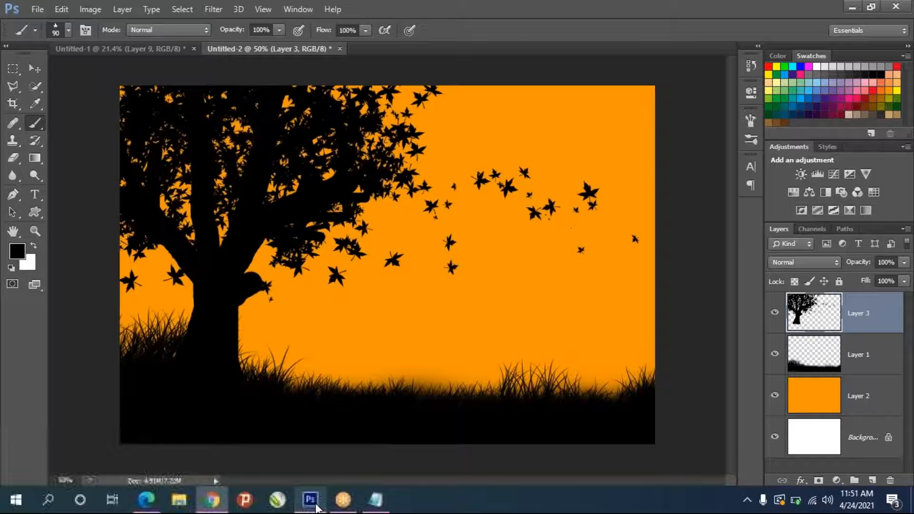
Add a new layer directly above the orange sky layer and choose the soft round brush with 0% hardness.
click(812, 397)
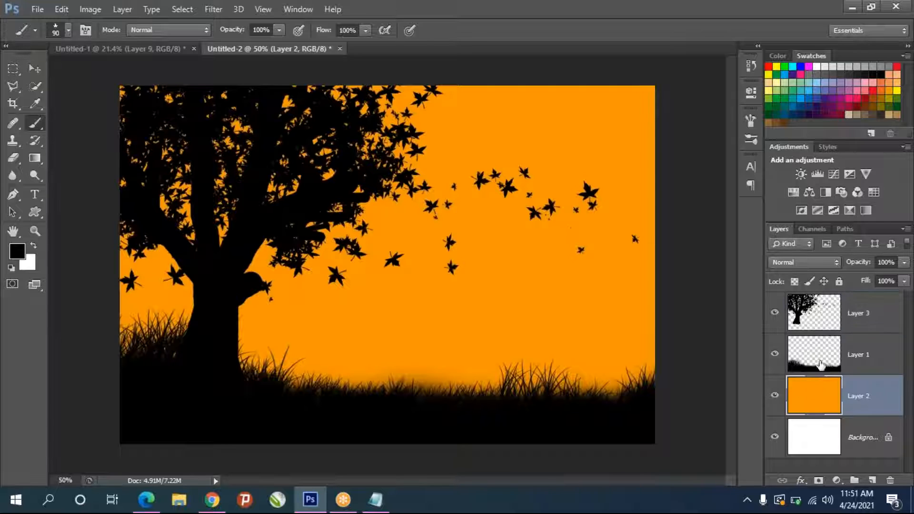
click(871, 480)
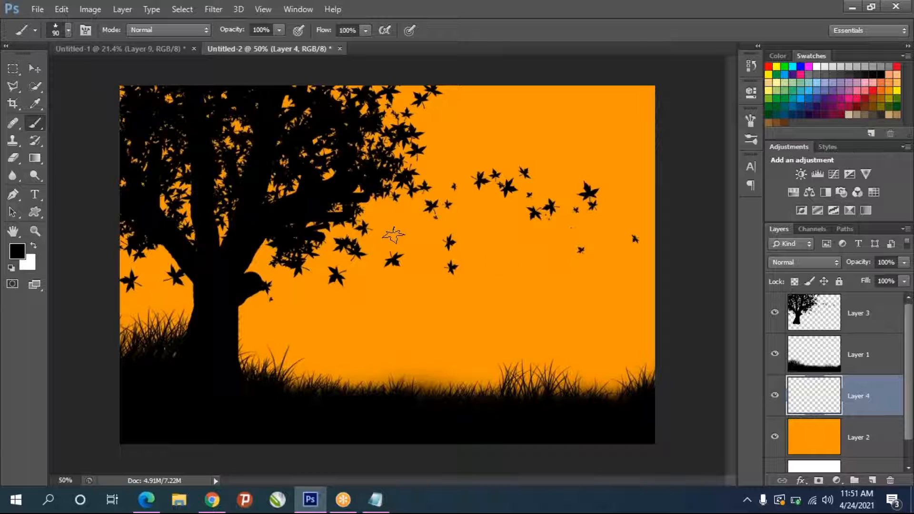
click(68, 30)
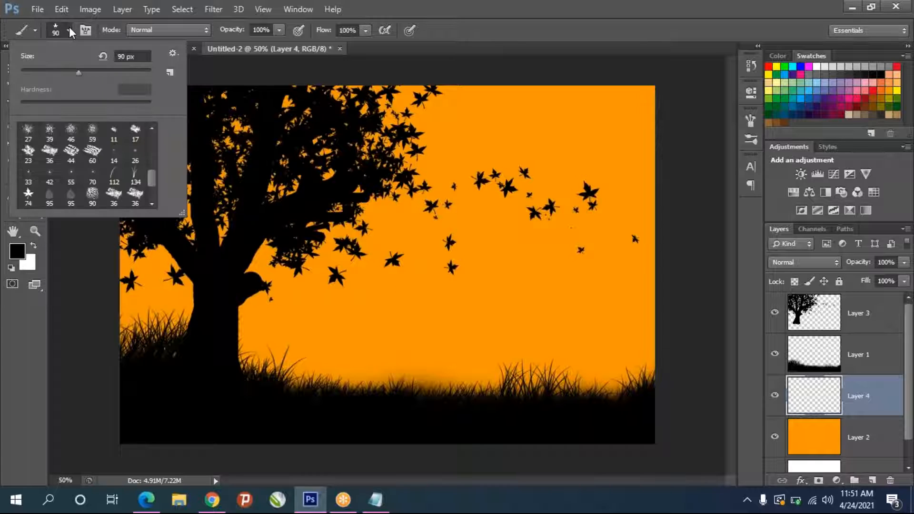
scroll(108, 177, up, 3)
click(25, 134)
click(91, 273)
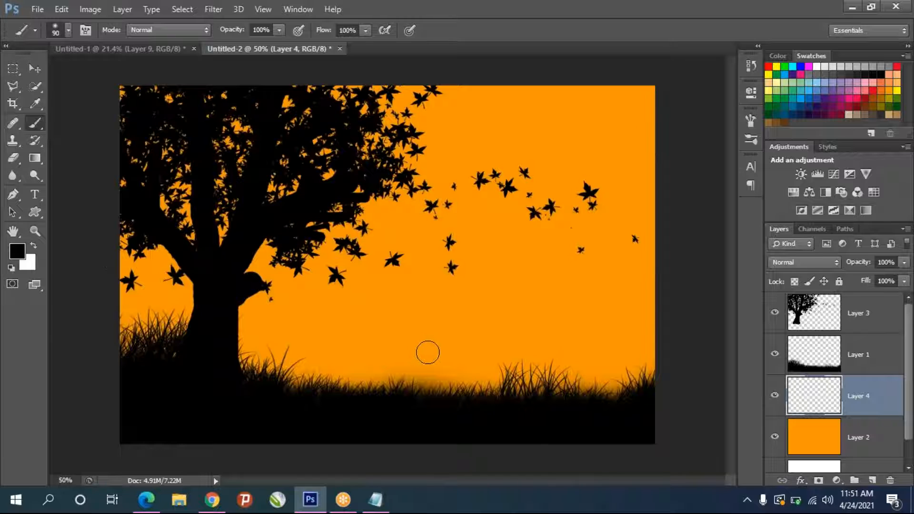
Enlarge the soft brush to 432 px, pick an orange swatch and paint one dab on the horizon above the grass.
click(69, 30)
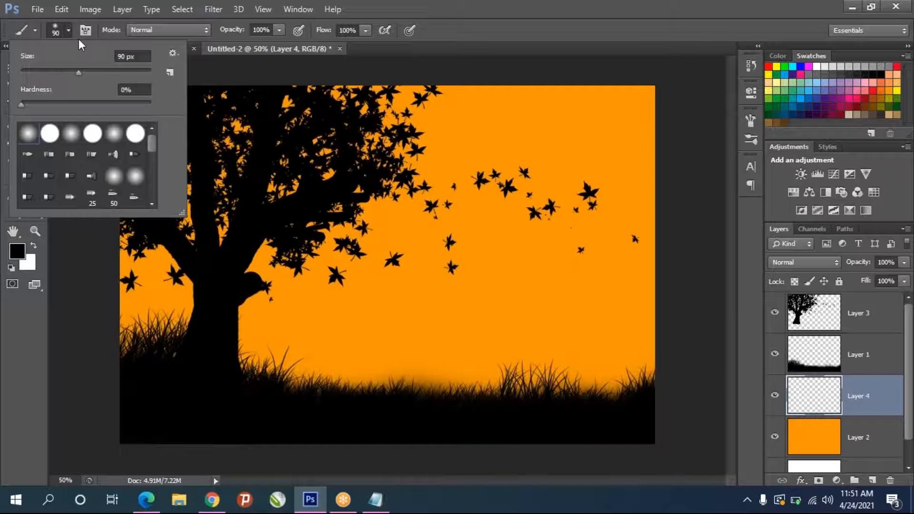
drag(84, 70, 133, 73)
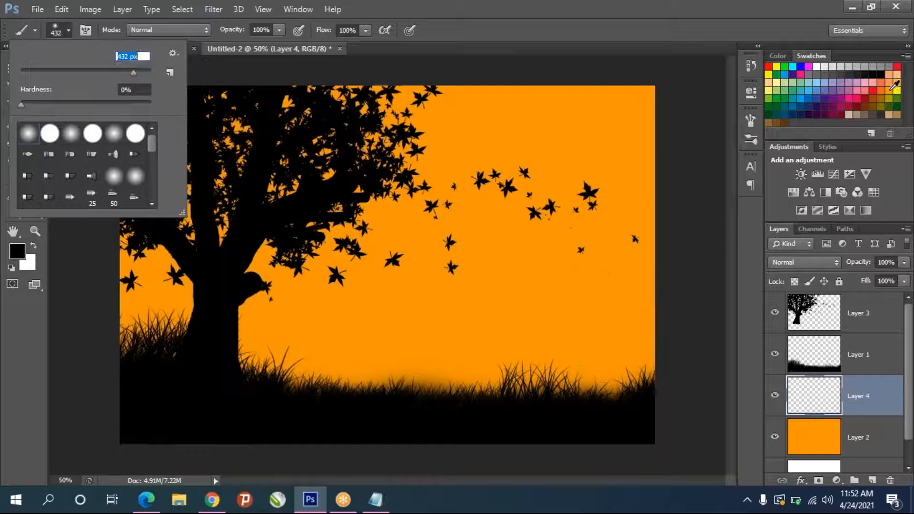
click(898, 79)
click(410, 357)
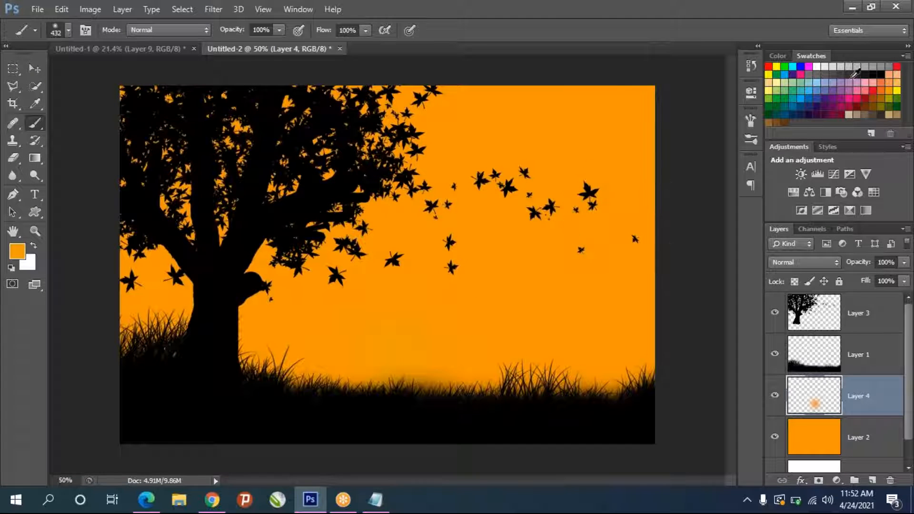
Try soft dabs in coral, orange #ffa00a and a lighter orange for the sun glow just above the grassy horizon.
click(881, 83)
click(421, 347)
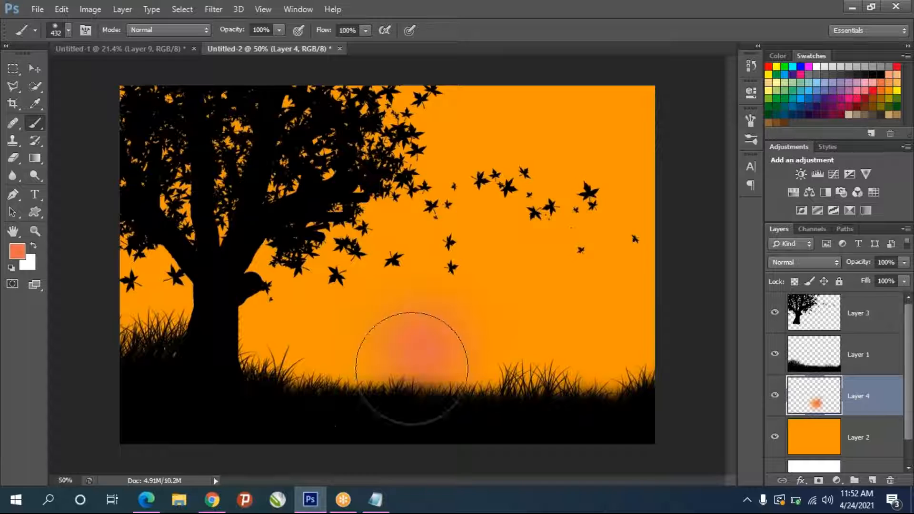
click(17, 251)
drag(472, 267, 470, 272)
drag(446, 152, 449, 114)
click(583, 112)
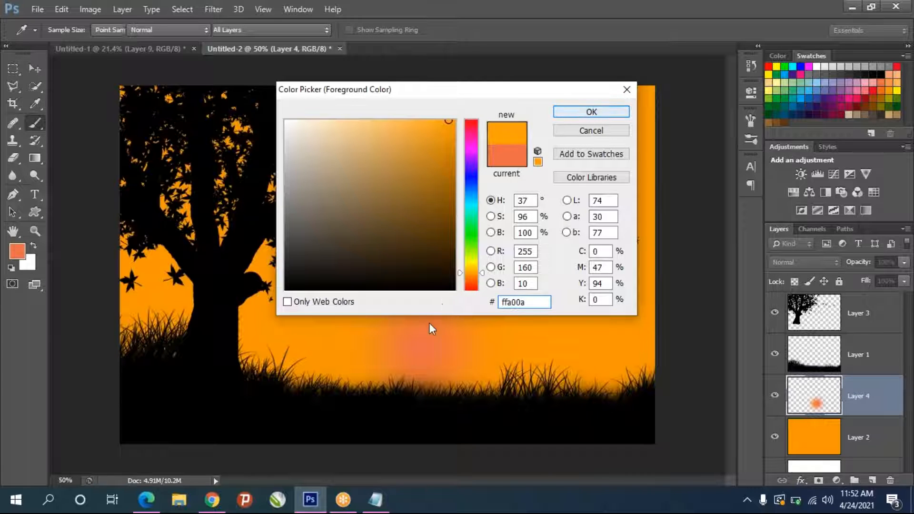
click(425, 357)
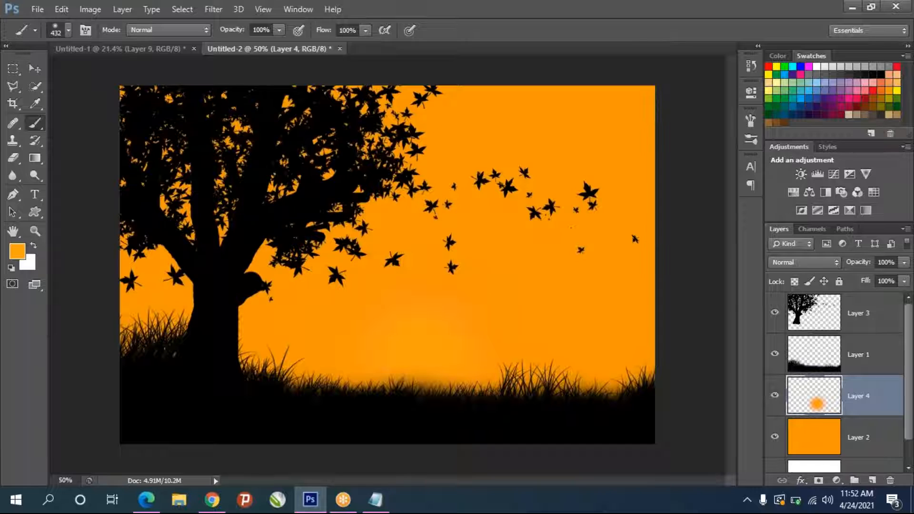
click(416, 347)
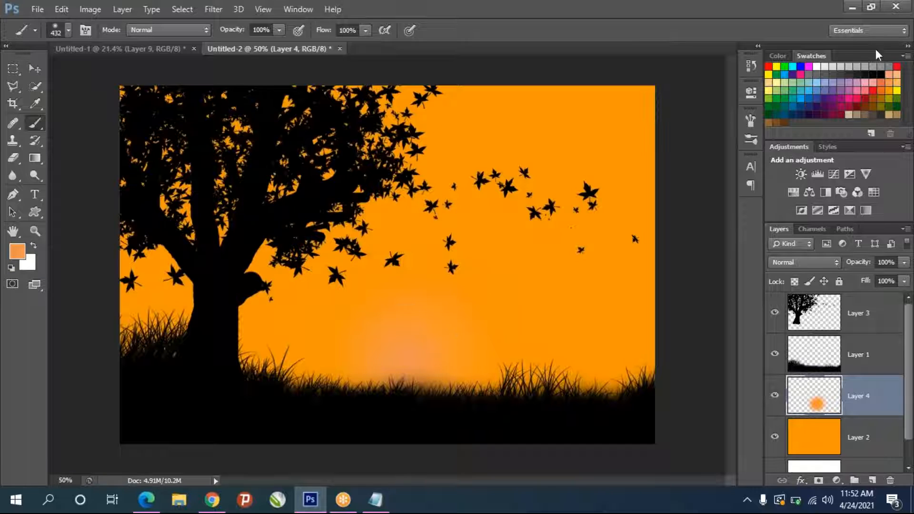
Paint a deep orange glow over the horizon, enlarging the soft brush to 700 px for a wider dab.
click(883, 89)
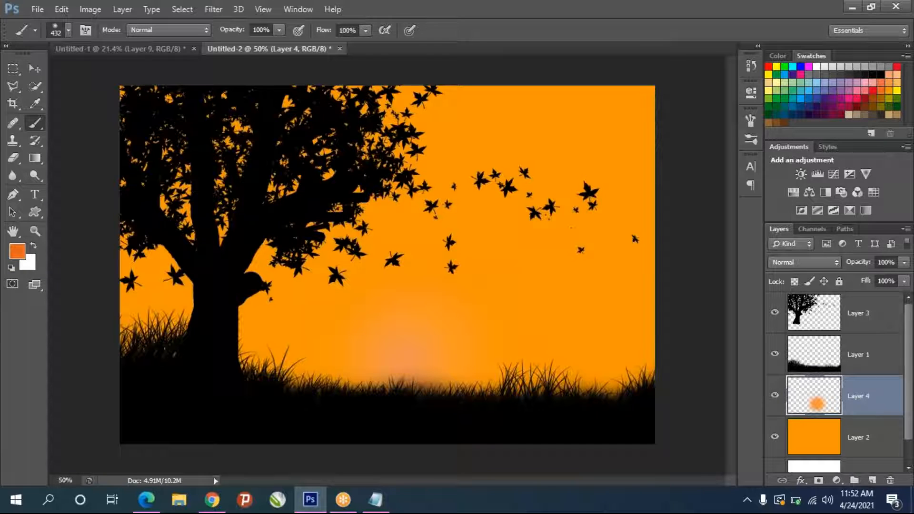
mouse_move(420, 350)
mouse_down()
mouse_move(384, 351)
mouse_move(408, 351)
mouse_up()
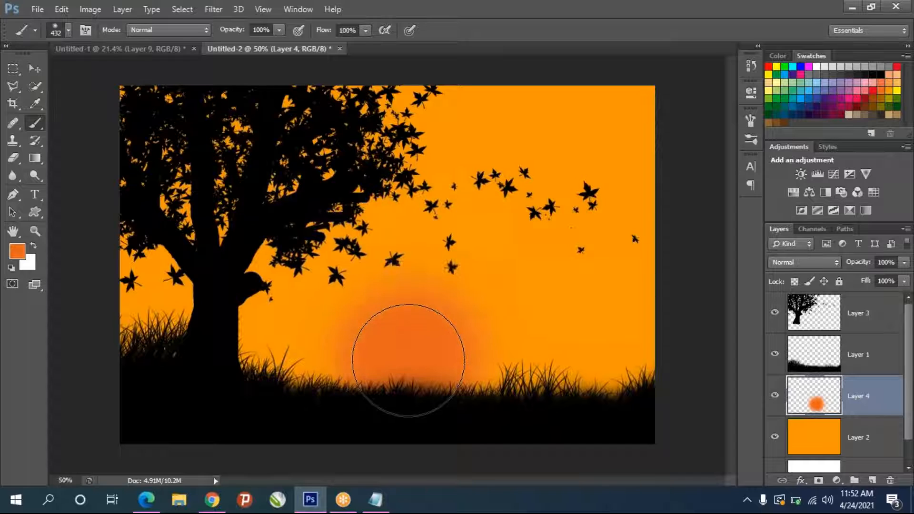
key(bracketright)
key(bracketright)
key(bracketright)
click(414, 355)
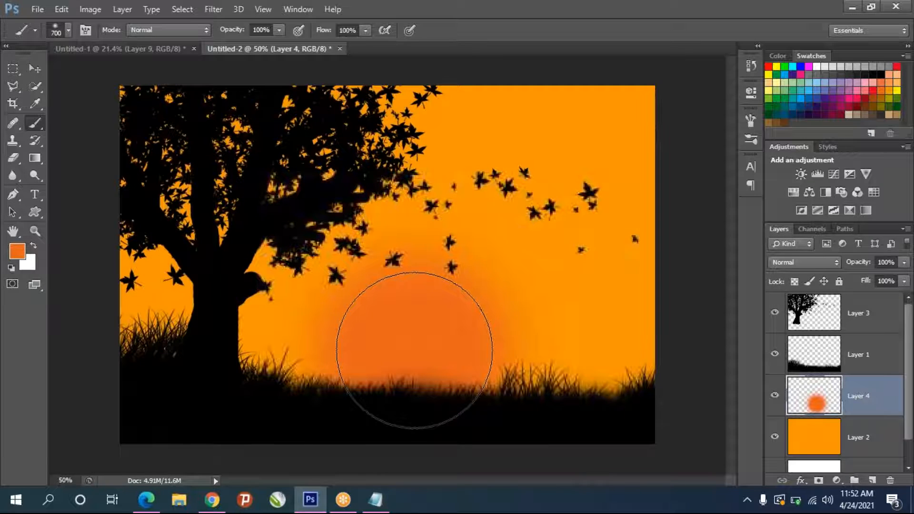
Sample the orange of the sky and paint an 800 px soft dab over the centre of the glow.
key(bracketright)
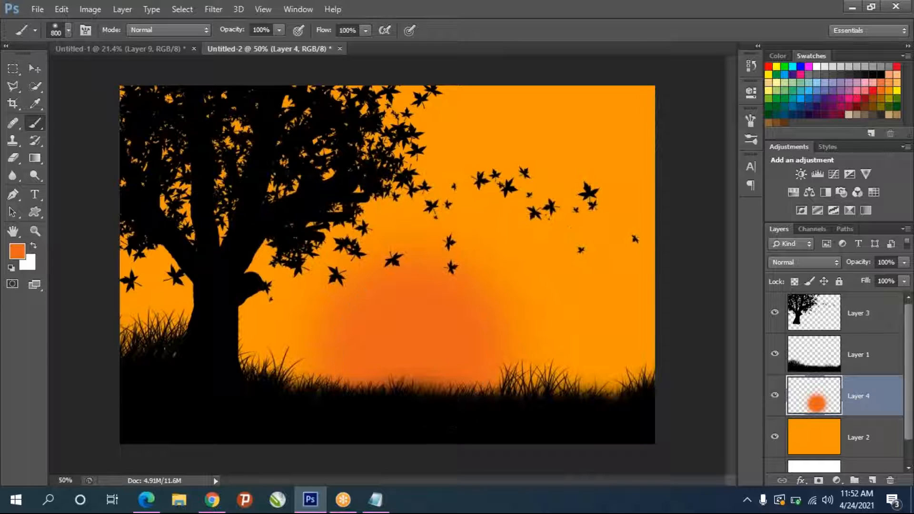
alt+click(569, 228)
click(418, 355)
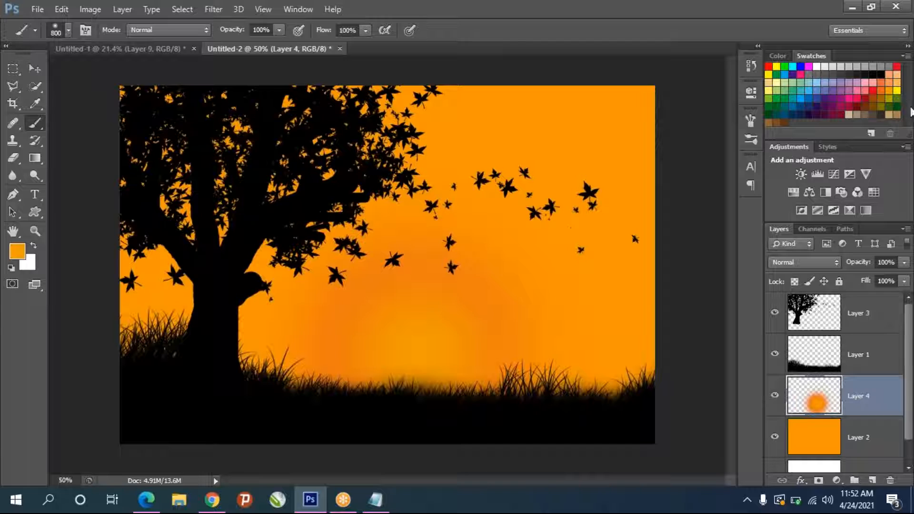
click(865, 84)
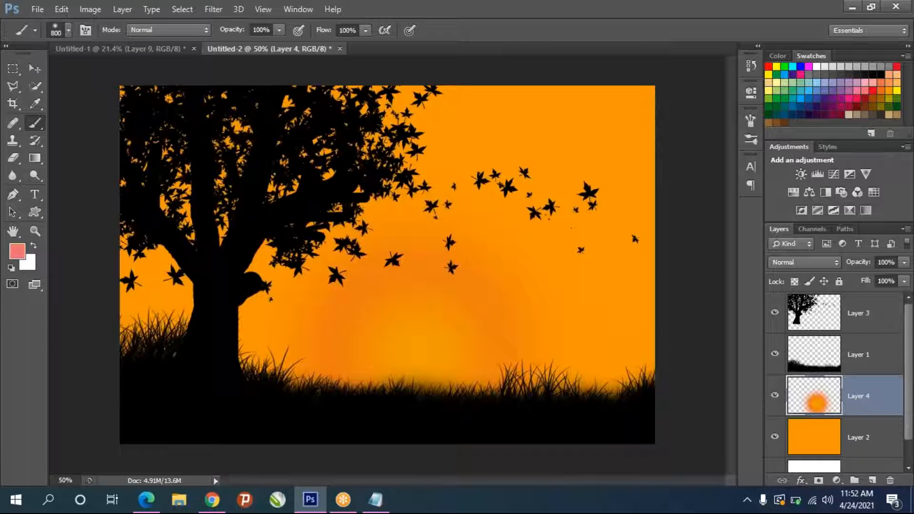
click(409, 324)
key(ctrl+z)
click(17, 251)
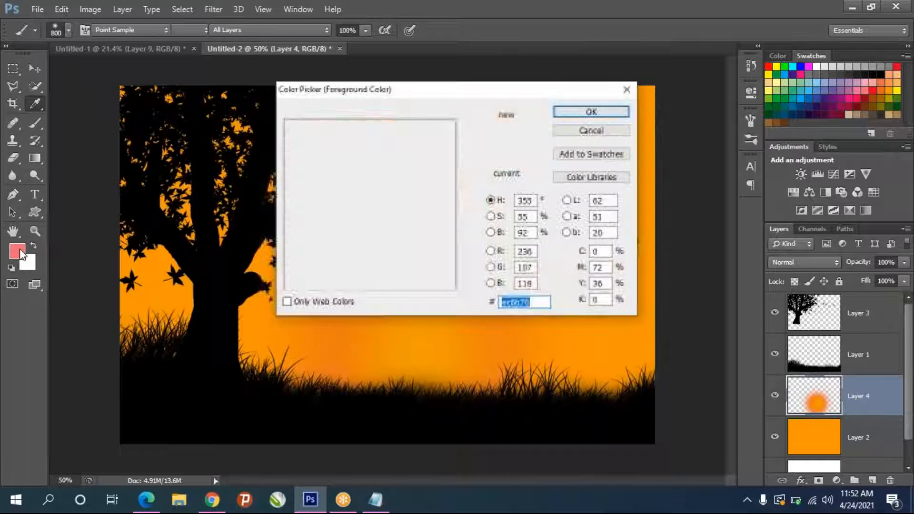
click(625, 91)
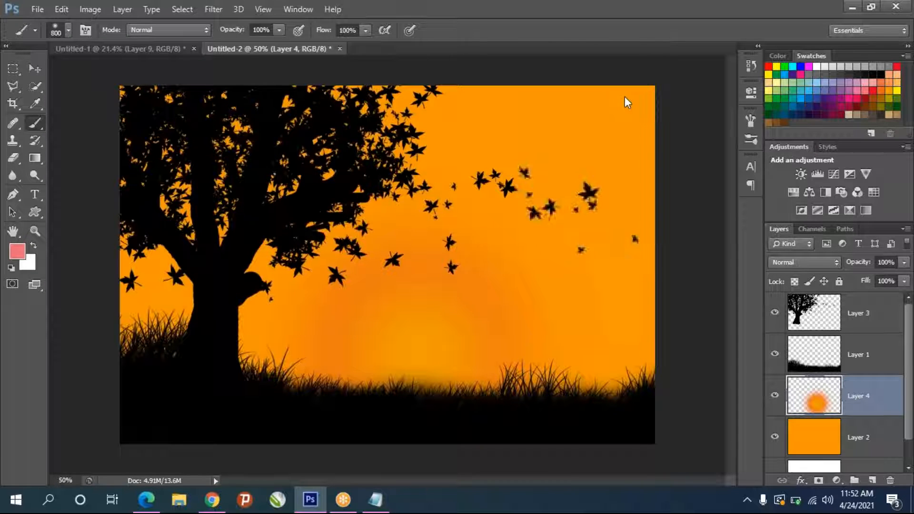
Reduce the soft brush to 400 px and paint a yellow dab in the middle of the orange glow.
key(bracketleft)
key(bracketleft)
key(bracketleft)
key(bracketleft)
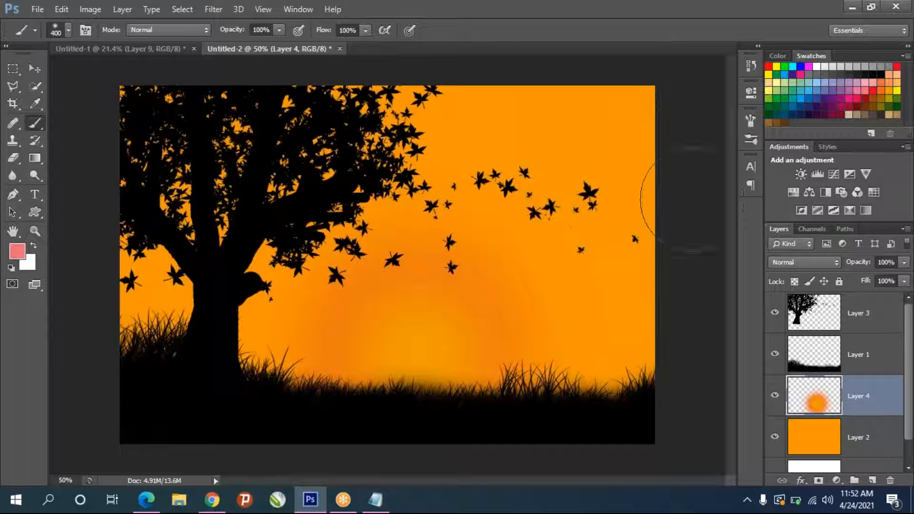
click(896, 90)
click(420, 360)
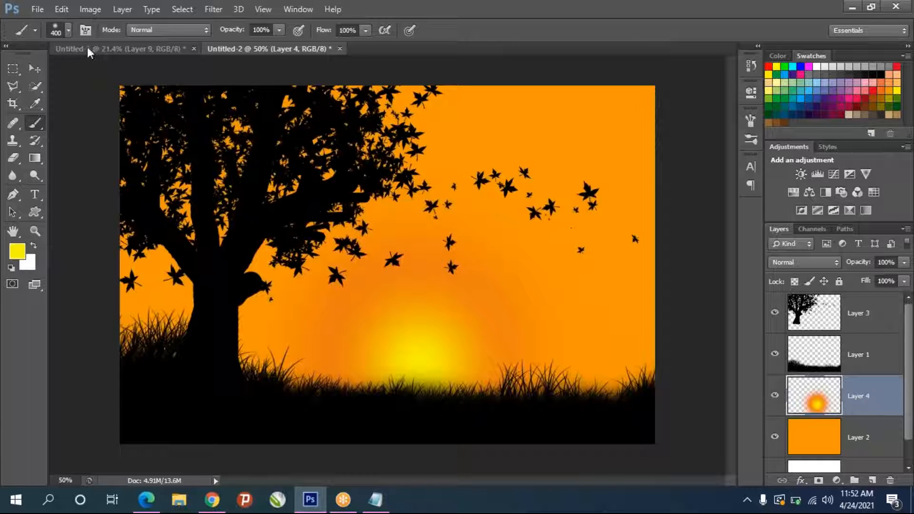
Harden the brush edge, shrink it to 250 px and paint a crisp yellow sun disc in the glow at the horizon.
click(68, 30)
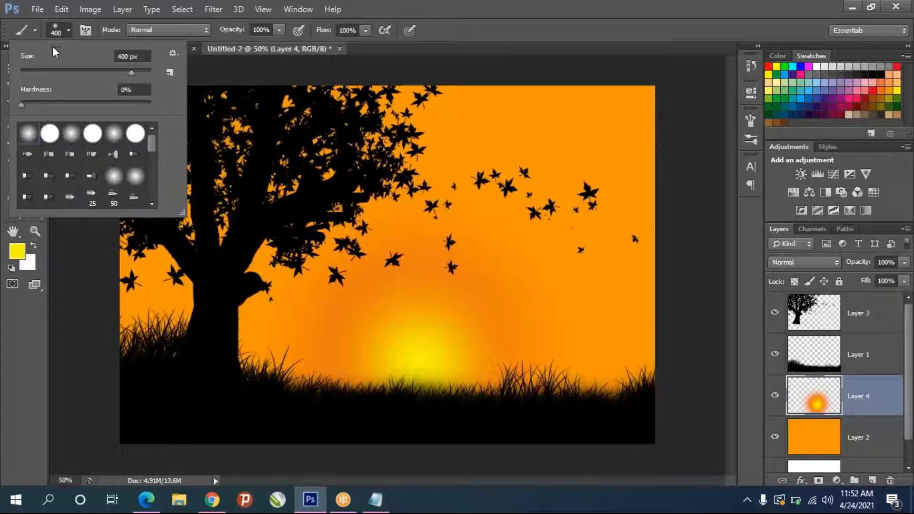
click(72, 336)
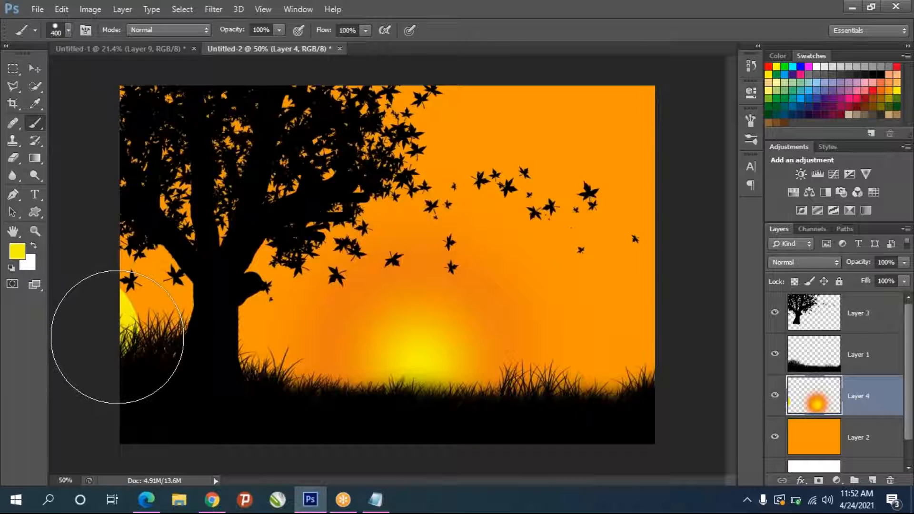
key(ctrl+z)
key(bracketleft)
key(bracketleft)
click(417, 371)
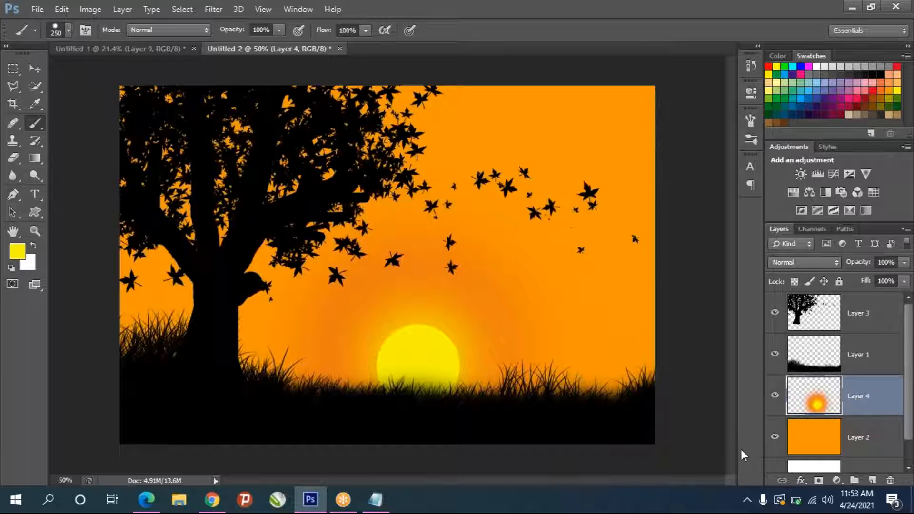
Scale the sun and glow layer to 144.91% and position it on the horizon behind the grass.
key(ctrl+t)
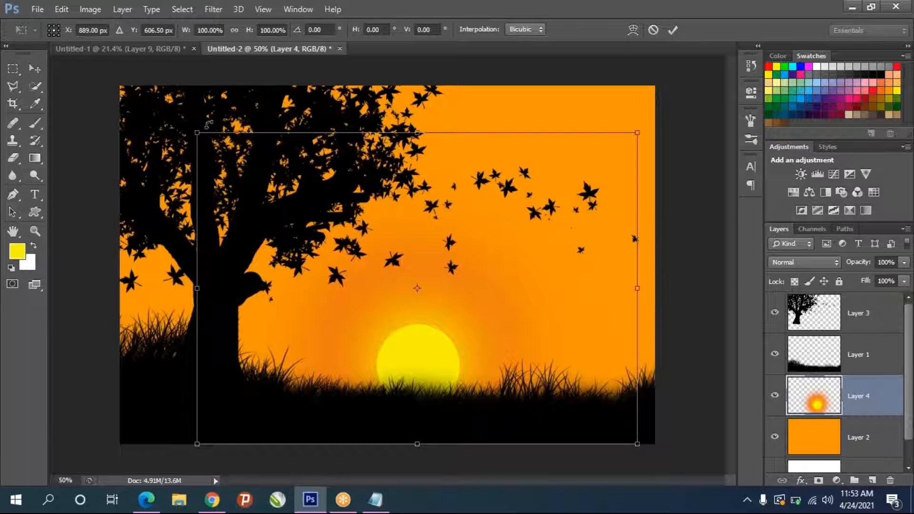
drag(197, 132, 98, 64)
mouse_move(435, 348)
mouse_down()
mouse_move(432, 315)
mouse_move(445, 343)
mouse_up()
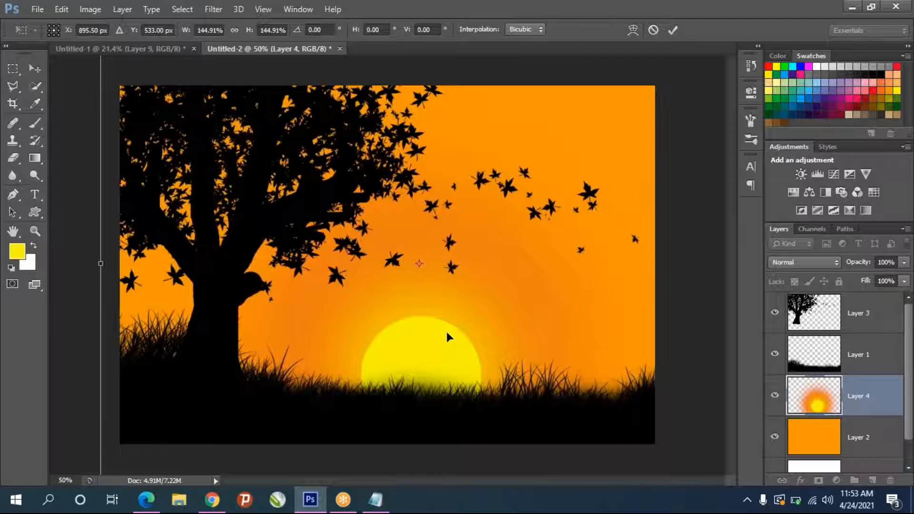
key(b)
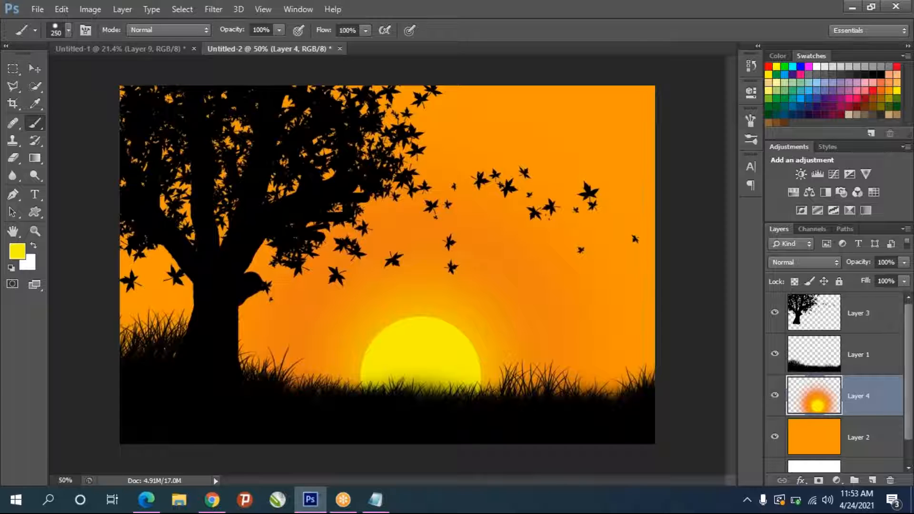
Switch to Chrome and run a Google image search for "images".
click(211, 506)
scroll(220, 93, up, 4)
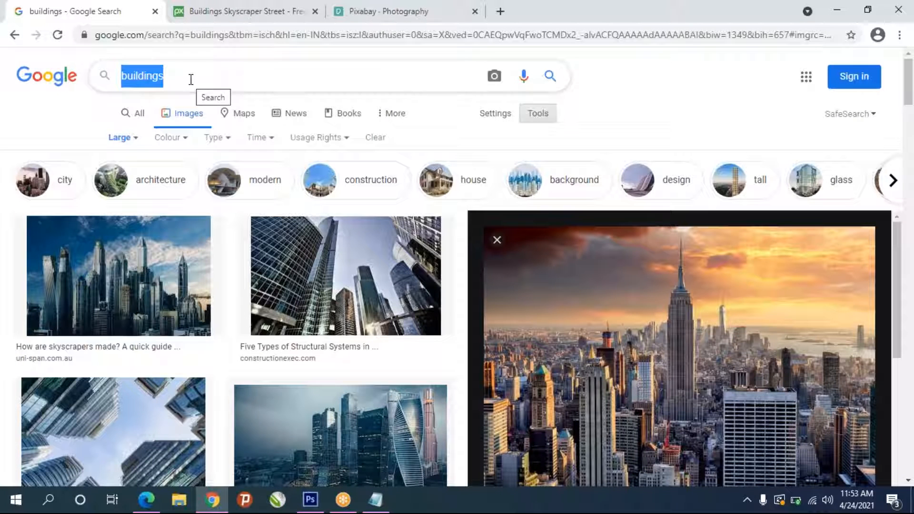
text(ima)
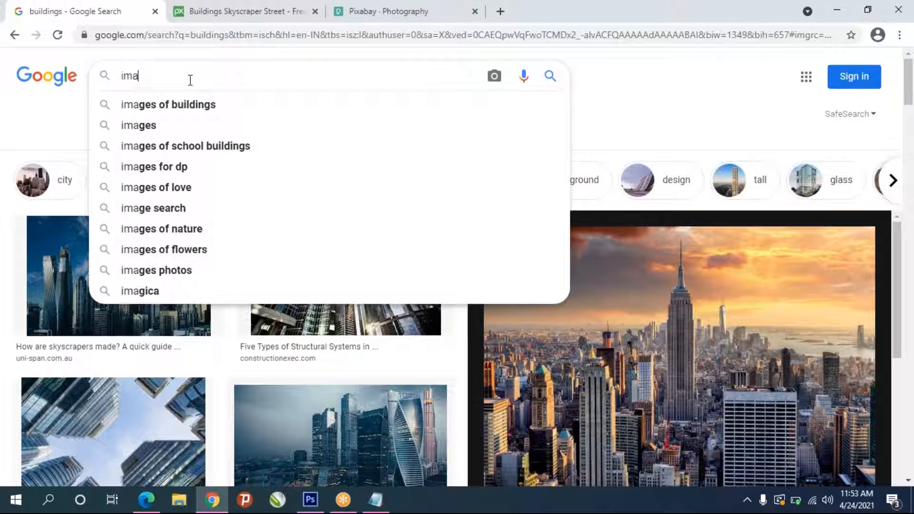
text(ges)
key(Return)
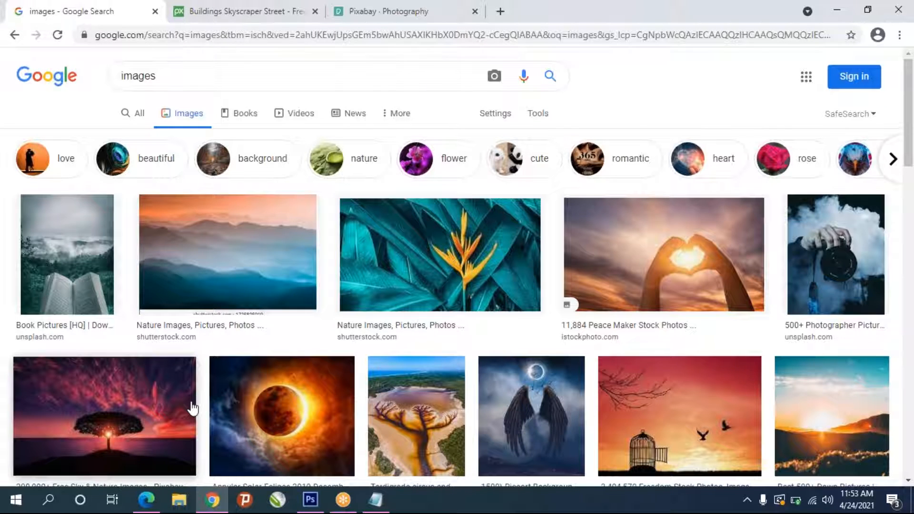
Browse the image results and the pictures related to the woman with outstretched arms in the autumn field.
scroll(192, 408, down, 7)
scroll(192, 408, down, 3)
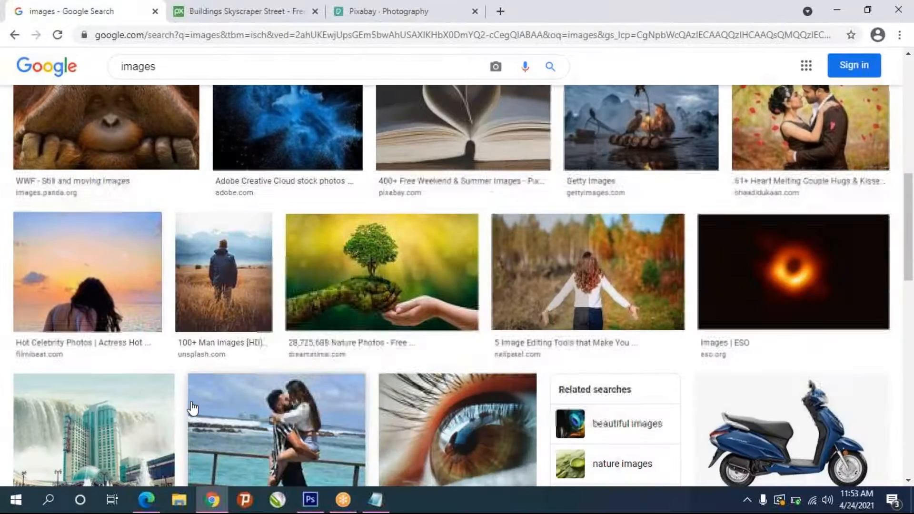
click(630, 291)
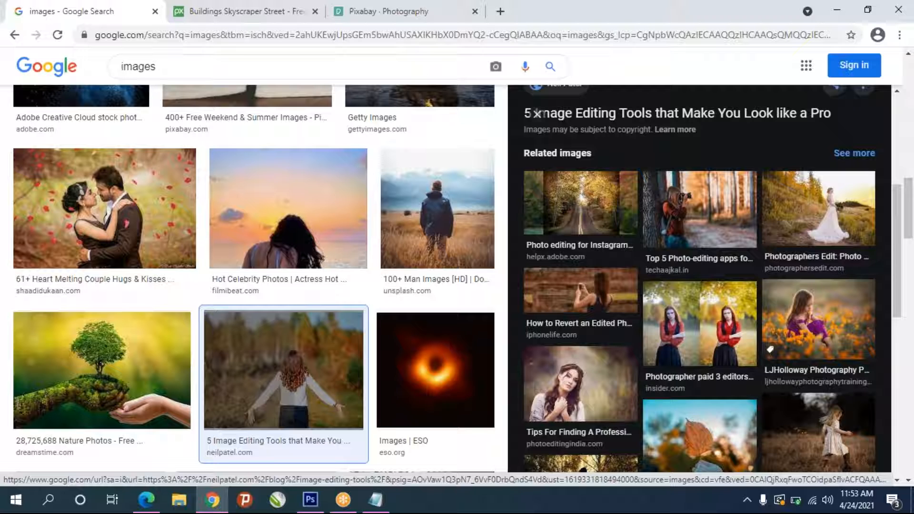
scroll(537, 113, down, 4)
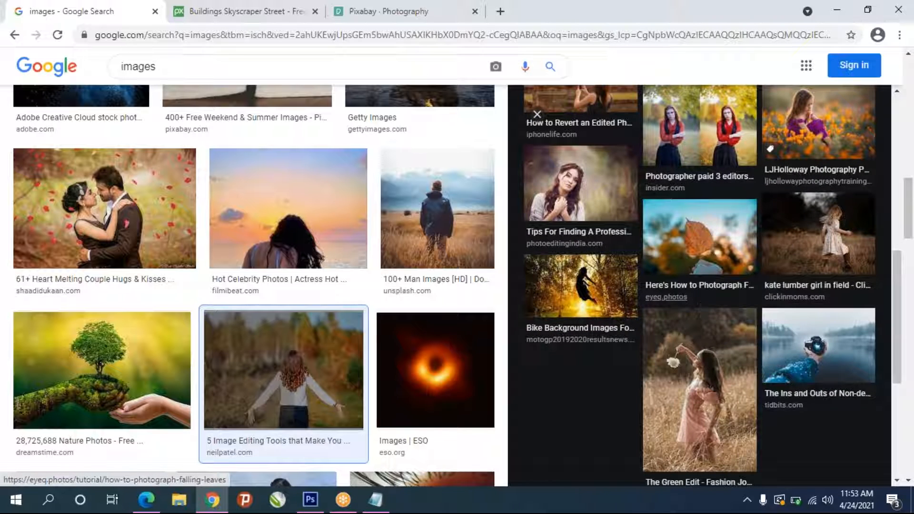
scroll(536, 115, down, 4)
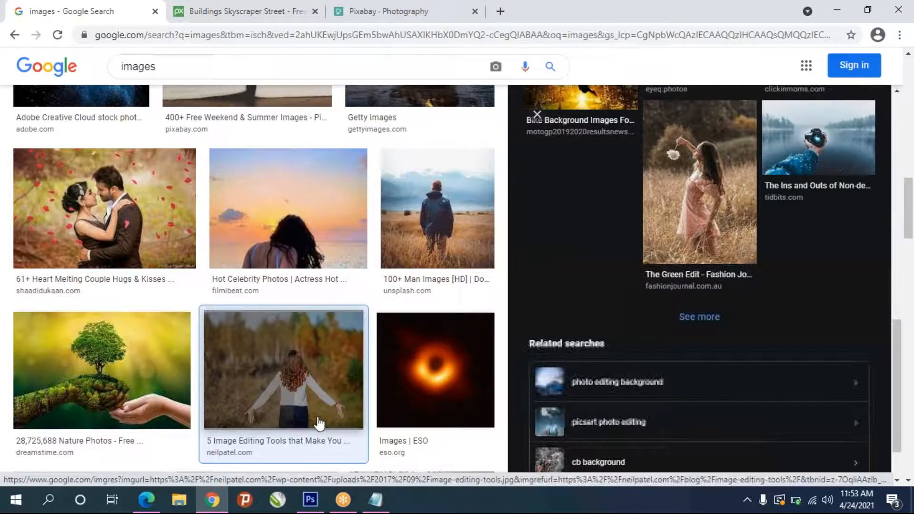
scroll(319, 421, down, 7)
scroll(320, 420, down, 5)
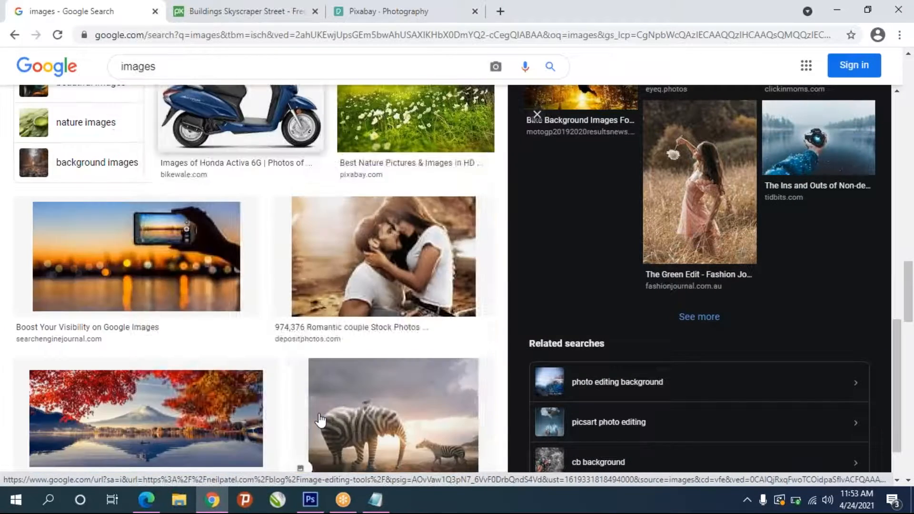
scroll(323, 417, up, 15)
scroll(326, 415, up, 10)
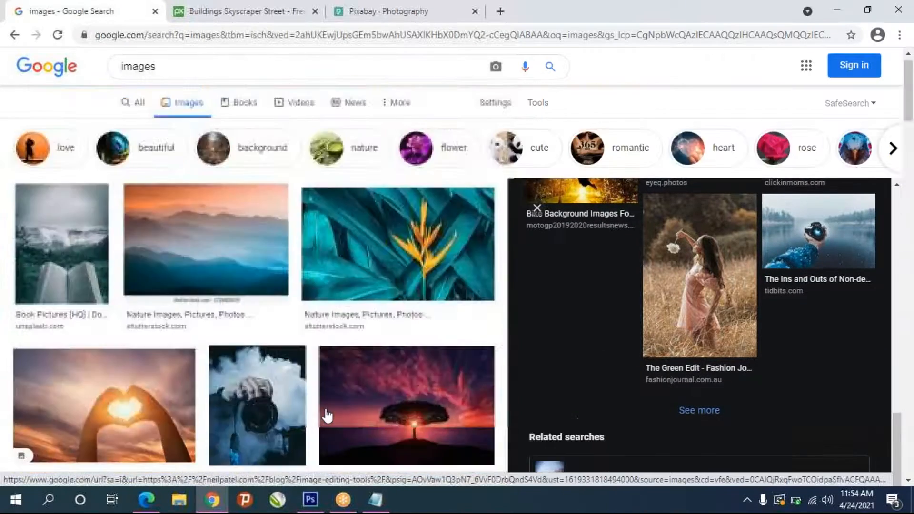
Narrow the image results with the "alone" suggestion.
click(892, 159)
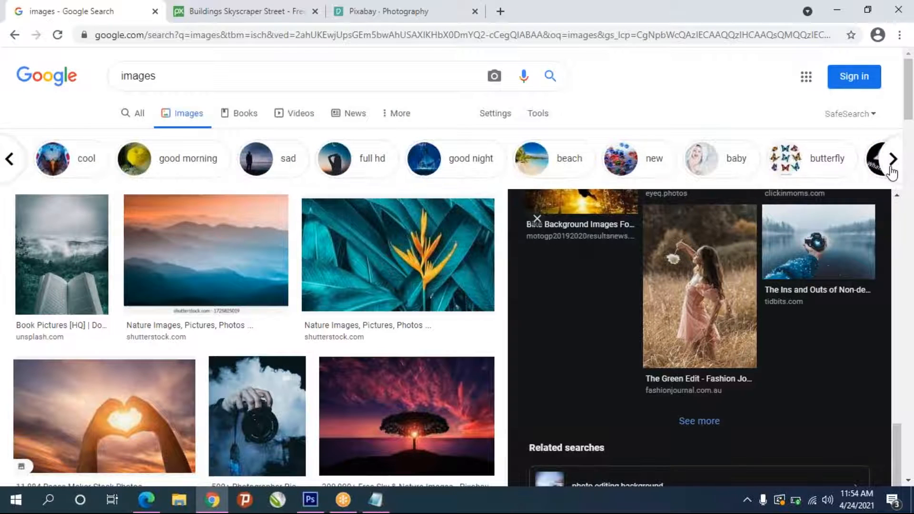
click(892, 160)
click(497, 158)
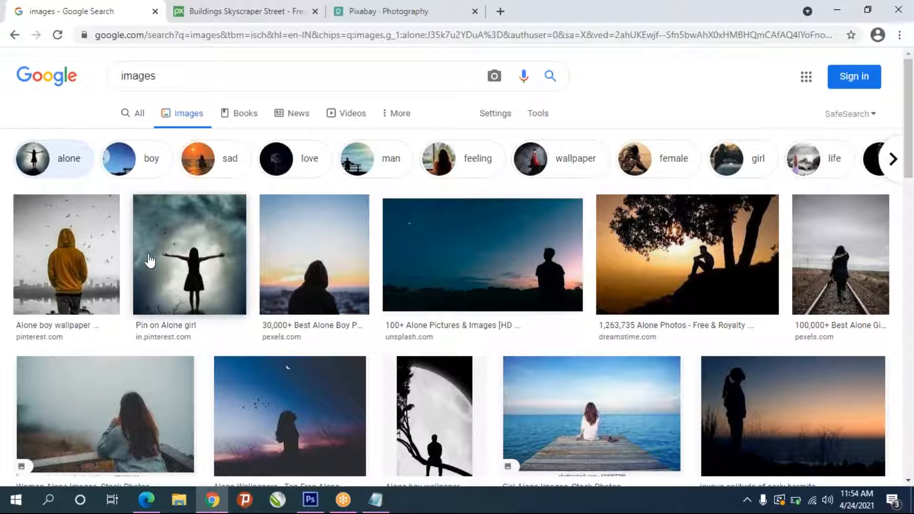
Copy the image of the silhouetted girl with outstretched arms and paste it into the Photoshop scene above the sun layer.
click(182, 267)
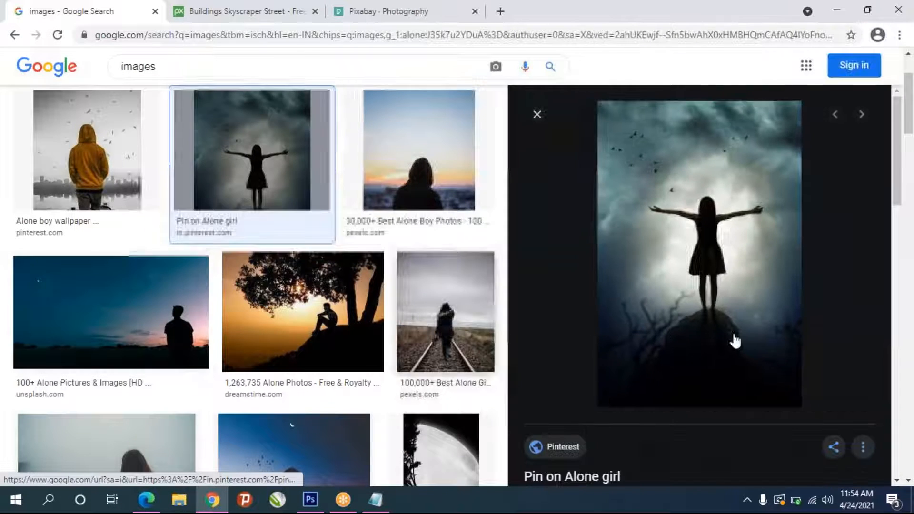
right_click(708, 232)
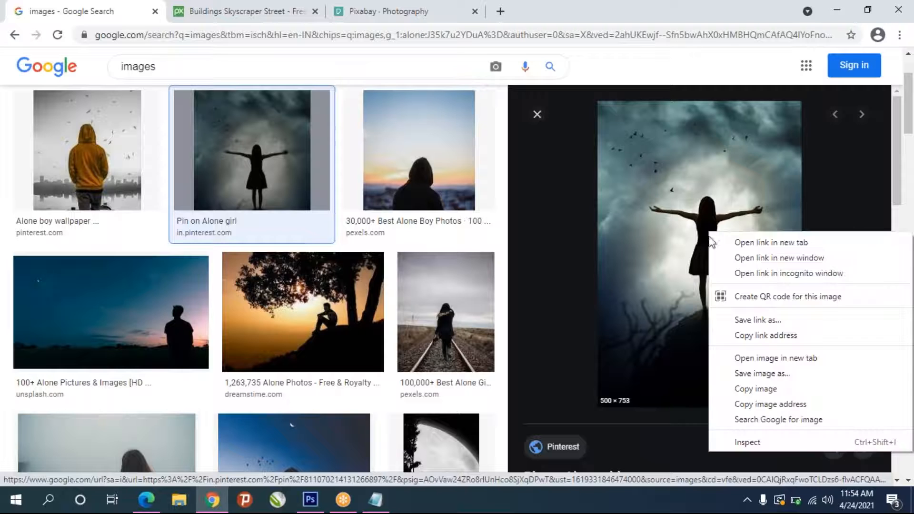
click(749, 388)
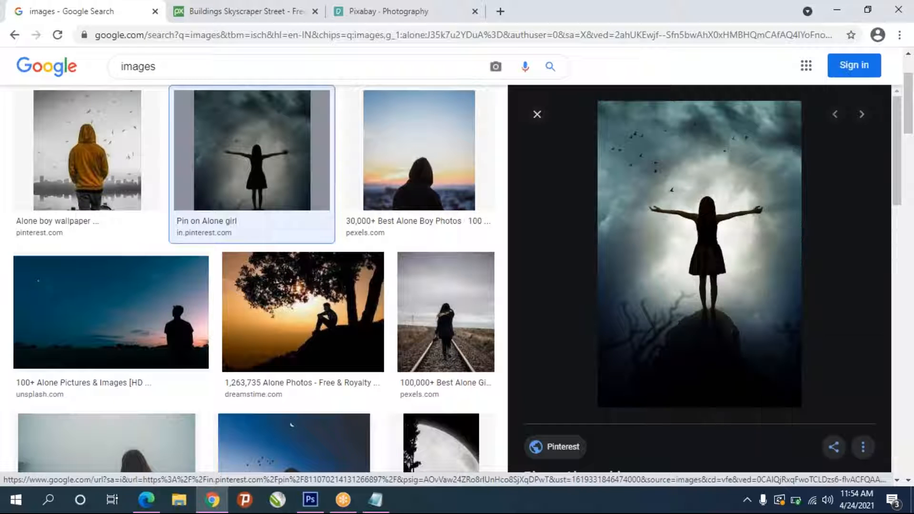
click(318, 504)
key(ctrl+v)
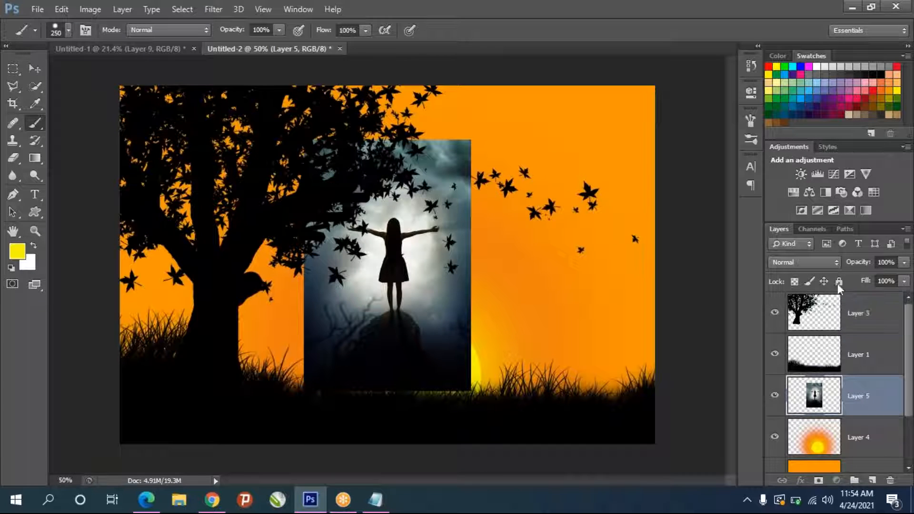
Move the pasted girl image layer to the top of the layer stack.
drag(828, 391, 841, 309)
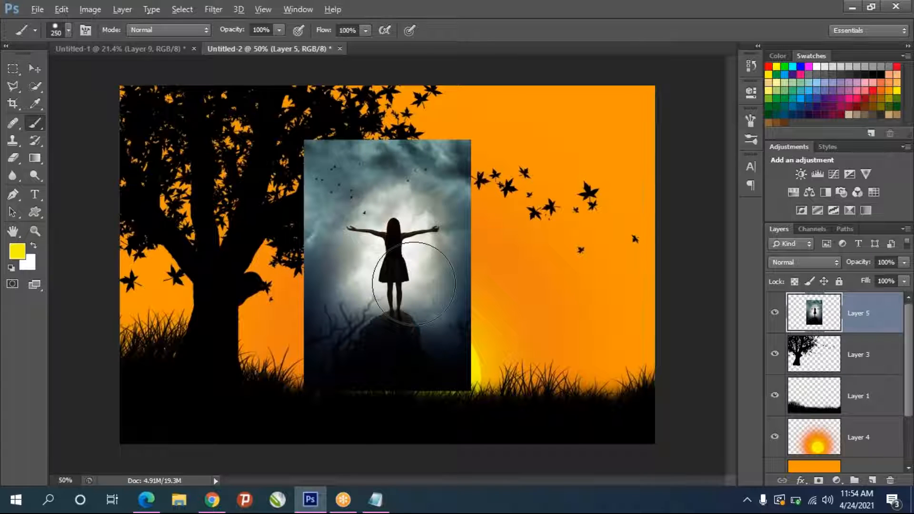
scroll(414, 284, up, 5)
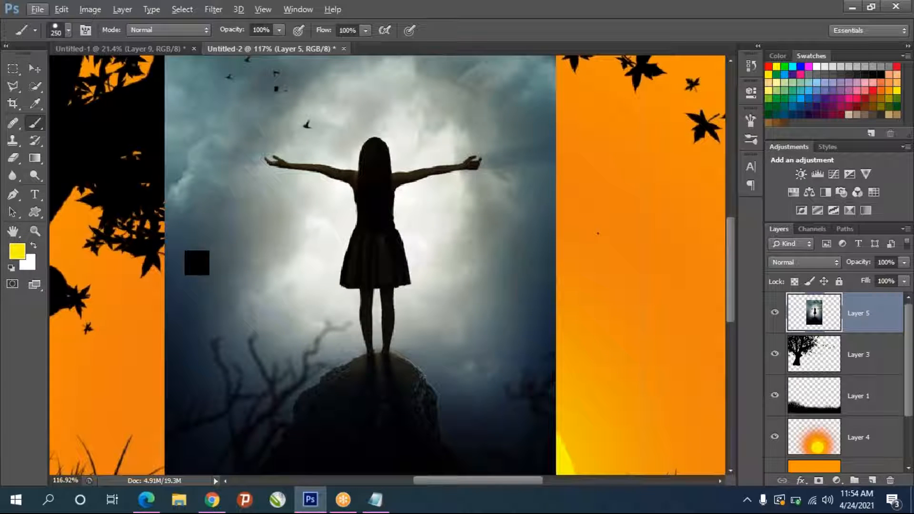
Select the girl's head, body, dress and outstretched arms with the Quick Selection tool, including the left hand's raised thumb.
click(35, 86)
click(35, 87)
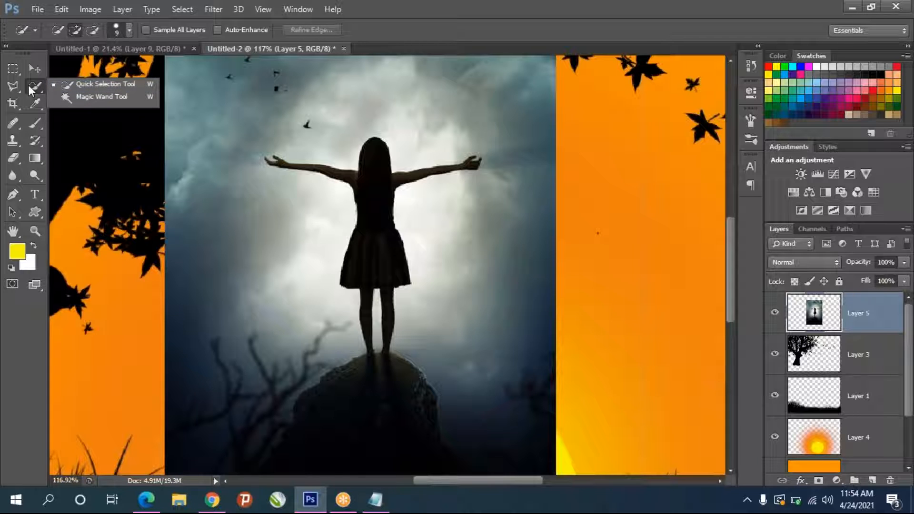
click(100, 85)
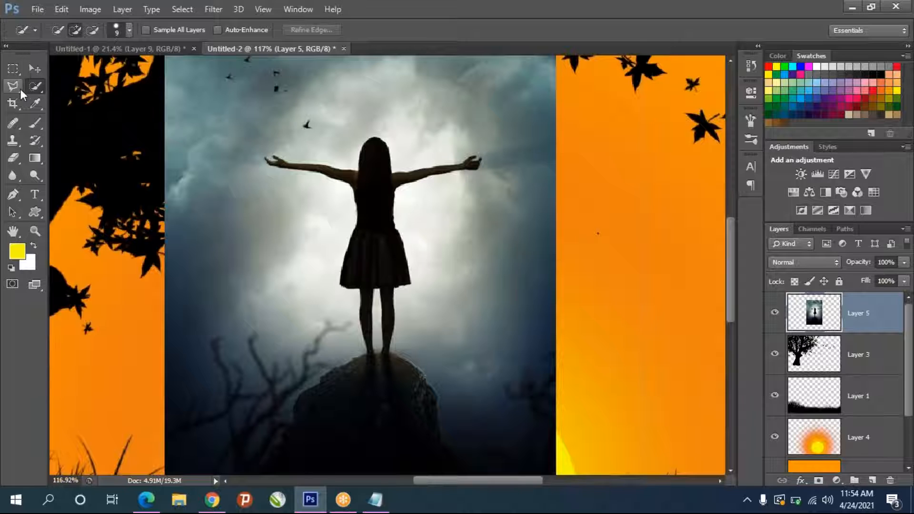
click(39, 88)
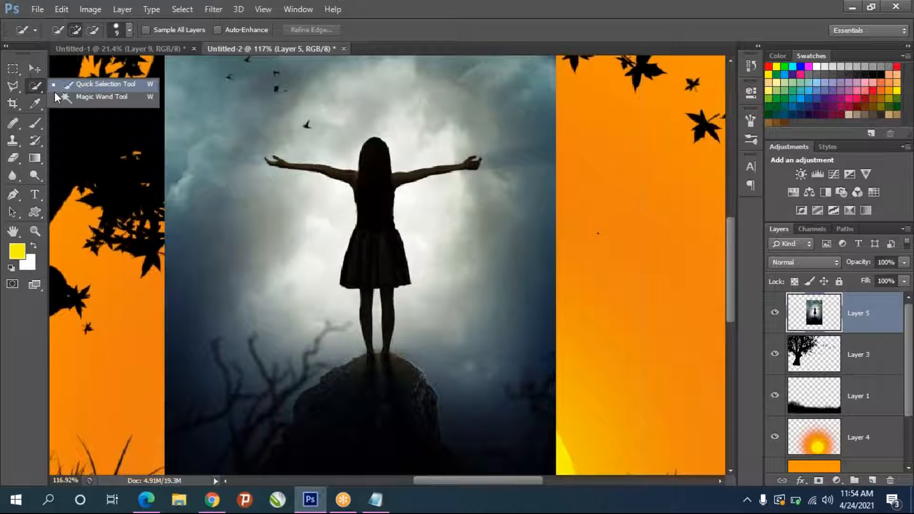
click(90, 84)
drag(378, 146, 375, 169)
drag(388, 281, 380, 266)
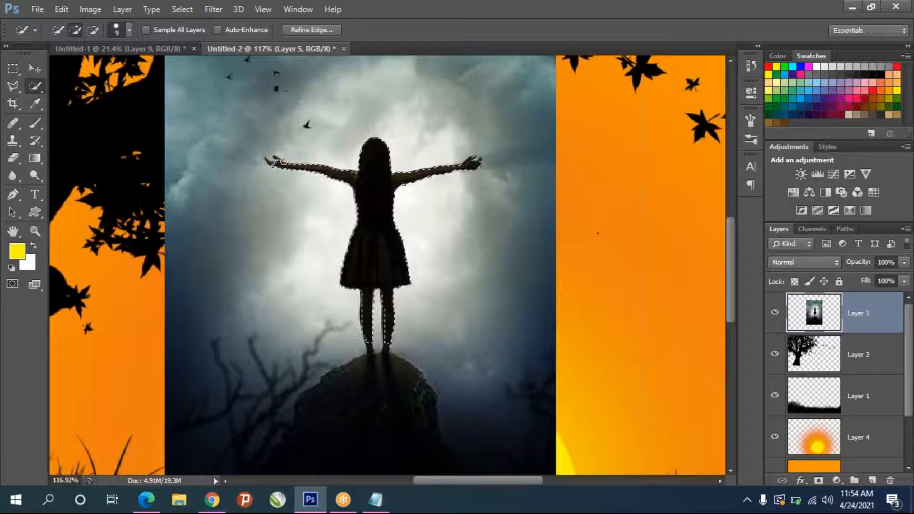
scroll(271, 161, up, 3)
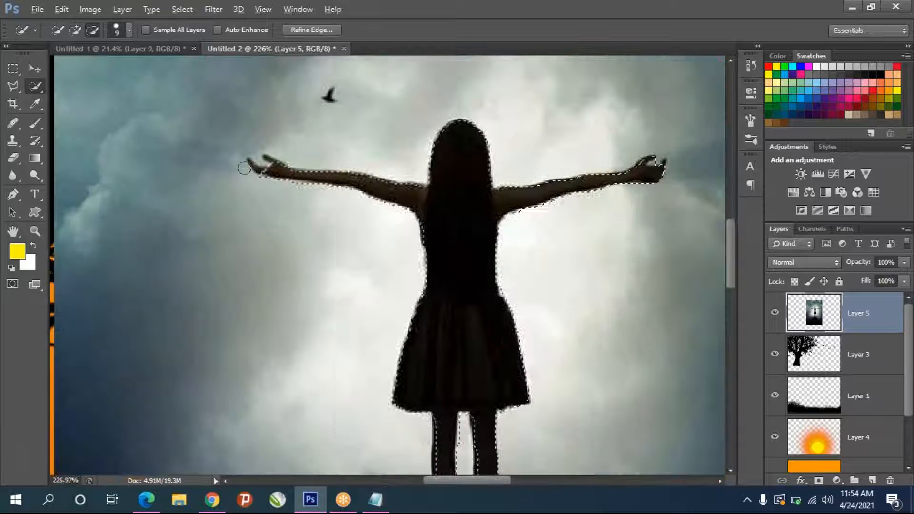
click(268, 160)
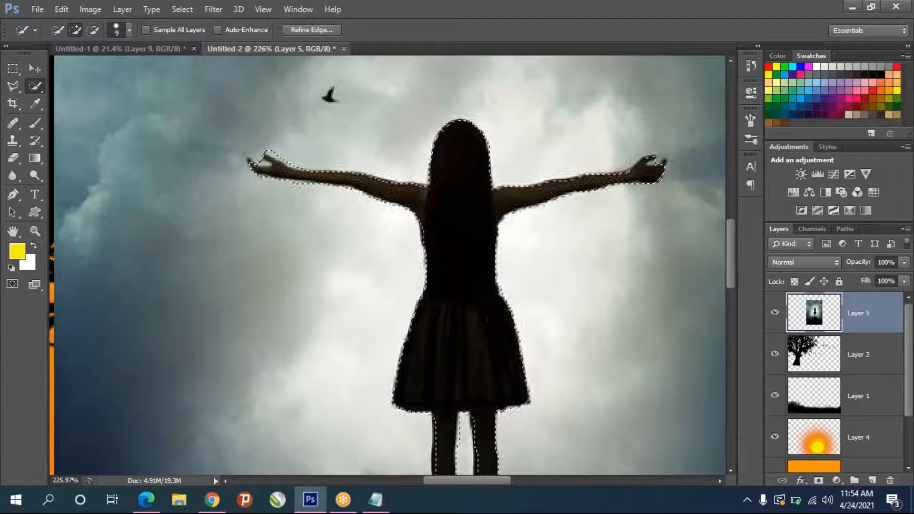
Extend the quick selection around the girl's feet and onto the rock beneath her, undoing the last unwanted change.
scroll(490, 322, down, 5)
mouse_move(447, 376)
mouse_down()
mouse_move(449, 387)
mouse_move(475, 379)
mouse_move(485, 400)
mouse_up()
scroll(485, 402, down, 5)
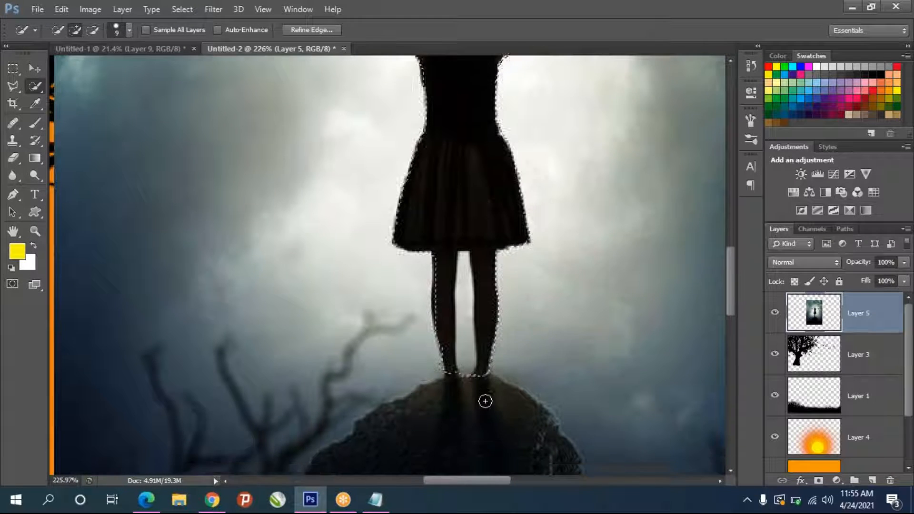
drag(470, 333, 436, 290)
mouse_move(344, 350)
mouse_down()
mouse_move(296, 387)
mouse_move(291, 422)
mouse_move(379, 384)
mouse_move(458, 279)
mouse_move(480, 285)
mouse_move(565, 392)
mouse_up()
key(ctrl+z)
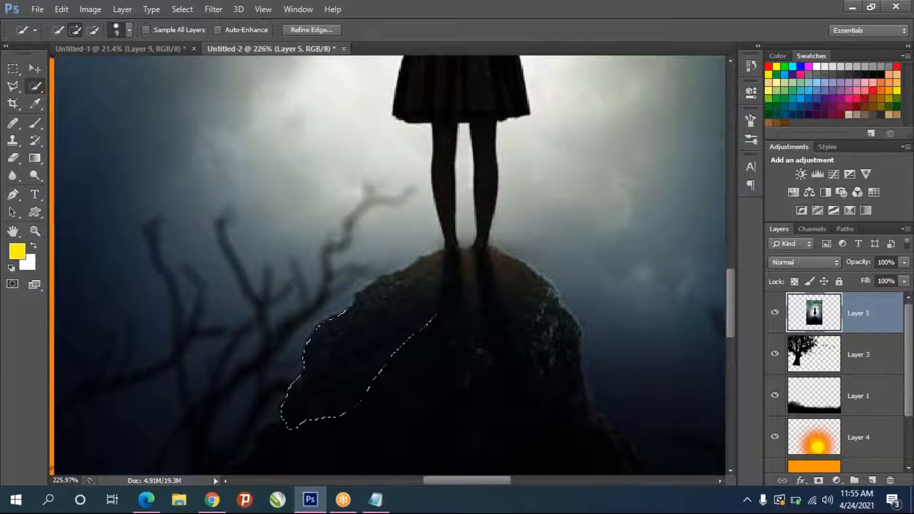
Subtract the background gap between the girl's legs from the quick selection.
scroll(467, 346, down, 5)
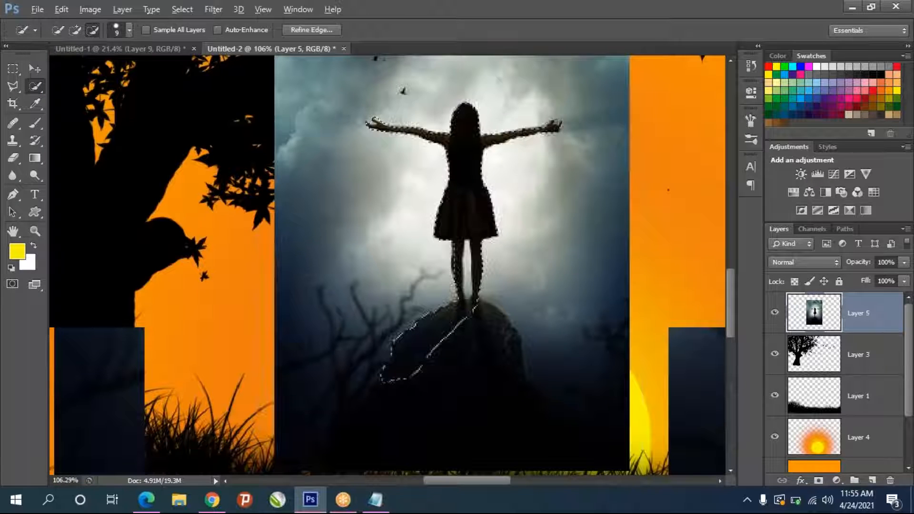
scroll(453, 271, up, 1)
drag(453, 270, 470, 224)
key(alt)
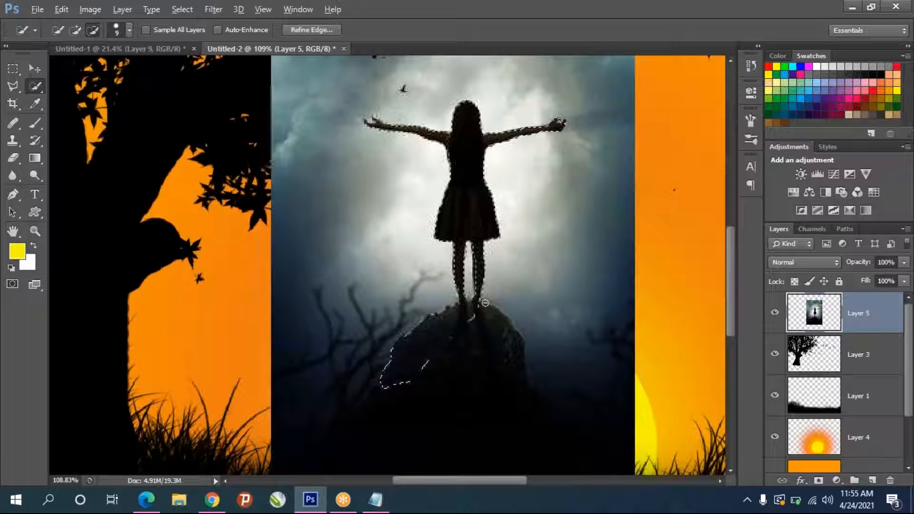
scroll(485, 302, up, 5)
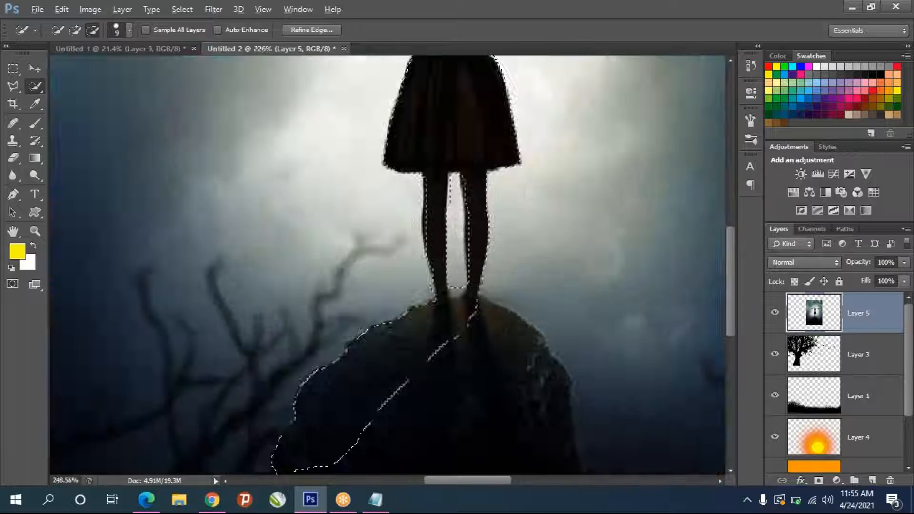
Set the Polygonal Lasso's feather to 0 px and add the missing fingertips of the left hand to the selection.
click(13, 87)
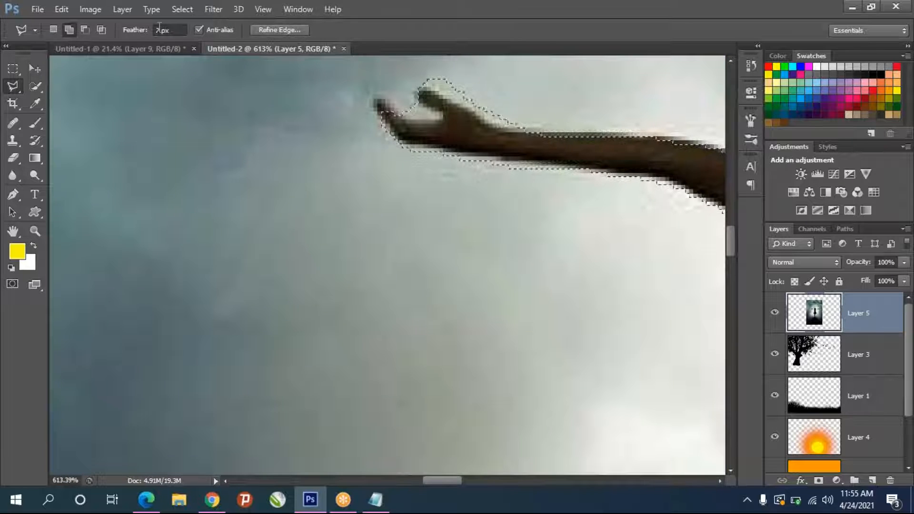
click(159, 28)
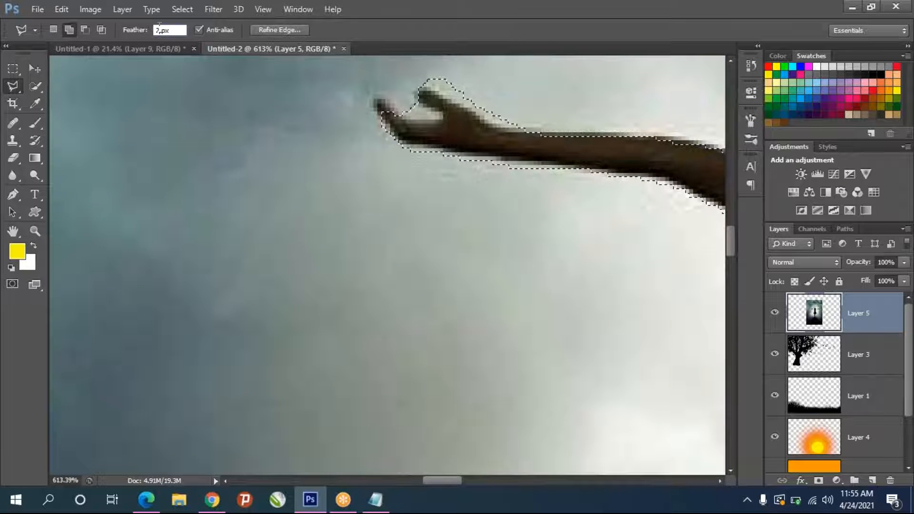
key(BackSpace)
text(0)
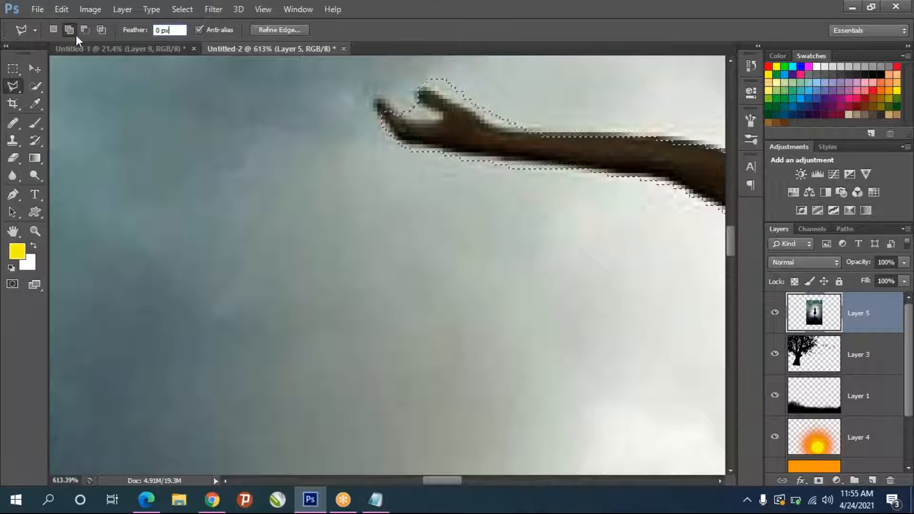
key(Return)
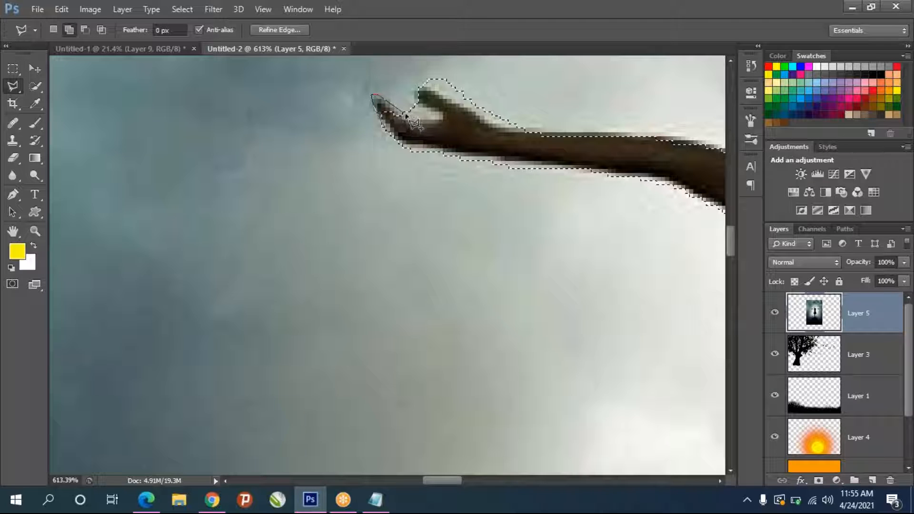
double_click(428, 131)
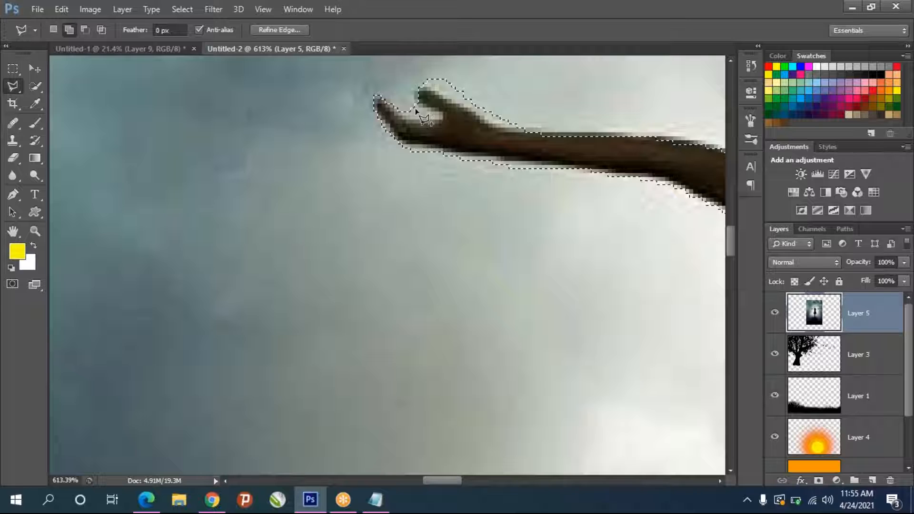
Subtract the background between the left hand's fingers and along the upper edge of that forearm from the selection.
click(84, 31)
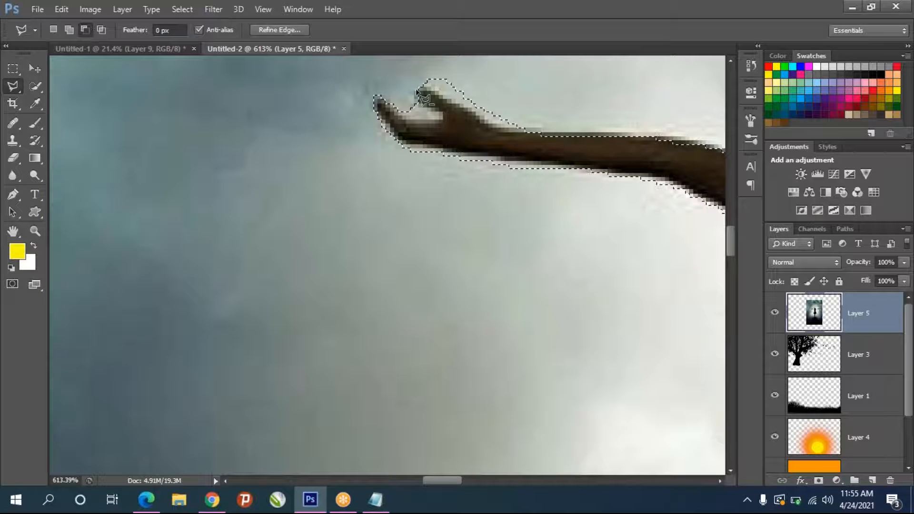
click(439, 115)
click(397, 113)
click(397, 98)
click(419, 101)
click(417, 80)
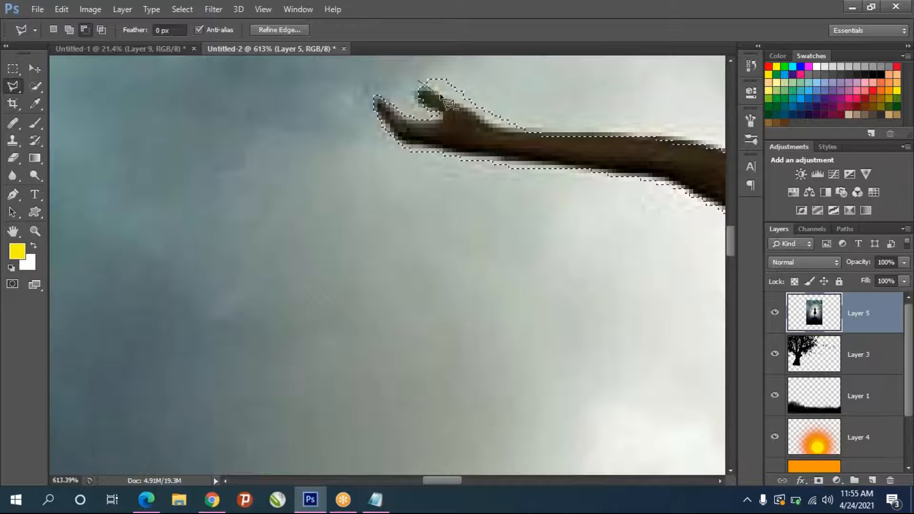
click(515, 128)
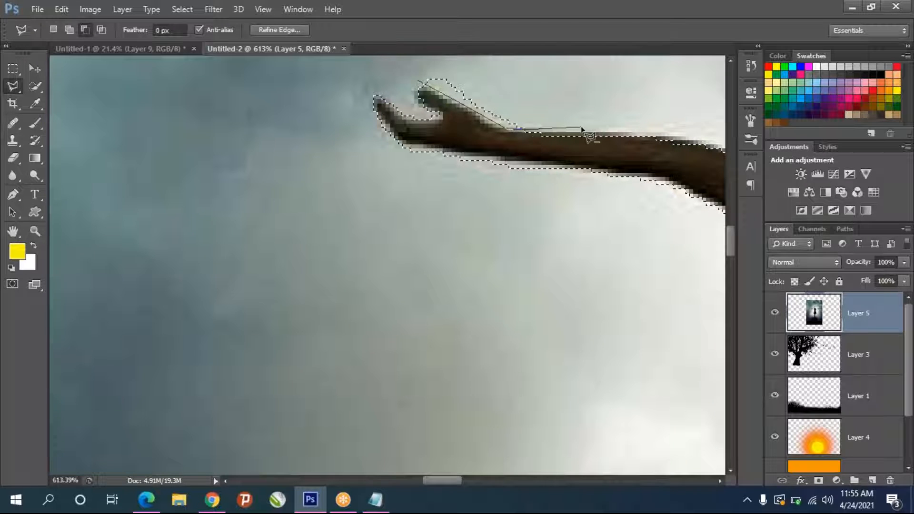
click(601, 131)
click(535, 65)
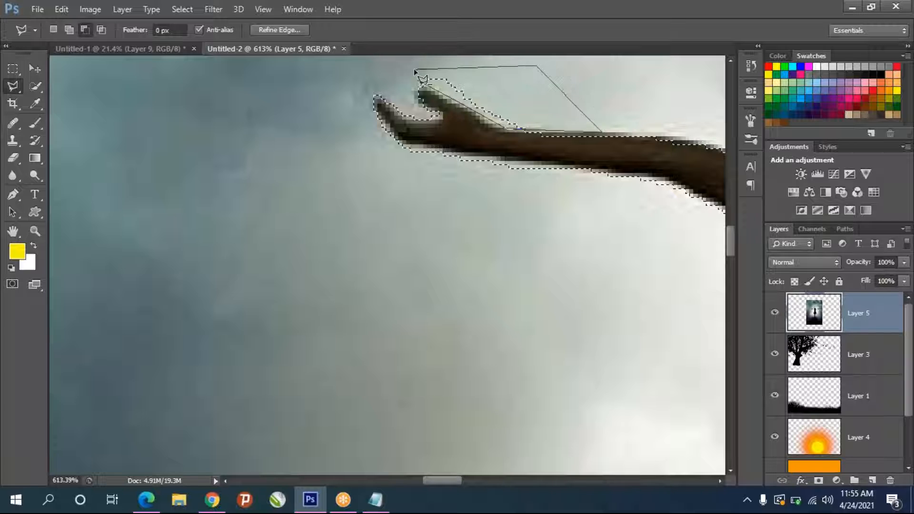
double_click(402, 73)
Subtract the background between the thumb and fingers of the right hand from the selection.
scroll(414, 132, down, 3)
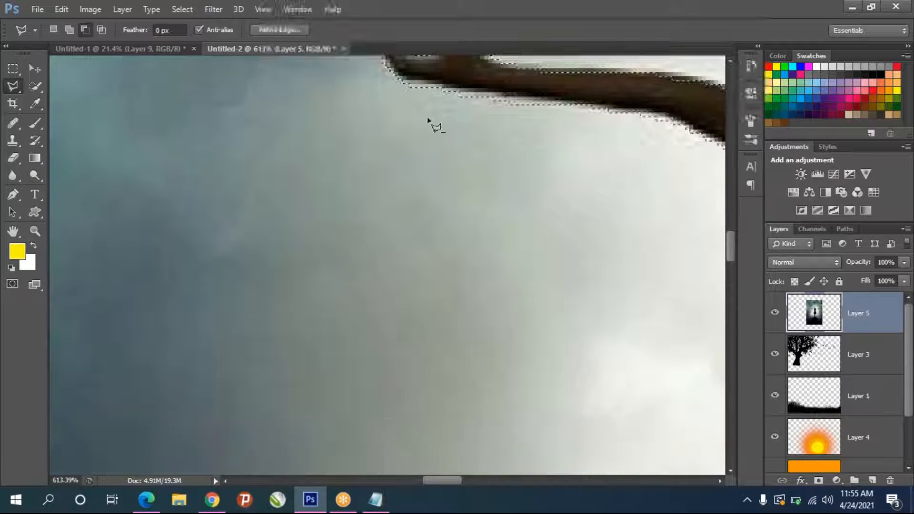
drag(656, 77, 291, 235)
drag(537, 170, 210, 168)
mouse_move(656, 219)
mouse_down()
mouse_move(406, 182)
mouse_move(291, 206)
mouse_up()
click(391, 172)
click(368, 182)
click(369, 188)
click(390, 186)
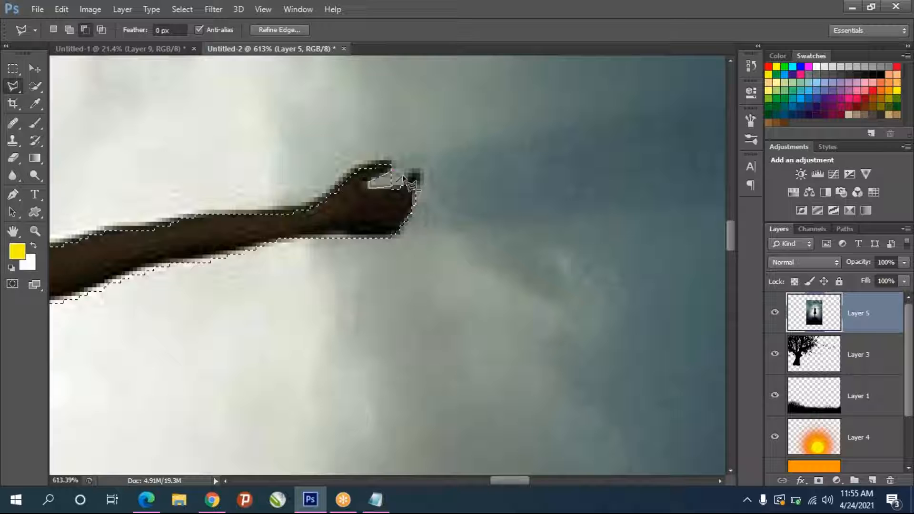
double_click(402, 176)
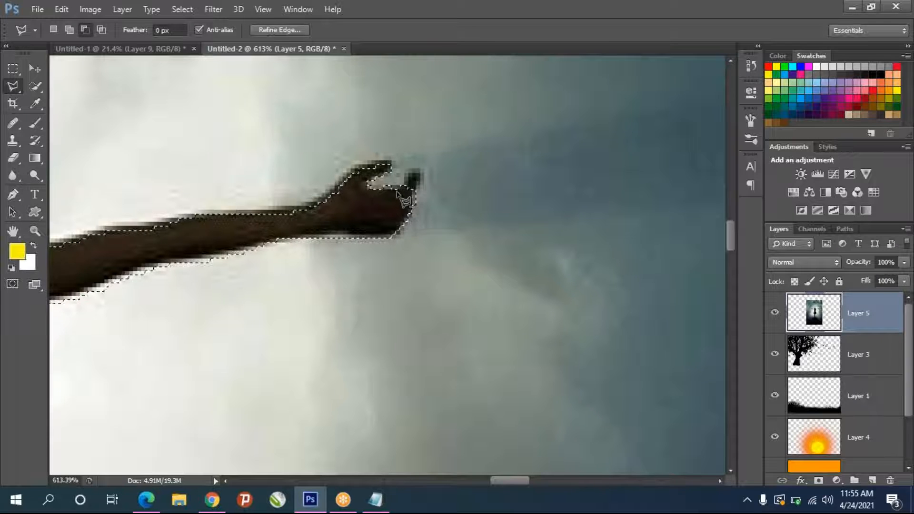
Add the right hand's missing fingertips and outer edge to the selection with the Polygonal Lasso.
shift+click(403, 187)
click(422, 168)
click(422, 188)
click(415, 208)
click(408, 219)
click(390, 231)
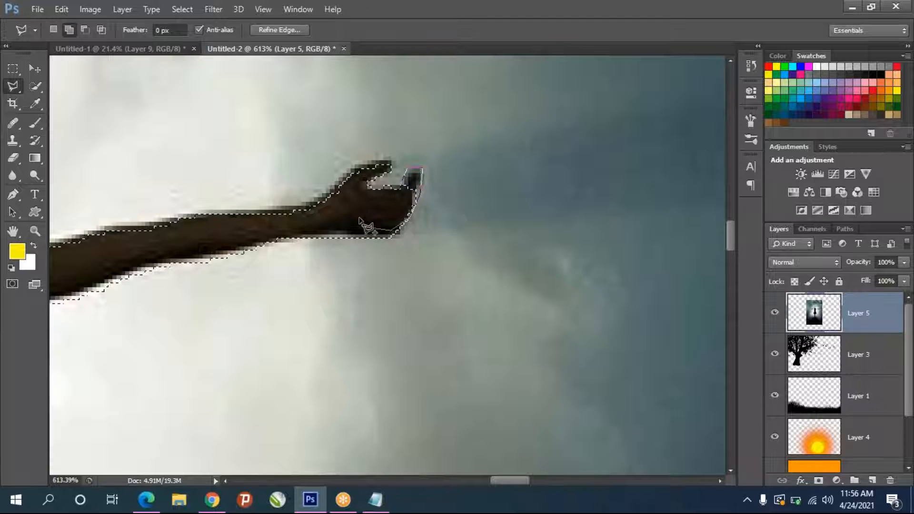
double_click(361, 220)
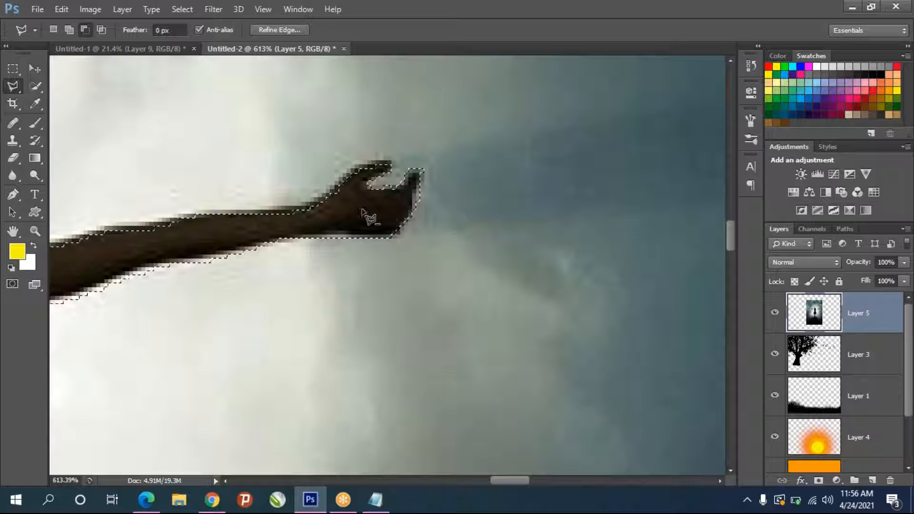
Add the remaining part of the rock under the girl's feet to the selection with the Polygonal Lasso.
scroll(361, 215, down, 1)
scroll(360, 211, down, 8)
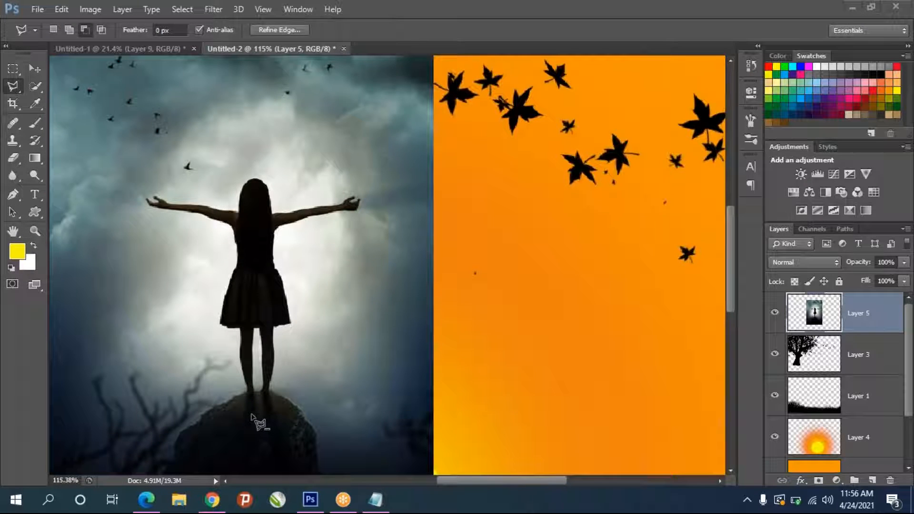
scroll(259, 404, up, 3)
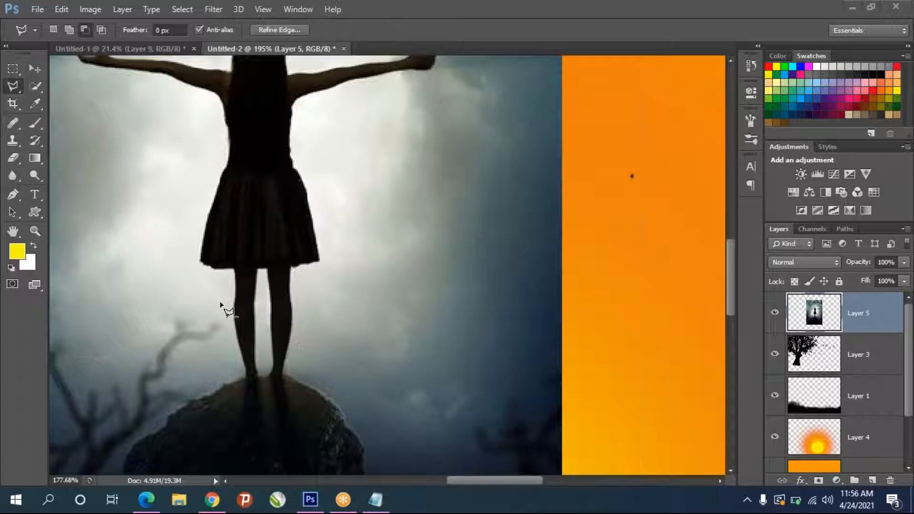
scroll(224, 308, down, 3)
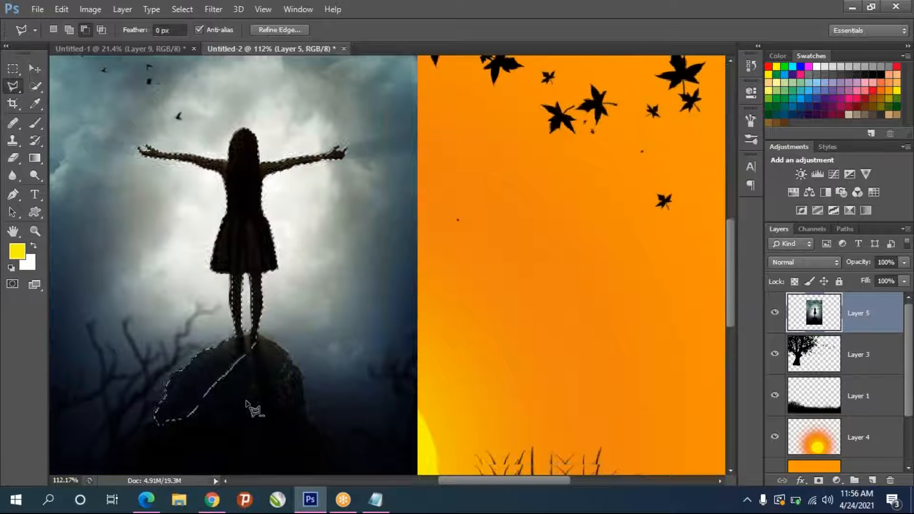
scroll(243, 309, down, 2)
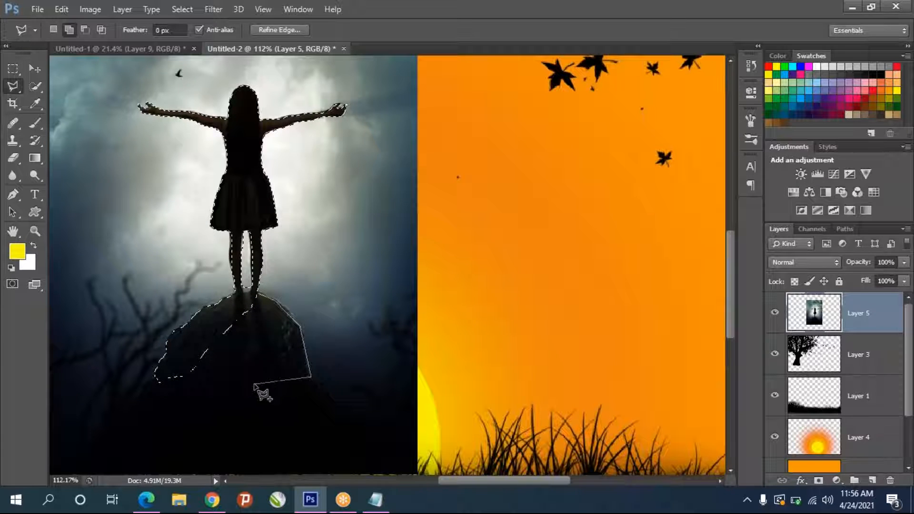
click(166, 382)
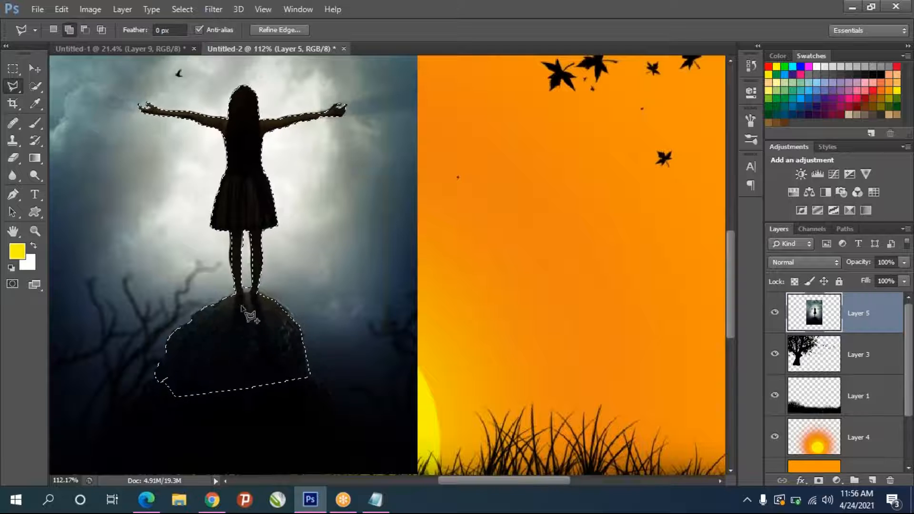
Refine the selection around the girl's legs by adding the left leg's outer edge and trimming excess background near the ankle.
scroll(245, 285, up, 4)
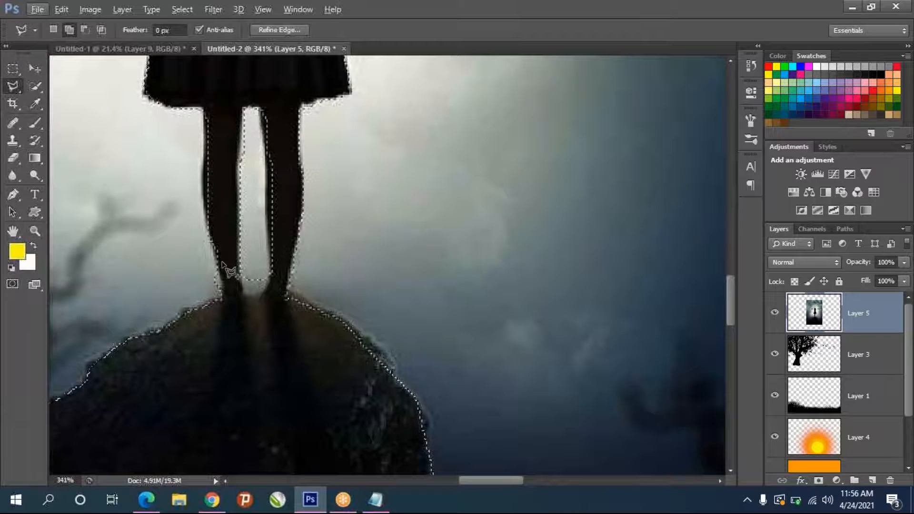
click(216, 258)
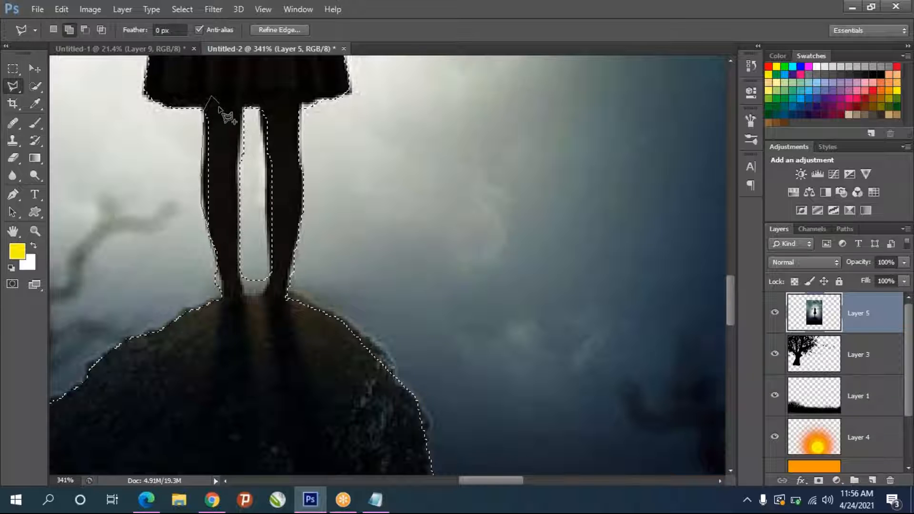
click(233, 250)
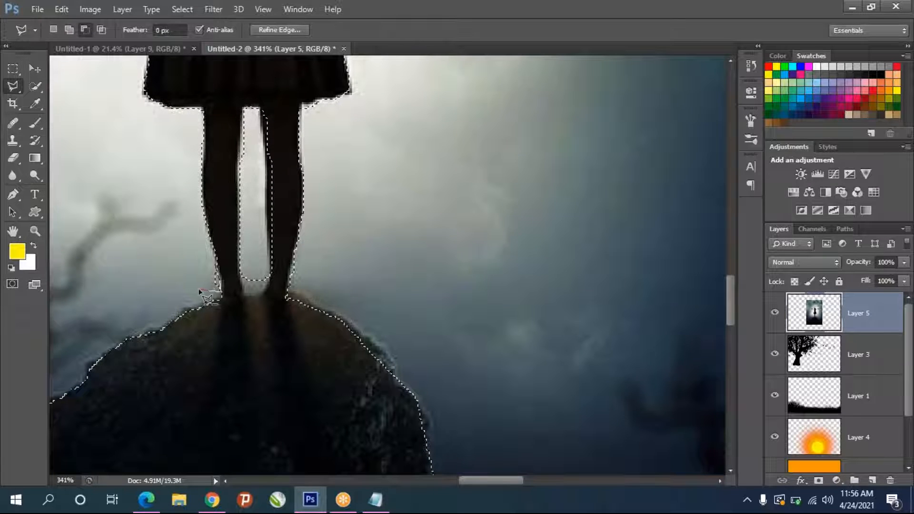
double_click(200, 259)
click(243, 281)
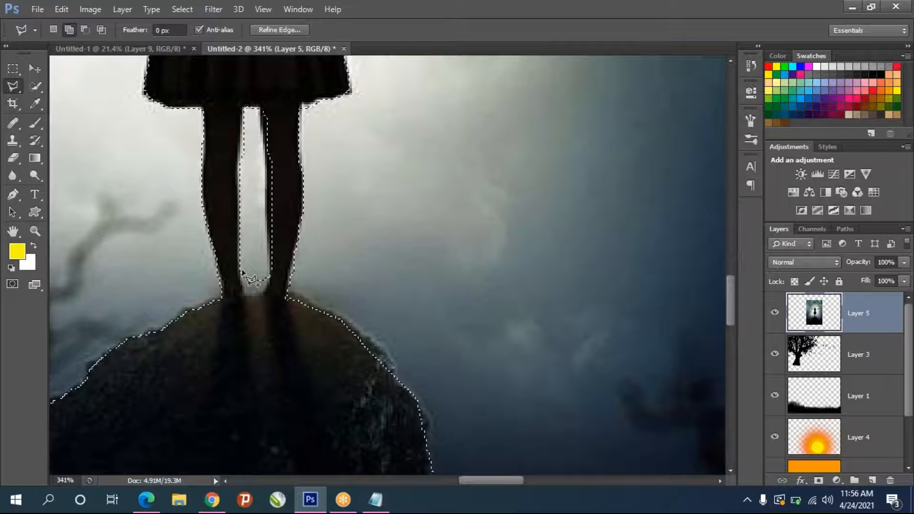
Add a new empty layer above the girl image layer while keeping the selection active.
scroll(246, 280, down, 5)
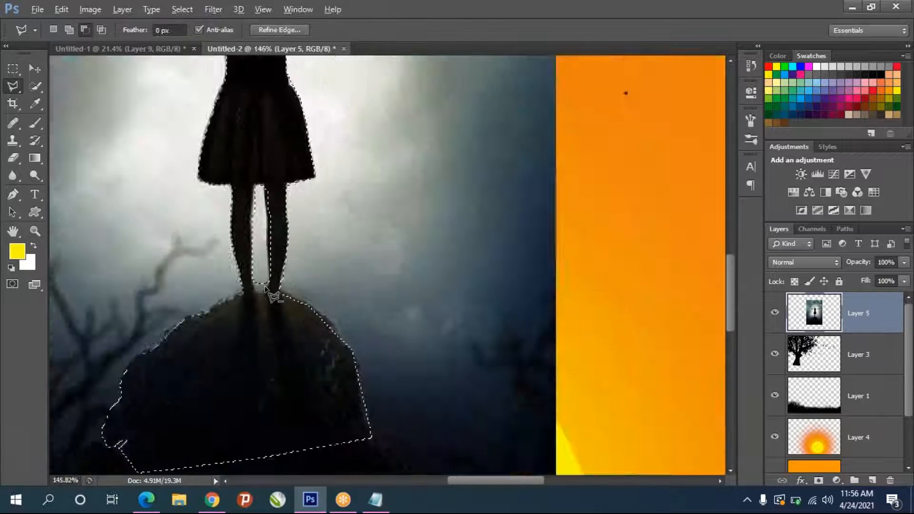
scroll(265, 287, down, 2)
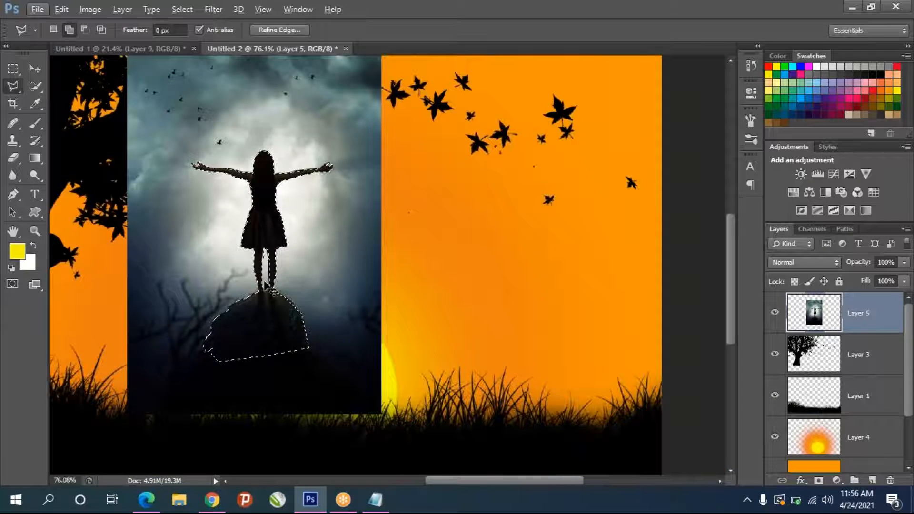
click(873, 480)
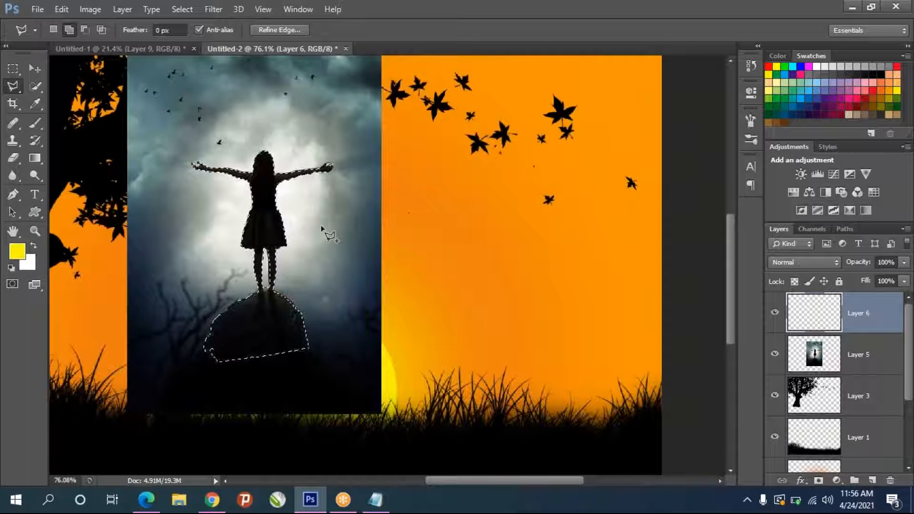
Fill the girl-and-rock selection with black on Layer 6, hide the source photo on Layer 5, and deselect.
key(d)
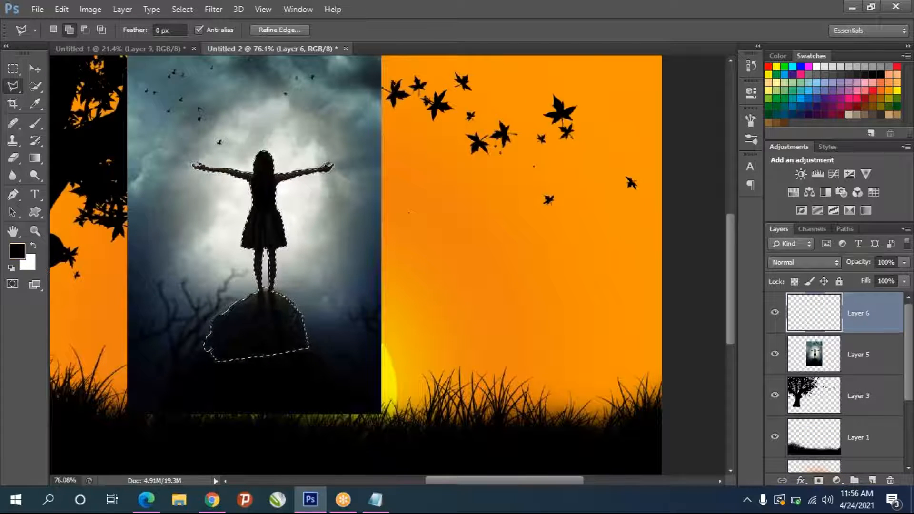
key(alt+BackSpace)
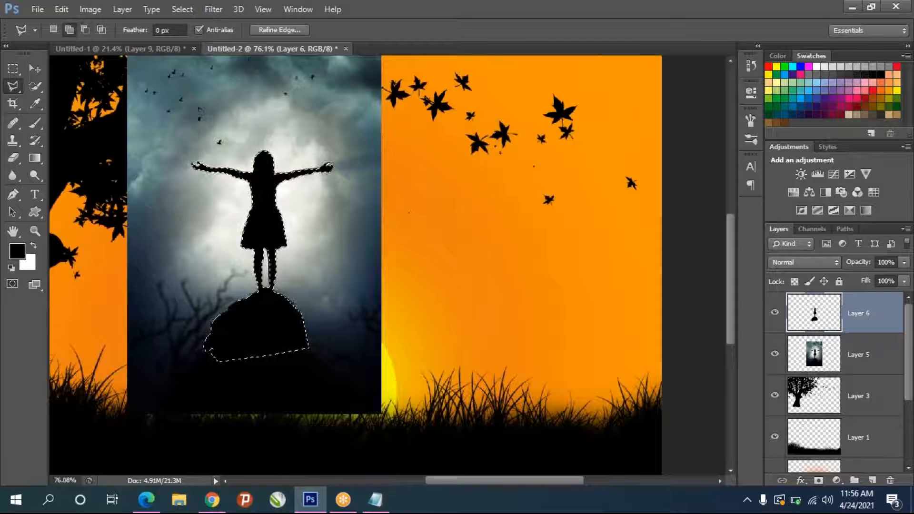
click(777, 360)
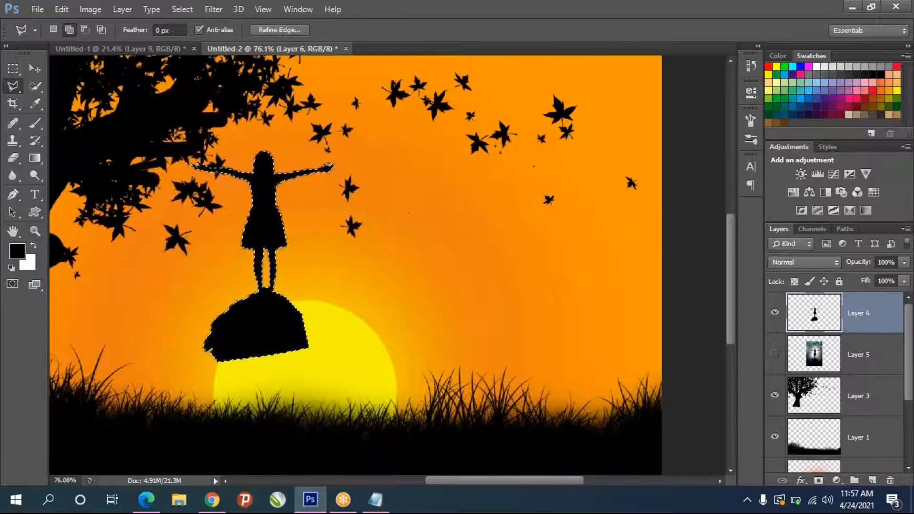
key(ctrl+d)
Move the girl silhouette down so she stands in front of the sun with her rock sunk into the grass.
click(35, 69)
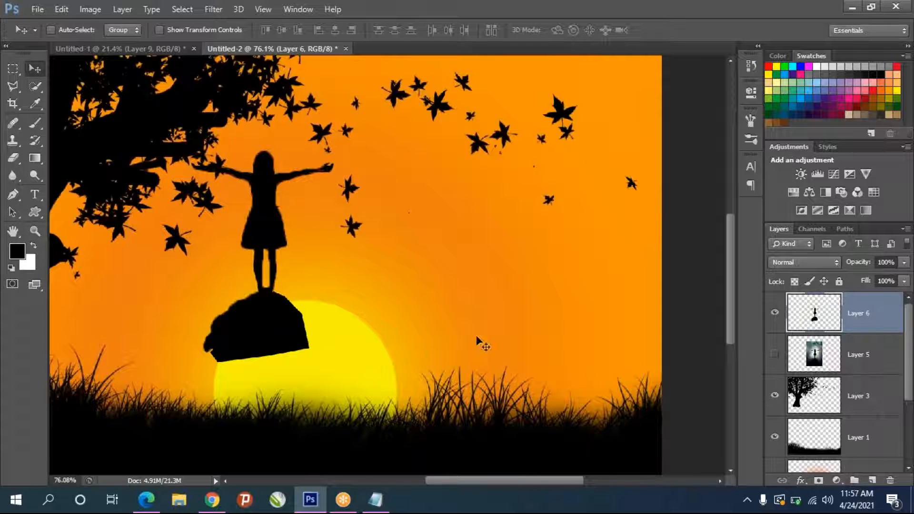
drag(272, 339, 308, 455)
drag(310, 371, 314, 363)
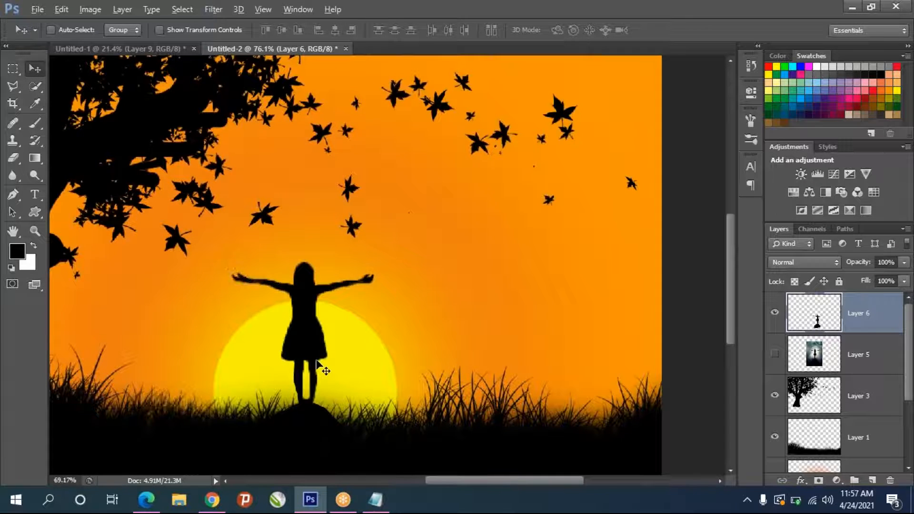
scroll(317, 364, down, 3)
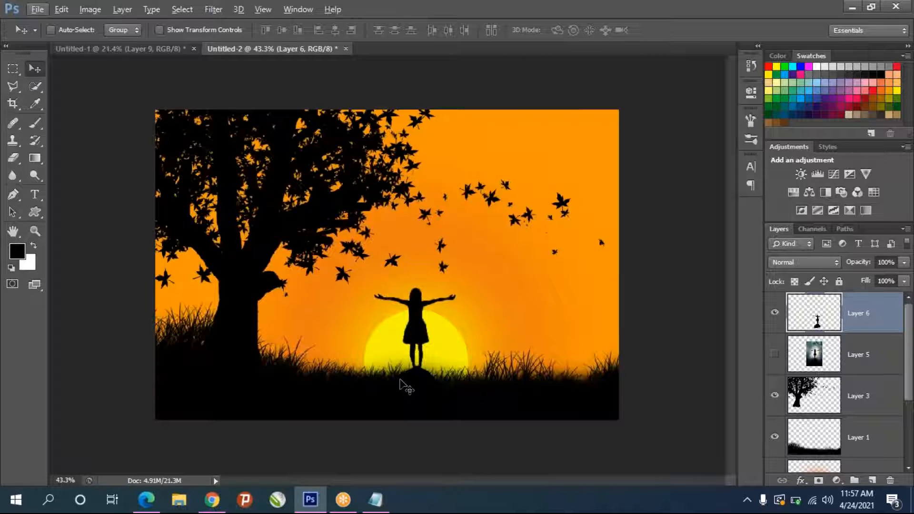
Scale the girl silhouette up to about 176% and place it just to the right of the sun.
key(ctrl+t)
drag(462, 287, 485, 241)
drag(435, 298, 461, 272)
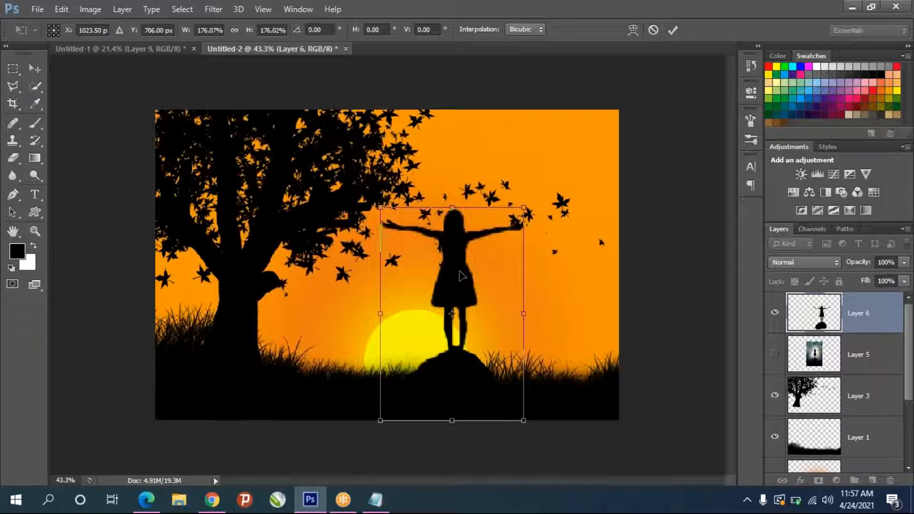
drag(467, 287, 486, 288)
click(481, 292)
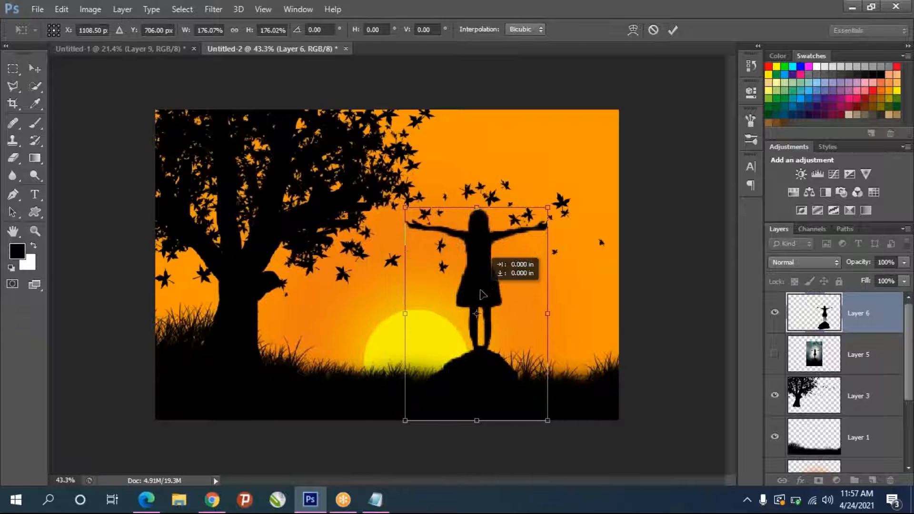
key(Return)
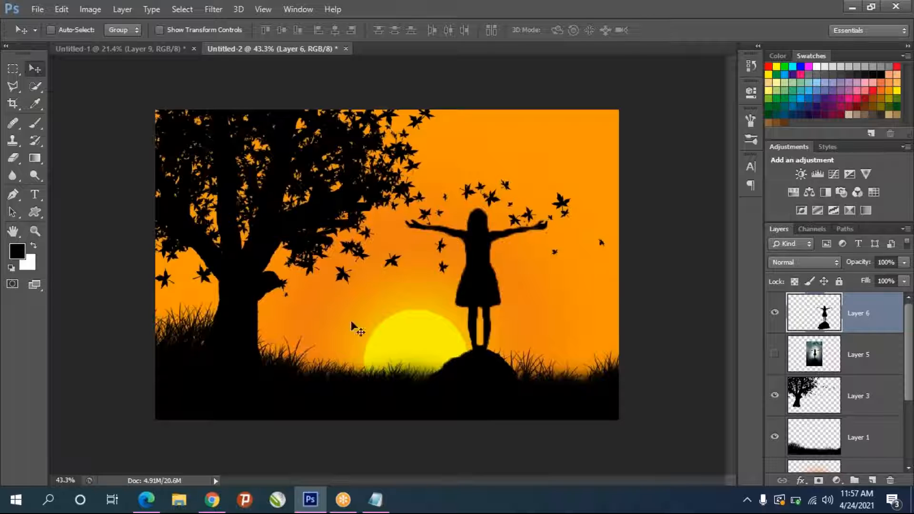
Review the girl source image in Chrome and the elephant composite in Untitled-1, and return to Untitled-2 in Photoshop.
click(212, 499)
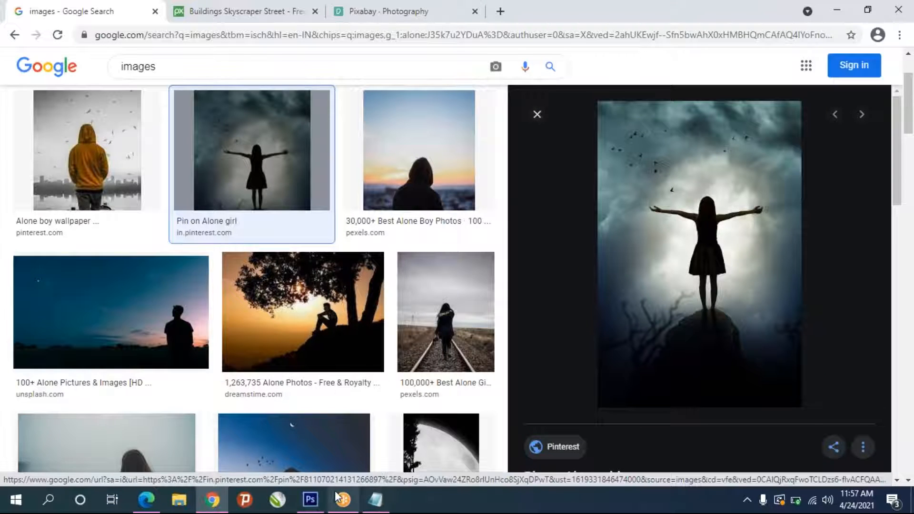
click(309, 499)
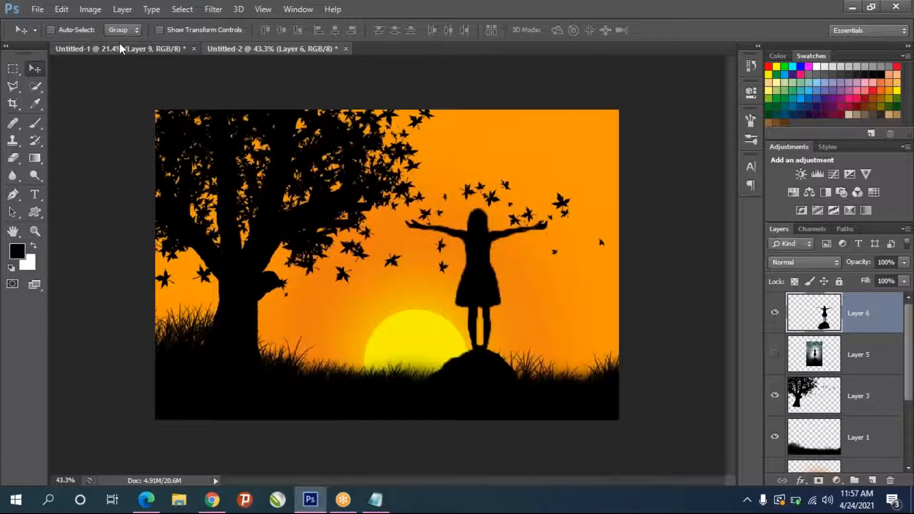
click(143, 48)
click(228, 49)
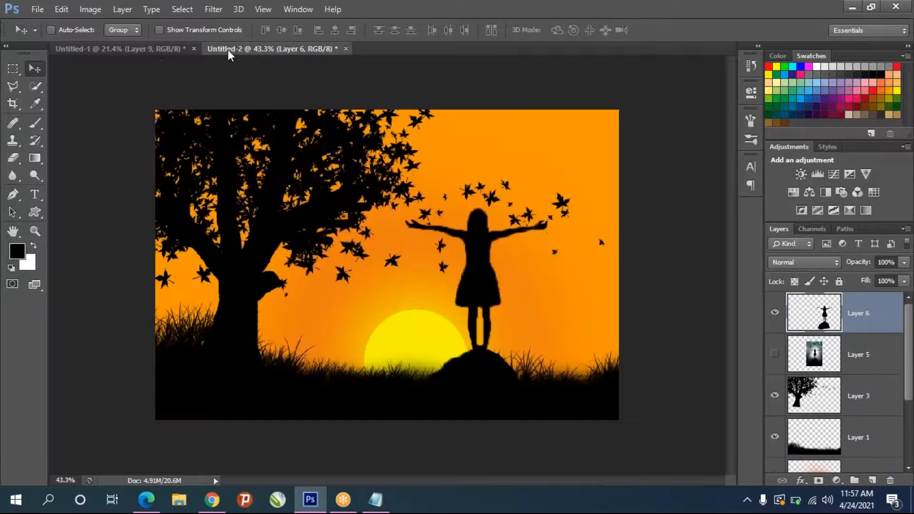
click(162, 49)
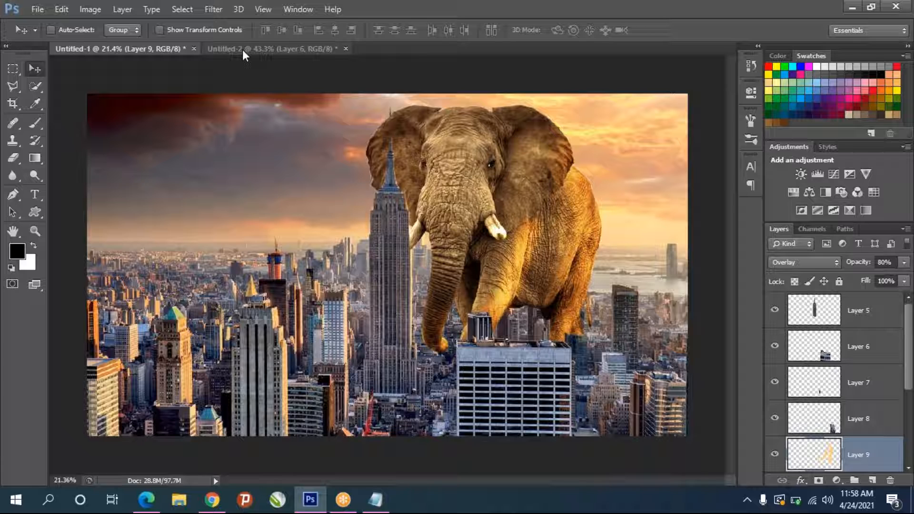
click(263, 48)
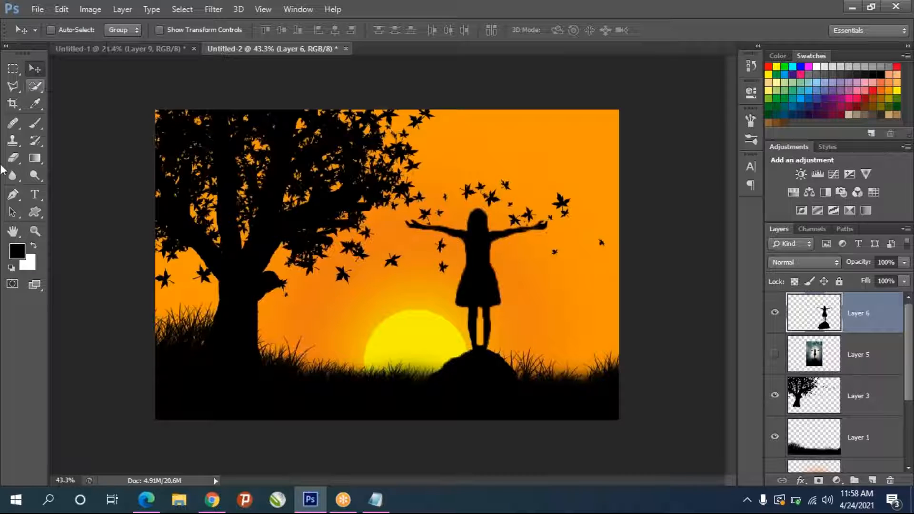
Look through the tip presets available for the Brush tool.
click(37, 122)
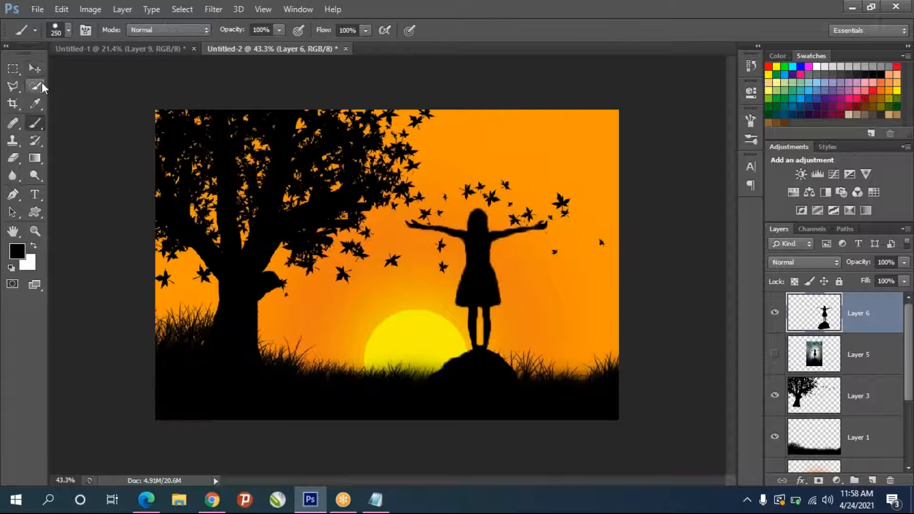
click(69, 34)
scroll(95, 162, down, 5)
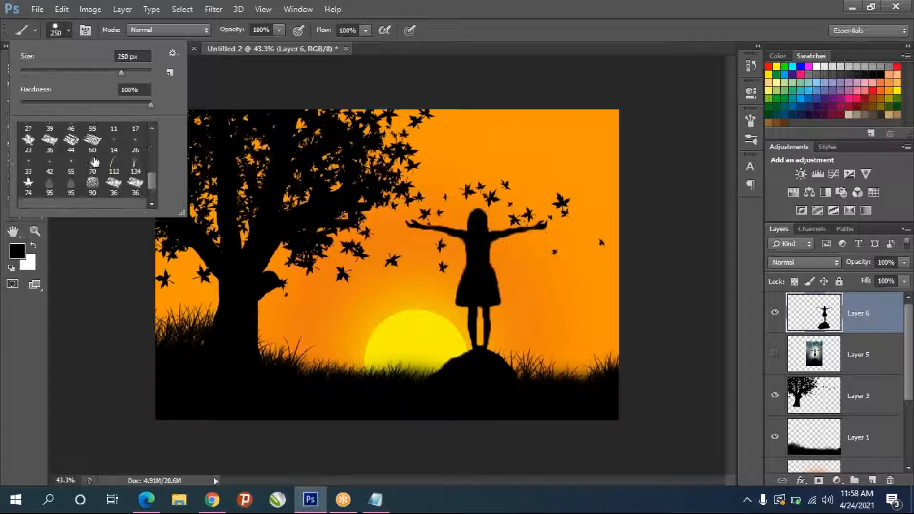
scroll(95, 162, down, 2)
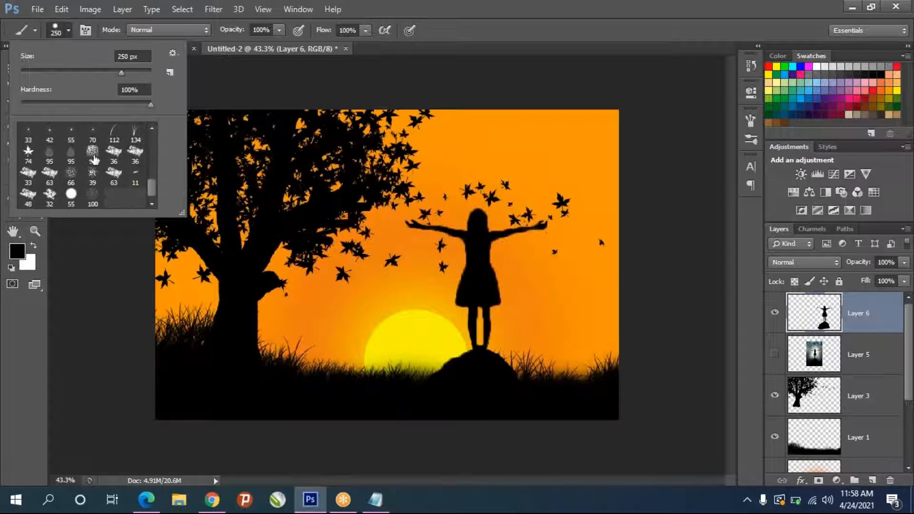
click(64, 34)
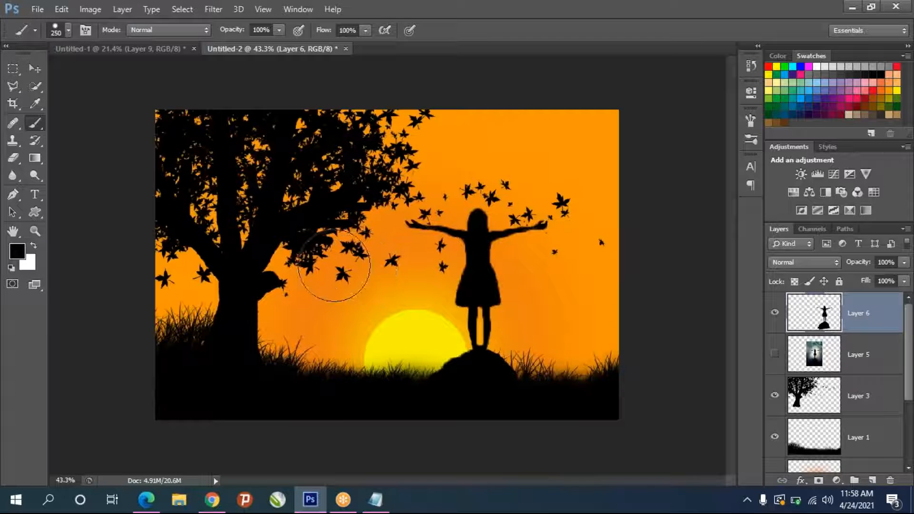
Start a new document and switch its width and height units to inches.
click(53, 13)
click(42, 24)
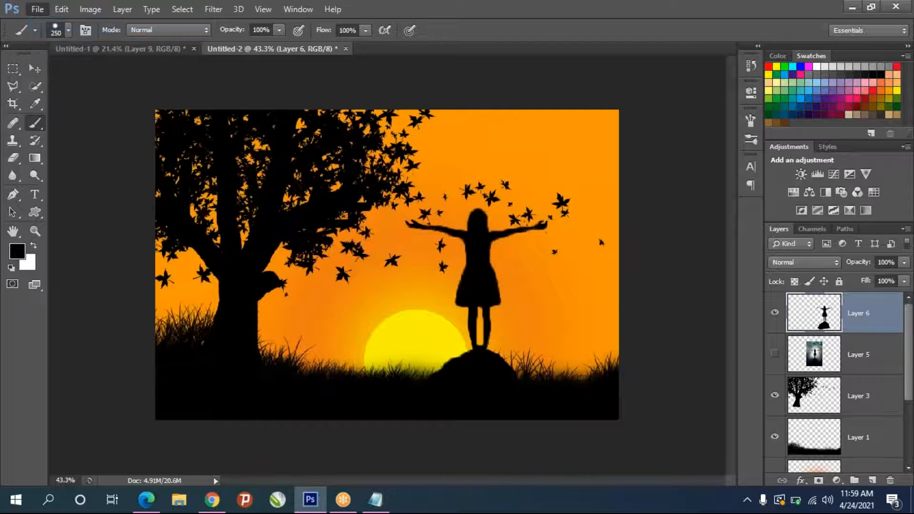
click(484, 175)
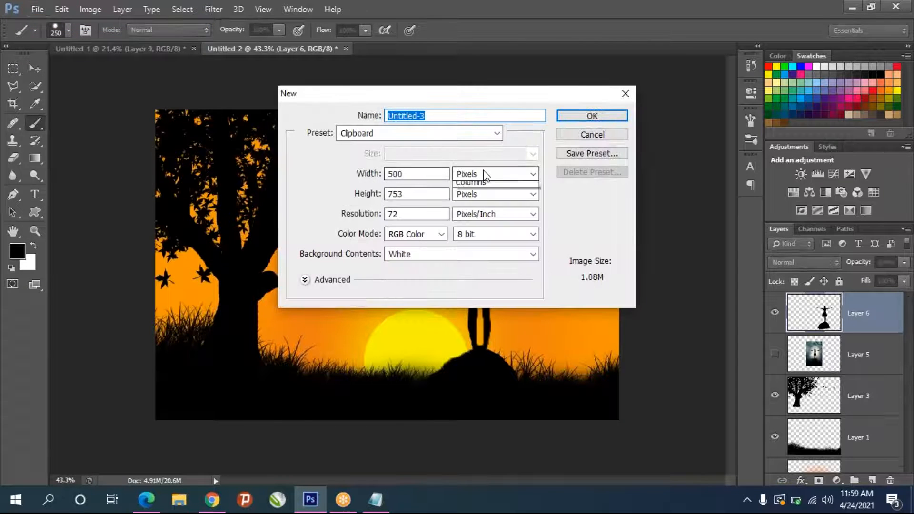
click(473, 187)
click(474, 175)
click(474, 197)
Create the document with a width of 14 inches, a height of 8 inches and a resolution of 200 pixels/inch.
double_click(394, 173)
text(14)
key(Tab)
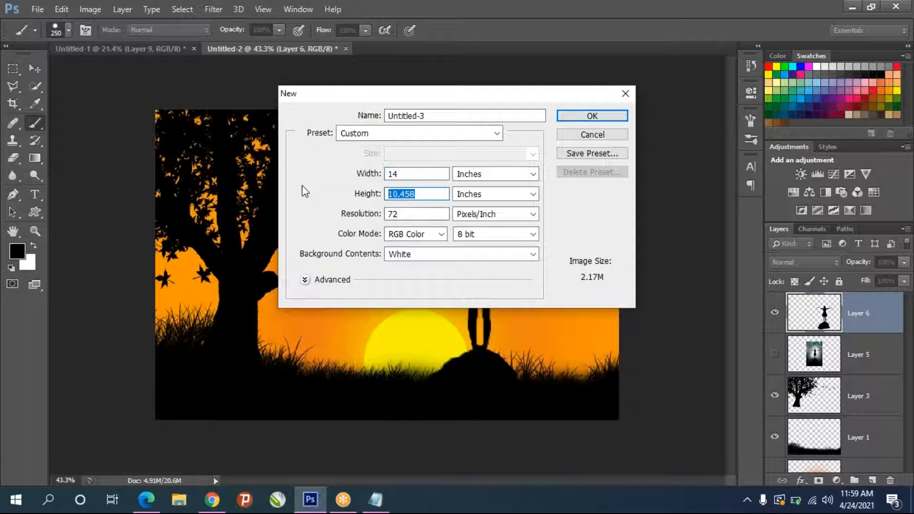
text(8)
key(Tab)
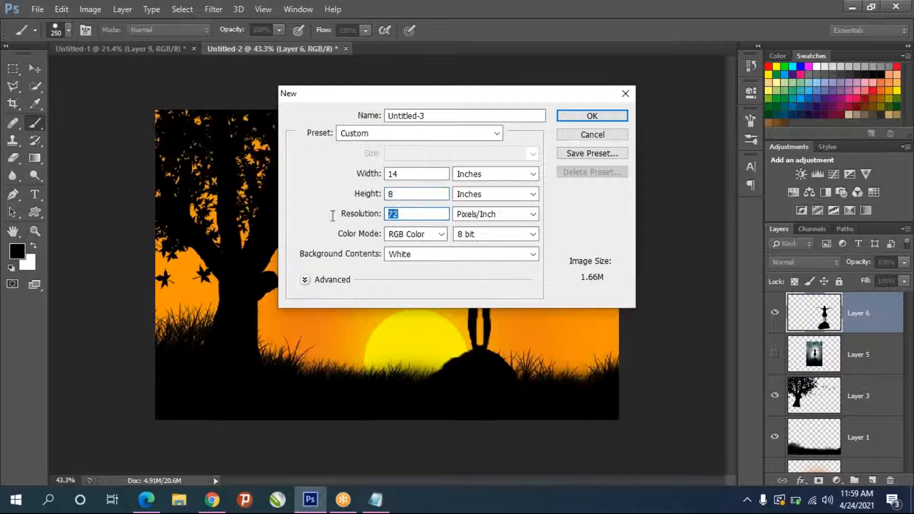
text(200)
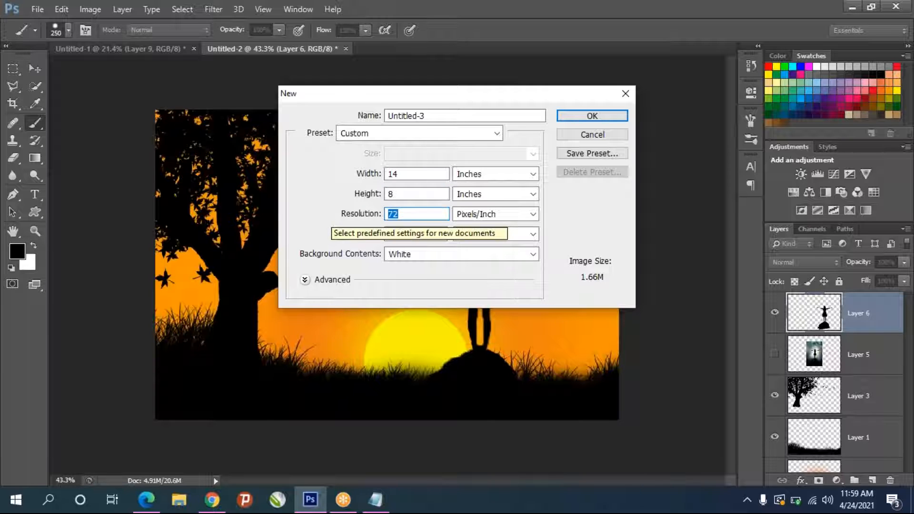
key(Return)
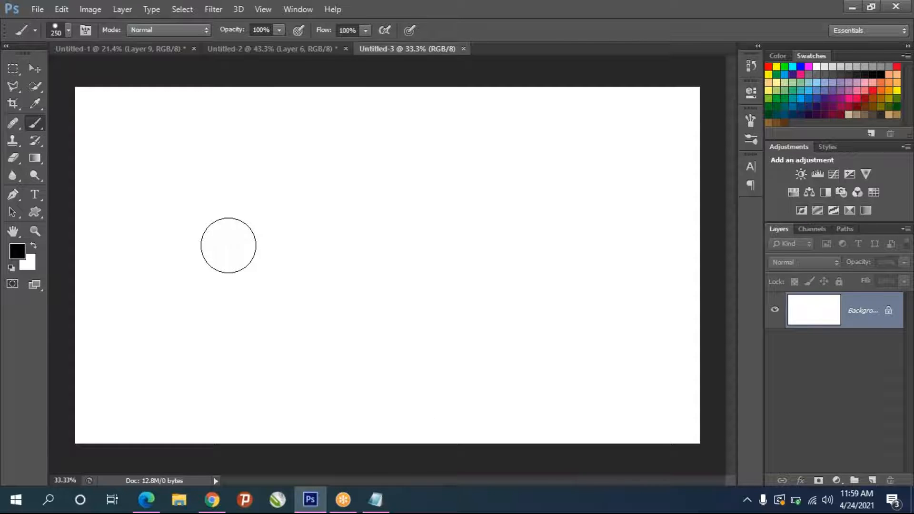
Switch to the Untitled-1 document with the elephant composite.
click(134, 49)
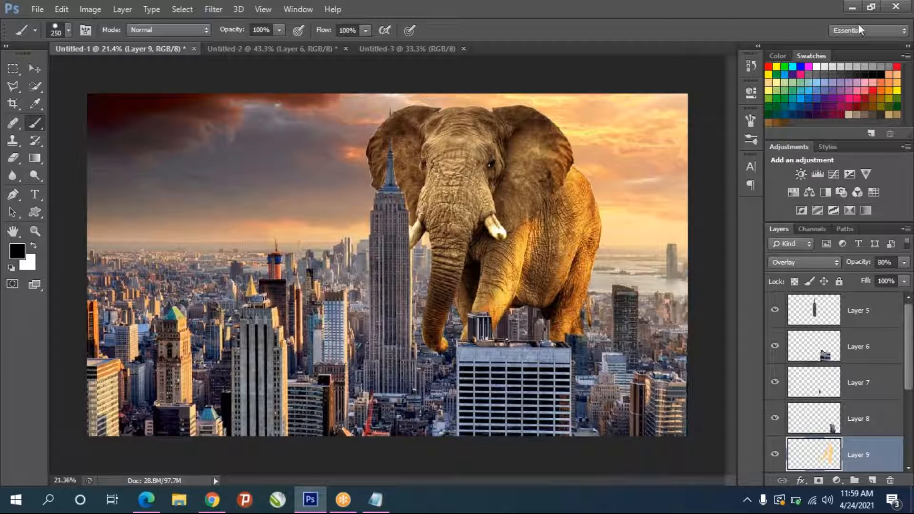
click(647, 23)
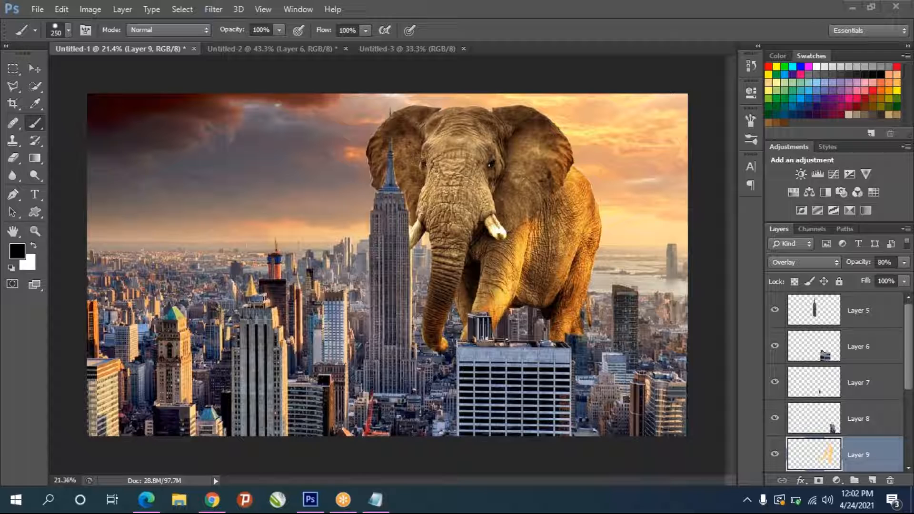
click(466, 269)
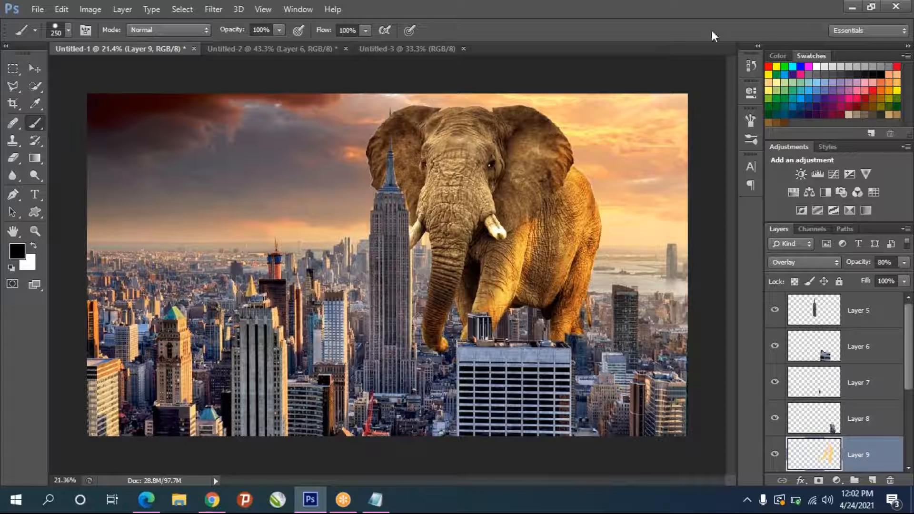
click(682, 60)
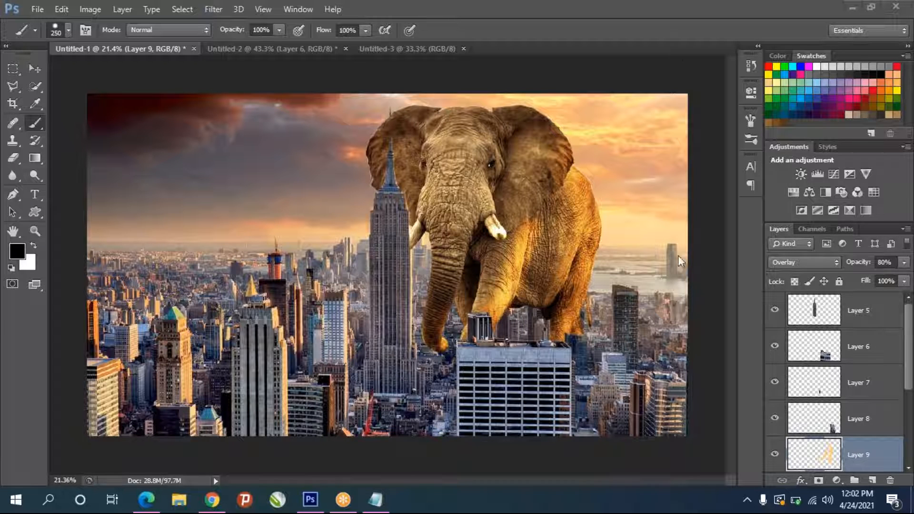
click(512, 187)
Add a Drop Shadow layer style to the elephant's Layer 3 and keep the composite visible beside the dialog.
scroll(868, 445, down, 4)
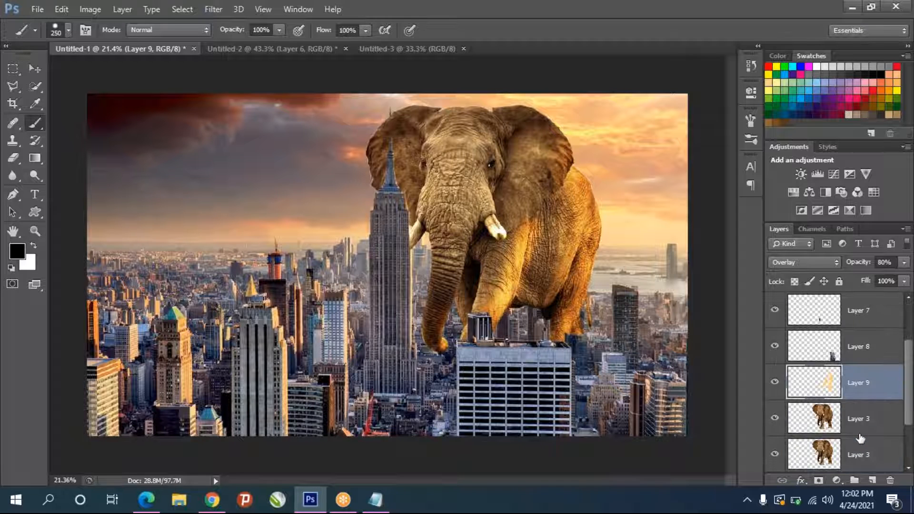
click(834, 350)
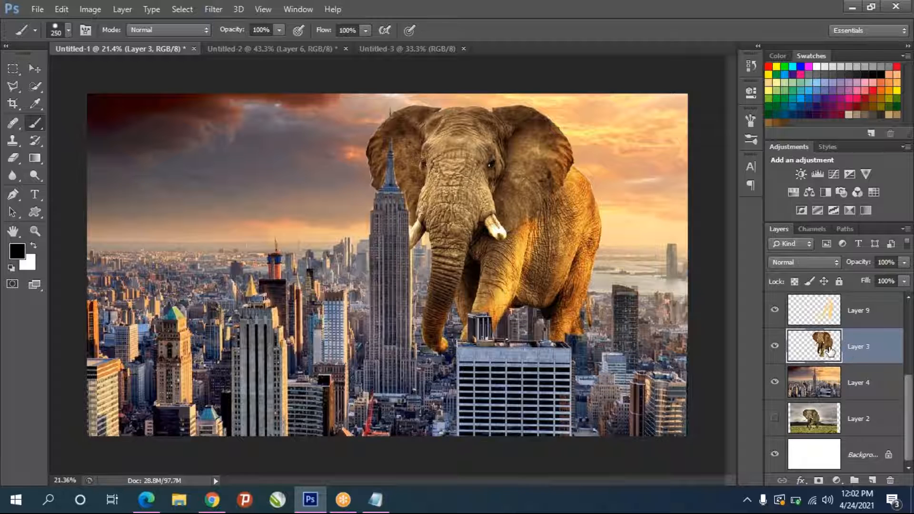
right_click(869, 351)
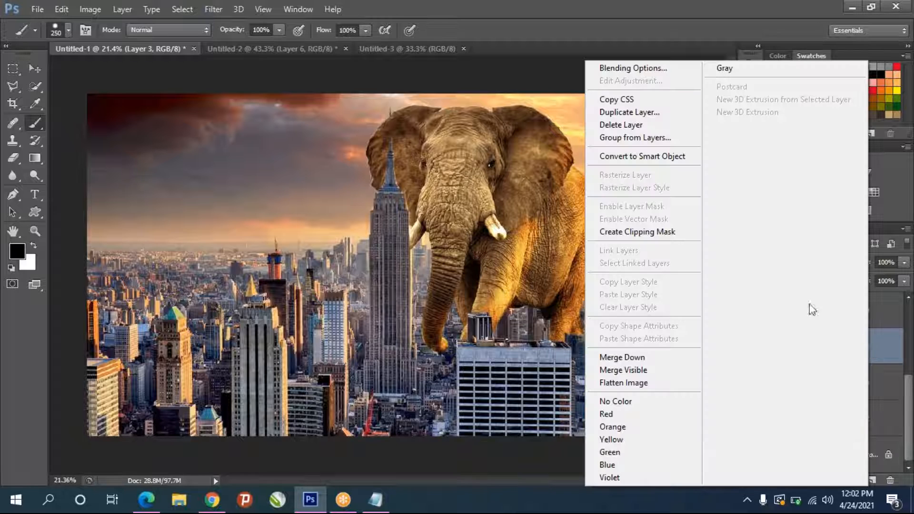
click(625, 66)
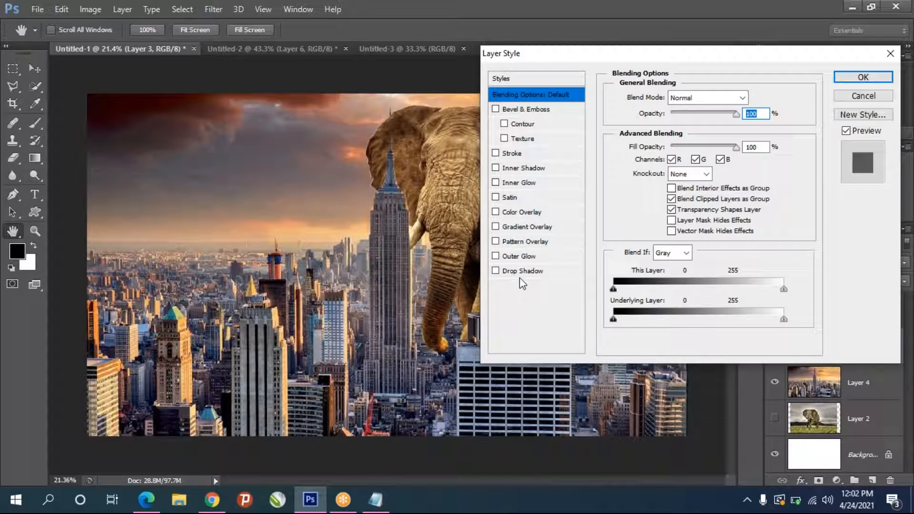
drag(570, 57, 345, 136)
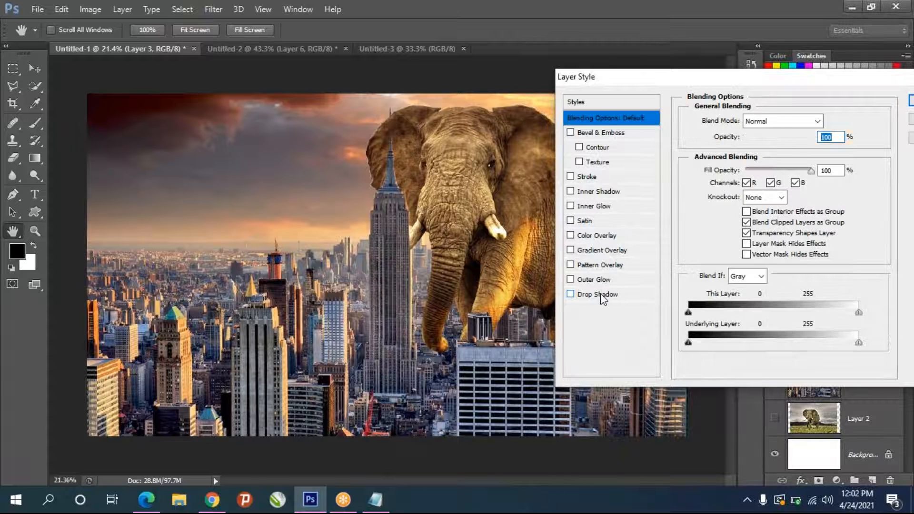
click(599, 295)
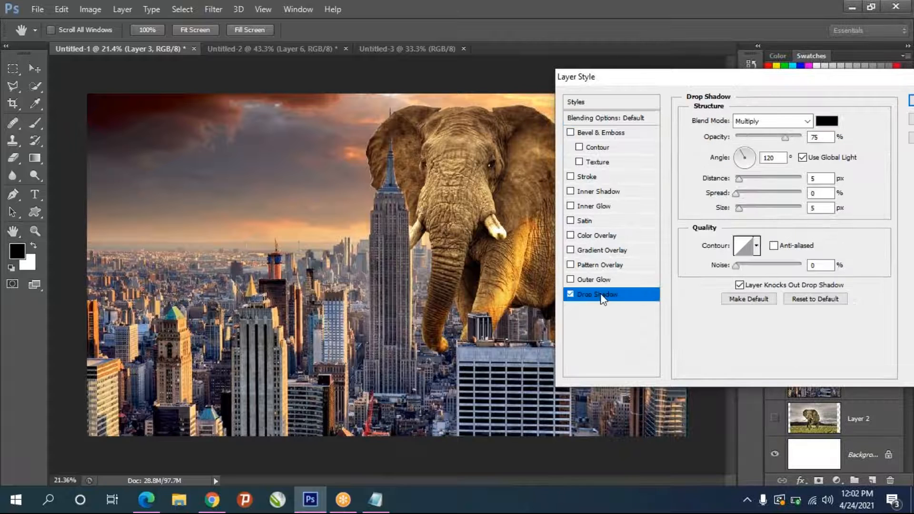
drag(697, 84, 602, 87)
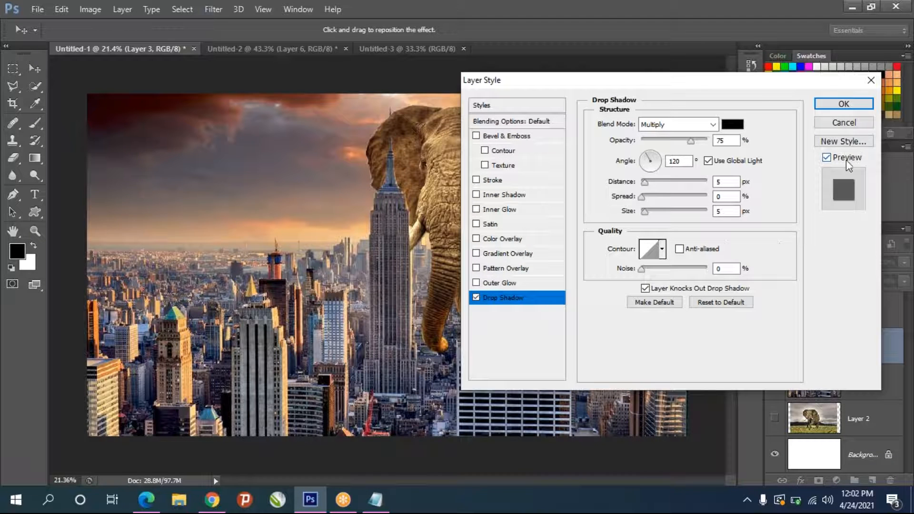
drag(710, 86, 792, 72)
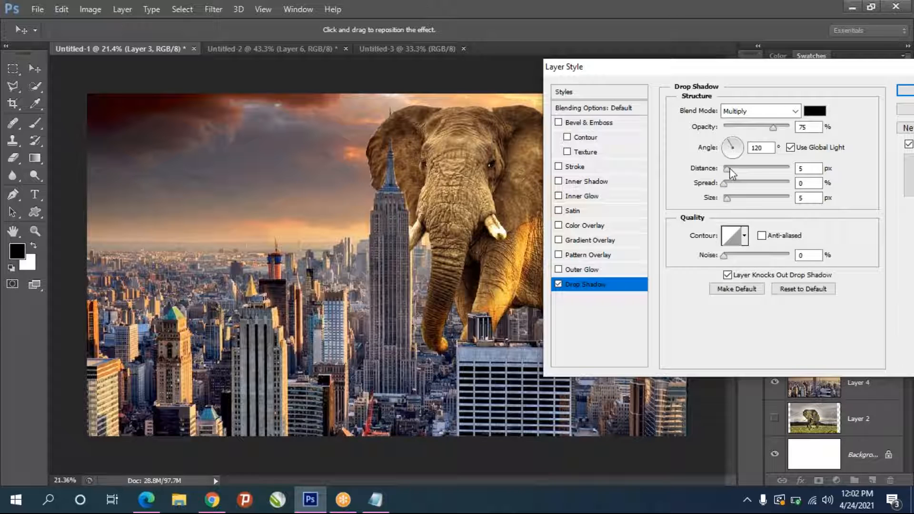
Set the drop shadow's distance to 93 px, spread to 22% and size to 111 px.
drag(727, 169, 807, 186)
drag(726, 198, 829, 197)
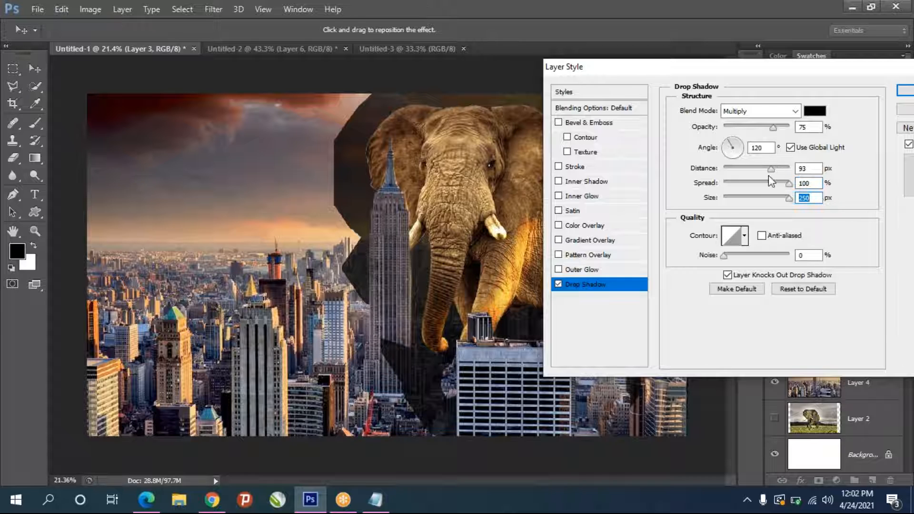
drag(788, 199, 738, 186)
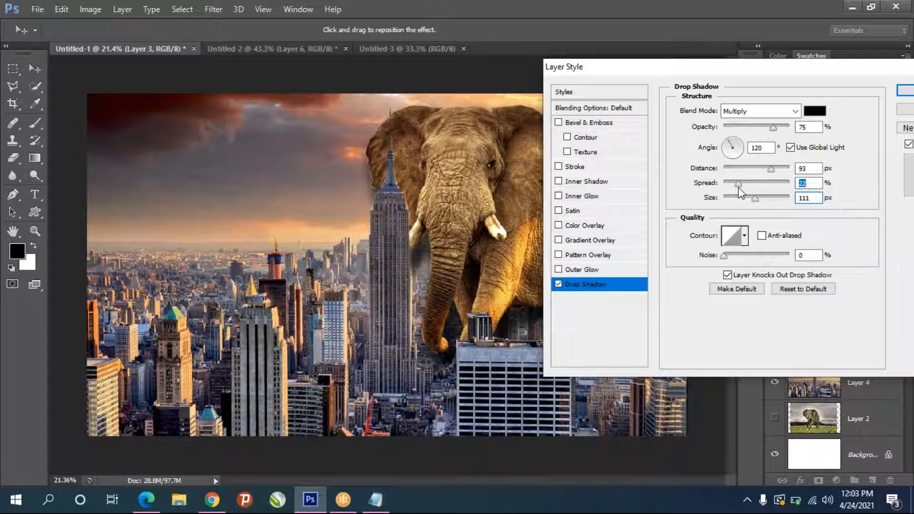
Set the shadow distance to 299 px and try several light angles, including 36°, -24°, 125°, -124°, -49° and 60°.
drag(736, 151, 782, 168)
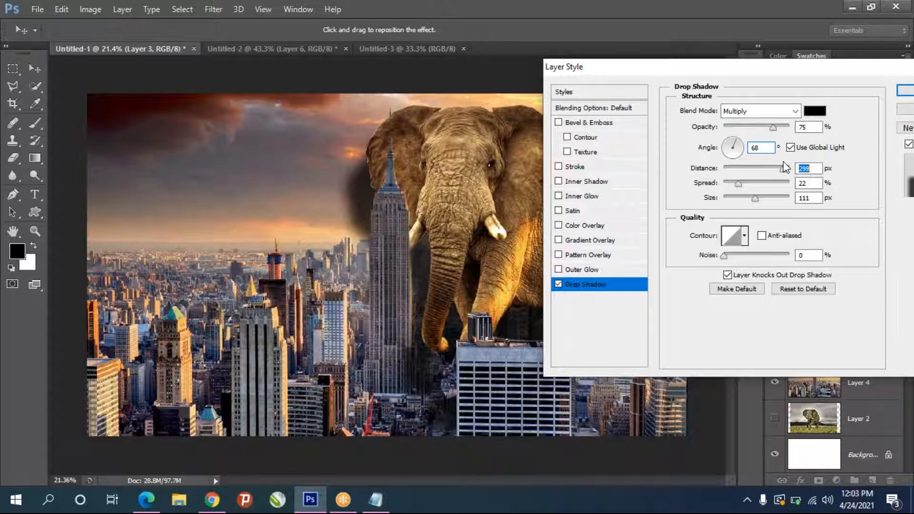
mouse_move(733, 143)
mouse_down()
mouse_move(725, 145)
mouse_move(738, 146)
mouse_up()
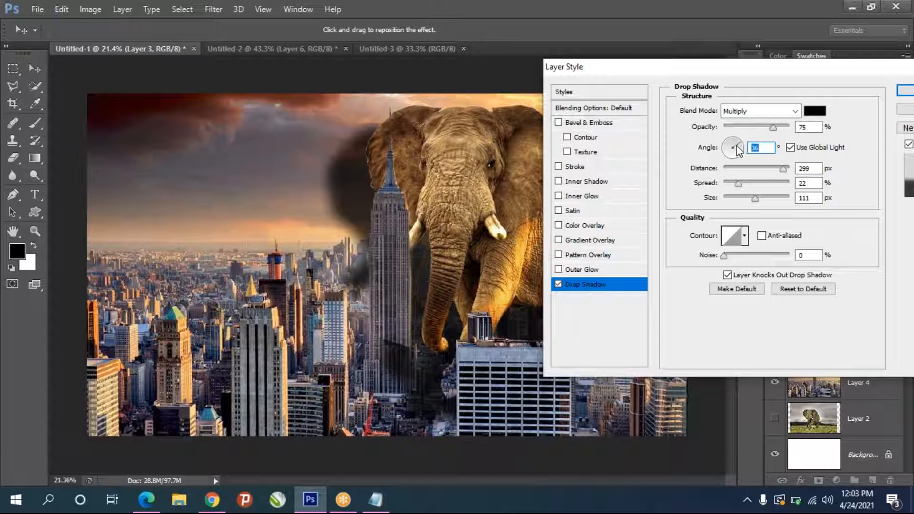
click(740, 150)
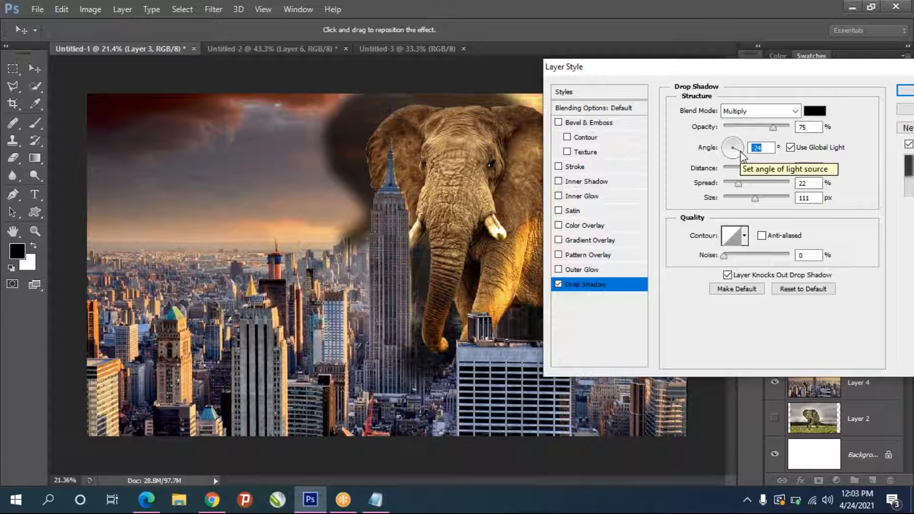
click(730, 142)
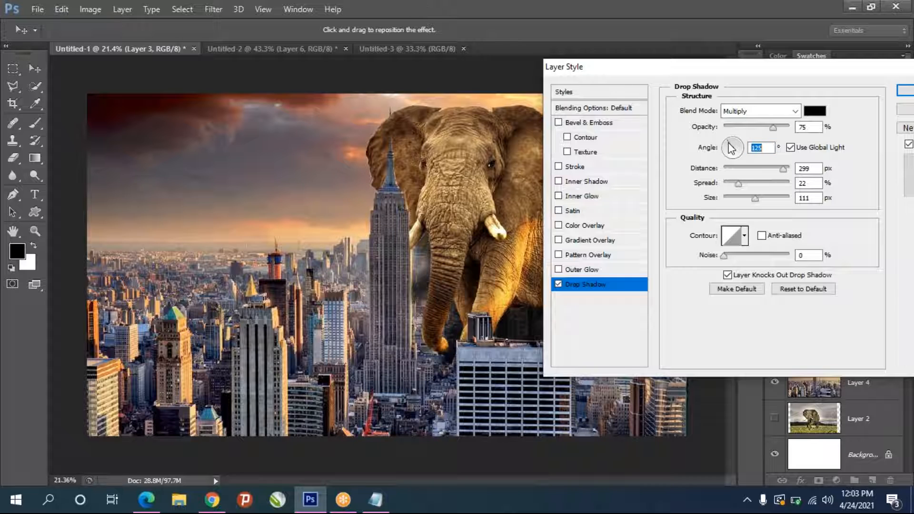
click(723, 148)
click(731, 154)
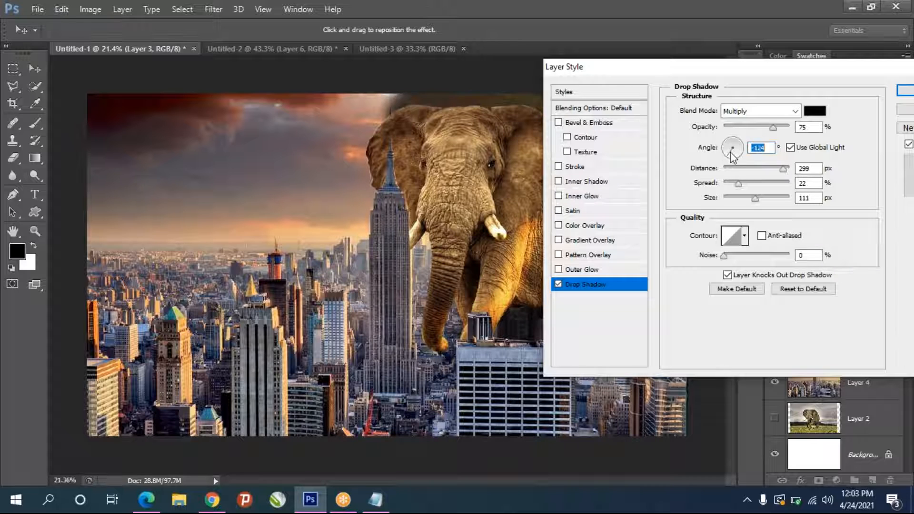
click(735, 158)
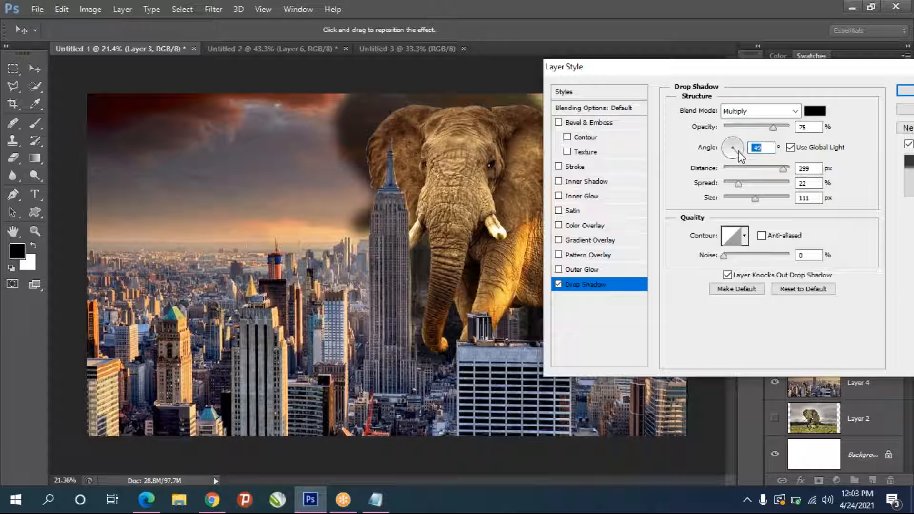
click(738, 145)
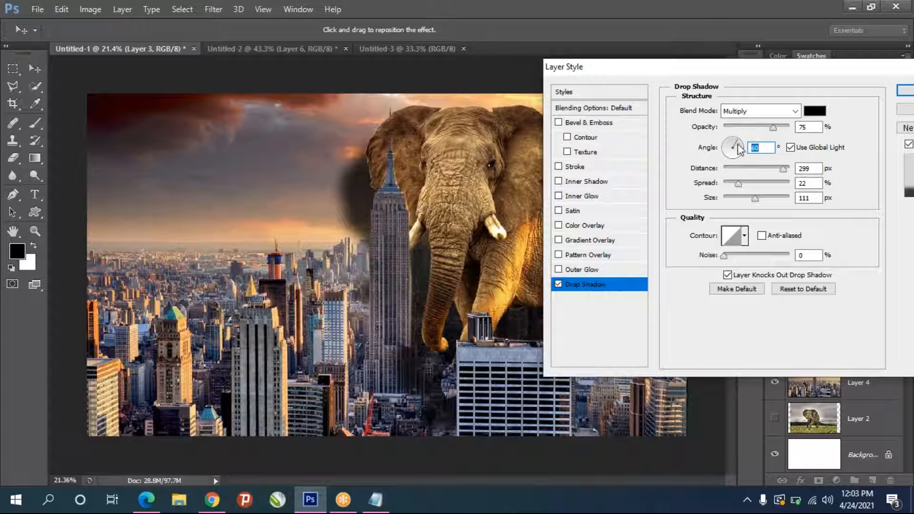
Set the drop shadow to angle 49°, distance 272 px, spread 2% and size 188 px, and apply the style.
drag(739, 151, 739, 148)
mouse_move(724, 69)
mouse_down()
mouse_move(698, 234)
mouse_move(479, 389)
mouse_move(760, 114)
mouse_move(717, 85)
mouse_up()
drag(732, 197, 720, 201)
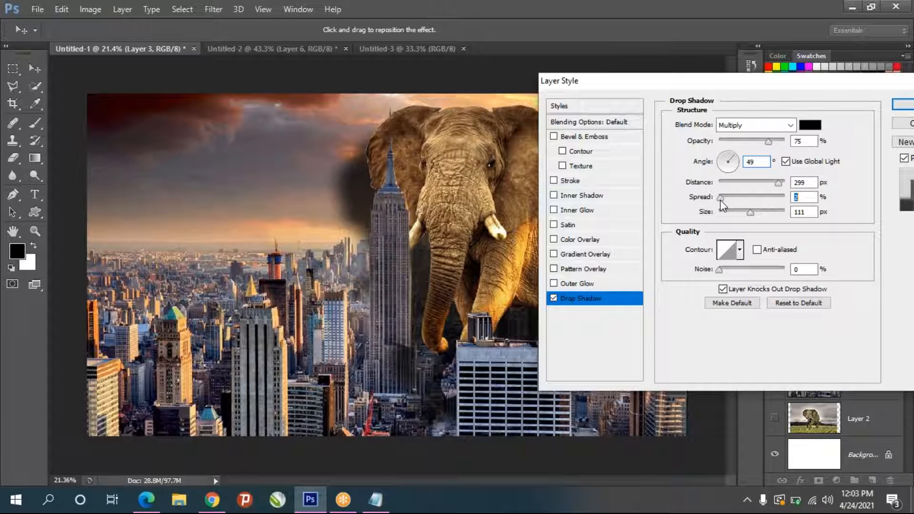
mouse_move(779, 182)
mouse_down()
mouse_move(783, 188)
mouse_move(775, 184)
mouse_up()
drag(831, 81, 726, 61)
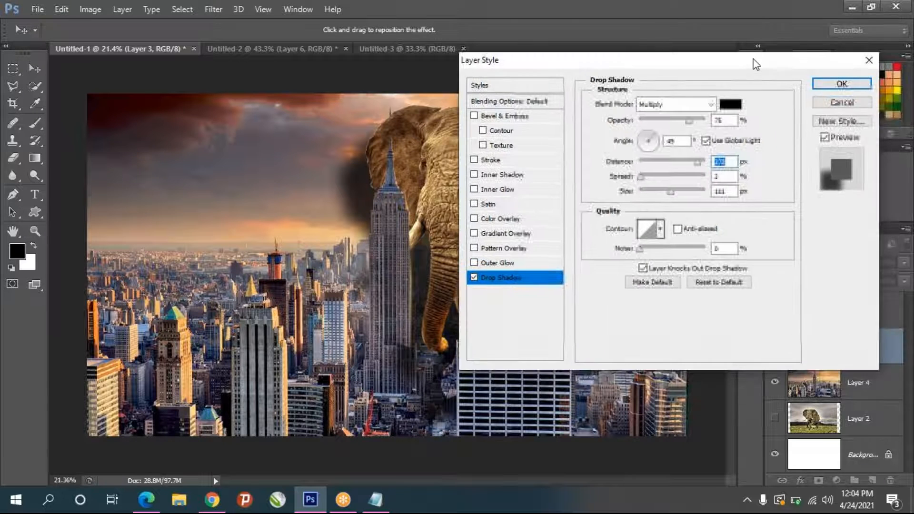
drag(671, 194, 689, 190)
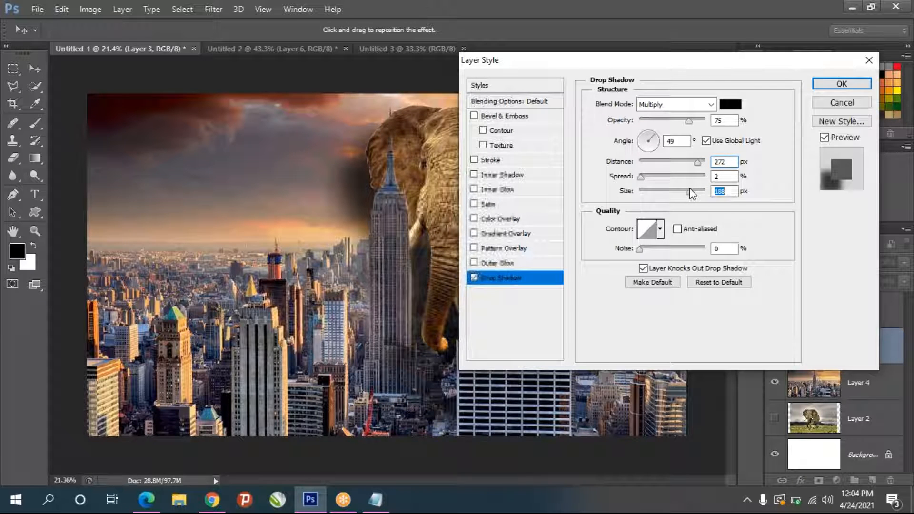
click(840, 84)
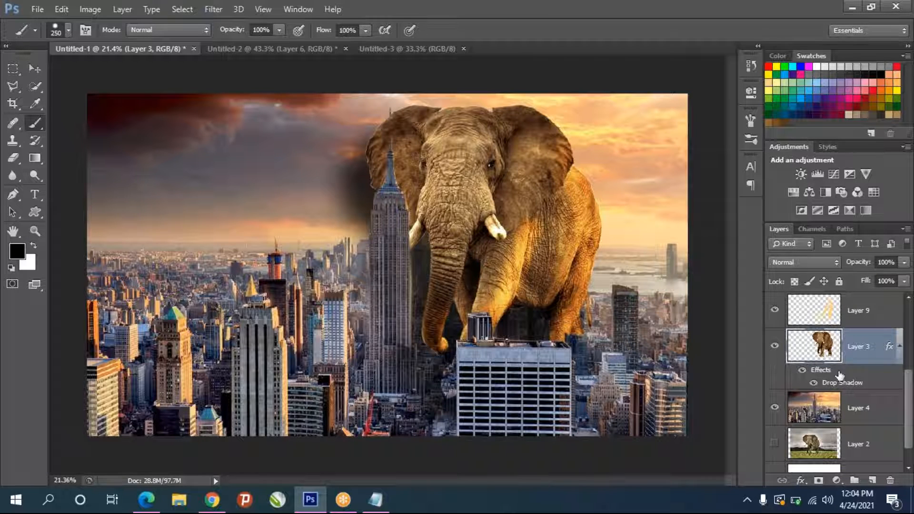
Hide the effects of the elephant's Layer 3 and duplicate the layer.
click(802, 370)
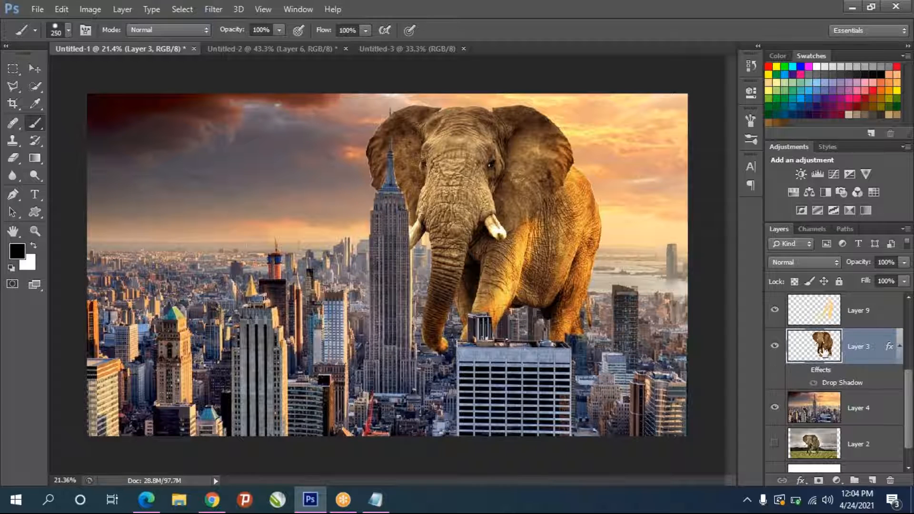
key(ctrl+j)
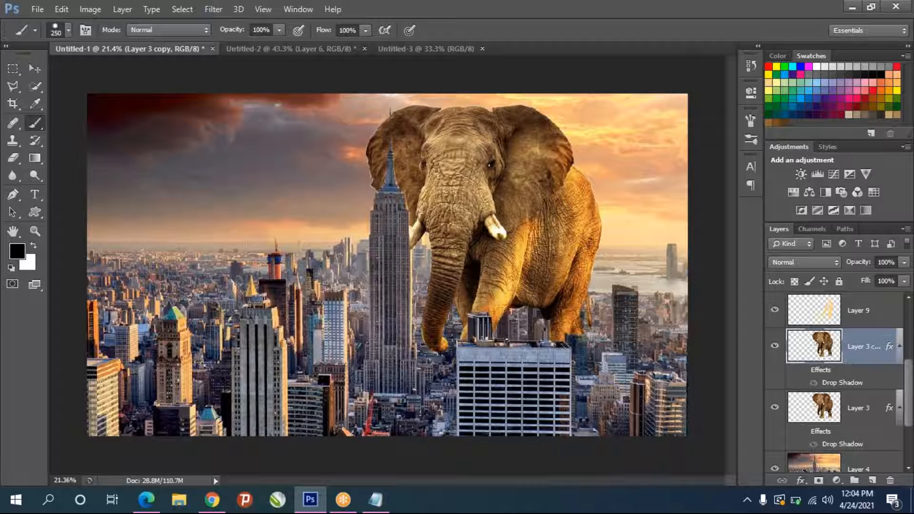
Load the duplicate elephant layer's outline as a selection and fill it with black.
click(182, 10)
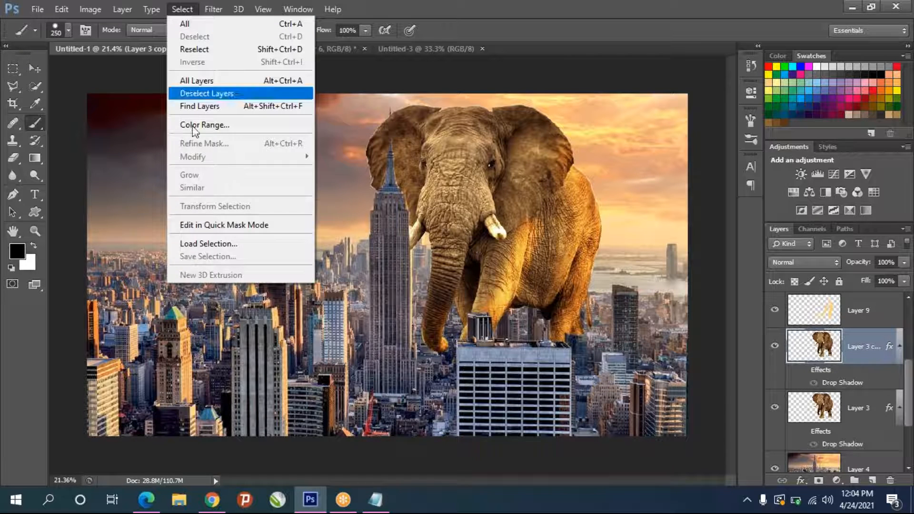
click(209, 244)
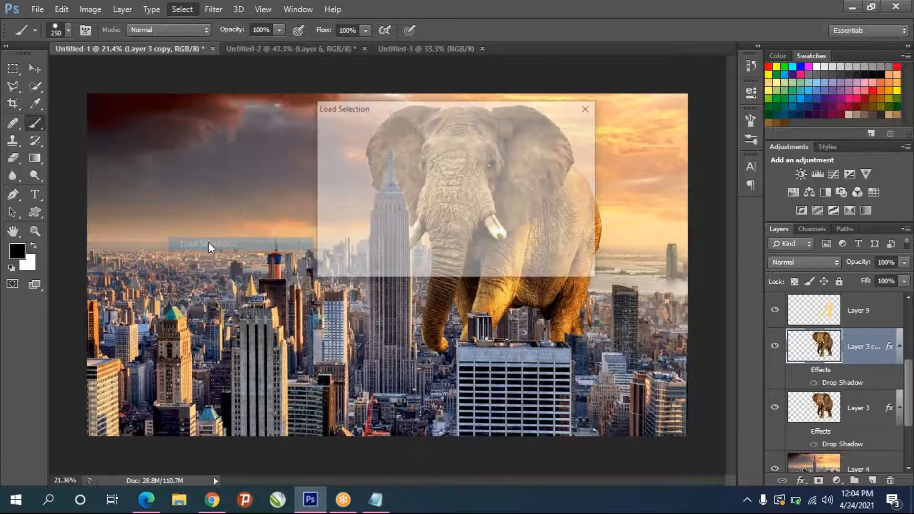
key(Return)
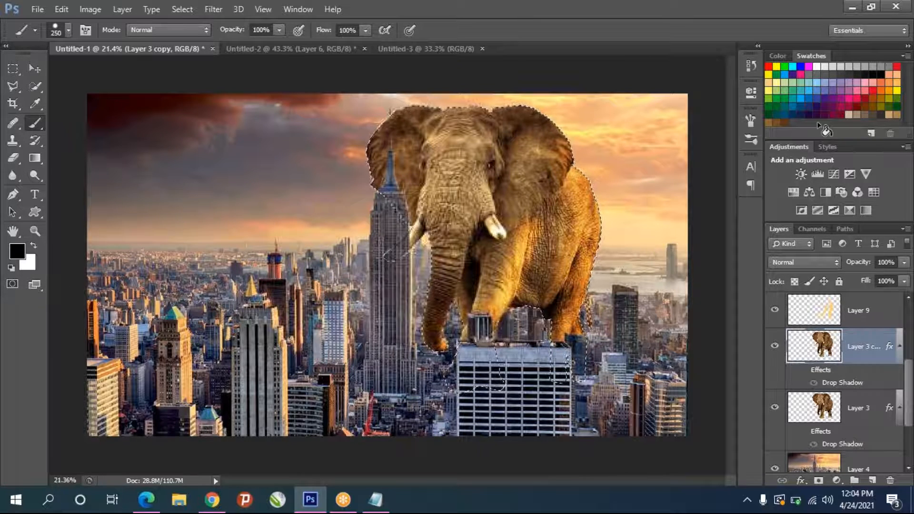
key(alt+BackSpace)
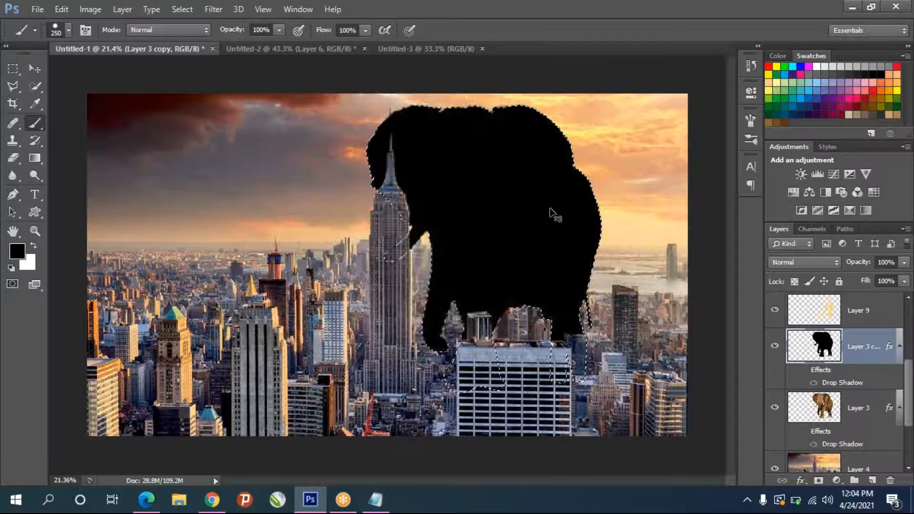
key(ctrl+t)
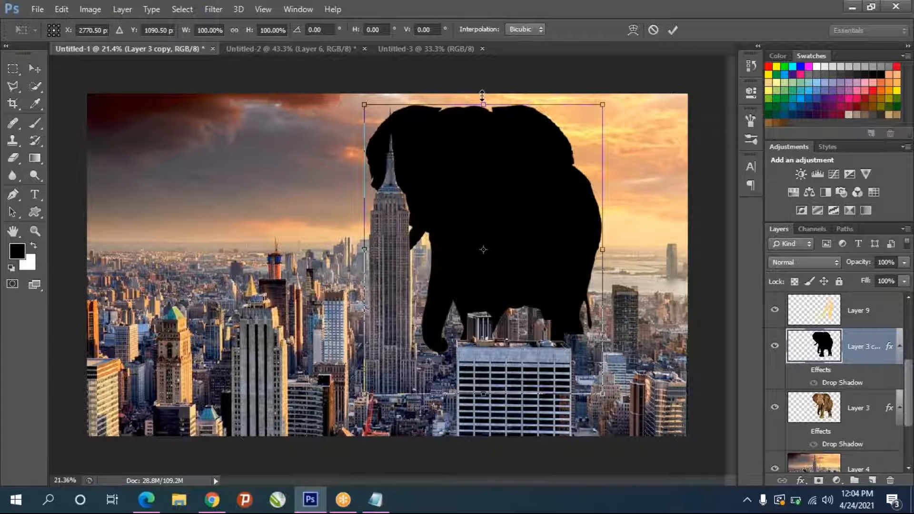
drag(488, 105, 371, 376)
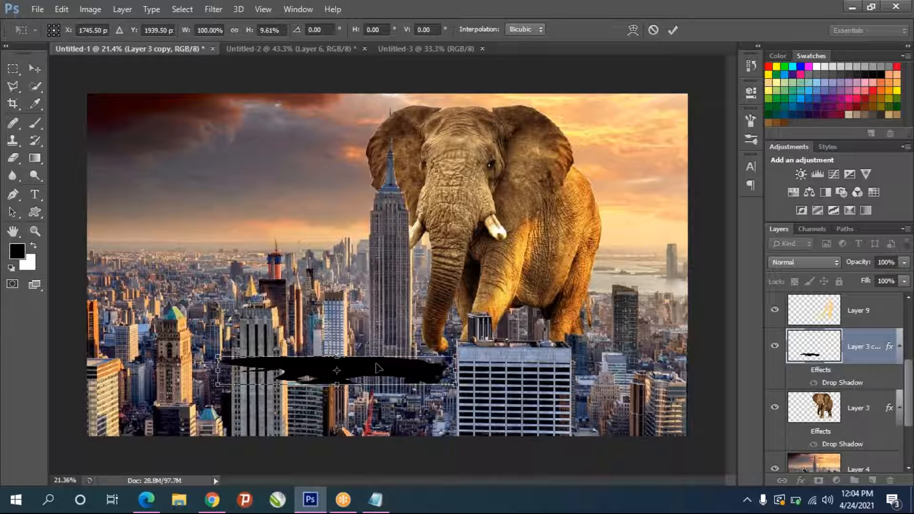
key(b)
key(Escape)
right_click(505, 220)
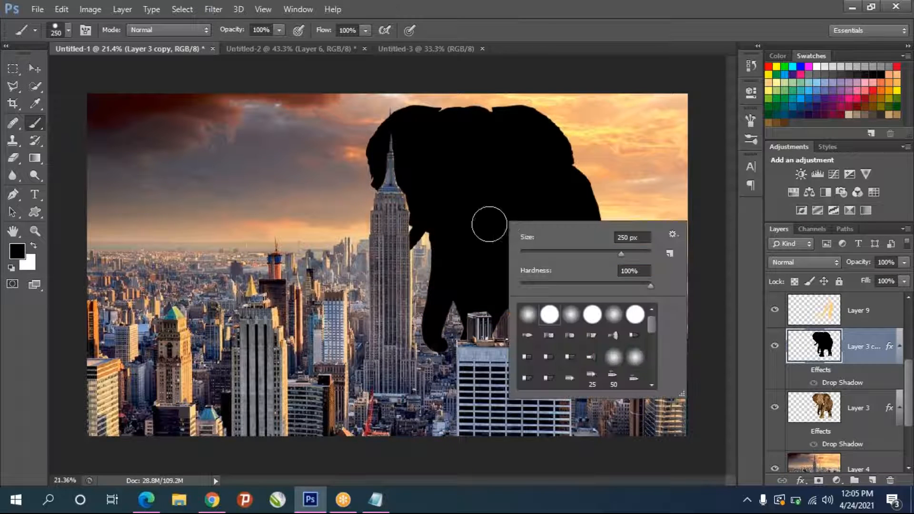
right_click(476, 214)
Flip the black silhouette horizontally, then turn it upside down and flatten it to -16.90% height below the elephant.
click(818, 347)
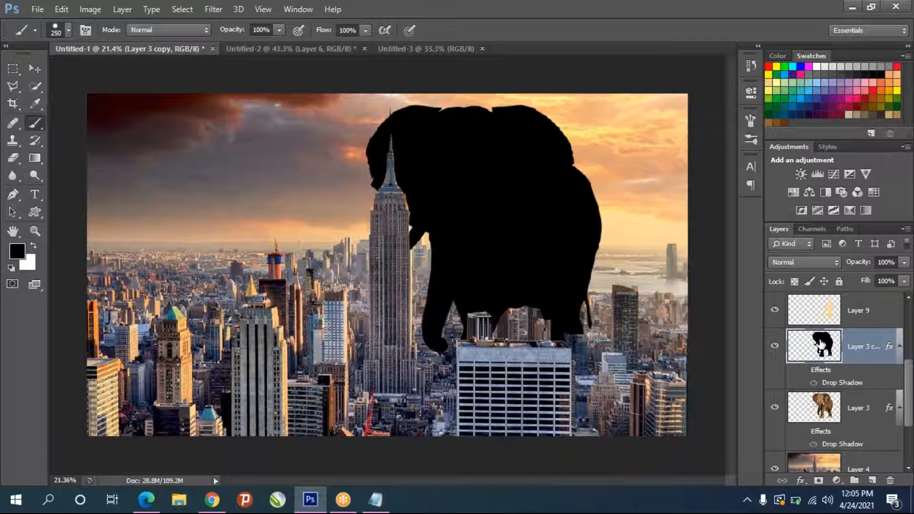
key(ctrl+t)
right_click(525, 257)
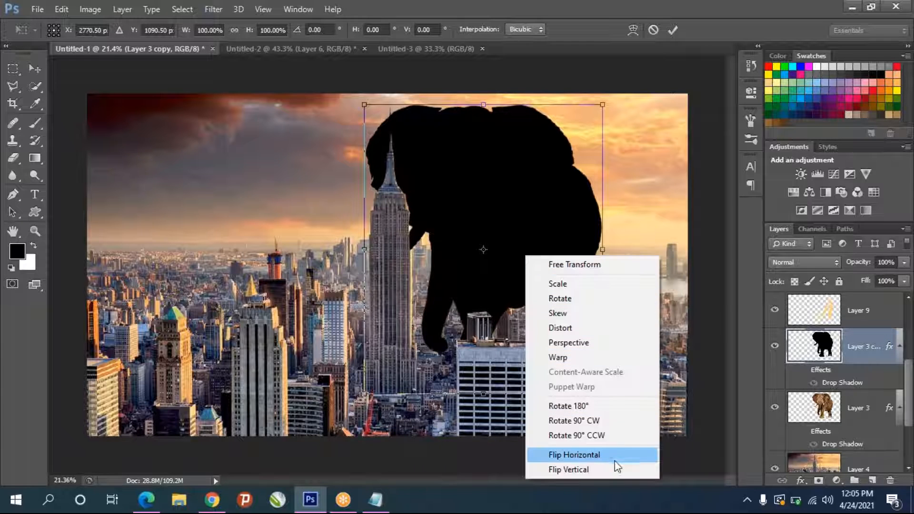
click(596, 457)
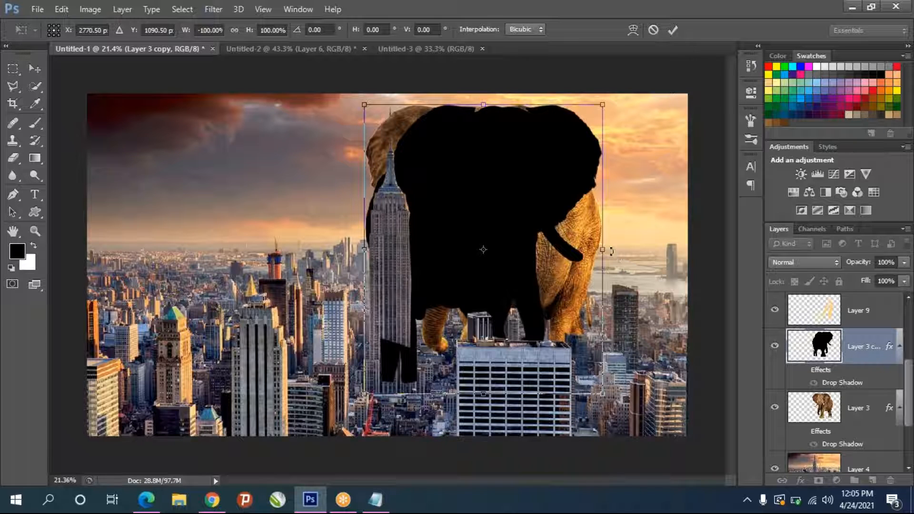
drag(484, 101, 483, 443)
drag(395, 406, 426, 385)
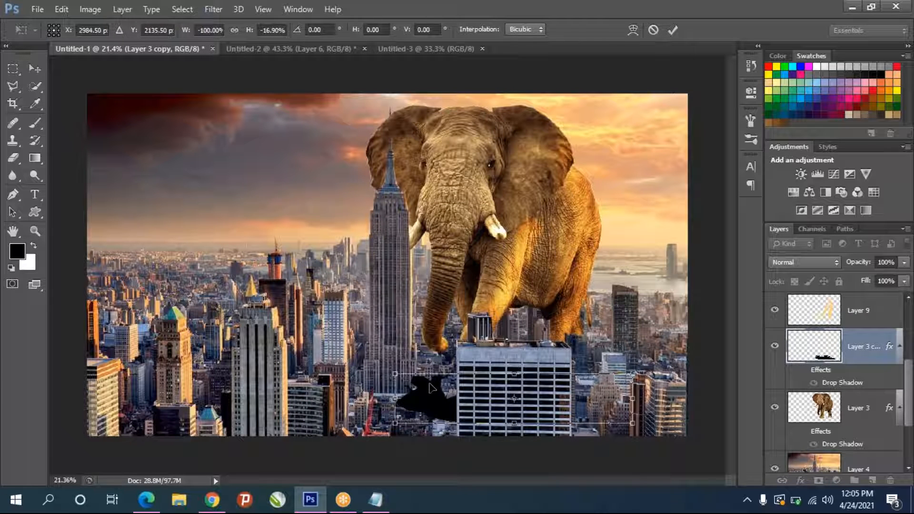
Flip the black silhouette horizontally again, move it up beside the base of the elephant's trunk and apply the transform.
right_click(450, 392)
click(490, 367)
drag(434, 423, 399, 402)
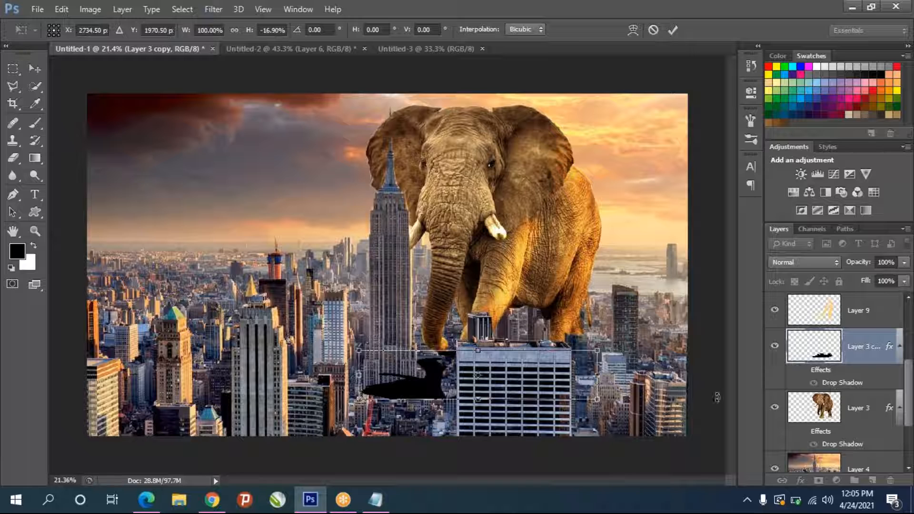
key(Return)
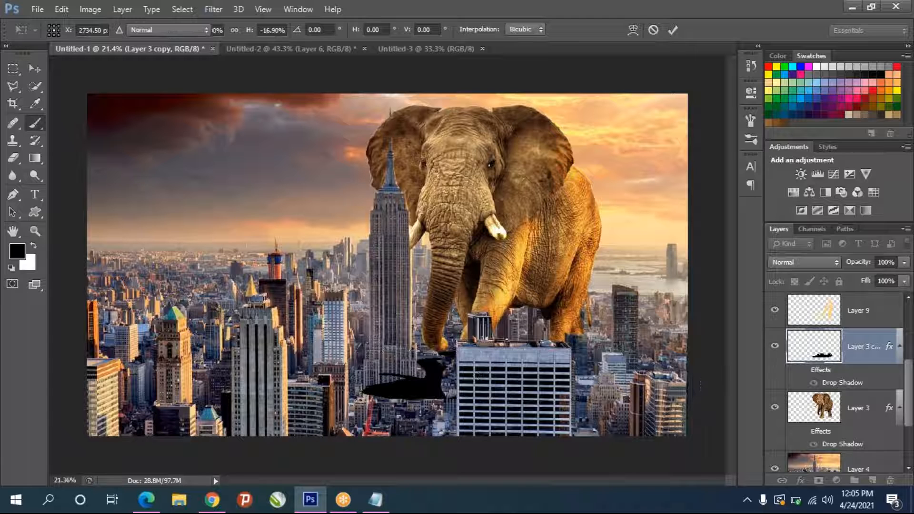
Delete the black silhouette layer and add a new empty layer above the elephant's Layer 3.
key(Delete)
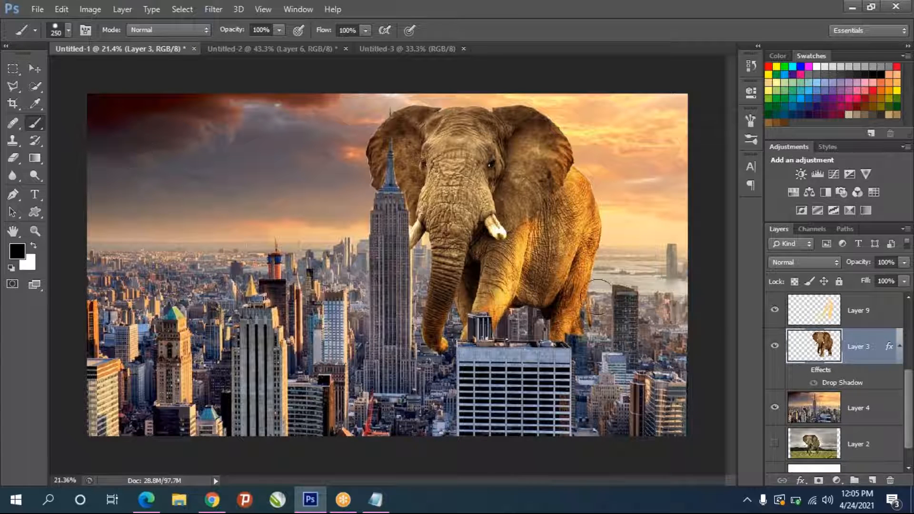
click(872, 481)
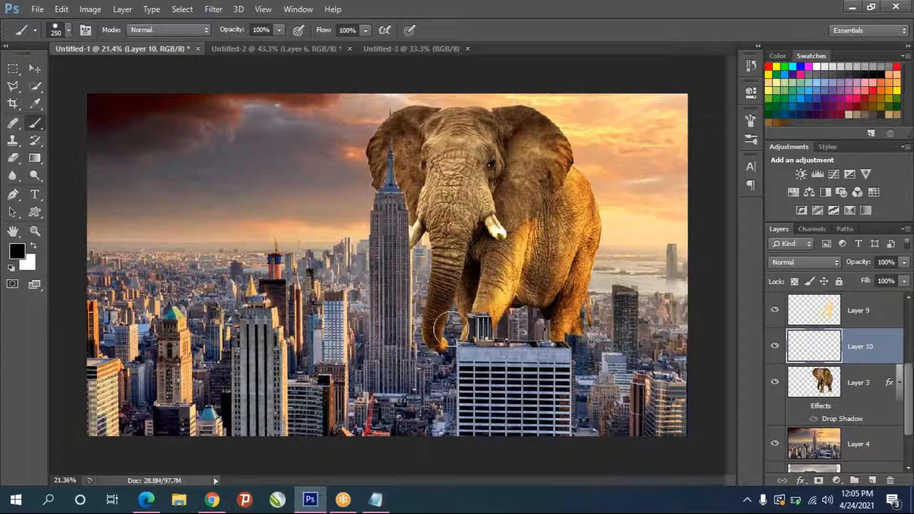
Try a black 250 px soft brush stroke from the trunk across the skyline and undo it.
click(68, 29)
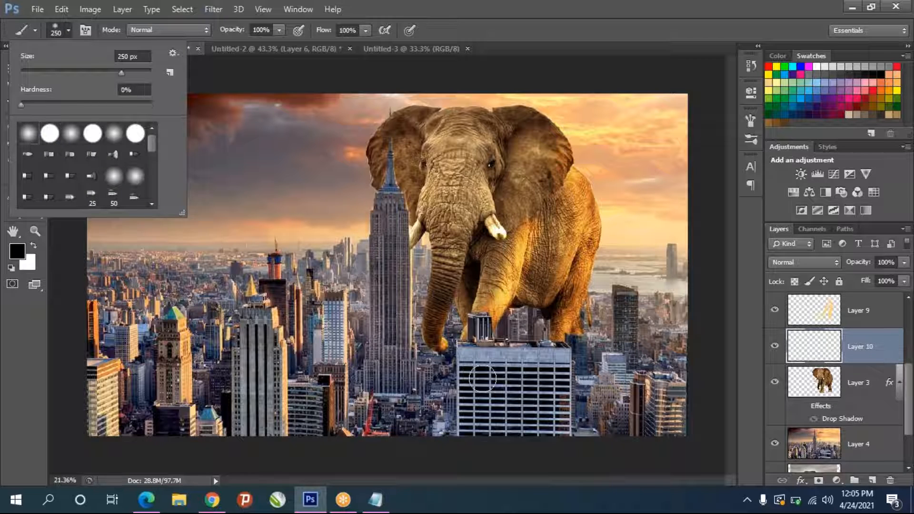
click(434, 335)
mouse_move(438, 309)
mouse_down()
mouse_move(384, 332)
mouse_move(229, 309)
mouse_up()
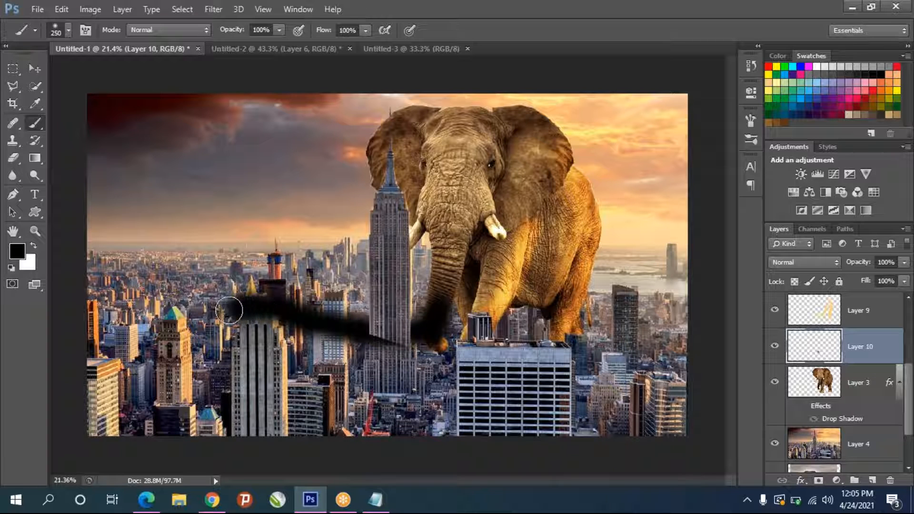
key(ctrl+z)
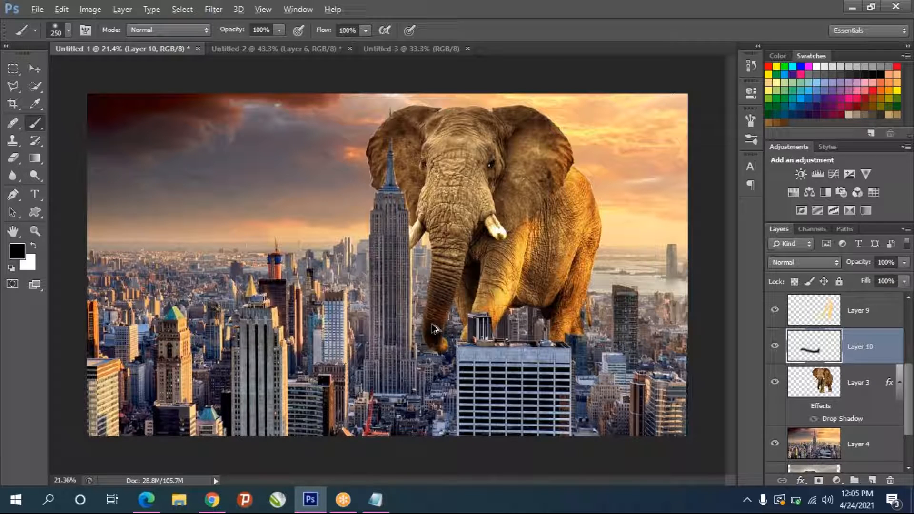
Paint a broad black shadow around the elephant's feet and over the buildings beside its trunk, and move Layer 10 beneath Layer 3.
mouse_move(429, 343)
mouse_down()
mouse_move(267, 350)
mouse_move(242, 342)
mouse_move(340, 331)
mouse_move(381, 354)
mouse_move(302, 360)
mouse_move(459, 353)
mouse_move(419, 328)
mouse_move(237, 327)
mouse_move(242, 319)
mouse_move(305, 318)
mouse_up()
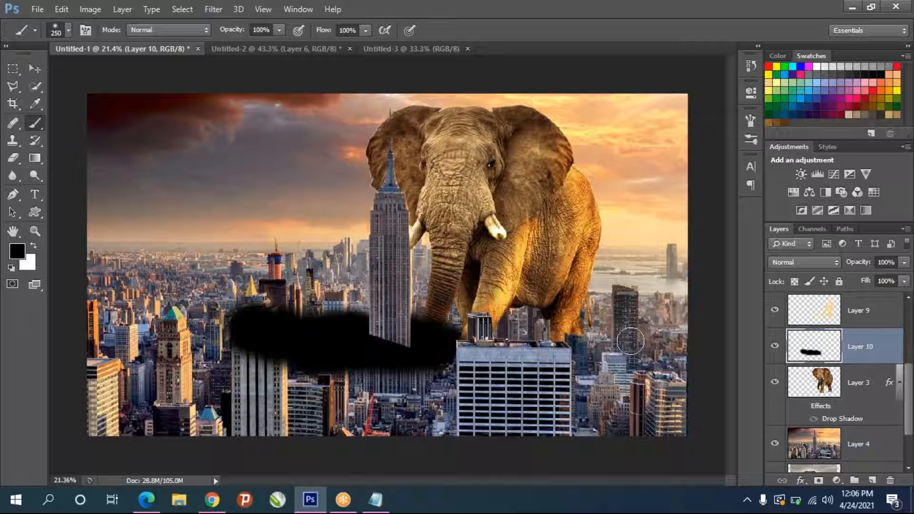
mouse_move(242, 333)
mouse_down()
mouse_move(292, 322)
mouse_move(252, 327)
mouse_move(232, 342)
mouse_move(266, 374)
mouse_move(297, 380)
mouse_up()
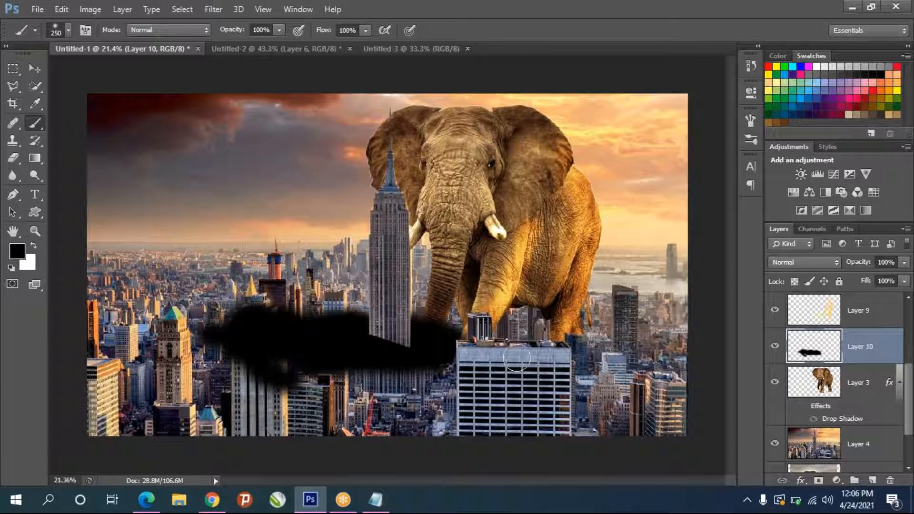
mouse_move(481, 351)
mouse_down()
mouse_move(443, 353)
mouse_move(461, 359)
mouse_up()
drag(816, 349, 814, 428)
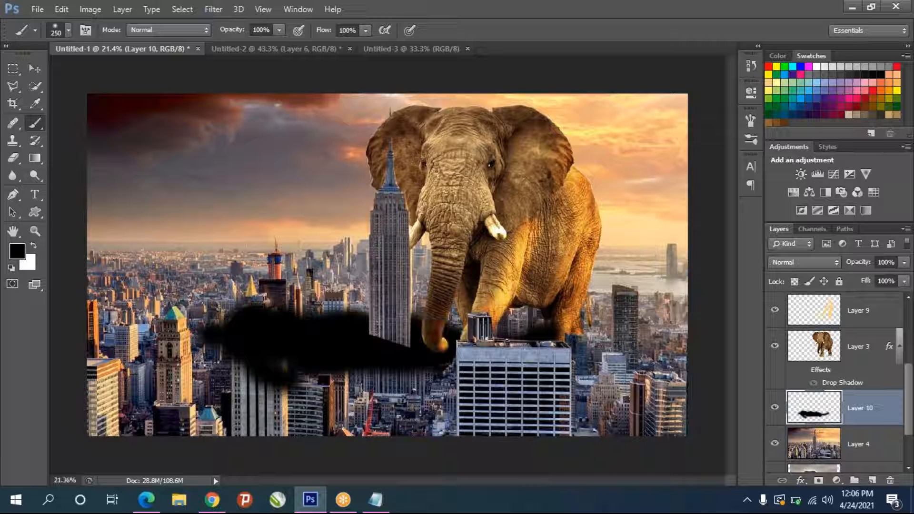
scroll(817, 422, down, 2)
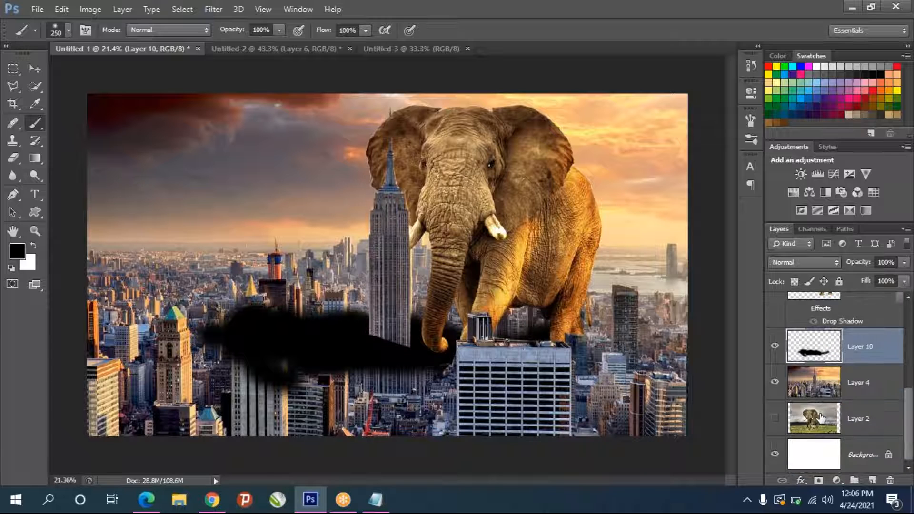
scroll(819, 419, up, 1)
Lower the painted shadow layer's opacity to 57%.
click(904, 262)
drag(904, 276, 871, 275)
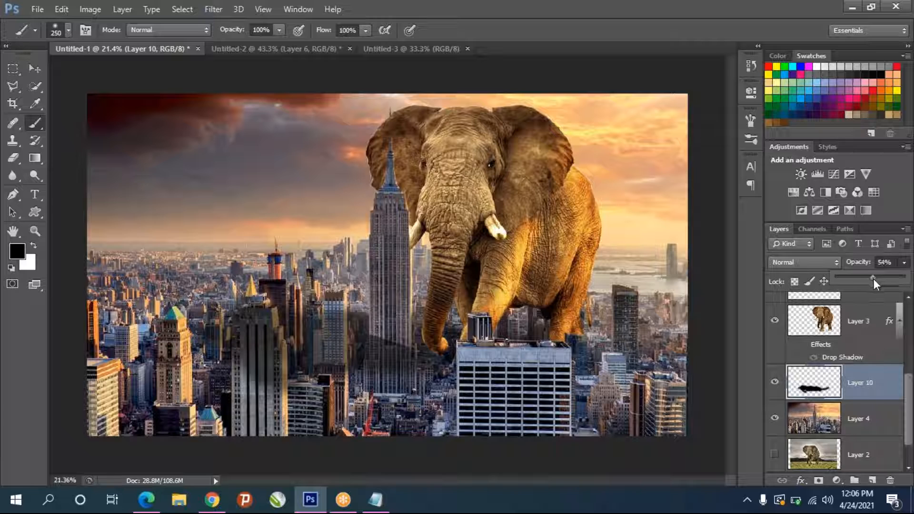
drag(860, 284, 859, 285)
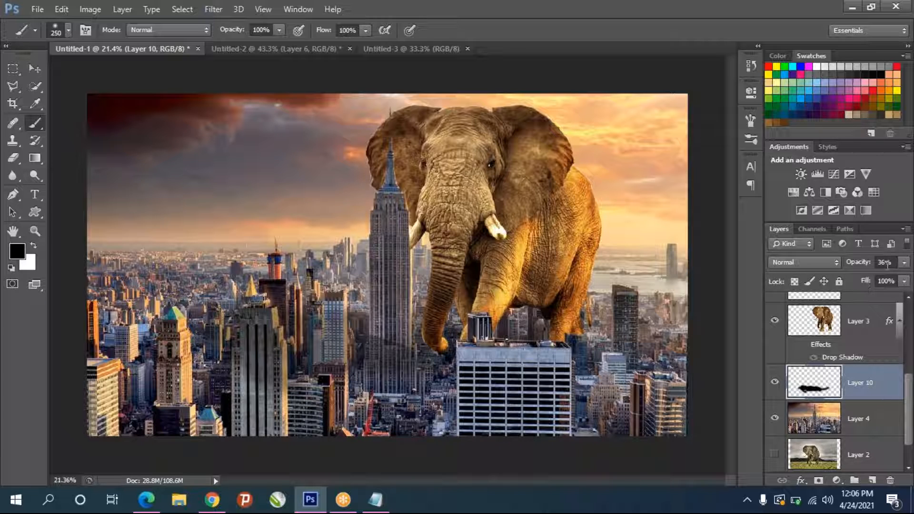
click(904, 264)
drag(875, 277, 878, 277)
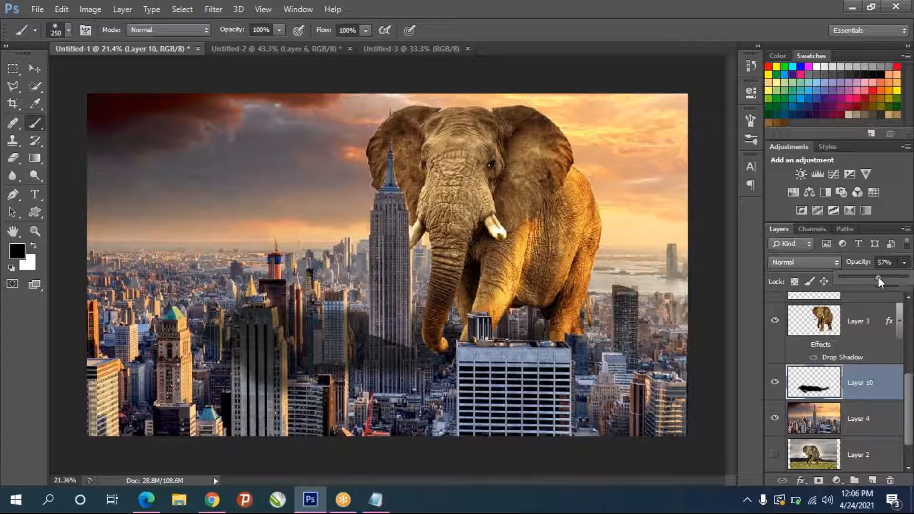
Try the Multiply and Overlay blend modes on the painted shadow layer and dismiss the low-battery notice.
click(820, 265)
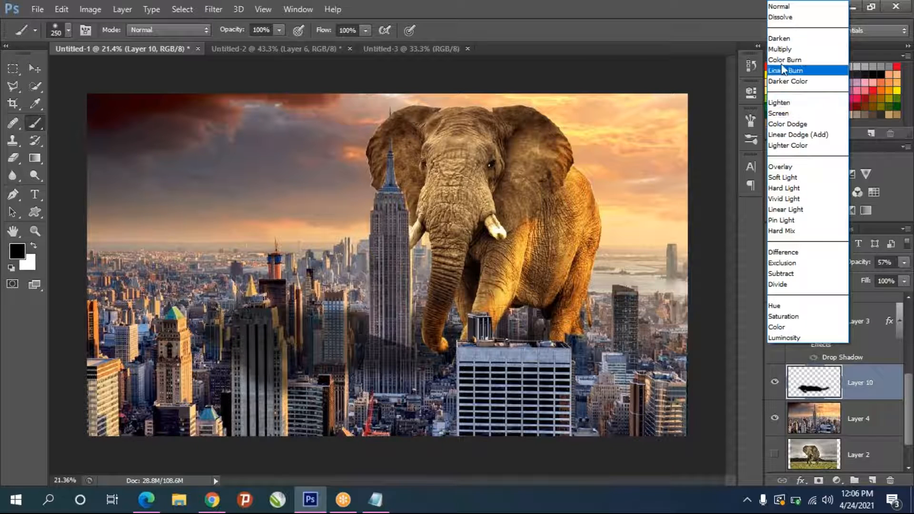
click(786, 50)
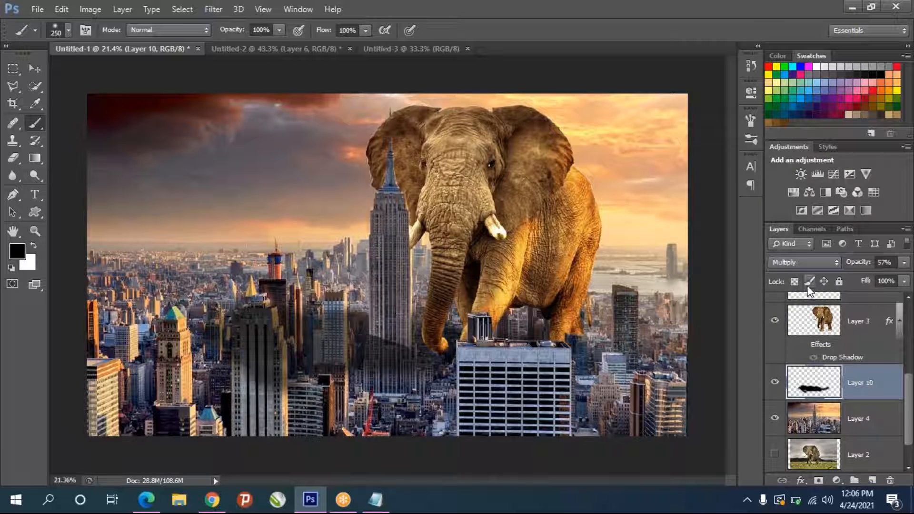
click(795, 263)
click(771, 163)
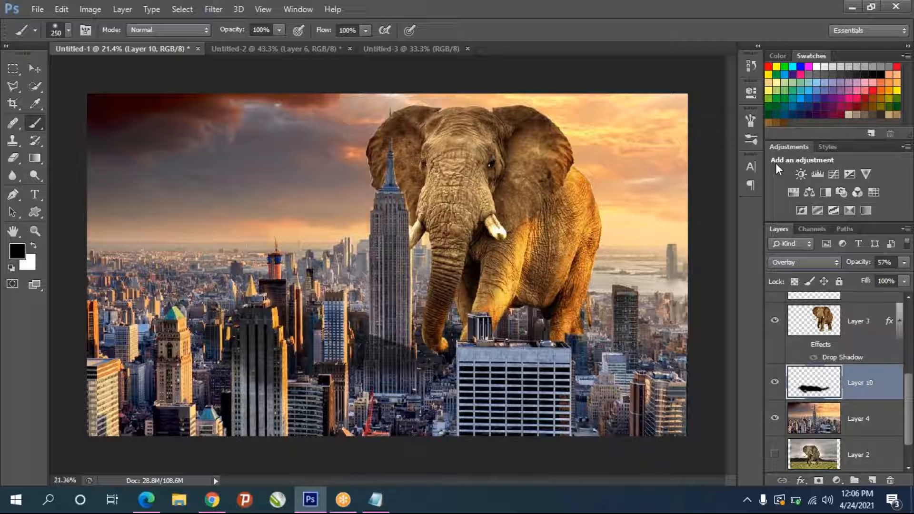
click(266, 334)
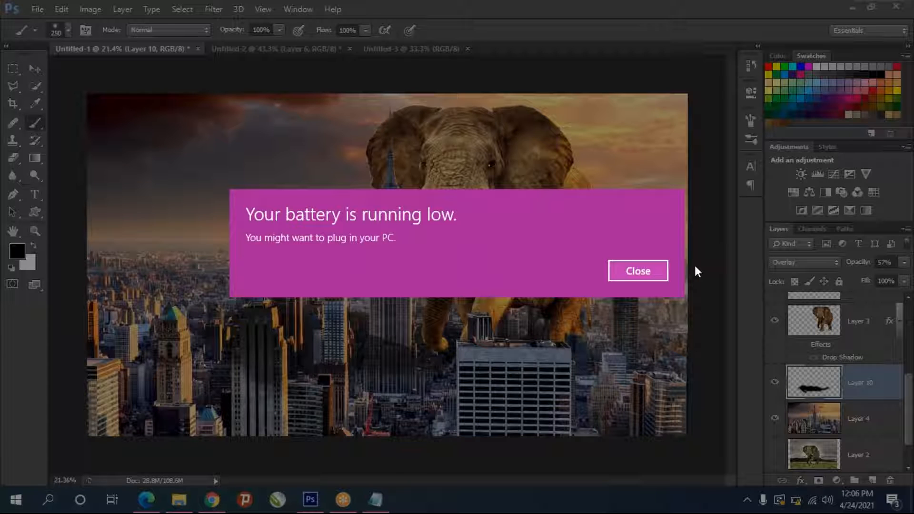
click(653, 262)
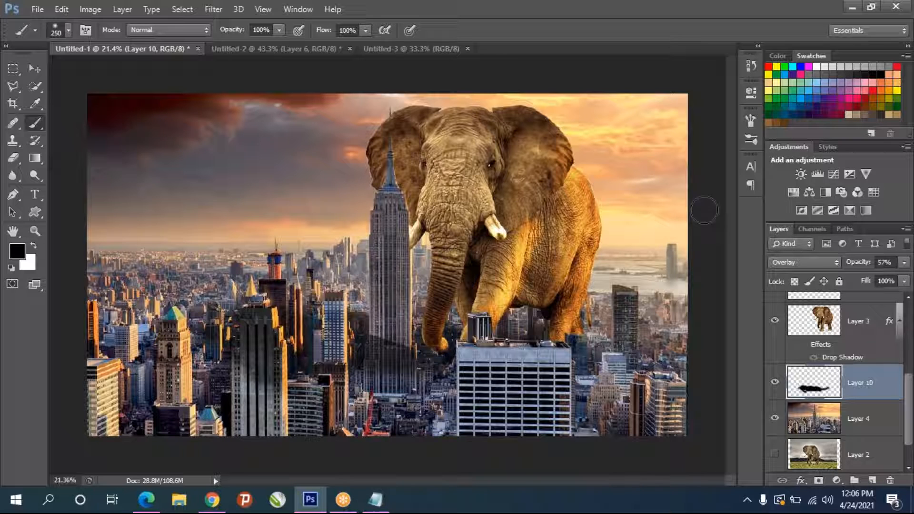
Set the painted shadow layer's opacity to 58% and its blend mode to Soft Light.
click(905, 262)
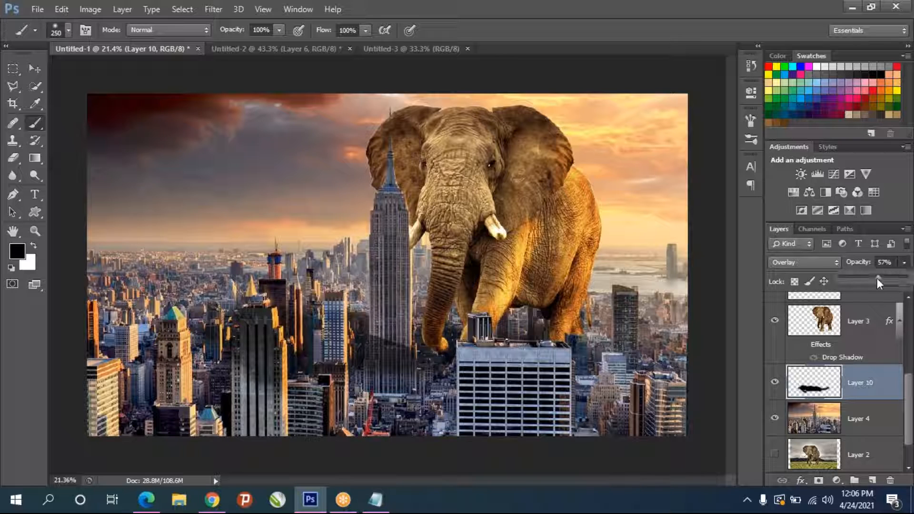
mouse_move(877, 279)
mouse_down()
mouse_move(893, 284)
mouse_move(886, 278)
mouse_up()
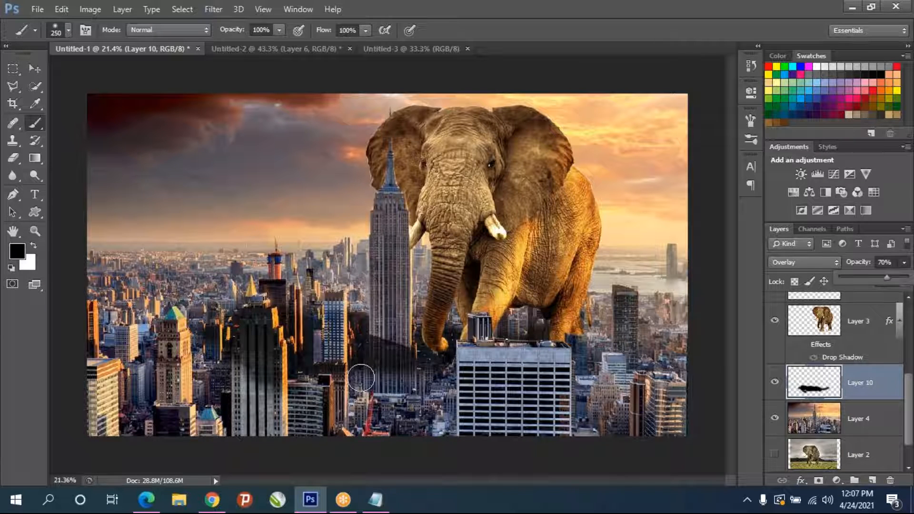
drag(887, 278, 879, 278)
click(803, 263)
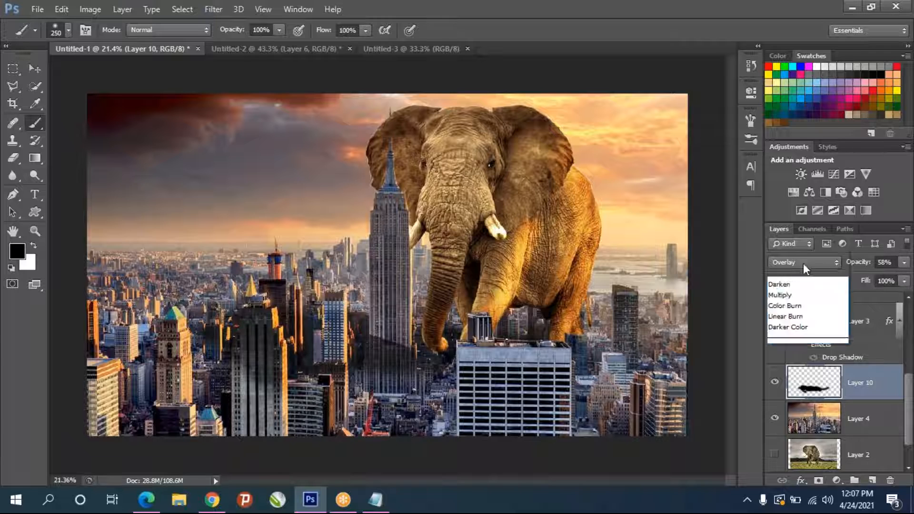
click(788, 178)
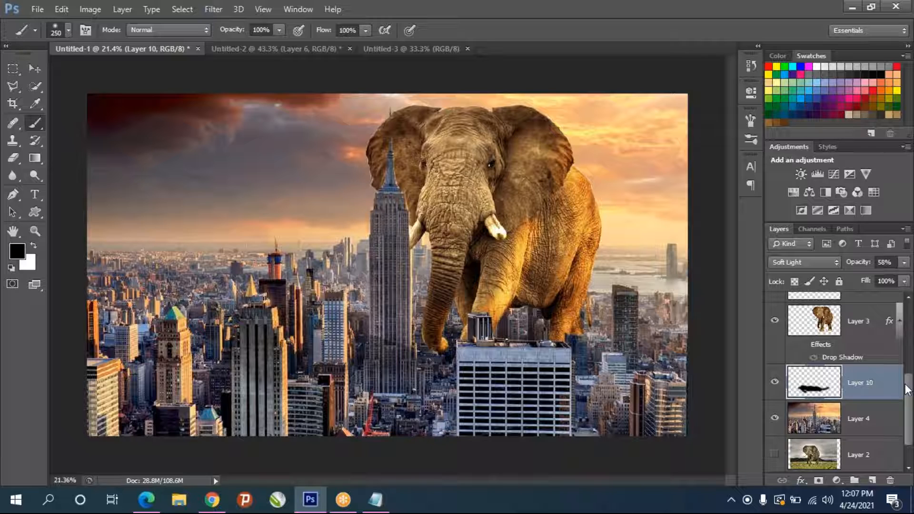
Switch to the blank Untitled-3 document and add the text "NICT" in black 60 pt Franklin Gothic.
click(38, 9)
click(409, 48)
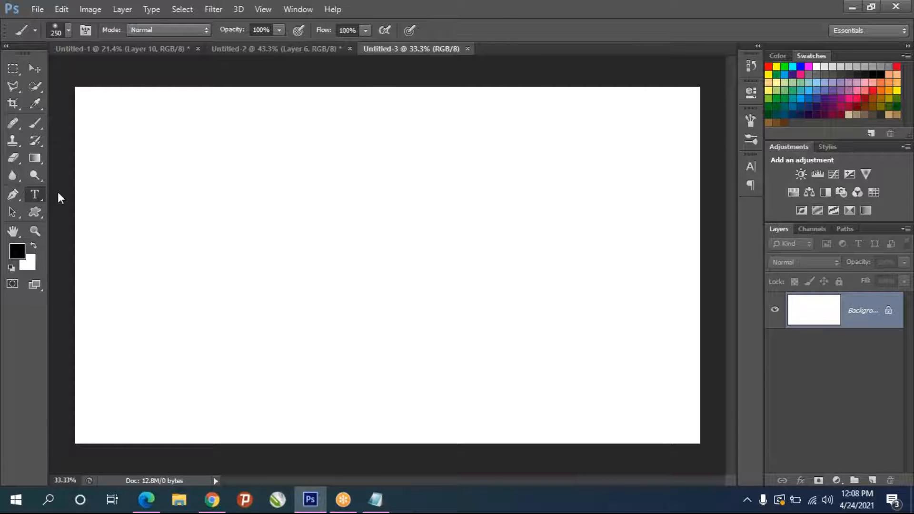
click(34, 195)
click(206, 263)
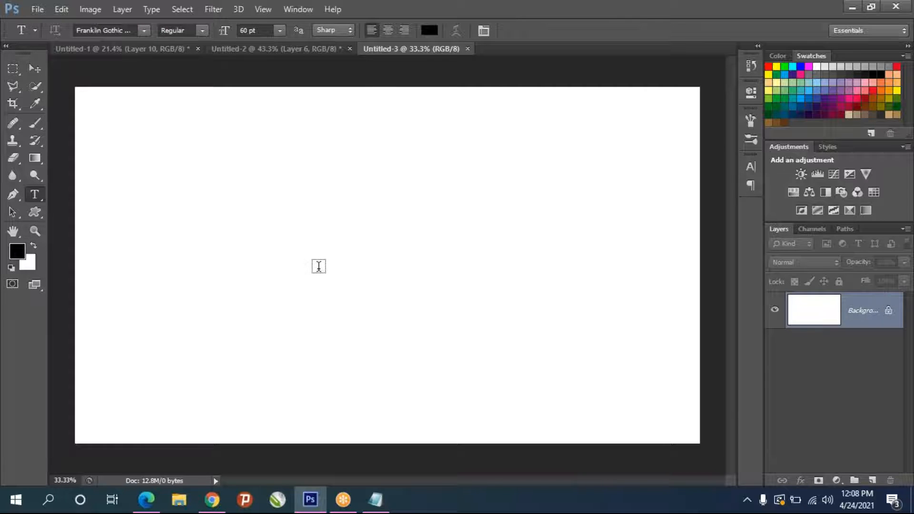
text(NICT)
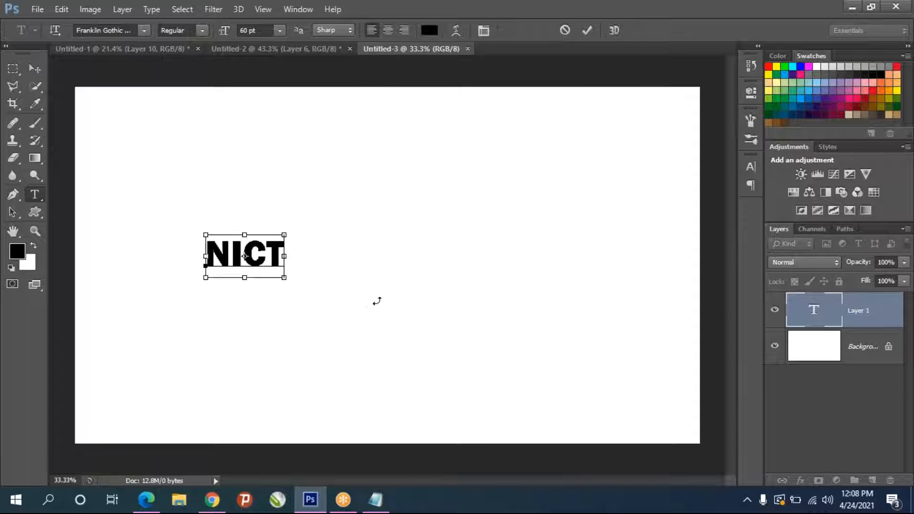
click(31, 69)
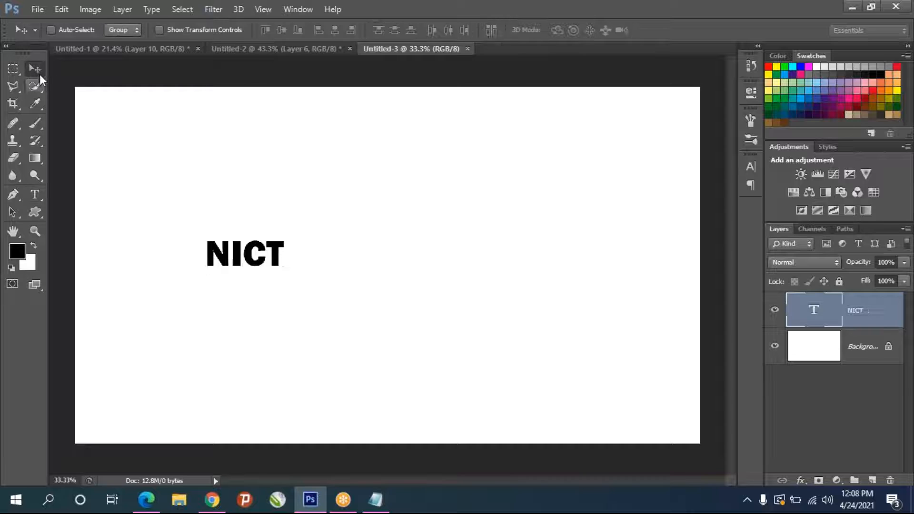
Select the whole word NICT for editing and set the hue to 103° in the text colour picker.
click(36, 198)
drag(268, 252, 195, 249)
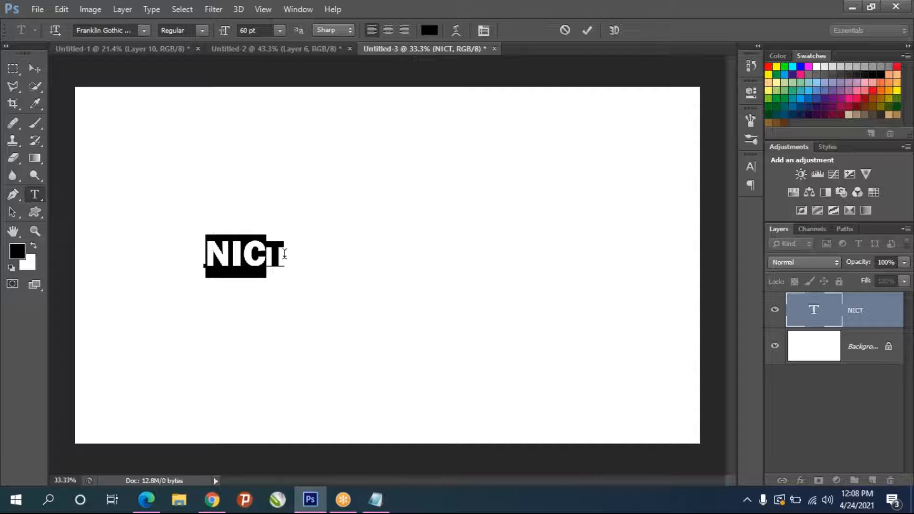
drag(284, 253, 190, 240)
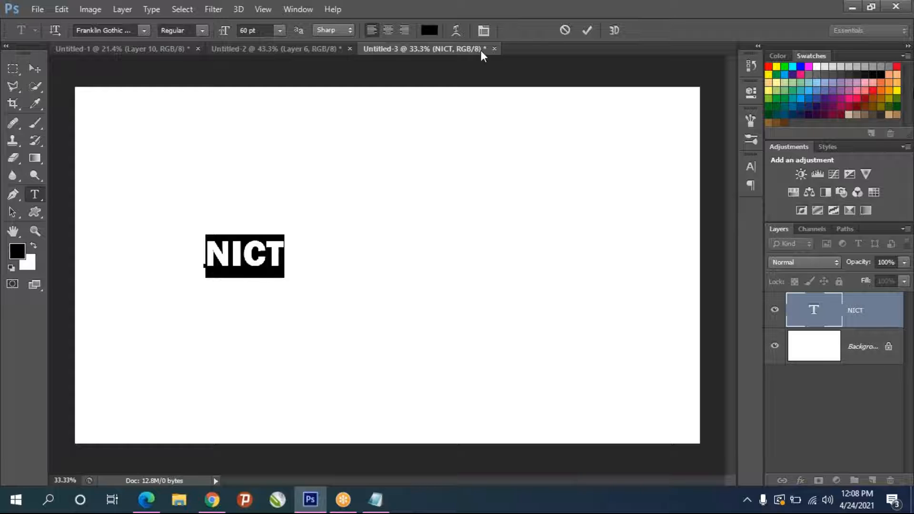
click(426, 30)
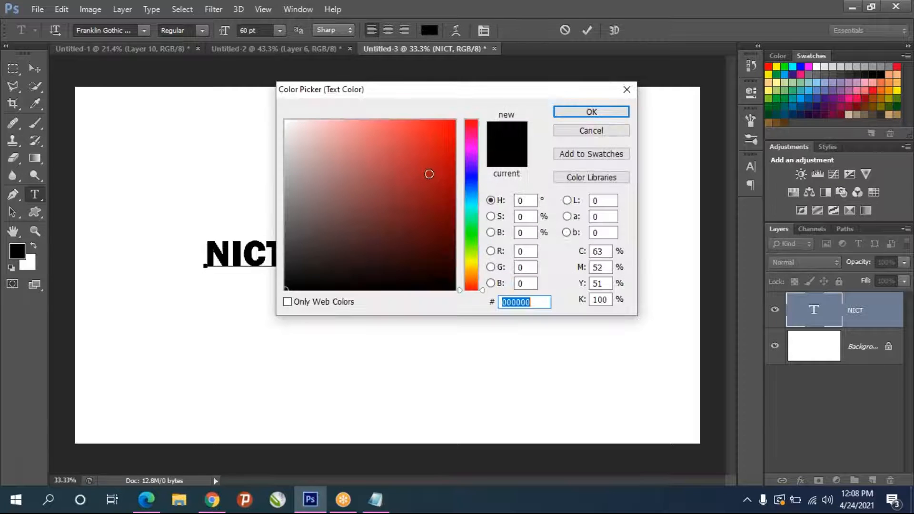
drag(478, 283, 480, 236)
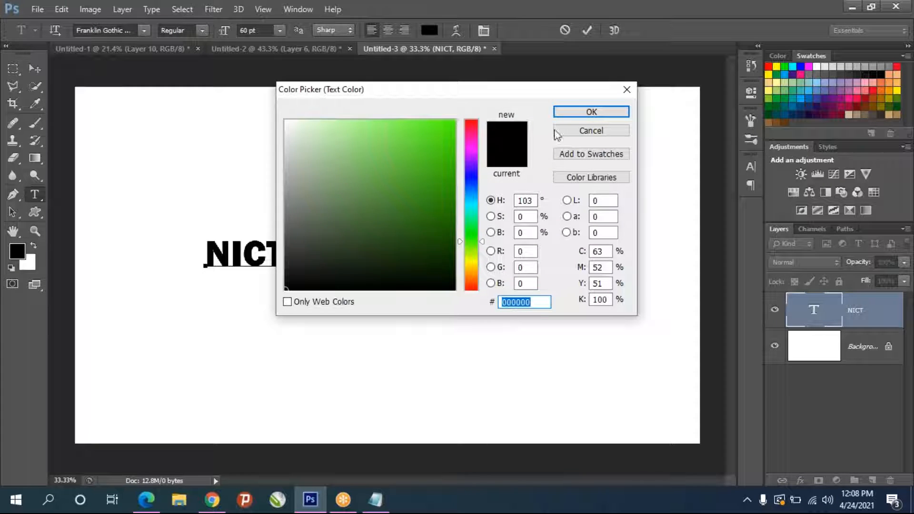
click(574, 116)
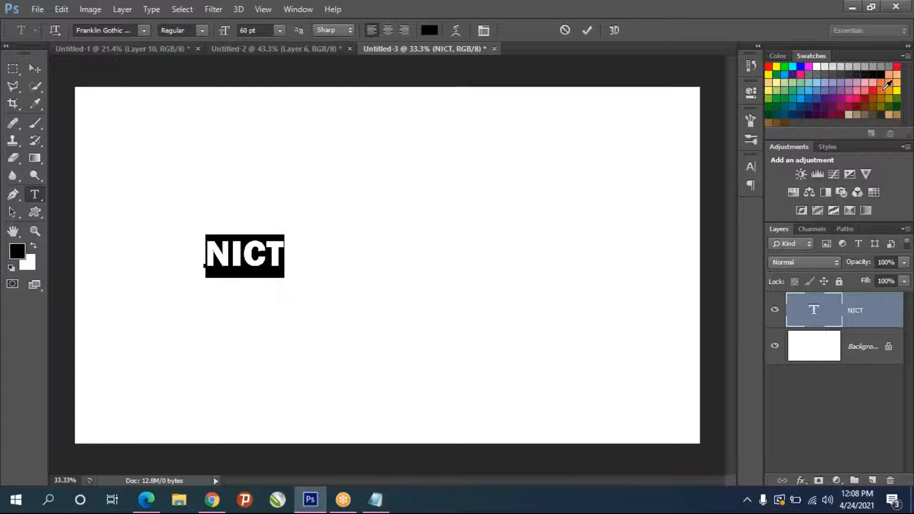
Recolour the selected NICT text with a medium grey swatch and finish editing the text.
click(873, 65)
click(275, 272)
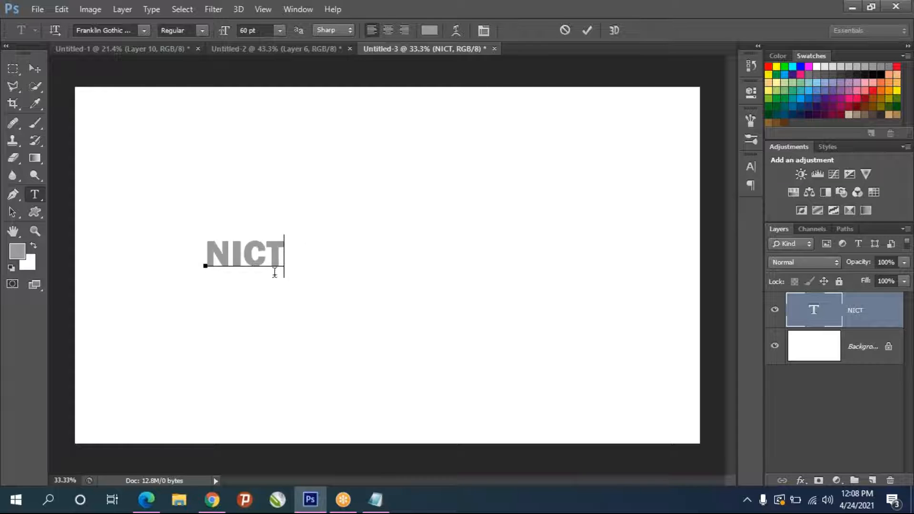
drag(282, 255, 163, 255)
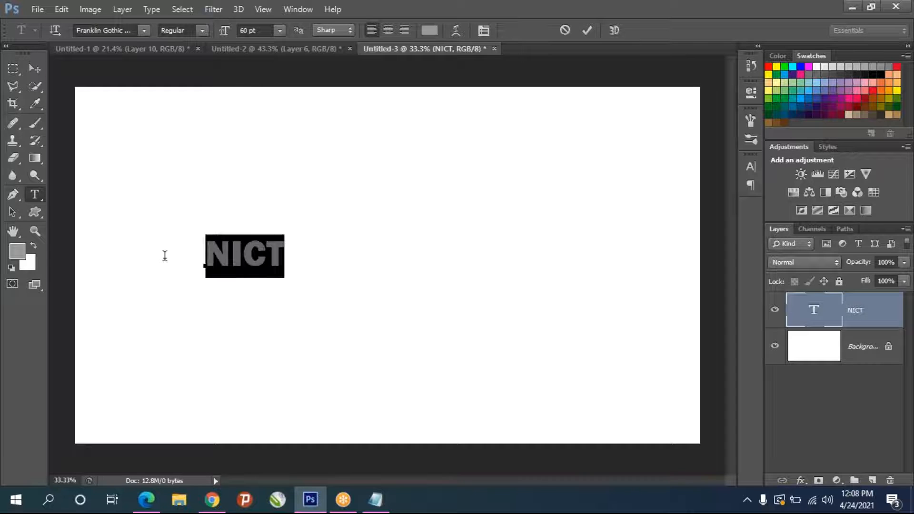
click(34, 70)
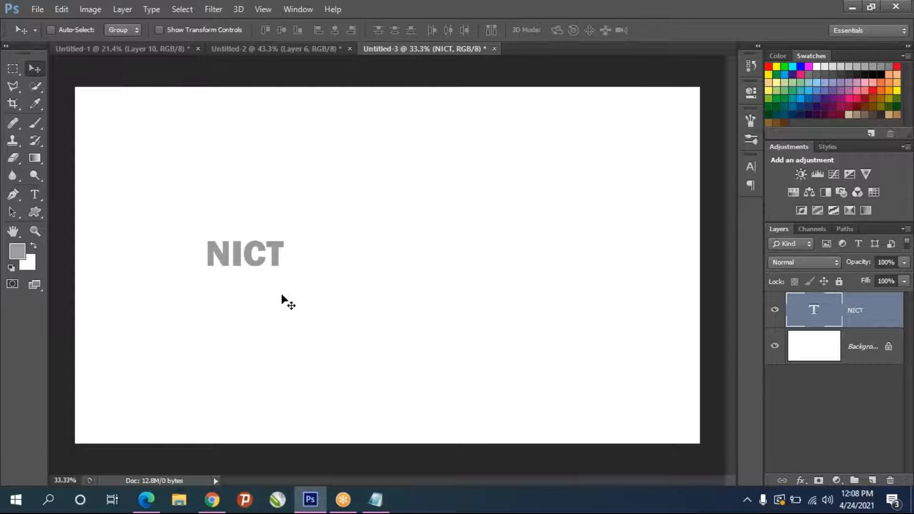
Enlarge the NICT text proportionally with Free Transform to about two-thirds of the canvas width and reposition it near the canvas centre.
key(ctrl+t)
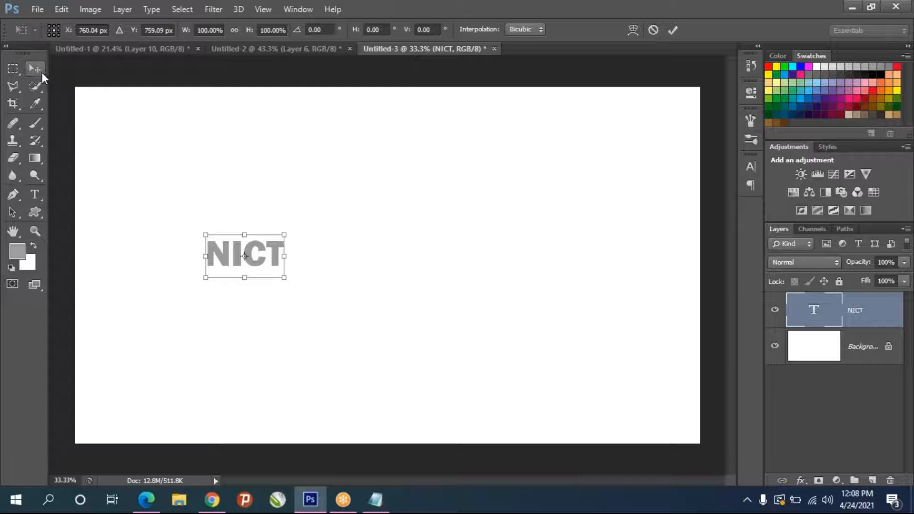
key(Return)
key(ctrl+t)
drag(287, 231, 542, 133)
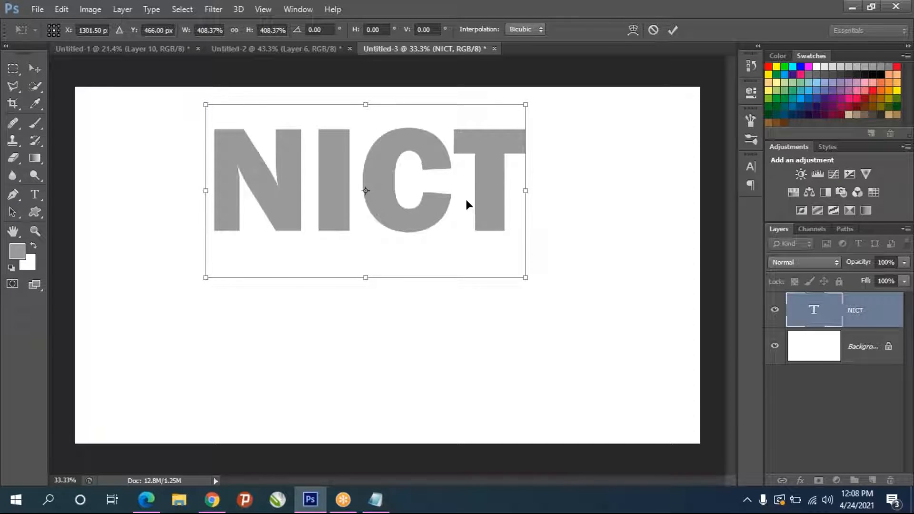
drag(480, 210, 404, 257)
drag(464, 339, 562, 387)
key(Return)
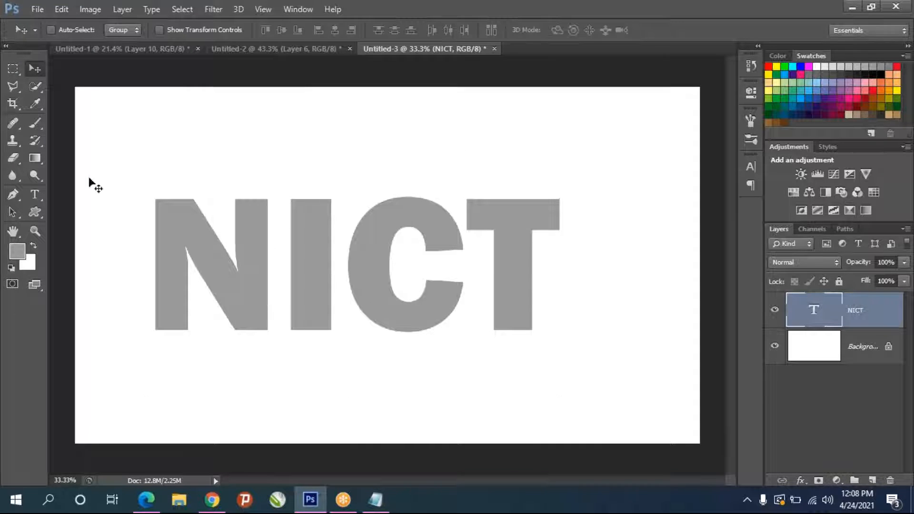
Set the font size of the whole NICT text to 72 pt and recentre the text on the canvas.
click(35, 194)
drag(511, 253, 108, 228)
click(280, 30)
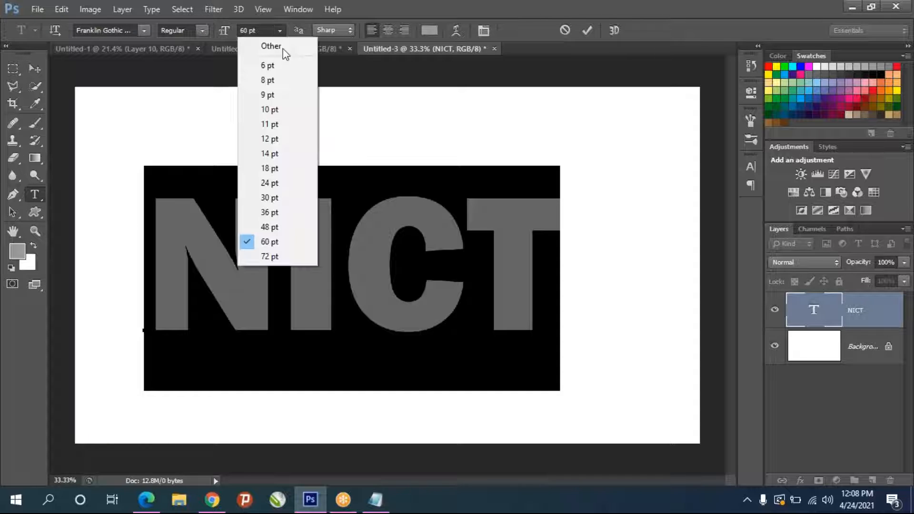
click(269, 259)
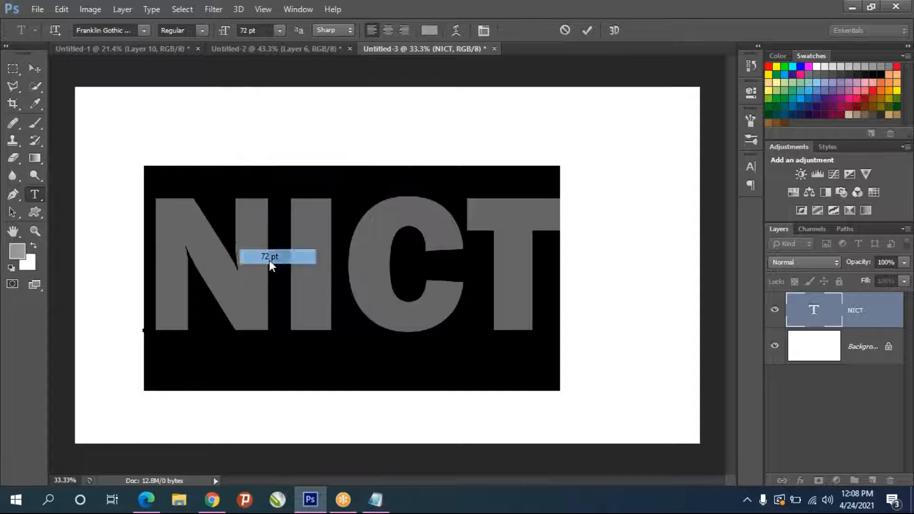
click(245, 32)
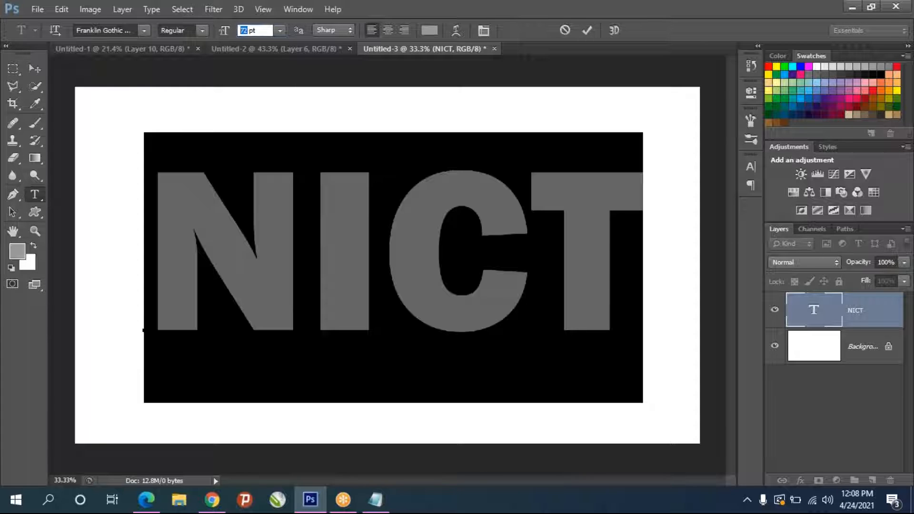
click(35, 68)
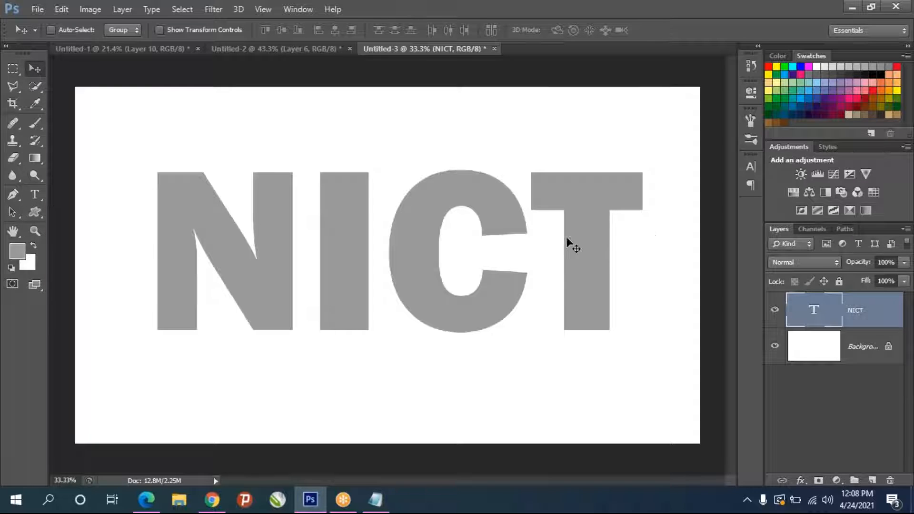
drag(599, 245, 593, 253)
Try the Gill Sans Ultra Bold font on the whole NICT text, and undo the font change.
click(35, 195)
drag(613, 239, 1, 196)
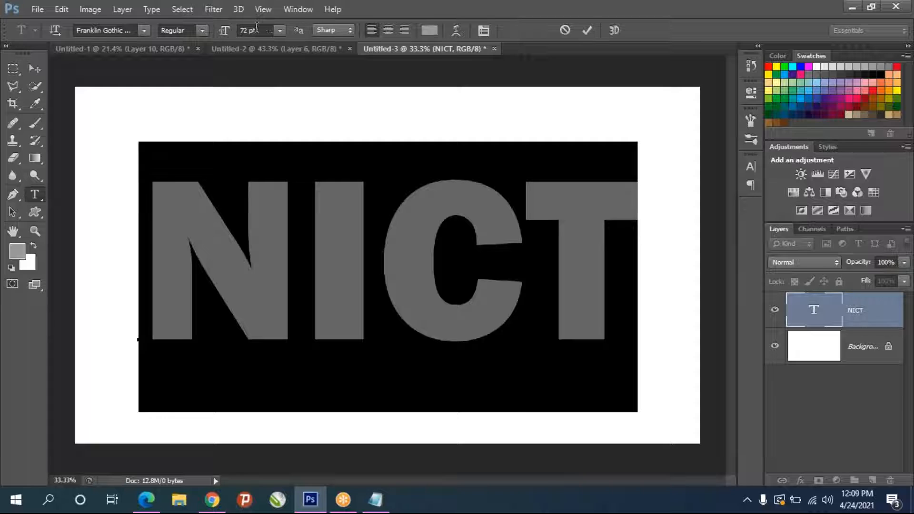
click(144, 31)
scroll(143, 190, up, 5)
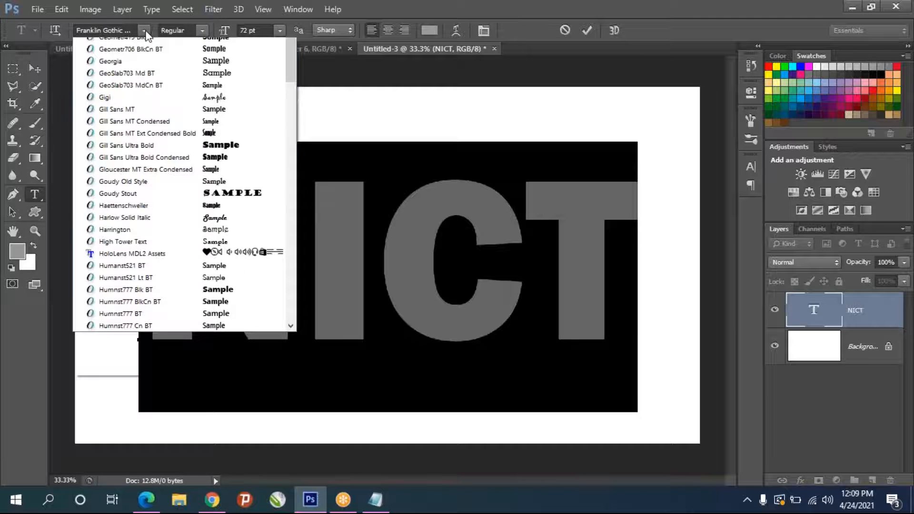
click(142, 230)
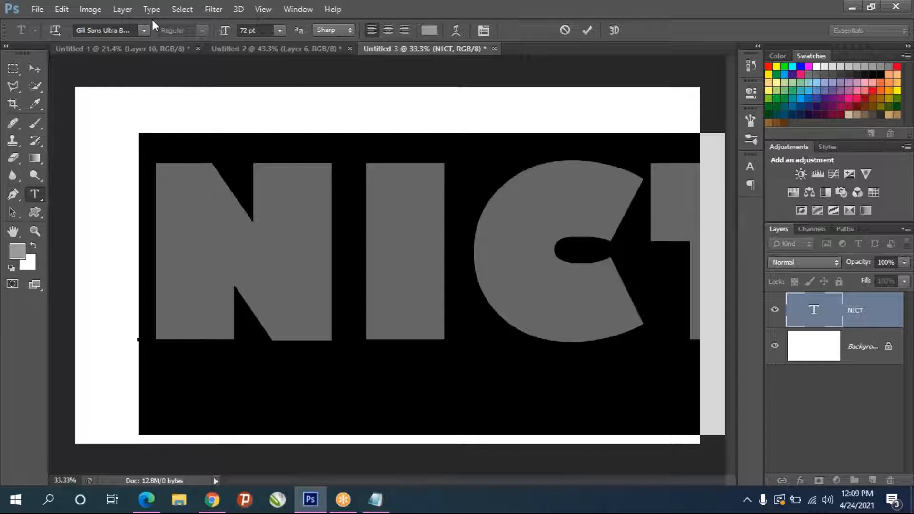
click(144, 32)
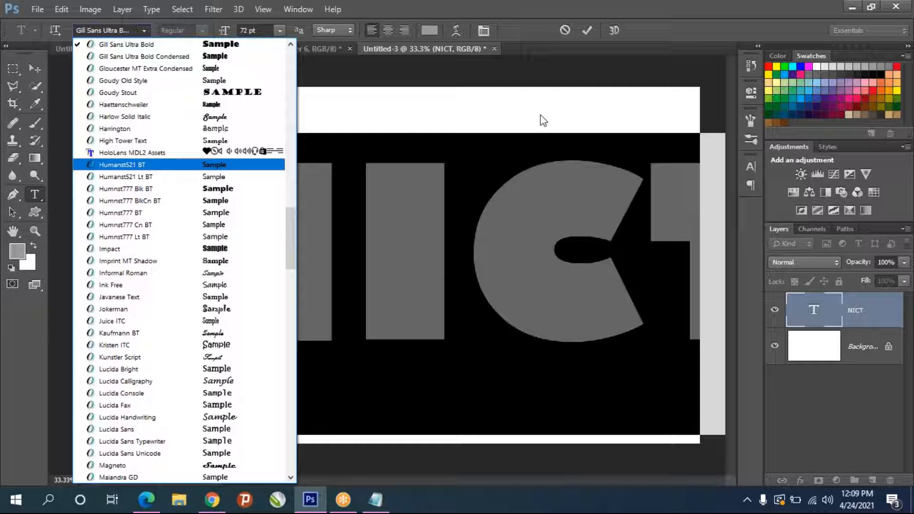
click(533, 155)
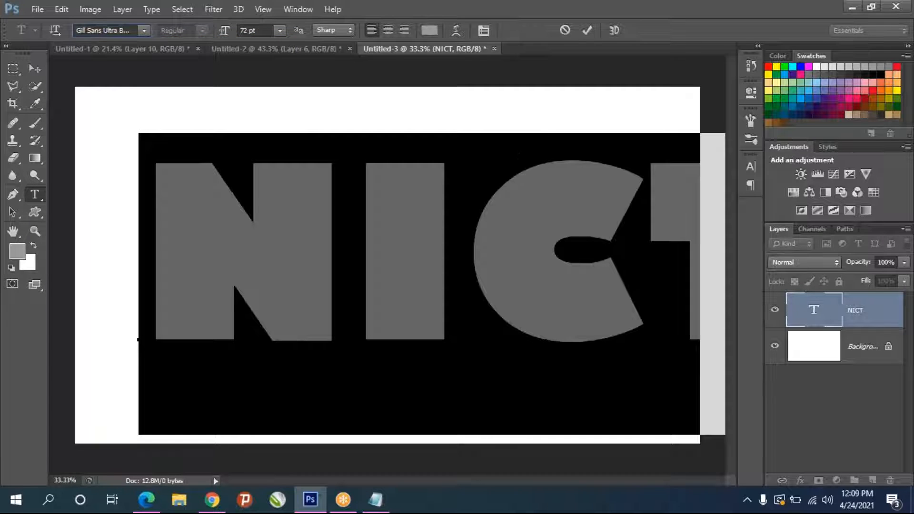
key(ctrl+z)
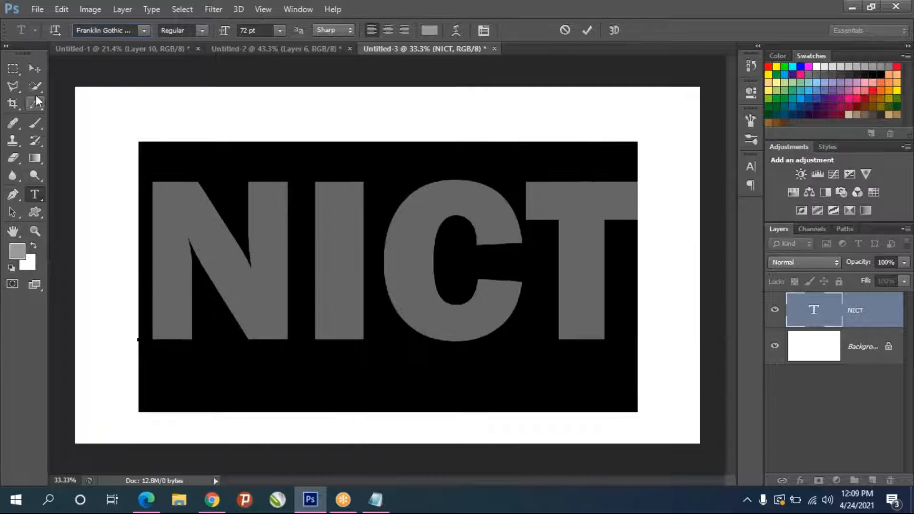
Finish editing the text and shift NICT slightly right and down on the canvas.
click(27, 71)
drag(495, 316, 502, 318)
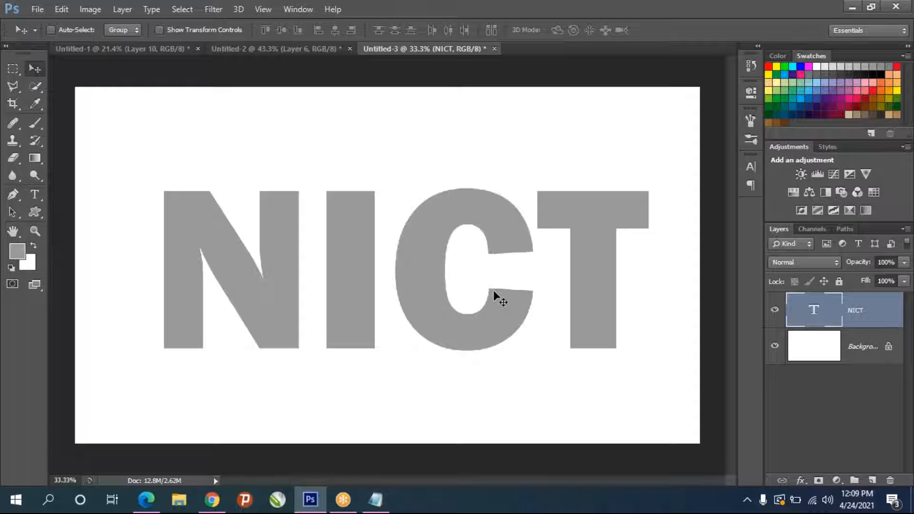
Apply a Drop Shadow layer style to the NICT layer with distance 71 px, spread 15% and size 68 px.
right_click(857, 308)
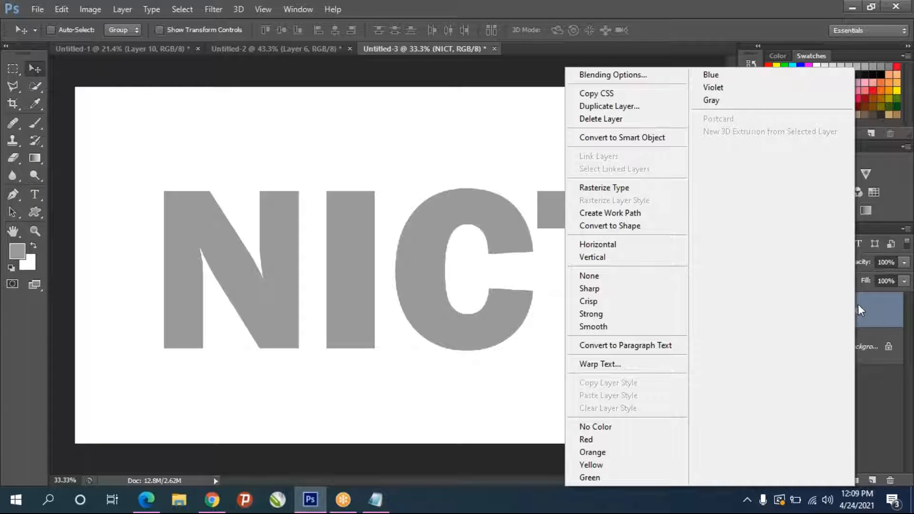
right_click(877, 311)
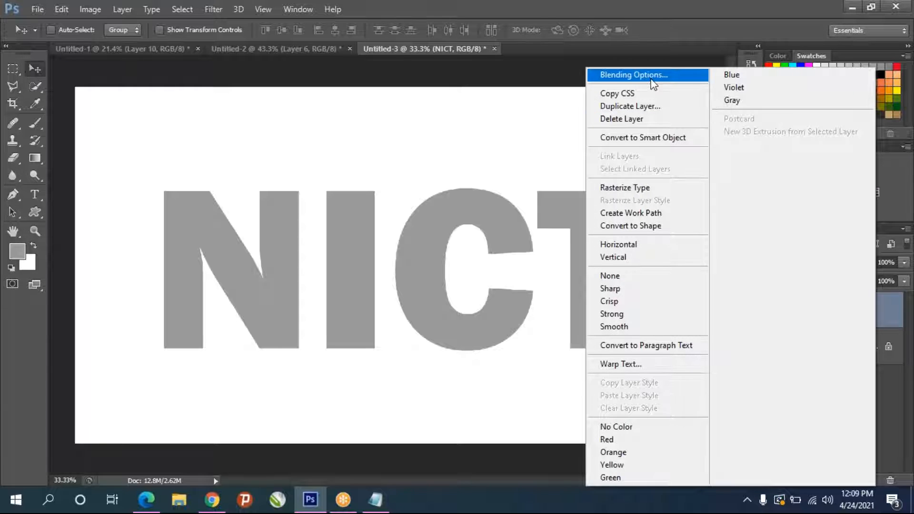
right_click(888, 324)
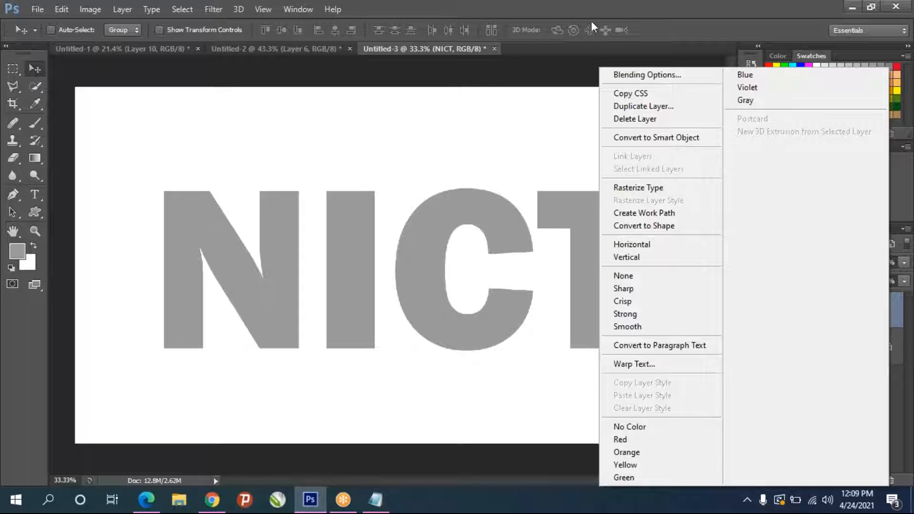
click(633, 75)
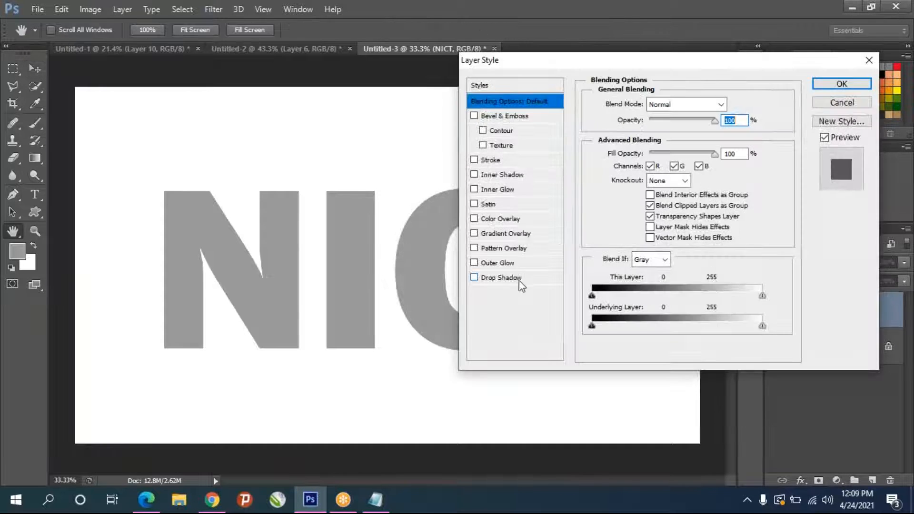
click(516, 279)
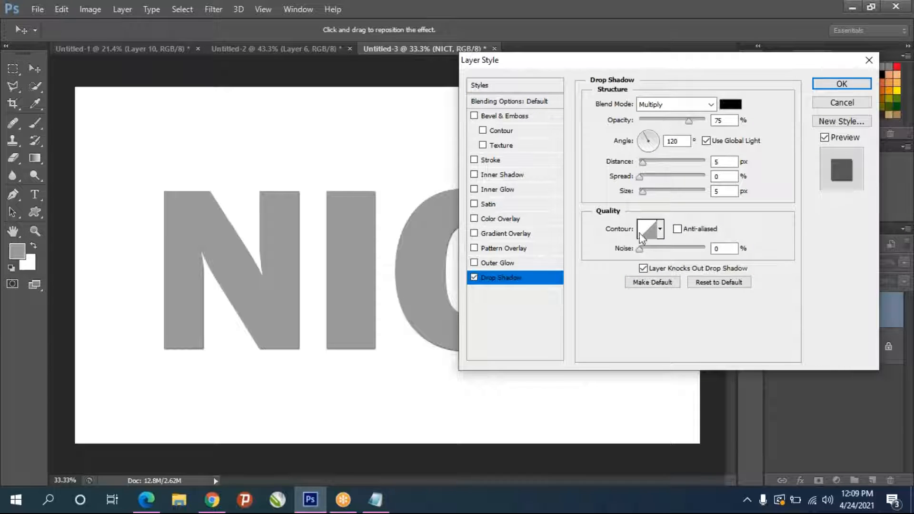
drag(643, 191, 652, 193)
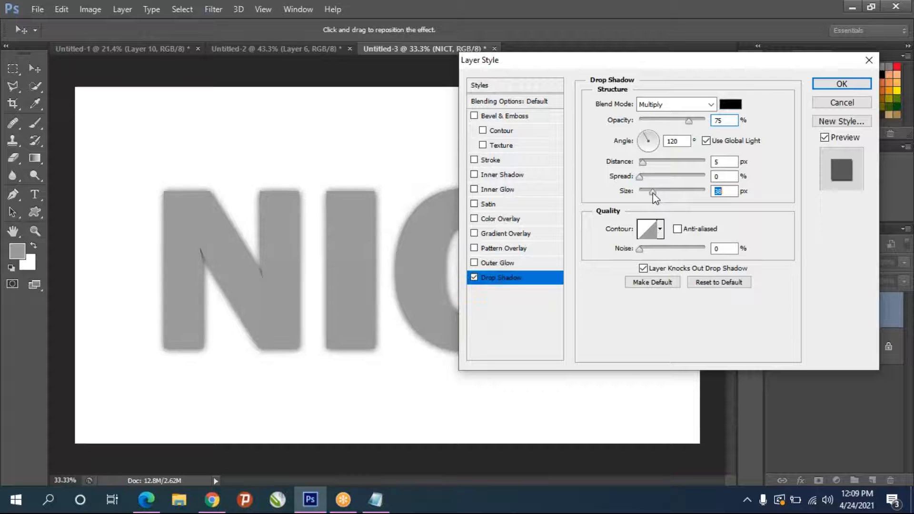
drag(640, 177, 679, 164)
click(667, 191)
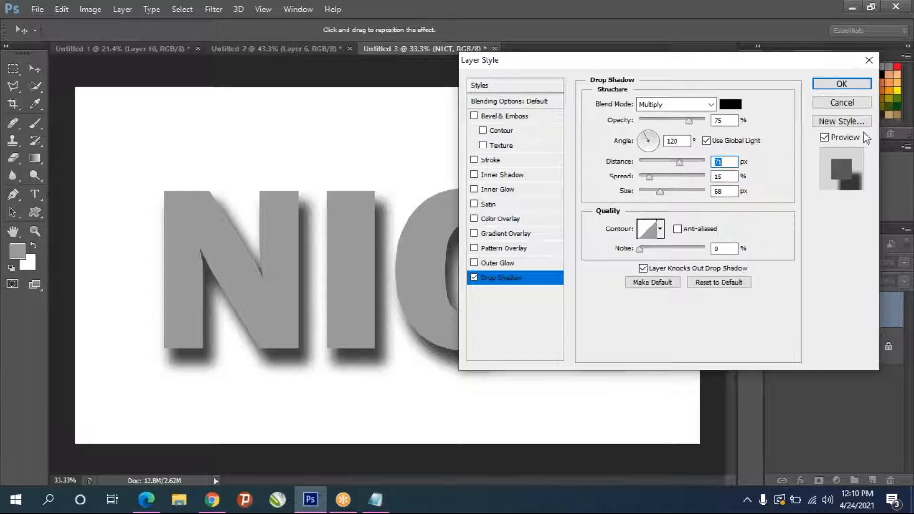
click(841, 87)
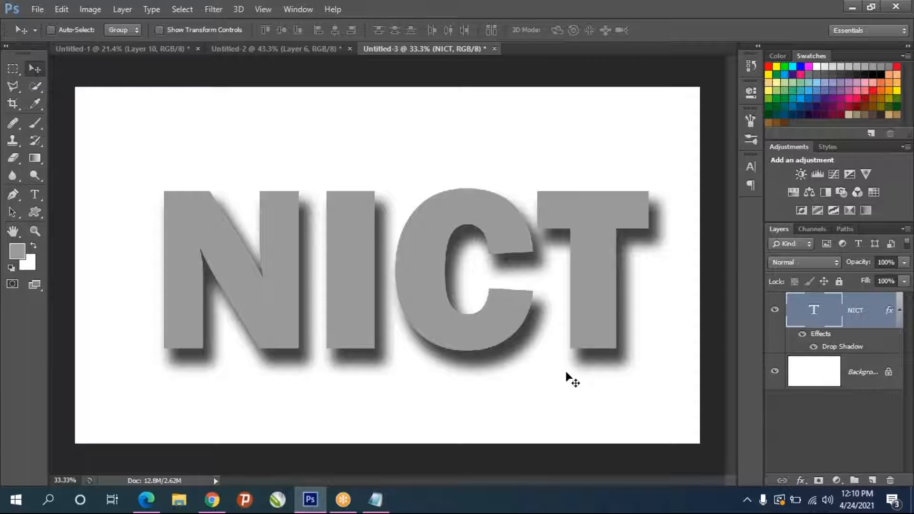
Add a Bevel & Emboss effect to the NICT layer with size 79 px and the Chisel Hard technique.
right_click(856, 315)
click(613, 76)
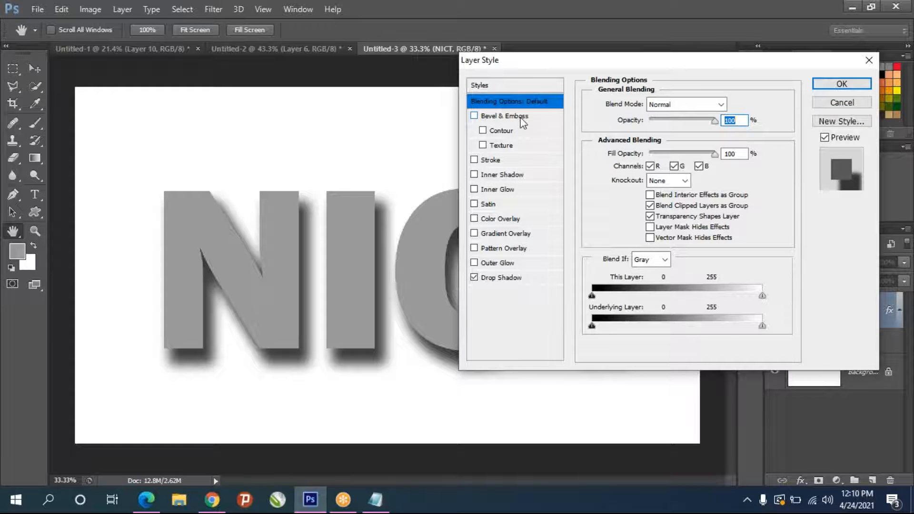
click(523, 118)
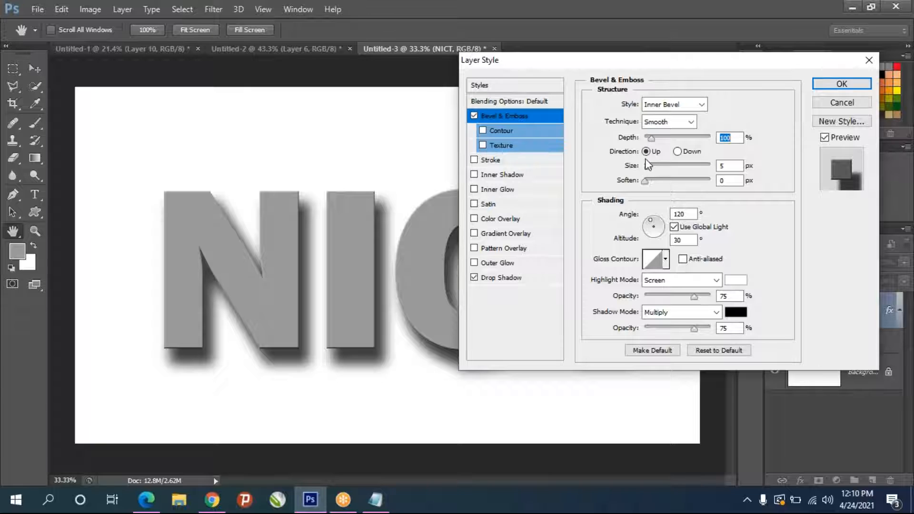
drag(648, 167, 667, 170)
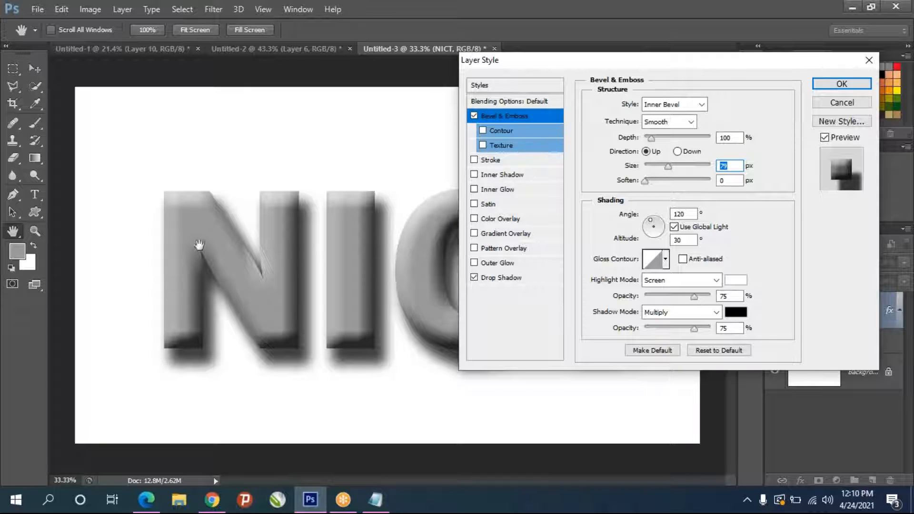
click(691, 125)
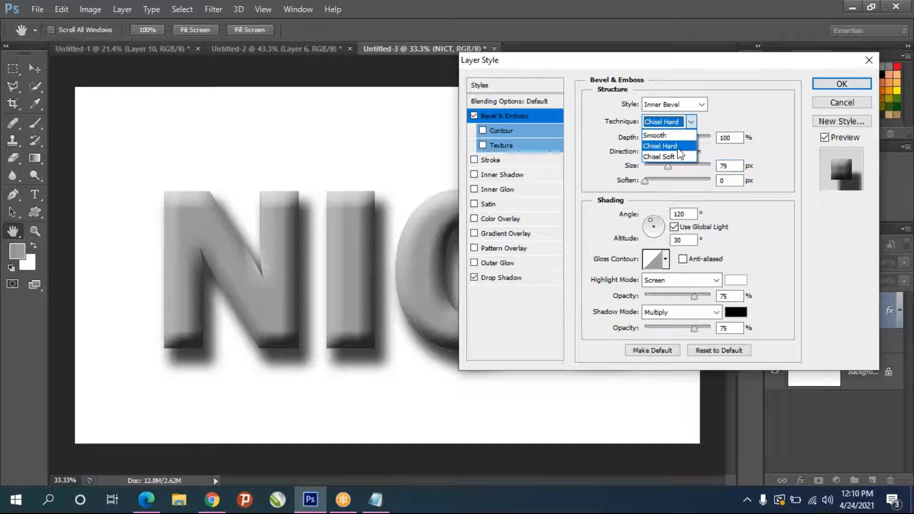
click(674, 142)
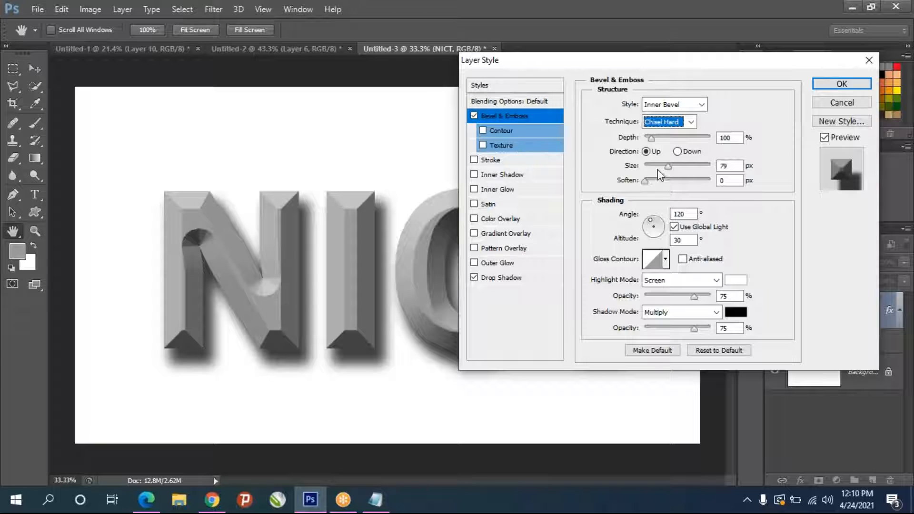
Set the bevel's depth to 225% and its size to 49 px.
drag(667, 166, 659, 167)
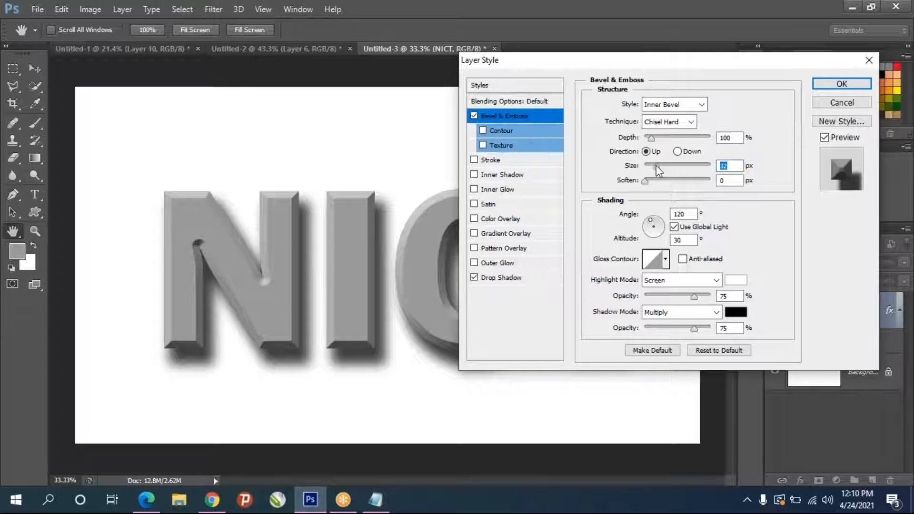
drag(656, 165, 654, 167)
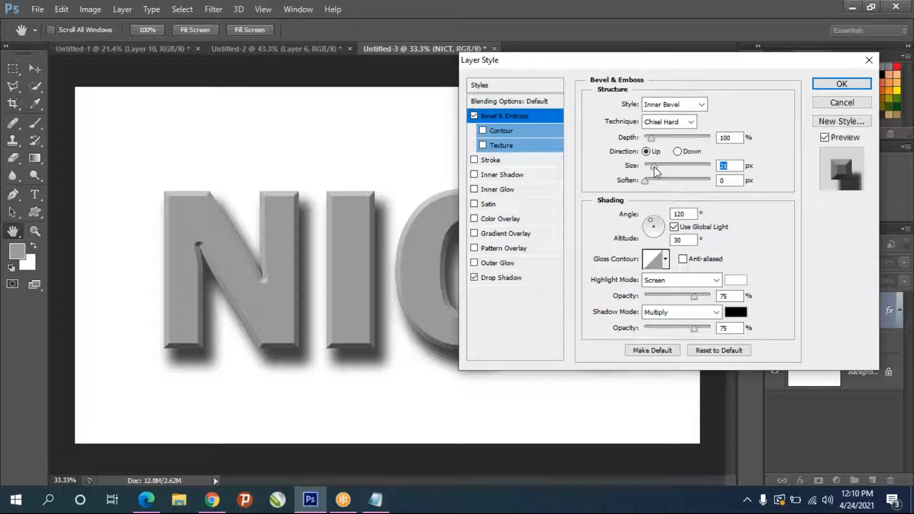
drag(656, 167, 655, 166)
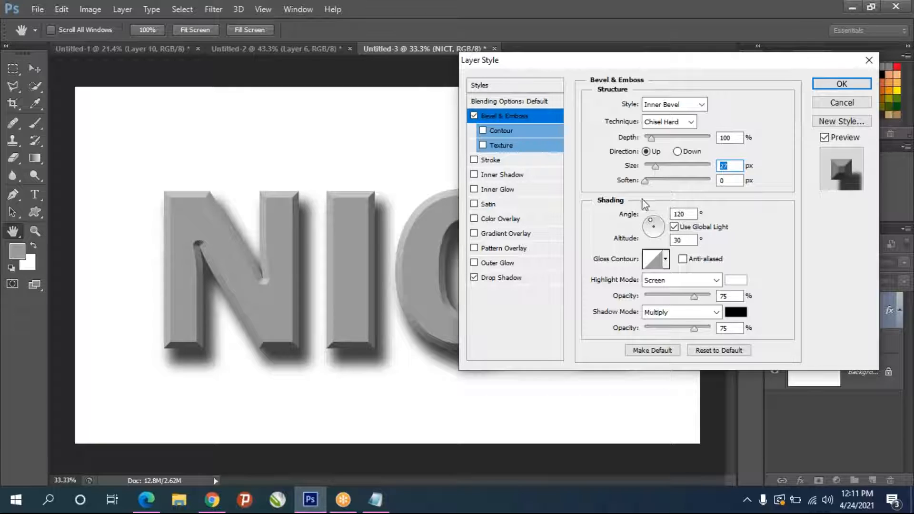
mouse_move(651, 138)
mouse_down()
mouse_move(669, 143)
mouse_move(662, 145)
mouse_up()
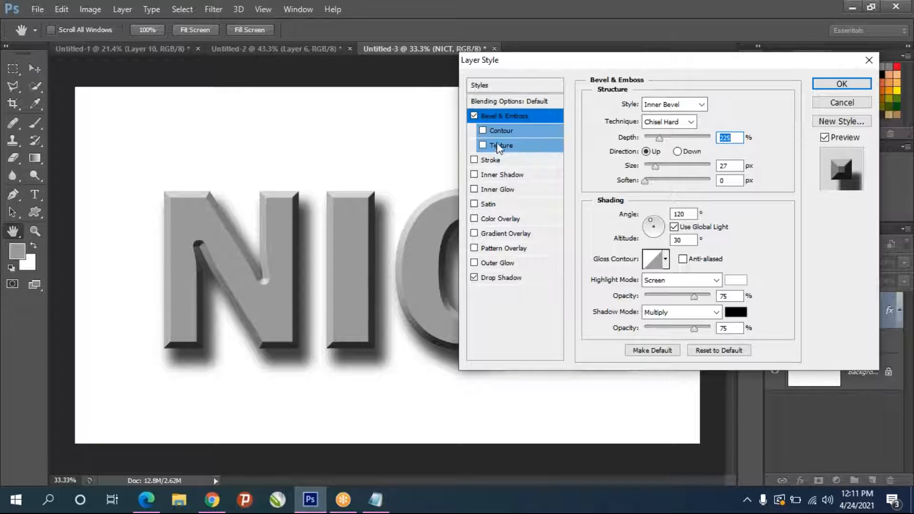
click(660, 166)
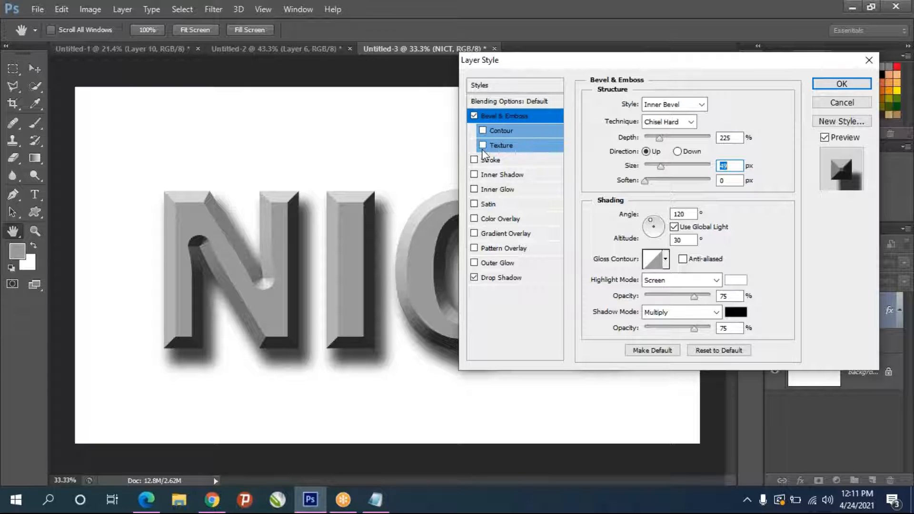
Enable the bevel's Texture and set its scale to 221% and its depth to -10%.
click(505, 147)
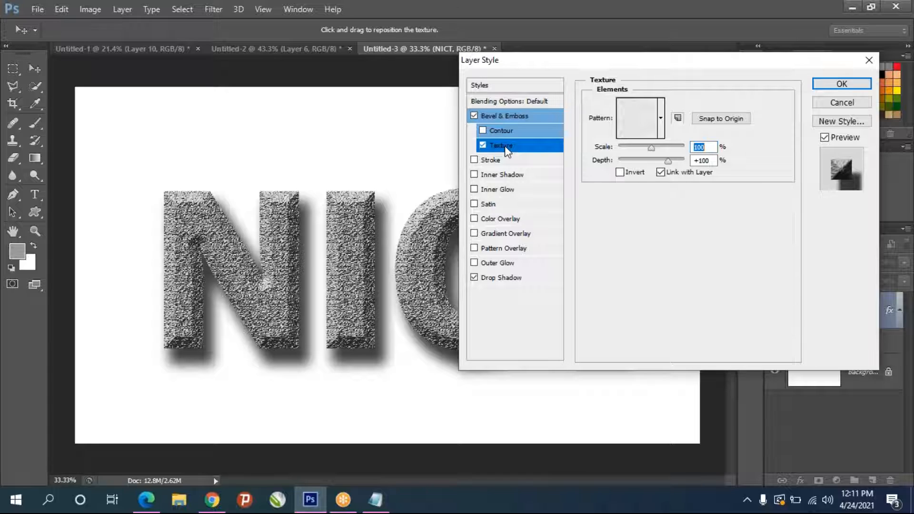
click(660, 125)
click(659, 135)
mouse_move(651, 148)
mouse_down()
mouse_move(614, 153)
mouse_move(655, 149)
mouse_up()
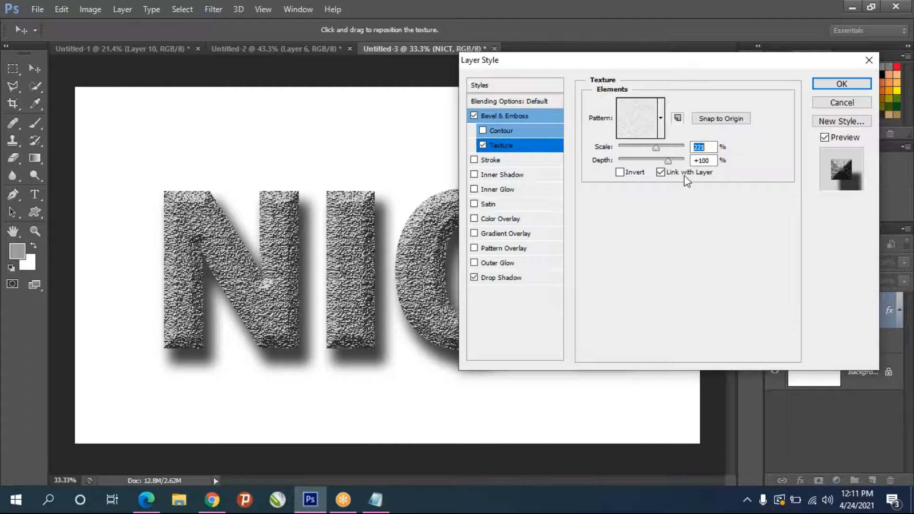
mouse_move(646, 162)
mouse_down()
mouse_move(631, 159)
mouse_move(650, 161)
mouse_up()
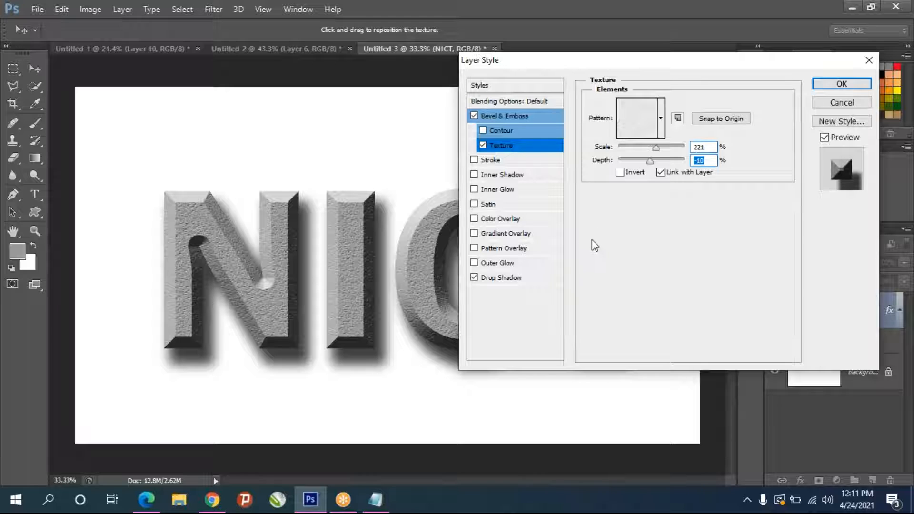
Set the bevel texture's depth to +10% and its scale to 87%.
click(669, 159)
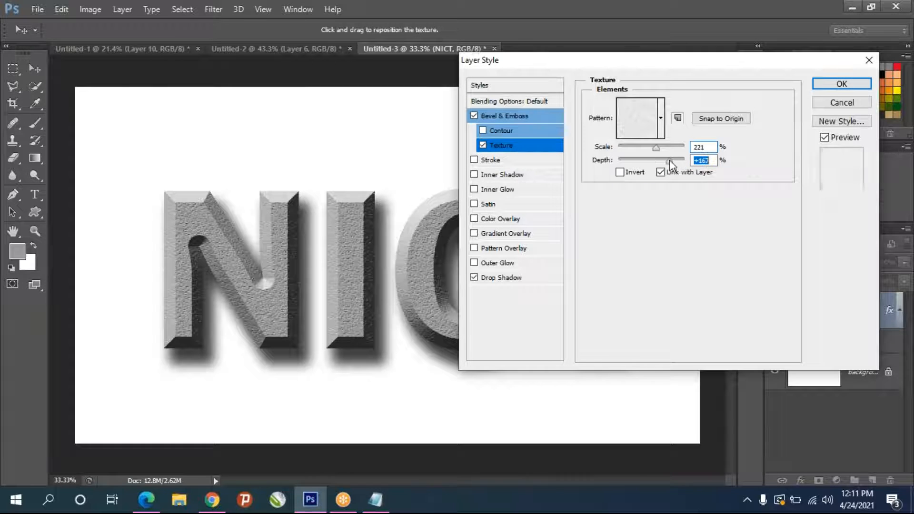
drag(629, 161, 655, 151)
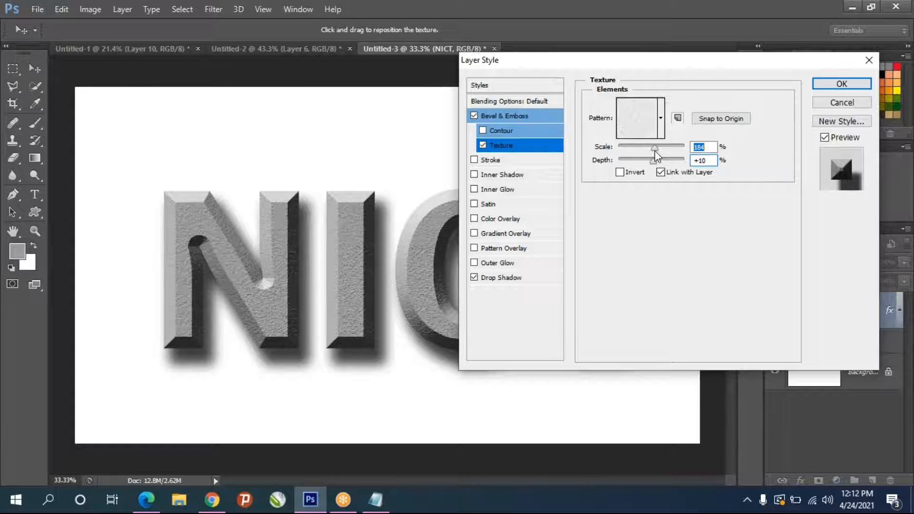
drag(656, 150, 647, 150)
Change the bevel texture's pattern to the fourth preset, a fine gray grain, and set its scale to 65%.
click(660, 129)
click(661, 130)
click(662, 130)
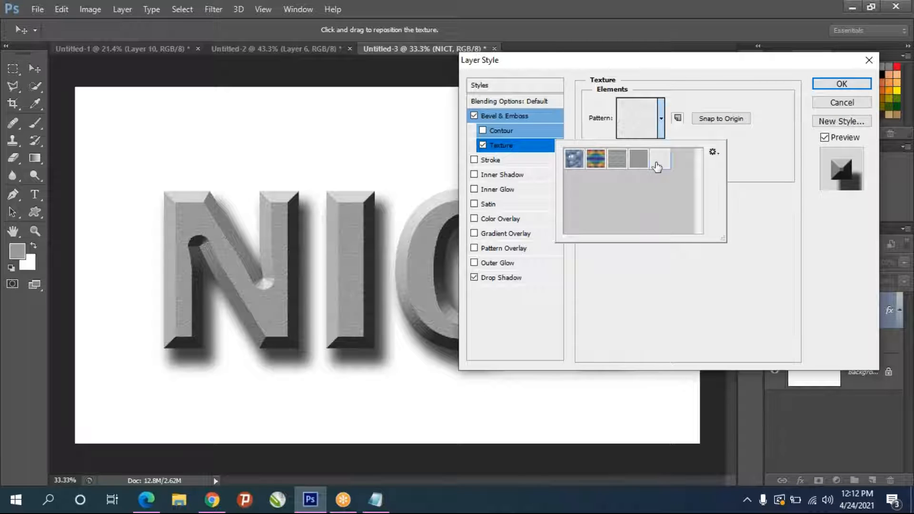
click(639, 159)
click(620, 164)
click(639, 160)
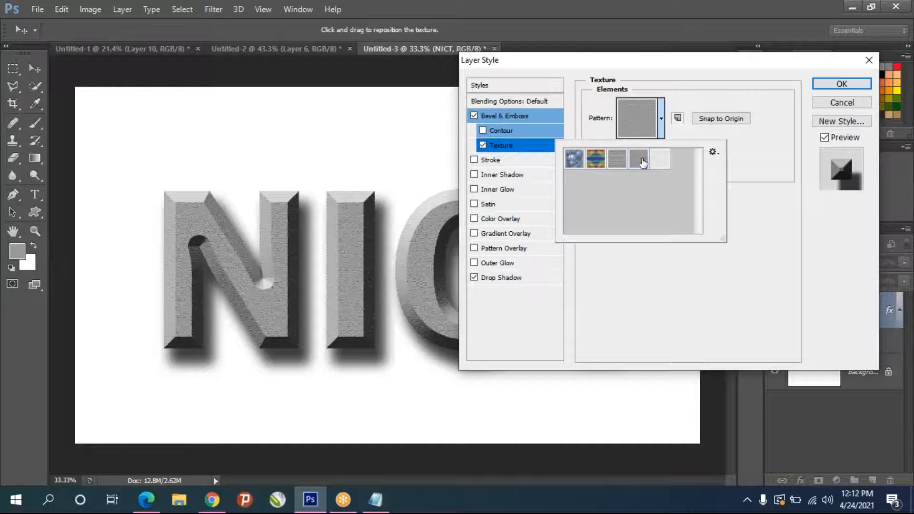
click(659, 118)
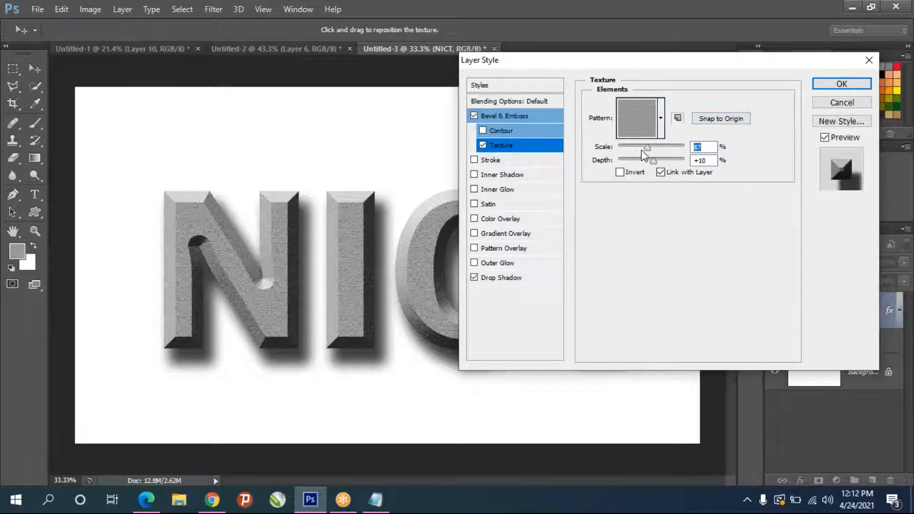
drag(641, 148, 639, 147)
Enable the bevel's Contour and try out the different preset curves on the NICT text.
click(504, 133)
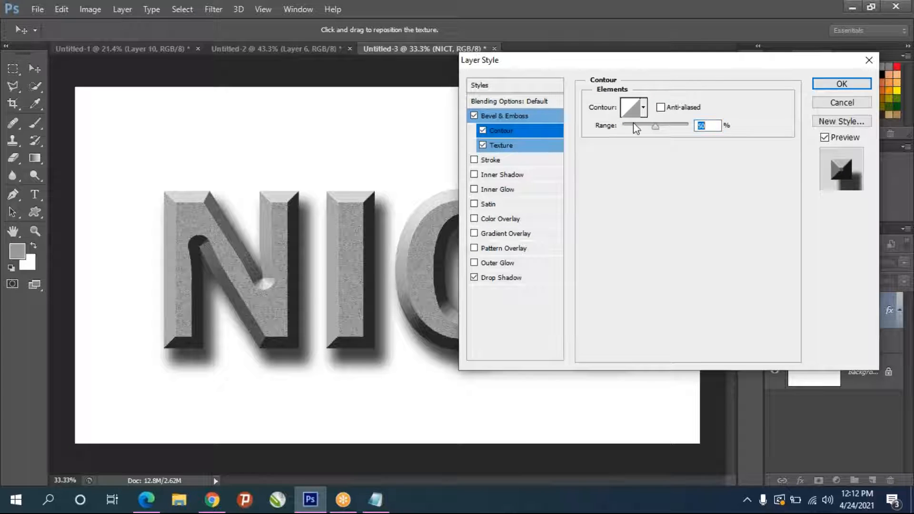
mouse_move(655, 126)
mouse_down()
mouse_move(672, 126)
mouse_move(655, 129)
mouse_up()
click(645, 111)
click(609, 141)
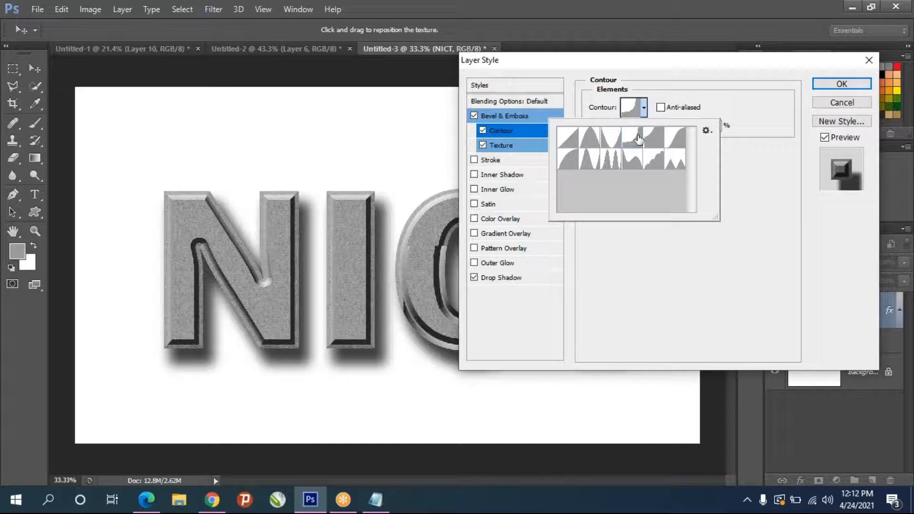
click(653, 139)
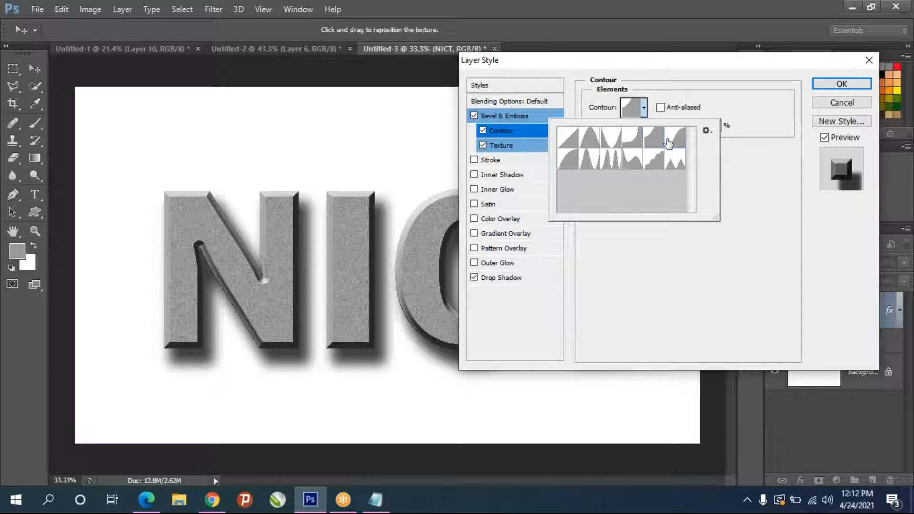
click(676, 142)
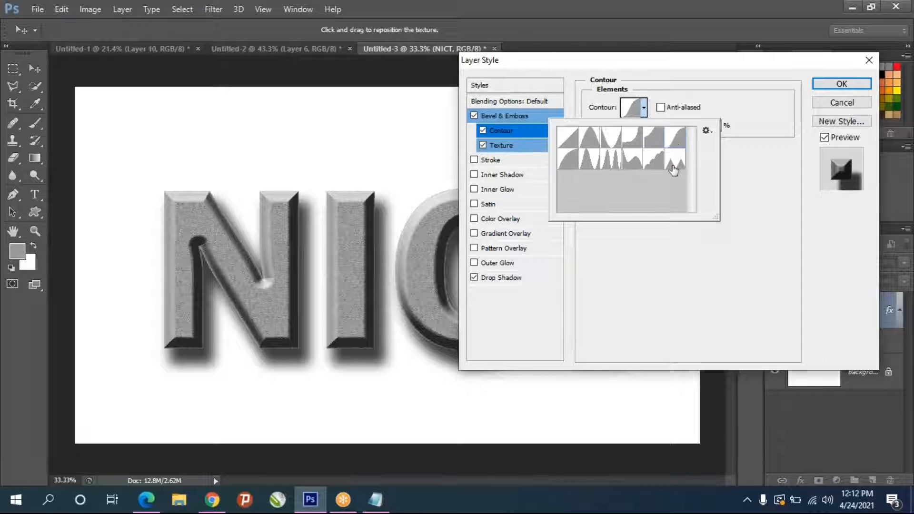
click(673, 168)
click(660, 166)
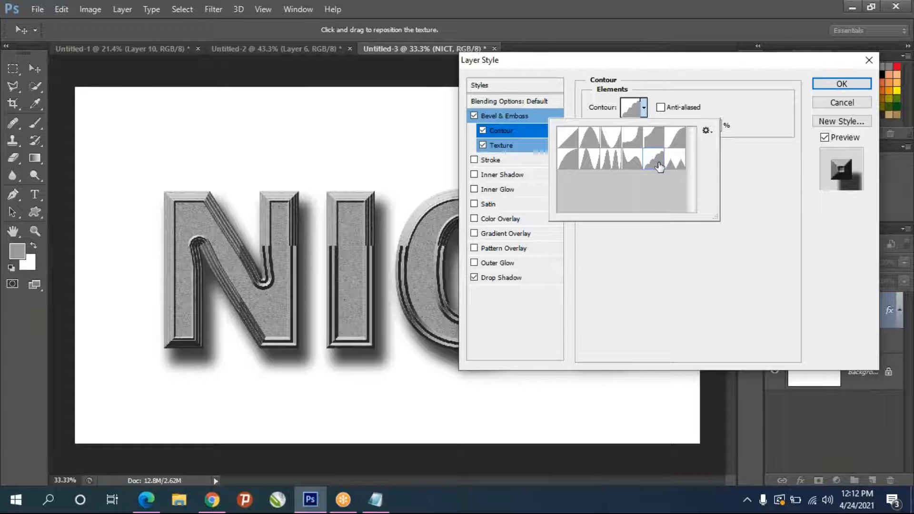
click(632, 161)
click(611, 162)
click(574, 164)
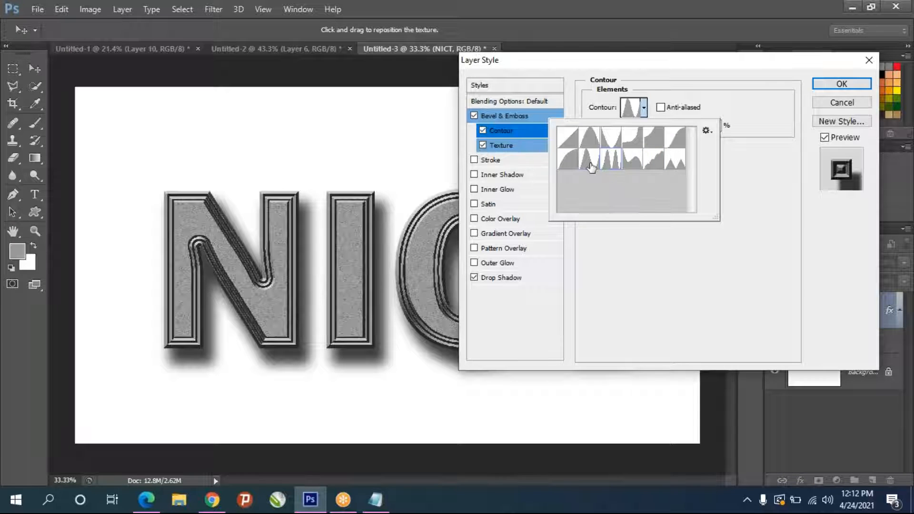
Choose the stepped contour curve from the second row of presets and set its range to 69%.
click(650, 161)
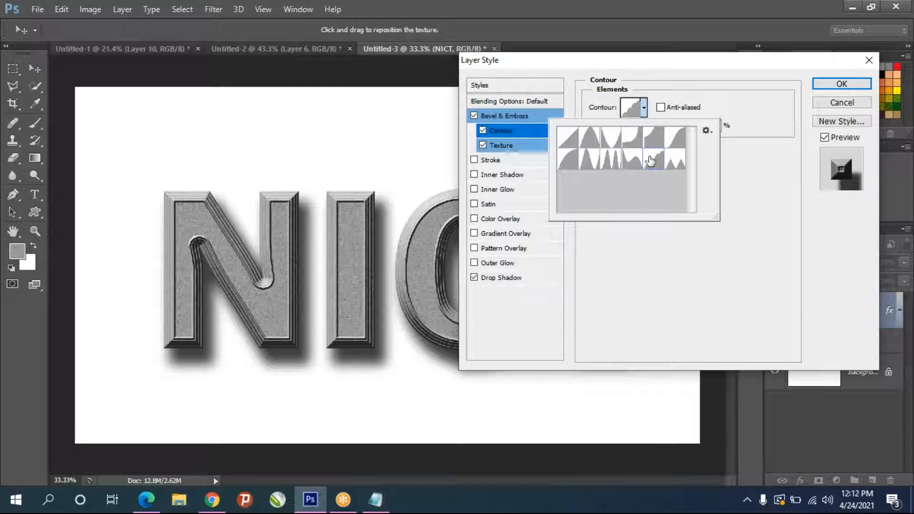
click(731, 157)
mouse_move(655, 123)
mouse_down()
mouse_move(695, 128)
mouse_move(590, 132)
mouse_move(680, 124)
mouse_move(667, 125)
mouse_up()
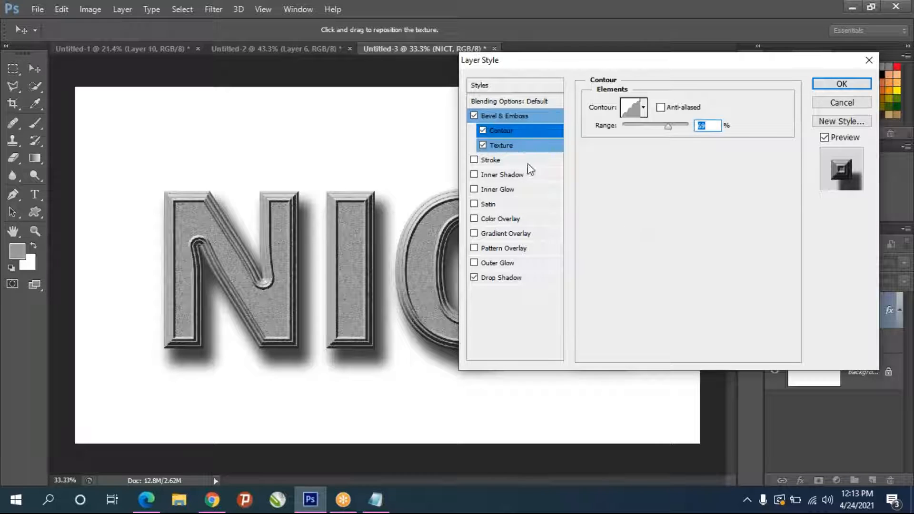
Set the texture's depth to -10% and its scale to 91%, and apply the layer style.
click(518, 148)
drag(657, 159, 650, 158)
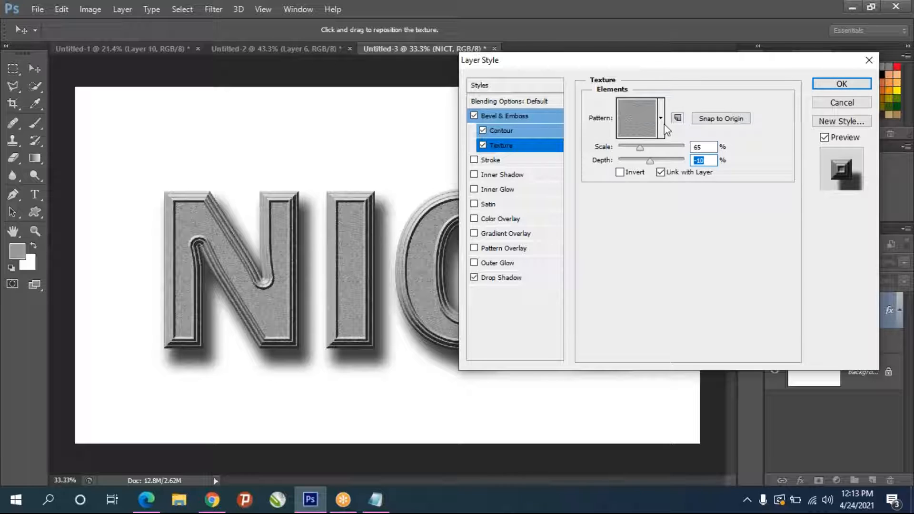
click(650, 147)
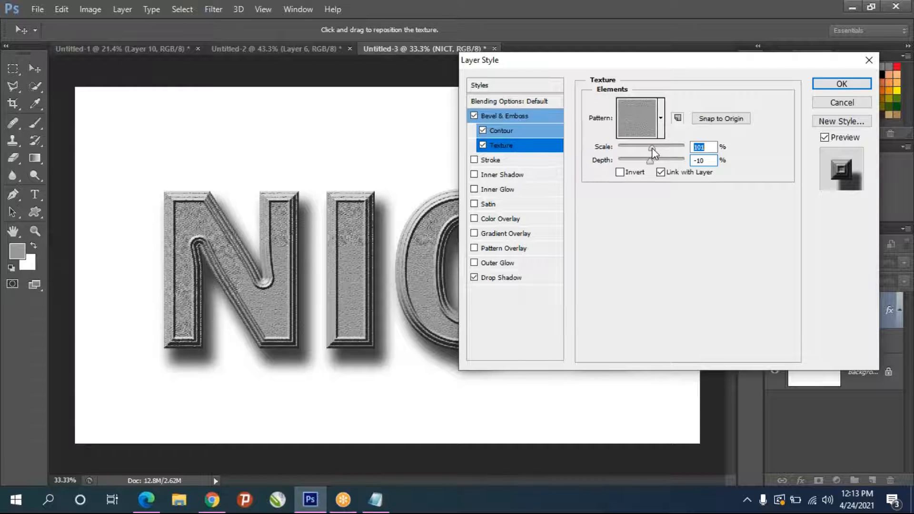
drag(649, 147, 648, 147)
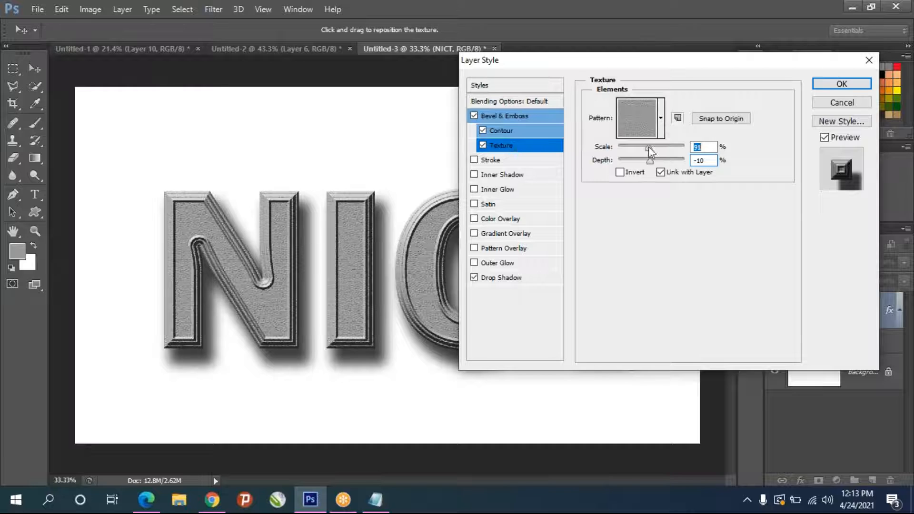
click(849, 88)
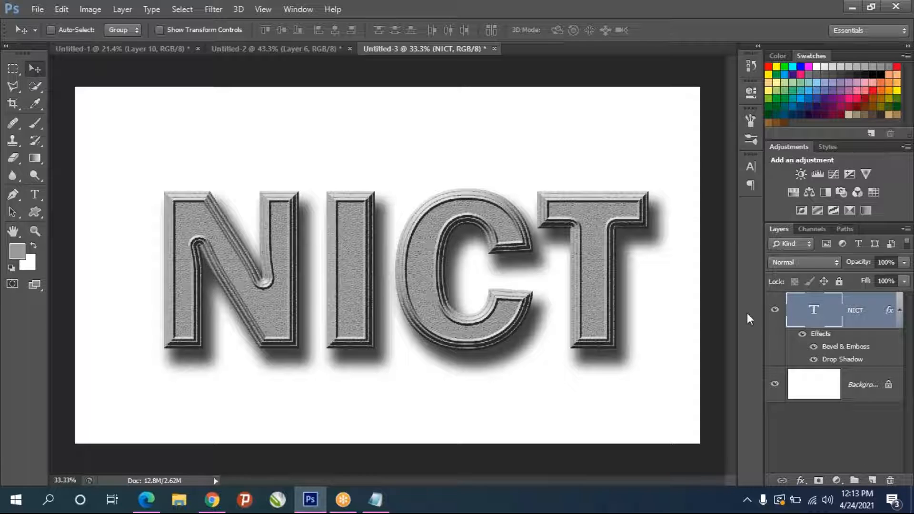
Recolour the NICT text from the swatches, trying black and a medium gray before filling it with dark gray.
click(833, 65)
click(884, 71)
key(alt+BackSpace)
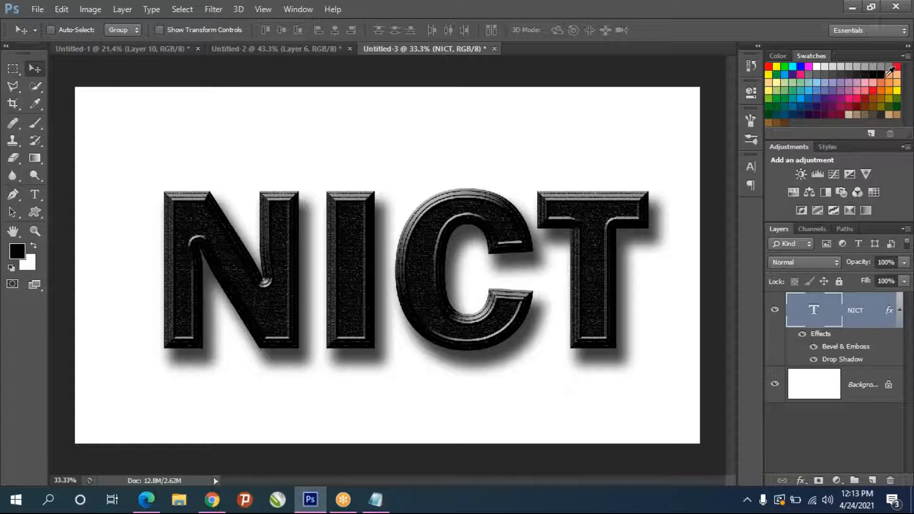
click(832, 72)
key(alt+BackSpace)
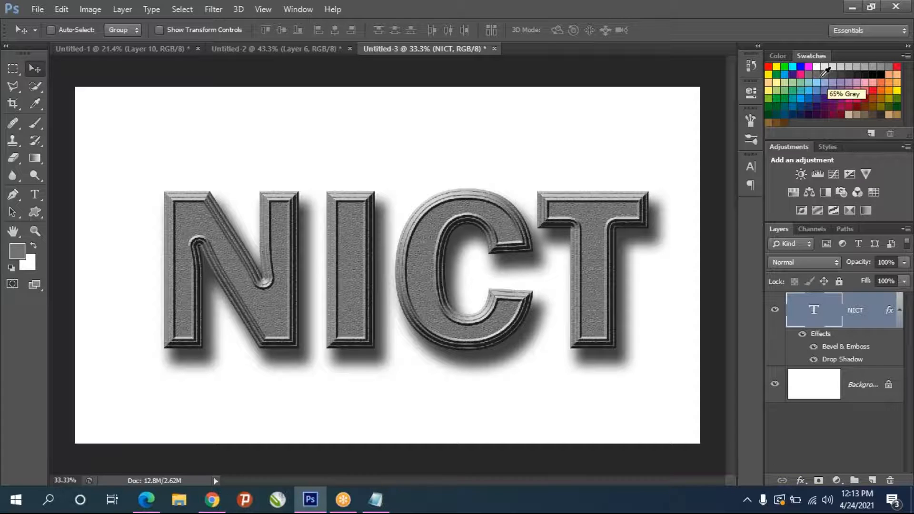
click(843, 73)
key(alt+BackSpace)
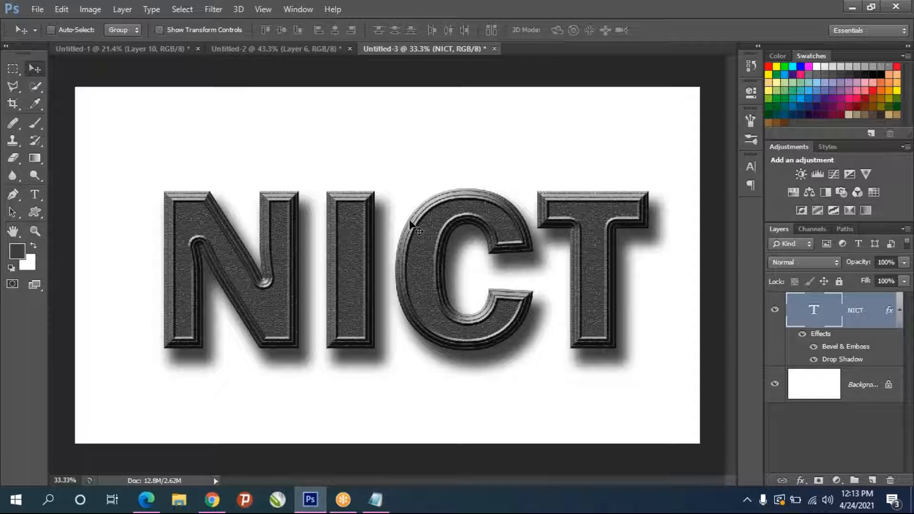
Scale the NICT text down to 52.5% and move it to the upper middle of the canvas.
scroll(335, 261, up, 5)
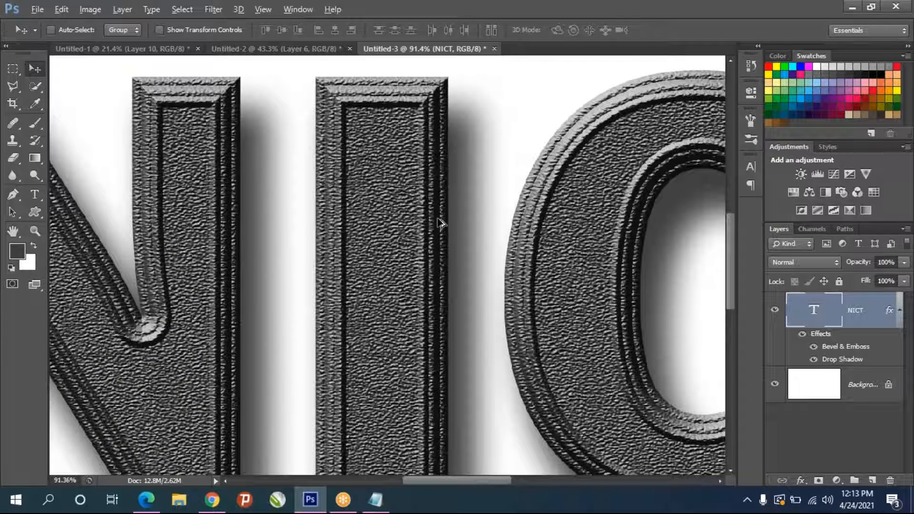
scroll(439, 222, down, 5)
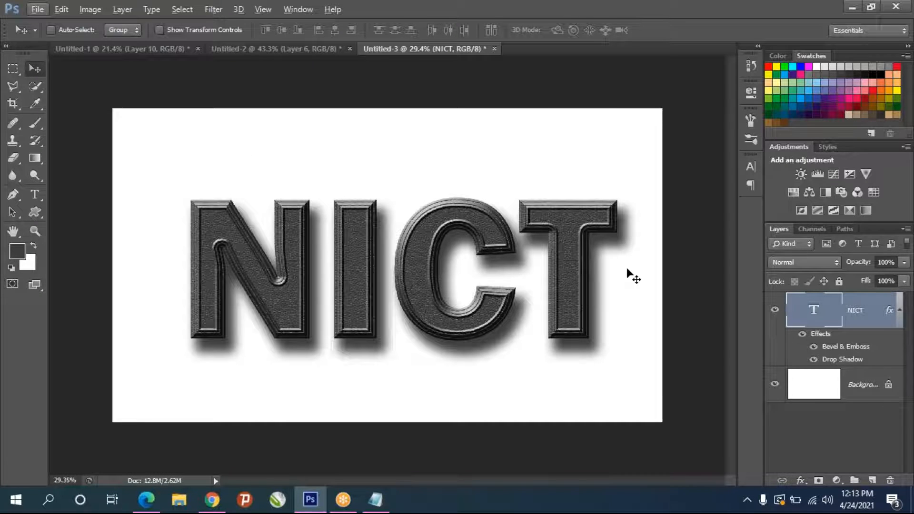
key(ctrl+t)
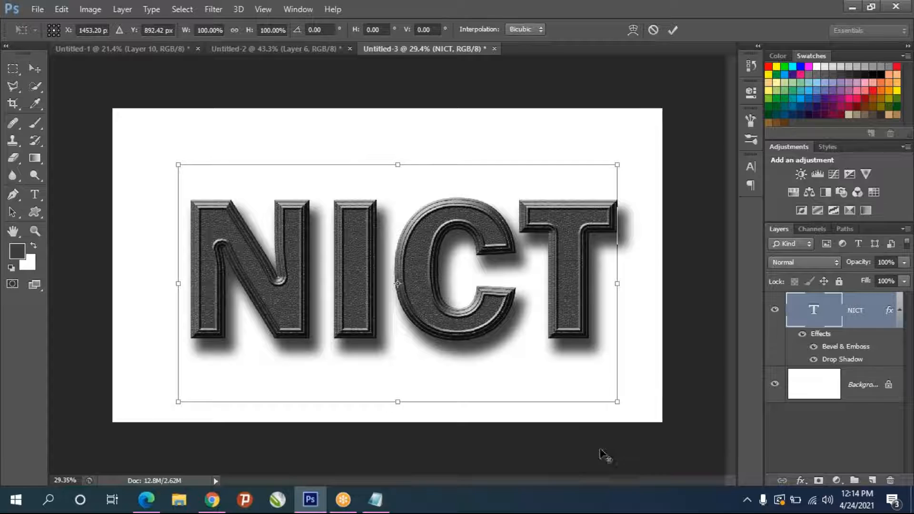
drag(613, 402, 513, 345)
drag(445, 299, 421, 203)
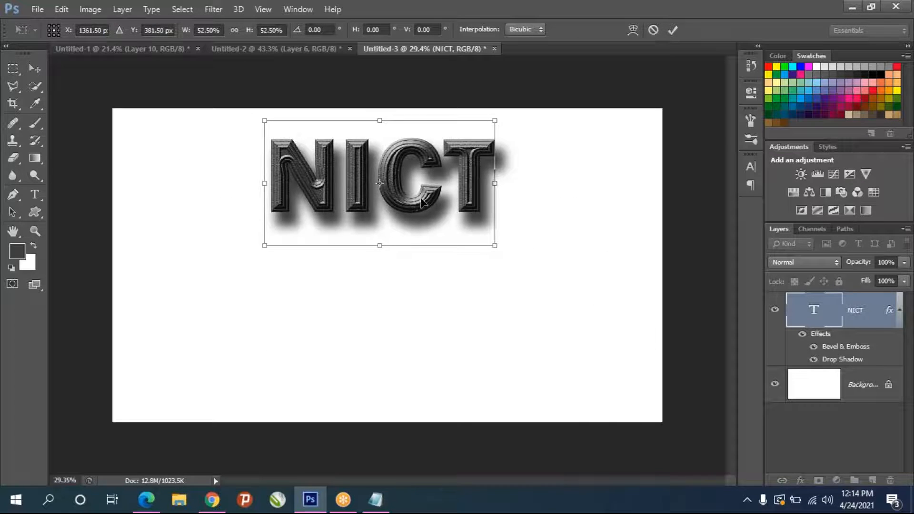
key(Return)
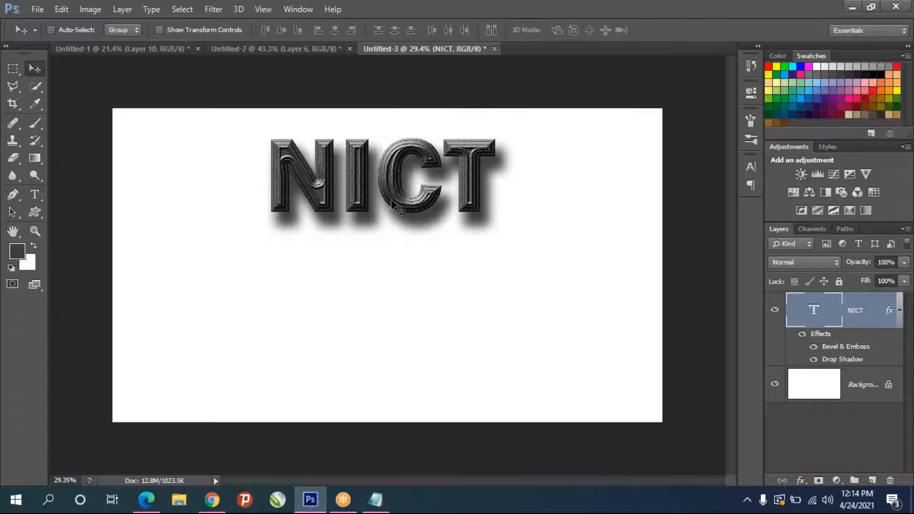
Reopen the NICT layer's style settings and set the bevel texture's scale to 61%.
scroll(438, 207, up, 2)
key(alt)
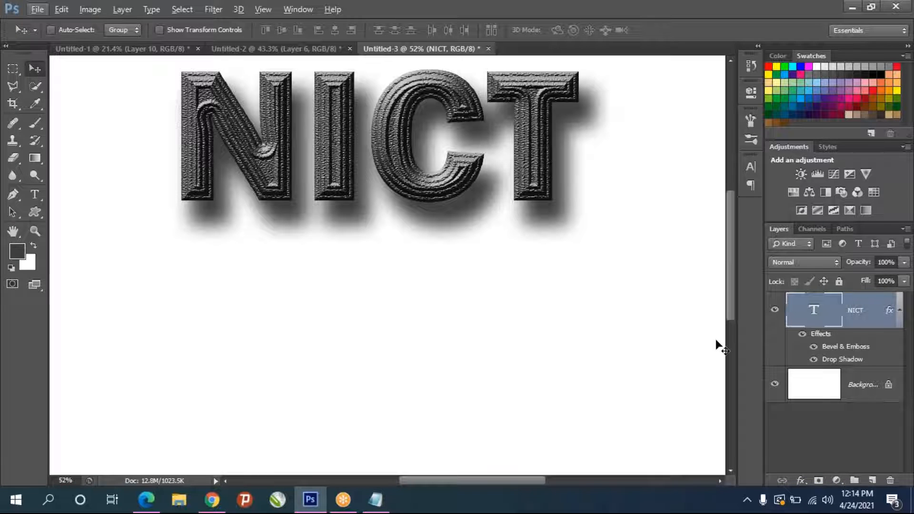
click(818, 337)
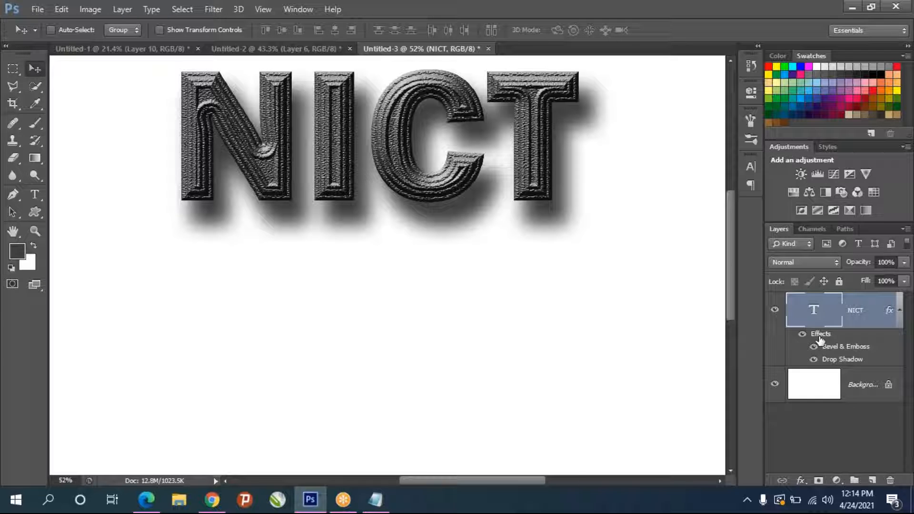
double_click(823, 336)
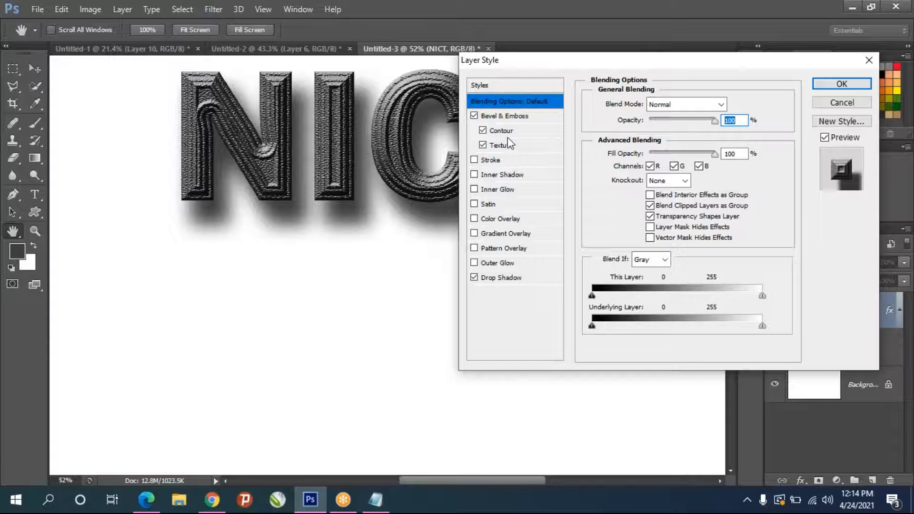
click(509, 150)
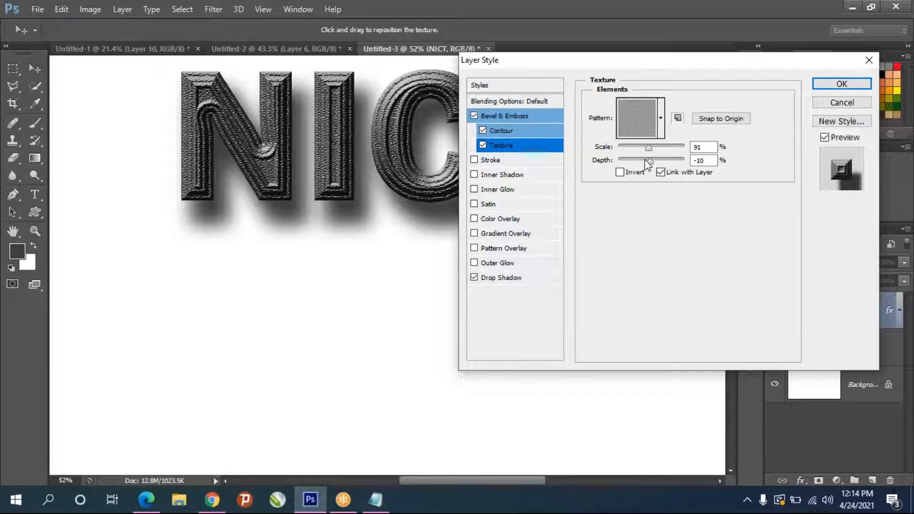
click(534, 130)
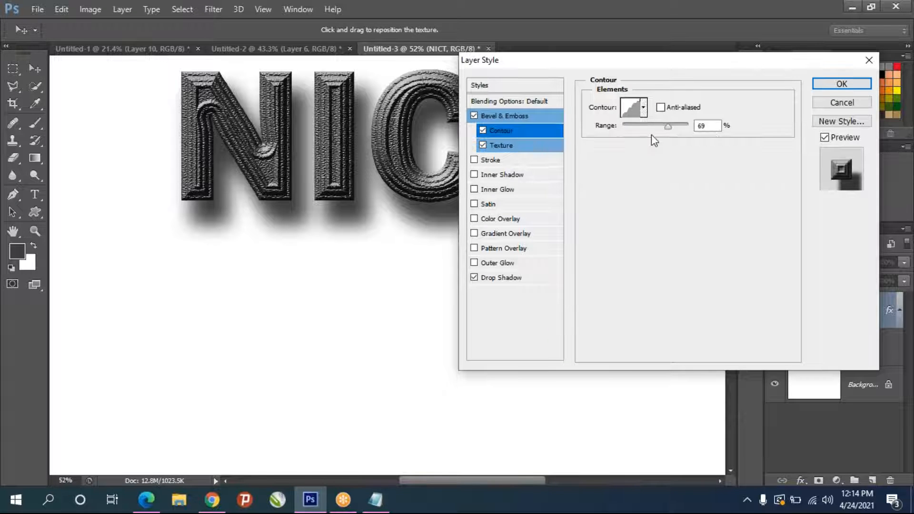
click(531, 150)
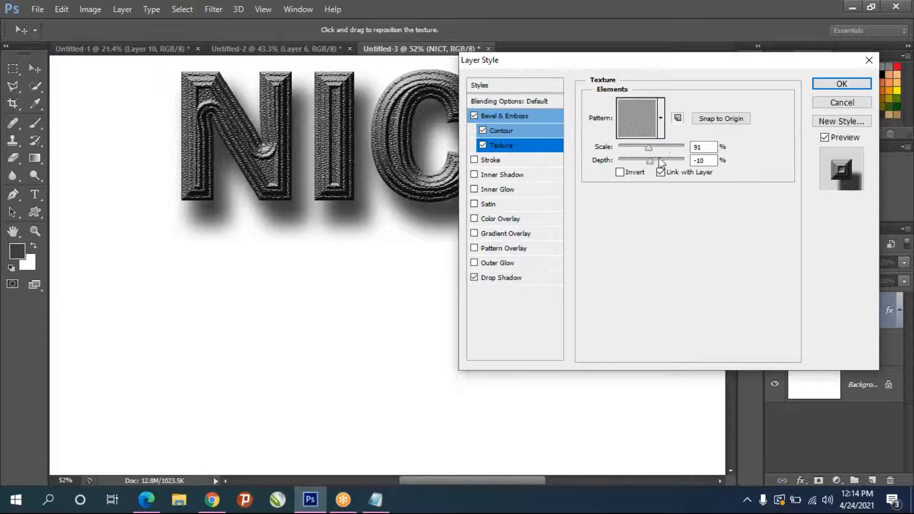
drag(640, 147, 638, 148)
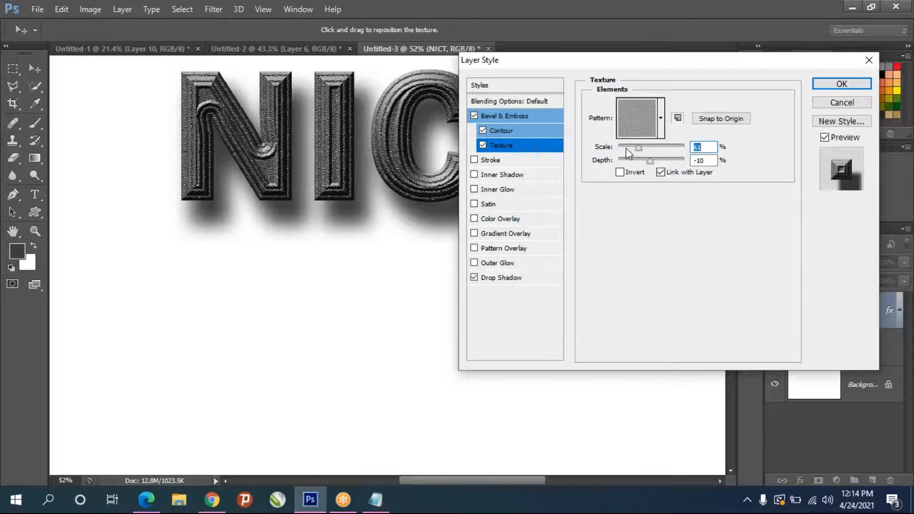
Set the bevel's contour range to 43%, reduce the bevel's size for narrower edges, and apply the style.
click(527, 132)
mouse_move(666, 125)
mouse_down()
mouse_move(642, 125)
mouse_move(665, 128)
mouse_move(651, 127)
mouse_up()
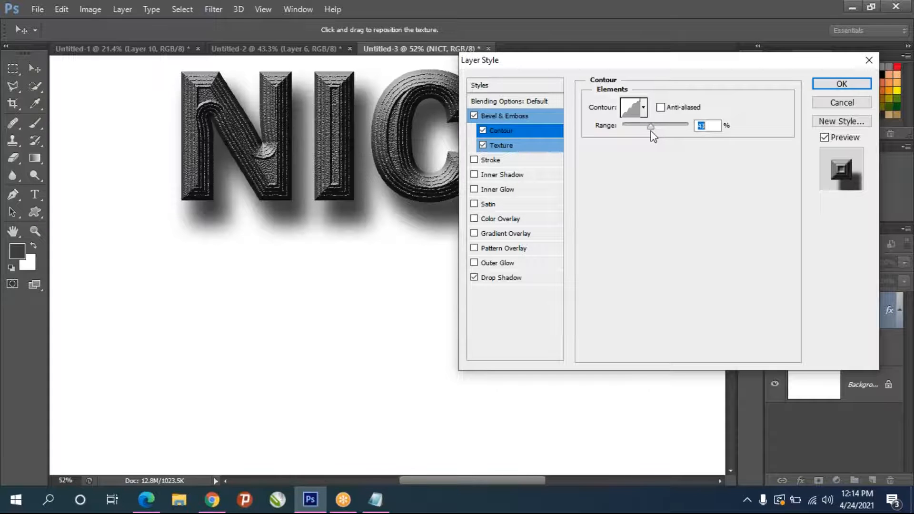
click(504, 117)
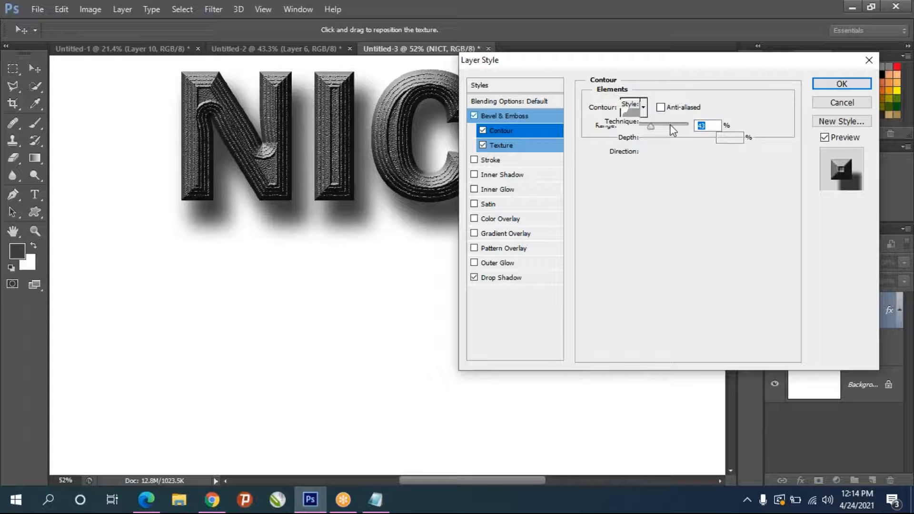
drag(660, 167, 655, 167)
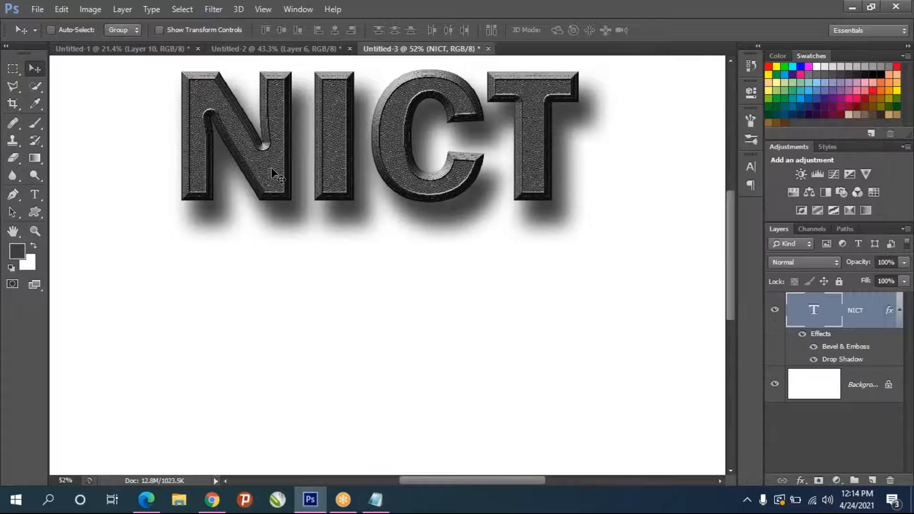
Add a second text reading NICT in the empty area below the styled text.
scroll(439, 190, down, 2)
scroll(443, 195, up, 2)
scroll(446, 198, down, 4)
key(alt)
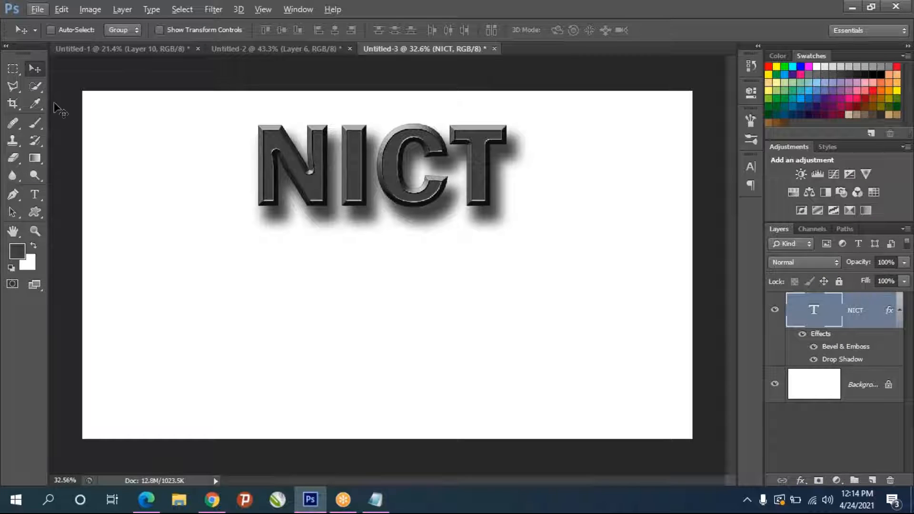
key(t)
click(195, 320)
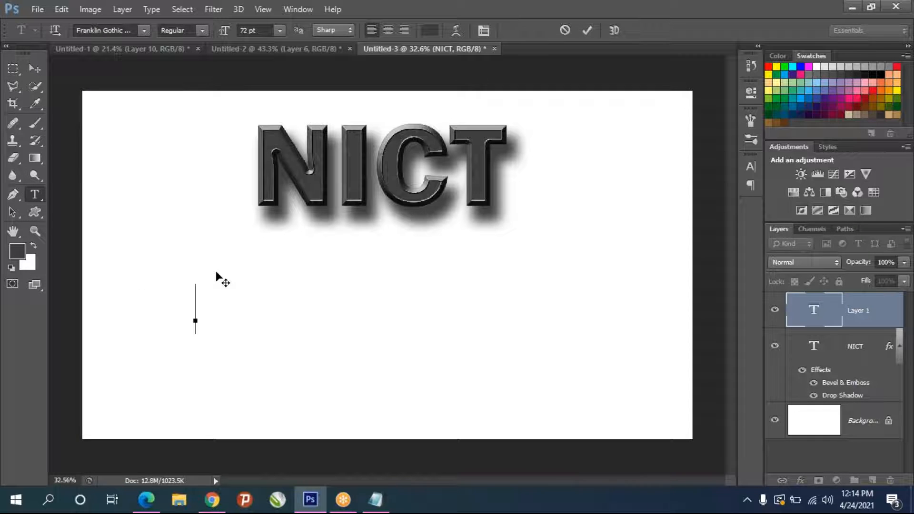
text(NICT)
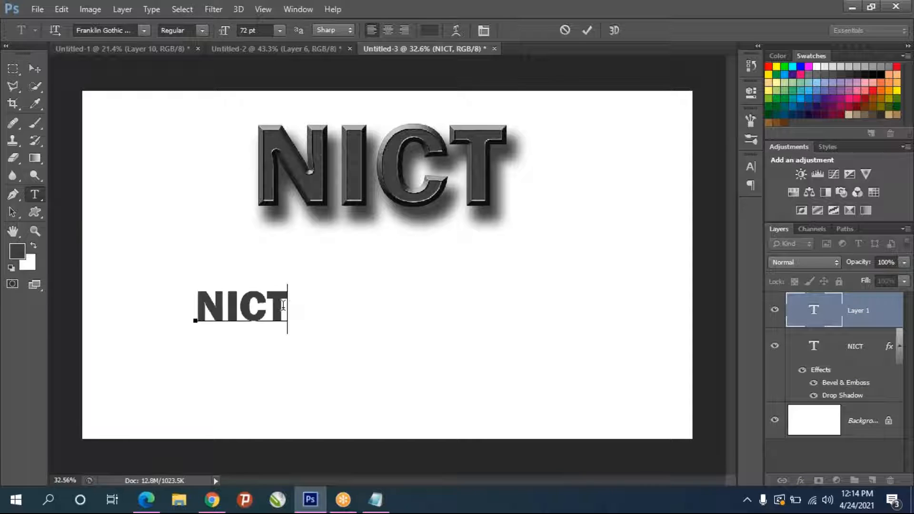
Try the Harlow Solid Italic, Maiandra GD and MV Boli fonts on the whole new NICT text.
key(ctrl+a)
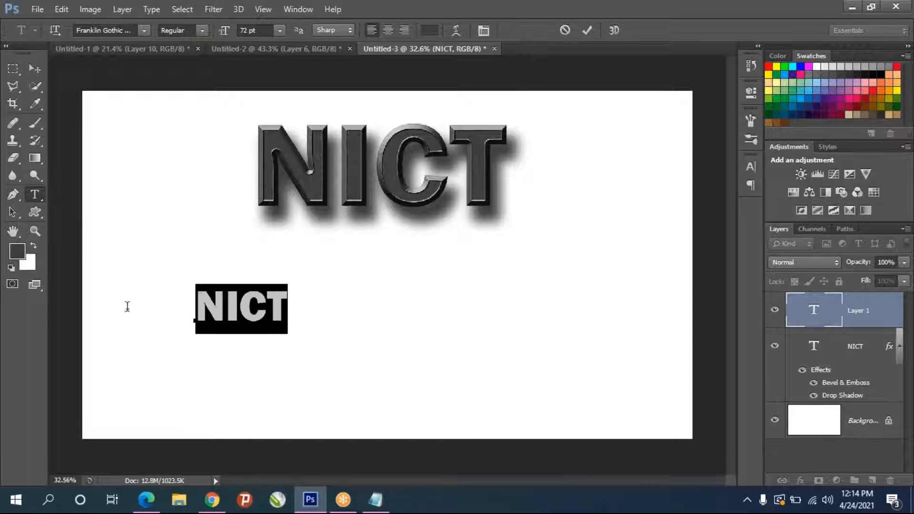
click(143, 32)
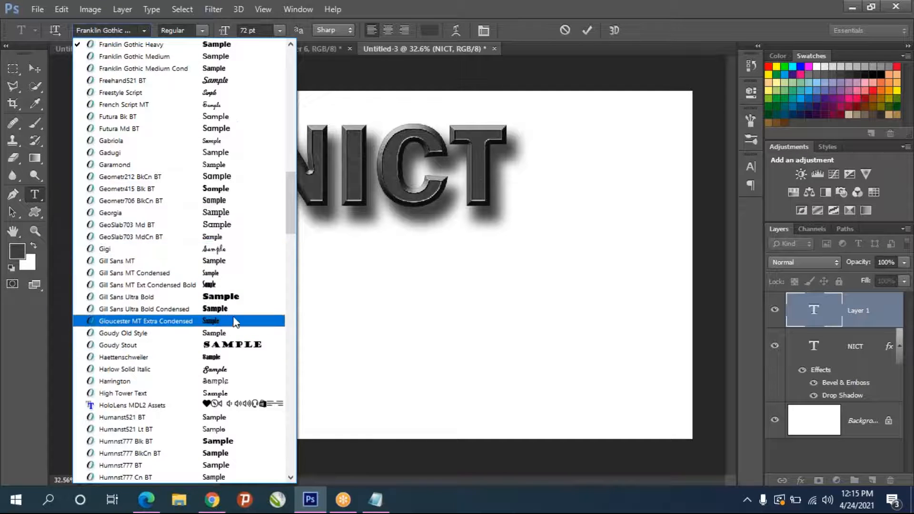
scroll(223, 308, down, 2)
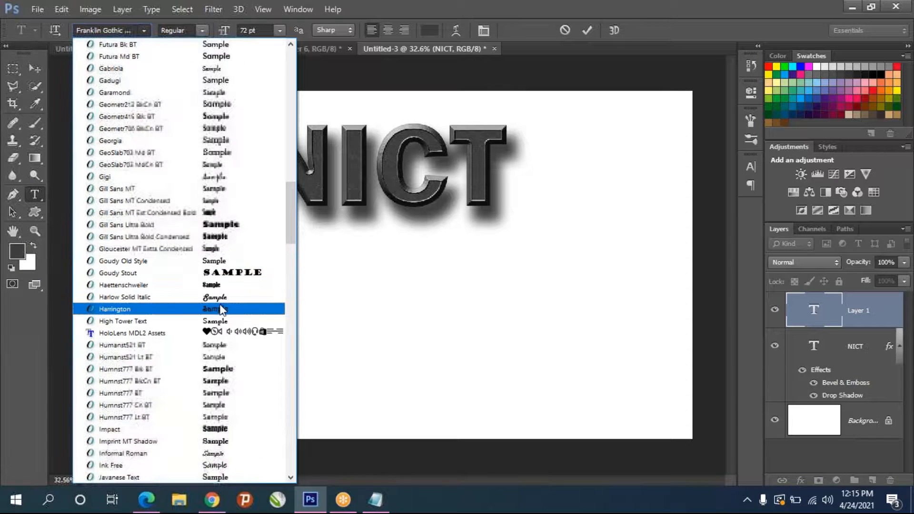
click(220, 297)
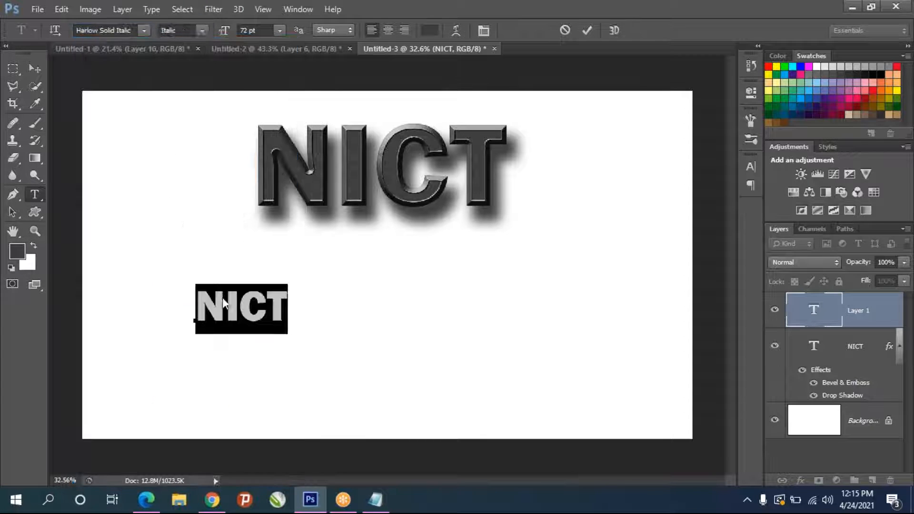
click(143, 31)
click(219, 408)
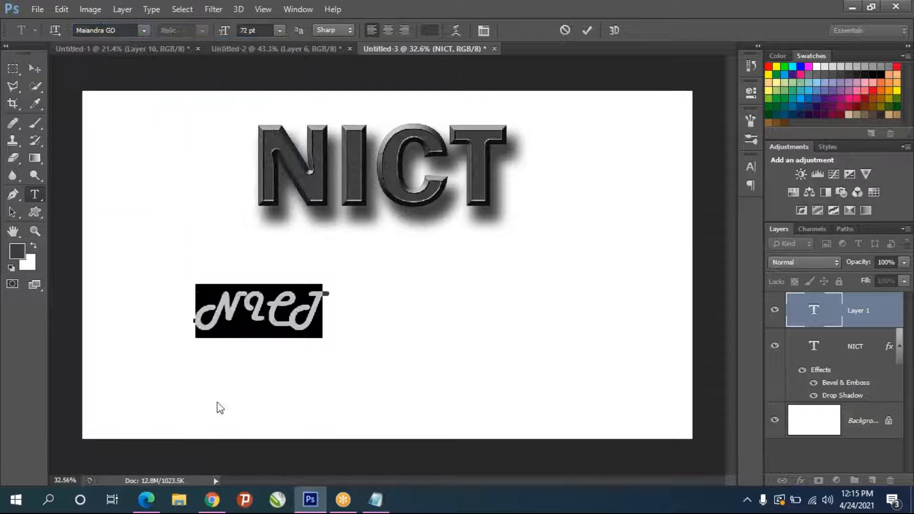
click(143, 31)
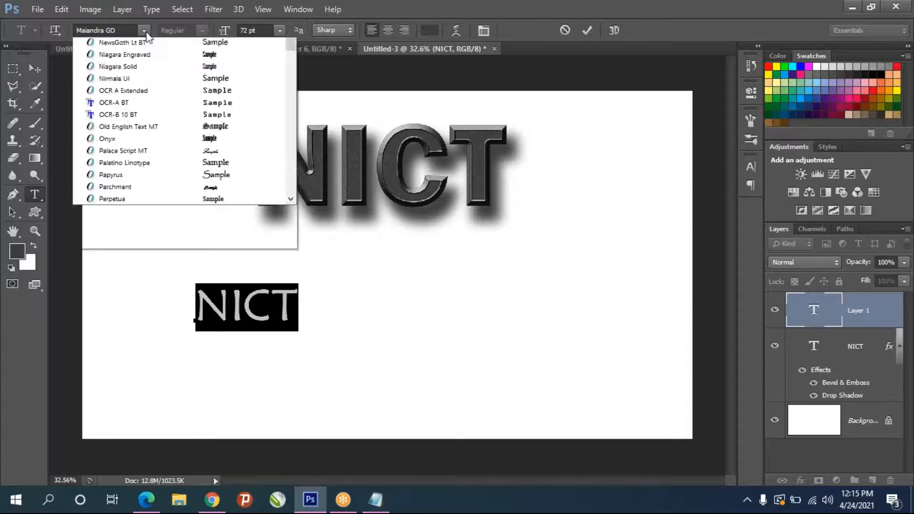
click(204, 247)
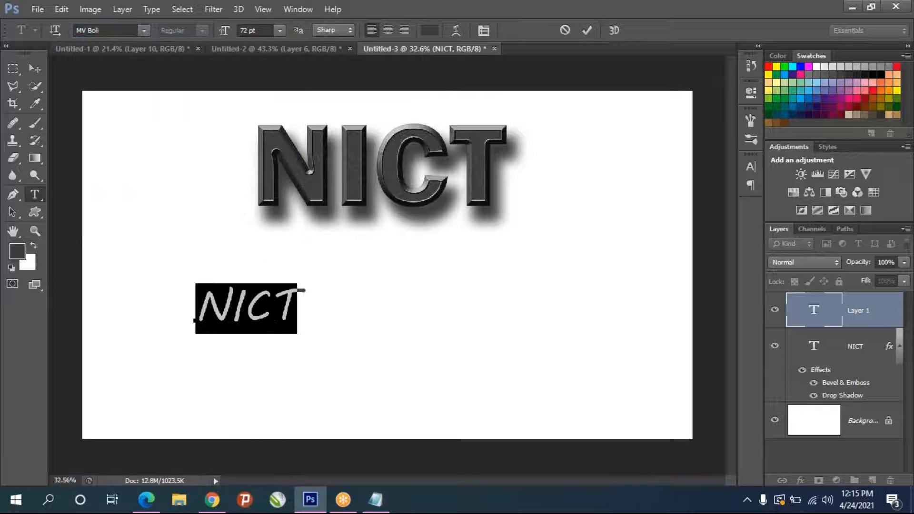
Look through the font choices around MV Boli and try Matura MT Script Capitals on the new NICT text.
click(144, 31)
scroll(230, 196, up, 3)
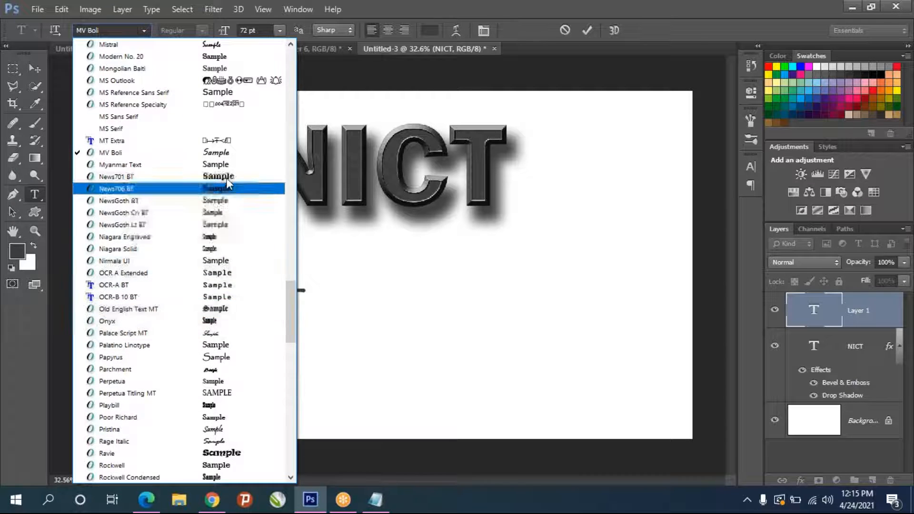
click(224, 152)
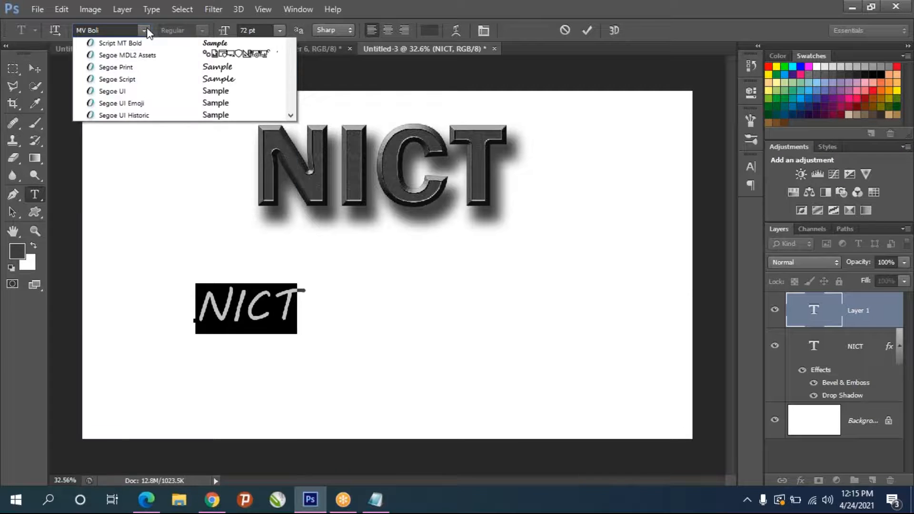
click(147, 30)
scroll(217, 119, up, 2)
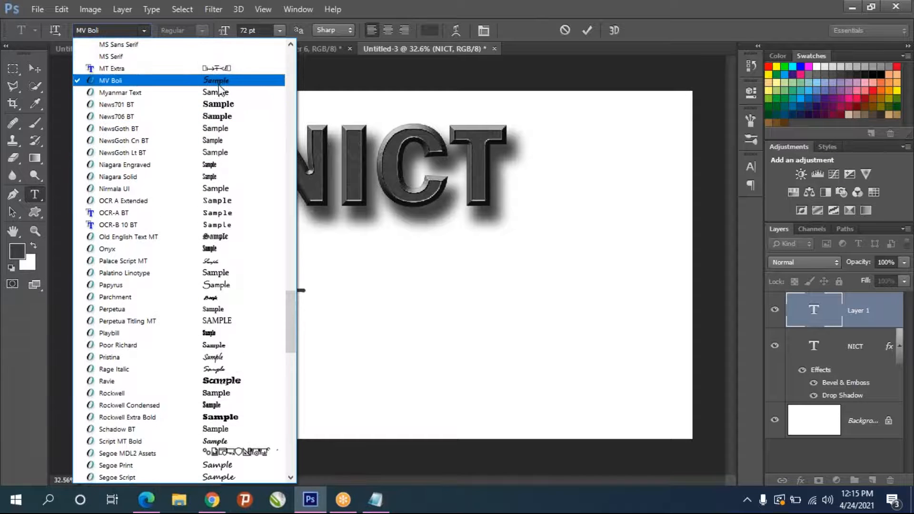
scroll(216, 121, up, 4)
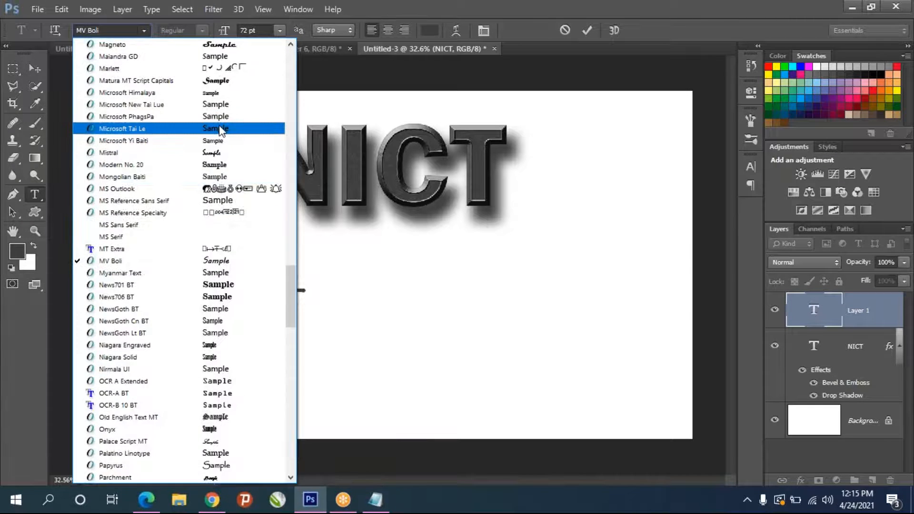
click(216, 81)
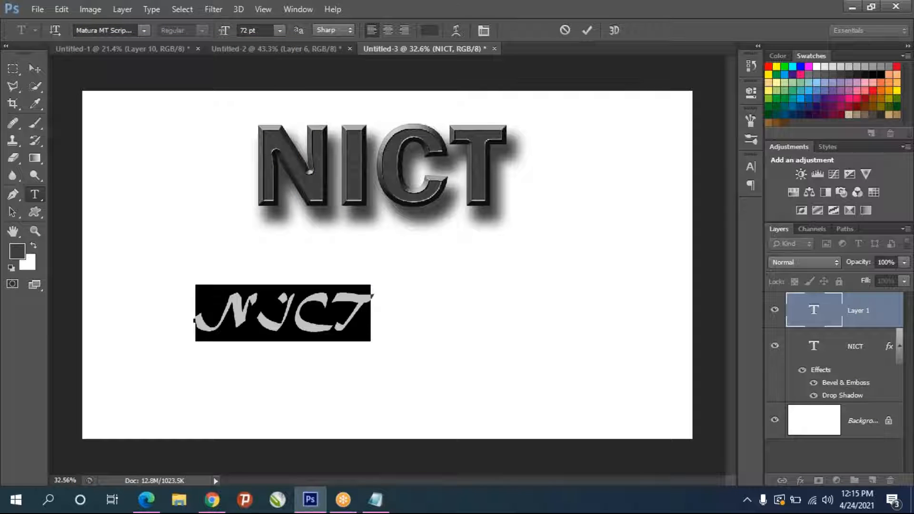
Try the Lucida Handwriting, Ink Free and Kristen ITC fonts on the new NICT text.
click(148, 29)
scroll(216, 95, up, 8)
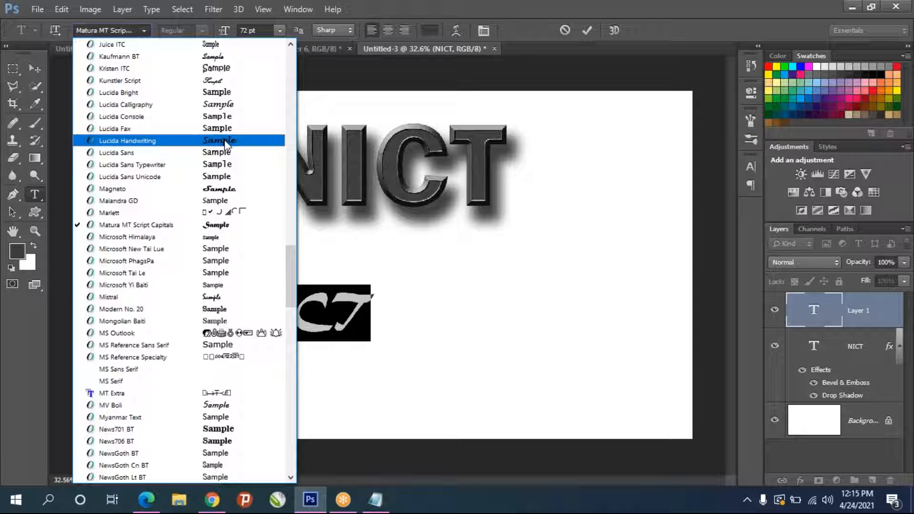
click(225, 141)
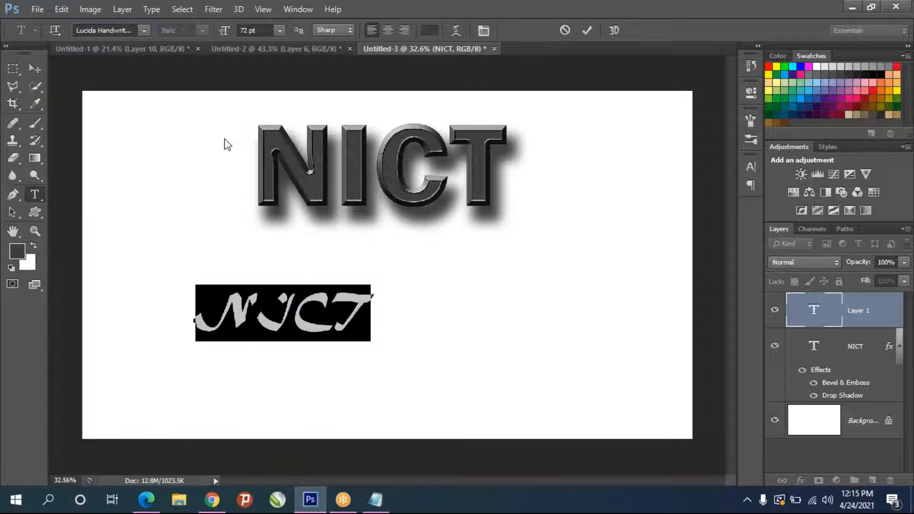
click(144, 30)
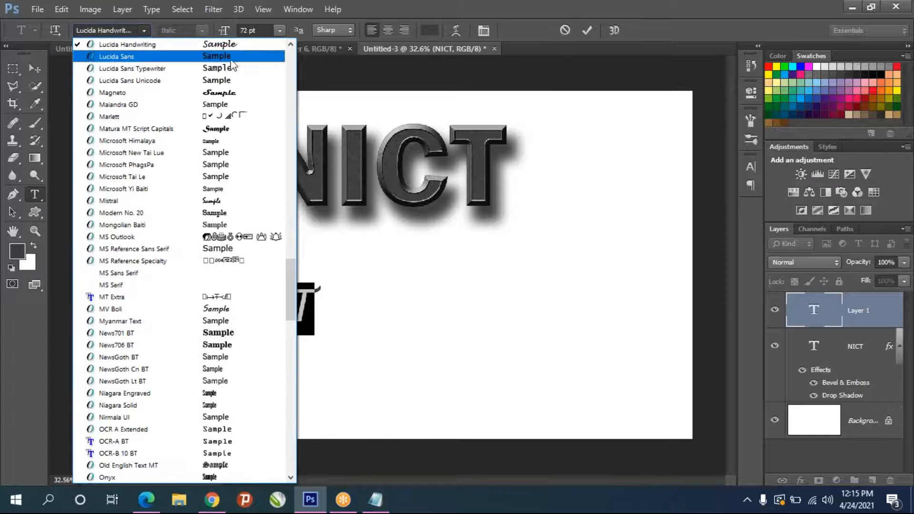
scroll(225, 95, up, 5)
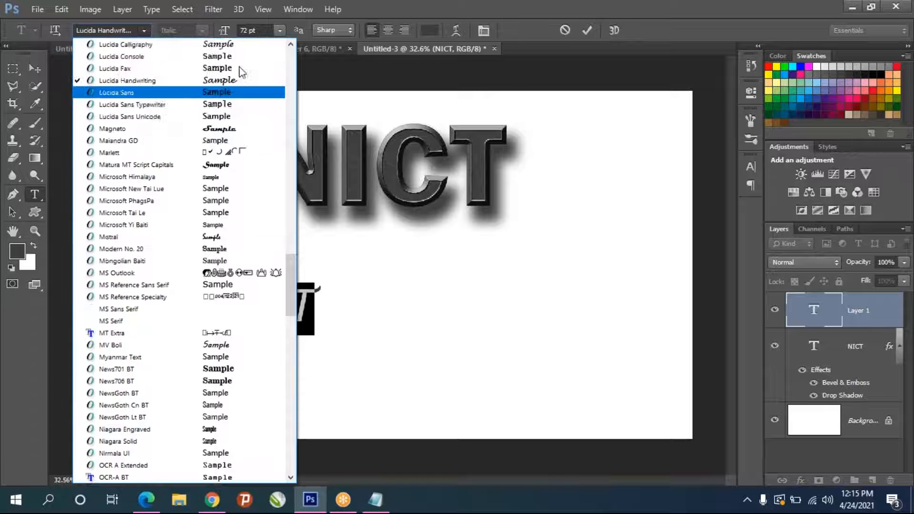
click(224, 93)
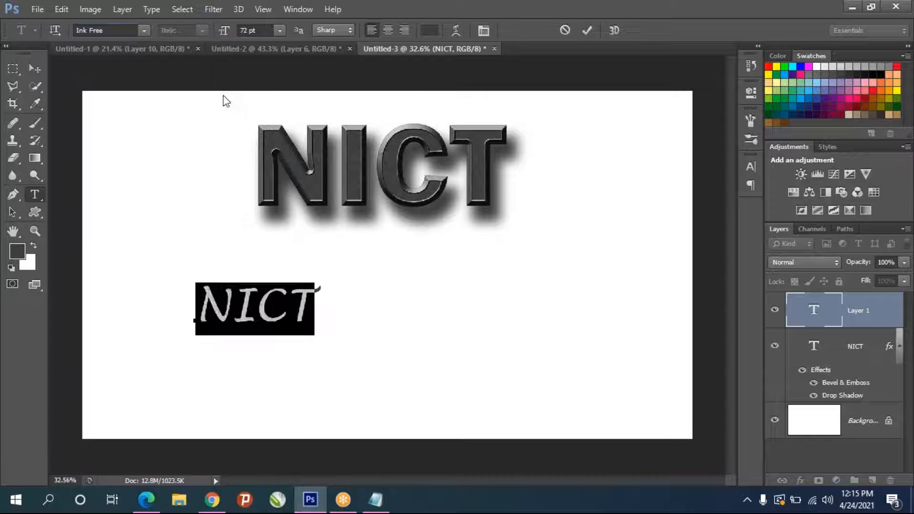
click(143, 30)
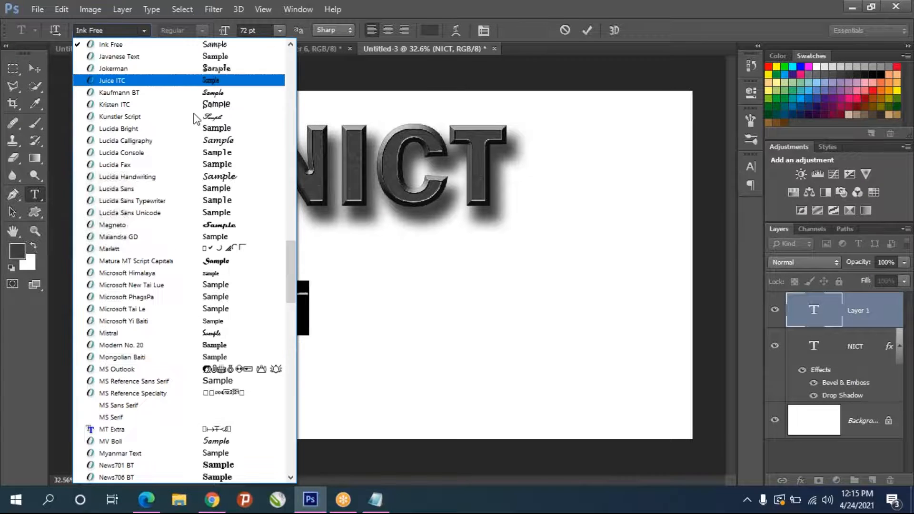
click(204, 102)
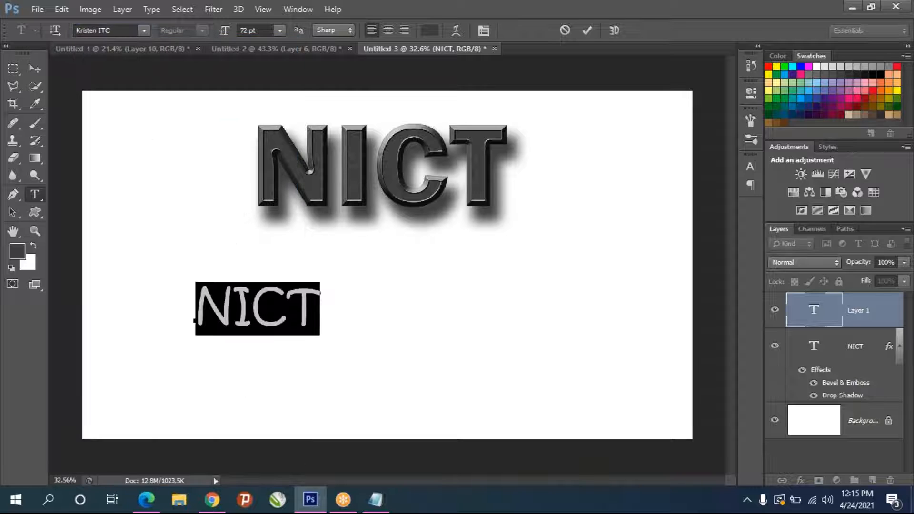
Set the new NICT text in the Freestyle Script font and commit the text.
click(143, 30)
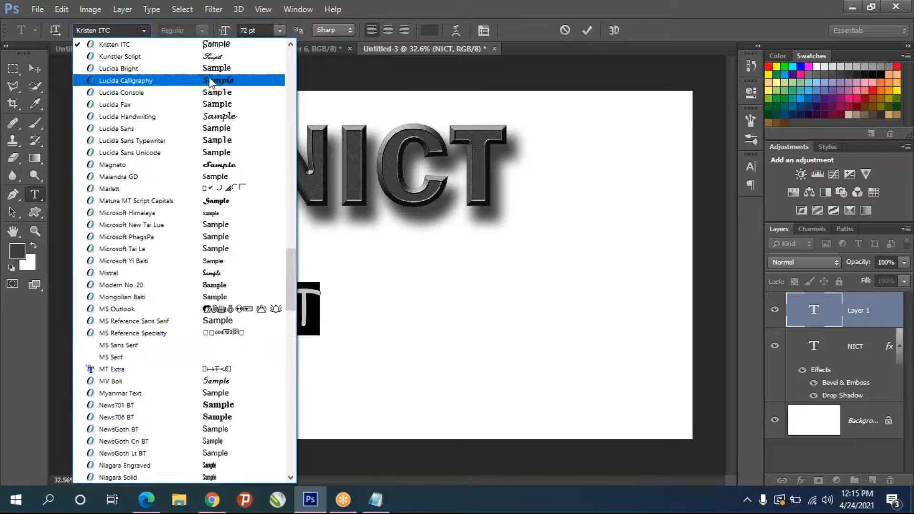
scroll(226, 191, up, 3)
scroll(226, 190, up, 8)
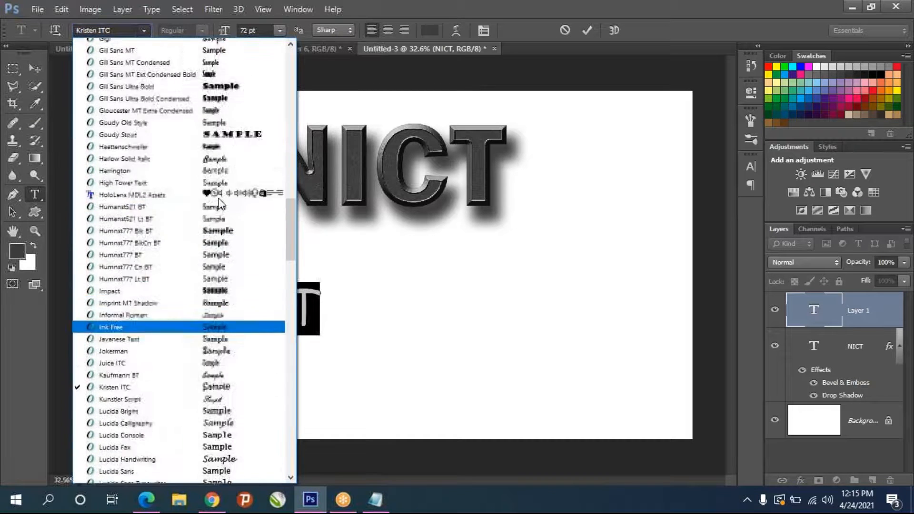
scroll(227, 63, up, 5)
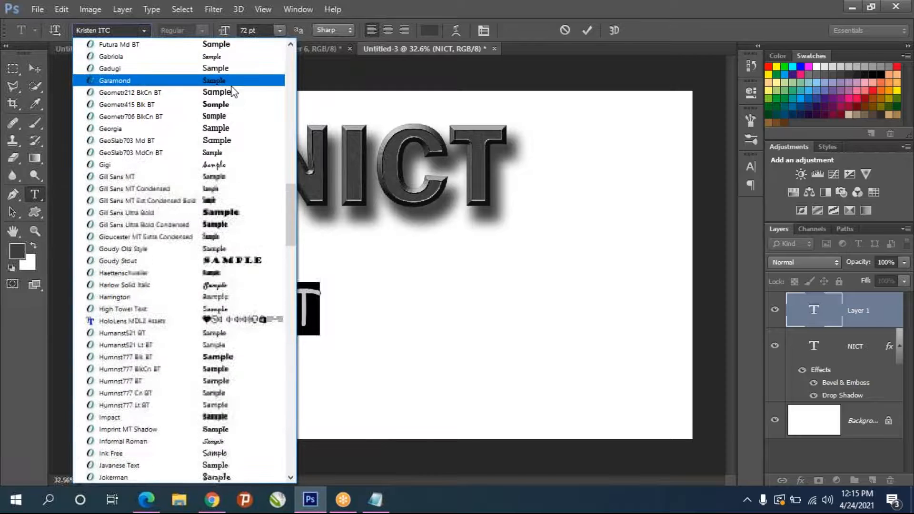
click(232, 115)
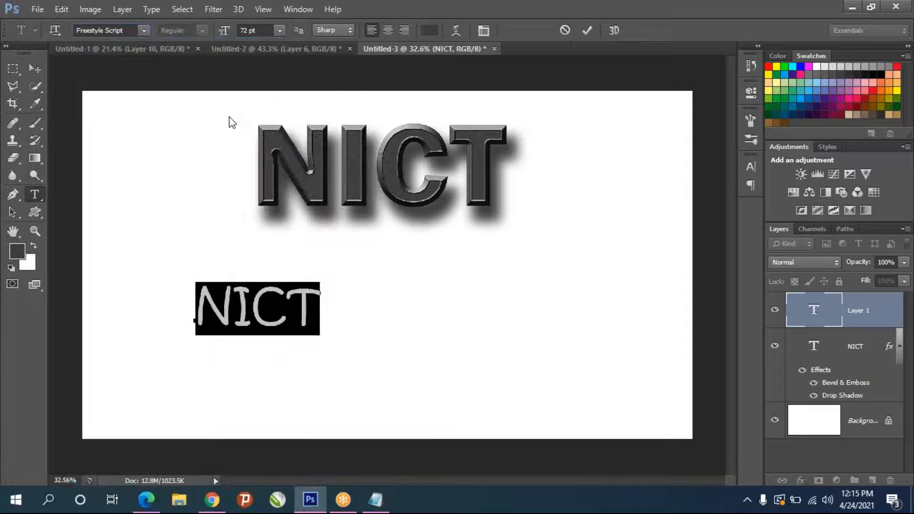
click(256, 308)
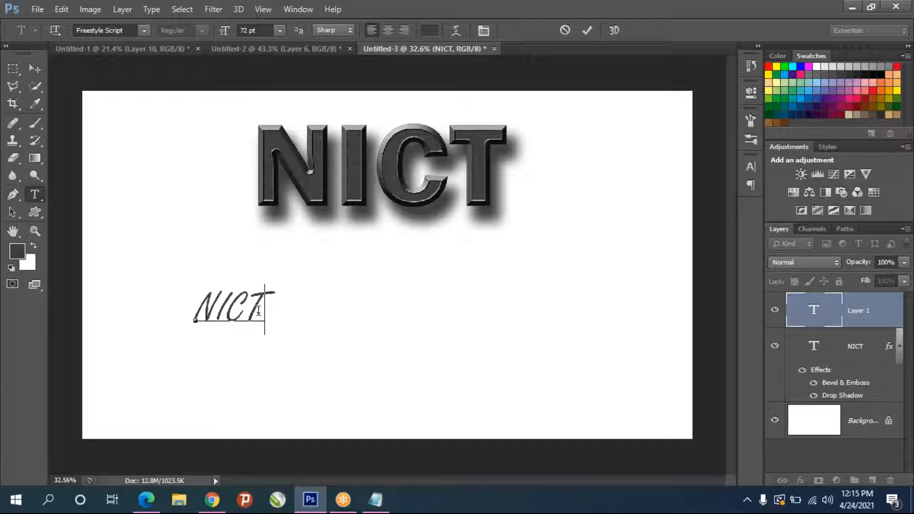
click(34, 68)
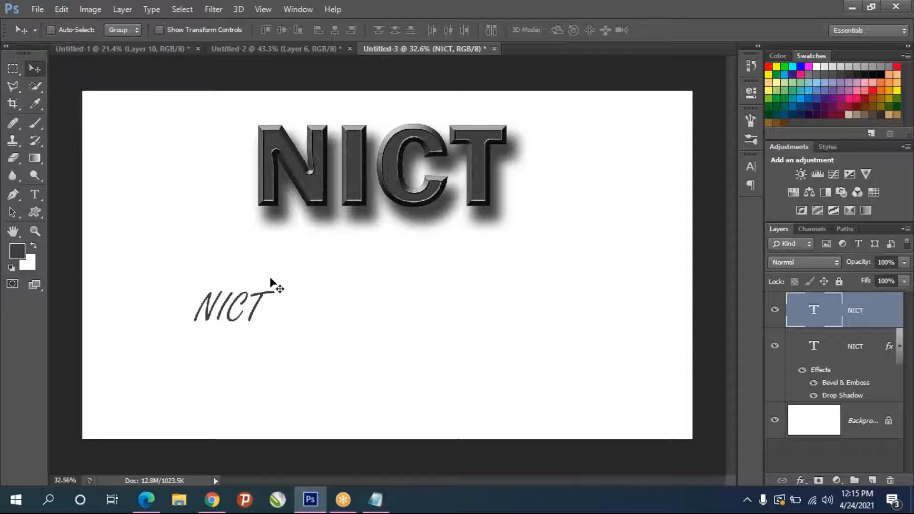
Enlarge the script NICT text to span the area below the styled text, and fill it with bright pink from the swatches.
key(ctrl+t)
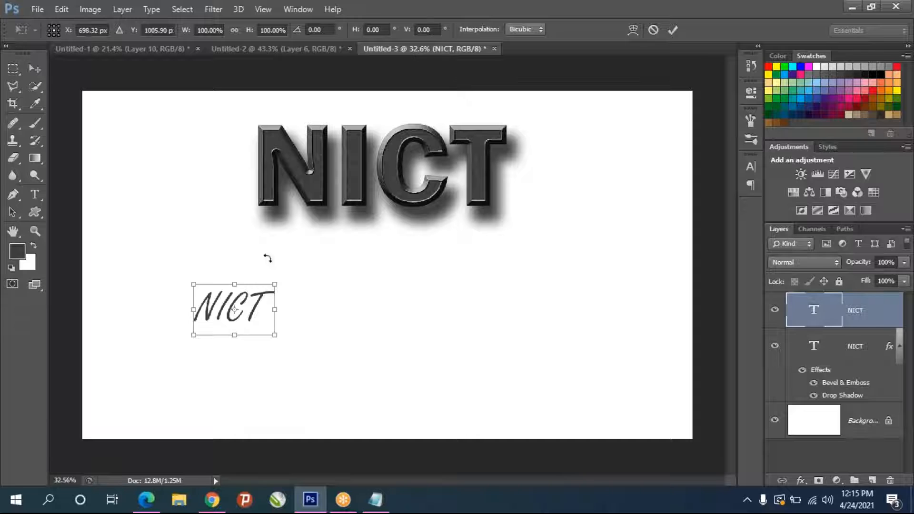
drag(276, 337, 478, 461)
drag(411, 371, 441, 338)
drag(508, 251, 576, 208)
drag(483, 322, 469, 340)
key(Return)
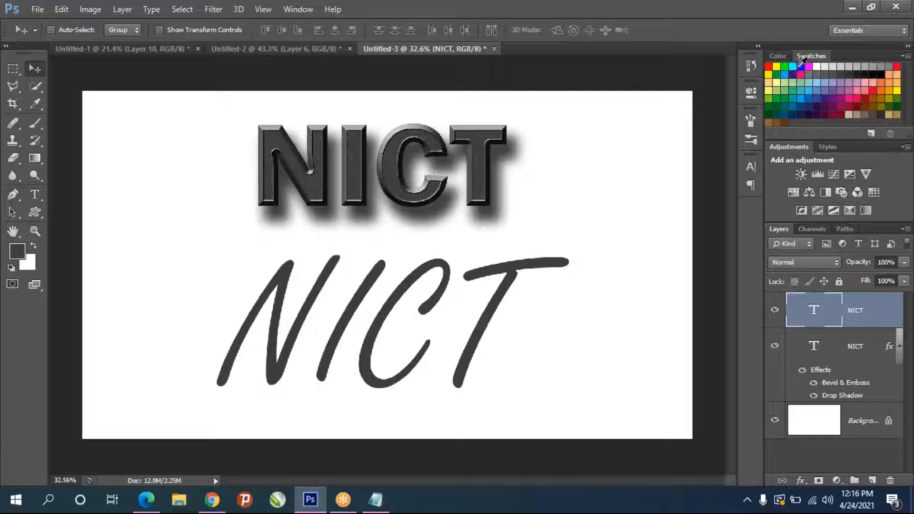
click(849, 94)
key(alt+BackSpace)
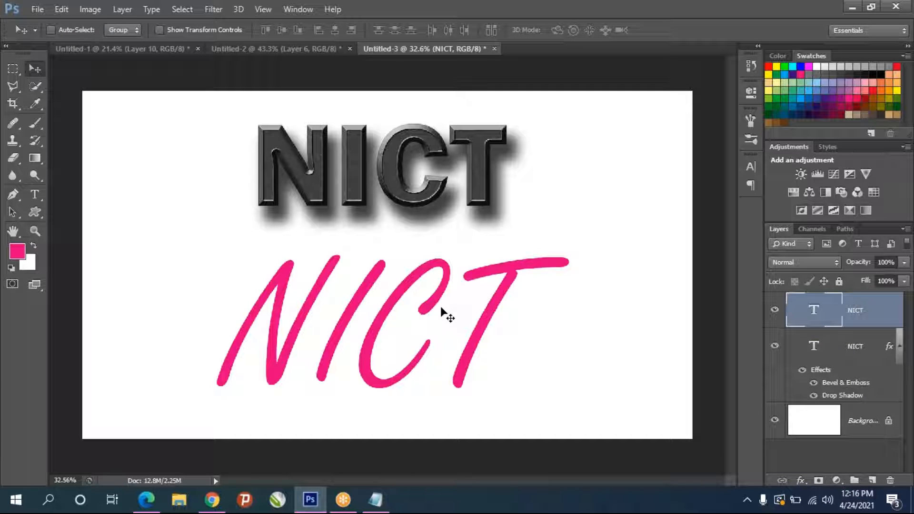
Add a Smooth Inner Bevel to the script NICT layer with depth 276%, size 18 px and soften 2 px.
right_click(860, 324)
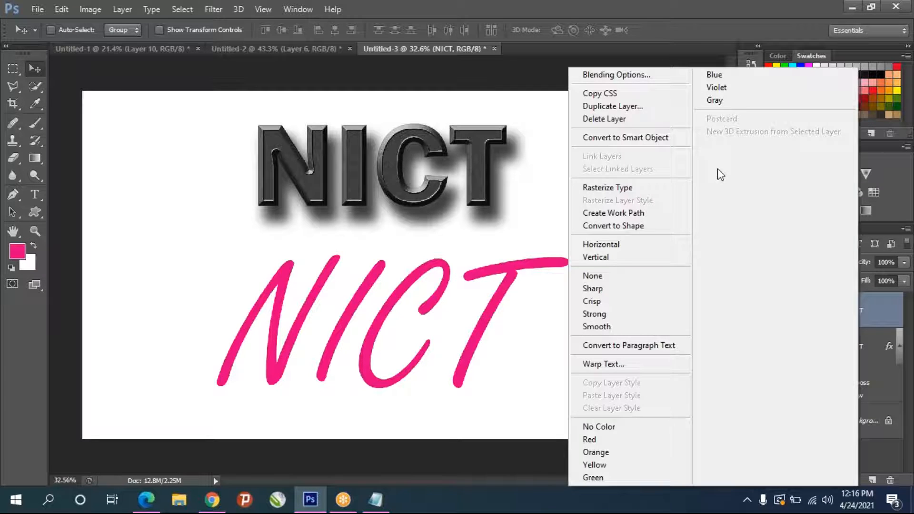
click(648, 76)
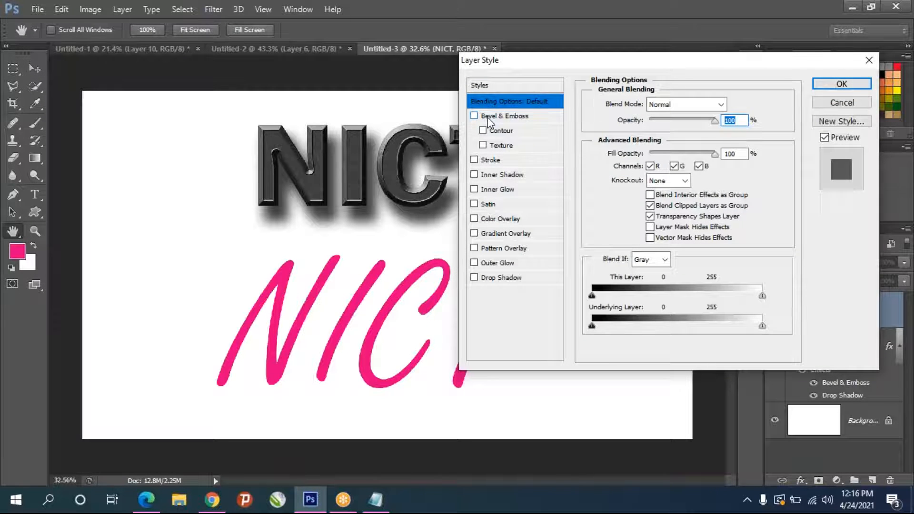
click(487, 117)
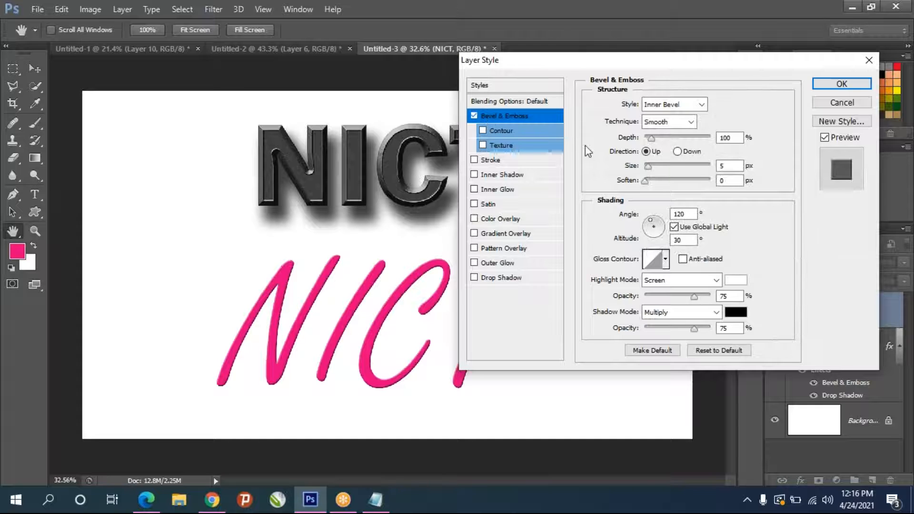
drag(647, 166, 653, 167)
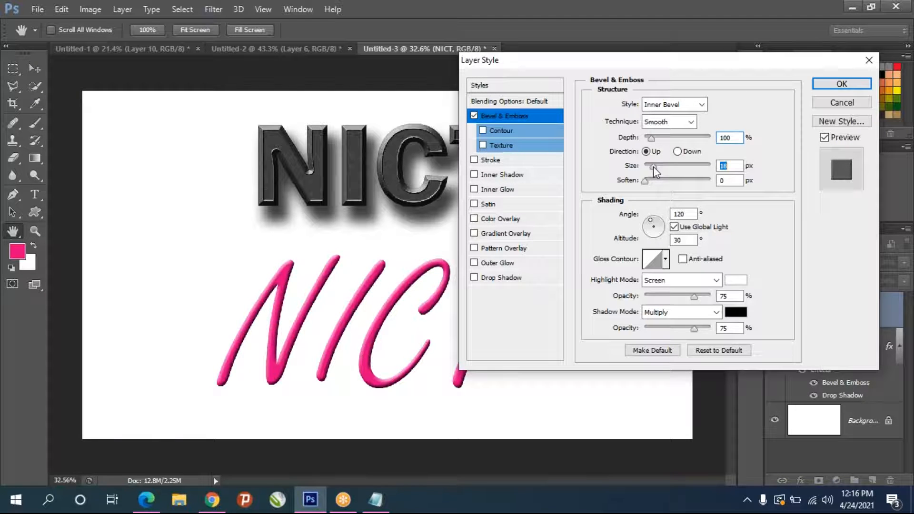
click(661, 122)
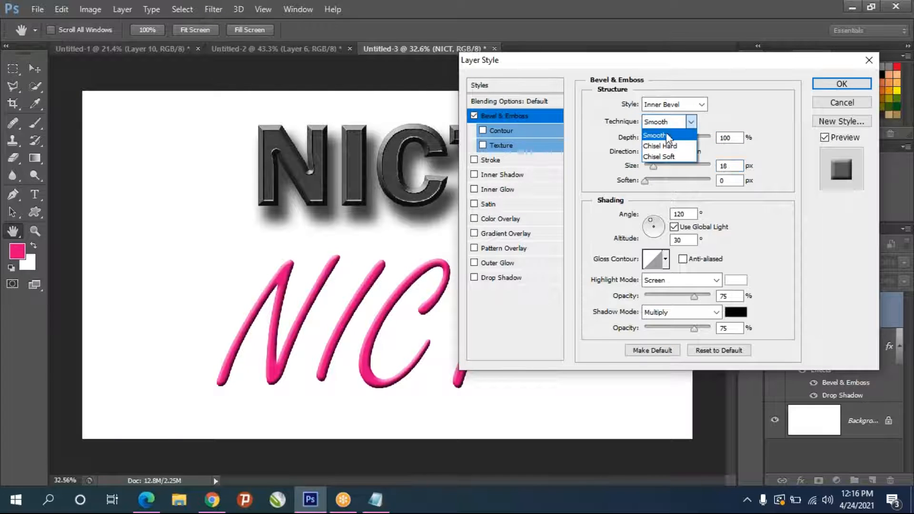
click(656, 137)
mouse_move(645, 181)
mouse_down()
mouse_move(680, 185)
mouse_move(656, 188)
mouse_up()
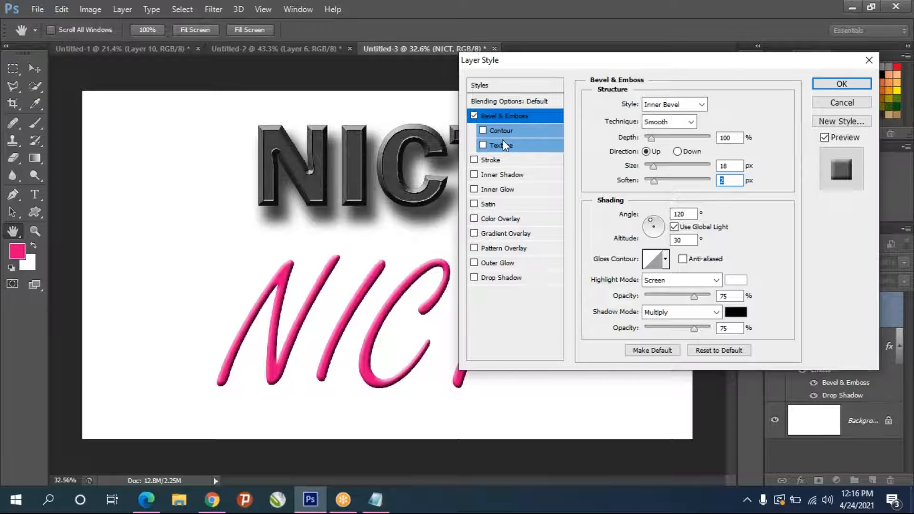
drag(654, 137, 663, 144)
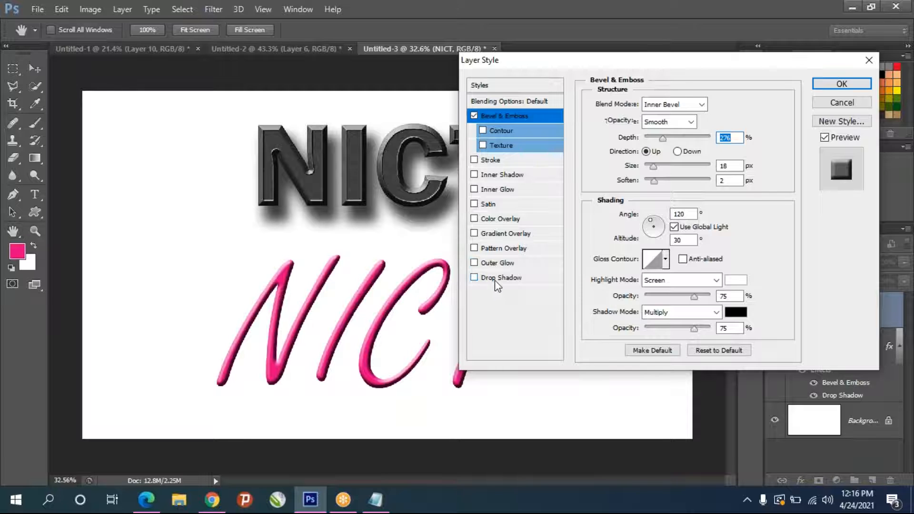
Try a drop shadow on the script NICT and turn it off, and enable an outer glow coloured bright magenta instead.
click(495, 280)
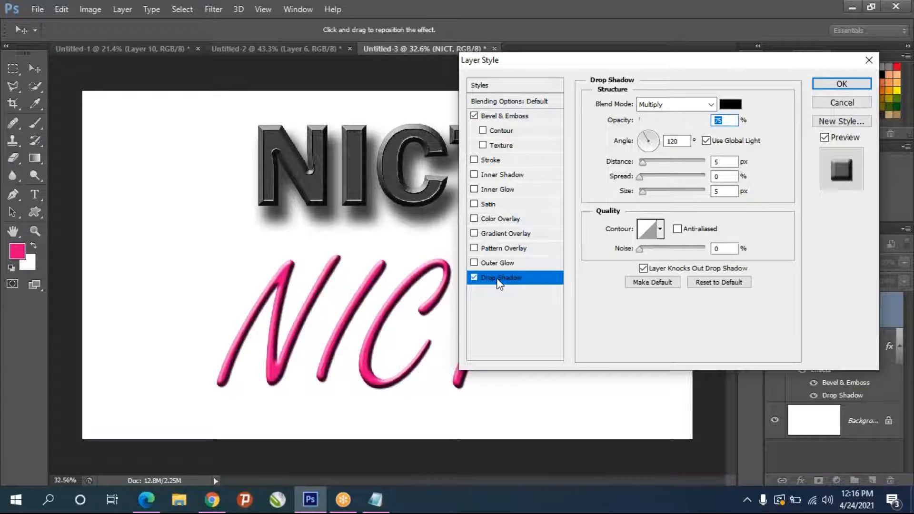
click(474, 277)
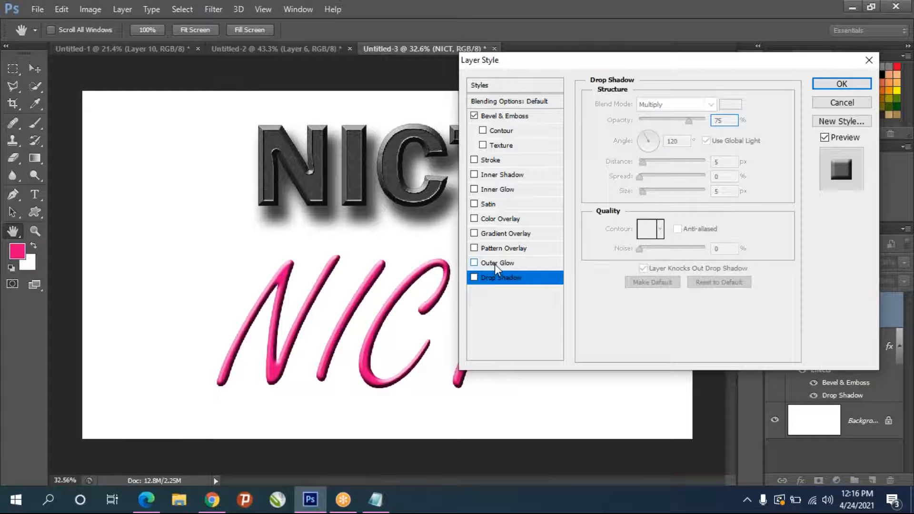
click(494, 264)
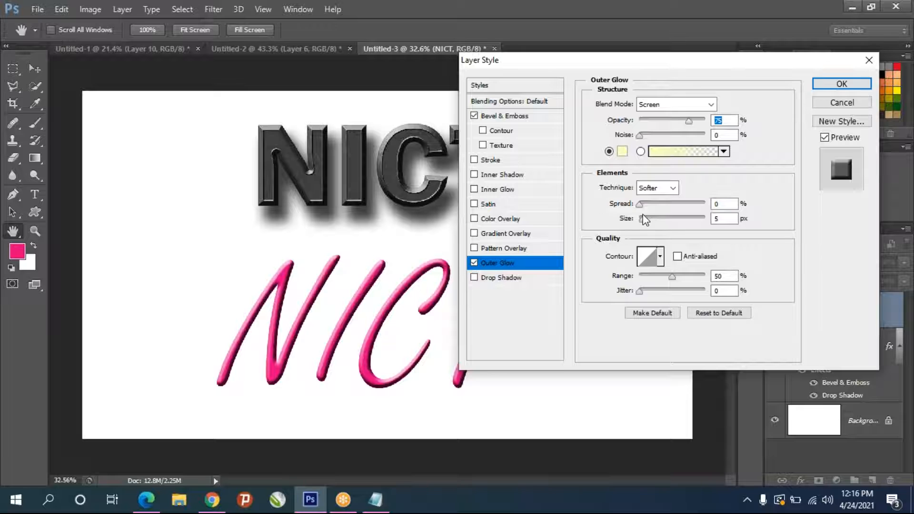
click(622, 152)
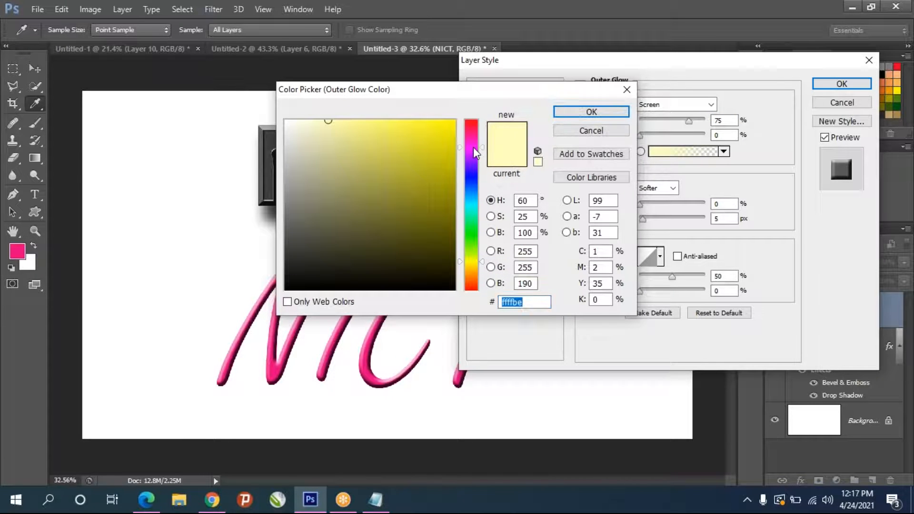
click(473, 147)
click(438, 159)
drag(439, 159, 449, 125)
click(612, 112)
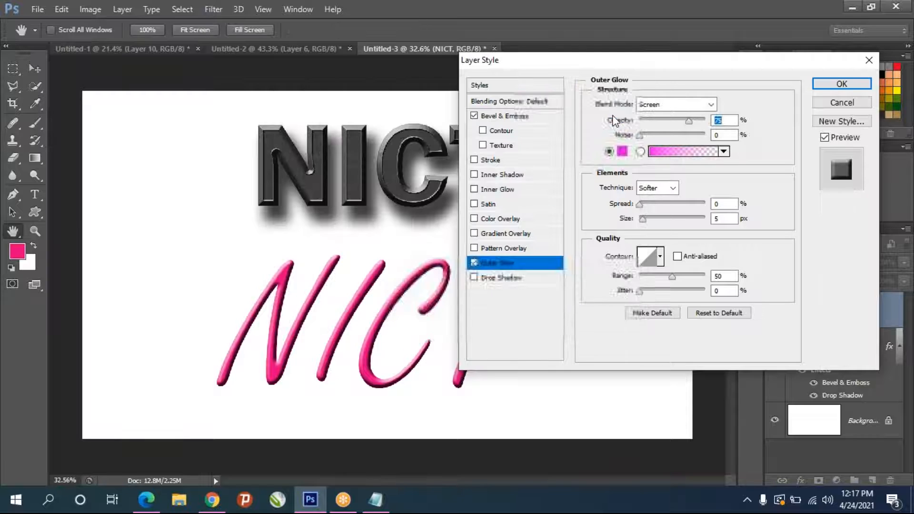
Set the outer glow to Normal blend mode, 86% opacity, 12% spread and 100 px size, and apply the layer style.
click(710, 104)
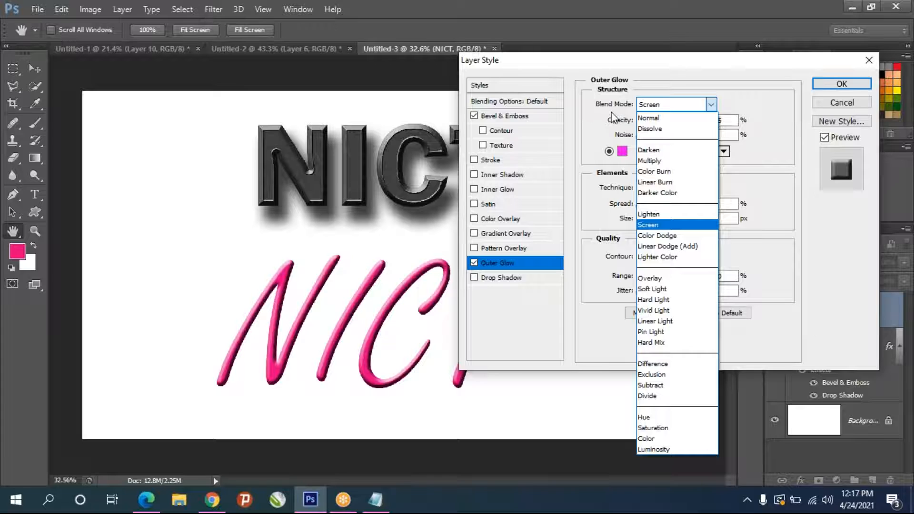
click(656, 117)
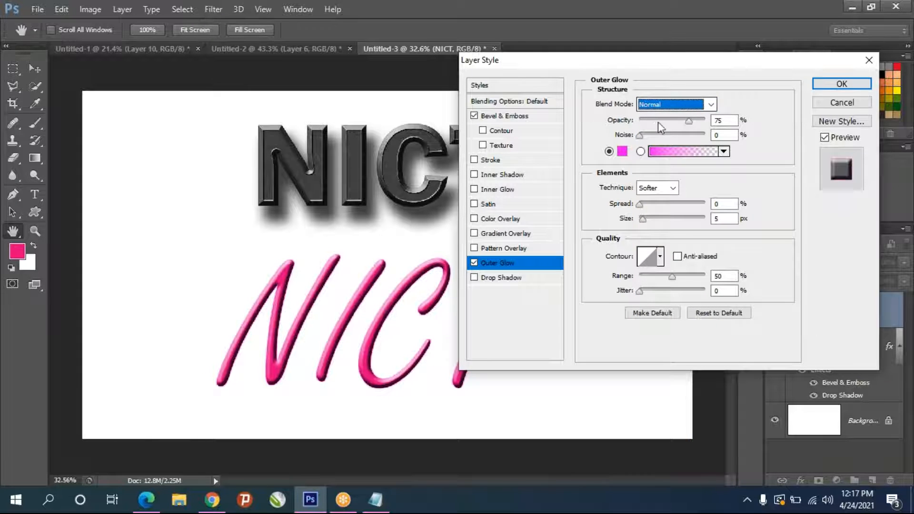
click(690, 122)
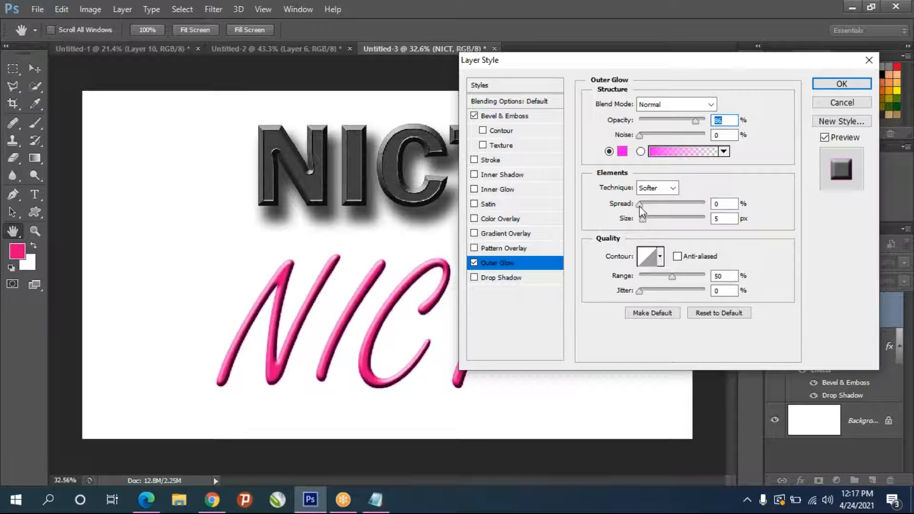
mouse_move(644, 220)
mouse_down()
mouse_move(667, 217)
mouse_move(648, 205)
mouse_up()
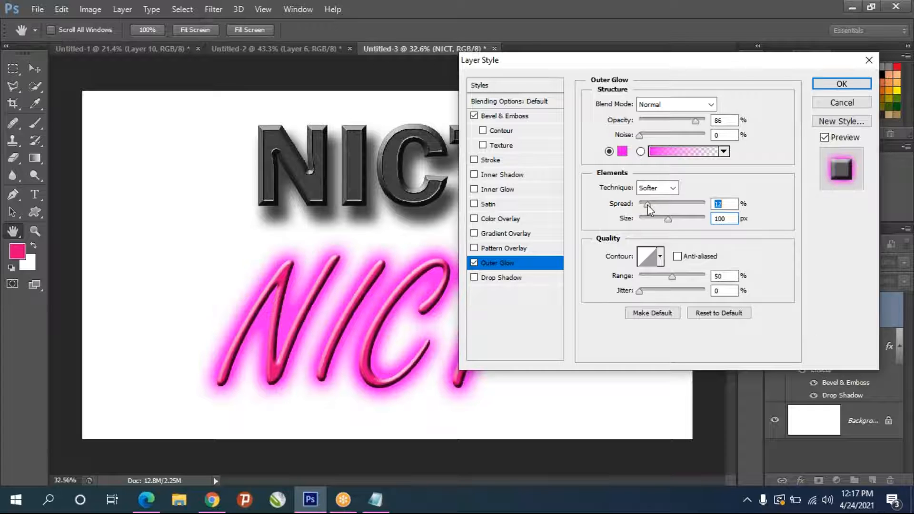
click(835, 83)
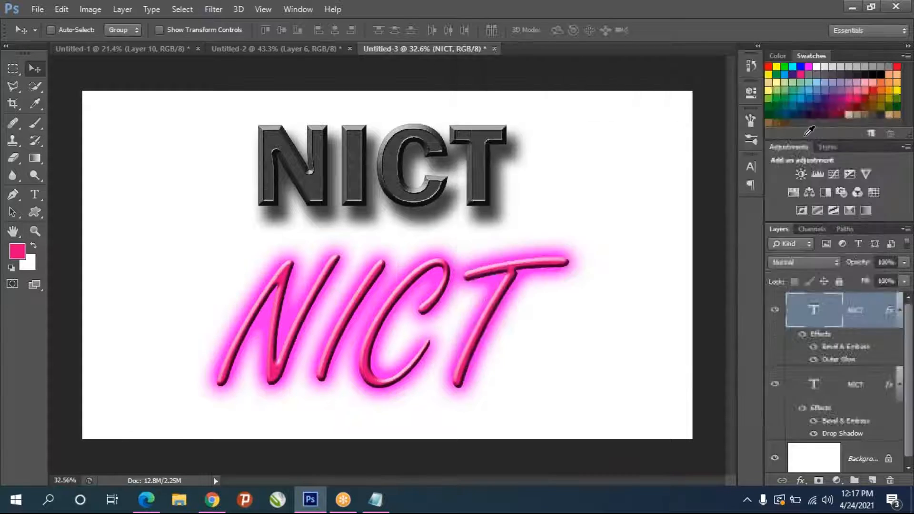
Reset the colours to default and fill the Background layer with black.
click(814, 457)
click(811, 452)
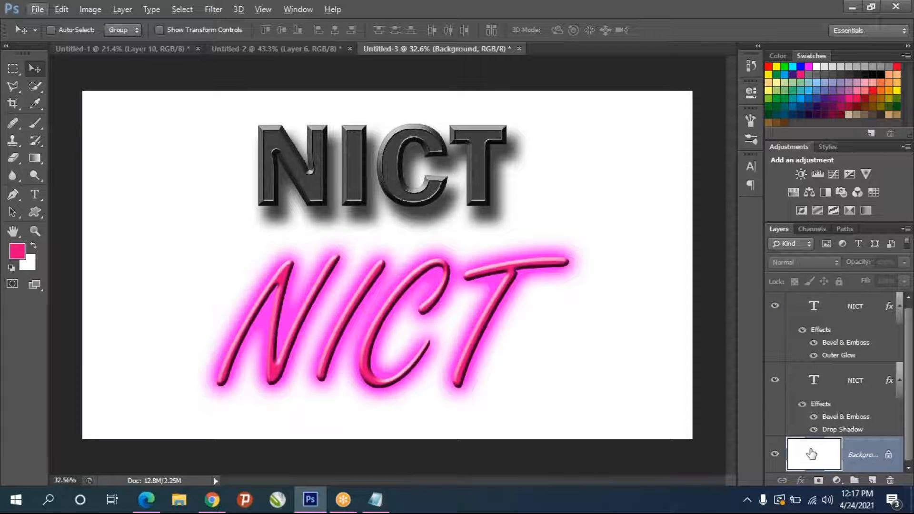
key(d)
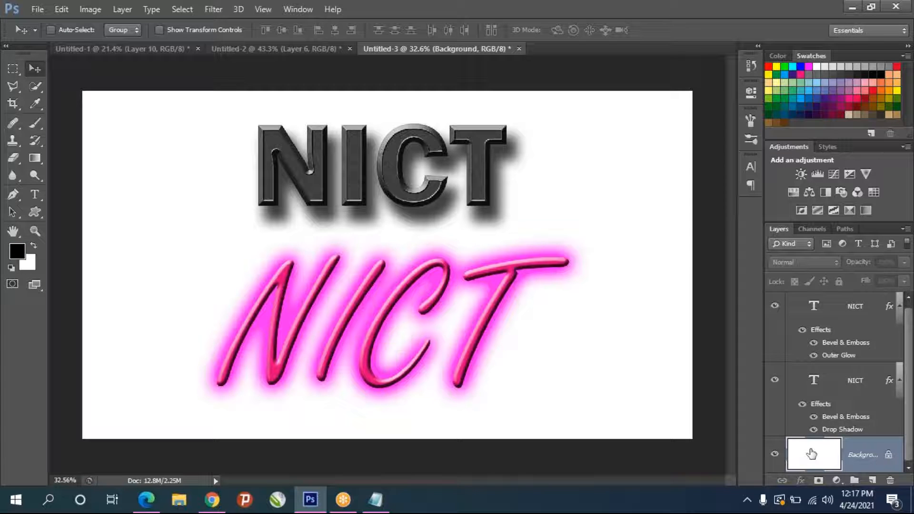
key(alt+BackSpace)
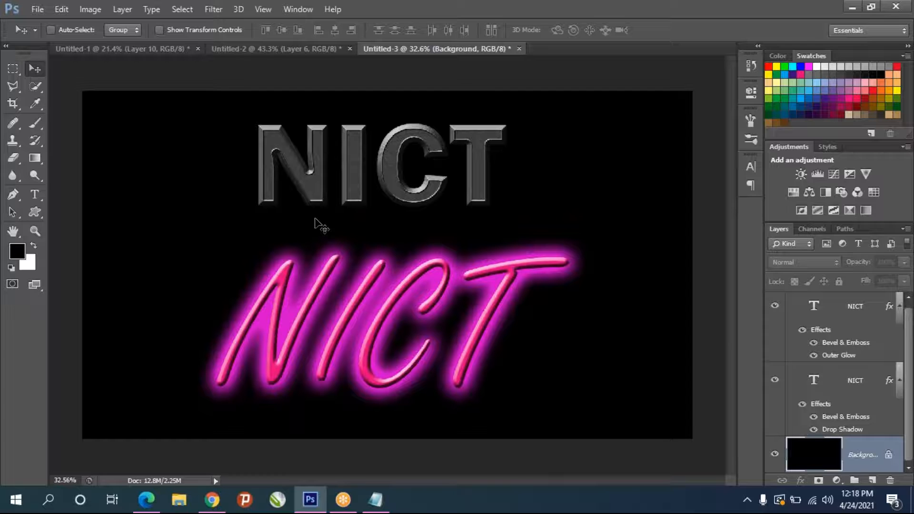
Compare both NICT texts with and without their layer effects by toggling the effects' visibility off and back on.
click(800, 407)
click(801, 405)
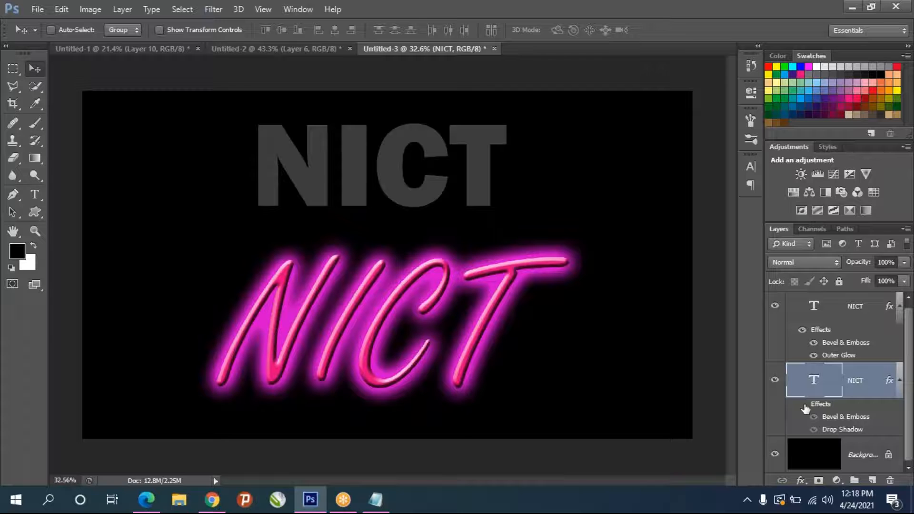
click(801, 405)
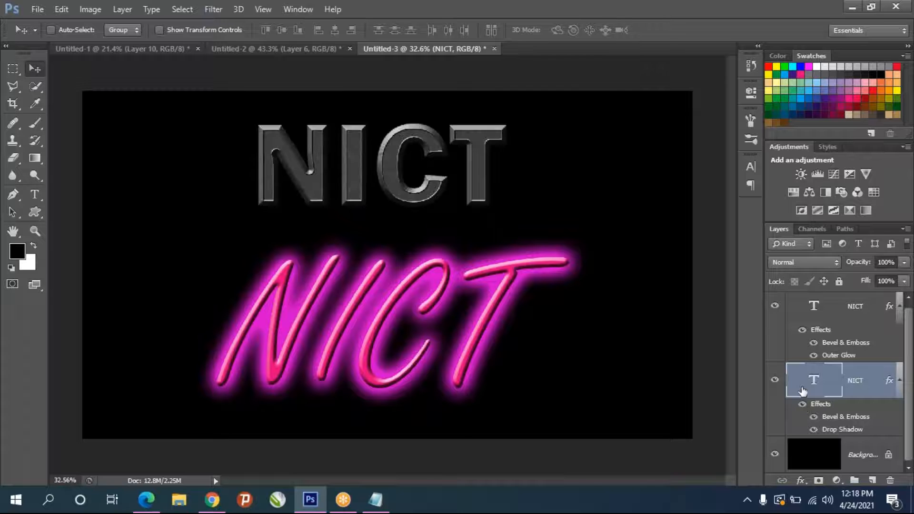
click(801, 331)
click(802, 331)
click(813, 343)
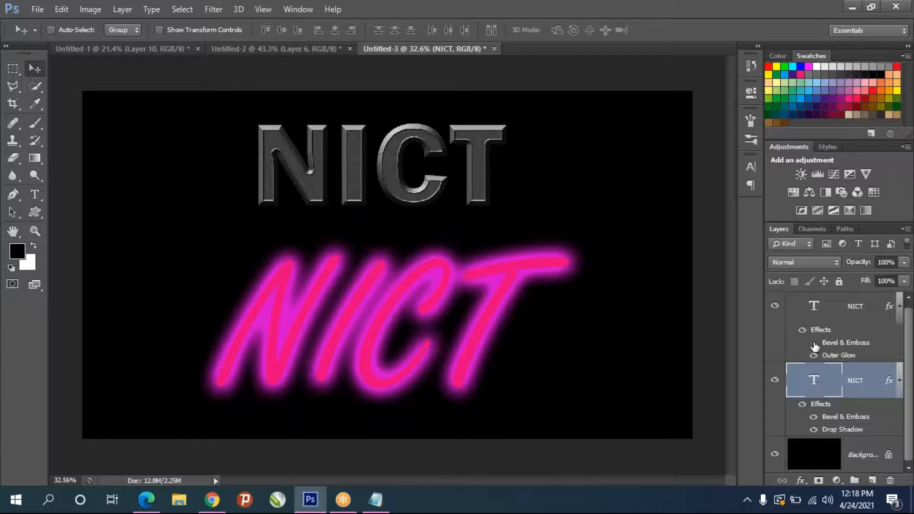
click(814, 343)
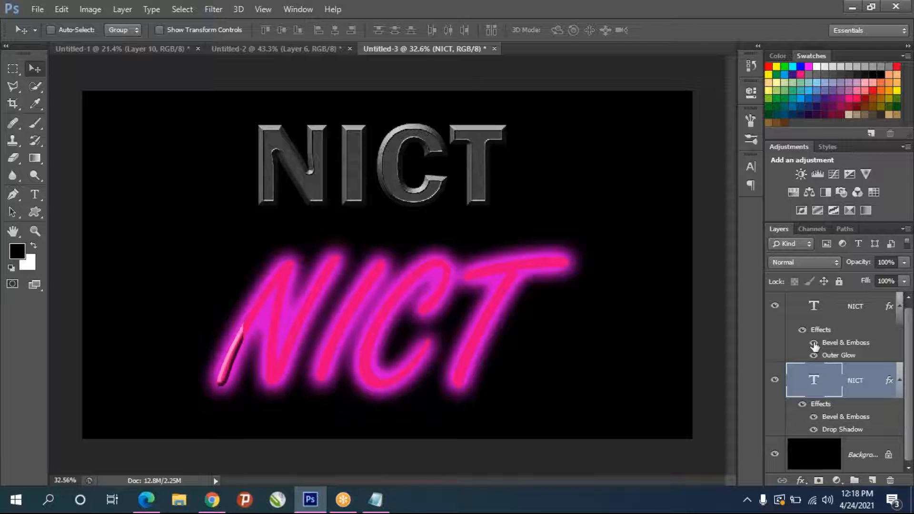
click(815, 417)
click(814, 418)
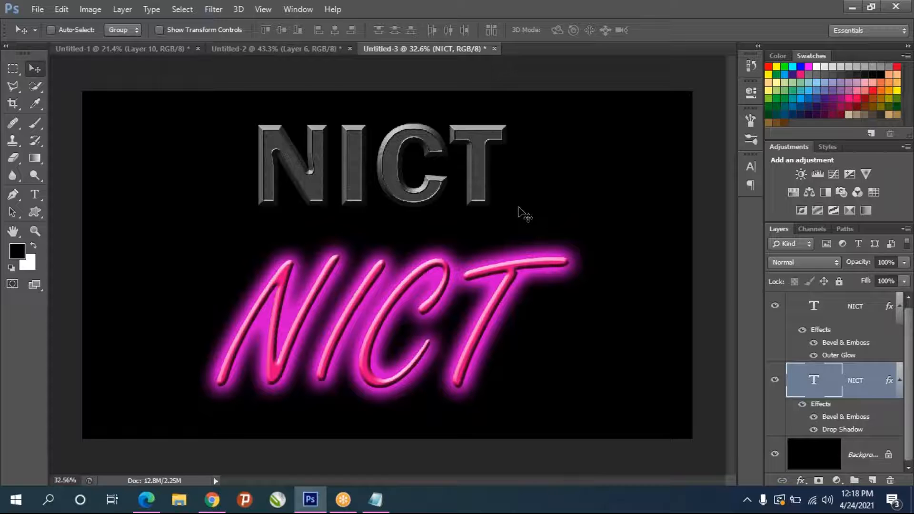
Review the effects list and Blending Options of the script NICT layer, and close them without making changes.
right_click(848, 310)
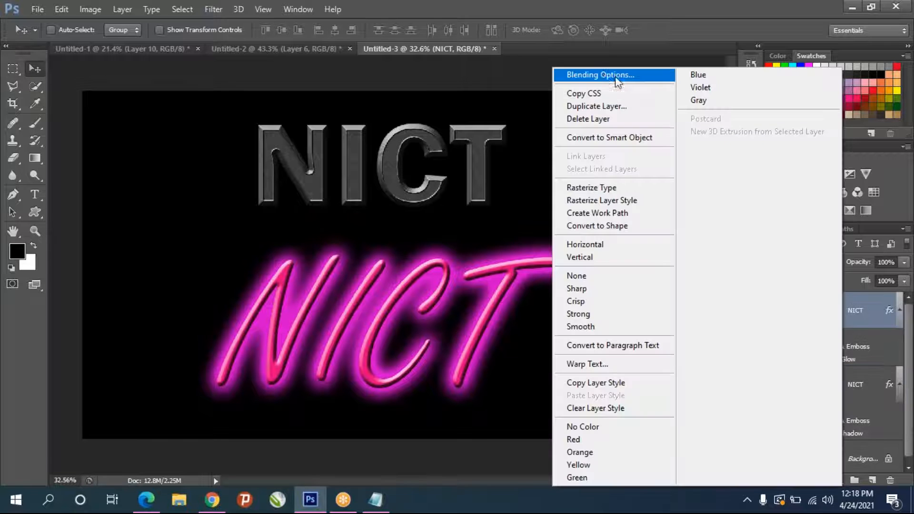
click(898, 427)
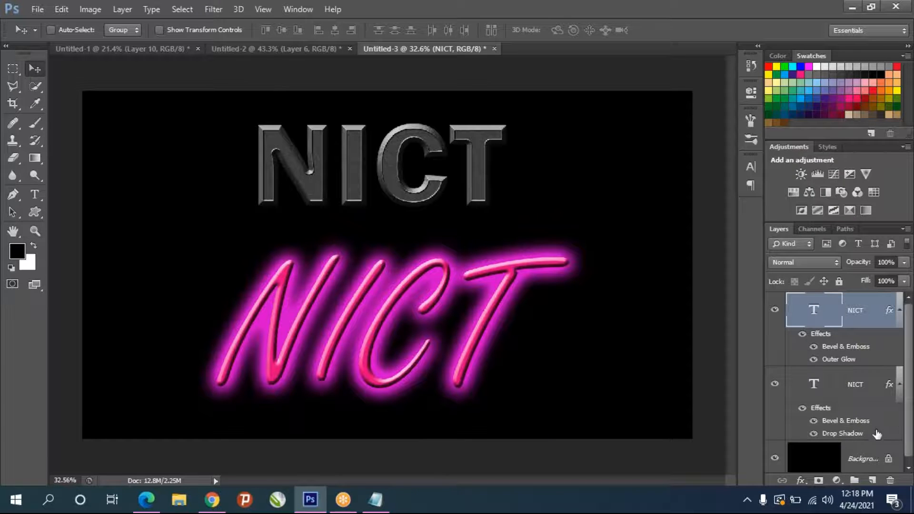
click(801, 480)
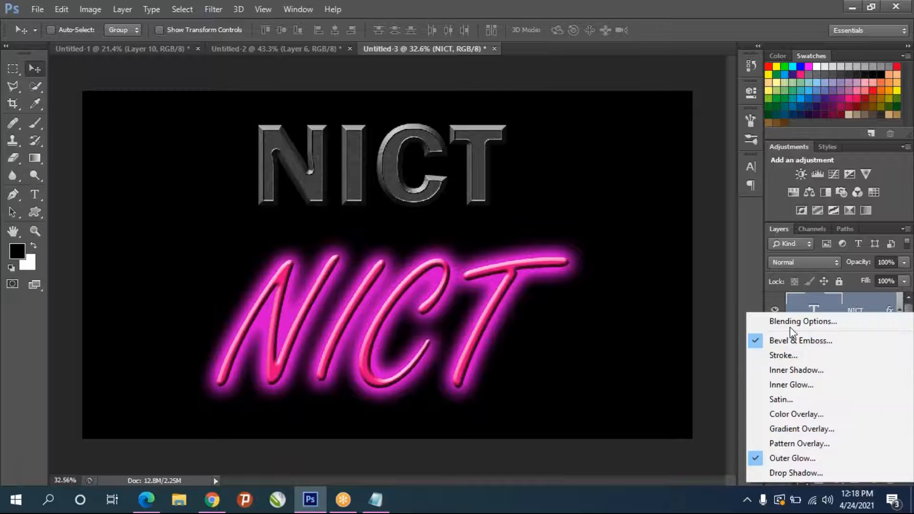
click(741, 412)
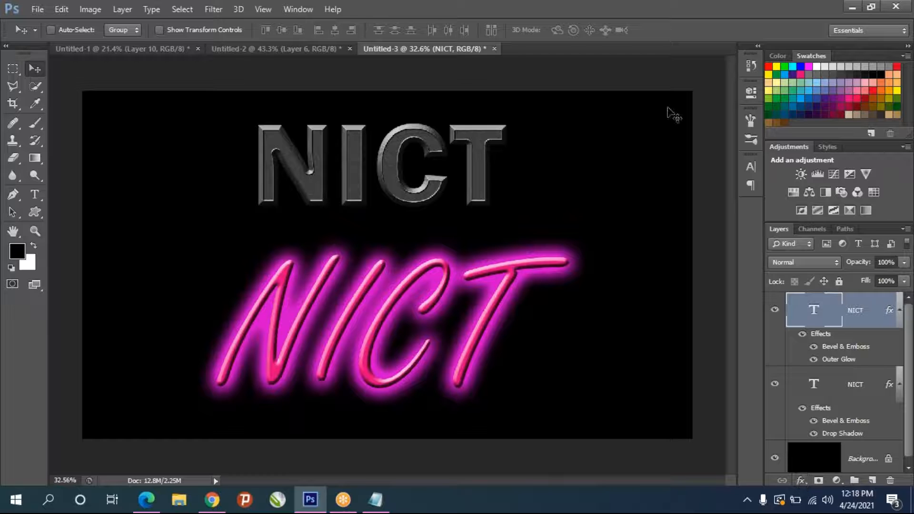
click(801, 479)
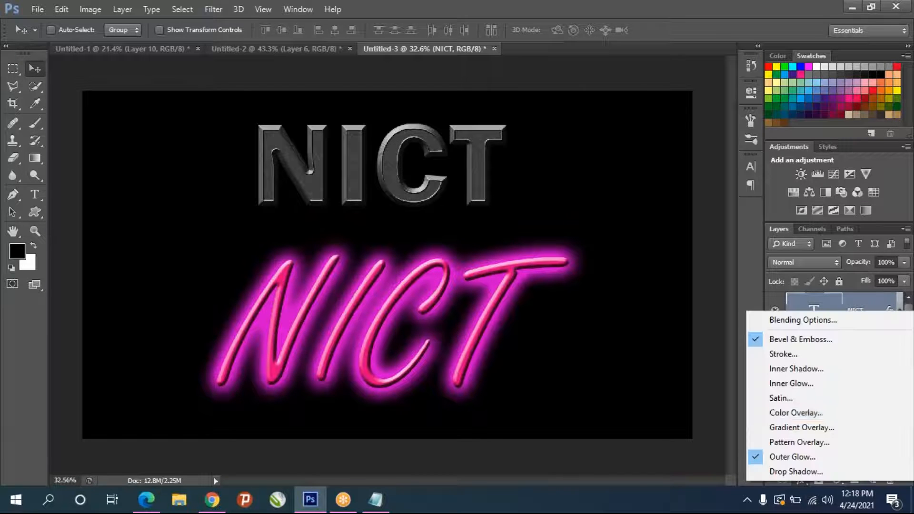
click(803, 322)
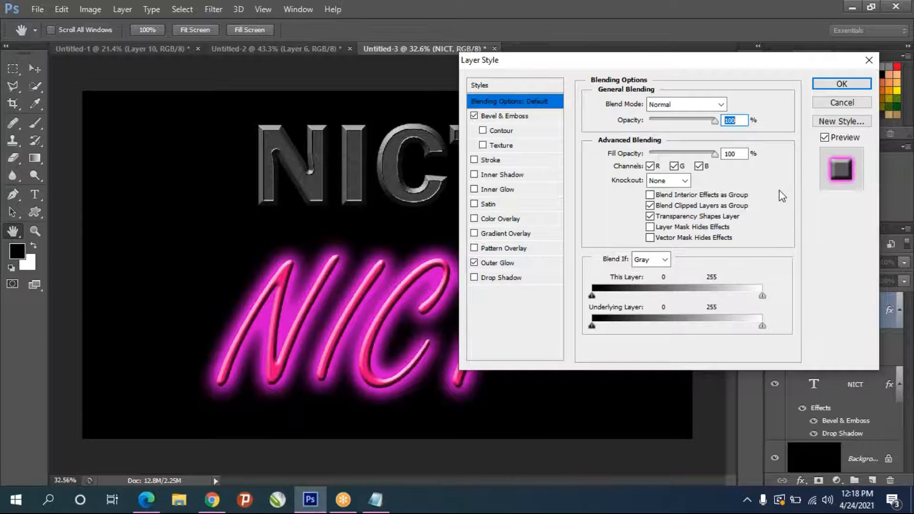
click(869, 58)
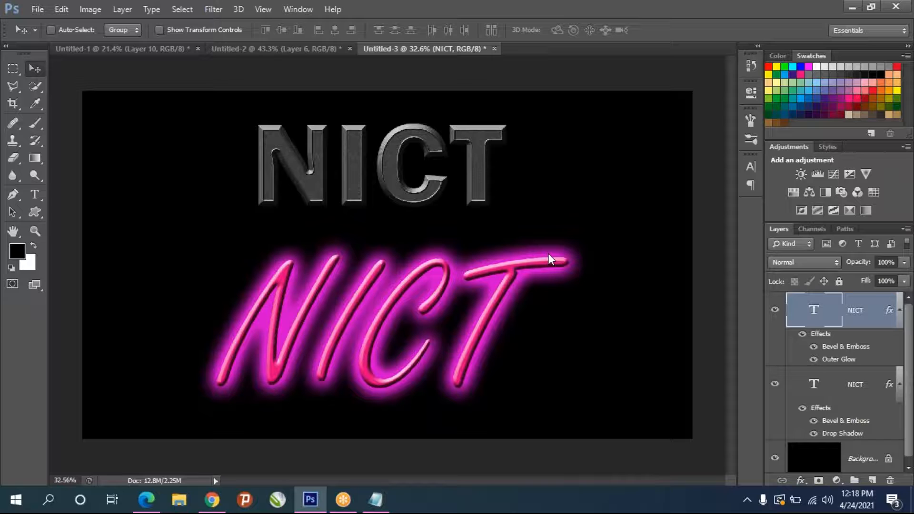
Review the Pen tool variants, the path selection tools, and the type, lasso, quick selection and brush tools.
click(13, 195)
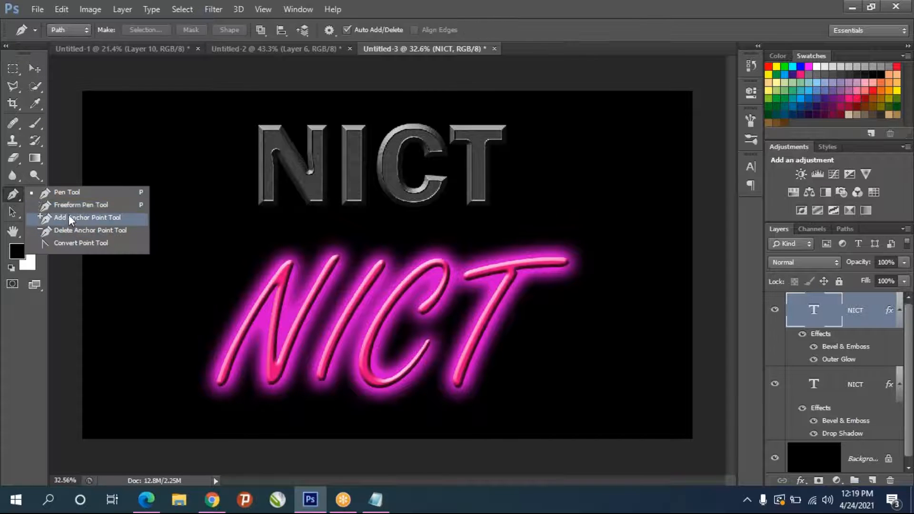
click(12, 197)
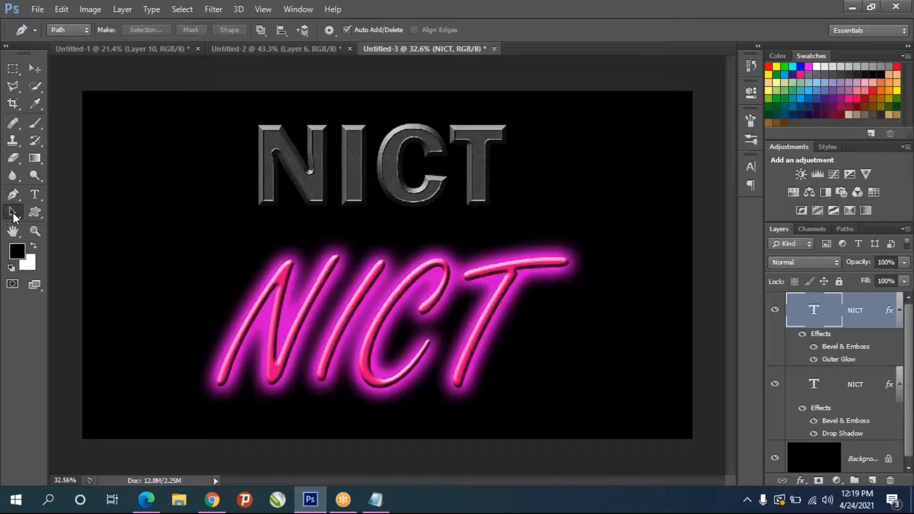
click(13, 212)
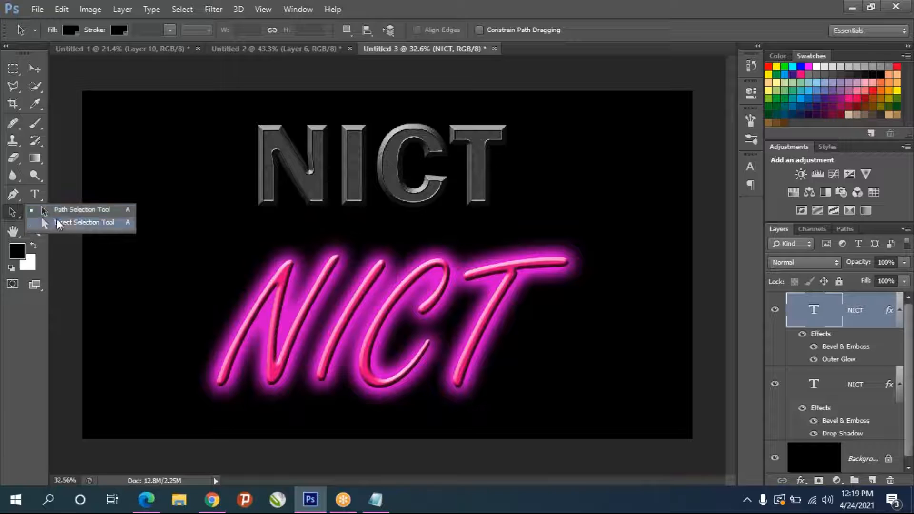
click(13, 195)
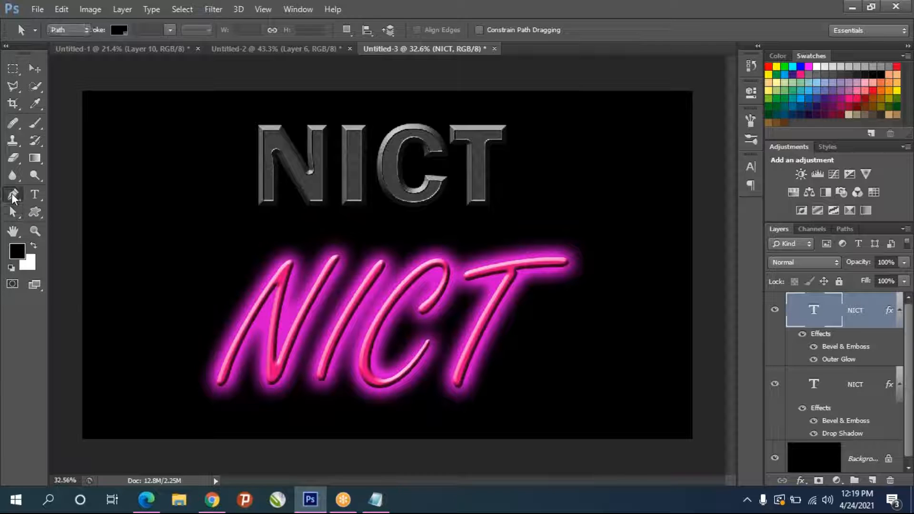
click(41, 196)
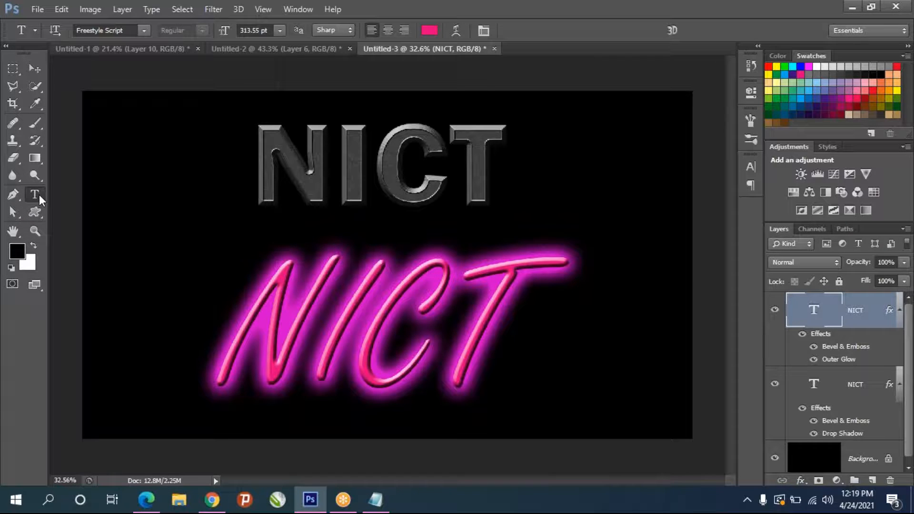
click(37, 87)
click(28, 97)
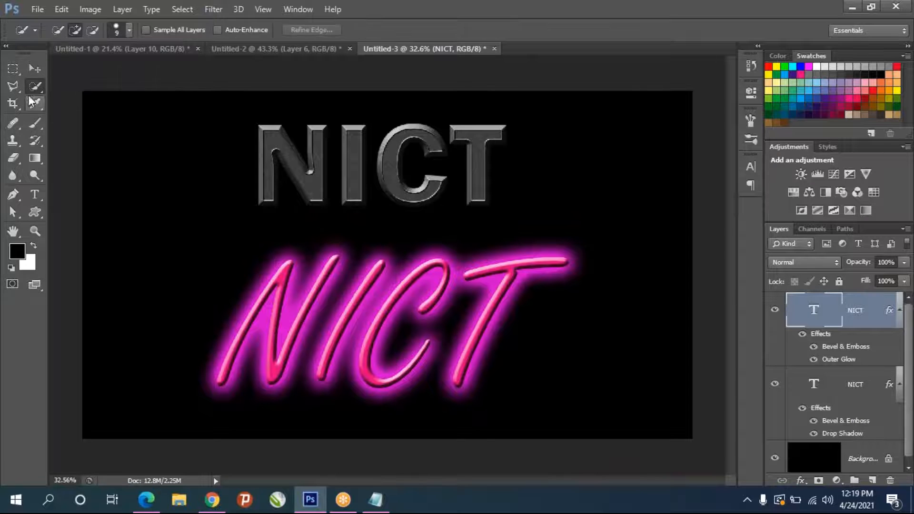
click(11, 86)
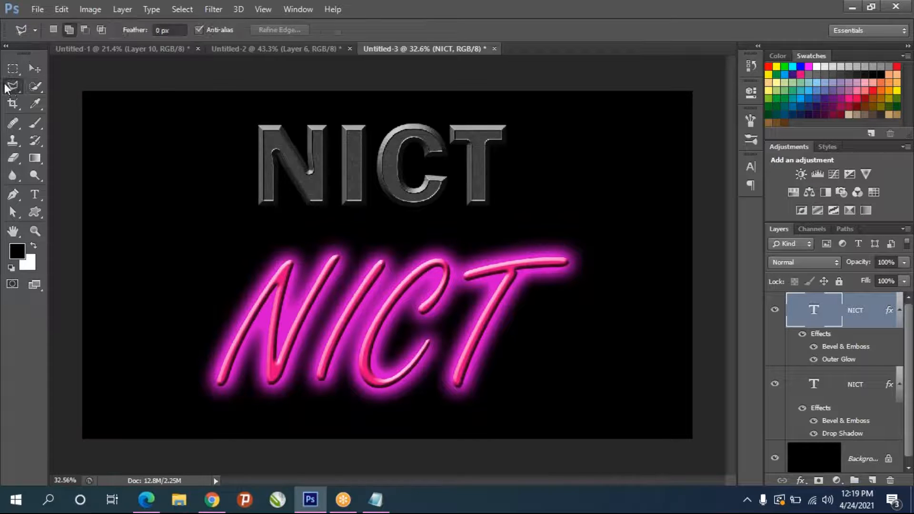
click(34, 85)
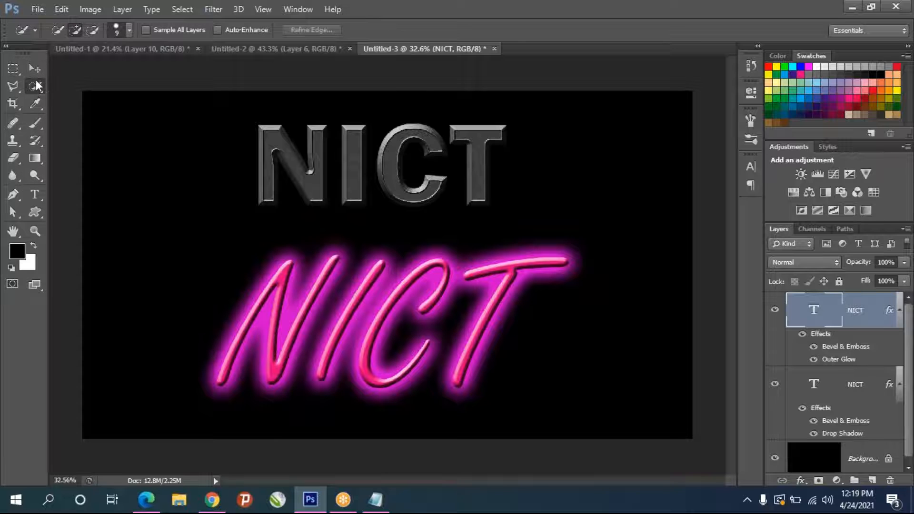
click(36, 122)
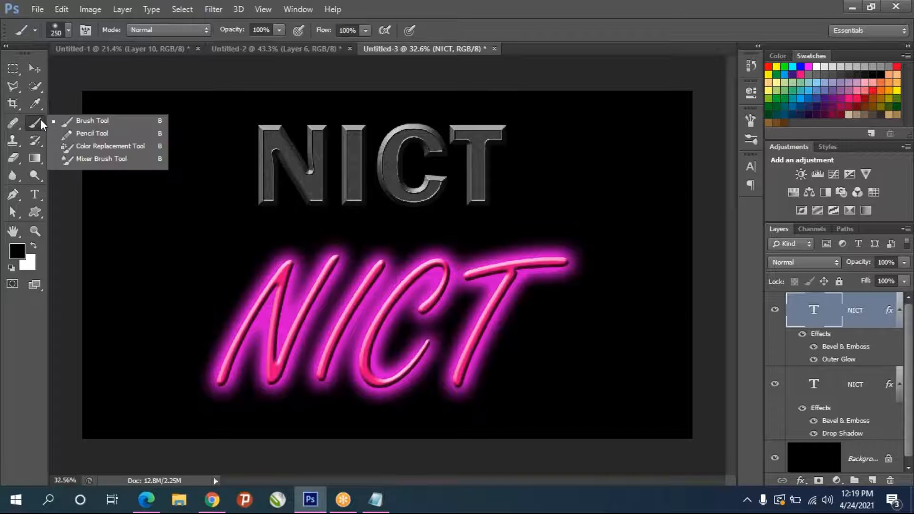
click(33, 121)
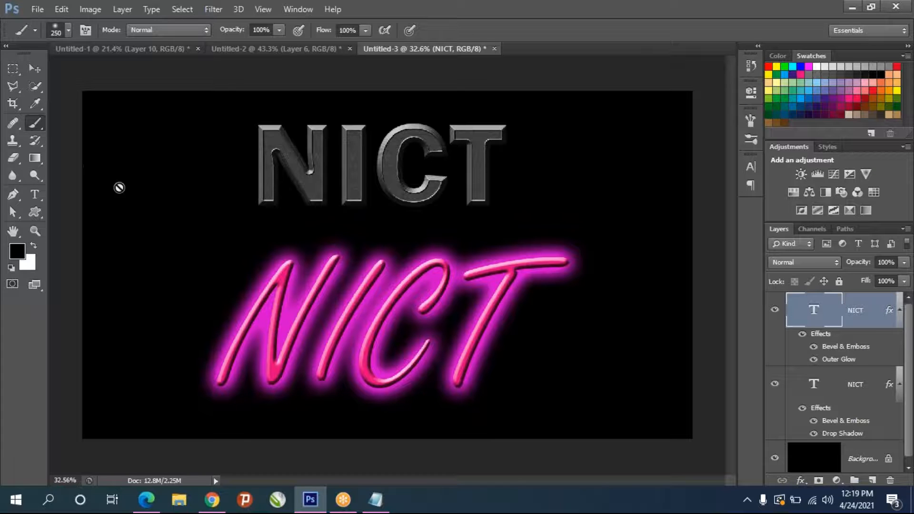
View the Blending Options of the script NICT layer and cancel without changing them.
right_click(873, 323)
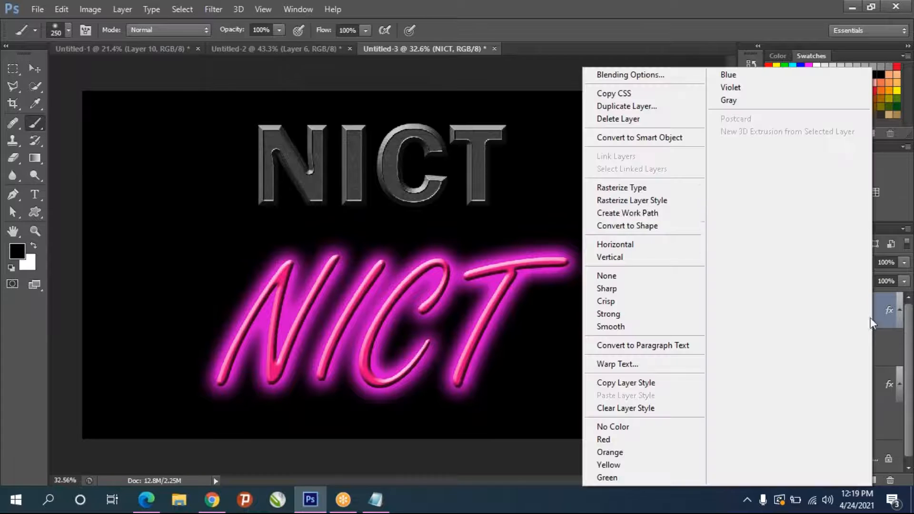
click(673, 78)
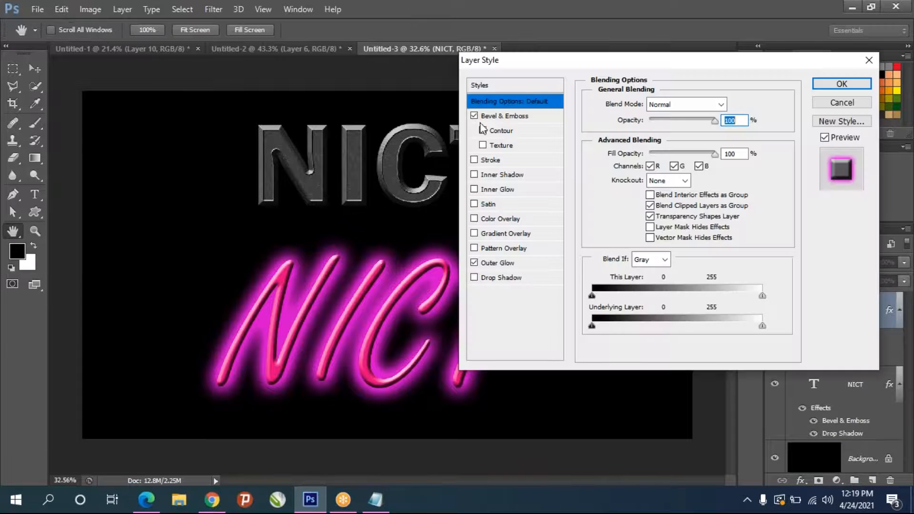
click(864, 102)
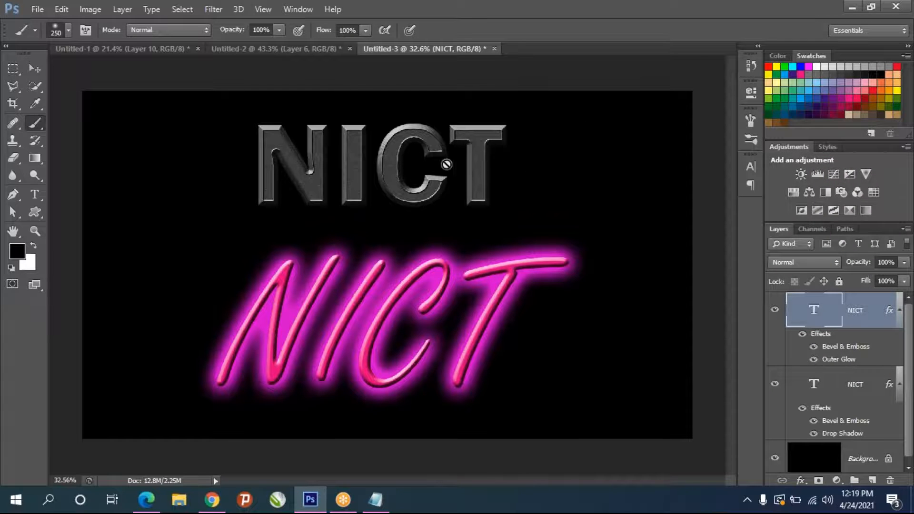
Create a new 500 x 753 pixel RGB document at 72 pixels/inch with a white background.
click(247, 48)
click(118, 48)
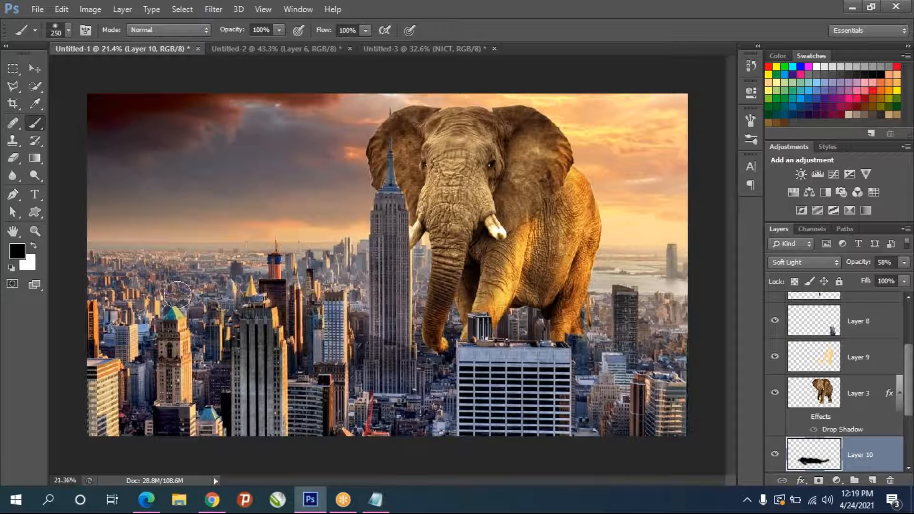
click(38, 10)
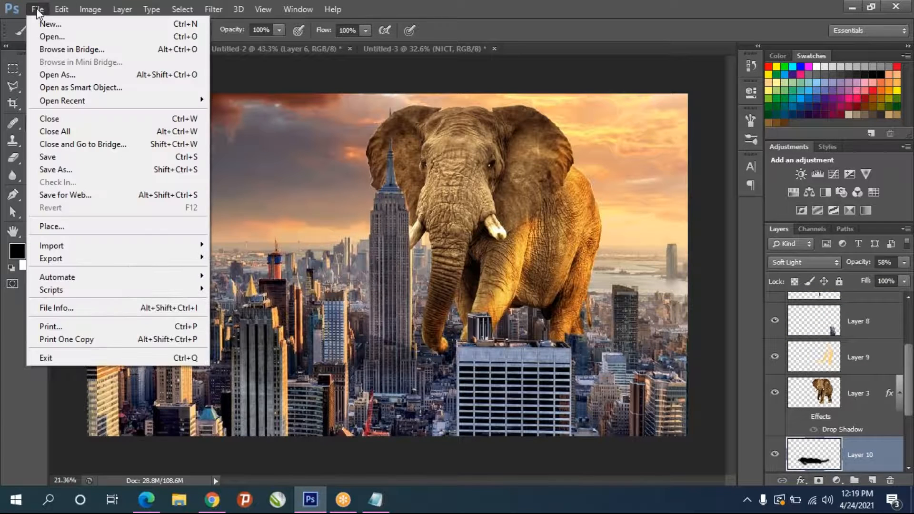
key(Escape)
key(ctrl+n)
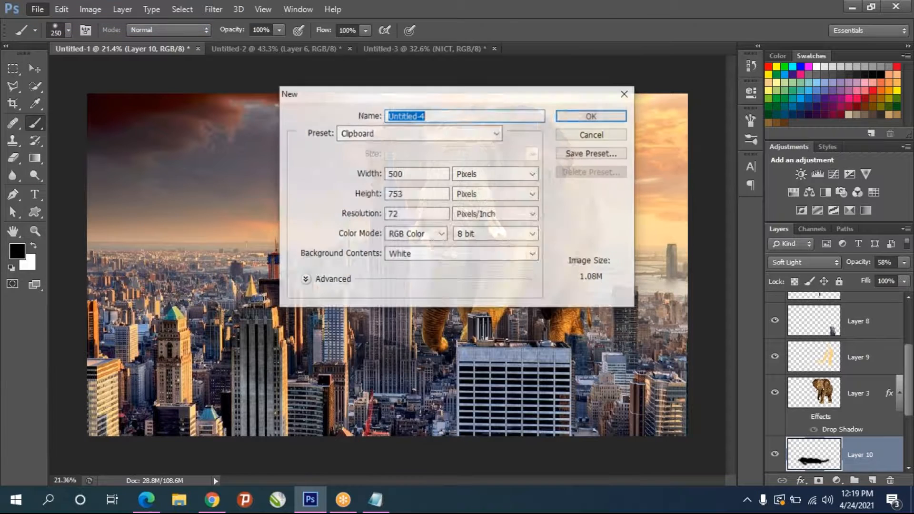
click(590, 117)
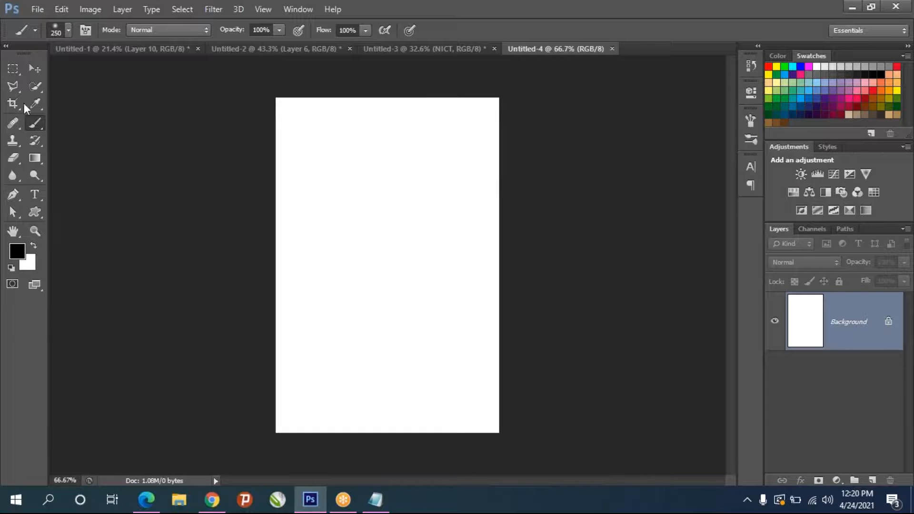
With the Pen tool in Path mode, draw the outer edge of an angular letter A from its left foot over the notched right side to the right foot.
click(13, 199)
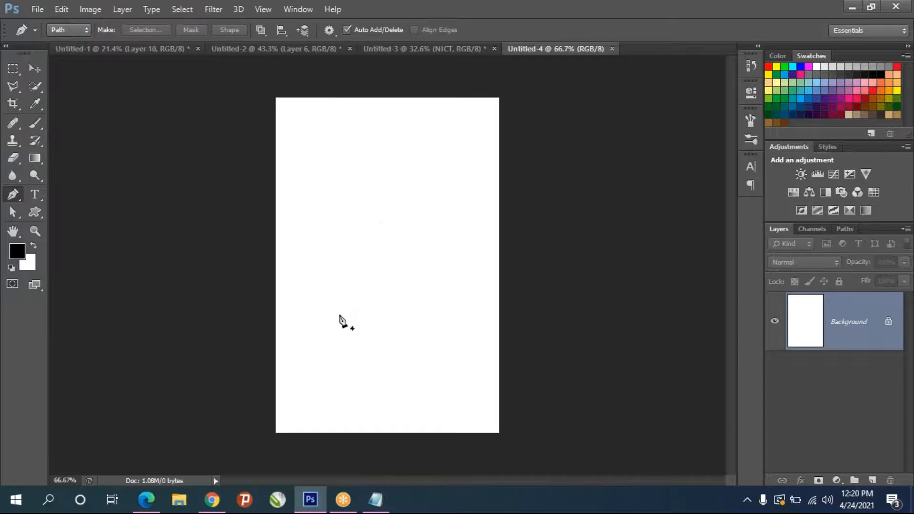
click(316, 324)
drag(377, 183, 399, 155)
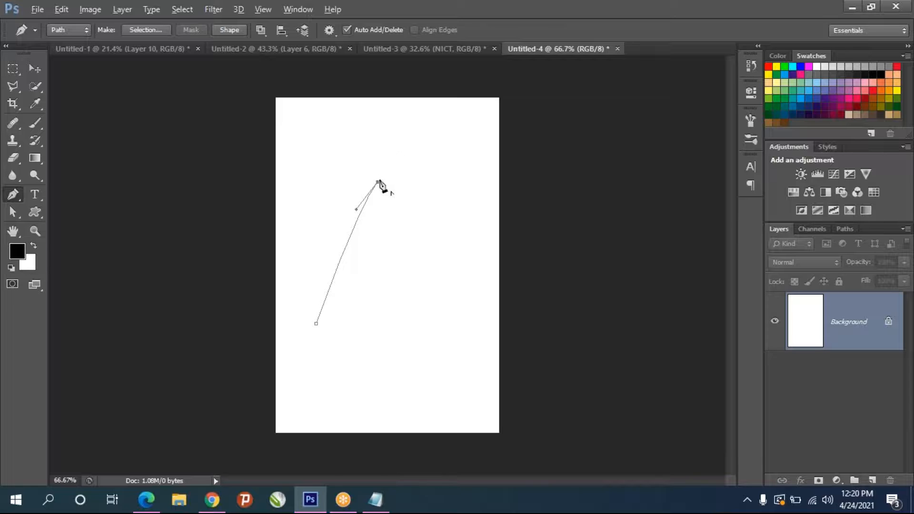
click(416, 175)
drag(430, 220, 428, 227)
key(ctrl+z)
click(438, 214)
click(418, 241)
click(452, 255)
click(469, 316)
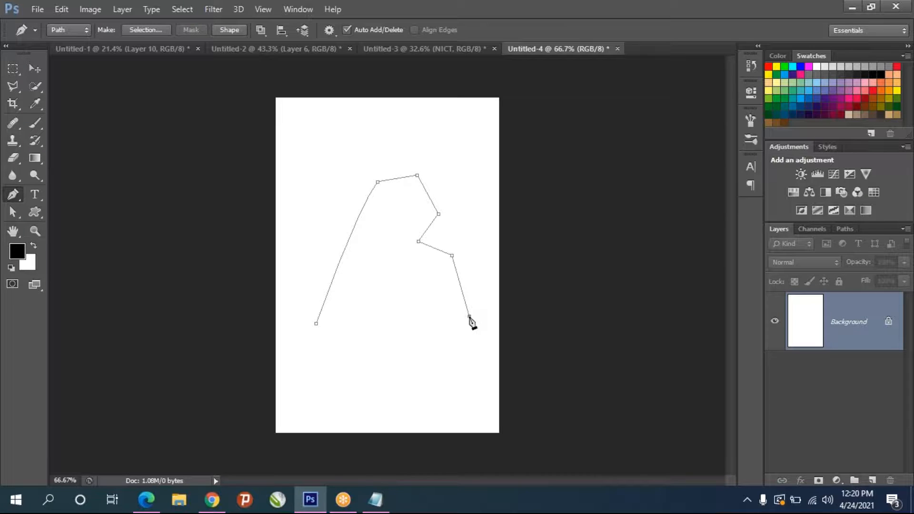
Trace the underside of the right foot and the inner edge of the A, and close the path at its starting point.
click(438, 327)
click(420, 268)
click(402, 223)
click(380, 242)
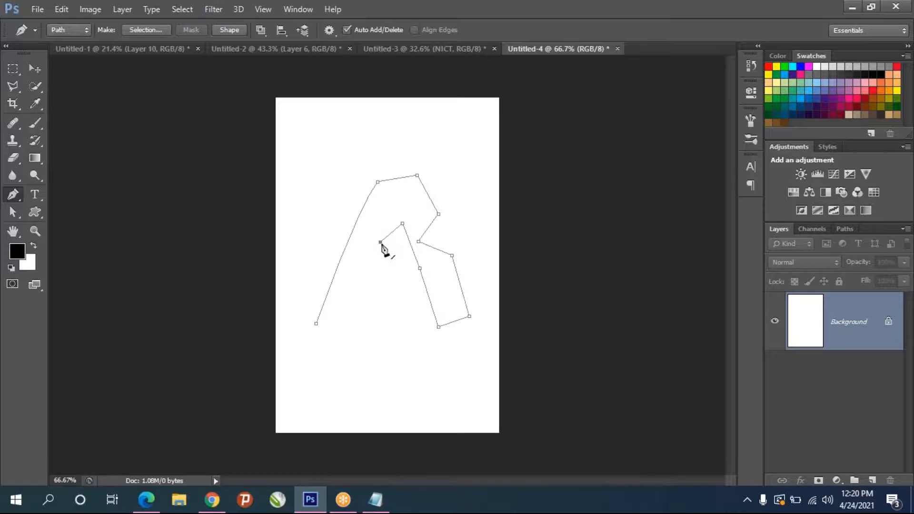
click(355, 315)
click(315, 324)
Draw a small closed, notched crossbar path between the legs of the A with the Pen tool.
click(378, 263)
click(408, 251)
click(413, 268)
click(393, 265)
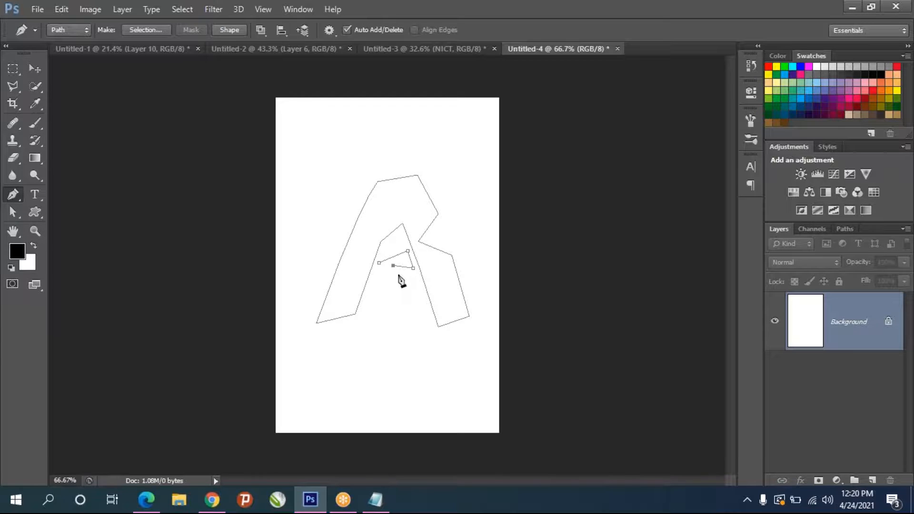
key(ctrl+z)
key(super)
click(592, 309)
scroll(374, 288, up, 5)
click(401, 271)
click(396, 265)
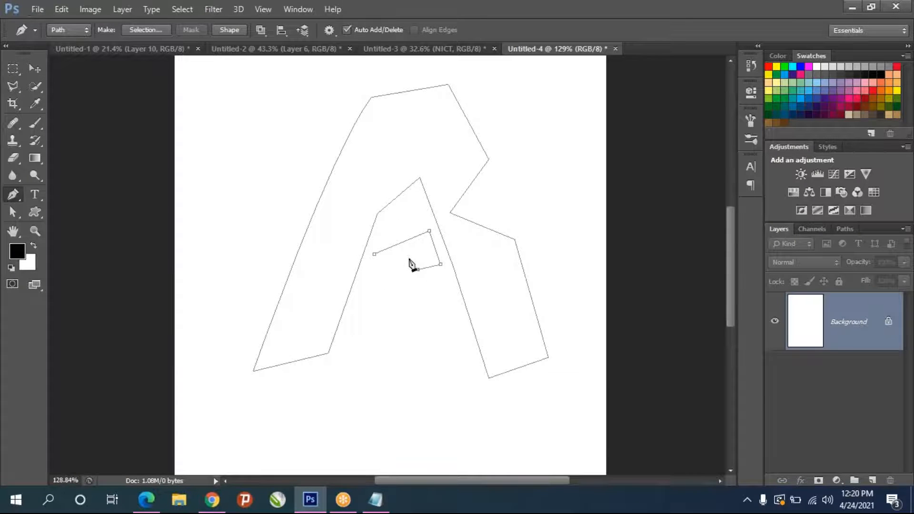
click(394, 277)
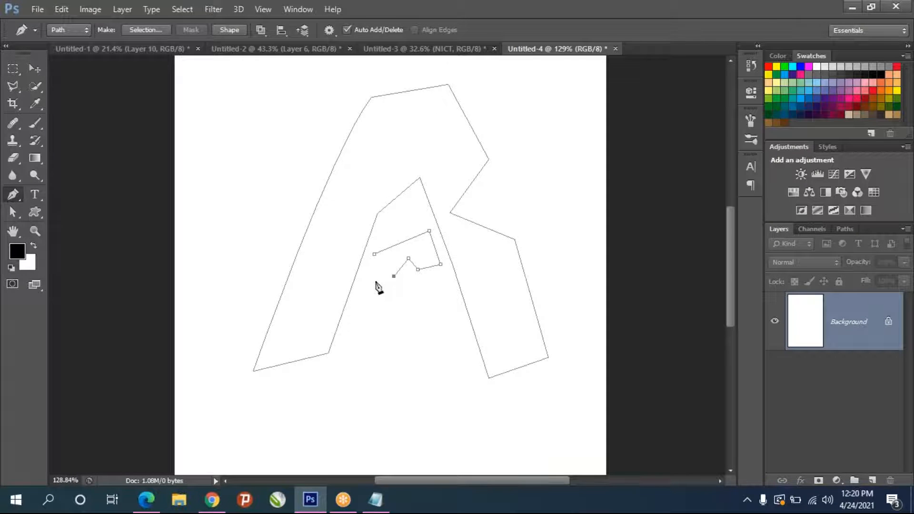
click(375, 256)
Convert the A and crossbar paths into a new anti-aliased selection.
scroll(371, 285, down, 3)
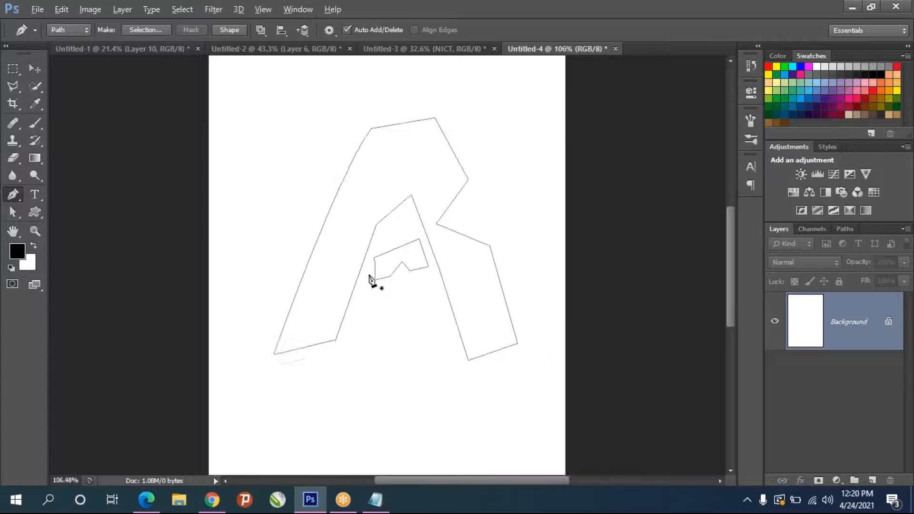
scroll(432, 282, up, 1)
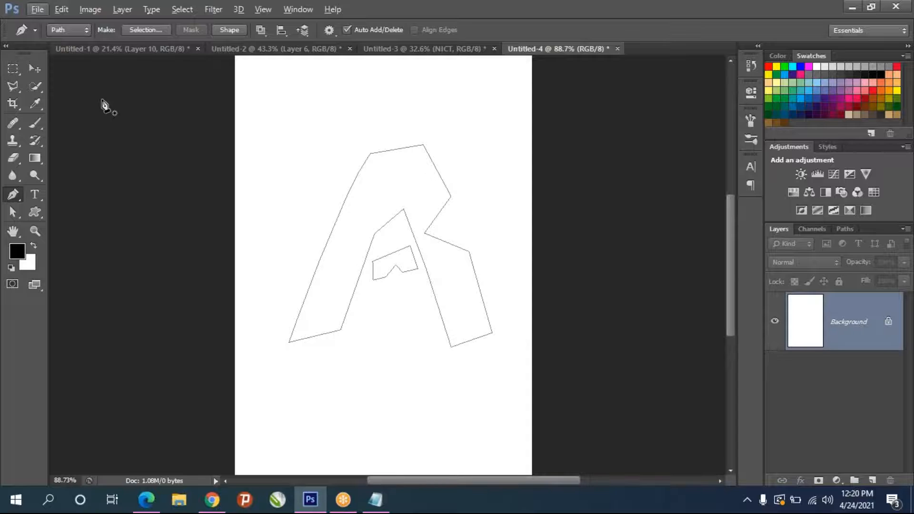
right_click(411, 163)
click(464, 224)
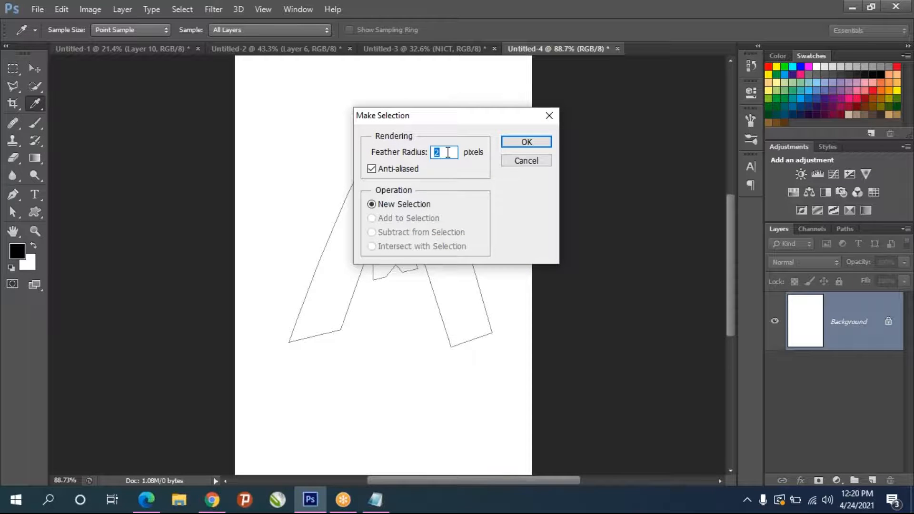
click(526, 142)
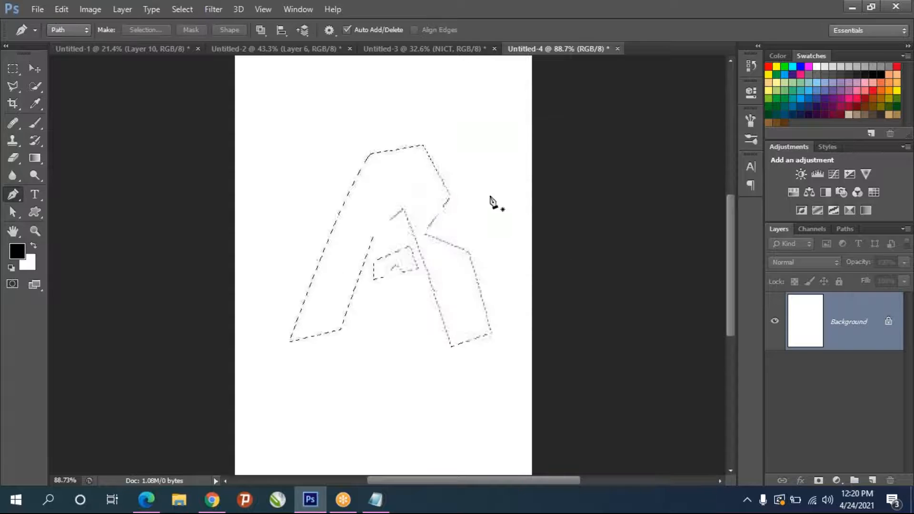
Add a new layer, fill the selection with the black foreground colour, and deselect.
click(872, 480)
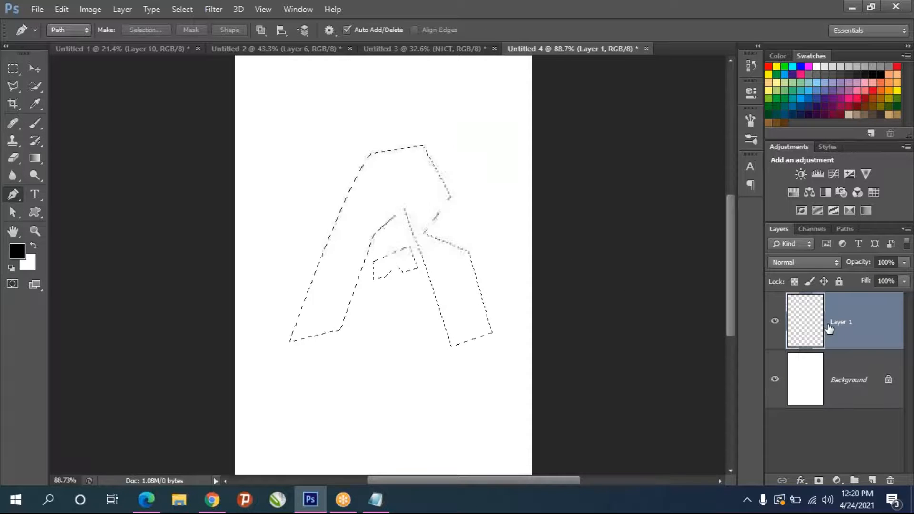
key(alt+BackSpace)
key(ctrl+d)
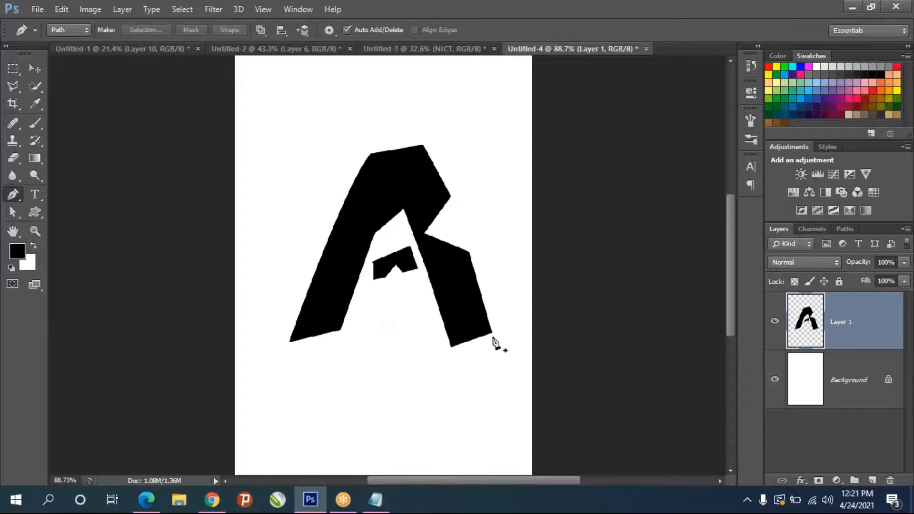
Add an Inner Bevel to the letter A layer, setting its size to 27 px and its technique to Chisel Hard.
right_click(876, 346)
click(644, 67)
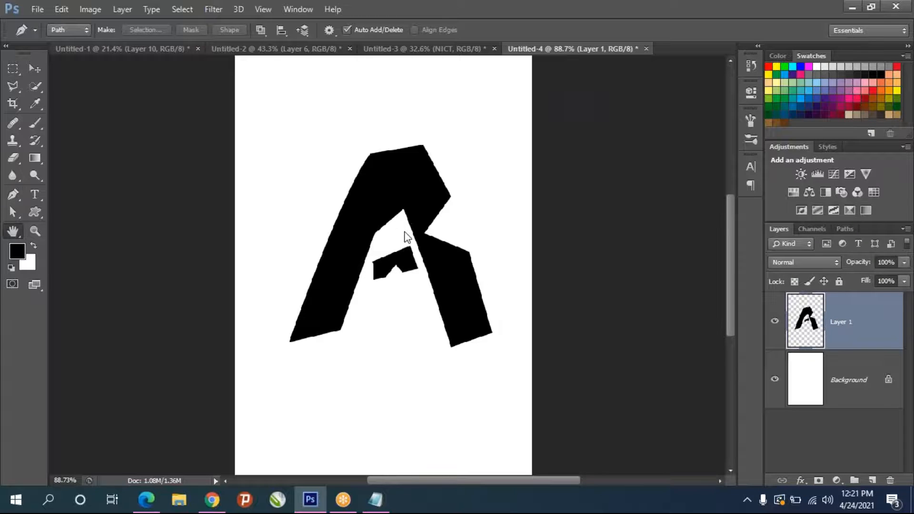
click(520, 117)
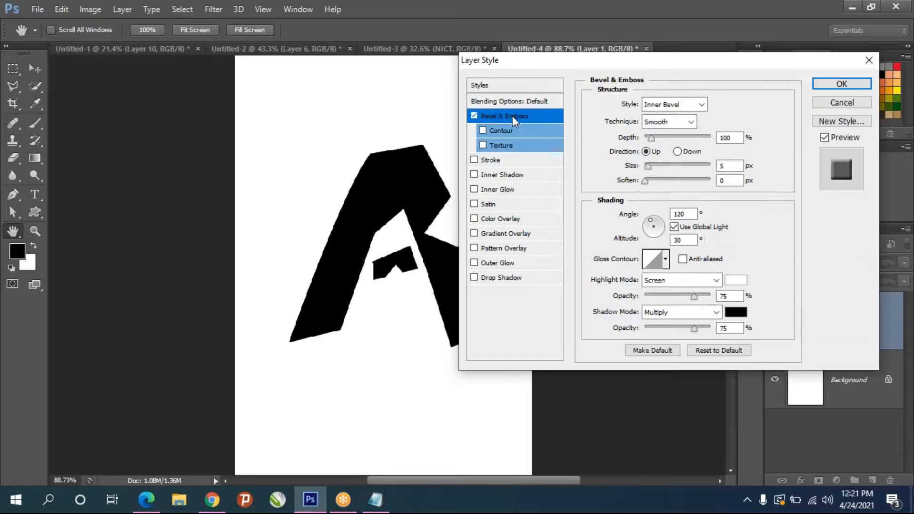
drag(649, 166, 656, 168)
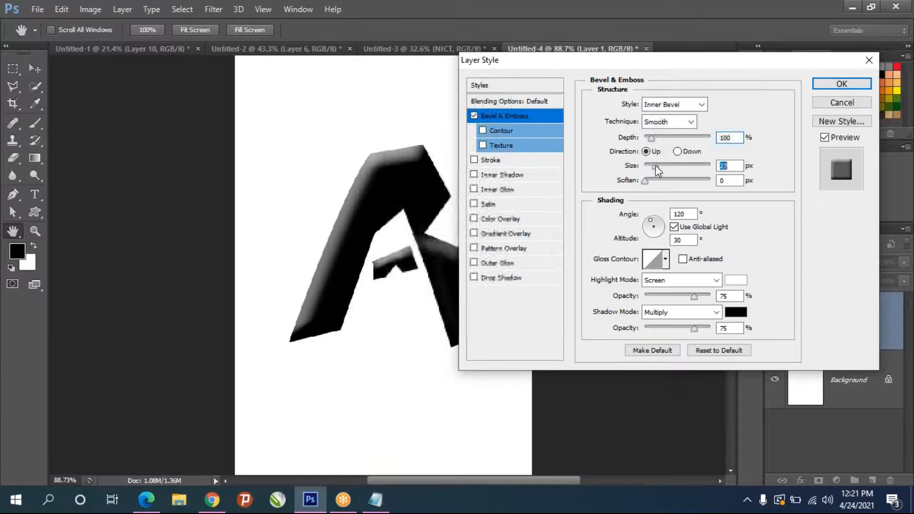
click(675, 121)
click(664, 143)
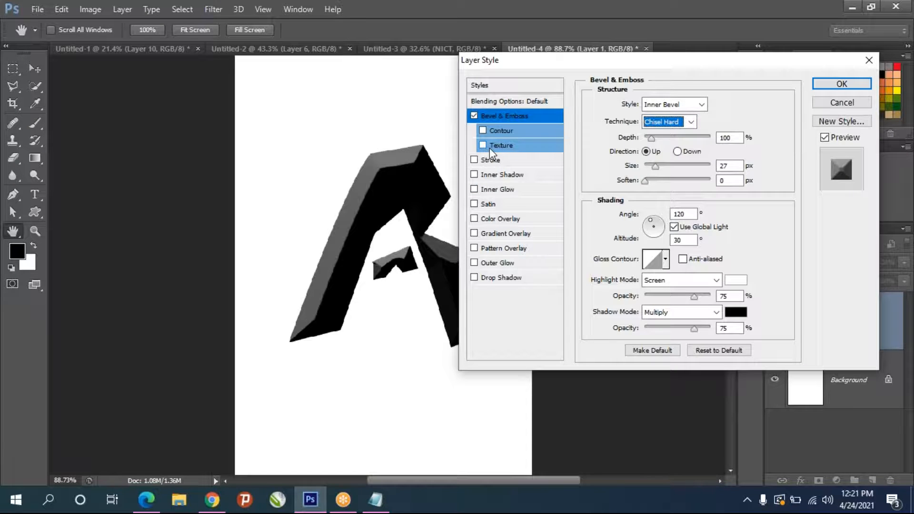
Try the bevel's Contour and Texture options separately and together, leaving only Texture enabled.
click(483, 130)
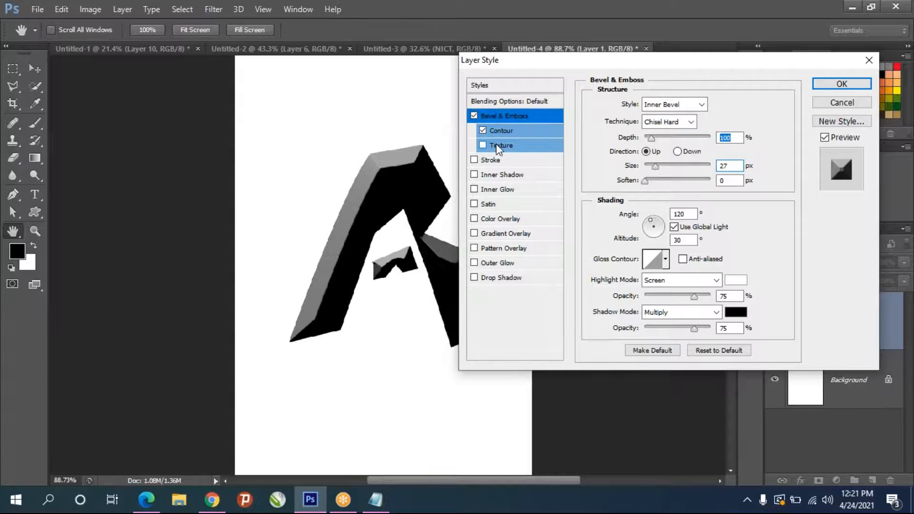
click(498, 145)
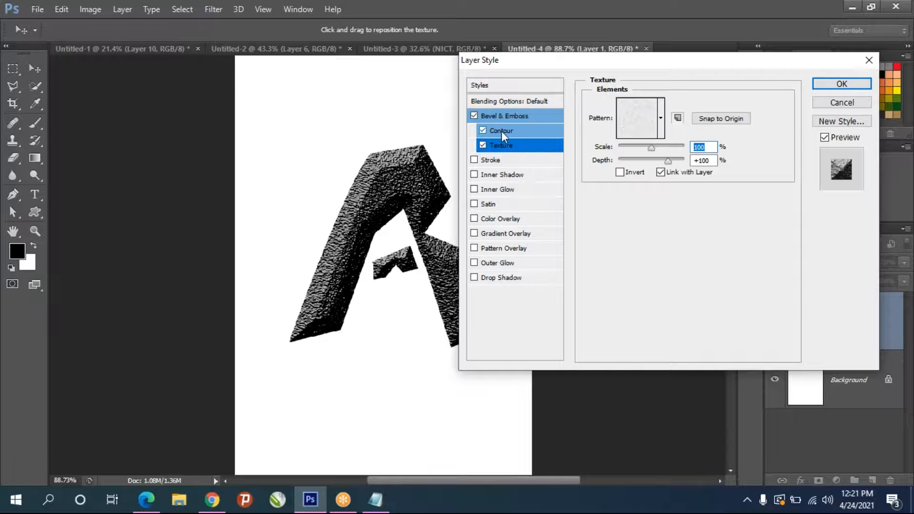
click(501, 130)
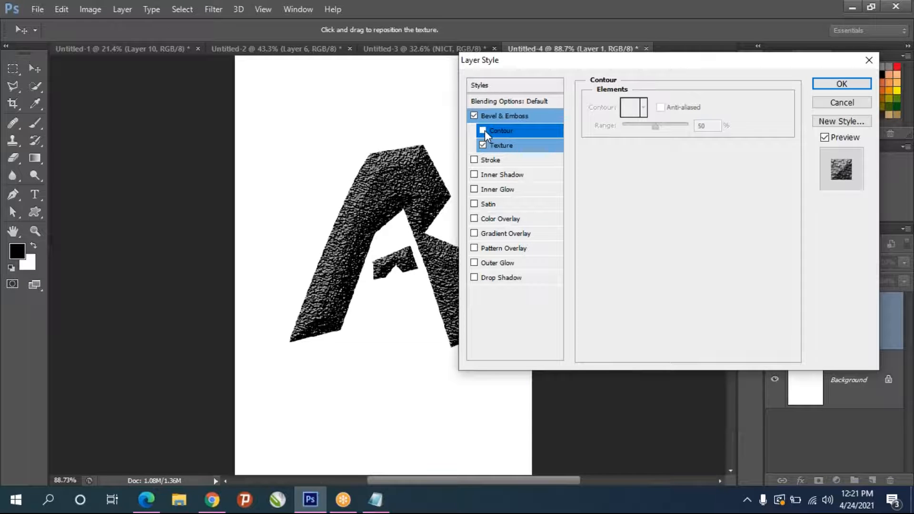
click(482, 144)
click(483, 130)
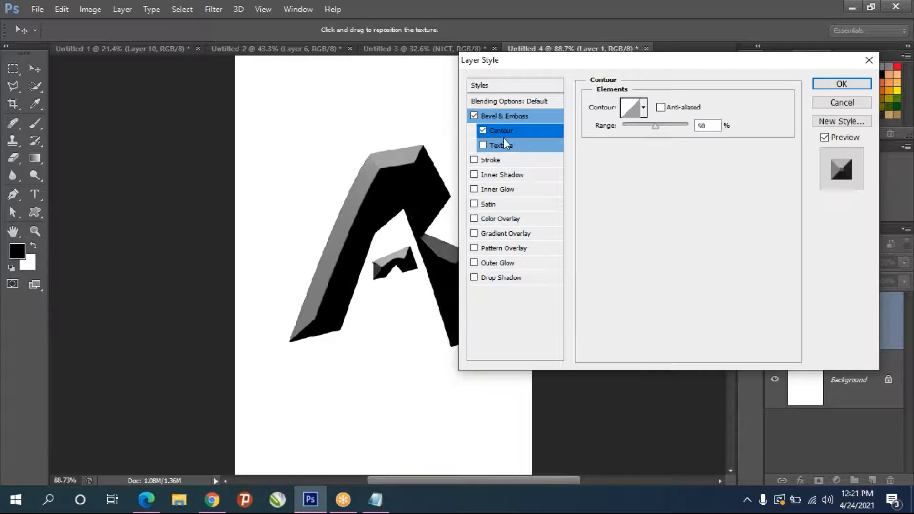
click(483, 145)
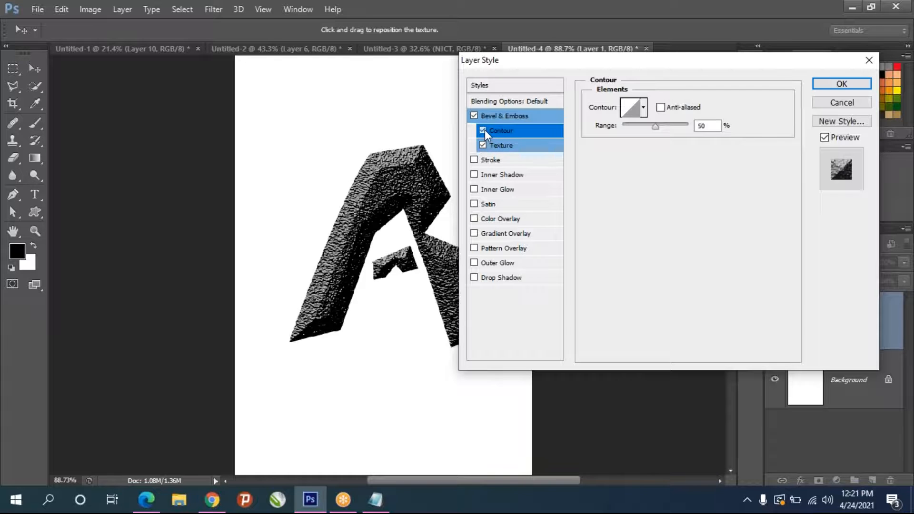
click(483, 130)
click(504, 145)
Set the bevel texture's scale to about 833% and its depth to -1000%, keeping it linked with the layer.
drag(642, 151, 672, 172)
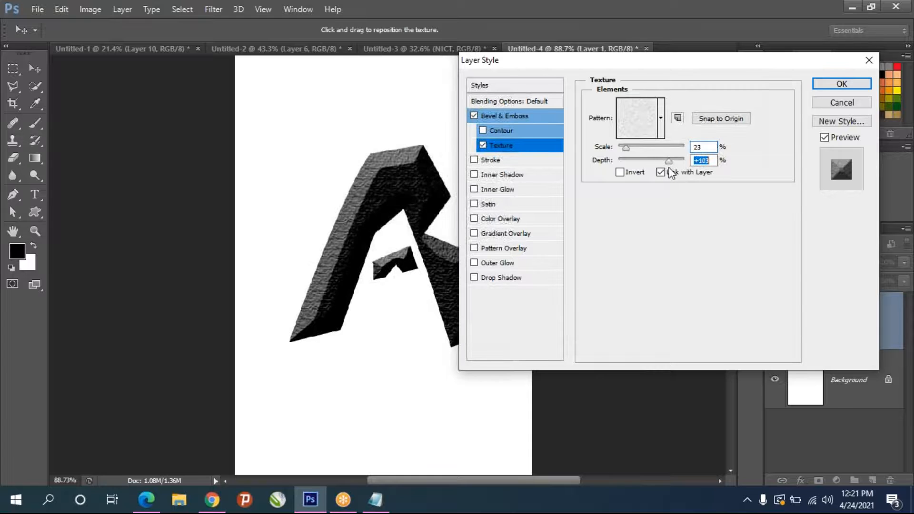
click(661, 173)
drag(637, 147, 616, 164)
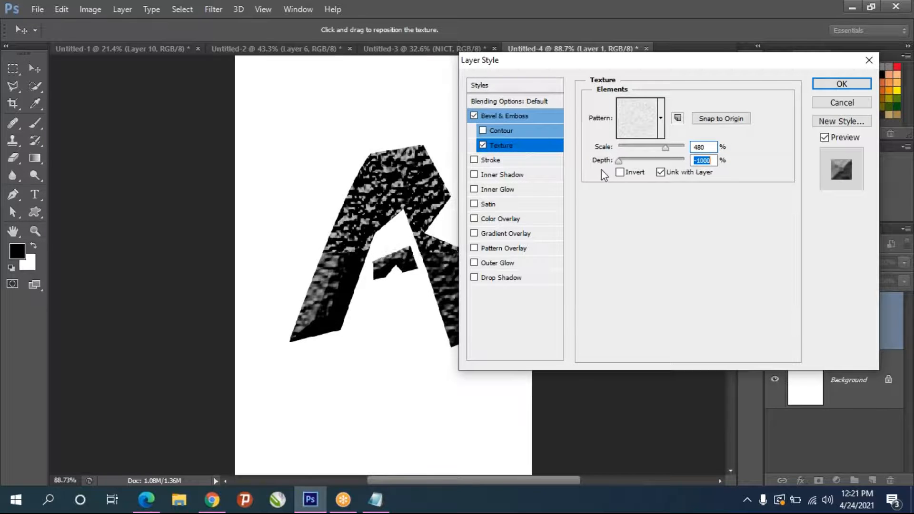
drag(665, 148, 677, 151)
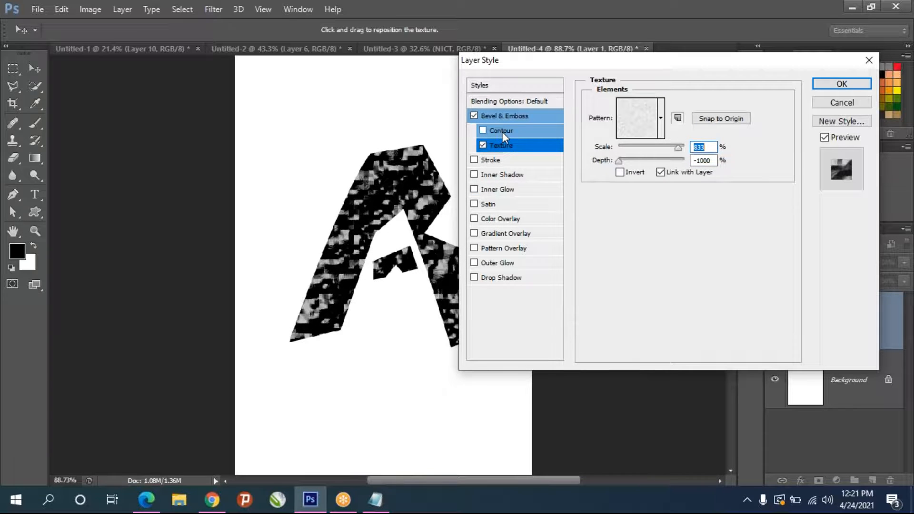
Enable the bevel's Contour with the V-shaped preset and apply the layer style.
click(483, 128)
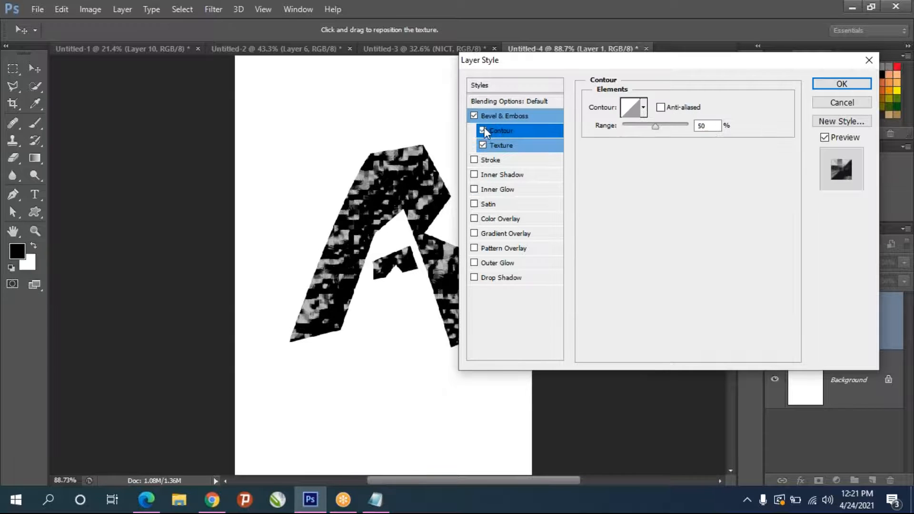
click(643, 109)
click(624, 143)
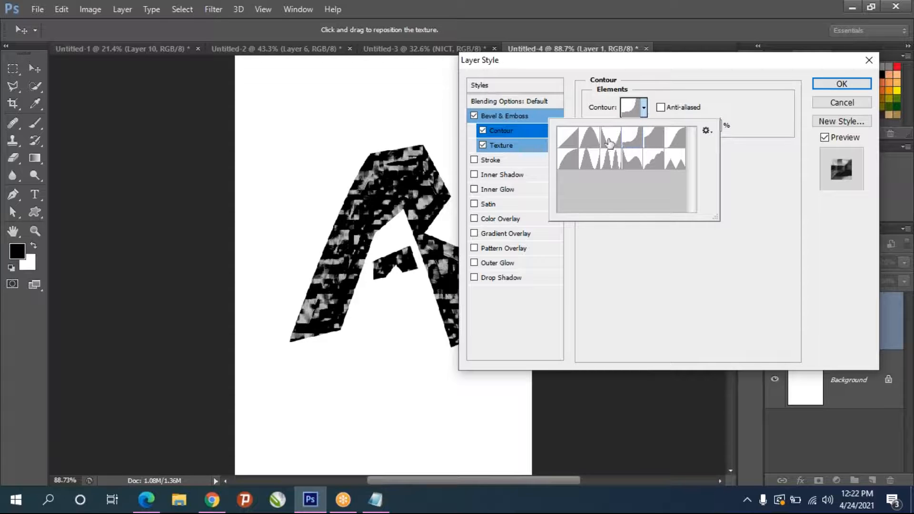
click(609, 143)
click(681, 275)
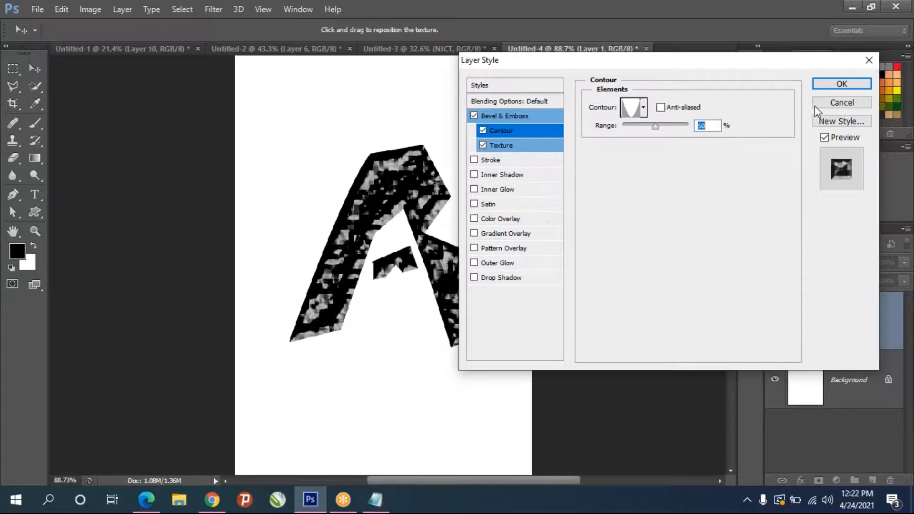
click(836, 86)
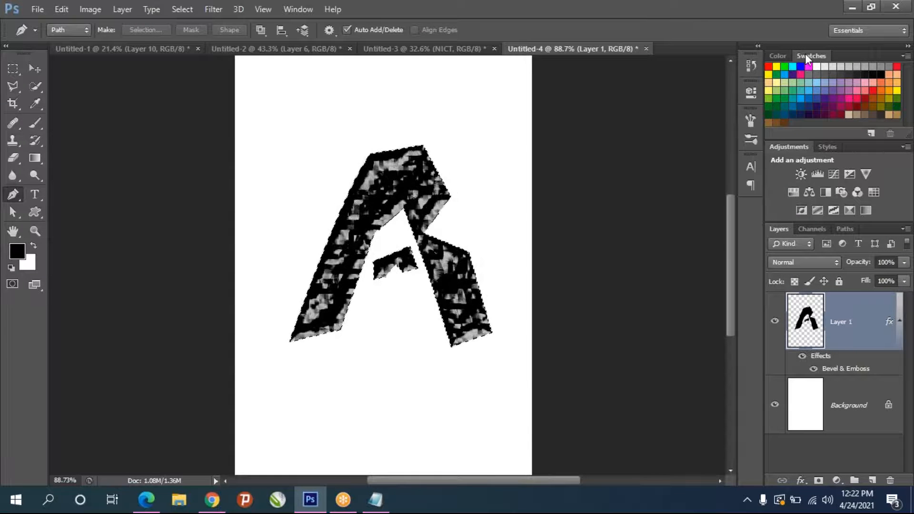
Refill the letter A with swatch colours, trying light blue and finishing with bright cyan, and deselect.
click(793, 66)
key(shift+alt+BackSpace)
click(811, 87)
key(shift+alt+BackSpace)
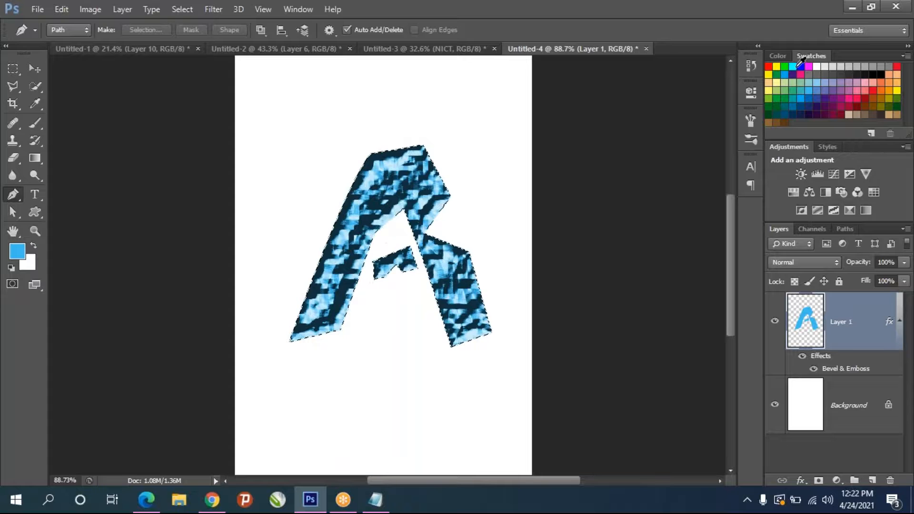
click(792, 66)
key(shift+alt+BackSpace)
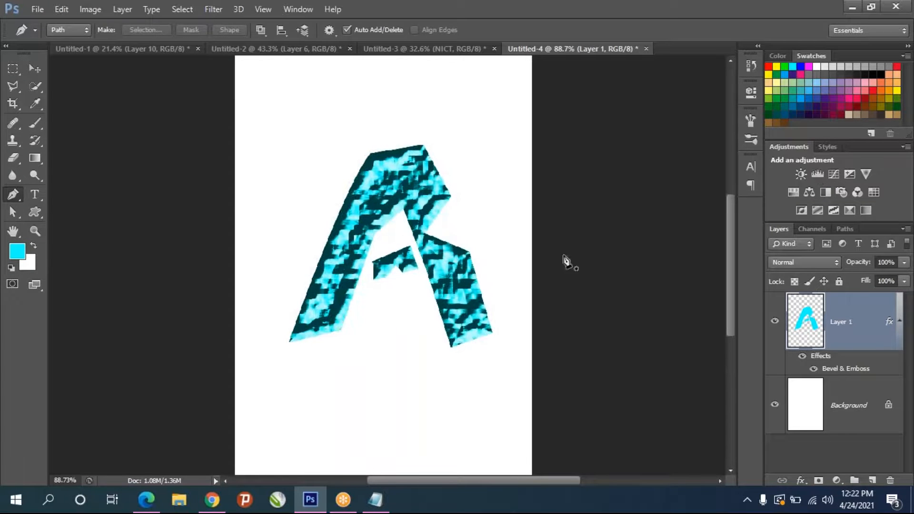
Reopen the layer style, lower the bevel contour's range to about 41%, and try several contour presets before choosing the V-shaped one again.
double_click(820, 356)
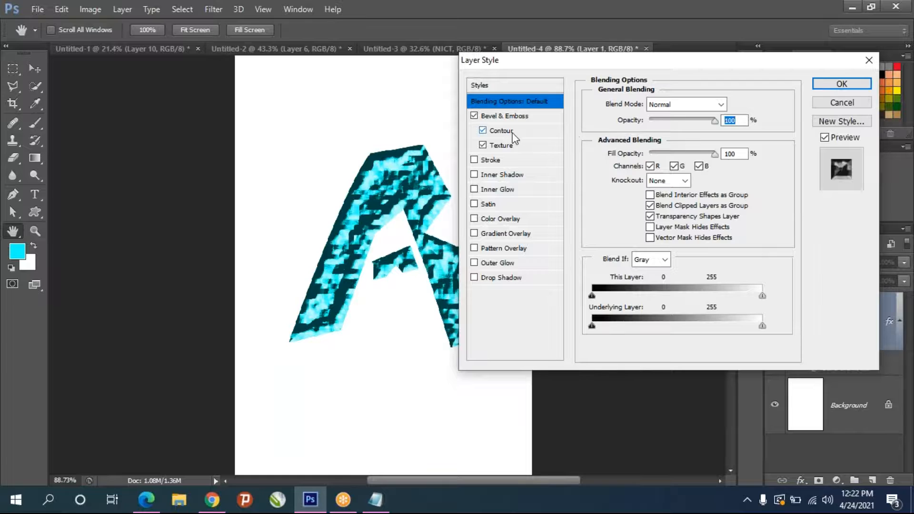
click(514, 132)
mouse_move(655, 127)
mouse_down()
mouse_move(671, 127)
mouse_move(625, 135)
mouse_move(657, 129)
mouse_move(648, 126)
mouse_up()
click(644, 107)
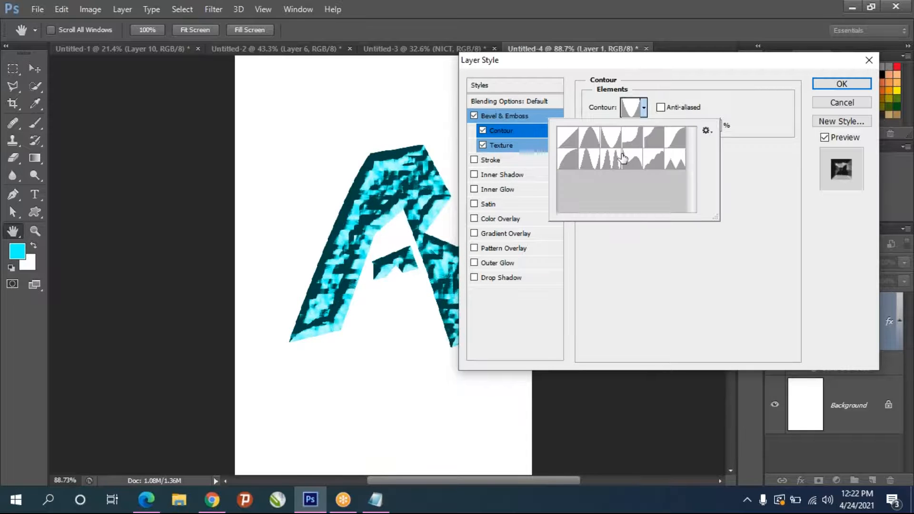
click(632, 164)
click(611, 136)
click(594, 139)
click(614, 140)
click(679, 146)
click(605, 139)
Set the bevel texture's scale to 703% and its depth to +470%.
click(515, 143)
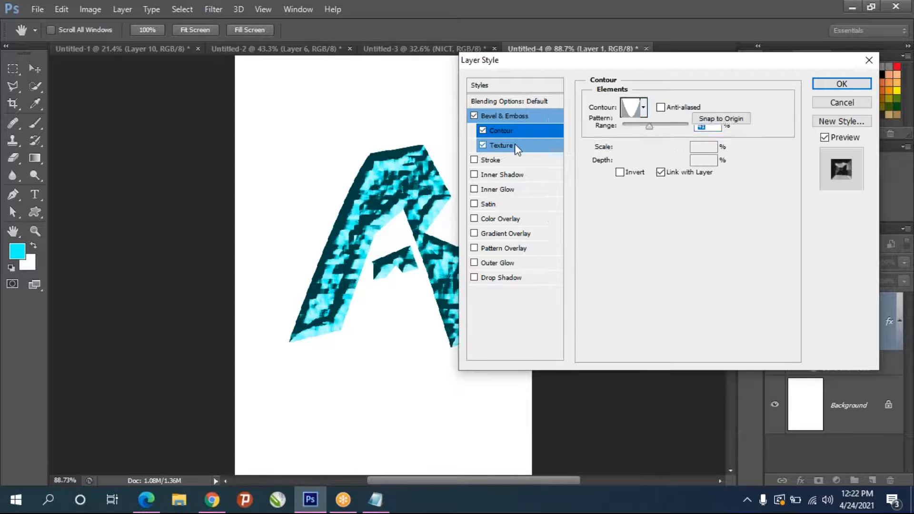
click(516, 144)
mouse_move(620, 161)
mouse_down()
mouse_move(644, 162)
mouse_move(621, 162)
mouse_up()
mouse_move(685, 151)
mouse_down()
mouse_move(624, 151)
mouse_move(688, 156)
mouse_move(655, 152)
mouse_move(677, 153)
mouse_up()
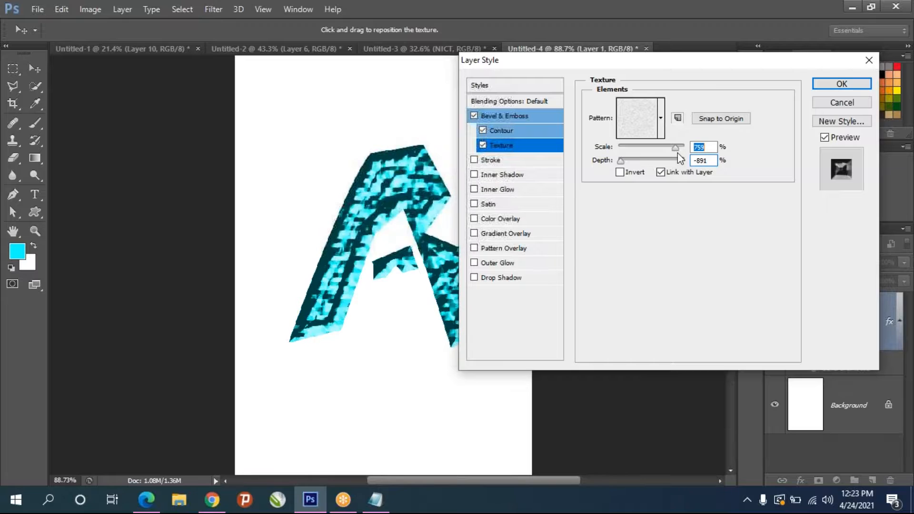
drag(622, 161, 675, 162)
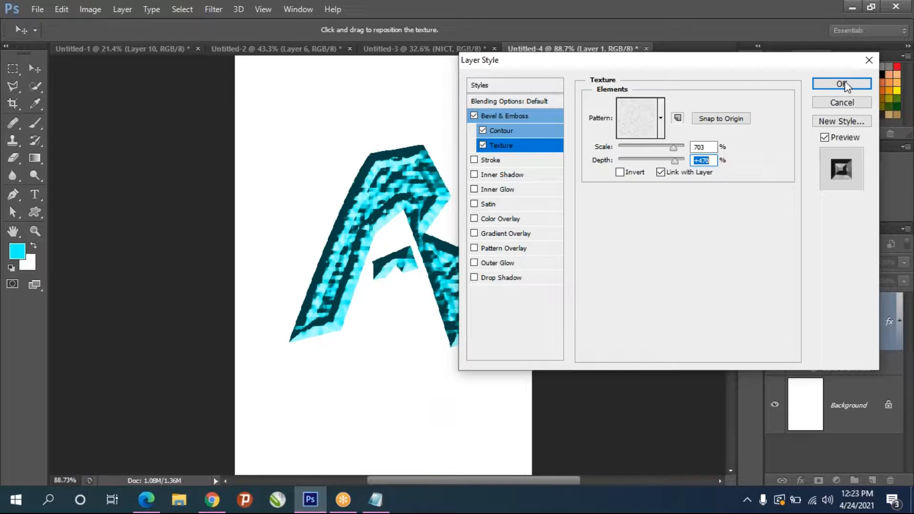
Try the Satin effect on the letter, switch it off again, and apply the layer style.
click(489, 205)
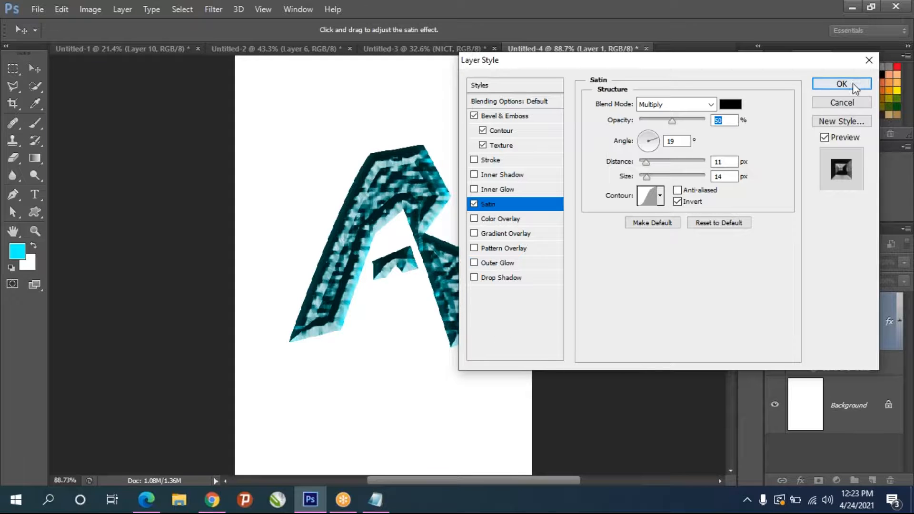
click(474, 205)
click(828, 89)
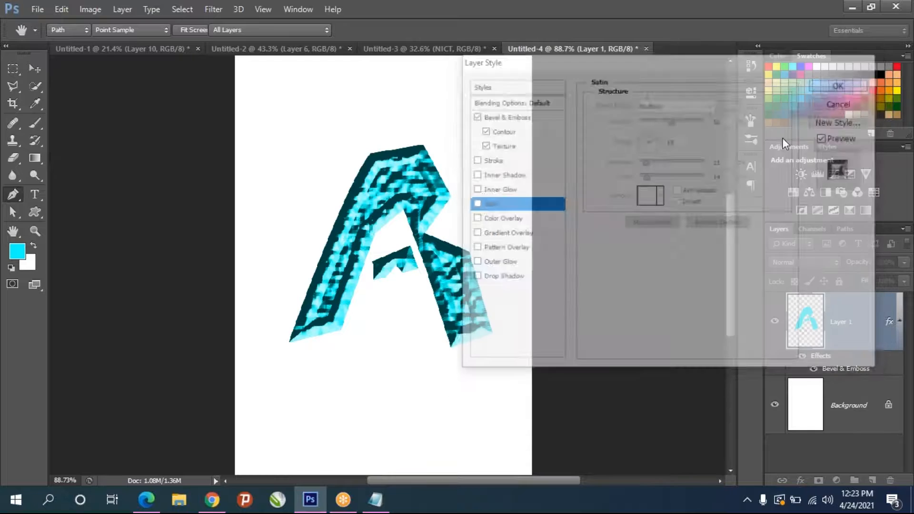
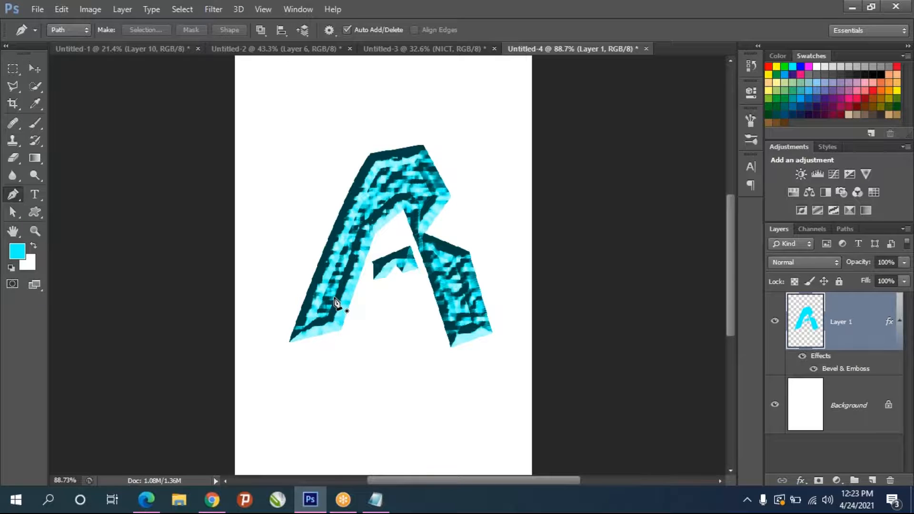
Try selecting the letter A with the Quick Selection tool, and deselect.
click(42, 84)
click(93, 81)
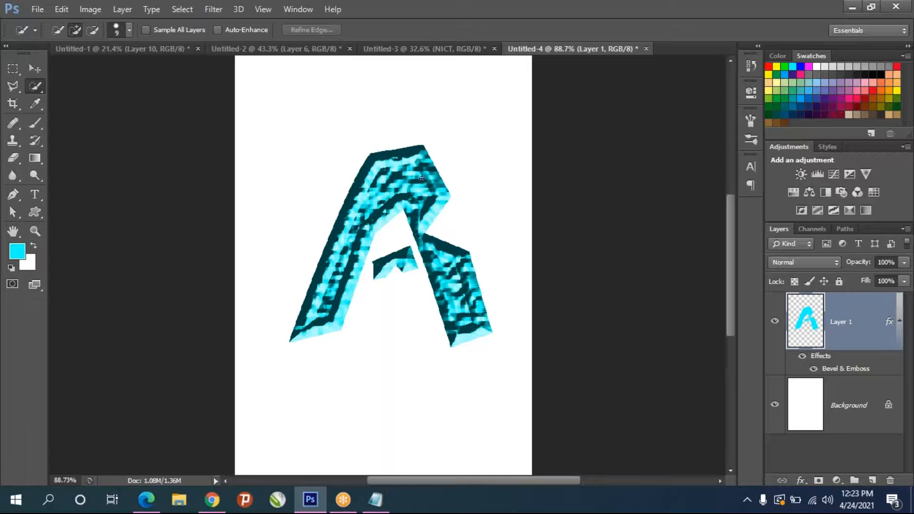
click(385, 229)
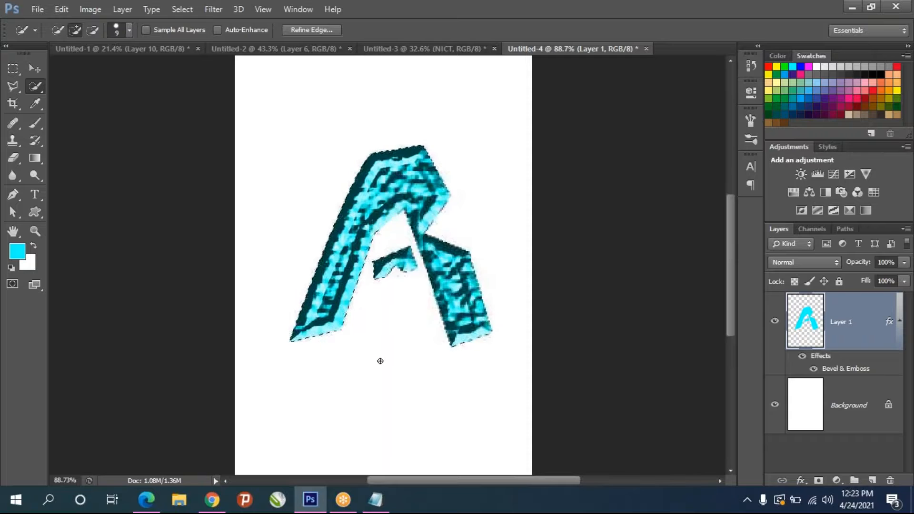
key(ctrl+d)
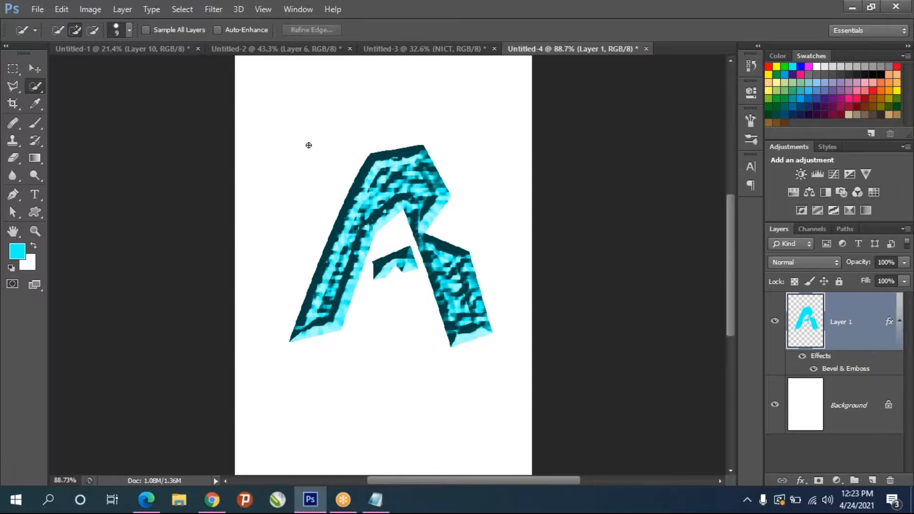
Switch to the Untitled-1 composite and select the elephant on Layer 3 with the Quick Selection tool.
click(129, 49)
click(834, 401)
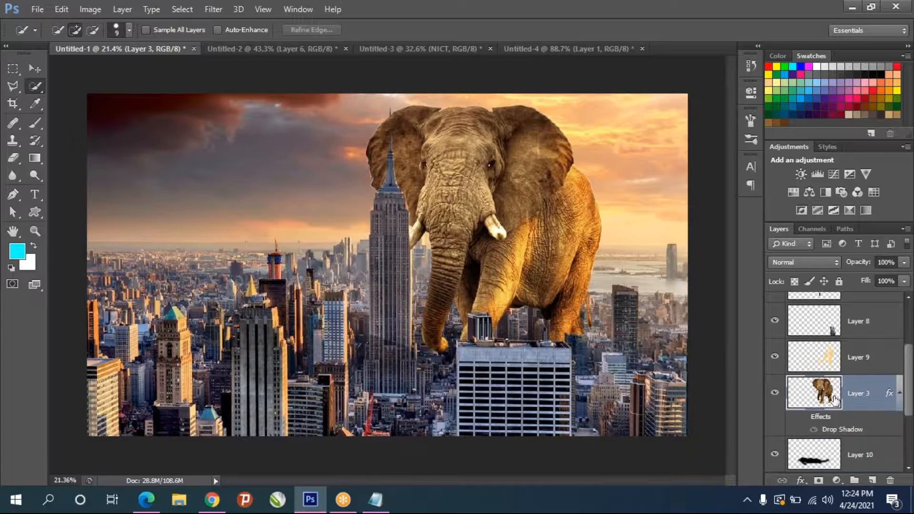
mouse_move(444, 128)
mouse_down()
mouse_move(499, 142)
mouse_move(526, 212)
mouse_move(534, 248)
mouse_move(527, 291)
mouse_move(495, 318)
mouse_move(535, 240)
mouse_move(591, 234)
mouse_up()
mouse_move(509, 266)
mouse_down()
mouse_move(563, 302)
mouse_move(545, 335)
mouse_move(446, 288)
mouse_up()
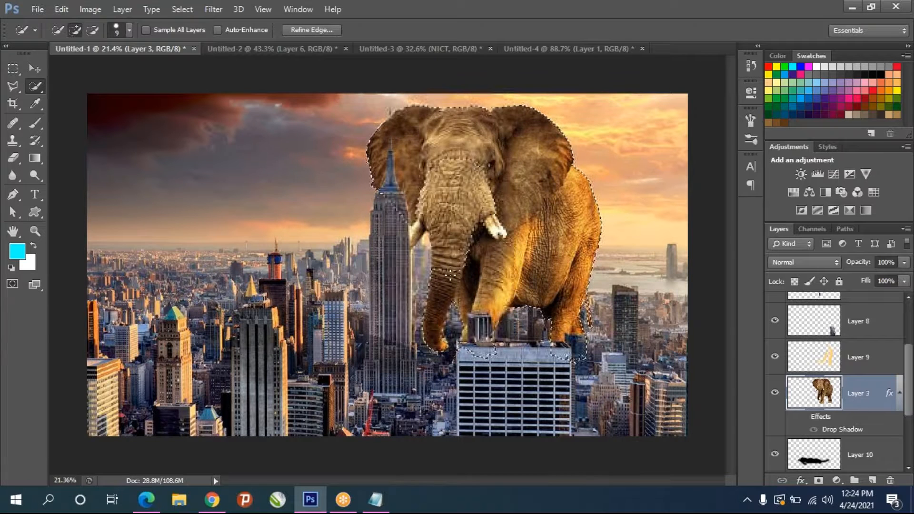
drag(450, 213, 451, 181)
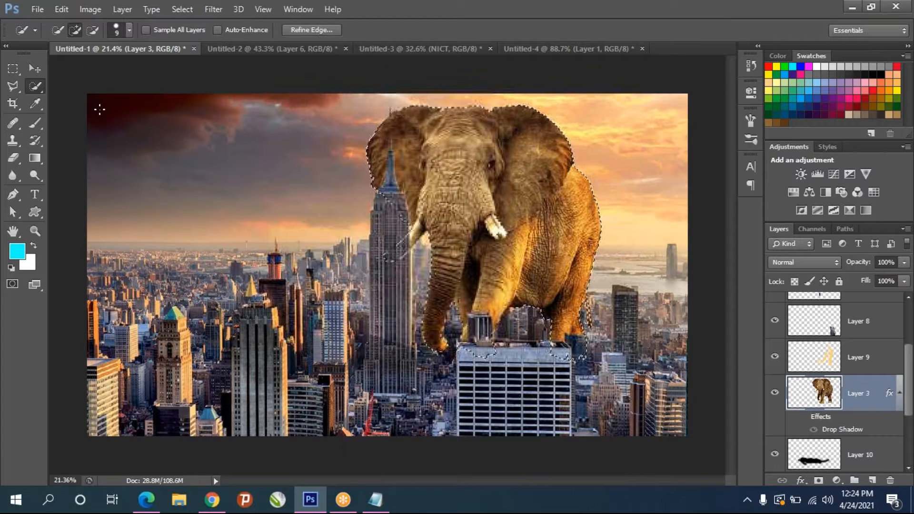
Review the Quick Selection and Magic Wand tool variants, and switch to the Move tool.
right_click(39, 89)
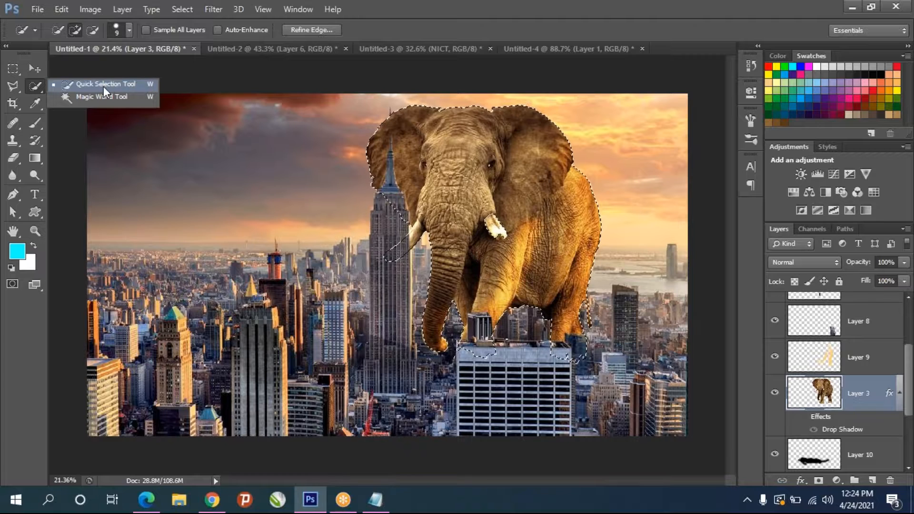
click(92, 83)
right_click(33, 84)
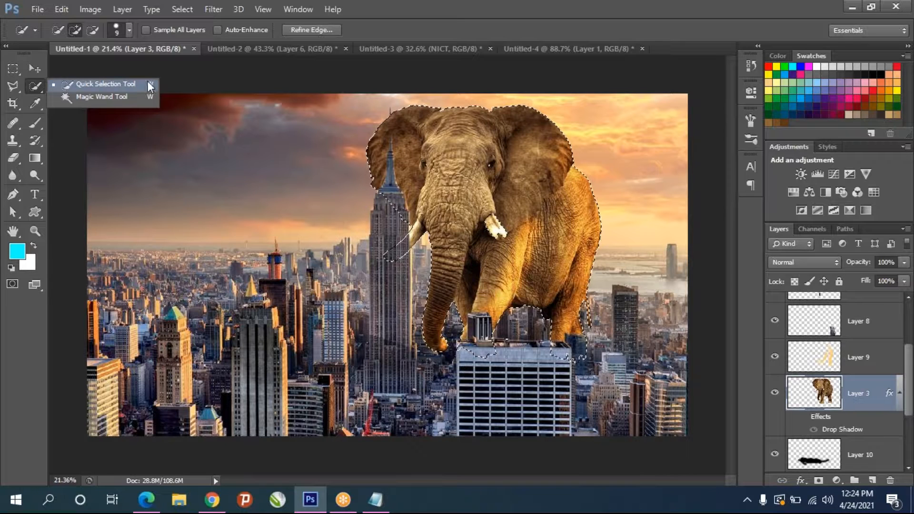
click(36, 70)
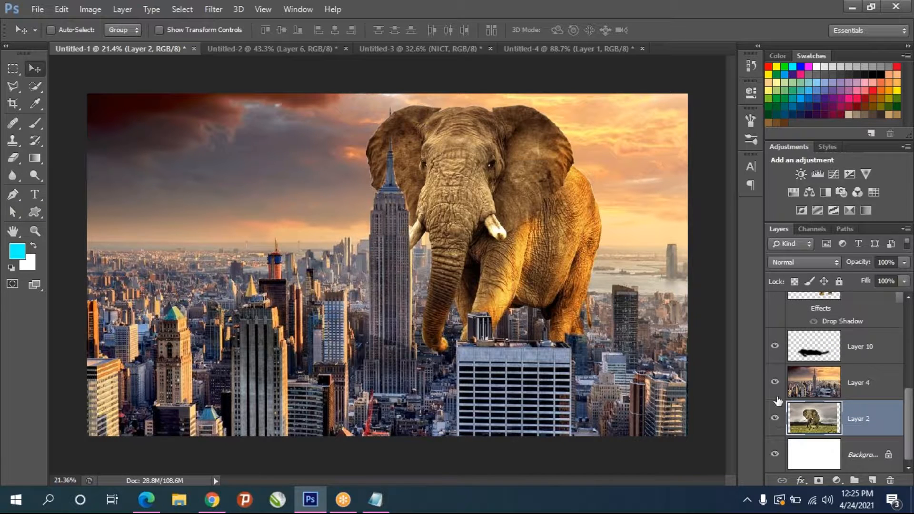
Hide all the layers stacked above Layer 2 so only the original elephant photo and the white background show.
drag(776, 383, 777, 336)
scroll(782, 366, up, 3)
mouse_move(773, 427)
mouse_down()
mouse_move(776, 320)
mouse_move(767, 334)
mouse_move(775, 406)
mouse_move(788, 403)
mouse_move(775, 309)
mouse_up()
scroll(787, 390, down, 3)
scroll(790, 408, up, 4)
scroll(818, 419, down, 5)
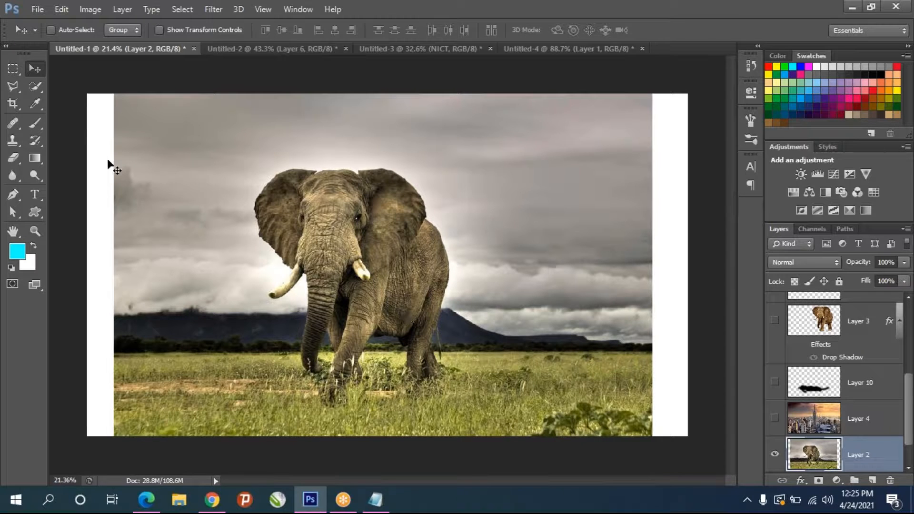
Select the elephant's head, ears and body on Layer 2 with the Quick Selection tool.
click(35, 87)
mouse_move(282, 198)
mouse_down()
mouse_move(376, 178)
mouse_move(450, 202)
mouse_up()
mouse_move(412, 306)
mouse_down()
mouse_move(445, 238)
mouse_move(442, 266)
mouse_move(405, 257)
mouse_move(381, 305)
mouse_up()
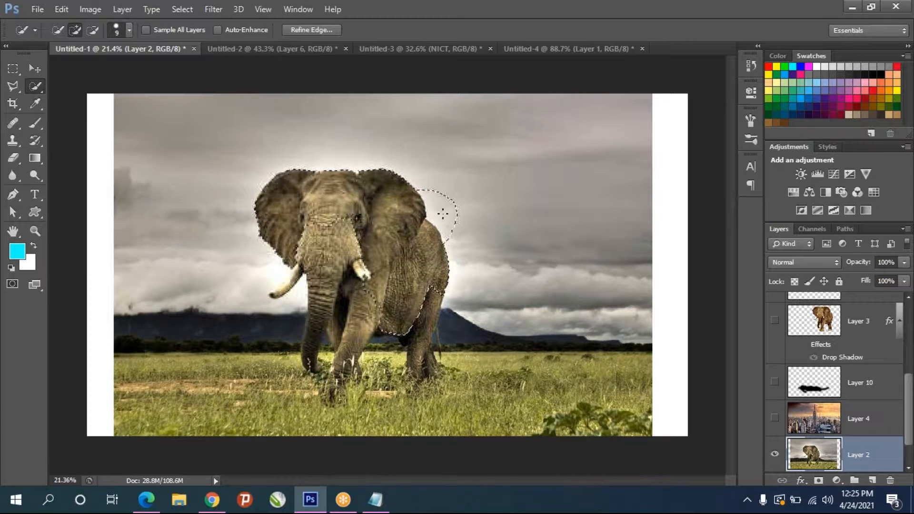
Try refining the selection by subtracting the sky behind the elephant's back and adding its trunk and front legs, and deselect.
key(alt)
drag(444, 218, 421, 208)
scroll(357, 164, up, 5)
scroll(357, 164, up, 4)
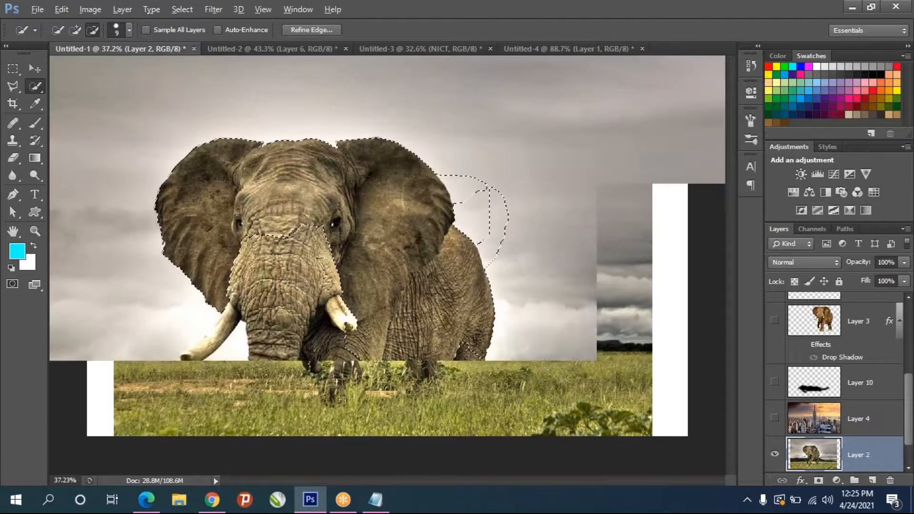
scroll(343, 379, down, 3)
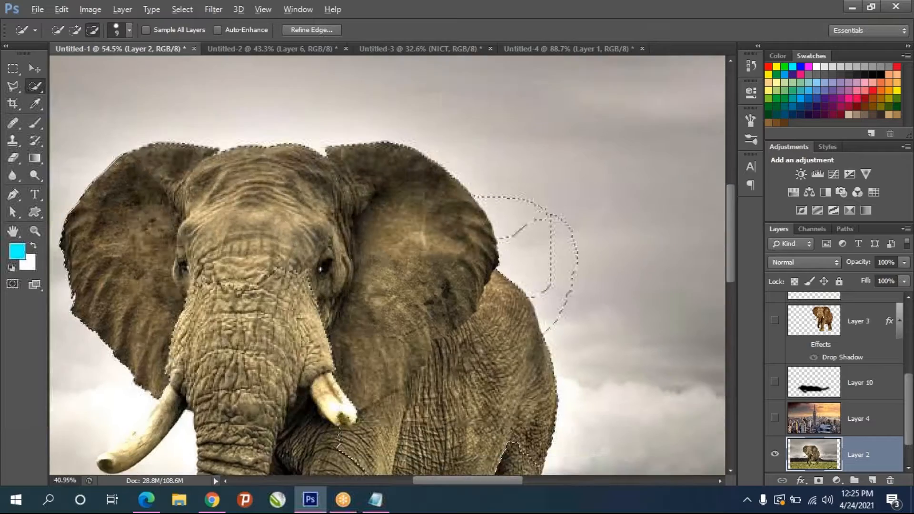
scroll(343, 380, up, 1)
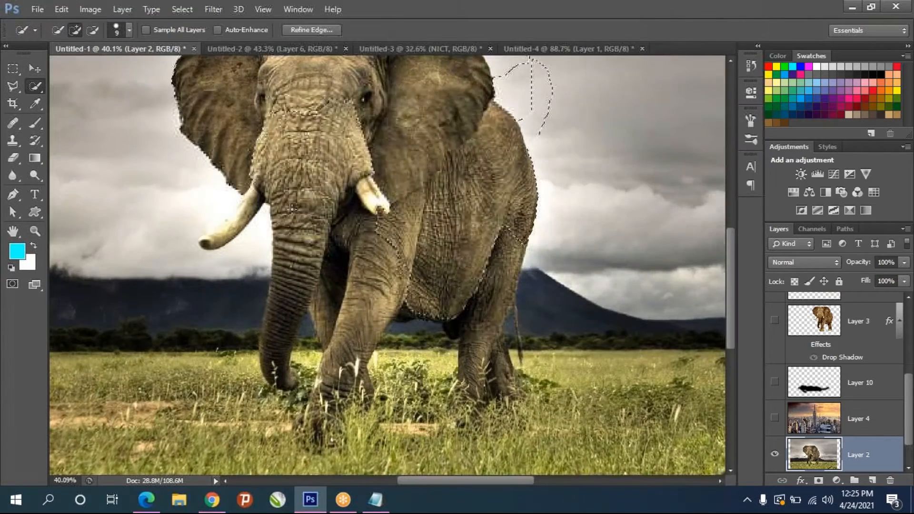
click(284, 399)
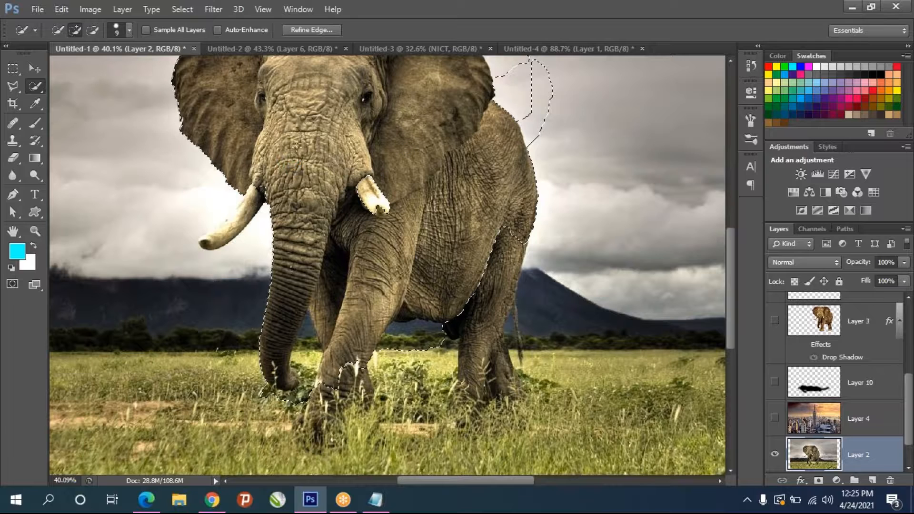
key(ctrl+d)
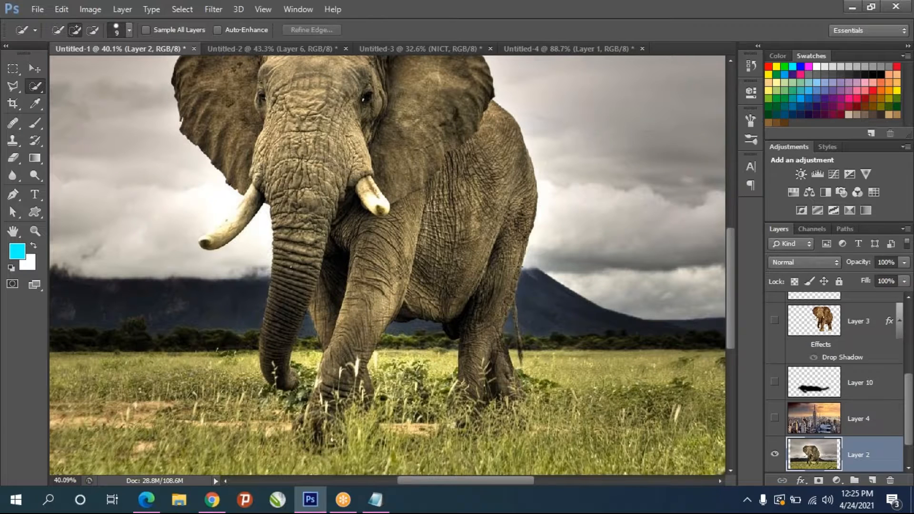
scroll(517, 267, down, 5)
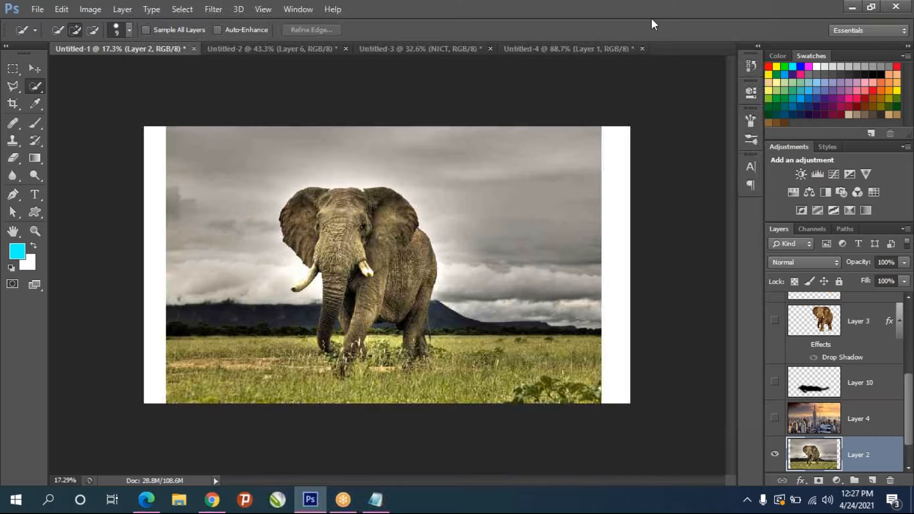
click(695, 105)
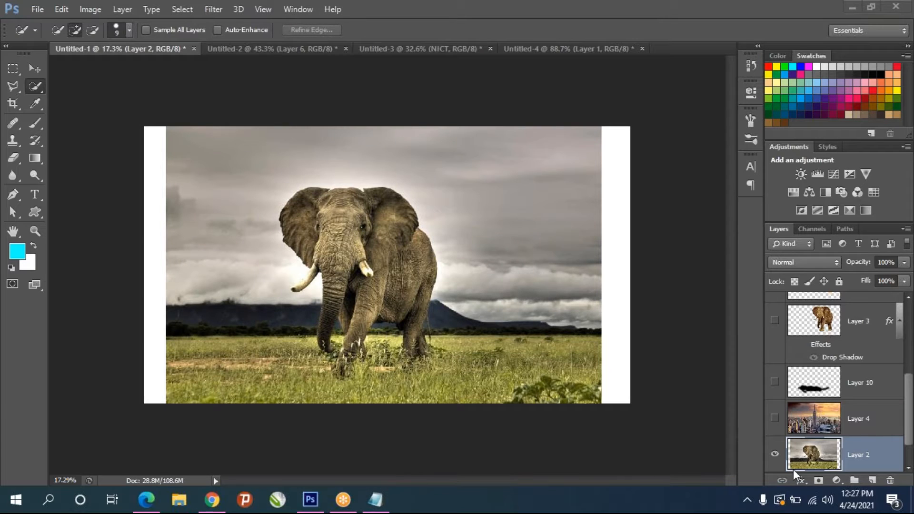